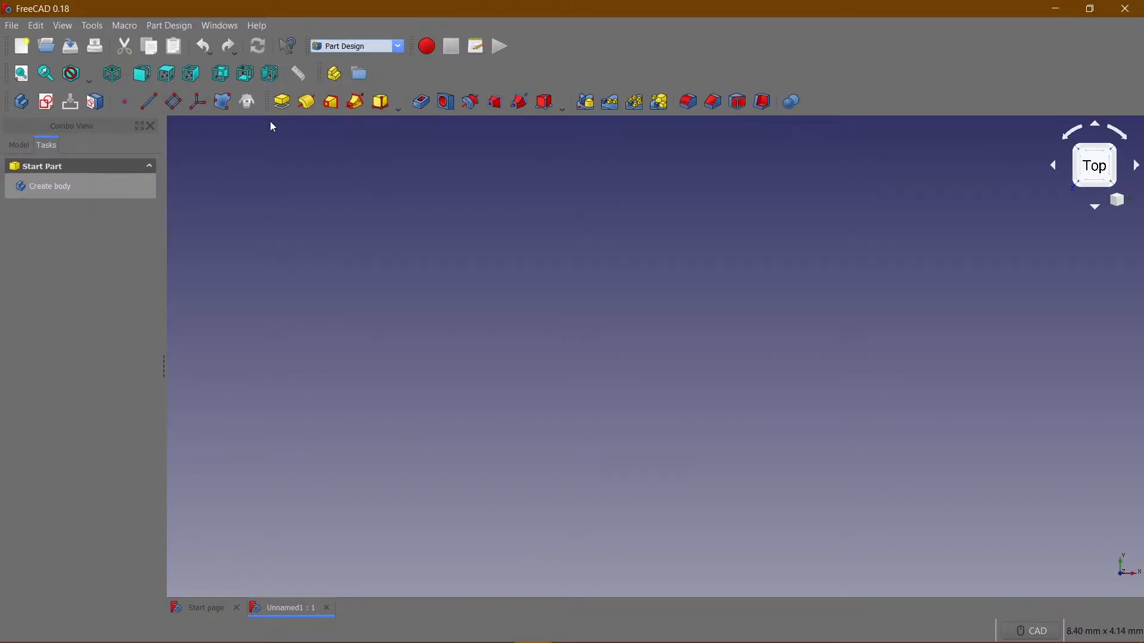
Create a body and start a new sketch on the XZ plane.
click(54, 187)
click(61, 186)
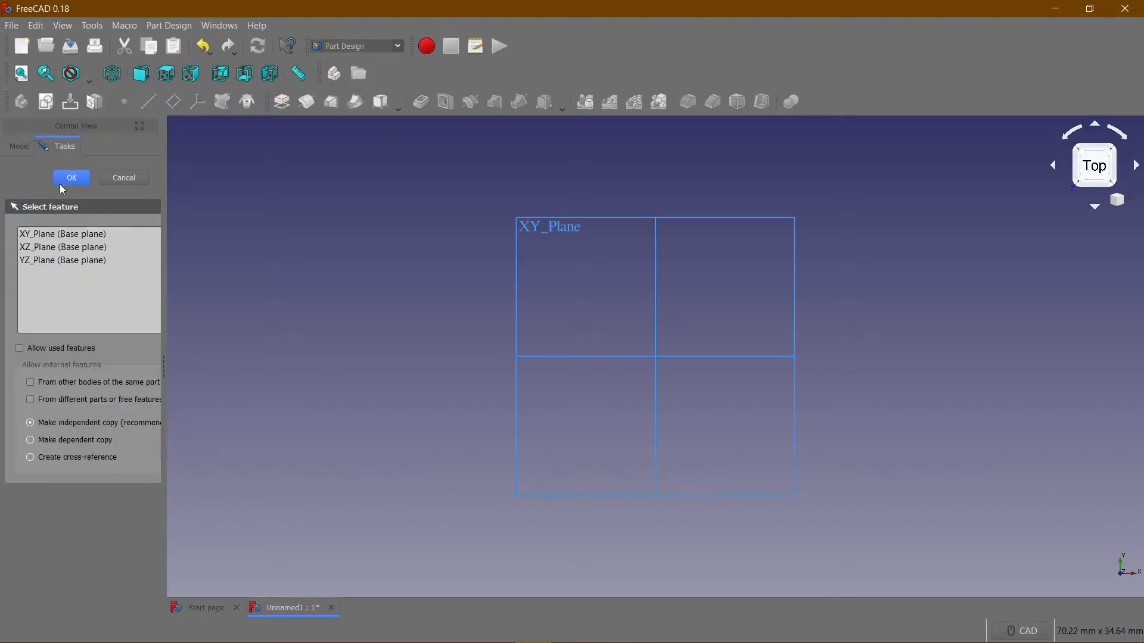
click(59, 247)
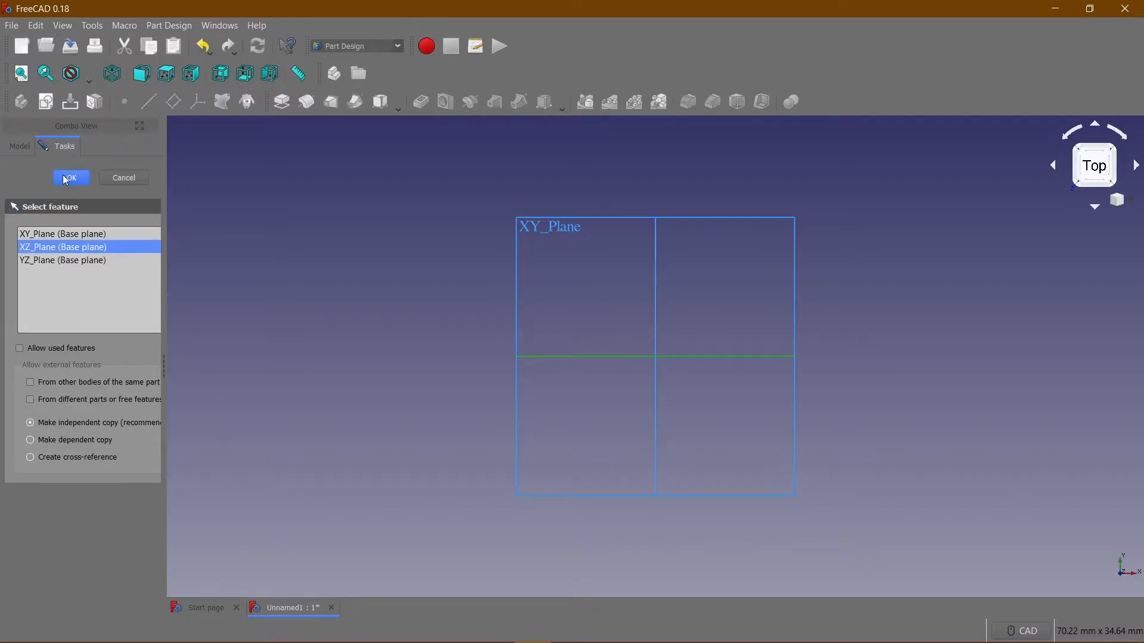
click(68, 182)
Sketch a rectangle about 50 mm wide, taller than it is wide, enclosing the origin.
scroll(427, 287, down, 4)
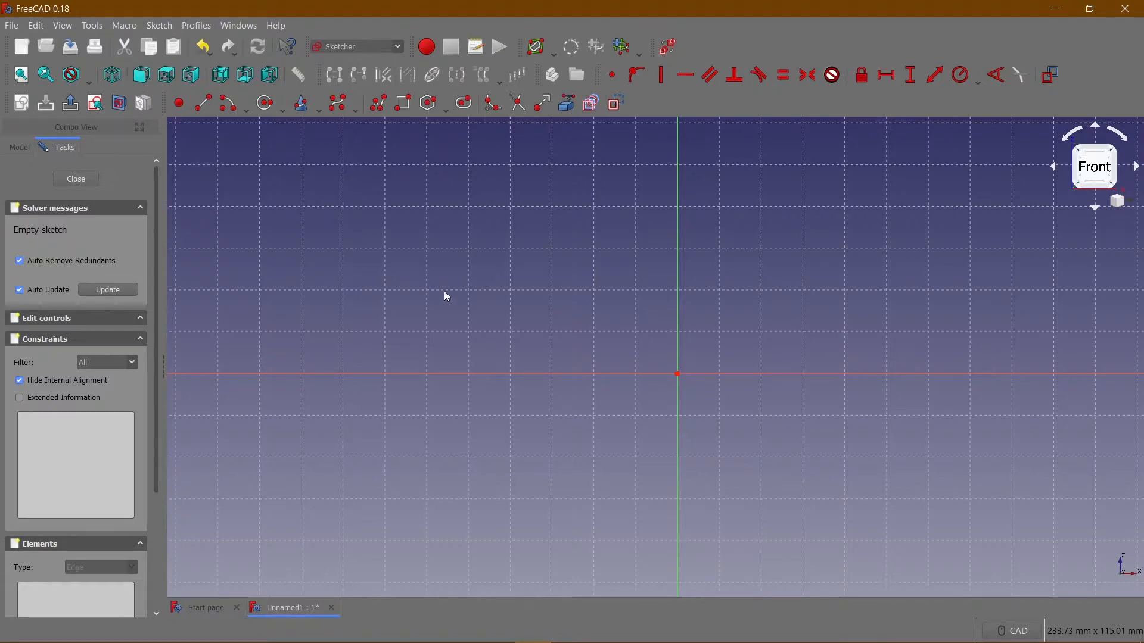
click(403, 104)
click(592, 226)
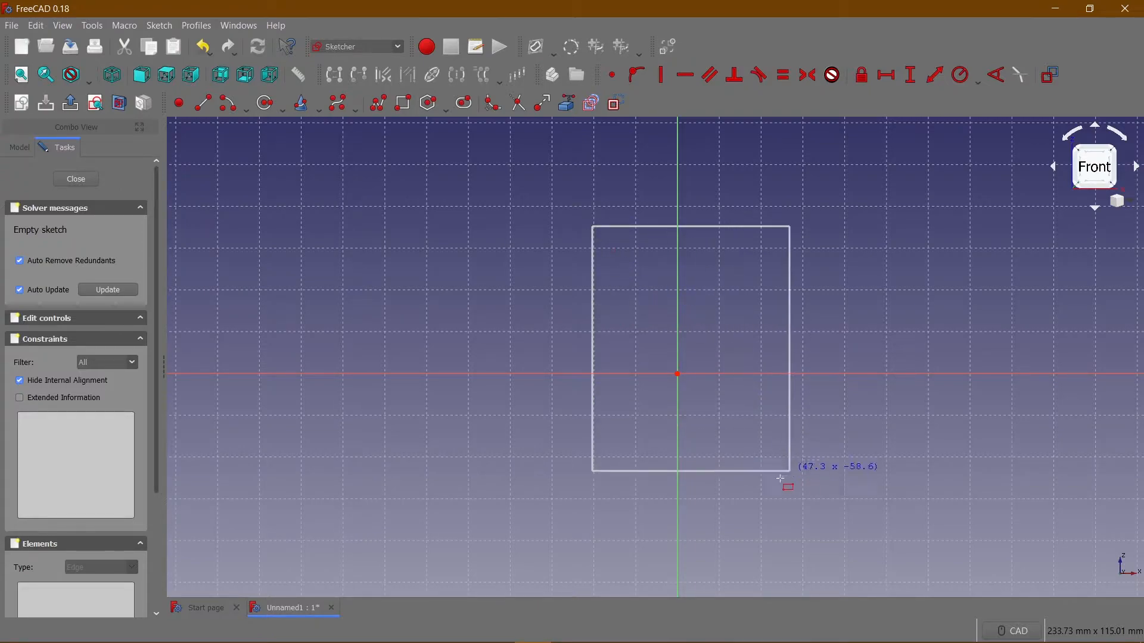
click(800, 519)
Constrain the rectangle to a width of 40 mm and a height of 50 mm.
middle_drag(686, 322, 583, 302)
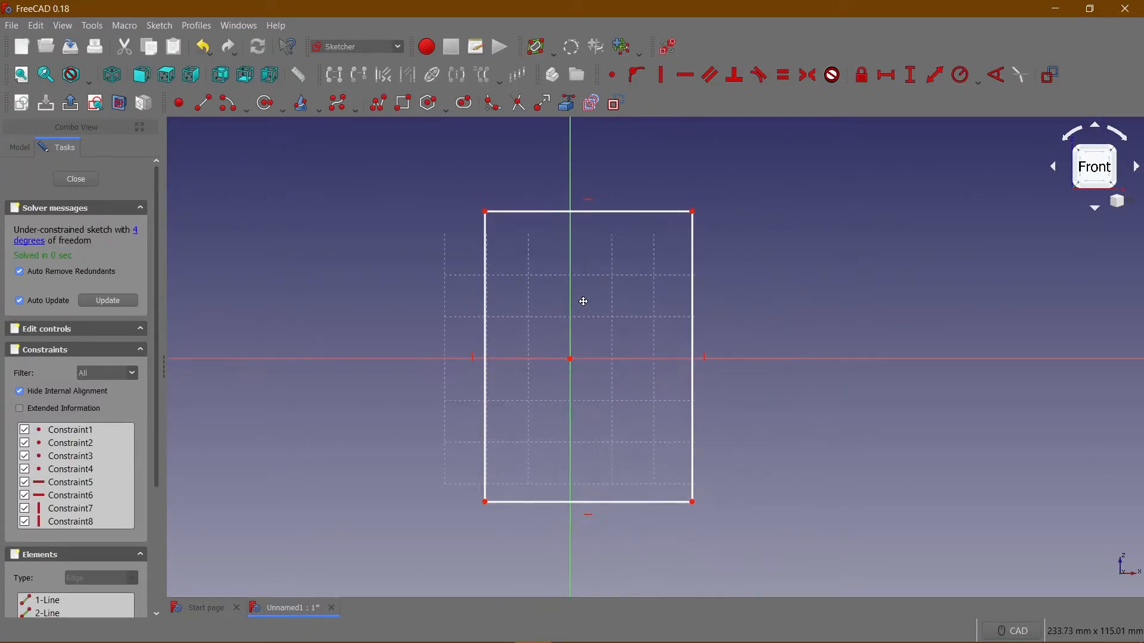
click(507, 212)
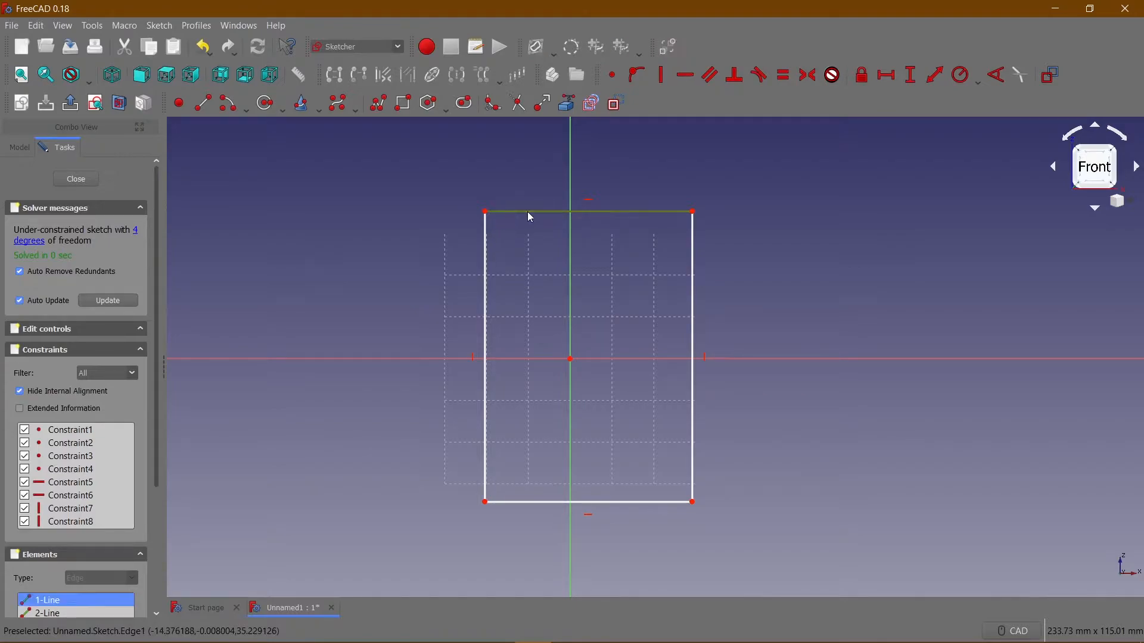
click(887, 75)
text(40)
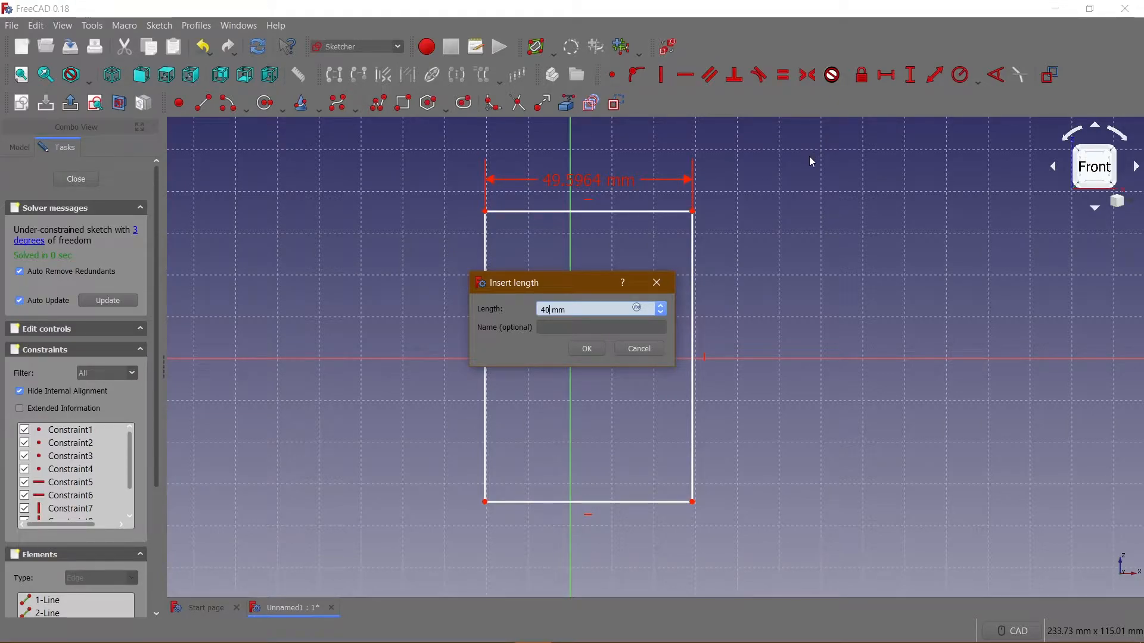
key(Return)
click(683, 289)
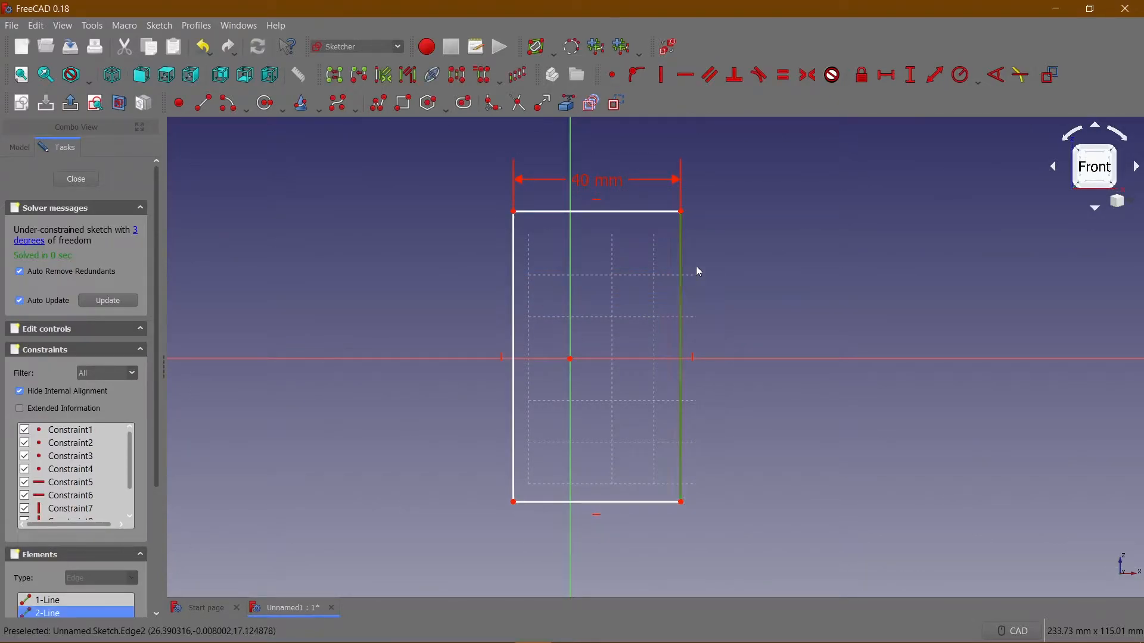
click(910, 76)
text(50)
key(Return)
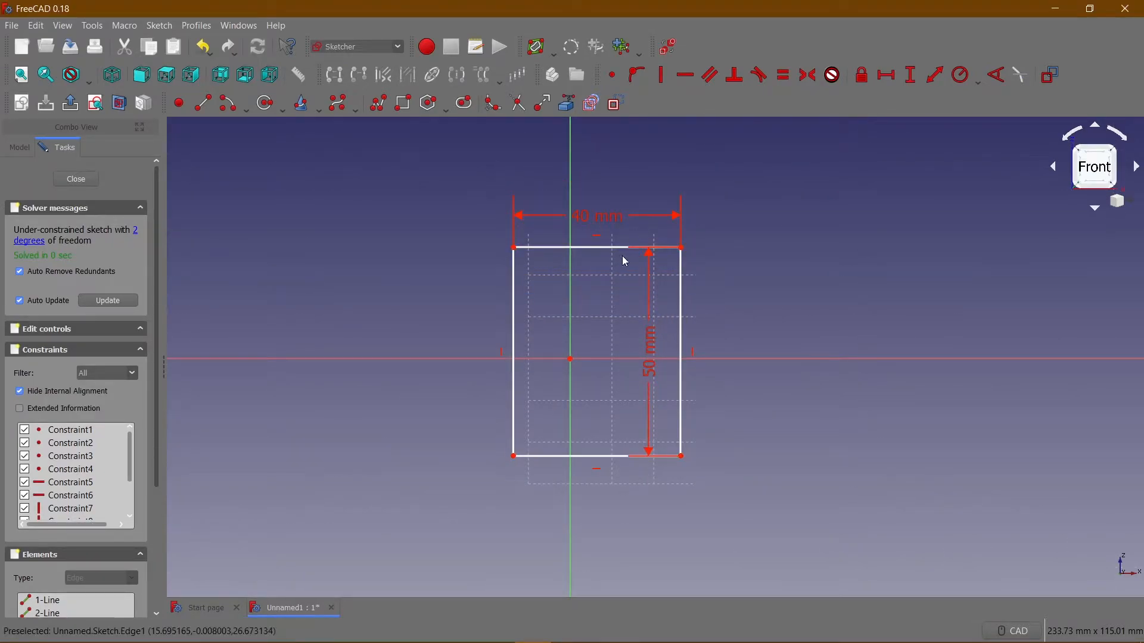
Shift the rectangle towards the vertical axis and constrain its upper-left corner to a horizontal distance of 20 mm from the origin.
drag(613, 249, 526, 227)
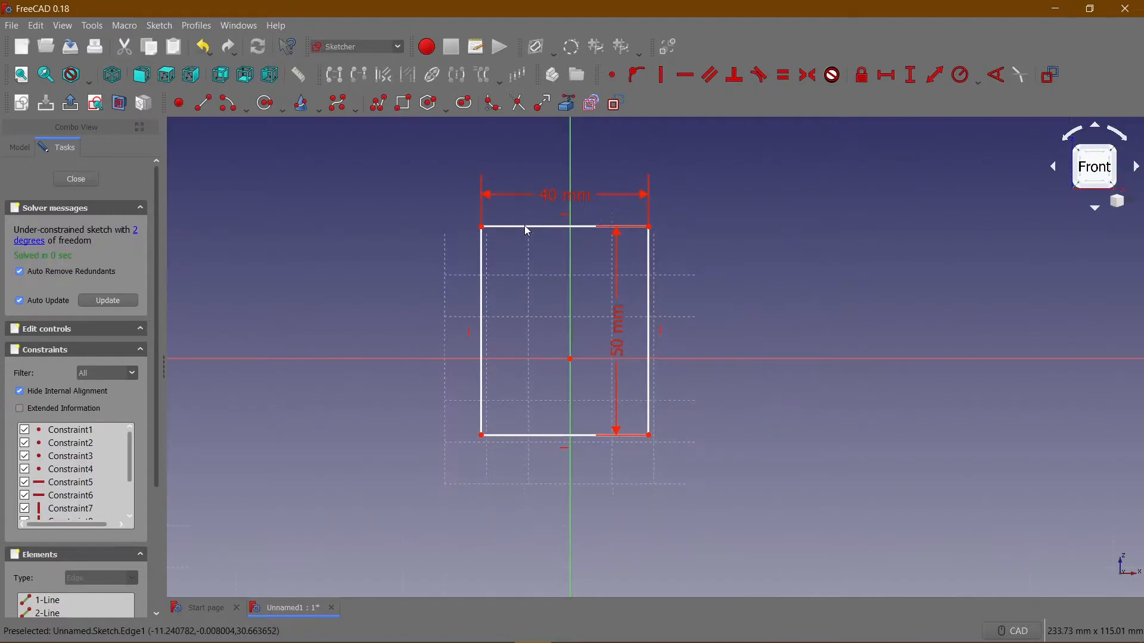
click(482, 228)
ctrl+click(570, 358)
click(886, 75)
text(20)
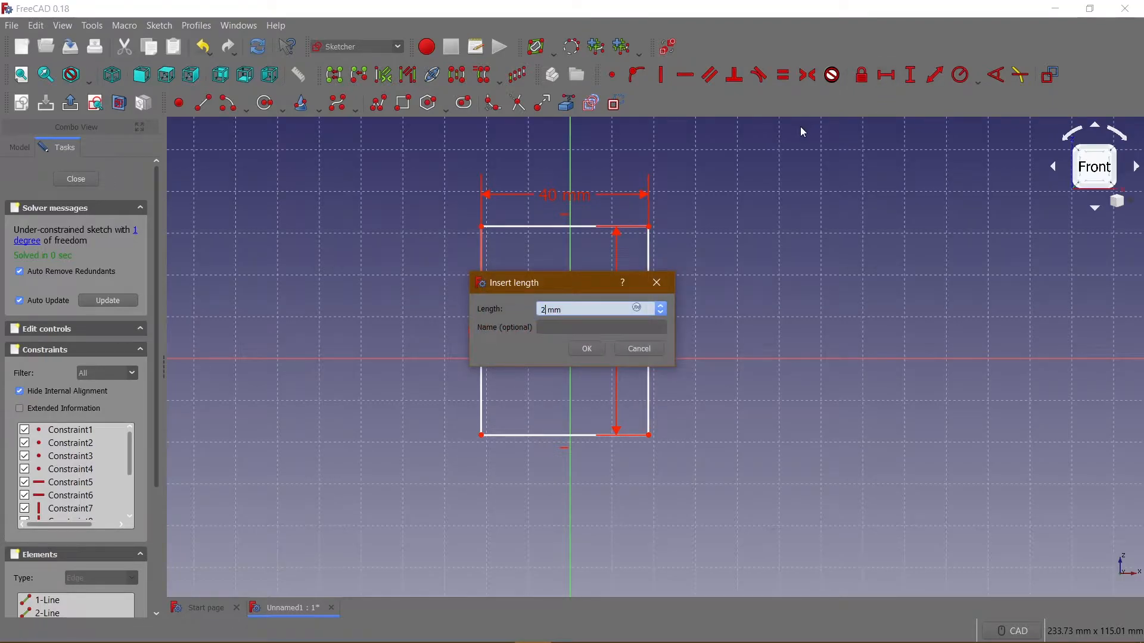
key(Return)
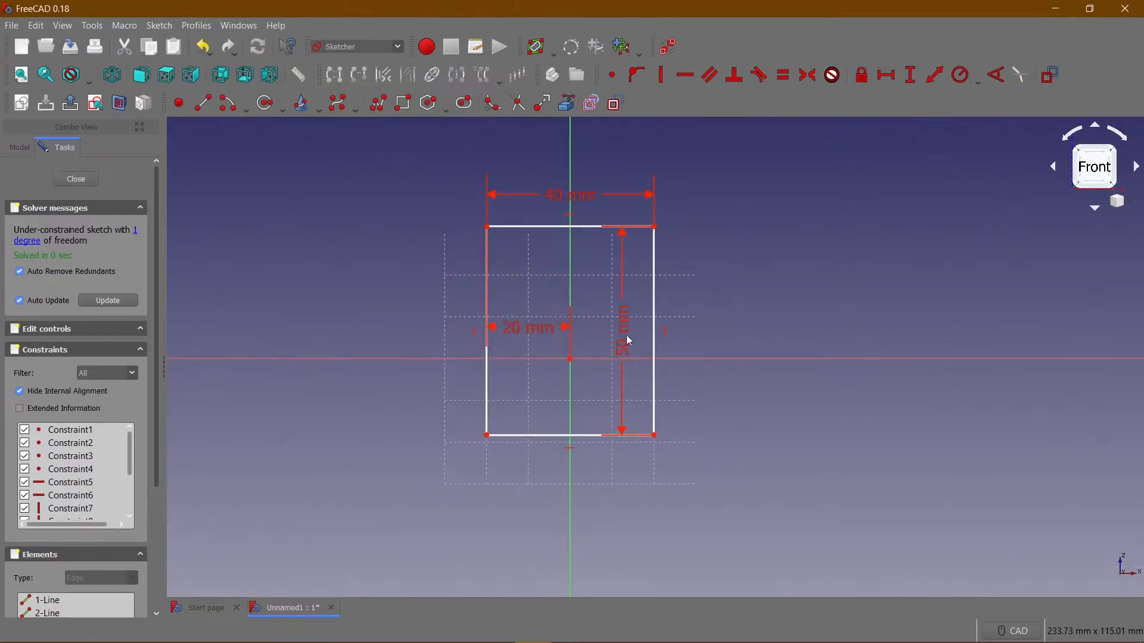
Constrain the rectangle's upper-right corner to a vertical distance of 30 mm from the origin and close the sketch.
click(570, 360)
ctrl+click(655, 228)
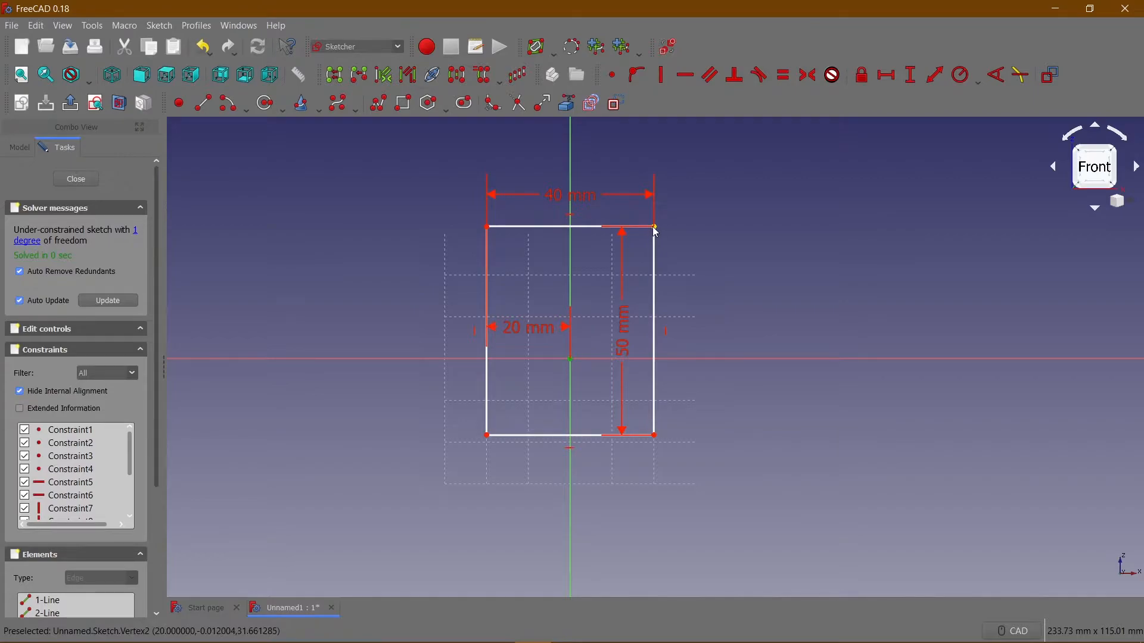
click(887, 76)
text(30)
key(Return)
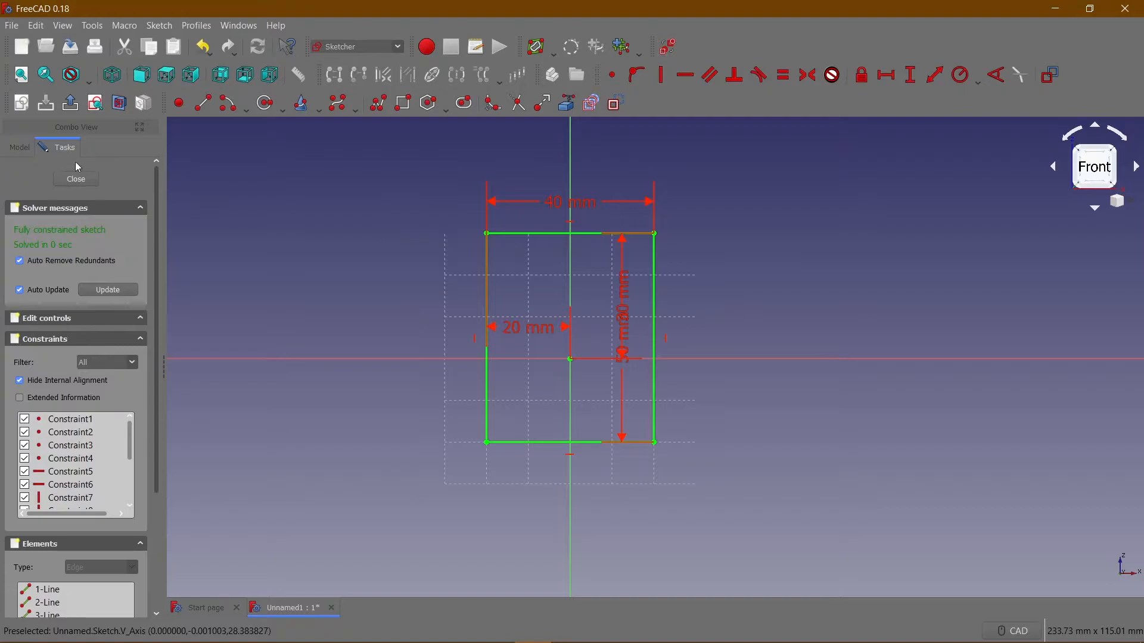
click(78, 180)
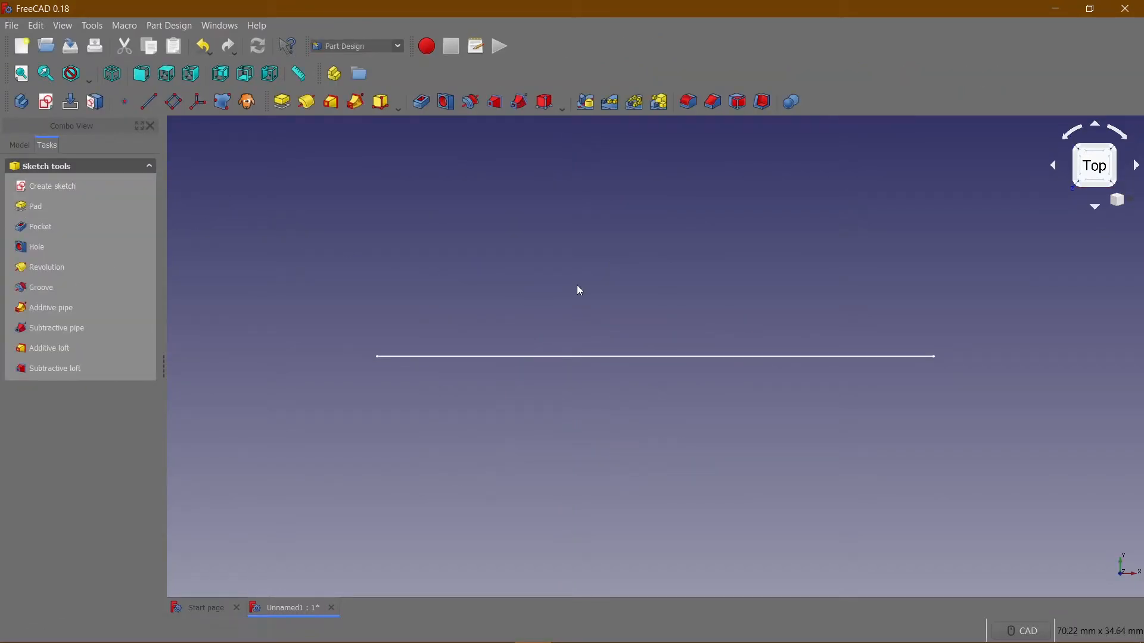
Pad the rectangle sketch to a length of 20 mm.
click(12, 146)
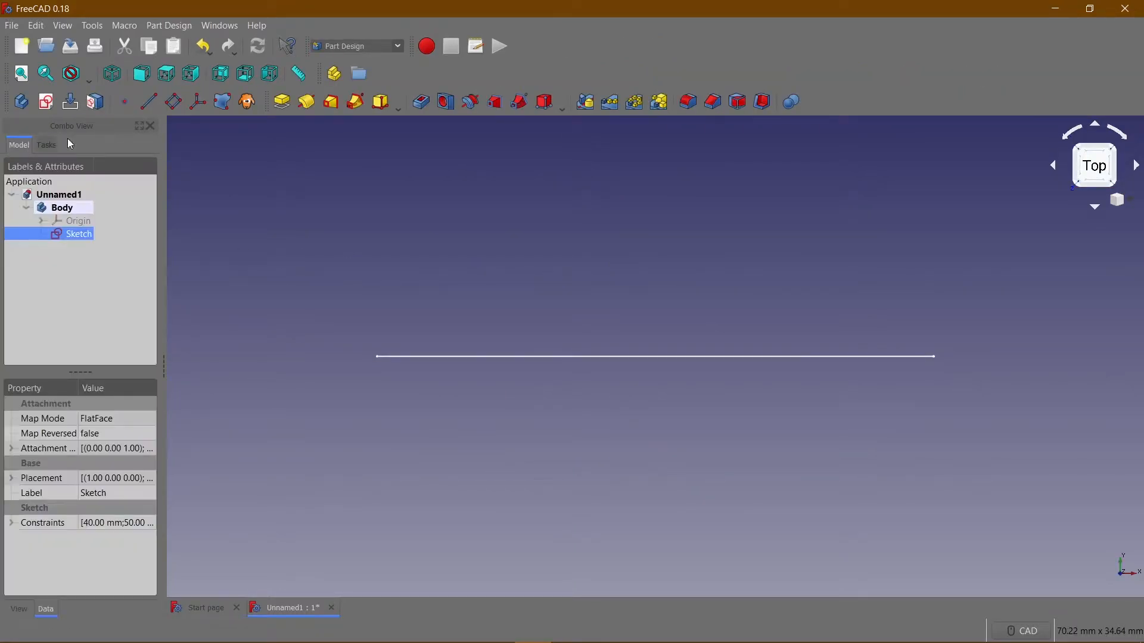
click(112, 74)
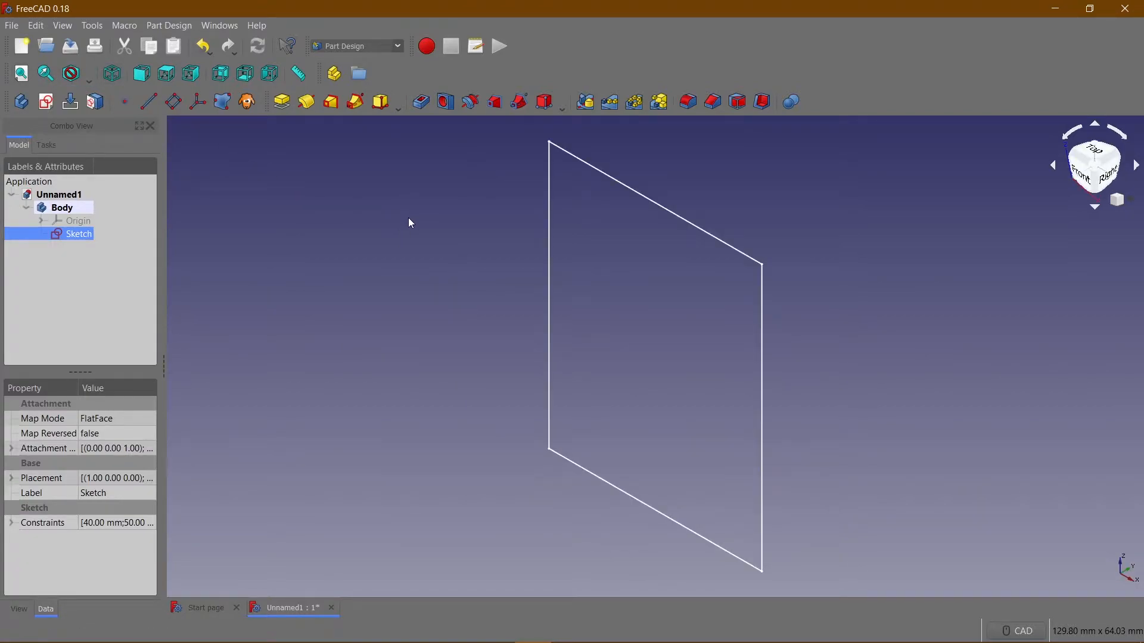
mouse_move(452, 227)
middle_down()
mouse_move(360, 278)
mouse_move(448, 281)
mouse_move(485, 248)
mouse_move(387, 250)
mouse_move(380, 239)
middle_up()
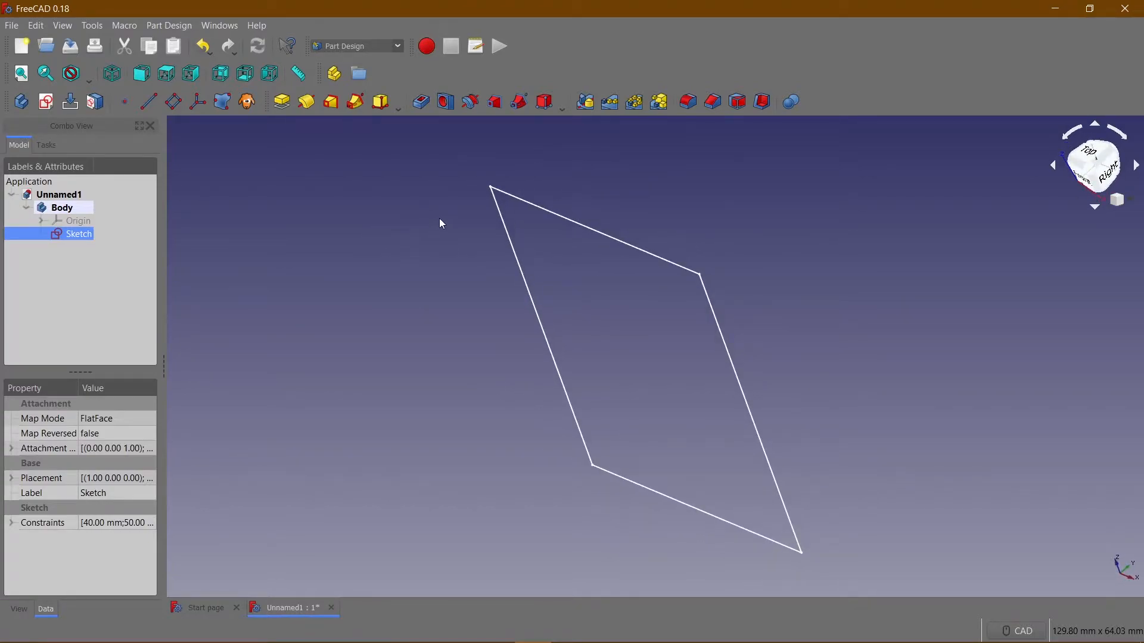
click(72, 223)
click(75, 234)
click(284, 102)
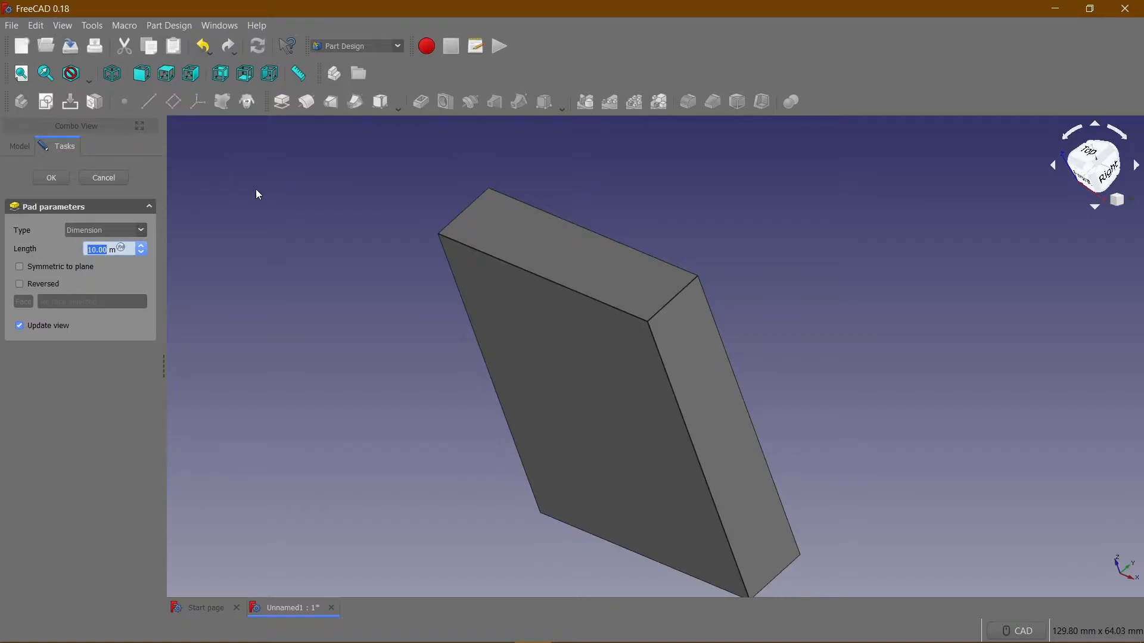
text(20)
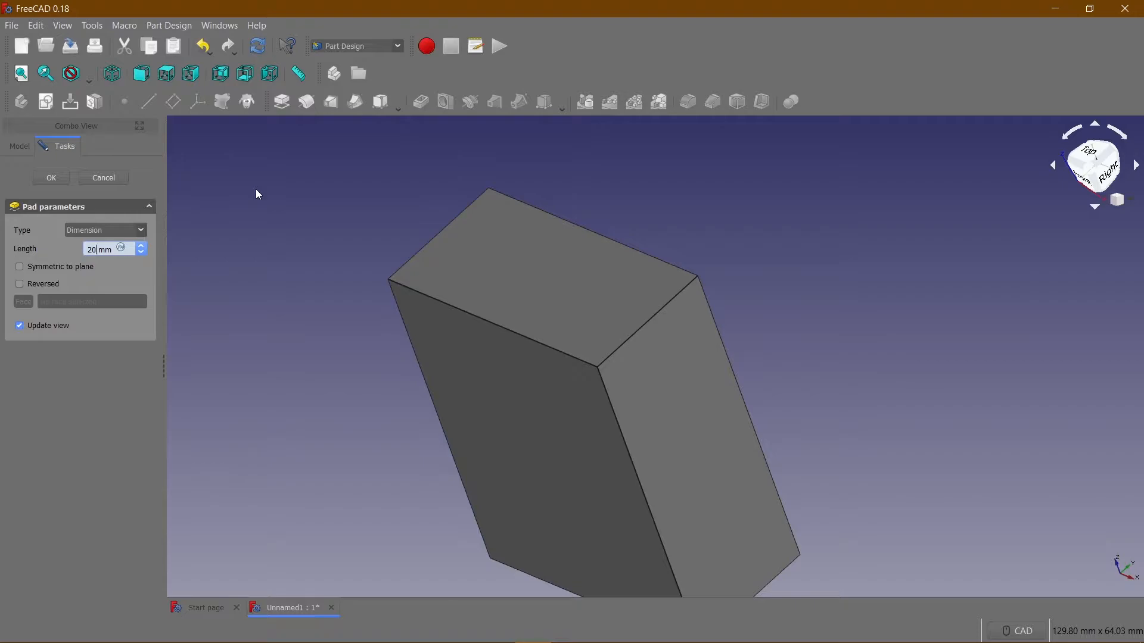
click(52, 177)
Fillet the four vertical edges of the padded block with a 9.9 mm radius.
middle_drag(493, 306, 410, 244)
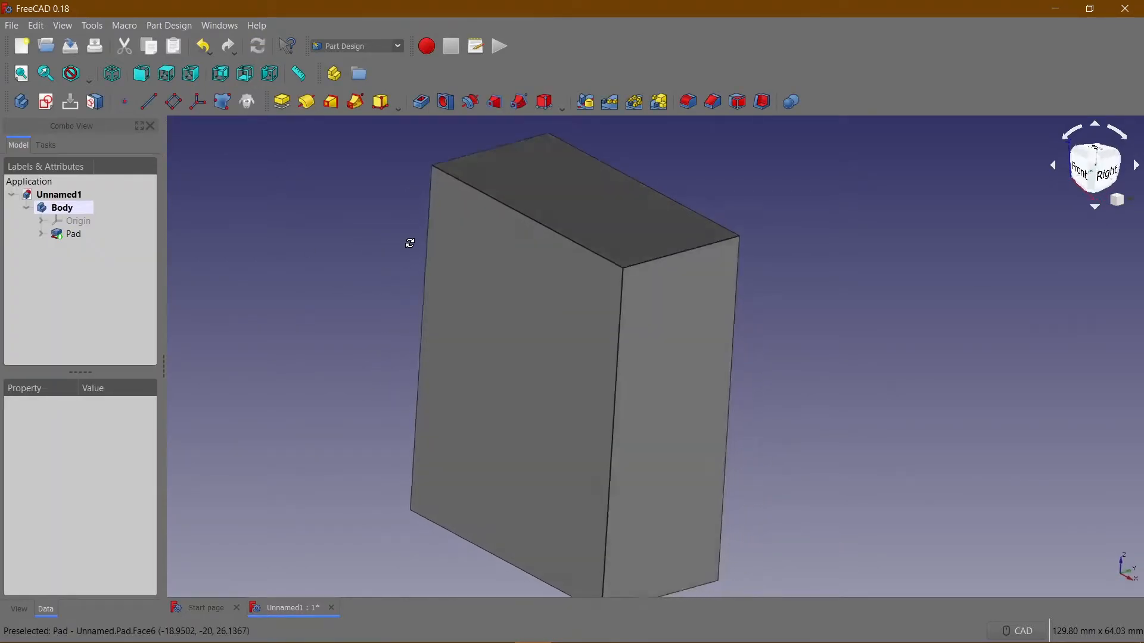
scroll(359, 296, down, 5)
scroll(443, 442, up, 2)
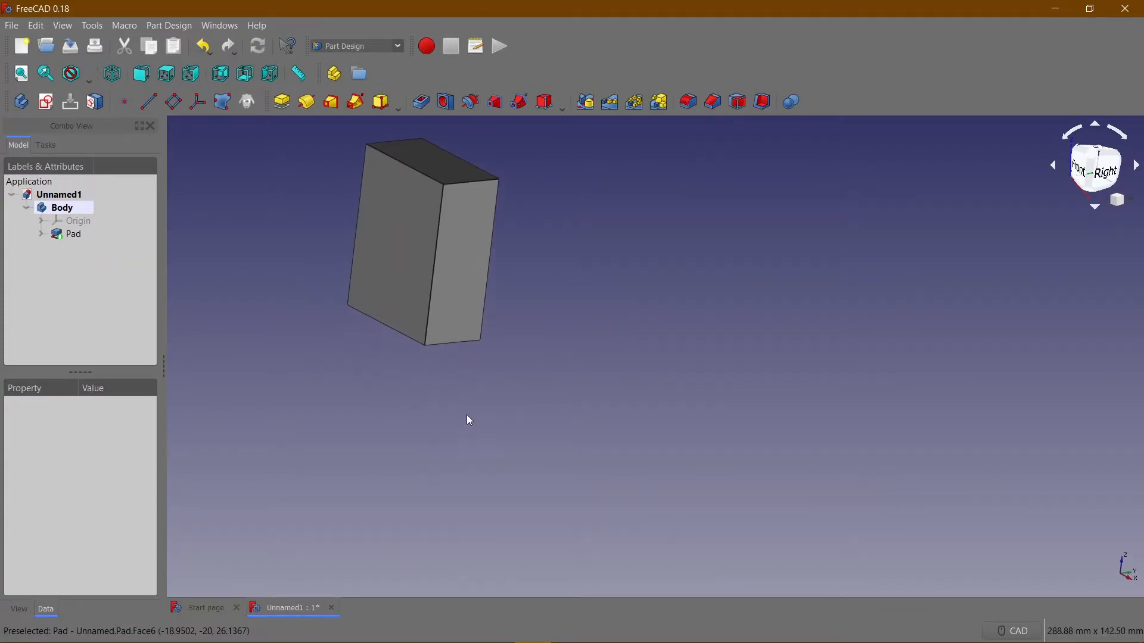
scroll(464, 417, up, 2)
middle_drag(446, 427, 514, 498)
middle_drag(630, 367, 620, 406)
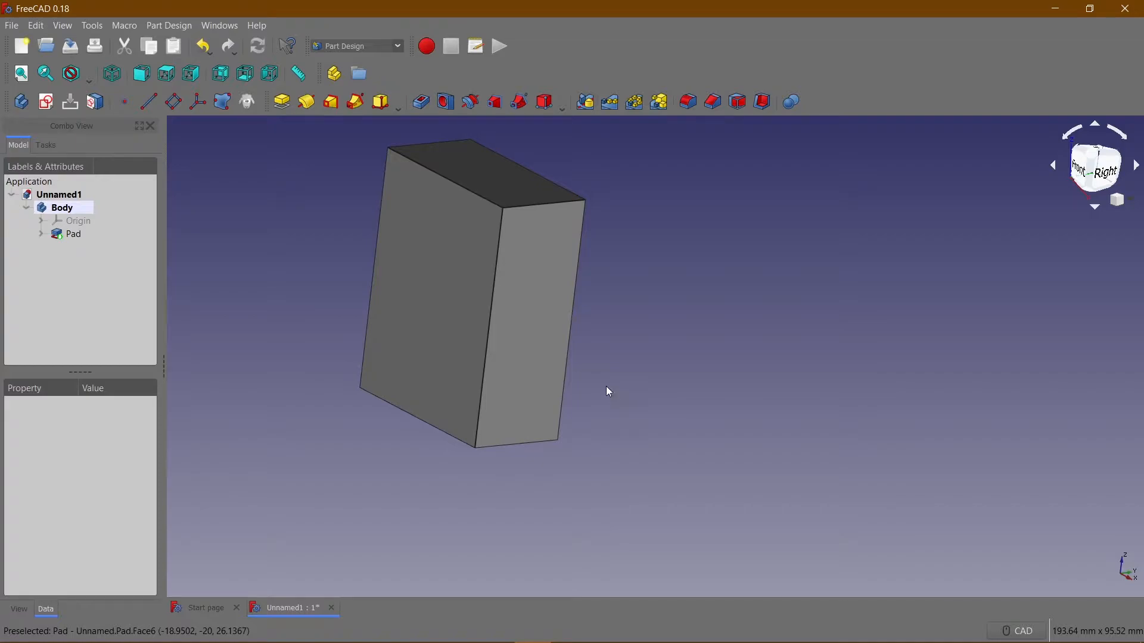
click(497, 305)
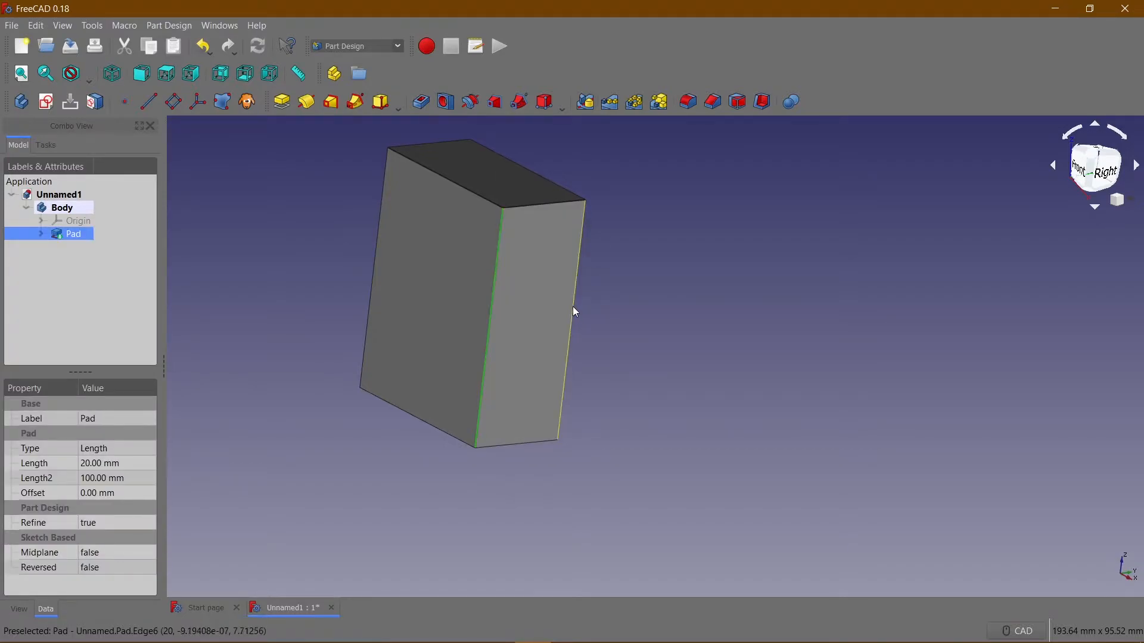
middle_drag(315, 272, 554, 355)
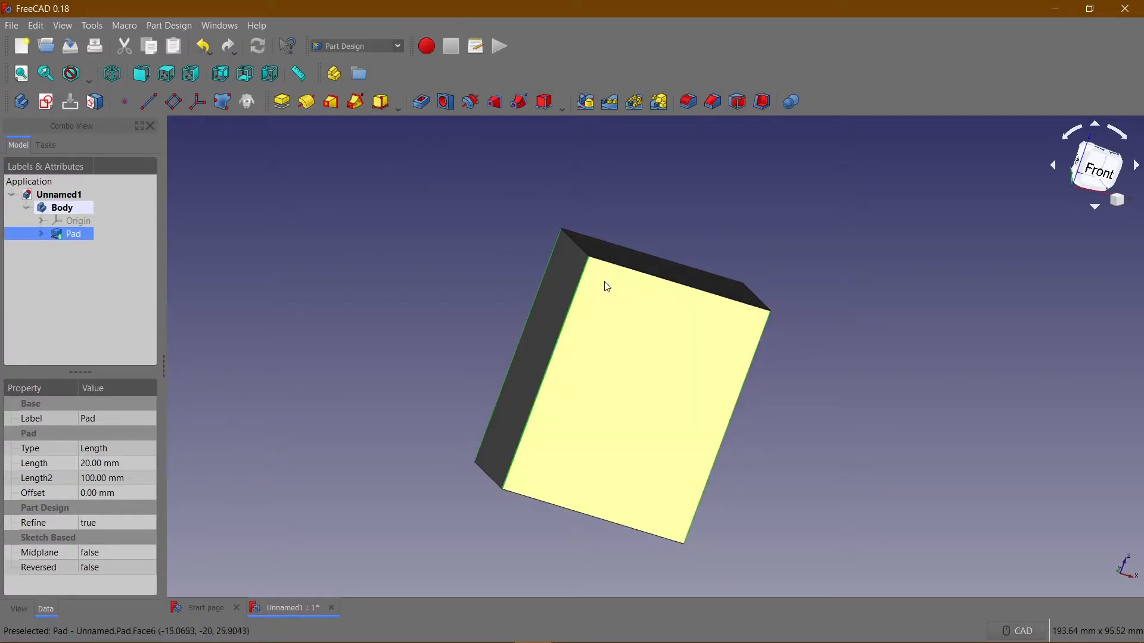
click(687, 108)
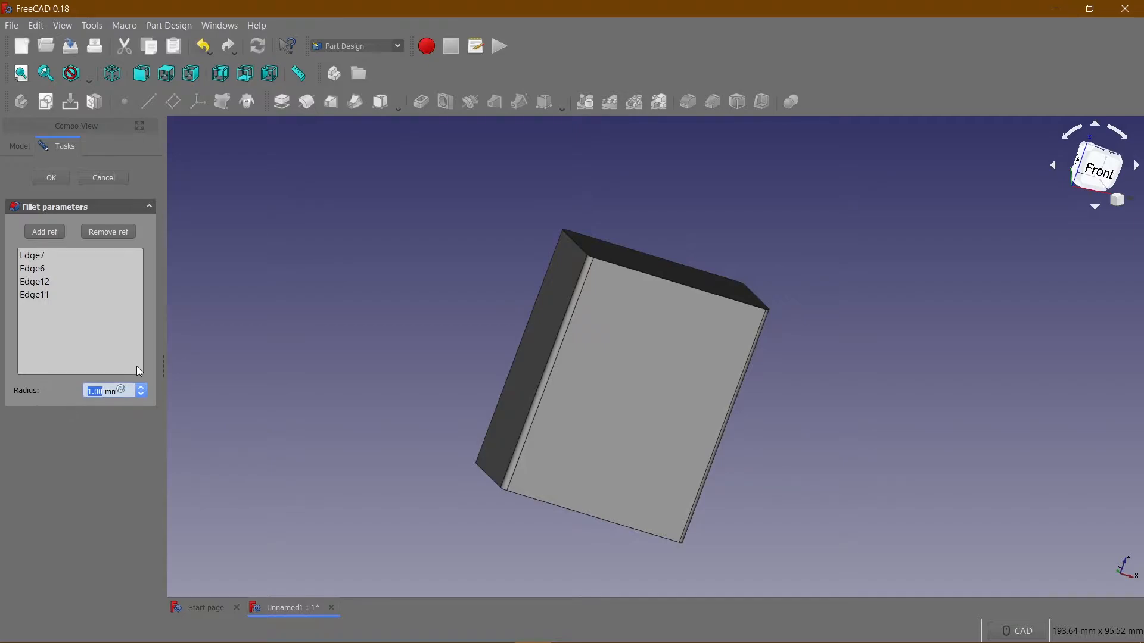
text(9.9)
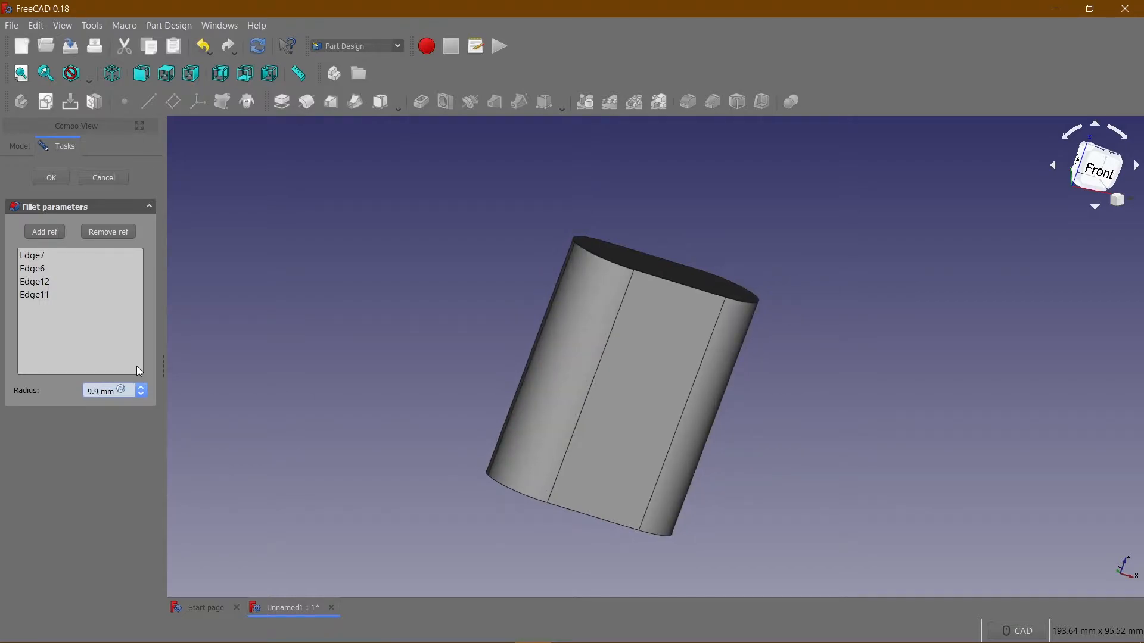
key(Return)
Start a new sketch on the top face of the filleted block.
scroll(581, 356, down, 4)
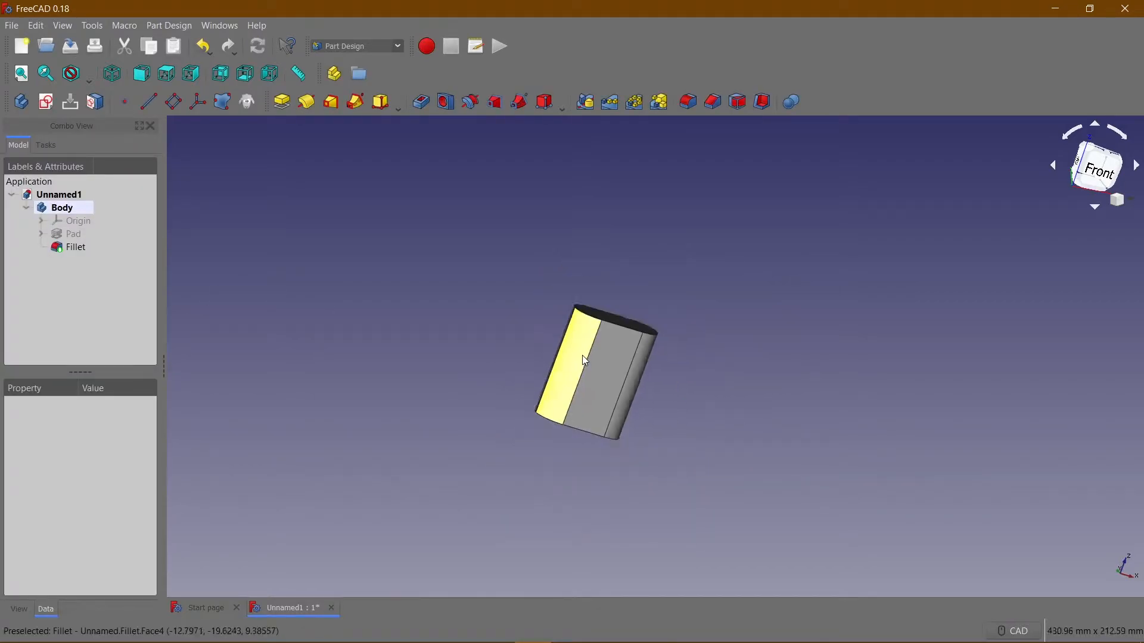
scroll(534, 318, up, 6)
middle_drag(709, 512, 388, 297)
scroll(358, 303, down, 3)
scroll(387, 296, down, 3)
scroll(388, 296, up, 3)
middle_drag(352, 242, 401, 276)
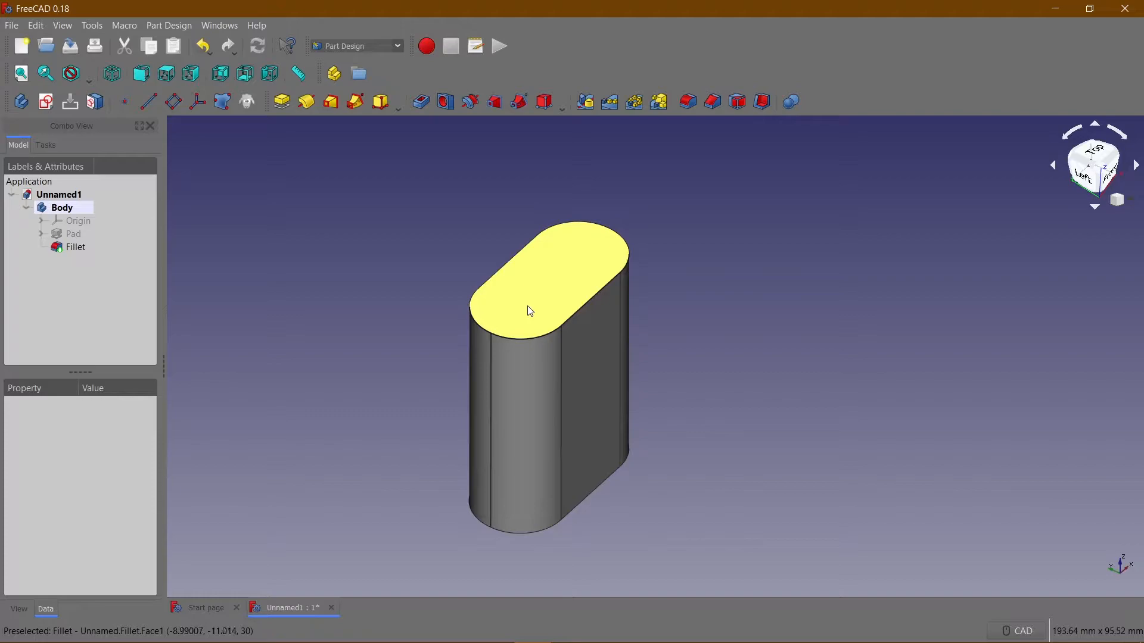
click(506, 292)
click(430, 266)
click(545, 281)
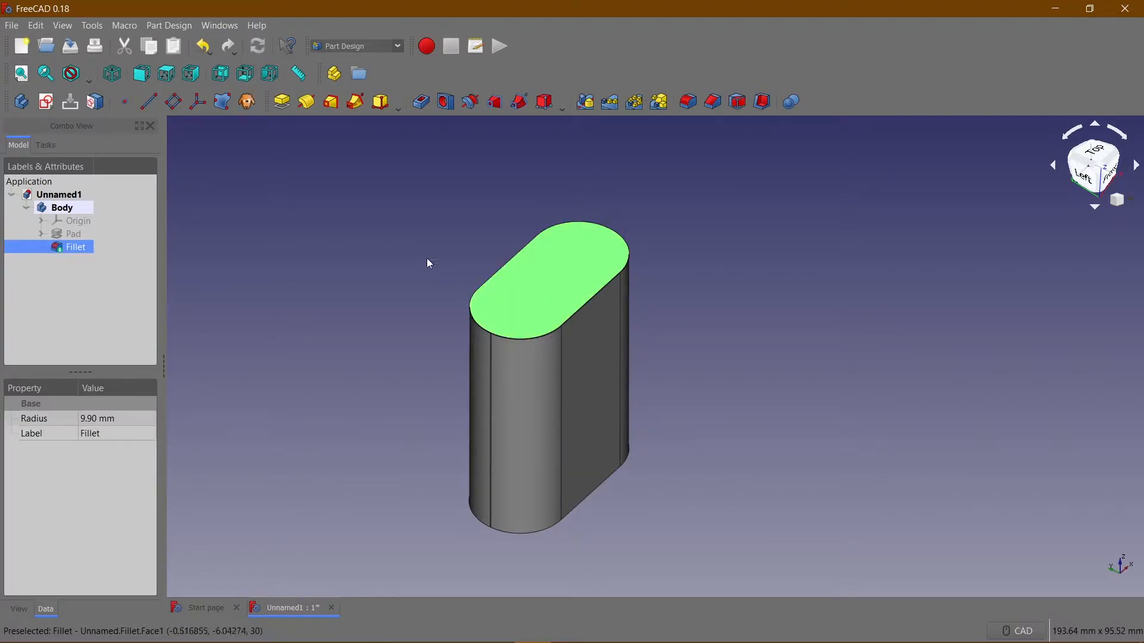
click(47, 102)
Sketch two horizontal lines just inside the two straight sides of the rounded top face.
middle_drag(618, 356, 341, 296)
scroll(418, 312, down, 2)
scroll(418, 313, up, 6)
scroll(418, 305, down, 2)
middle_drag(441, 261, 223, 307)
click(202, 104)
click(344, 250)
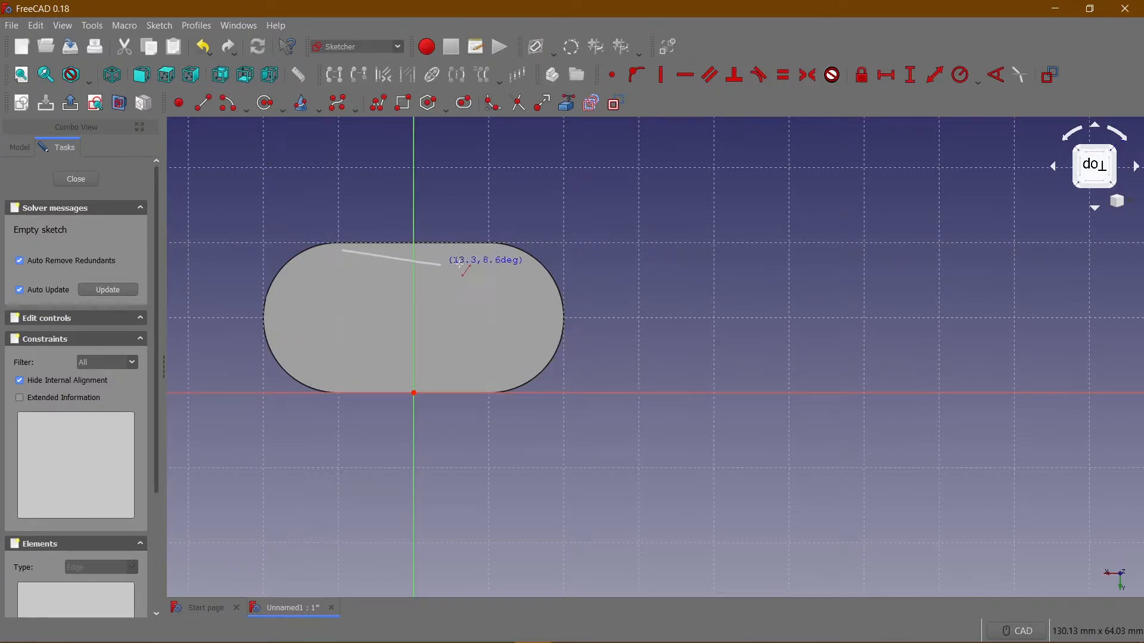
click(495, 250)
click(345, 391)
click(488, 389)
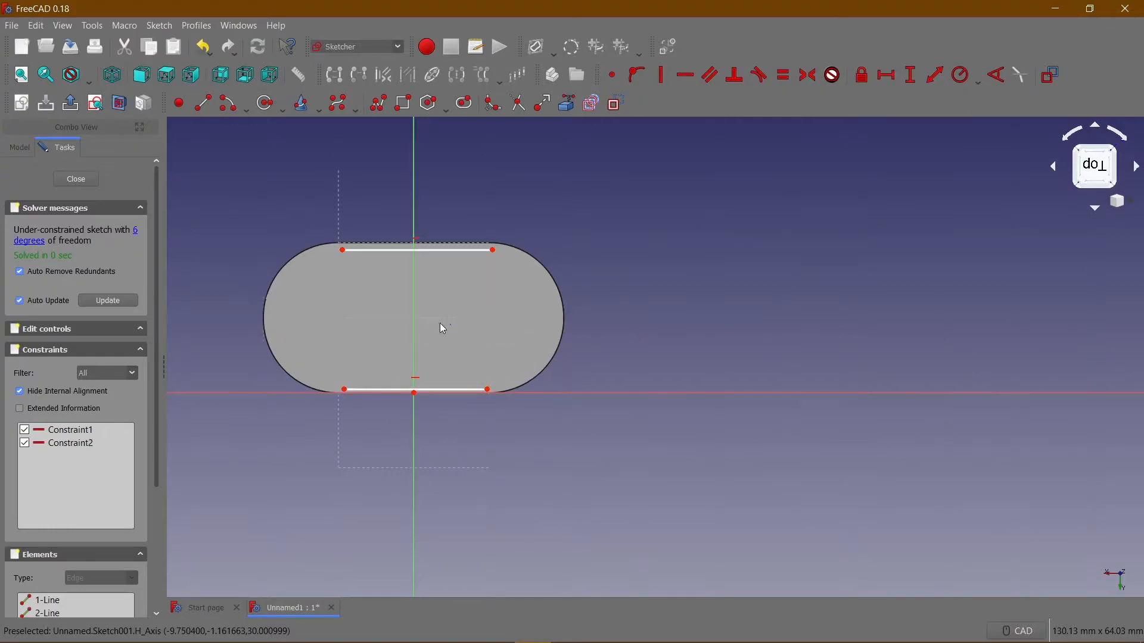
Sketch an arc bulging outward between the left ends of the two horizontal lines, using two end points and a rim point.
click(244, 110)
click(250, 136)
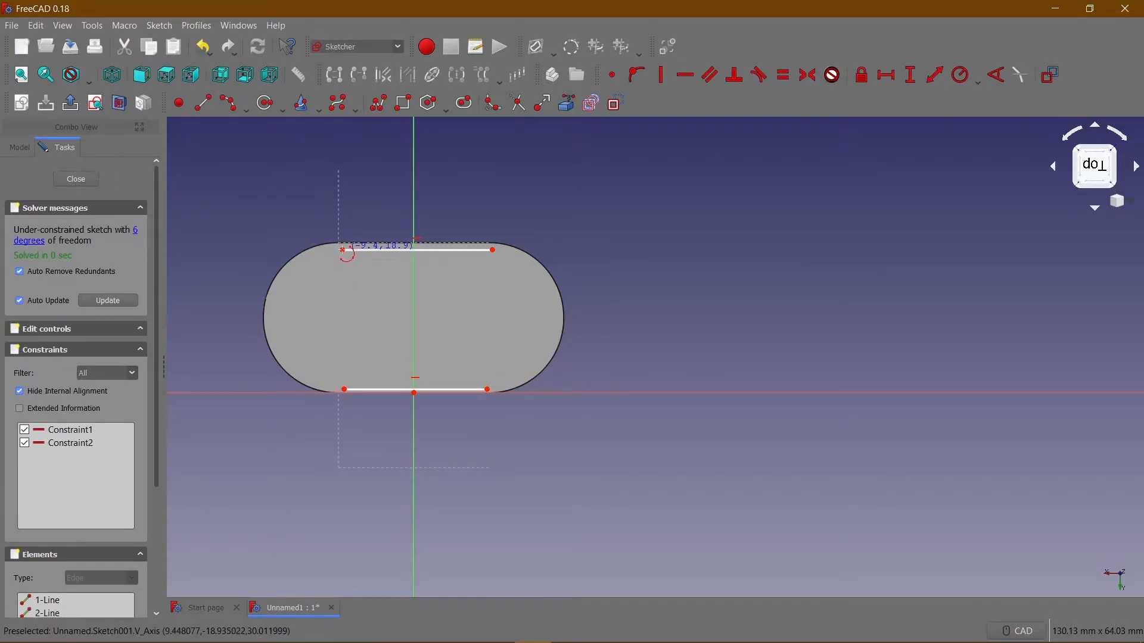
click(342, 250)
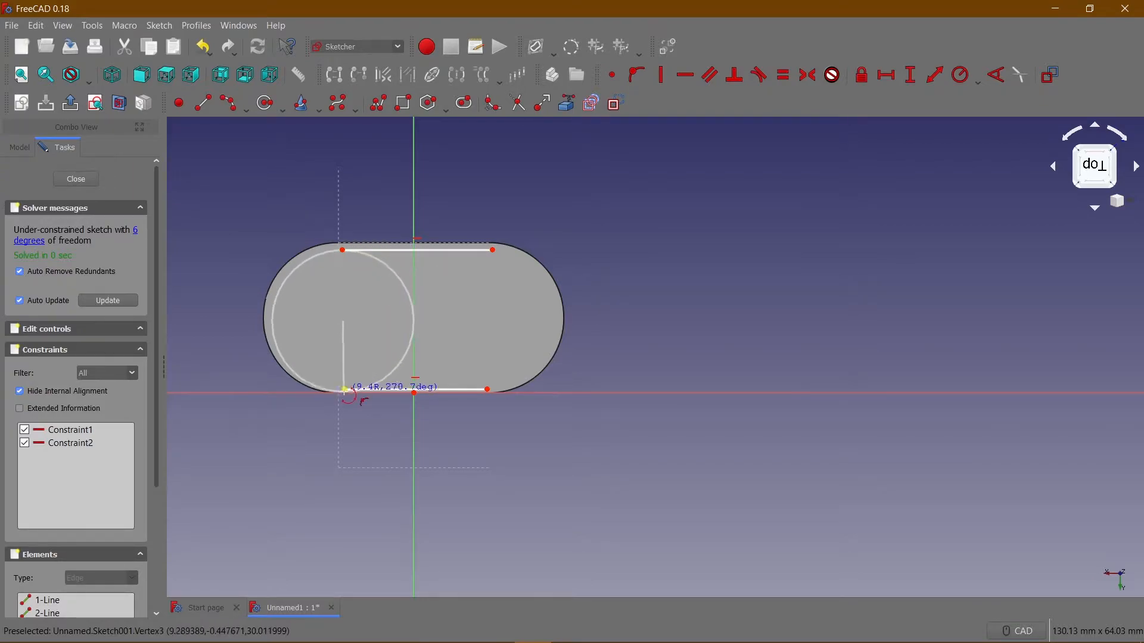
click(344, 391)
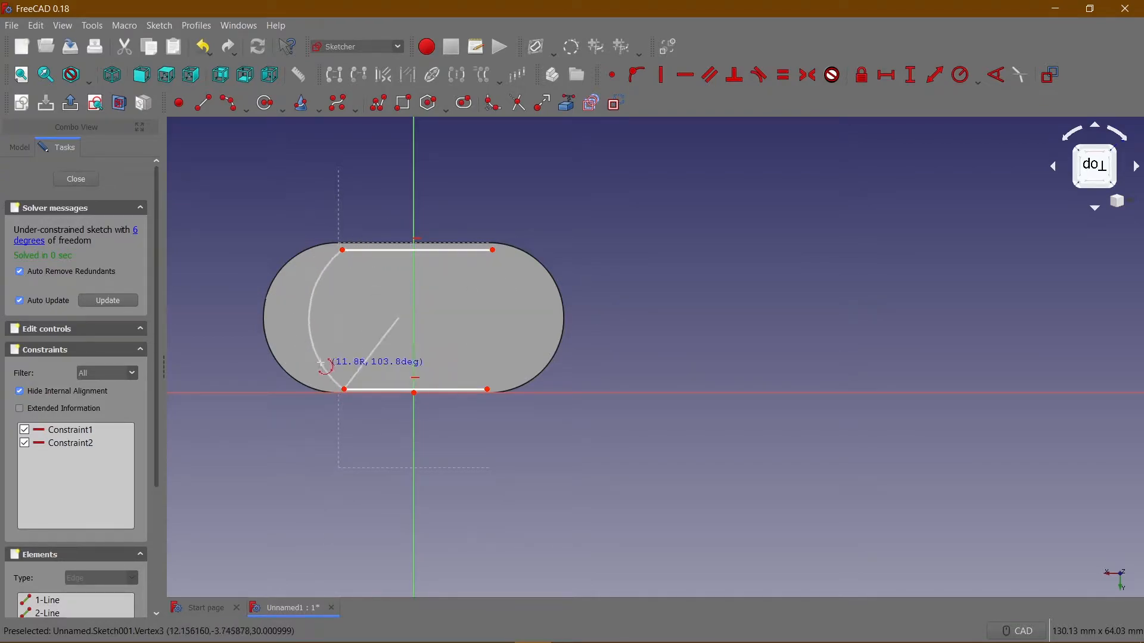
click(279, 337)
Close the slot profile with an outward arc between the right ends of the two horizontal lines.
click(492, 250)
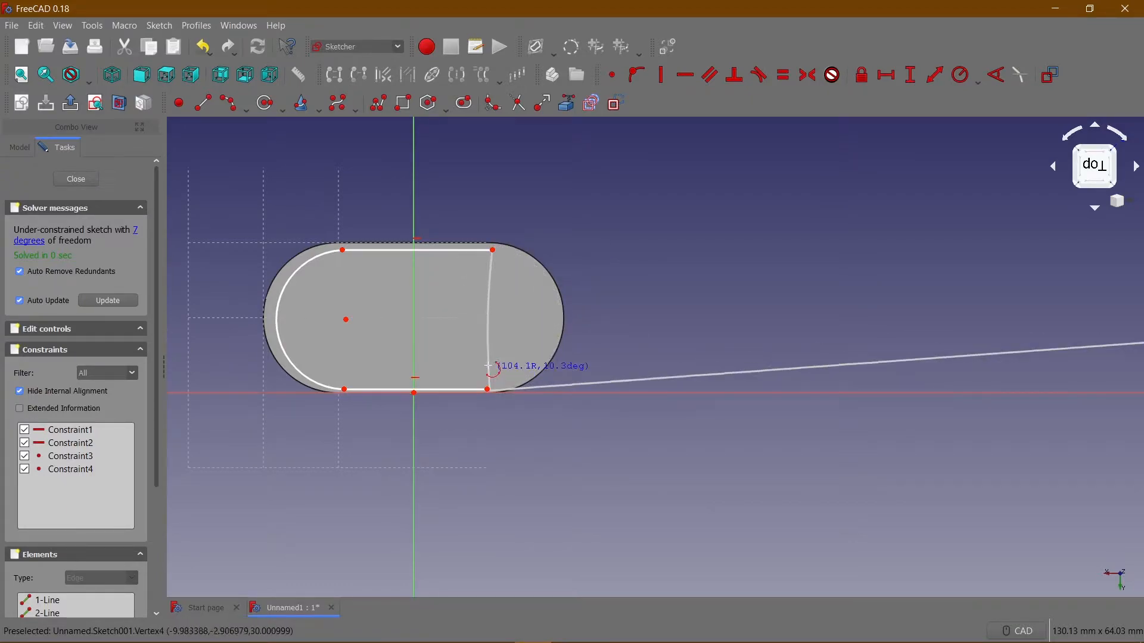
right_click(488, 366)
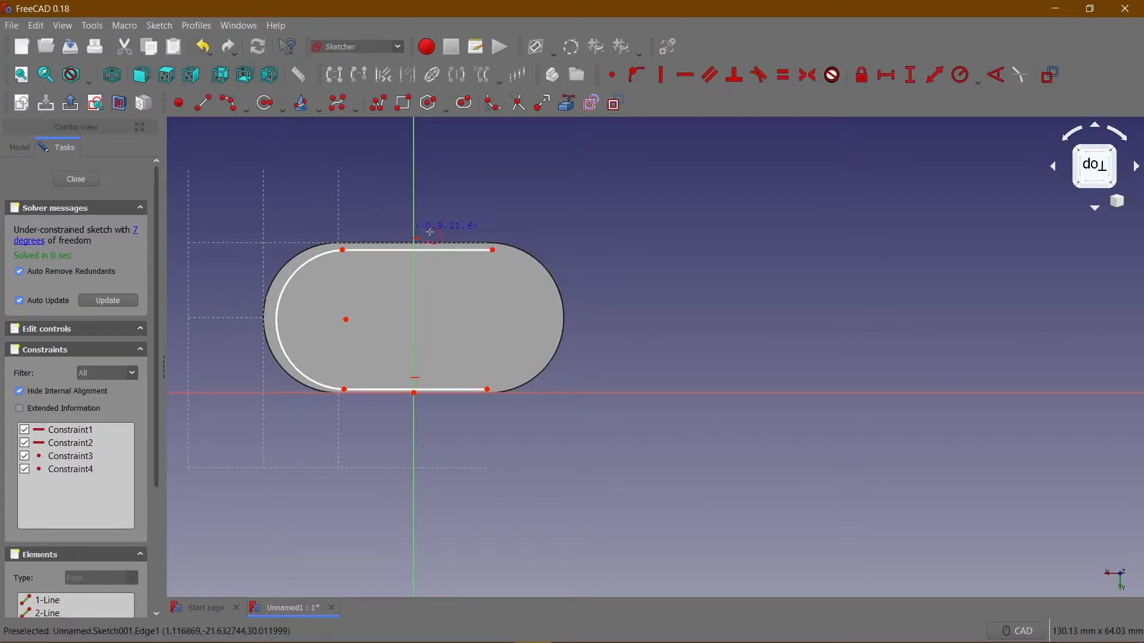
click(493, 250)
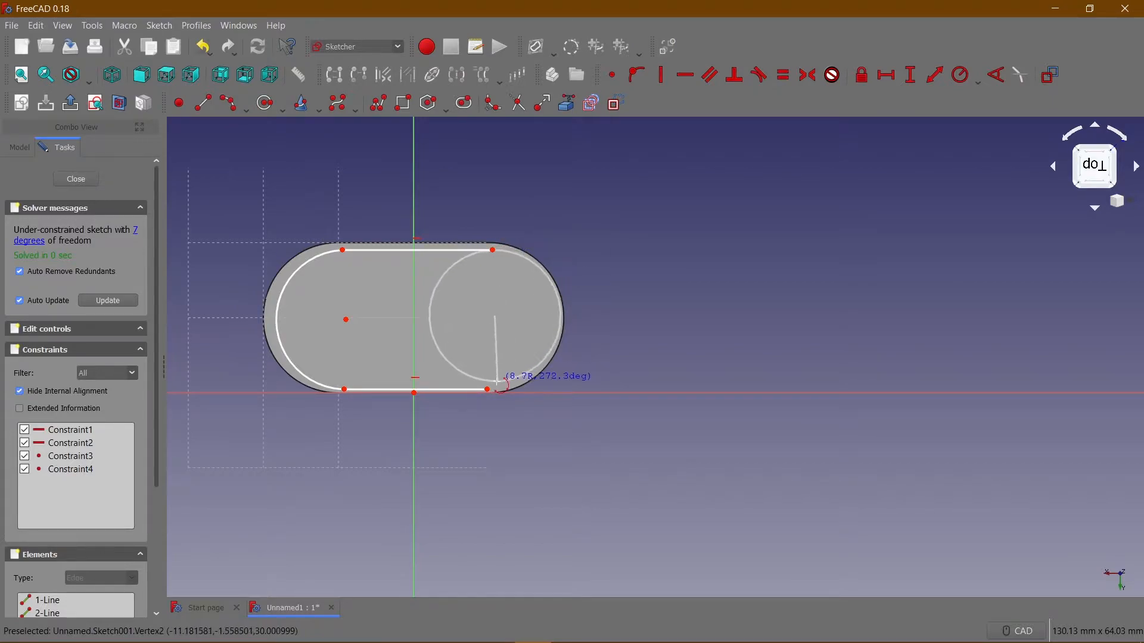
click(487, 389)
click(552, 339)
mouse_move(418, 292)
middle_down()
mouse_move(535, 282)
mouse_move(558, 296)
middle_up()
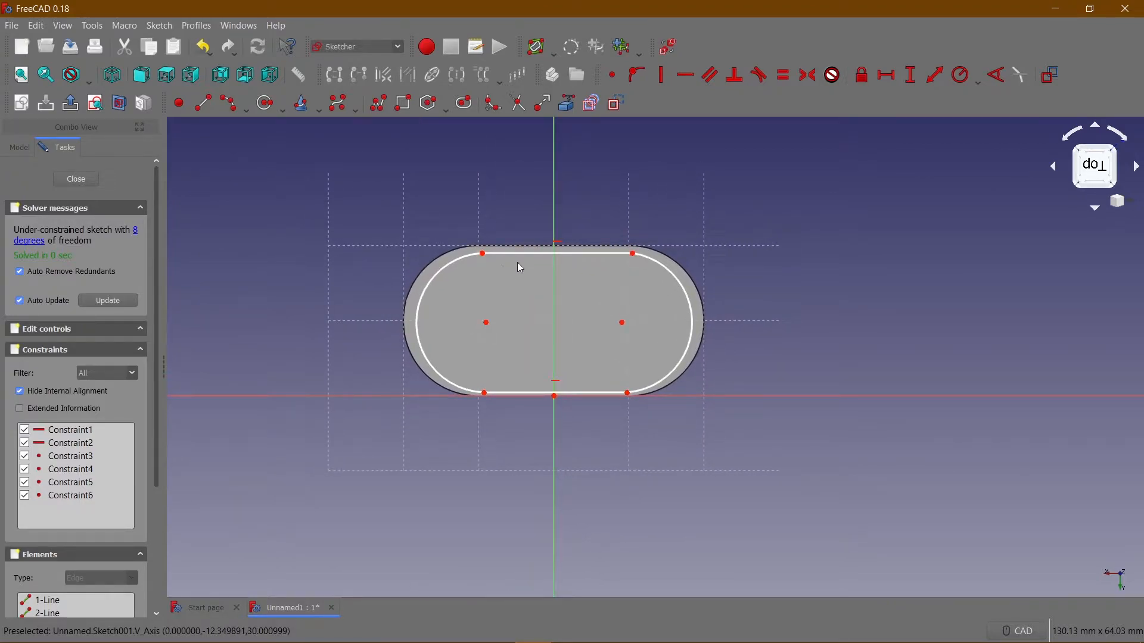
click(527, 254)
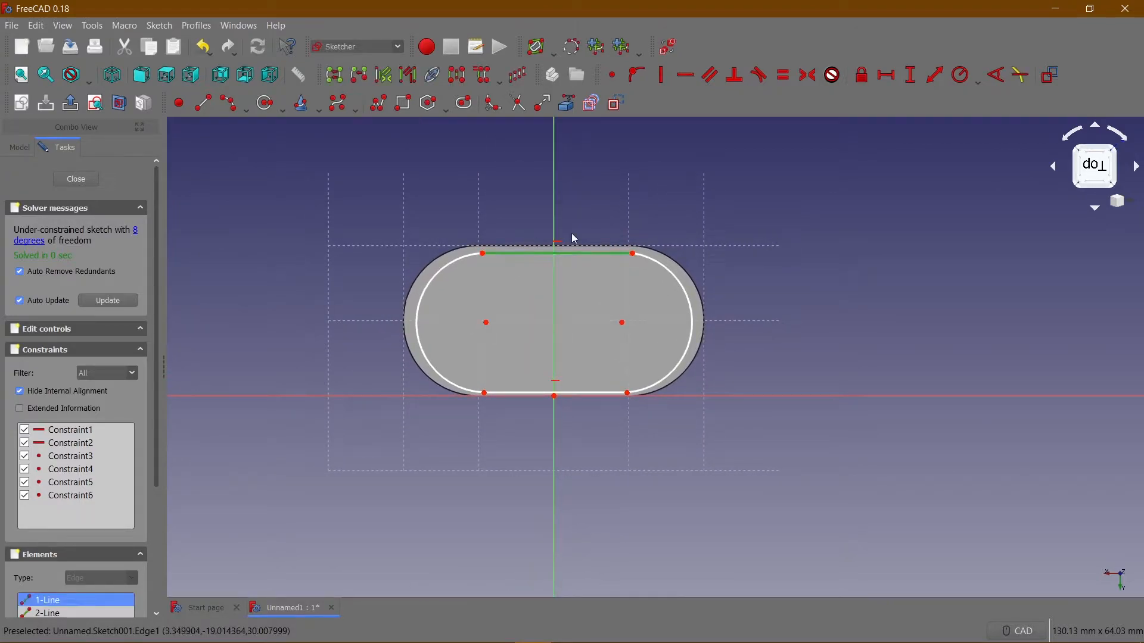
click(887, 76)
text(2)
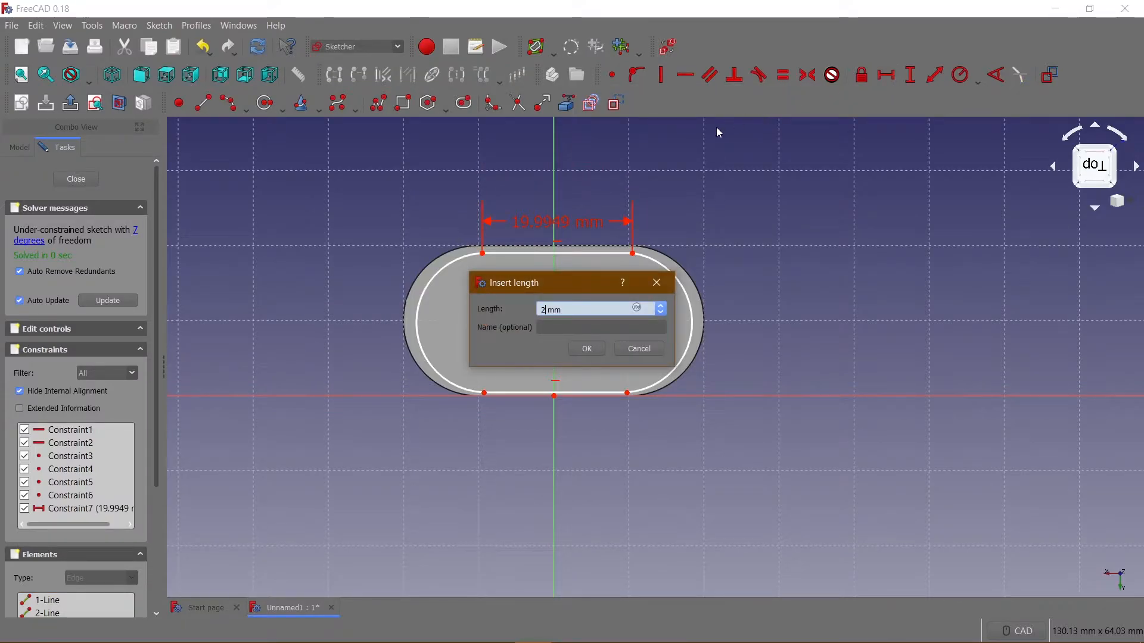
click(663, 293)
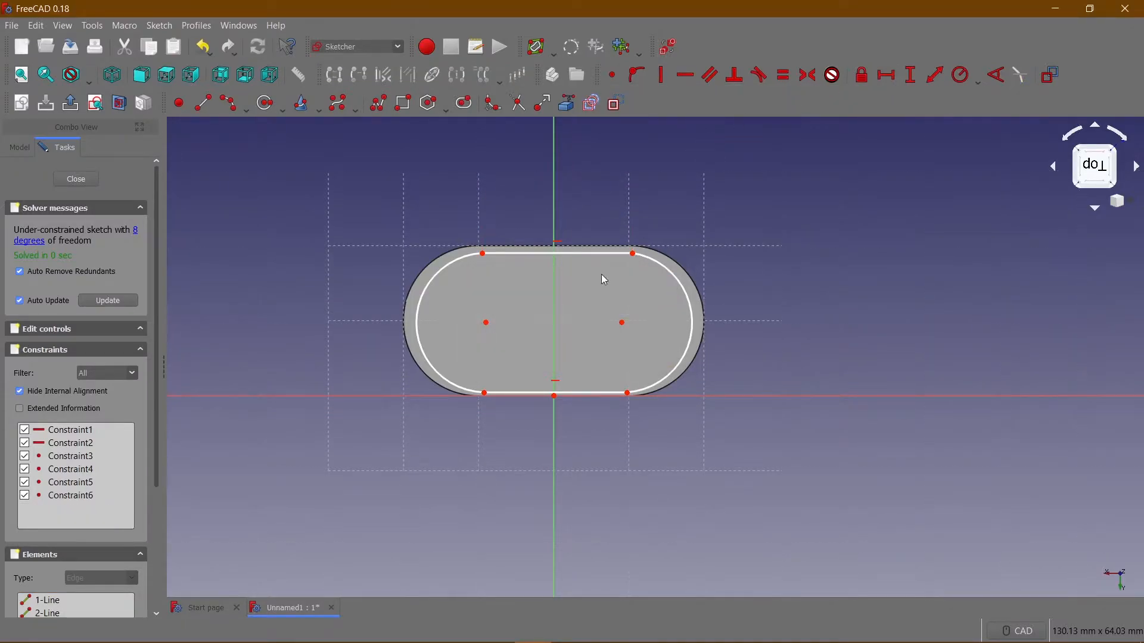
Apply equality constraints to the two horizontal lines and to the two end arcs.
click(565, 256)
click(593, 323)
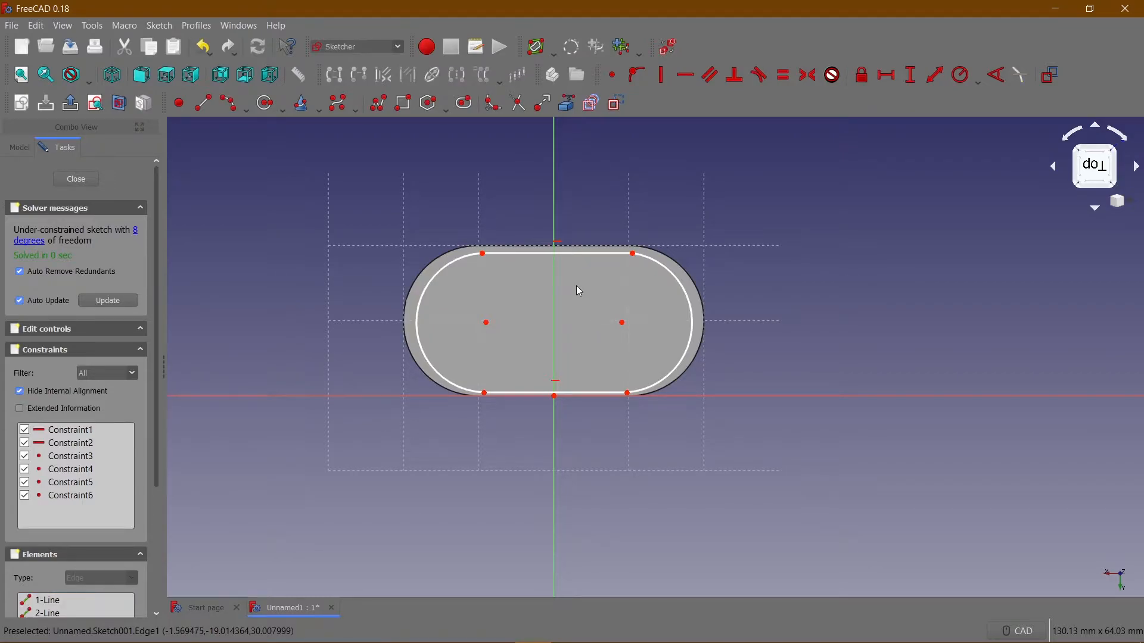
click(581, 256)
click(603, 394)
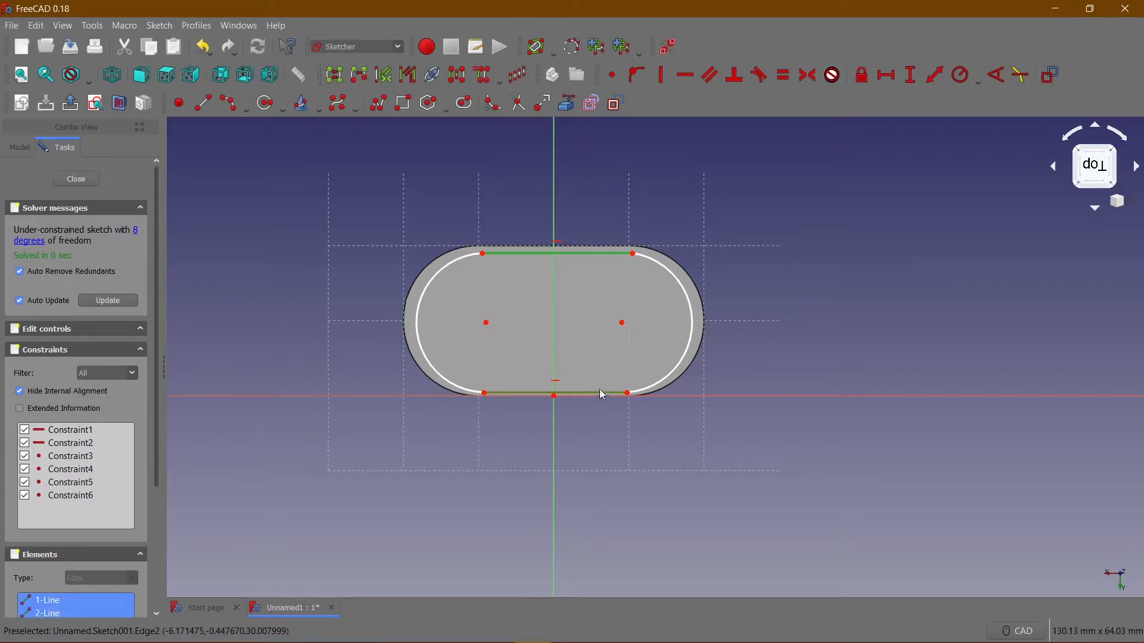
click(784, 75)
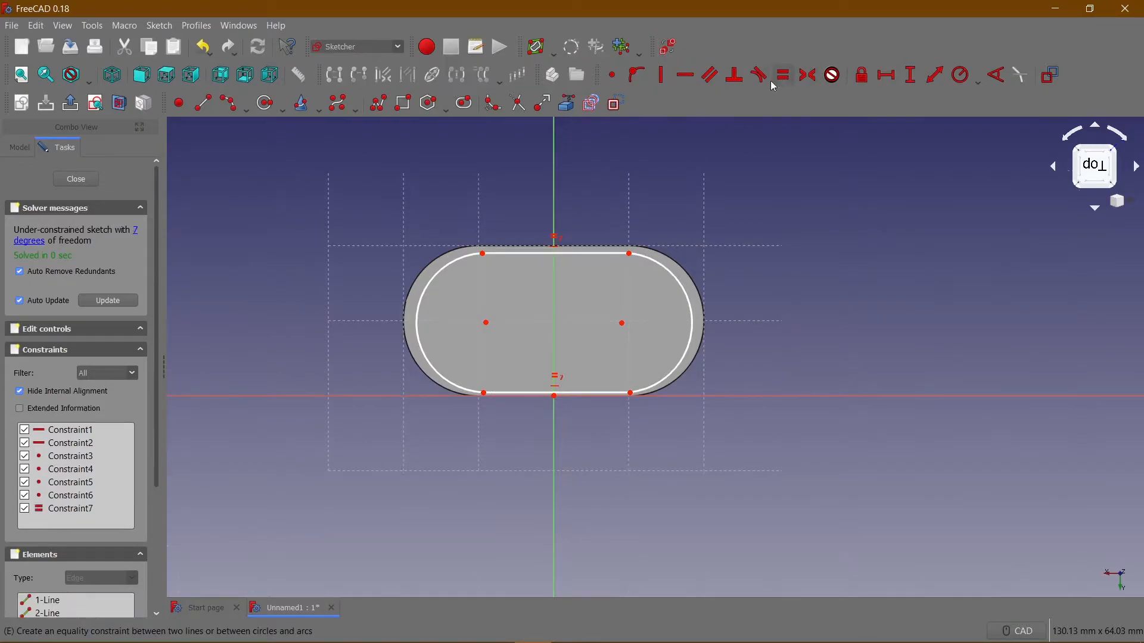
click(455, 263)
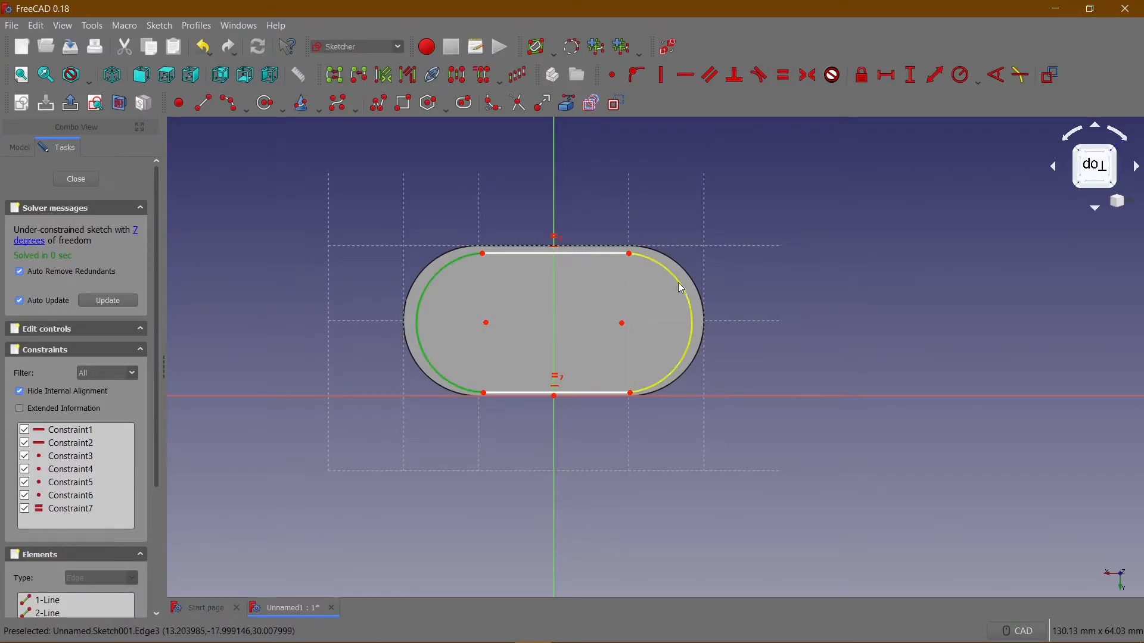
click(782, 76)
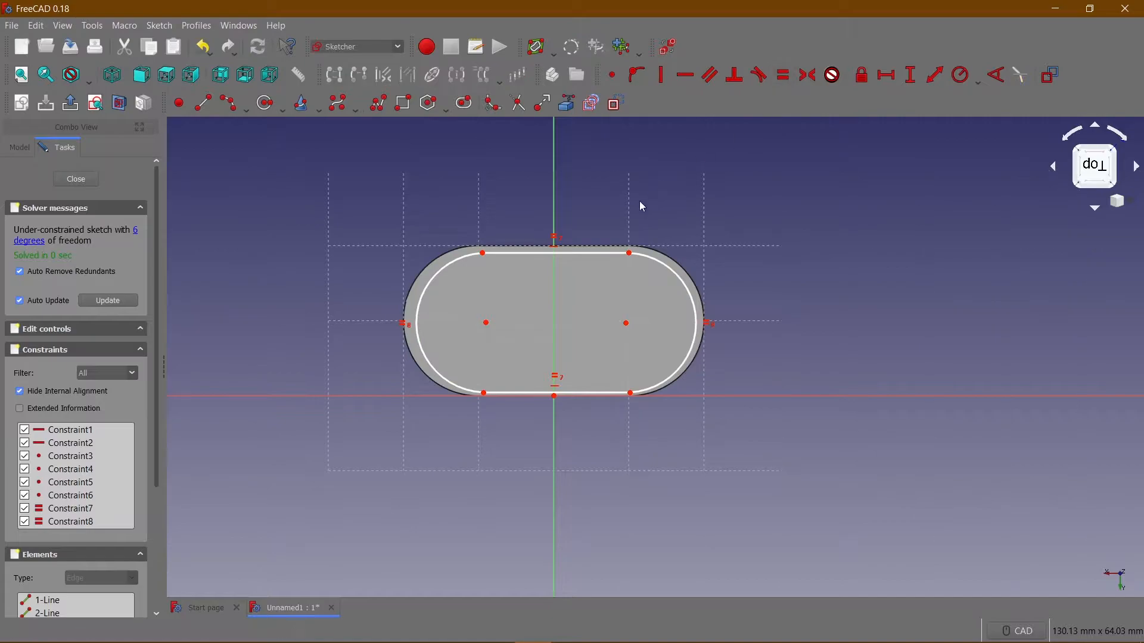
Constrain the horizontal length of the slot profile's upper line to 20 mm.
click(540, 255)
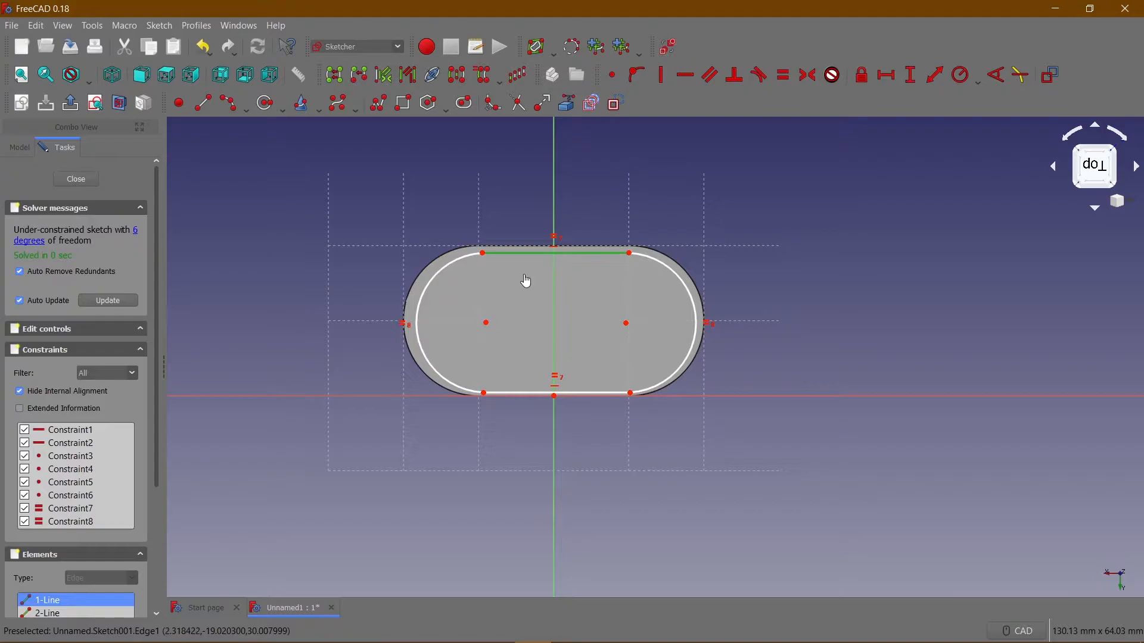
click(525, 276)
click(538, 261)
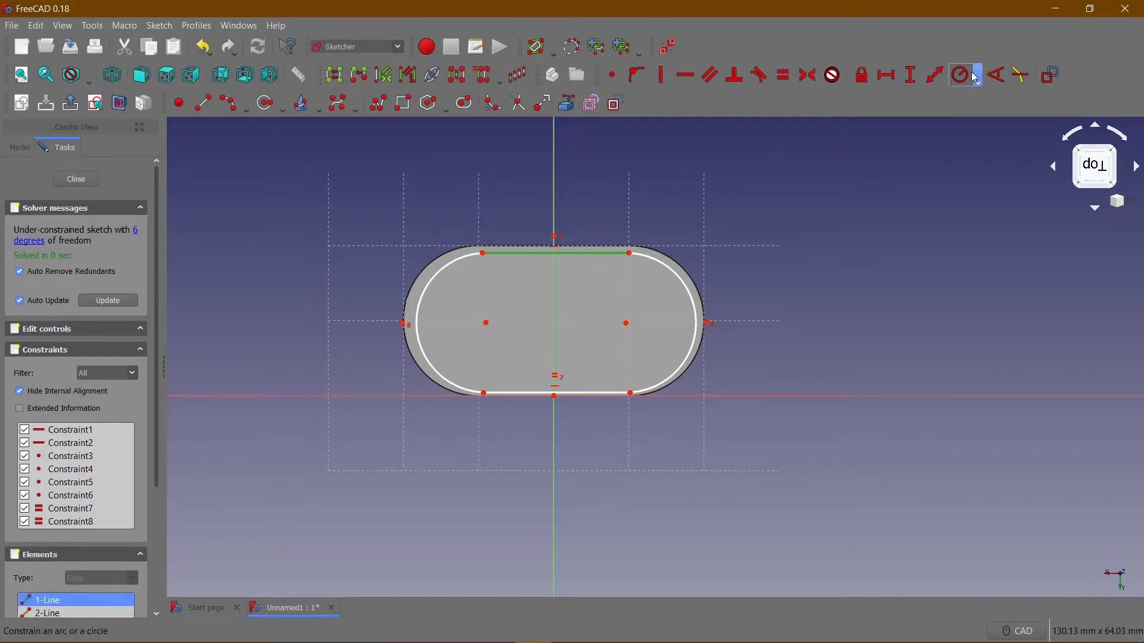
click(888, 76)
text(2)
key(Return)
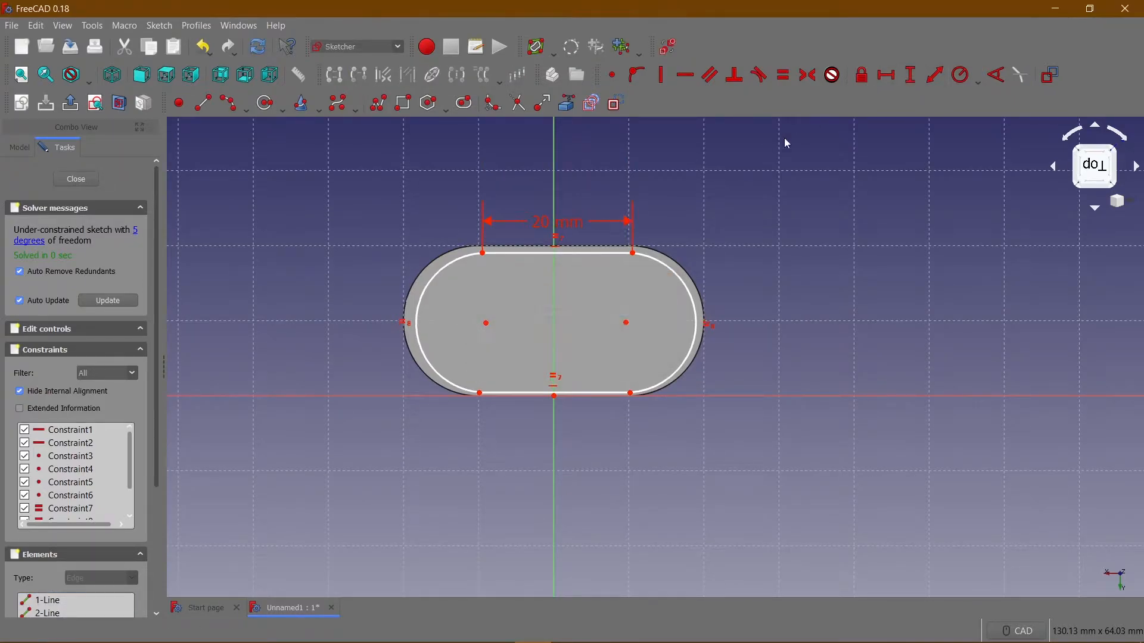
Constrain the radius of the slot profile's left arc to 8.9 mm.
click(467, 262)
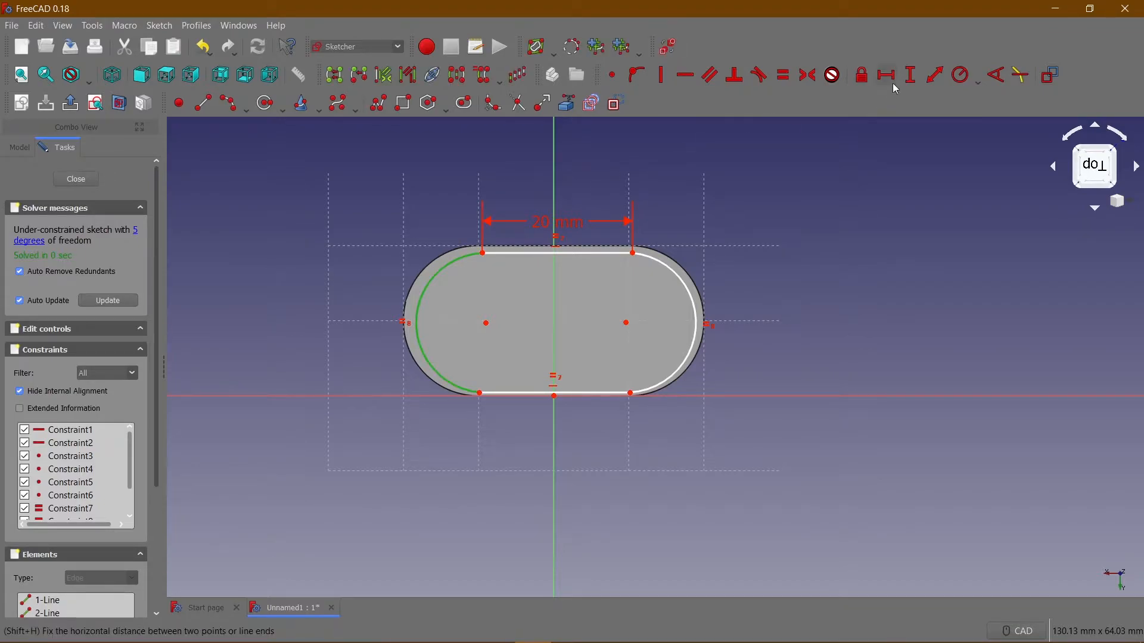
click(960, 75)
text(8.9)
key(Return)
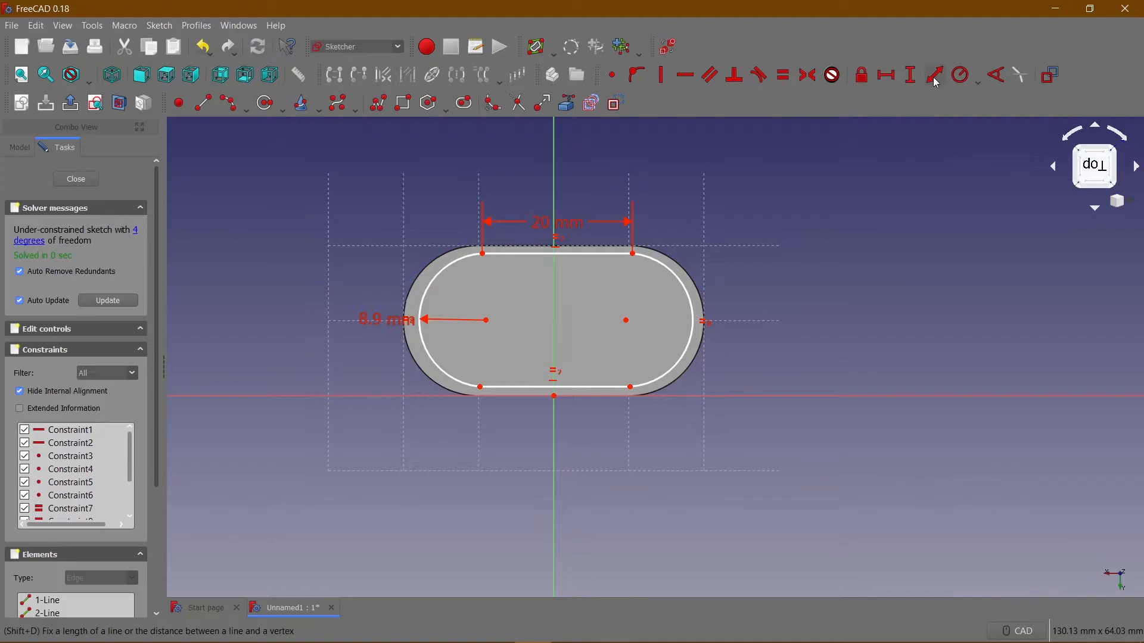
Make both end arcs tangent to the upper horizontal line of the slot profile.
mouse_move(532, 257)
mouse_down()
mouse_move(547, 288)
mouse_move(506, 258)
mouse_move(542, 278)
mouse_move(511, 258)
mouse_move(542, 269)
mouse_move(523, 258)
mouse_move(534, 264)
mouse_up()
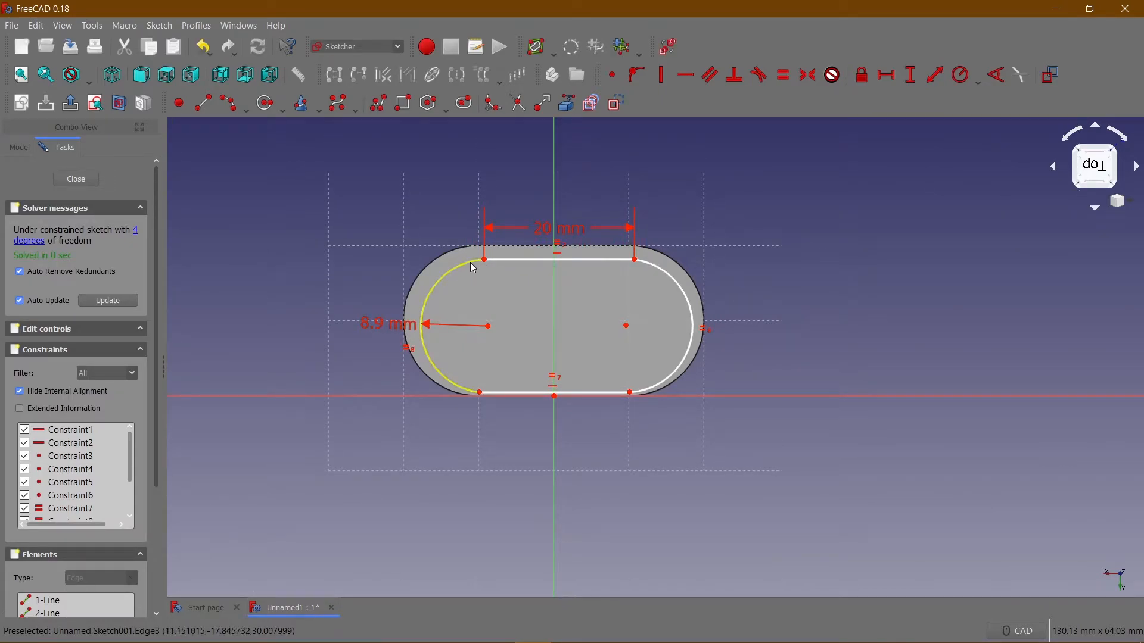
click(474, 269)
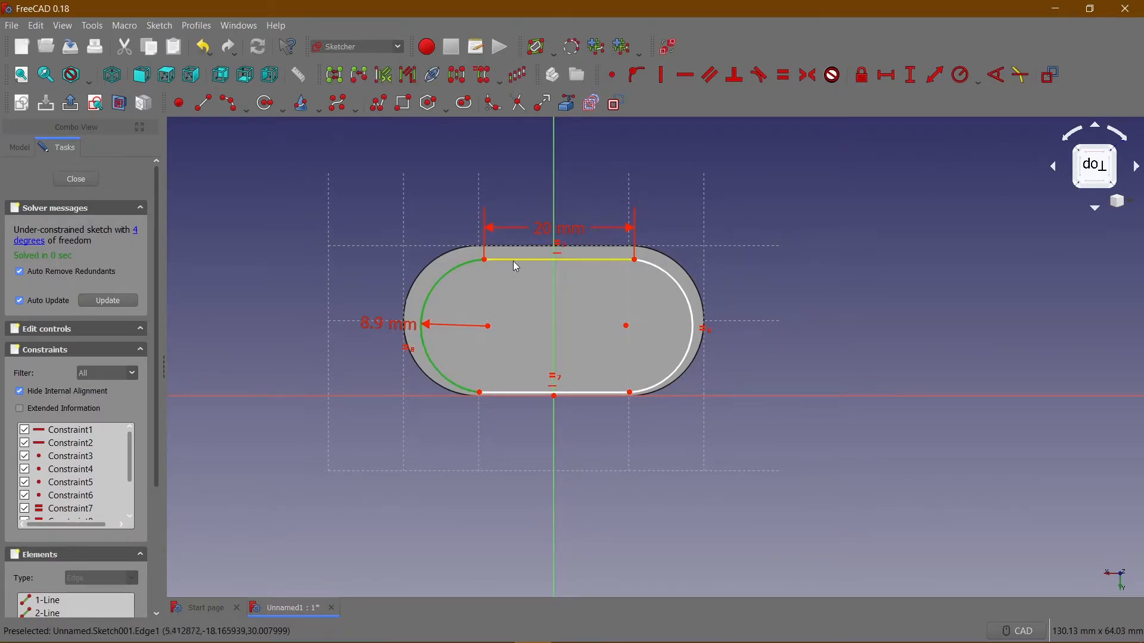
click(514, 260)
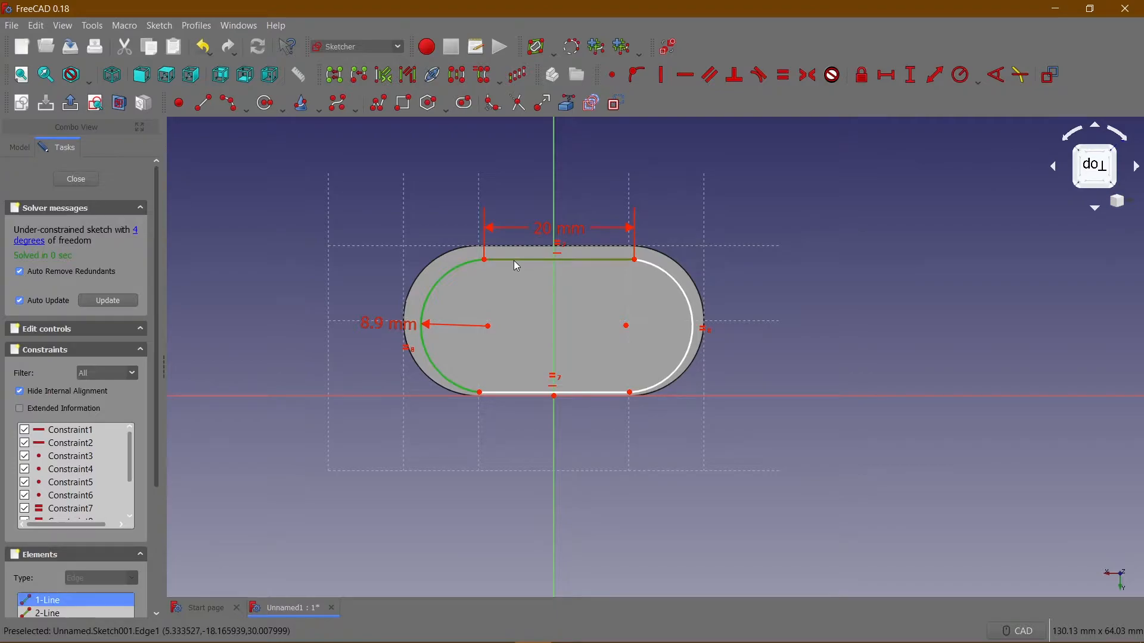
click(761, 76)
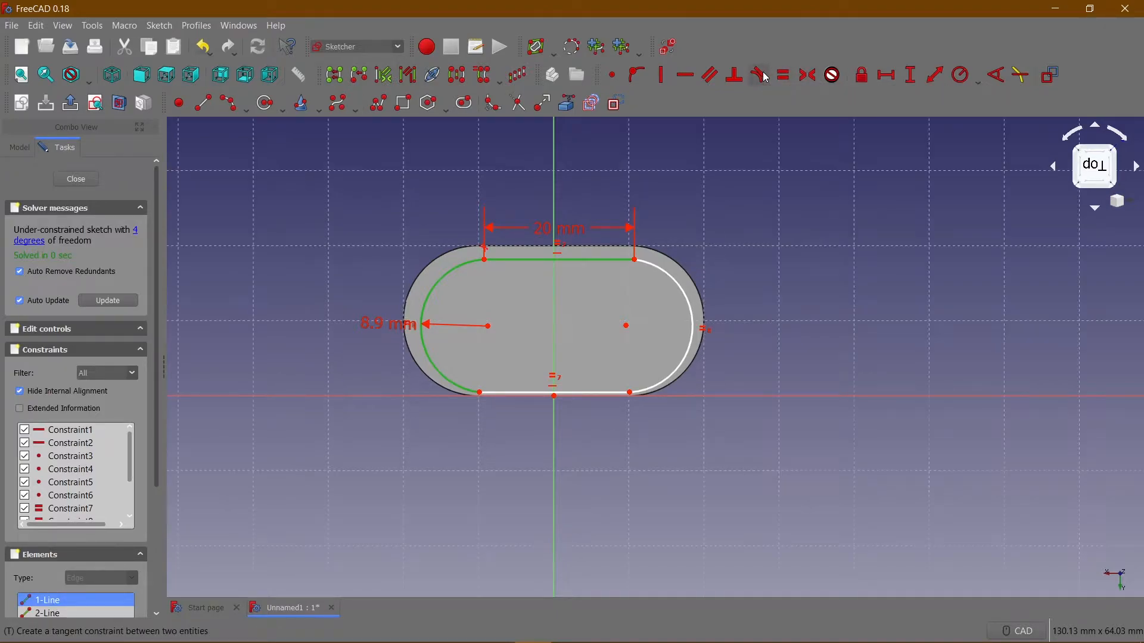
click(691, 352)
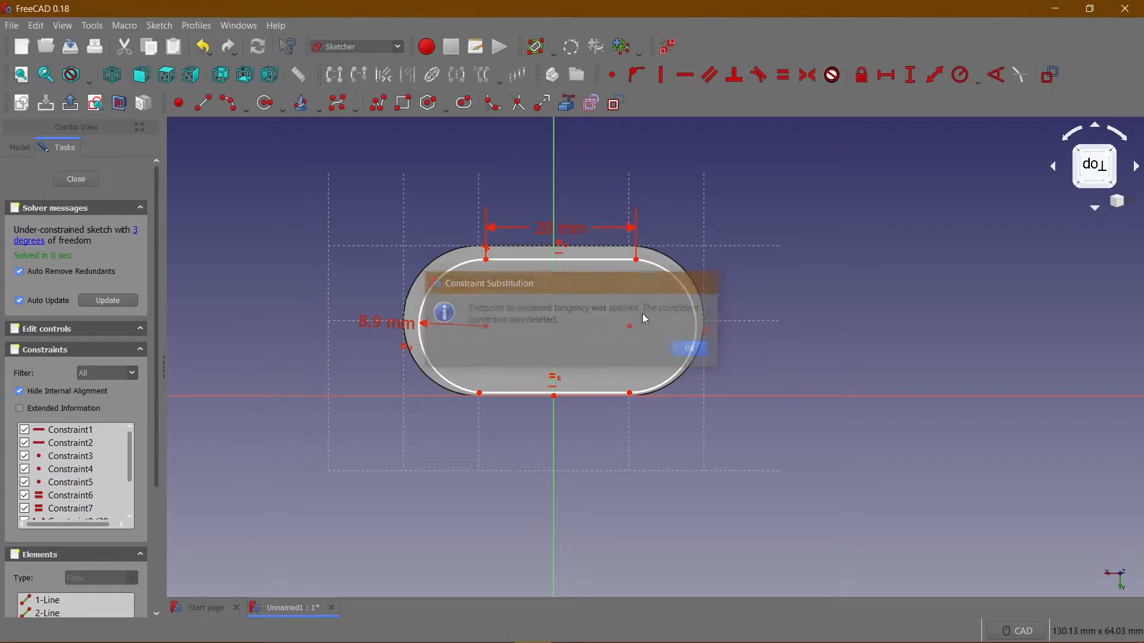
click(628, 260)
click(648, 261)
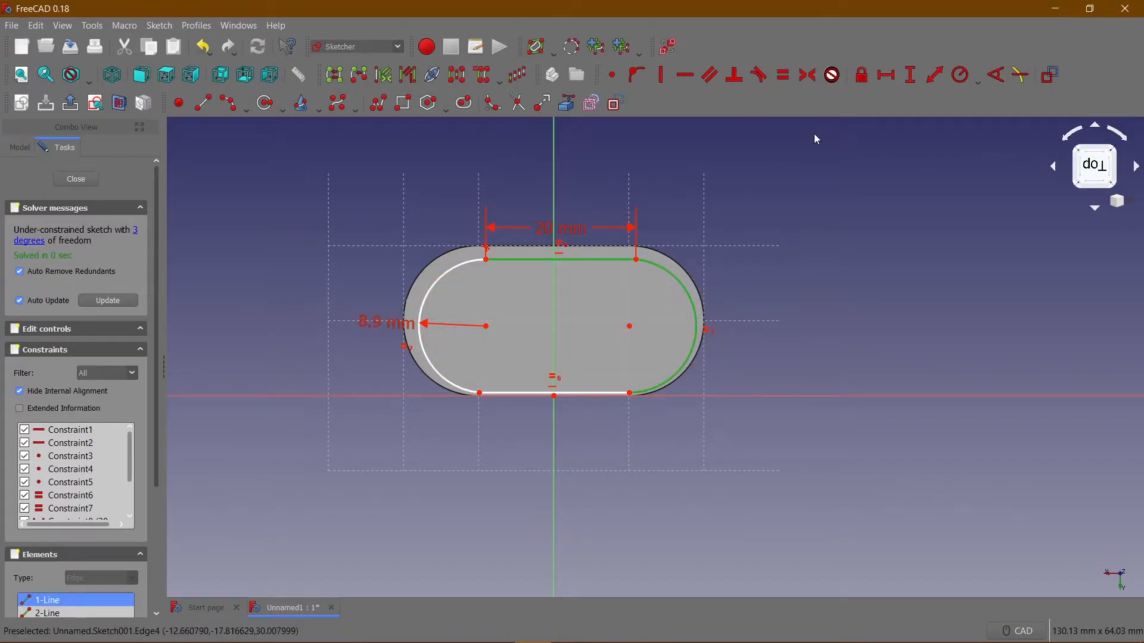
click(759, 75)
click(684, 351)
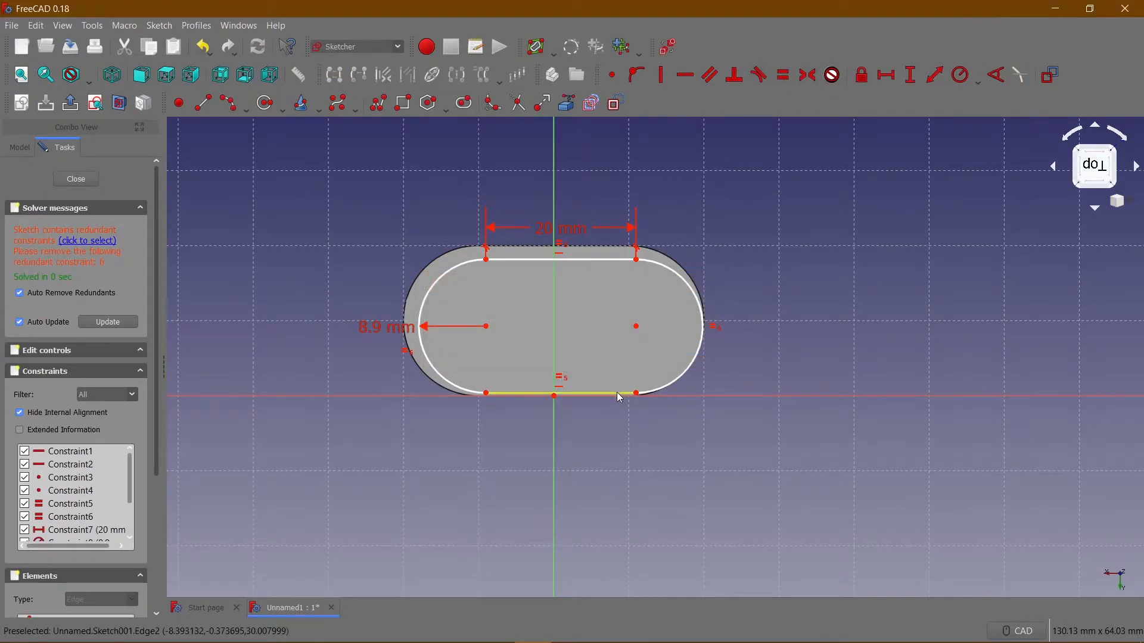
Make both end arcs tangent to the lower horizontal line of the slot profile.
click(617, 393)
click(665, 396)
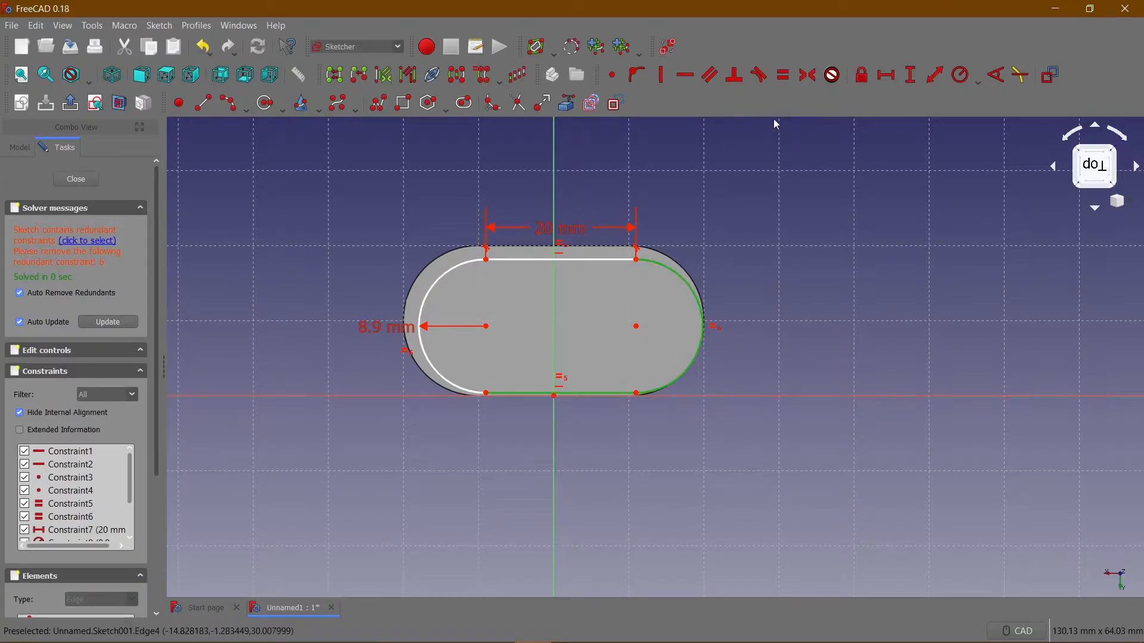
click(760, 75)
click(693, 349)
click(442, 379)
click(506, 396)
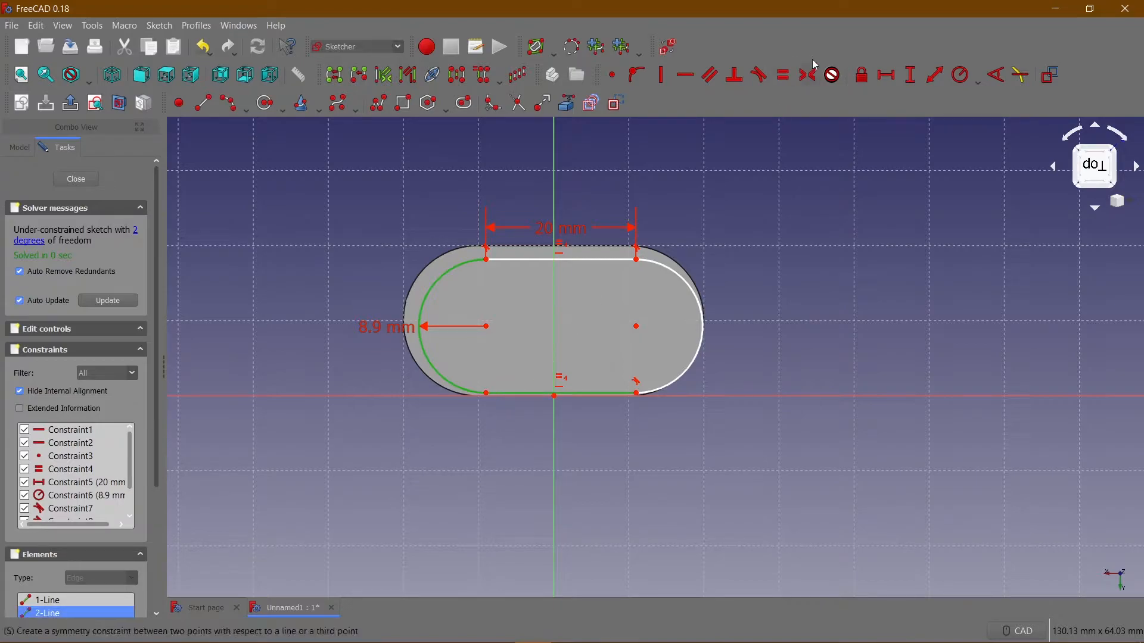
click(759, 75)
click(693, 350)
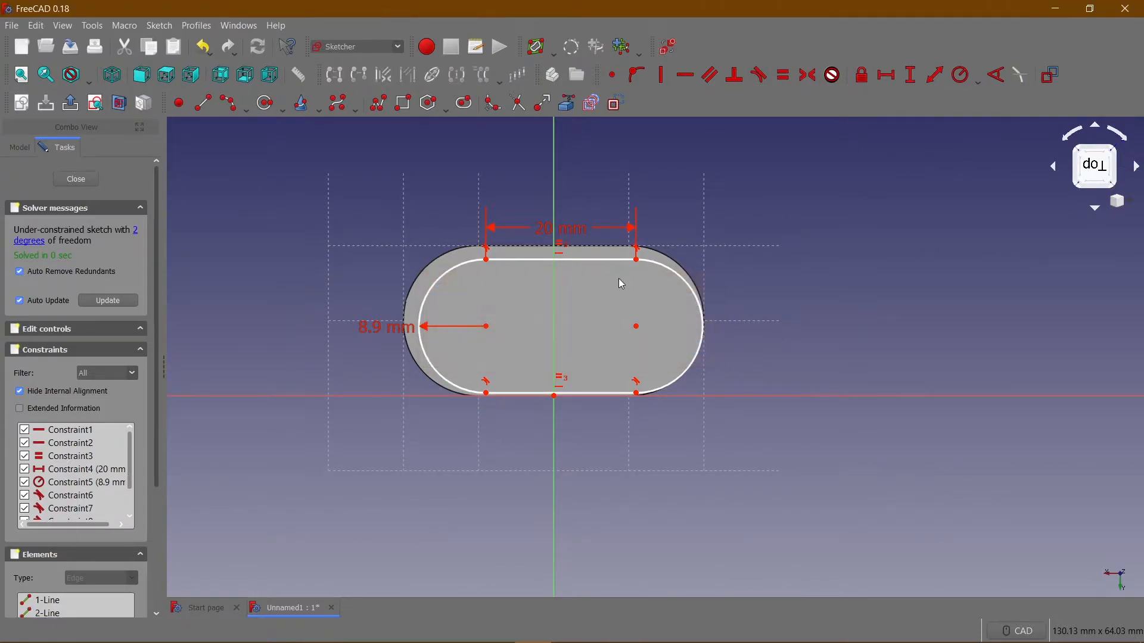
Move the slot profile upward and constrain its lower-left line end to a vertical distance of 1 mm from the horizontal axis.
drag(609, 264, 608, 228)
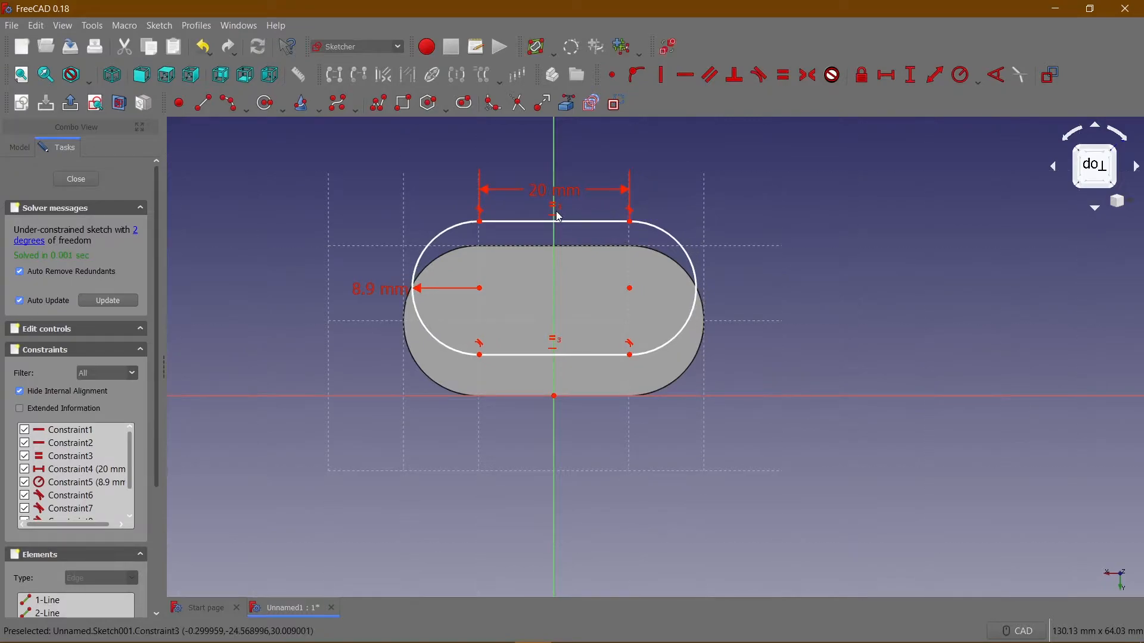
click(480, 356)
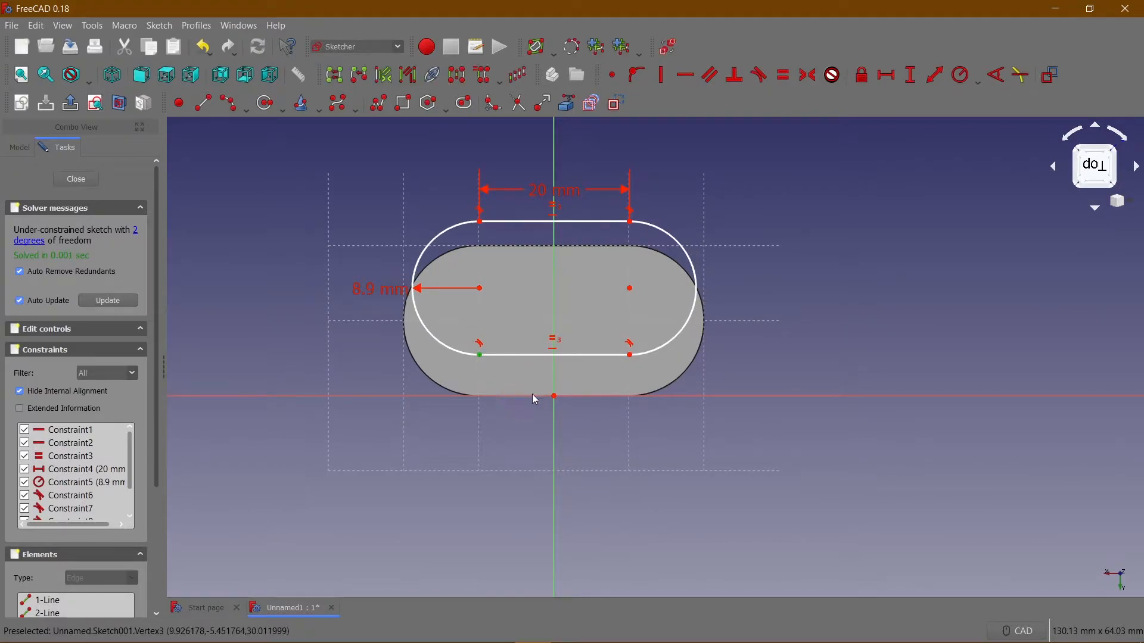
click(914, 75)
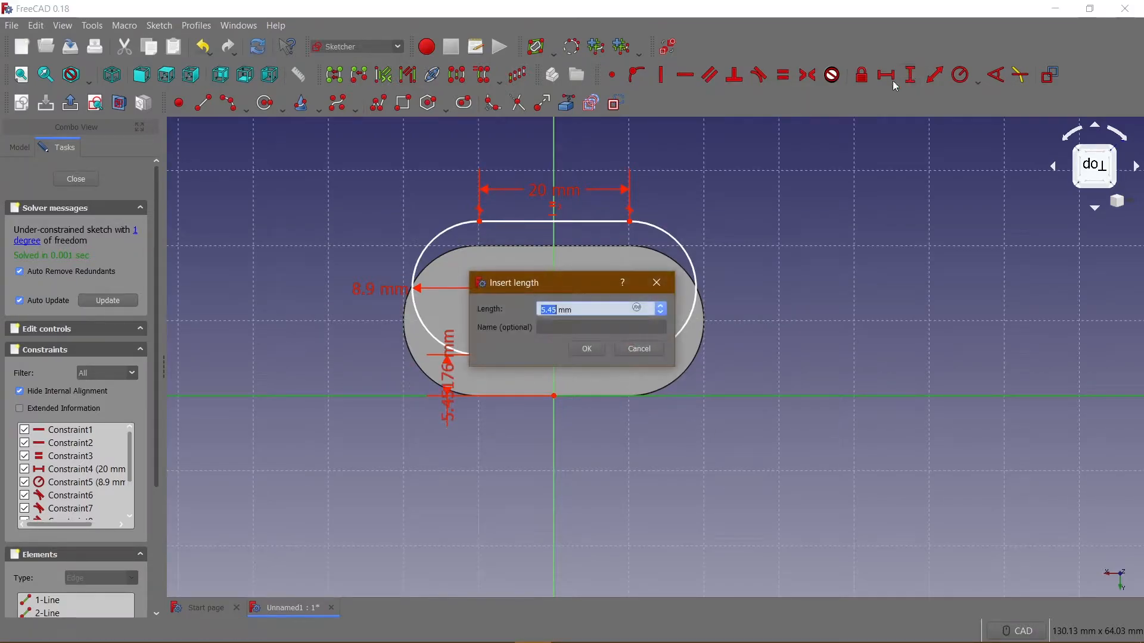
click(587, 349)
Constrain the horizontal distance between the slot profile's lower-left line end and the origin to 10 mm.
mouse_move(574, 255)
mouse_down()
mouse_move(559, 255)
mouse_move(585, 256)
mouse_up()
click(492, 390)
click(555, 396)
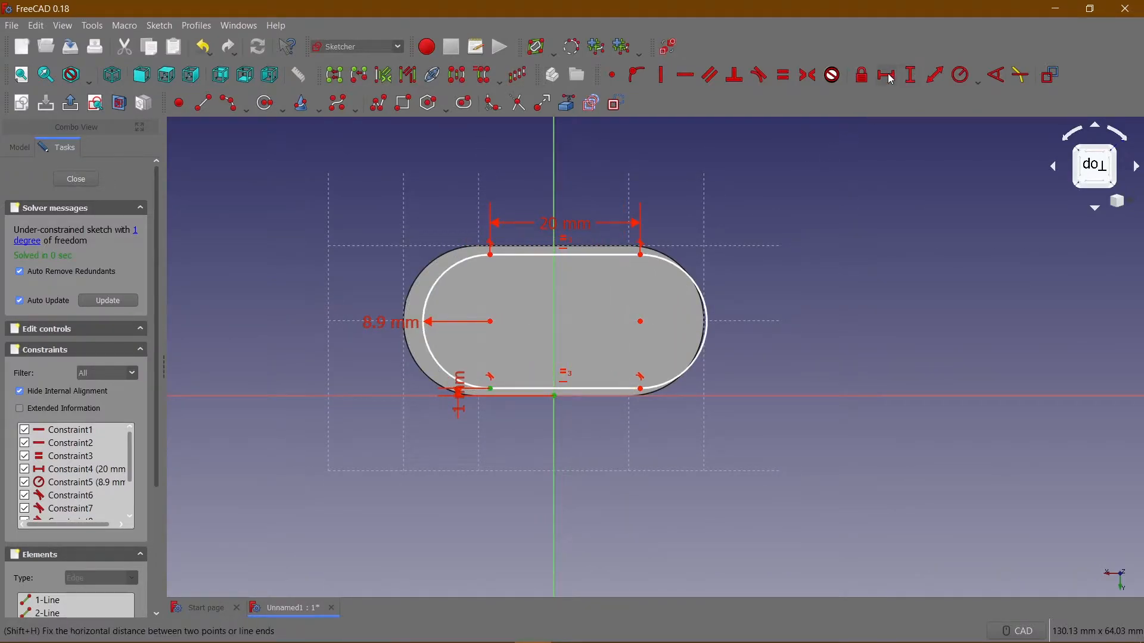
click(912, 76)
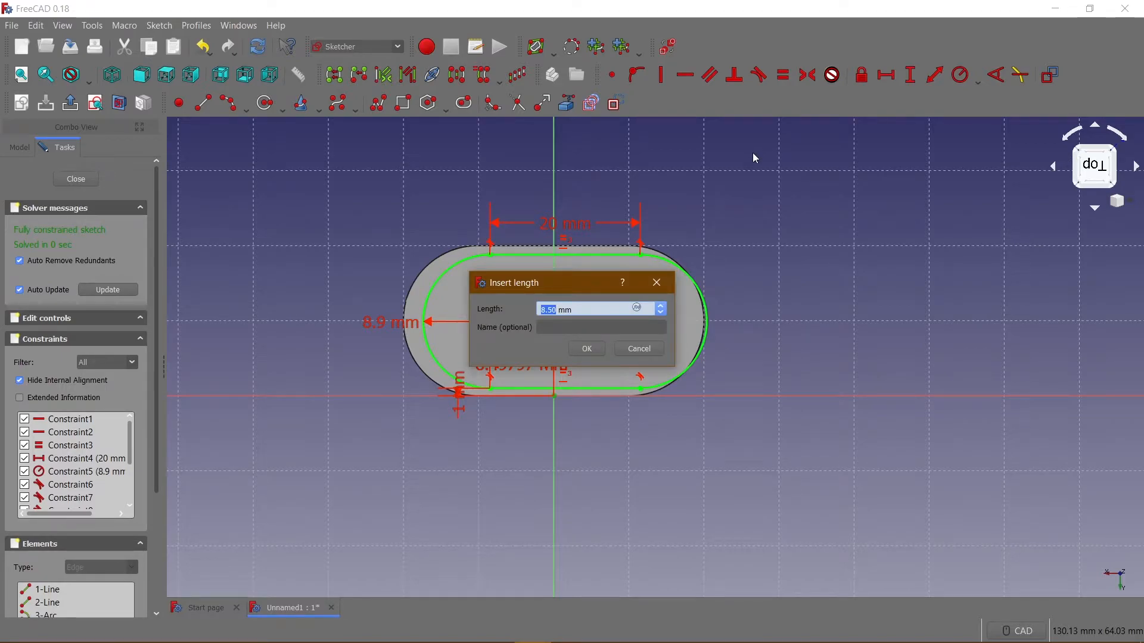
text(10)
key(Return)
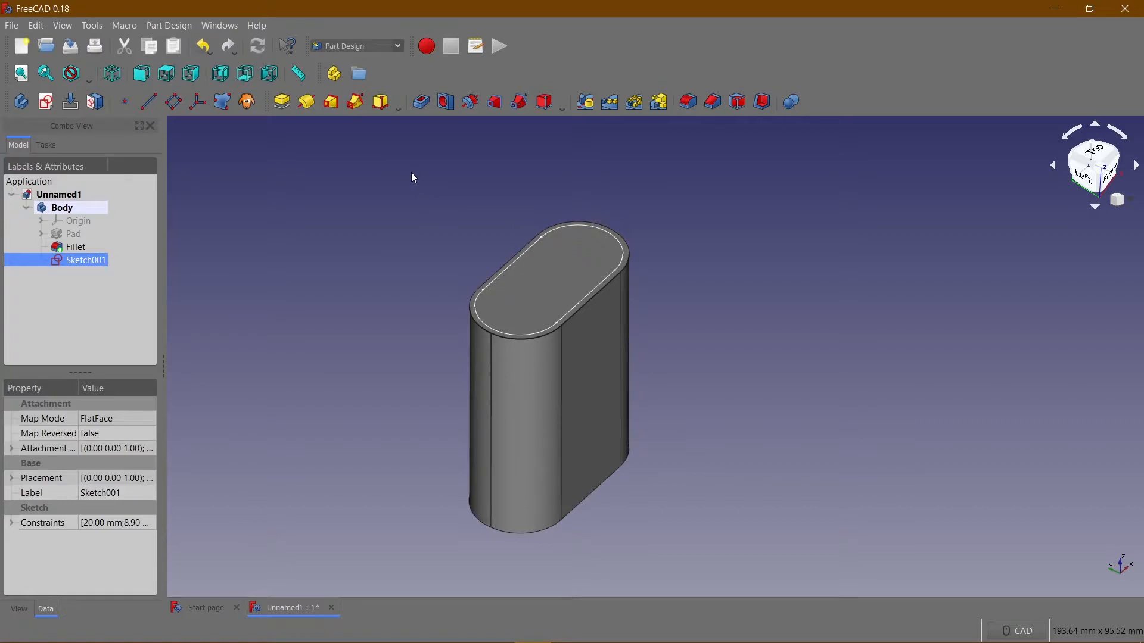
Pocket the inset slot sketch 0.2 mm deep into the block's top face.
click(421, 103)
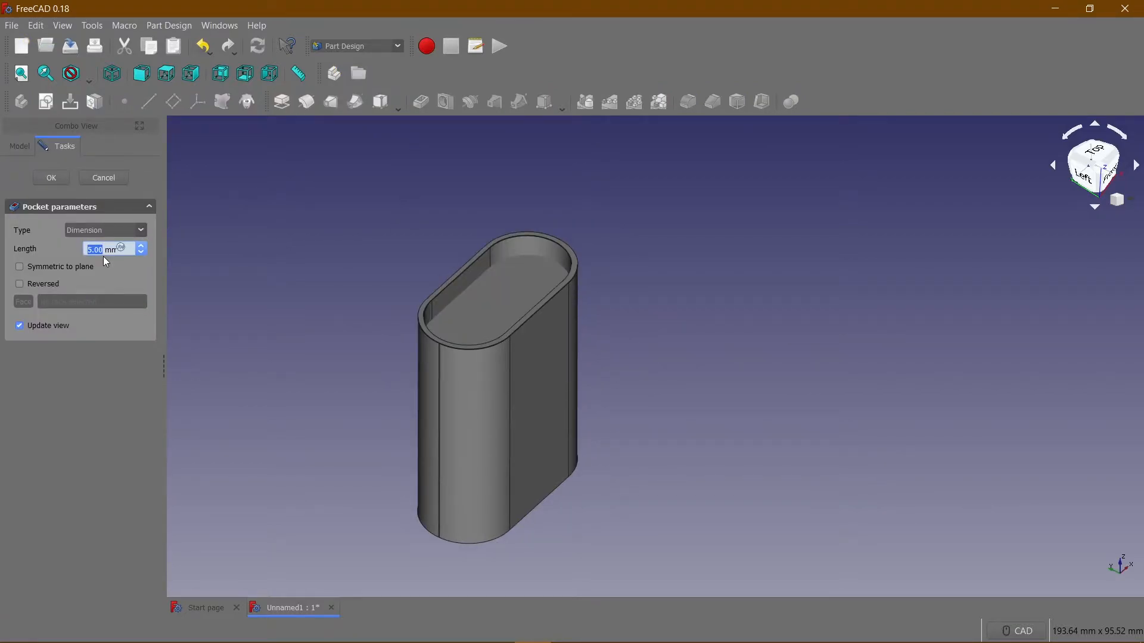
text(0.2)
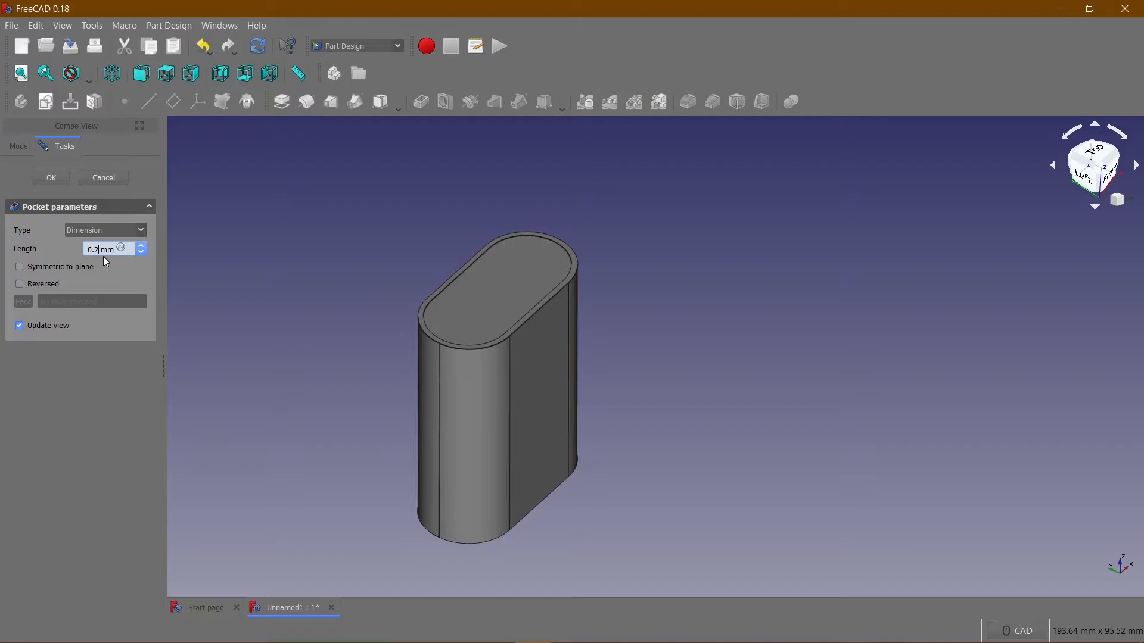
key(Return)
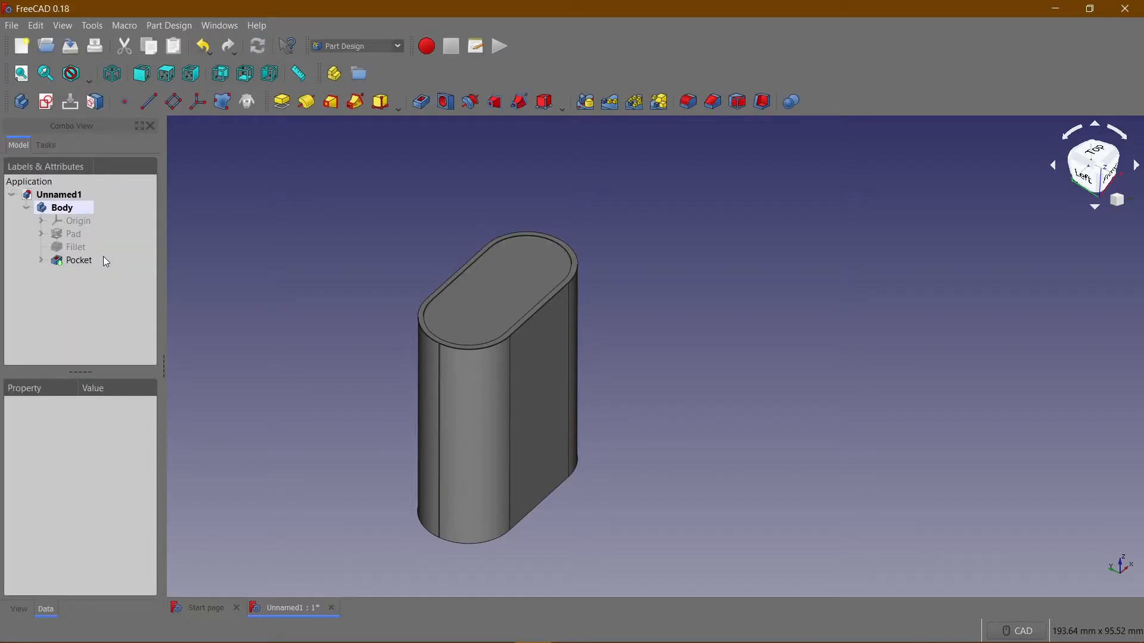
Create a new sketch on the block's bottom face.
scroll(469, 186, up, 10)
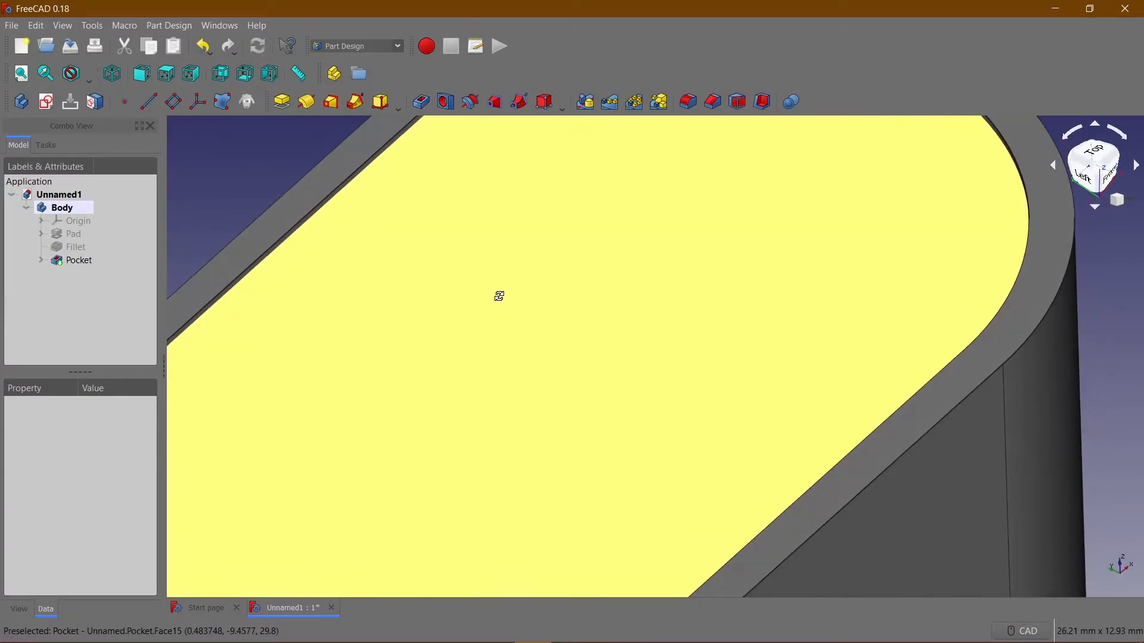
middle_drag(499, 296, 538, 341)
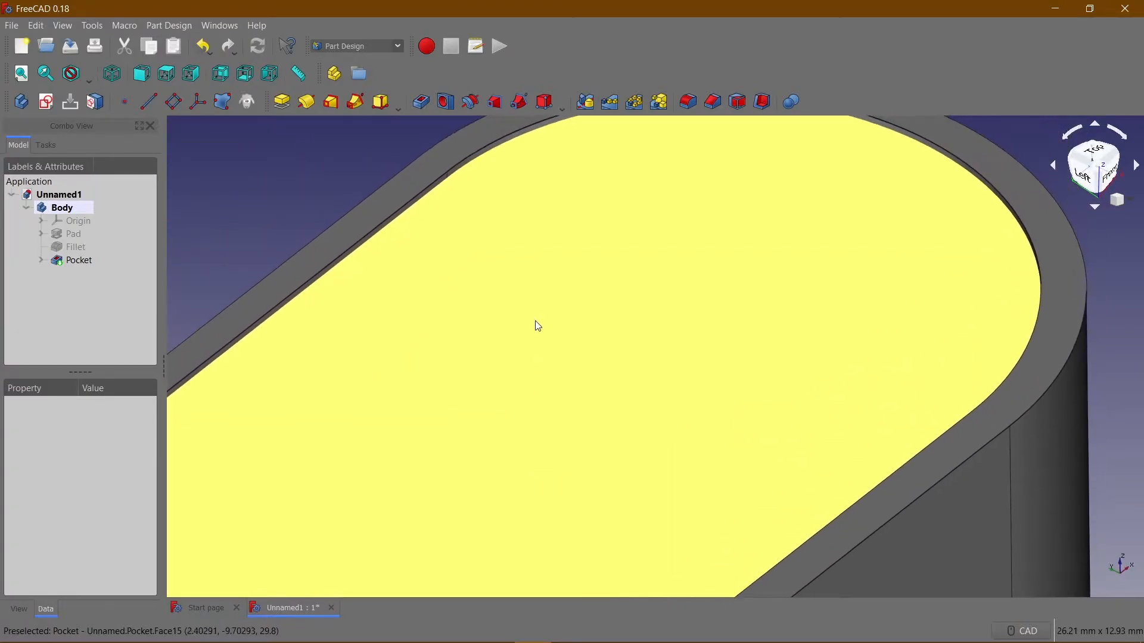
scroll(333, 161, down, 8)
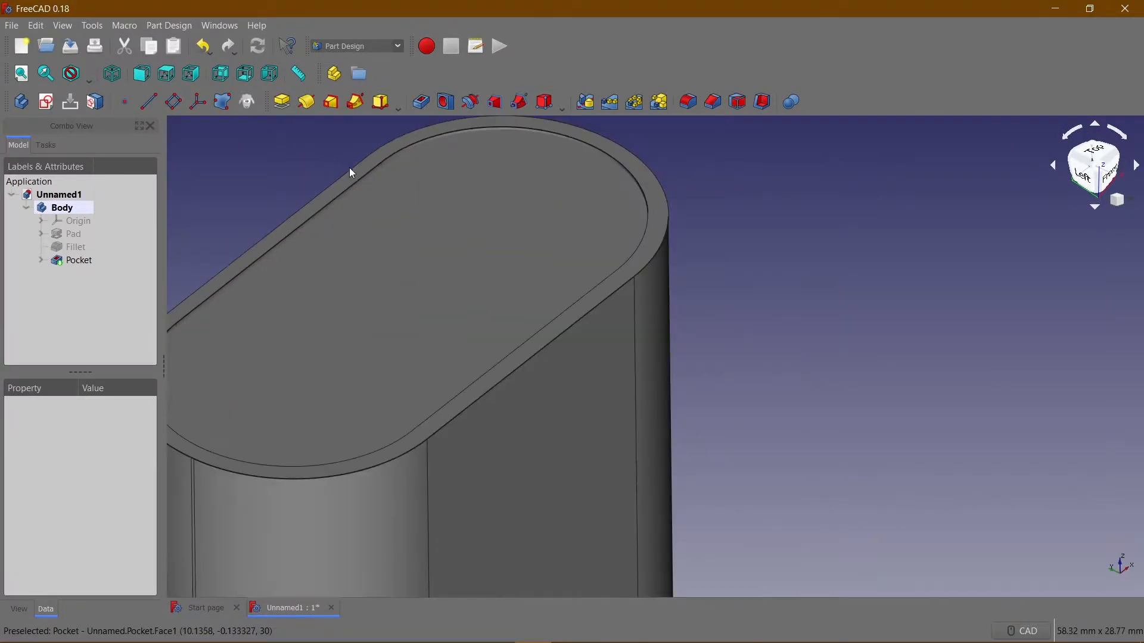
middle_drag(534, 199, 830, 297)
scroll(733, 366, up, 2)
middle_drag(732, 366, 316, 486)
click(426, 333)
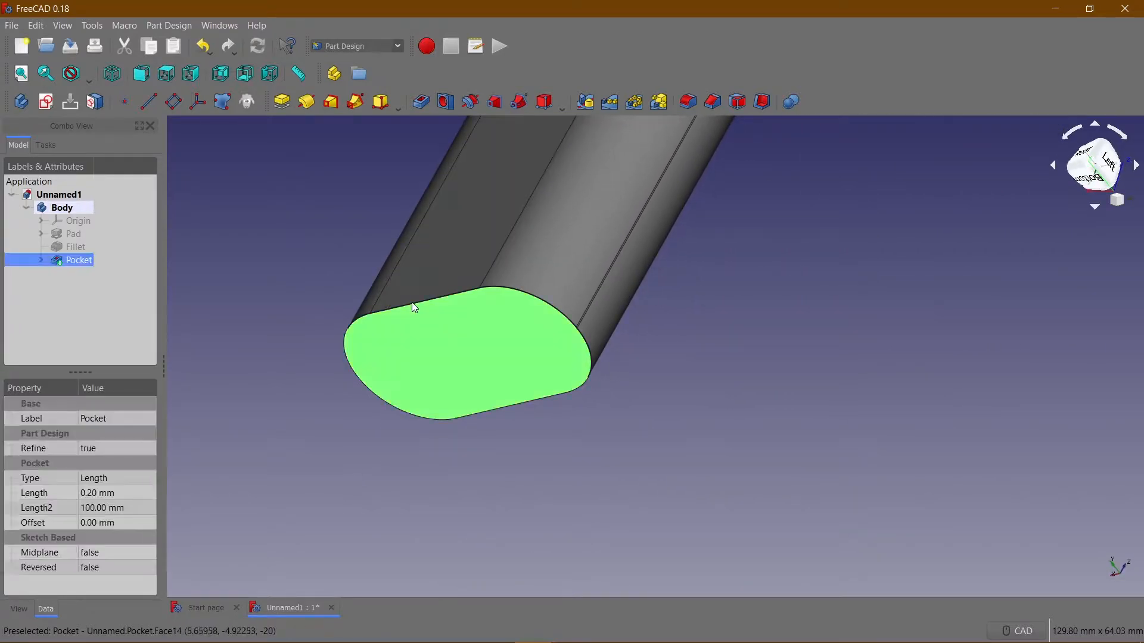
click(48, 102)
scroll(477, 411, down, 2)
scroll(479, 396, up, 6)
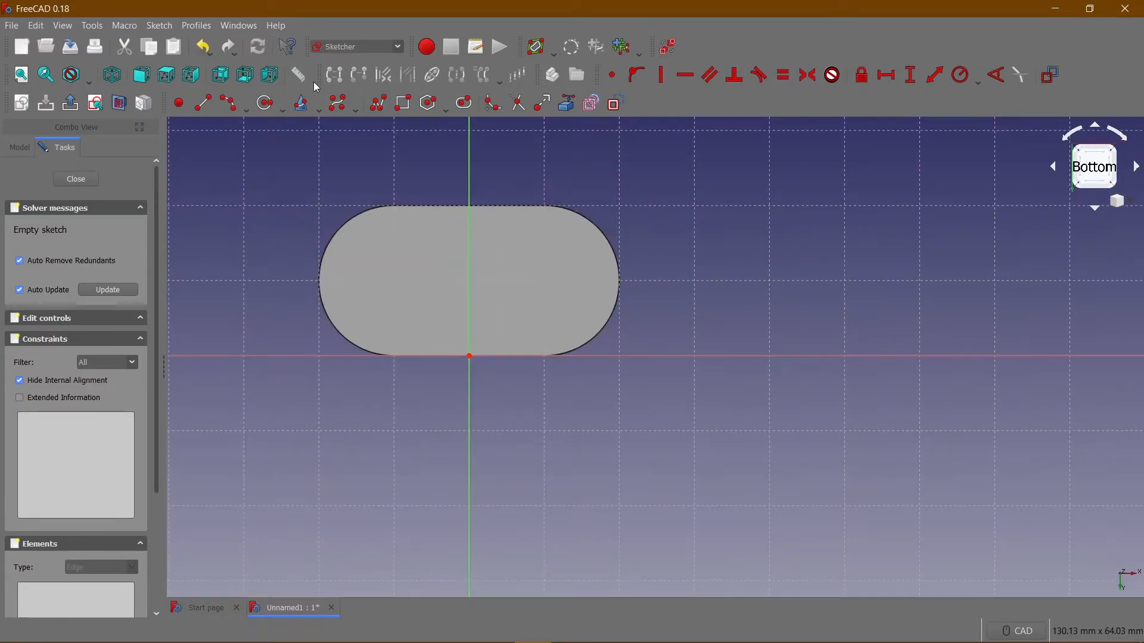
Sketch two horizontal lines inside the bottom face, one near its upper straight edge and one near its lower straight edge.
click(203, 103)
click(402, 217)
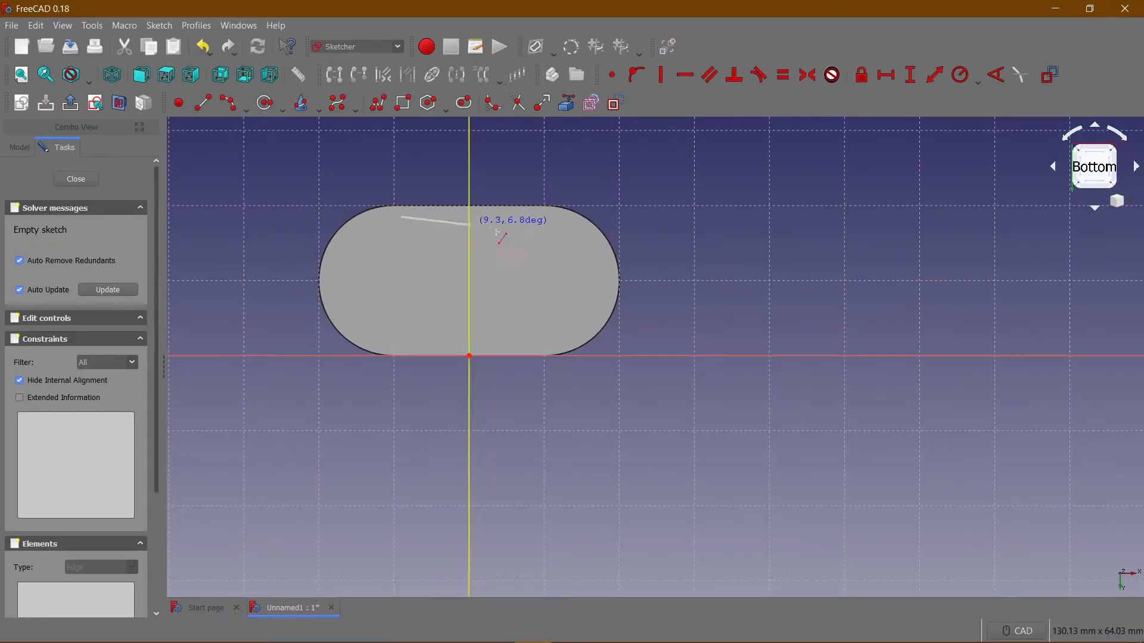
click(546, 216)
click(396, 343)
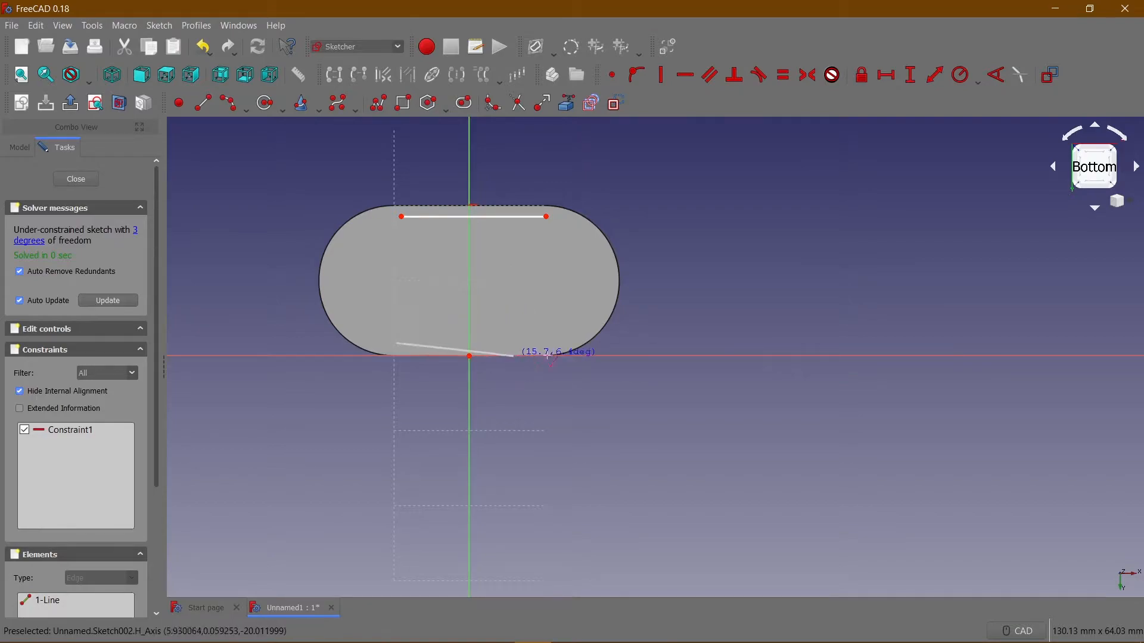
click(562, 343)
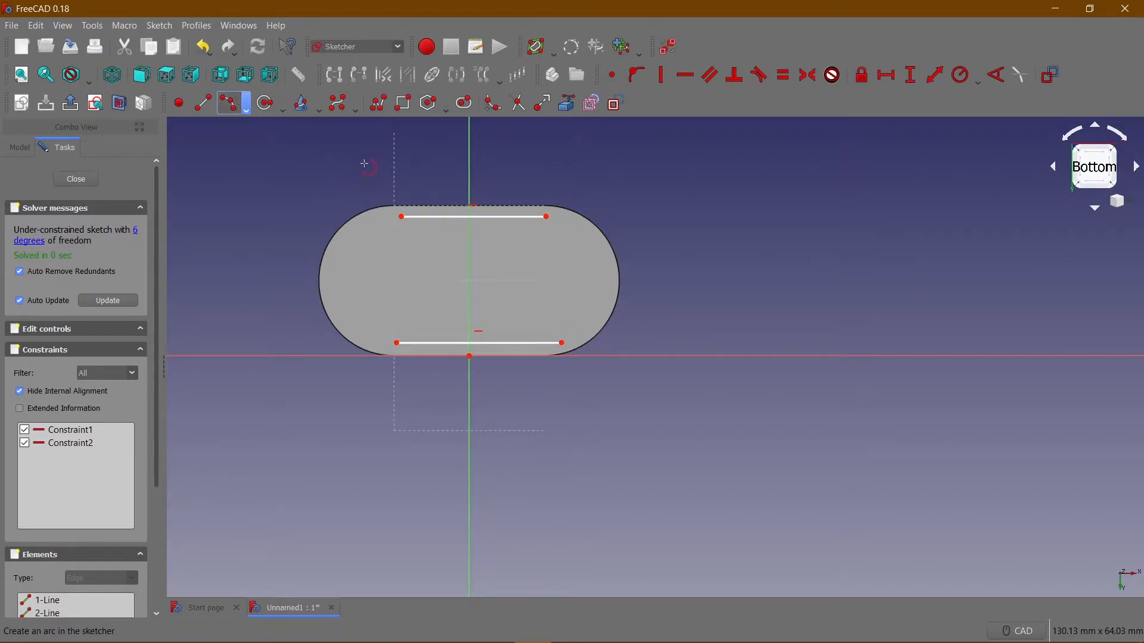
Join the ends of the two lines with outward-bulging arcs, the left one about 8.4 mm in radius, to close the slot profile.
click(401, 217)
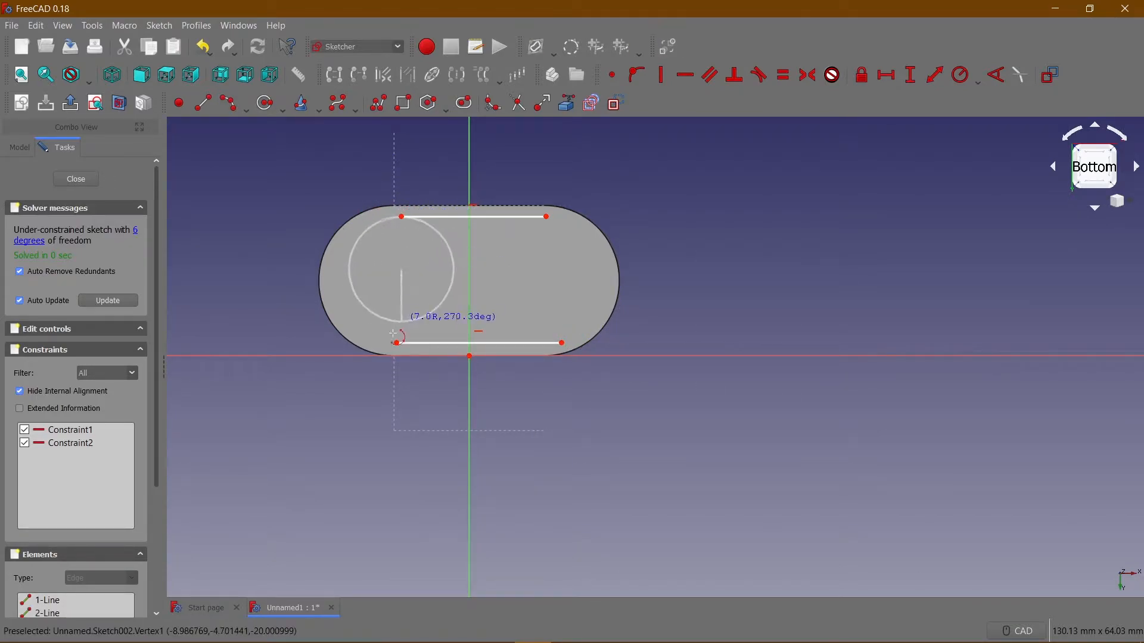
click(397, 343)
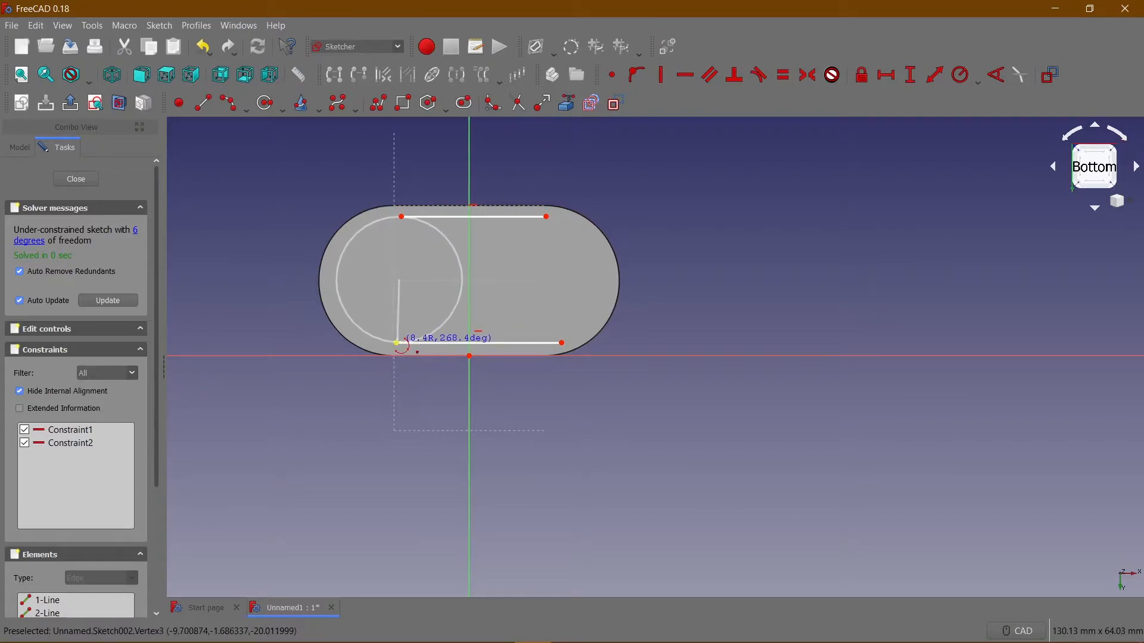
click(335, 298)
click(546, 217)
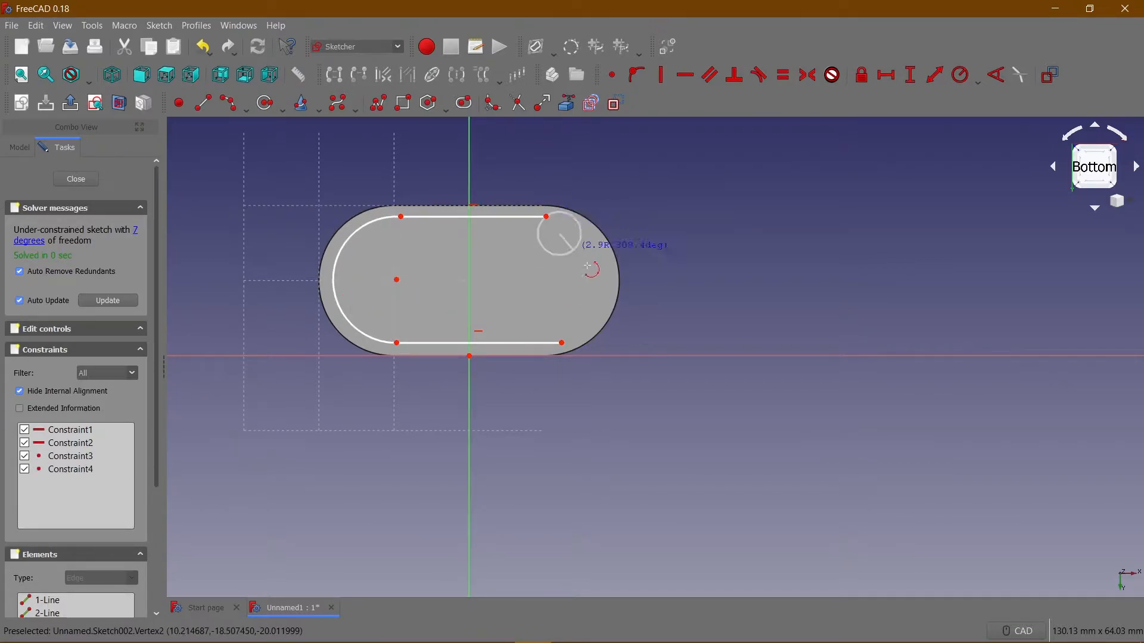
click(562, 342)
click(603, 307)
right_click(528, 190)
Make the bottom sketch's two horizontal lines equal in length and its two end arcs equal in radius.
click(515, 219)
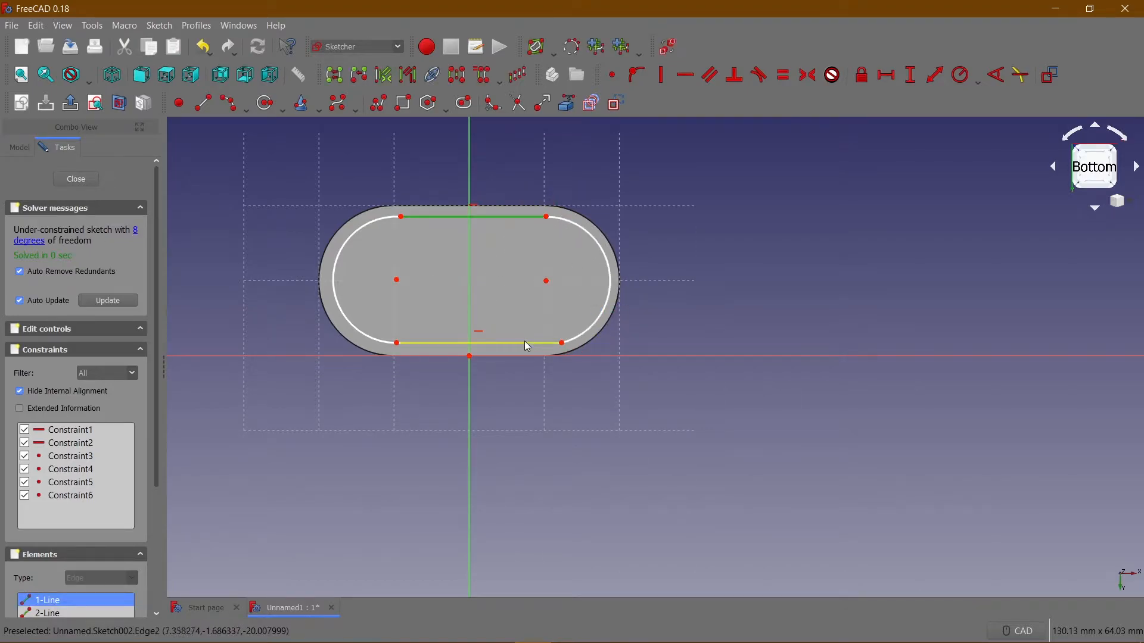
click(527, 343)
click(783, 75)
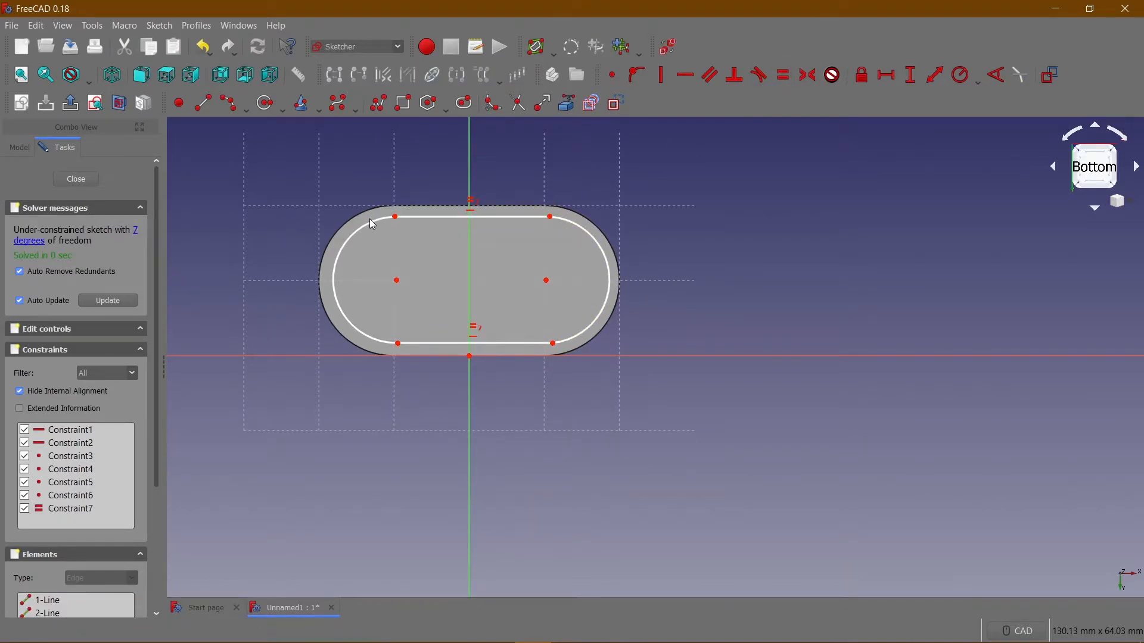
click(604, 247)
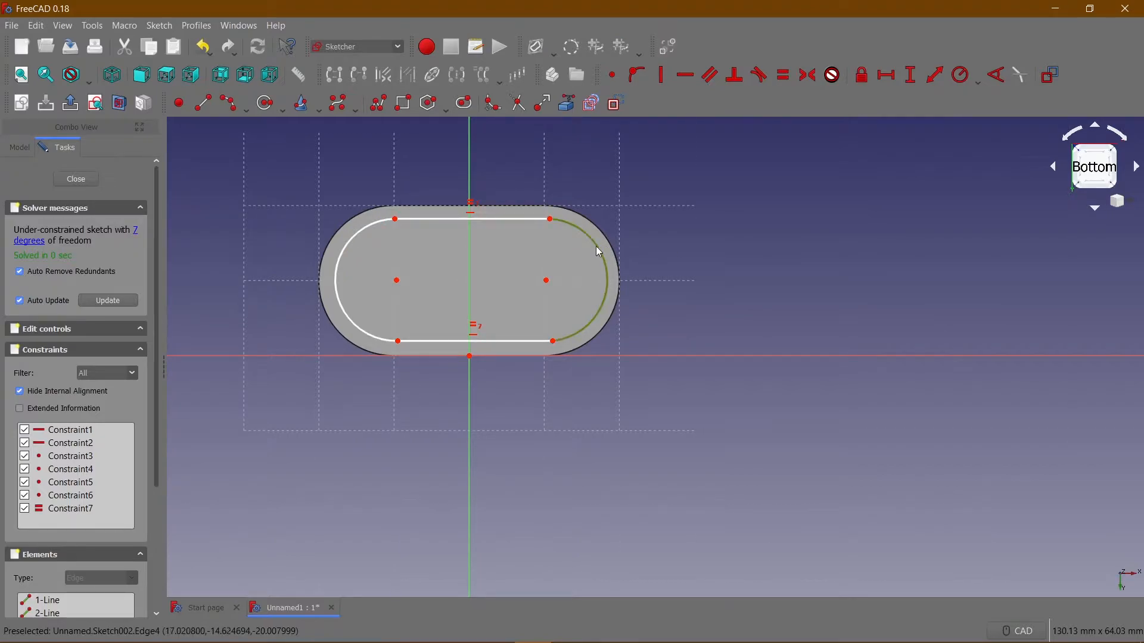
click(359, 229)
click(784, 75)
Constrain the horizontal length of the bottom sketch's upper line to 20 mm.
click(417, 219)
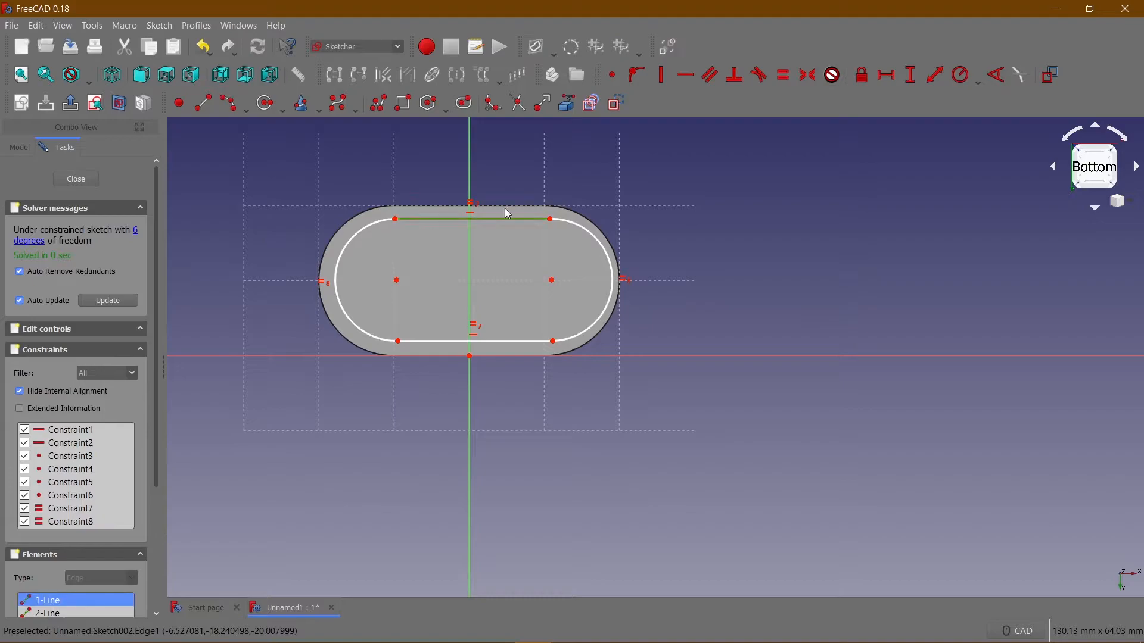
click(887, 75)
text(20)
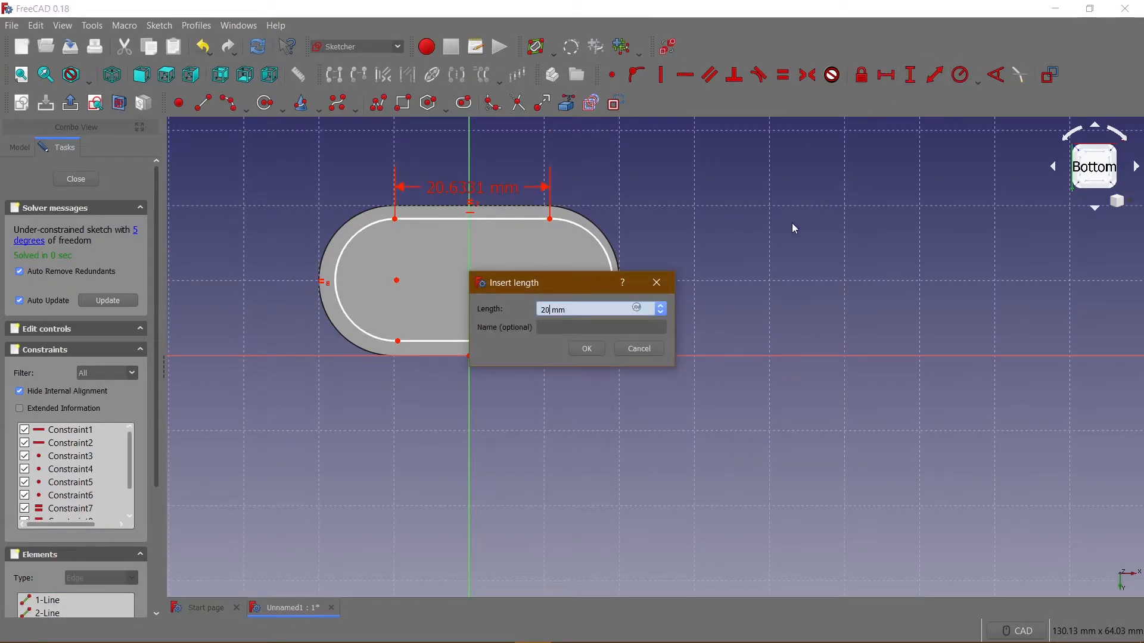
text(0)
key(Return)
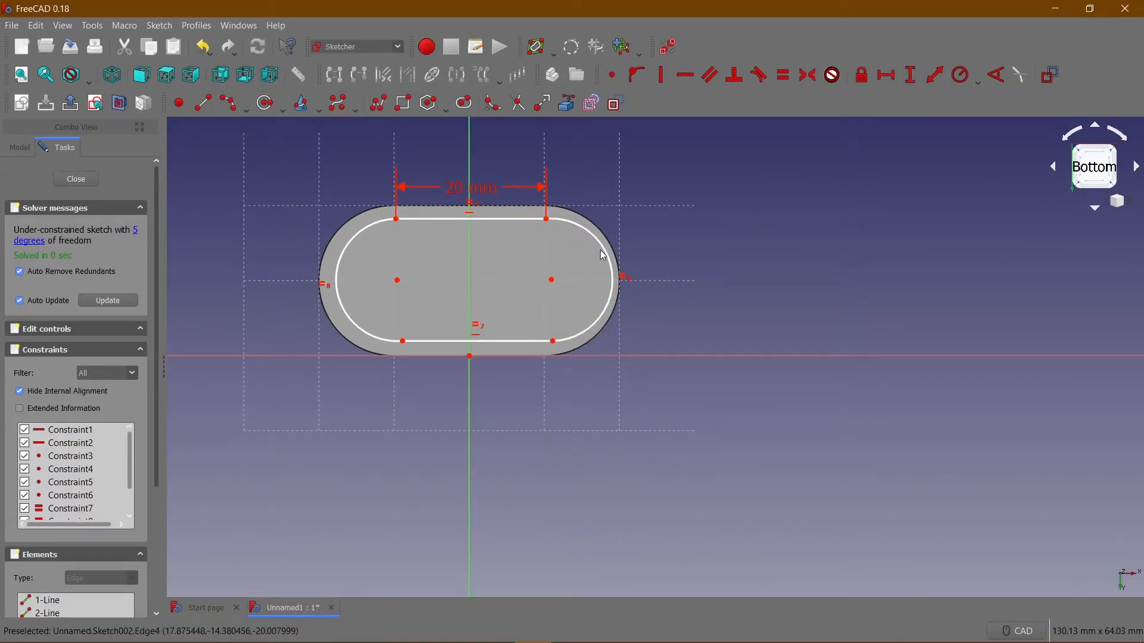
Constrain the radius of the bottom sketch's right end arc to 9.9 mm.
click(605, 254)
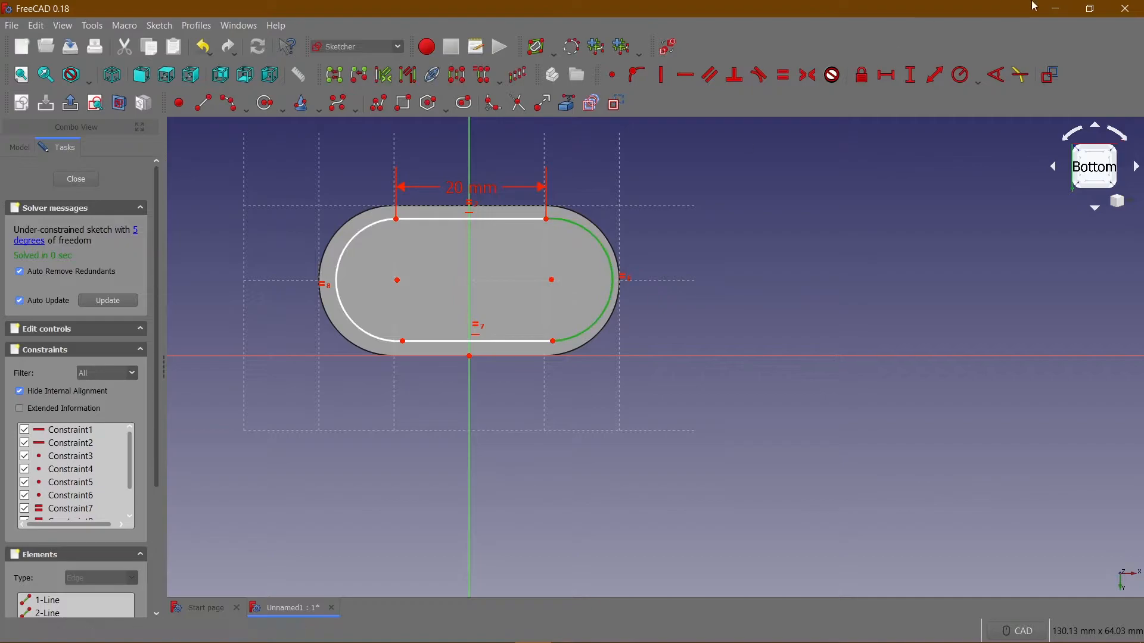
click(958, 74)
text(9.9)
key(Return)
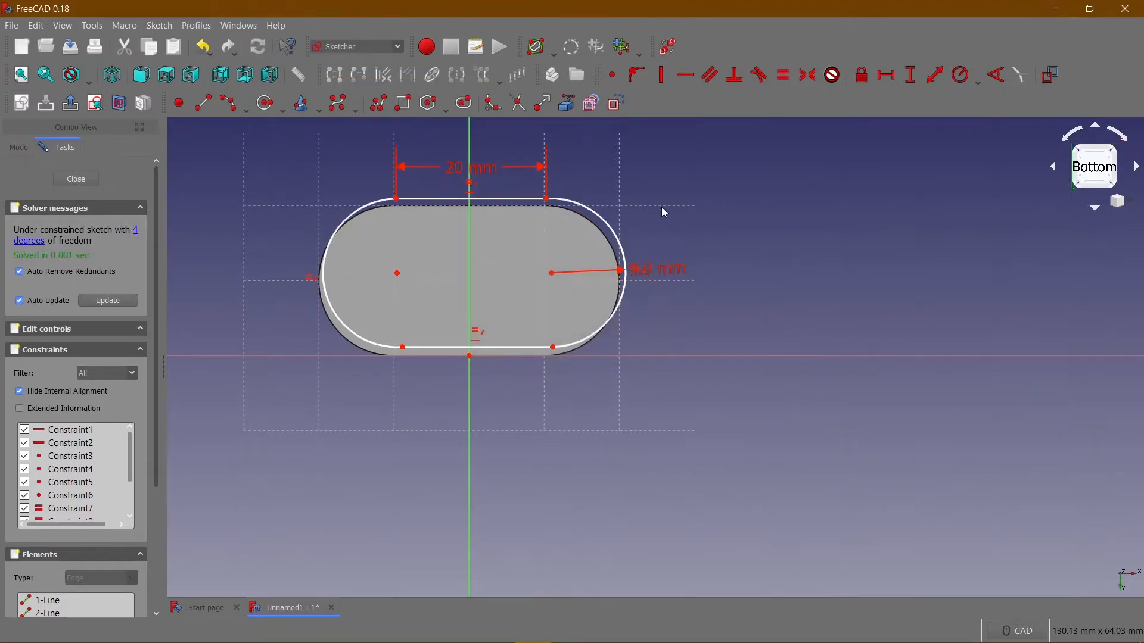
Make the left and right end arcs tangent to the upper line of the bottom sketch.
click(520, 201)
click(374, 206)
click(758, 75)
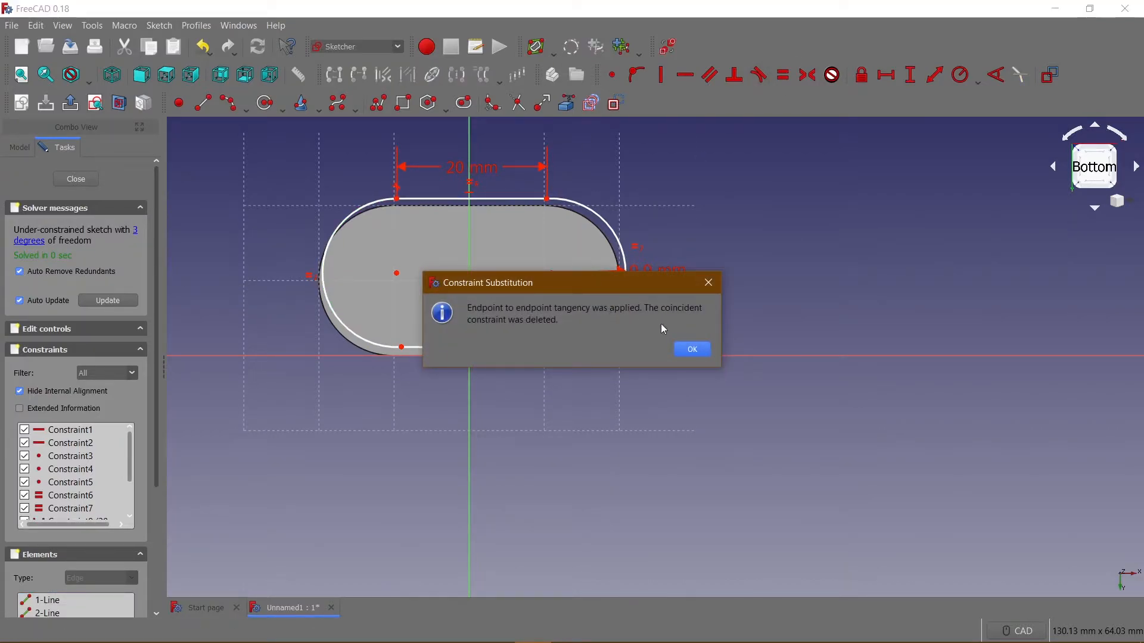
click(686, 349)
click(525, 201)
click(624, 250)
click(758, 75)
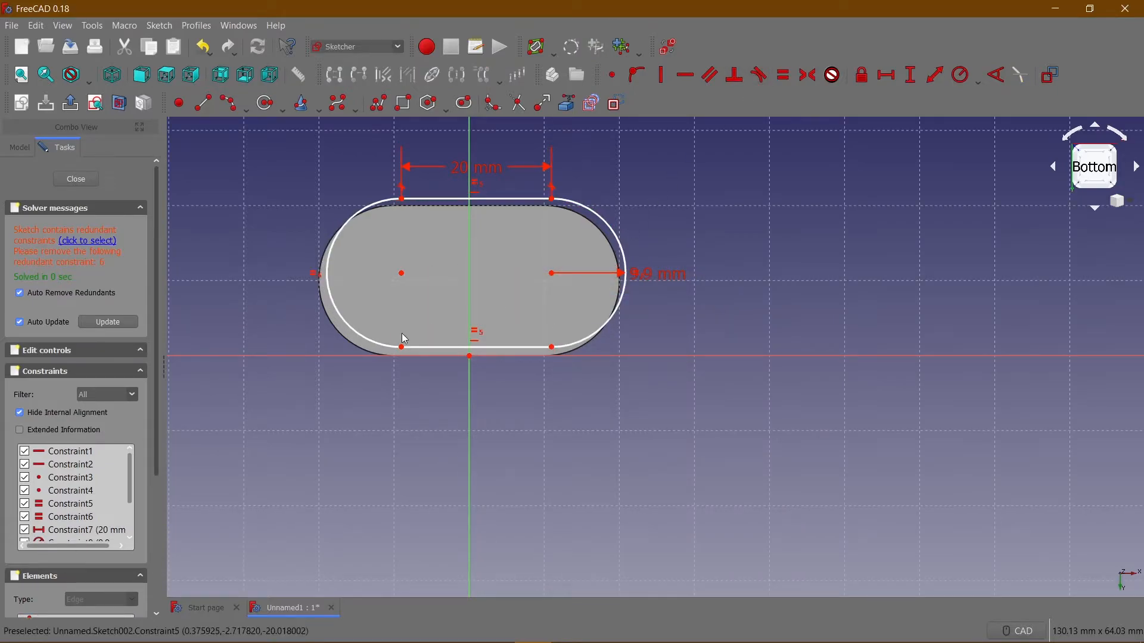
Make the left and right end arcs tangent to the lower line of the bottom sketch.
click(378, 344)
click(417, 347)
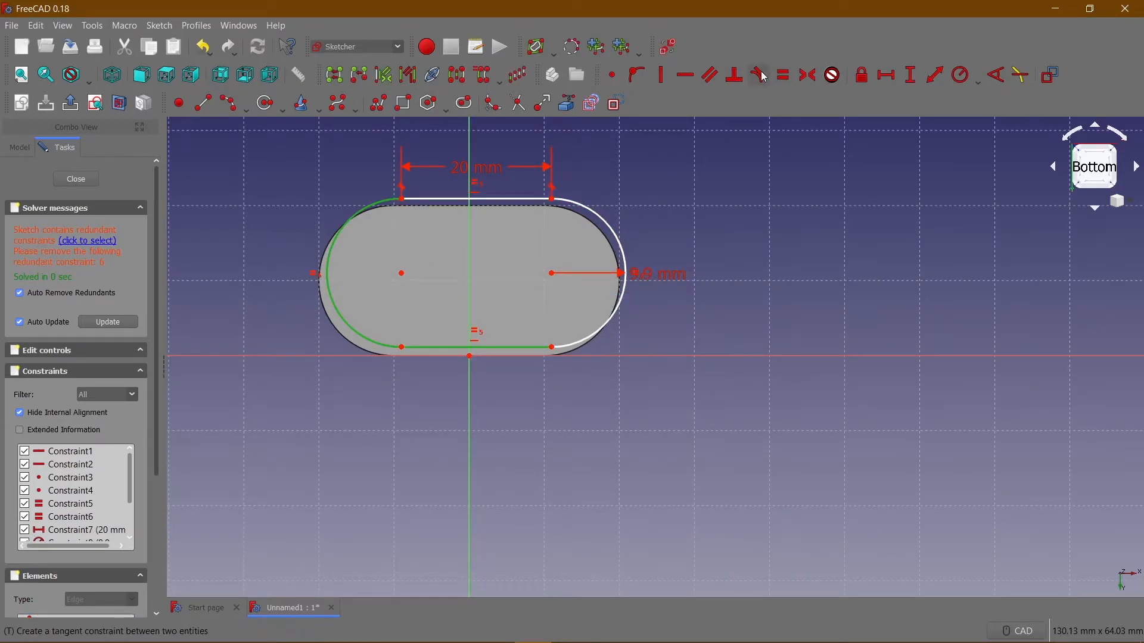
click(784, 75)
click(537, 354)
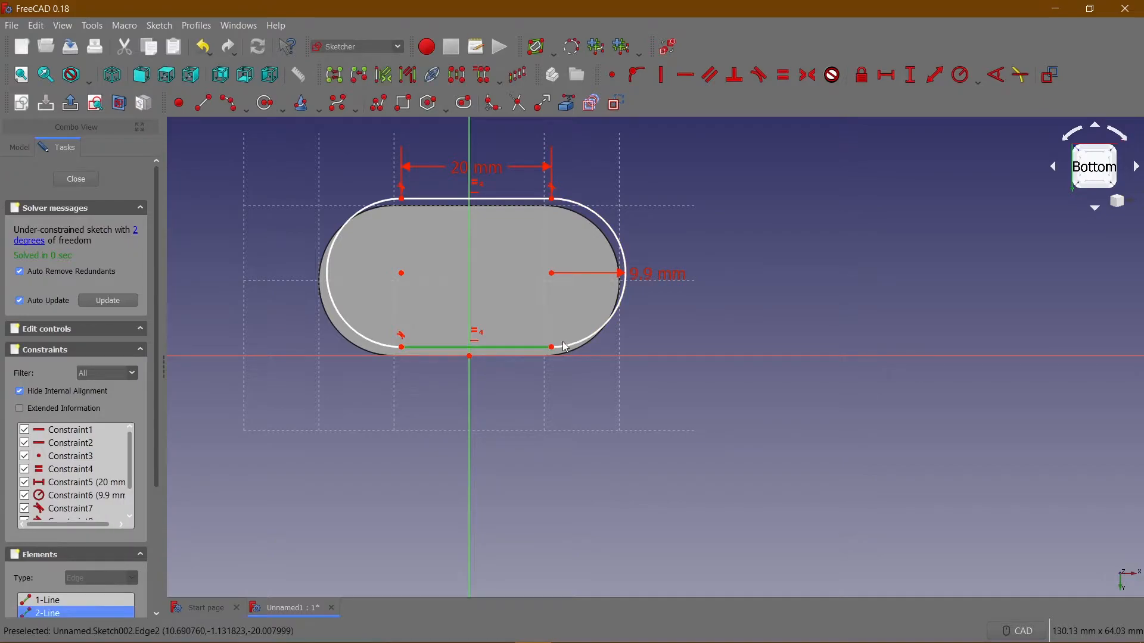
click(759, 76)
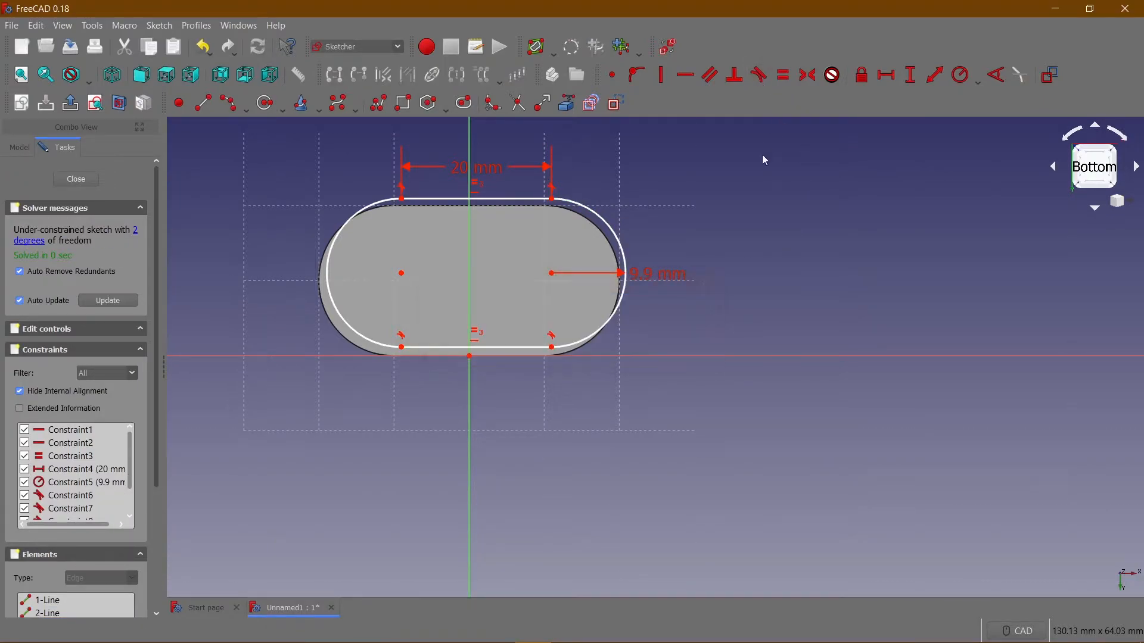
Constrain the vertical distance between the bottom sketch's lower-left line end and the origin to 1 mm.
click(403, 348)
click(471, 357)
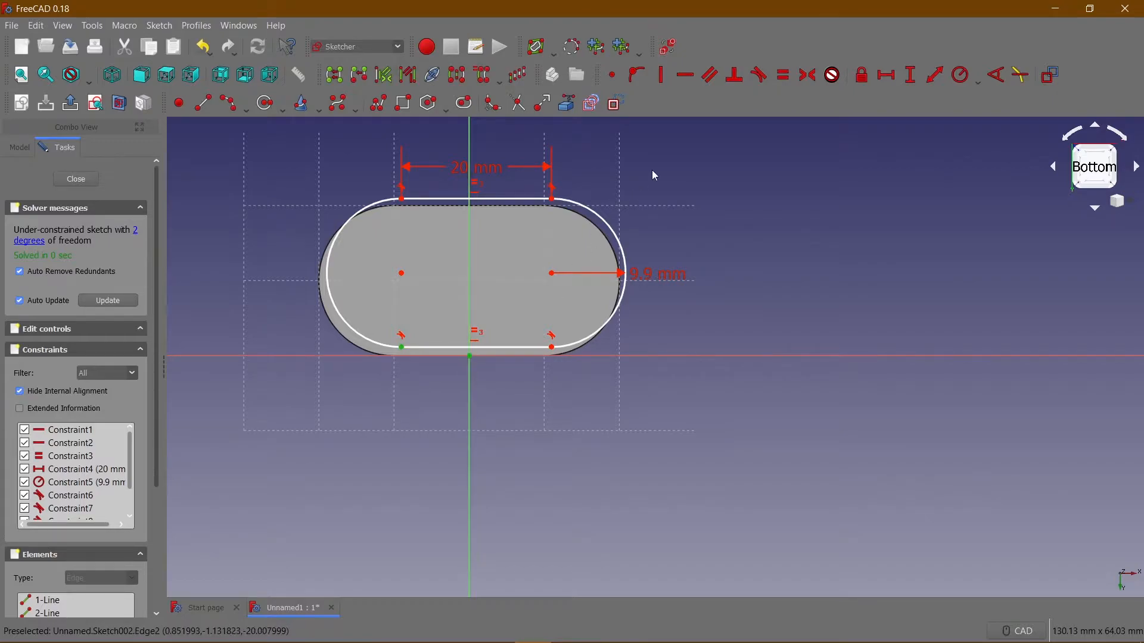
click(912, 77)
text(1)
key(Return)
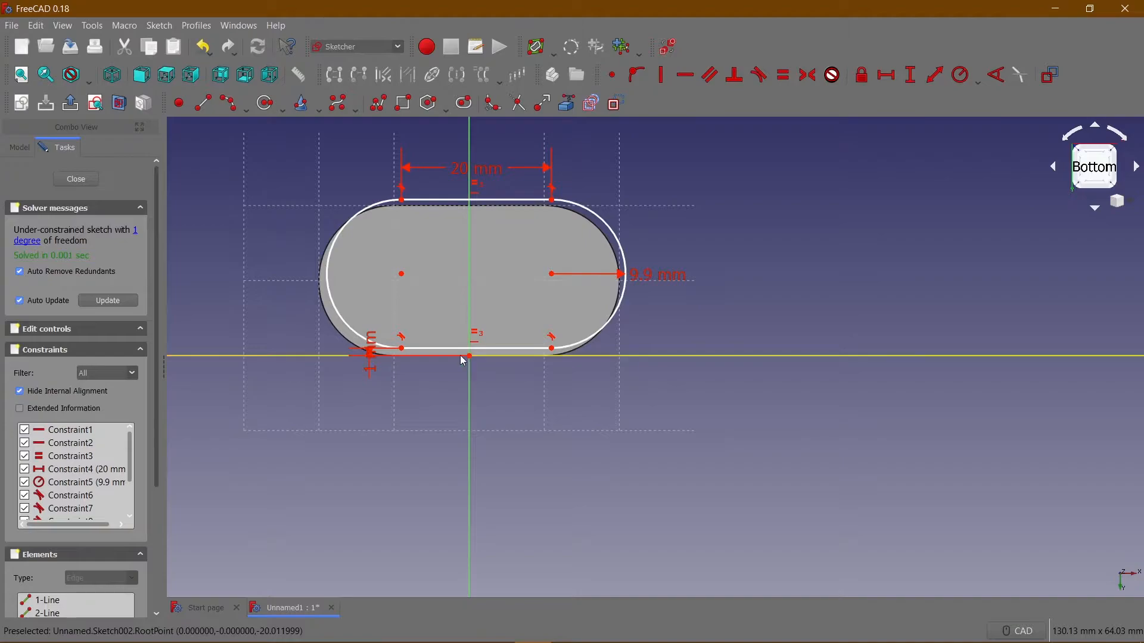
Constrain the horizontal distance between the bottom sketch's lower-left line end and the origin to 10 mm.
click(402, 349)
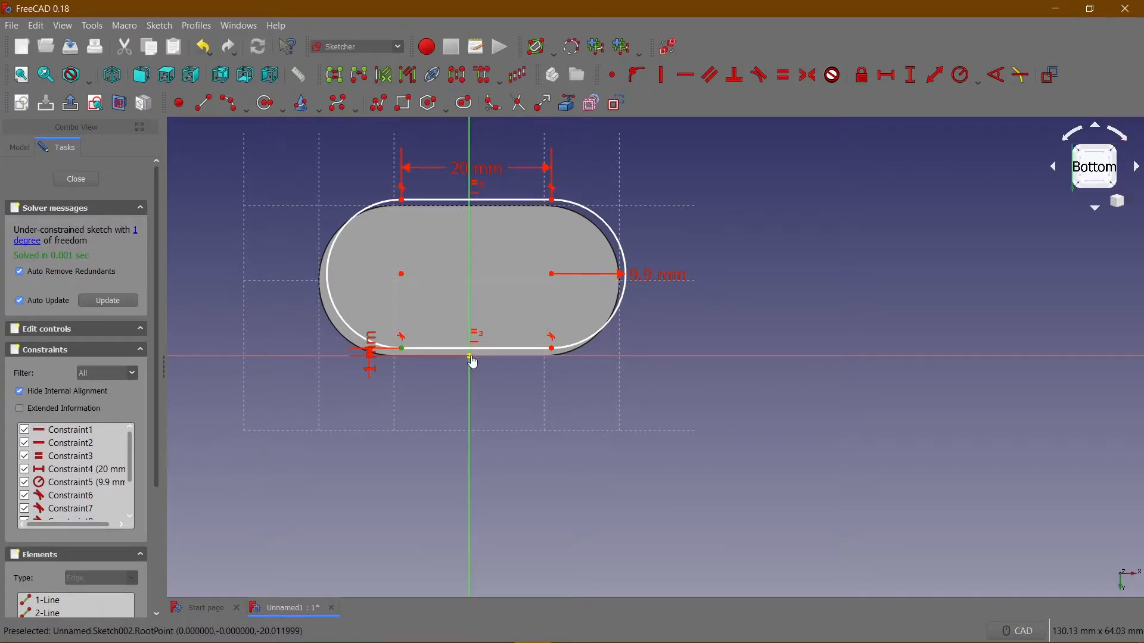
click(887, 75)
text(1)
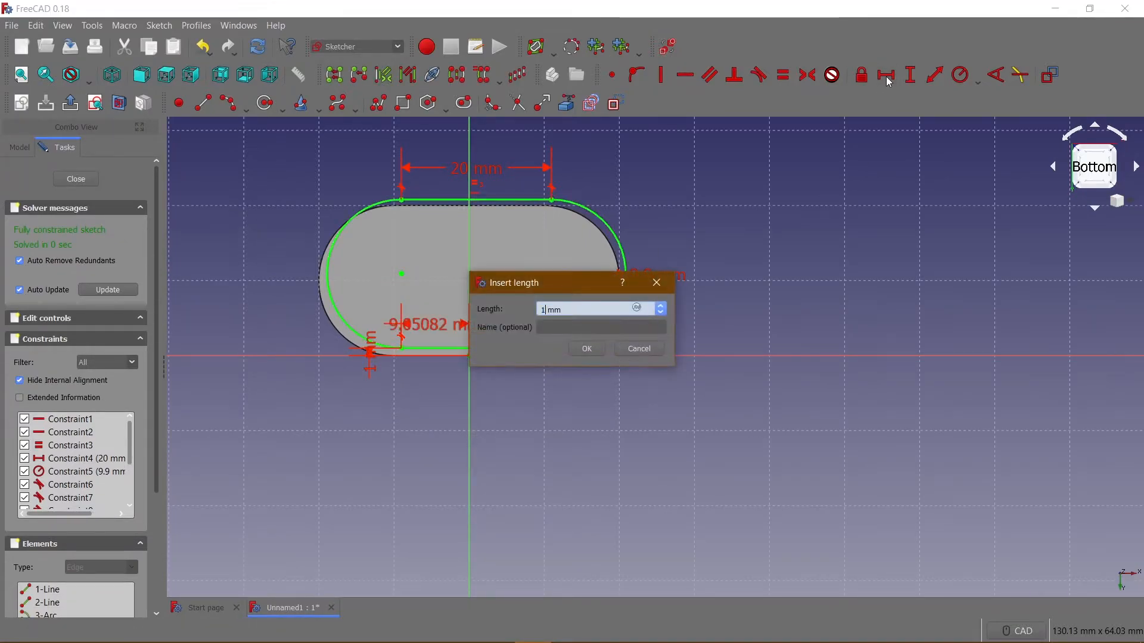
text(0)
key(Return)
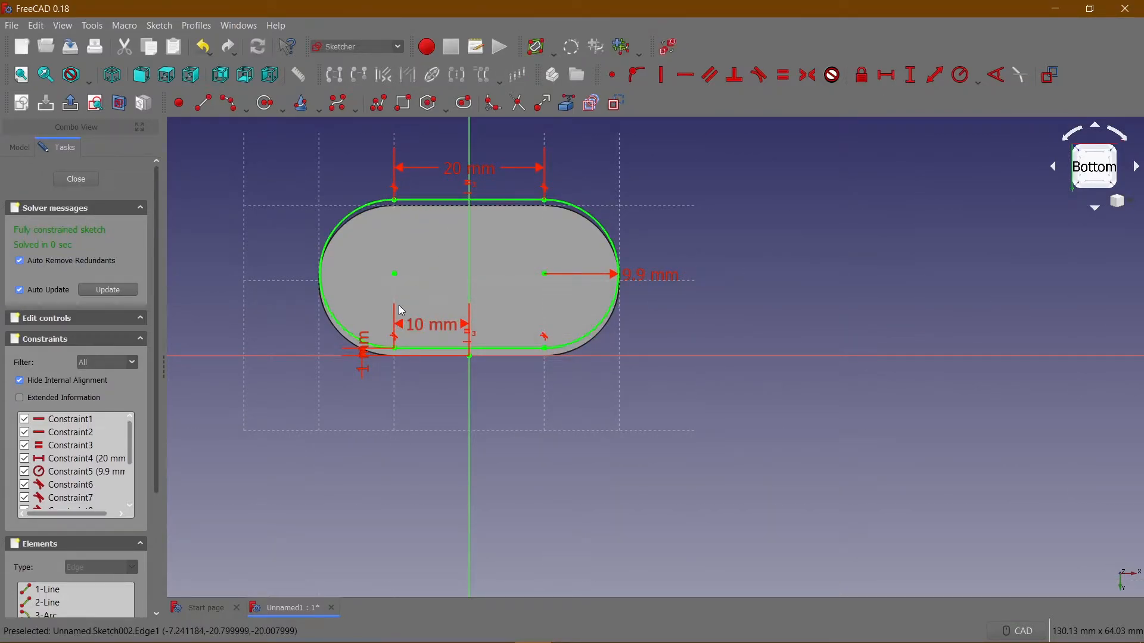
Reposition the 1 mm dimension to the left of the slot profile and the 10 mm dimension below it.
drag(361, 350, 303, 225)
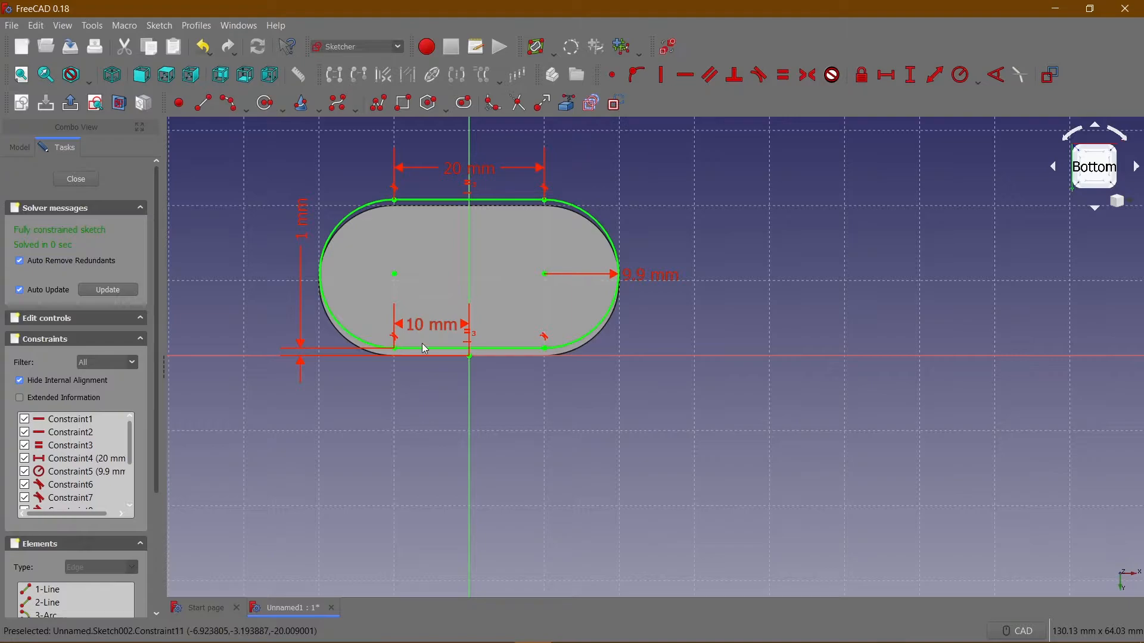
mouse_move(437, 333)
mouse_down()
mouse_move(436, 415)
mouse_move(435, 395)
mouse_up()
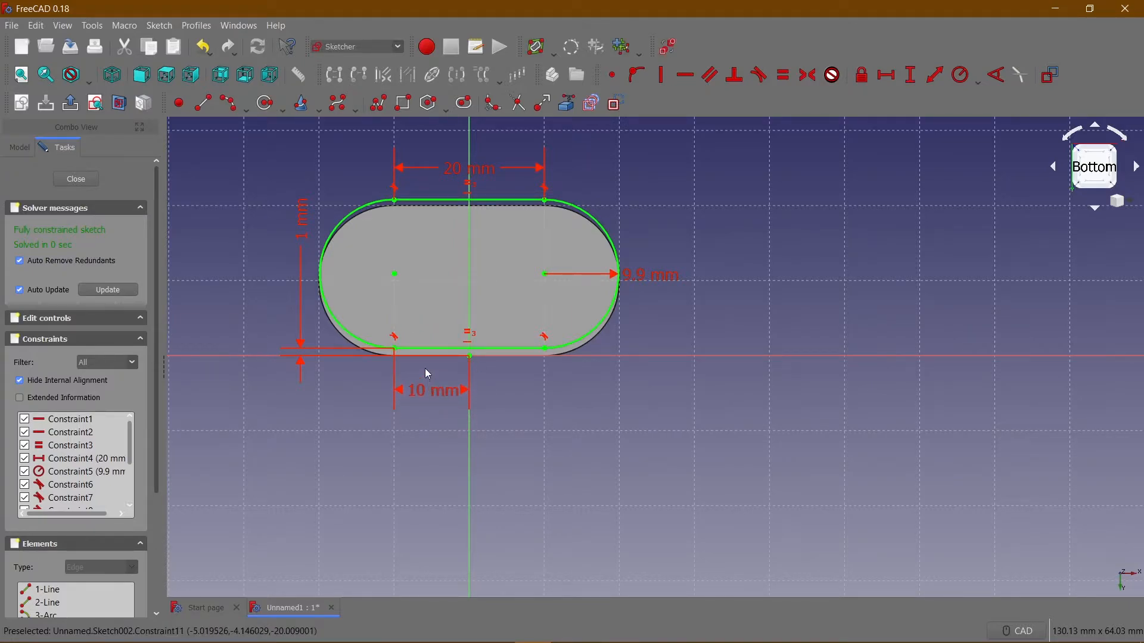
drag(301, 228, 301, 266)
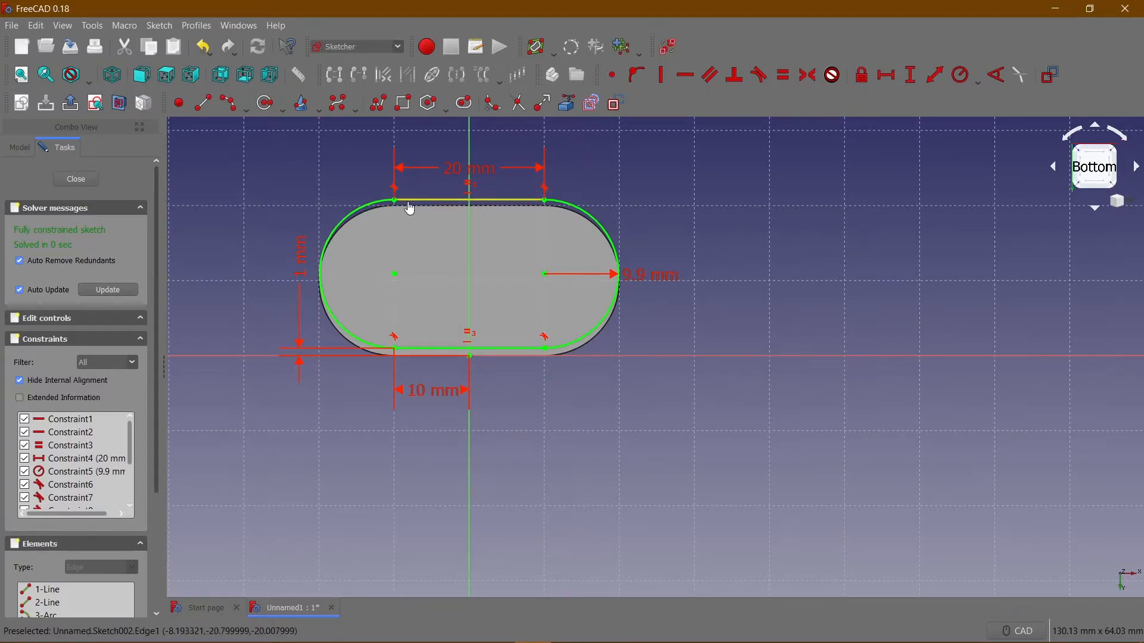
Delete the 20 mm, 9.9 mm, 1 mm and 10 mm dimensions from the bottom sketch and pull the slot profile inside the face outline.
click(467, 182)
key(Delete)
click(651, 274)
key(Delete)
click(301, 256)
key(Delete)
click(438, 391)
key(Delete)
mouse_move(455, 203)
mouse_down()
mouse_move(463, 232)
mouse_move(445, 214)
mouse_up()
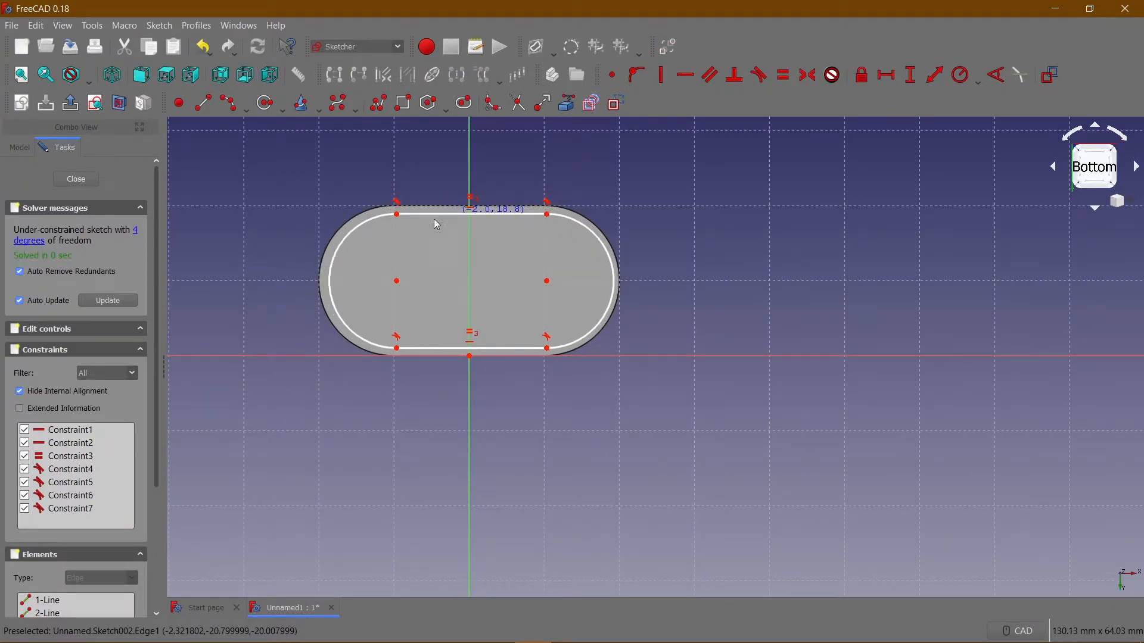
Try to make the left and right end arcs of the bottom slot profile equal.
click(356, 239)
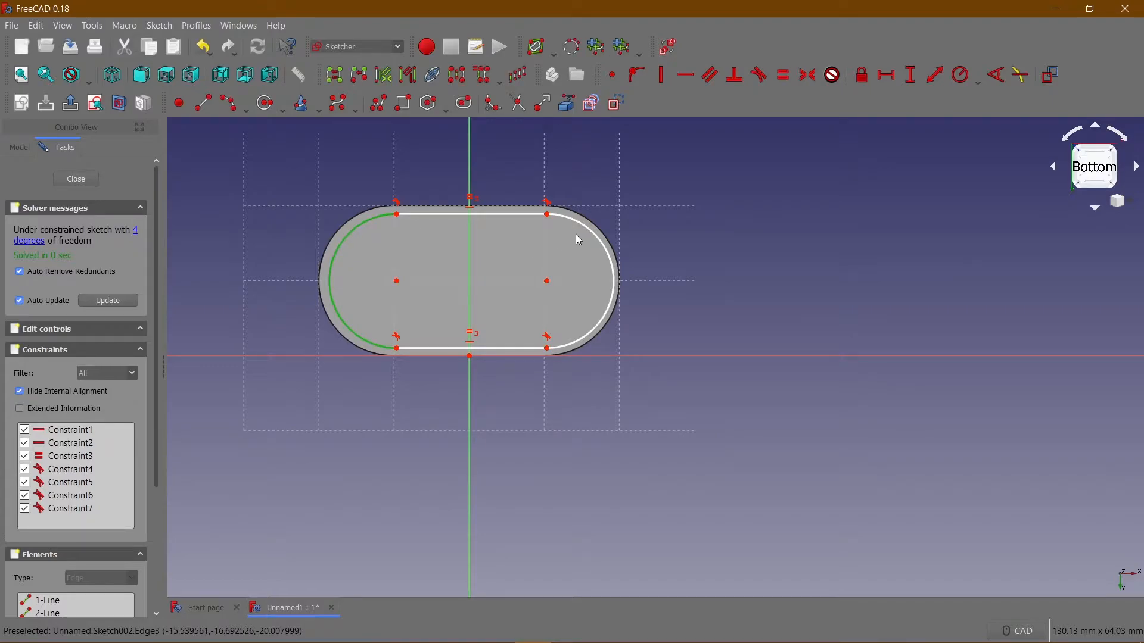
click(609, 238)
click(778, 83)
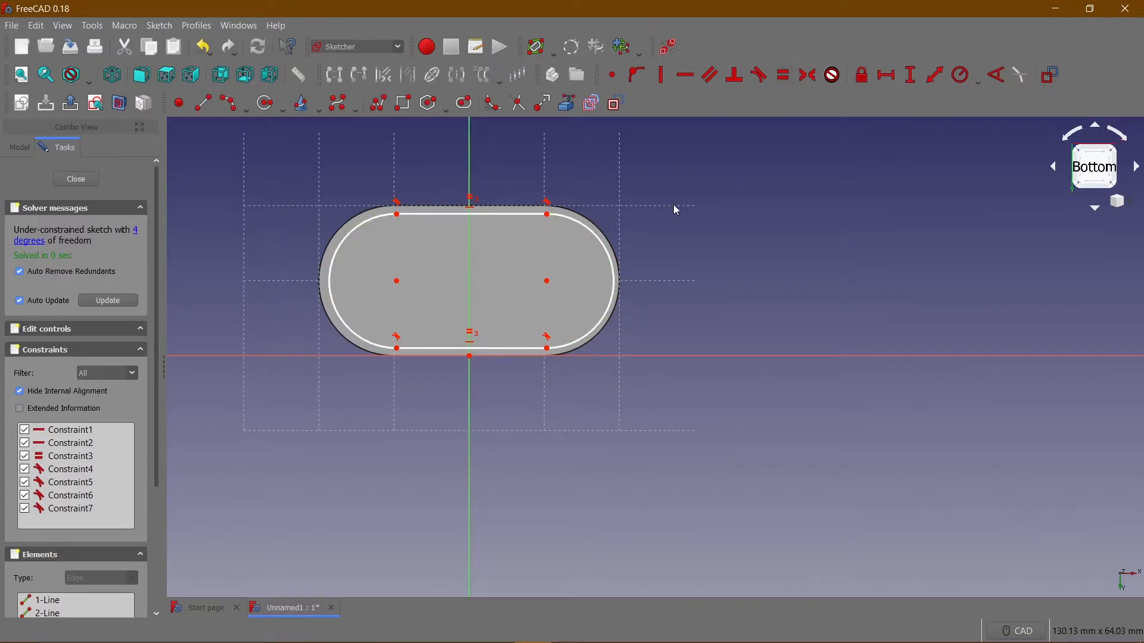
click(341, 245)
click(585, 228)
click(785, 74)
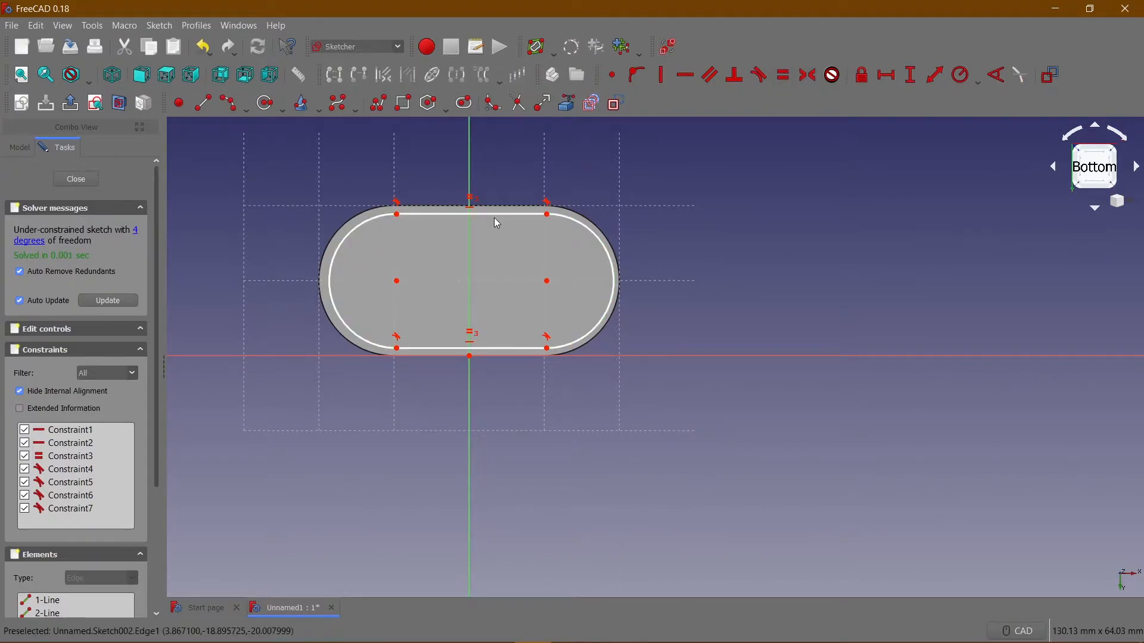
Constrain the left end arc's radius to 9.9 mm and shift the slot profile on the bottom face.
click(345, 242)
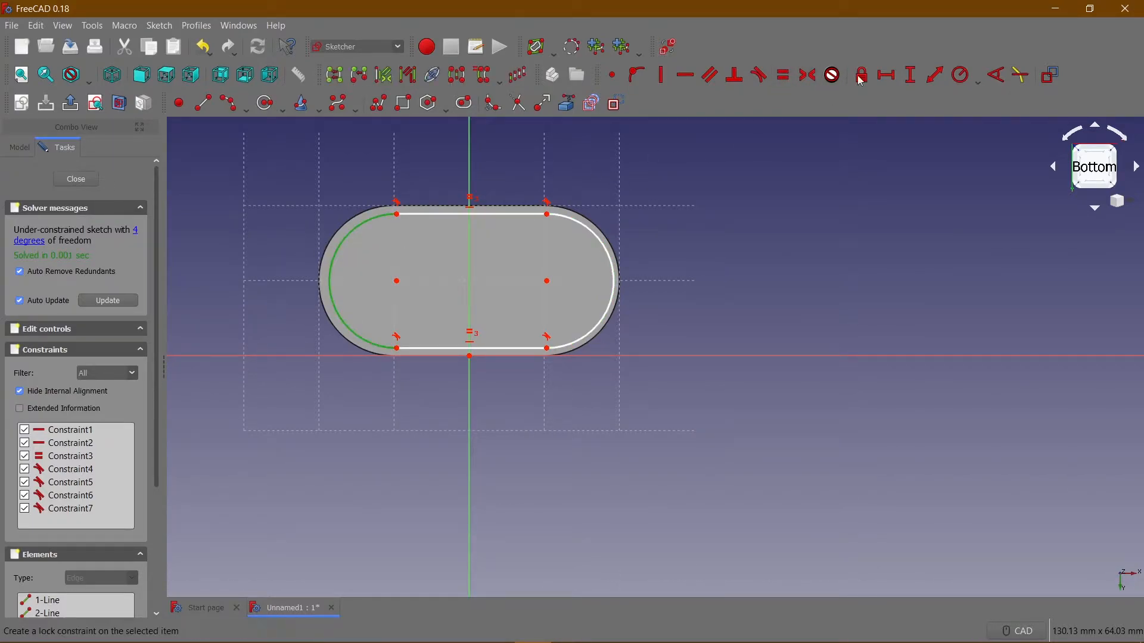
click(957, 76)
text(9.9)
key(Return)
drag(357, 235, 368, 233)
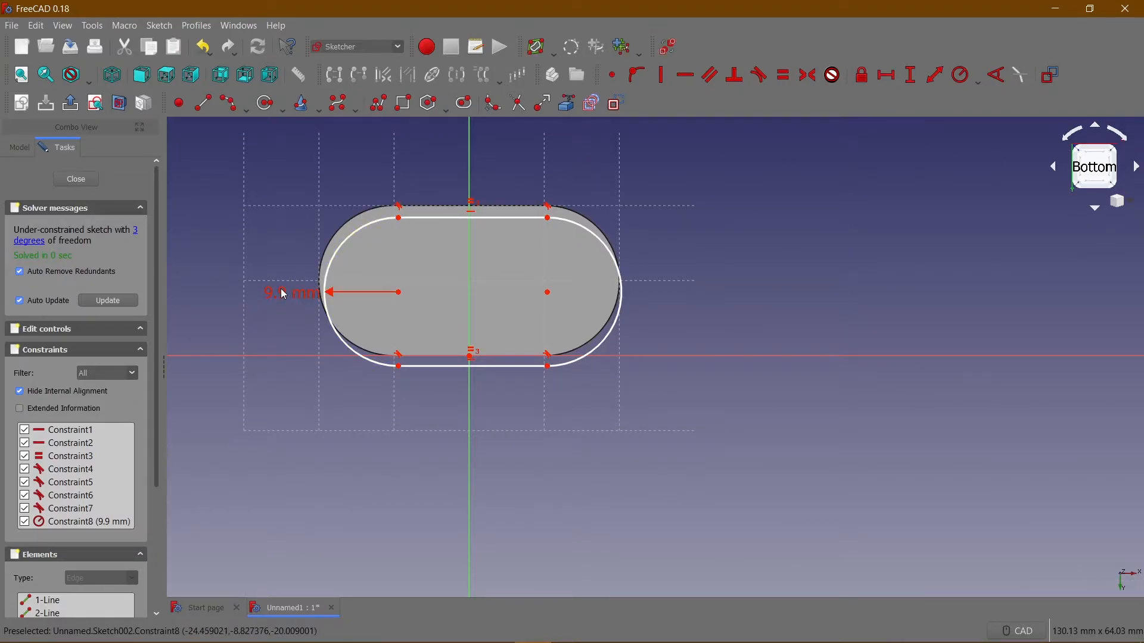
Change the left end arc's radius to 8.9 mm and recentre the slot profile within the face outline.
double_click(284, 294)
text(8.9)
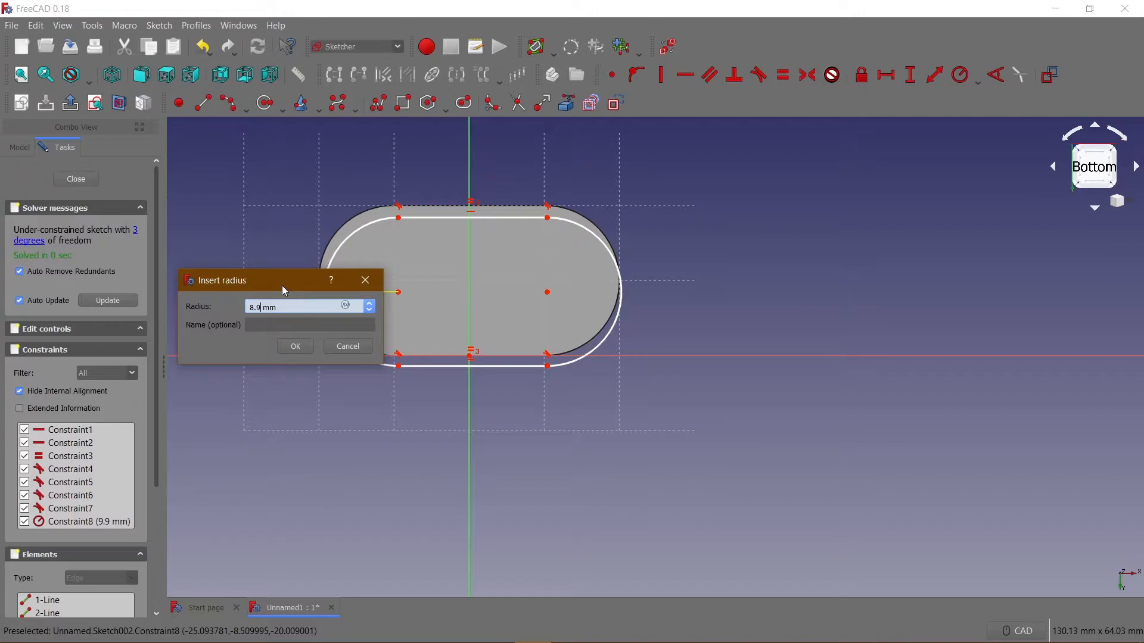
key(Return)
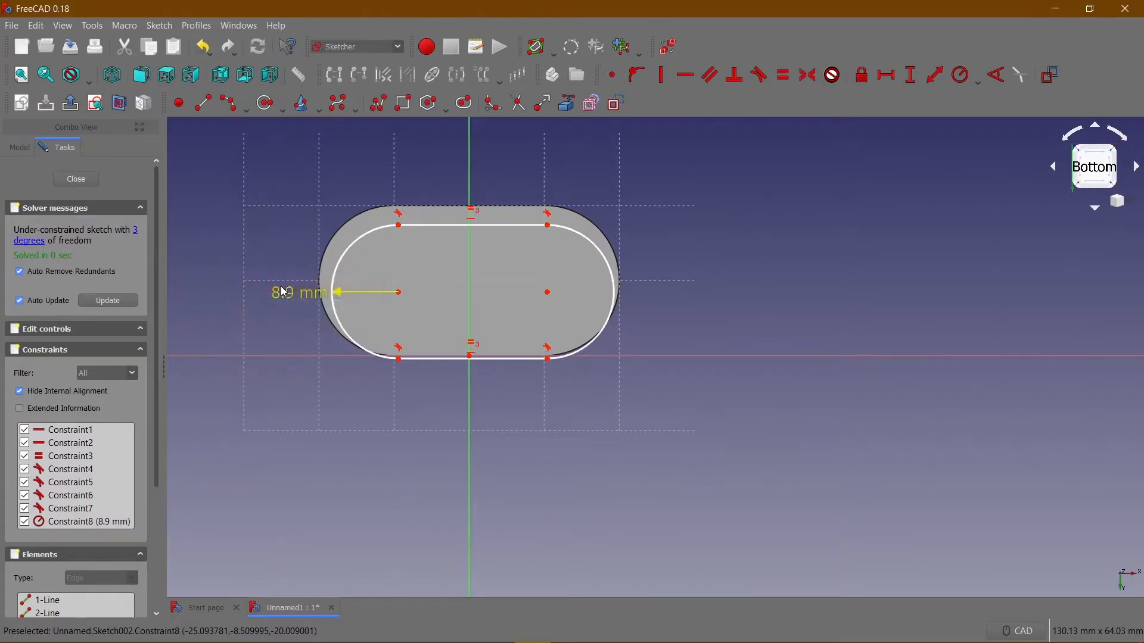
drag(364, 222, 364, 220)
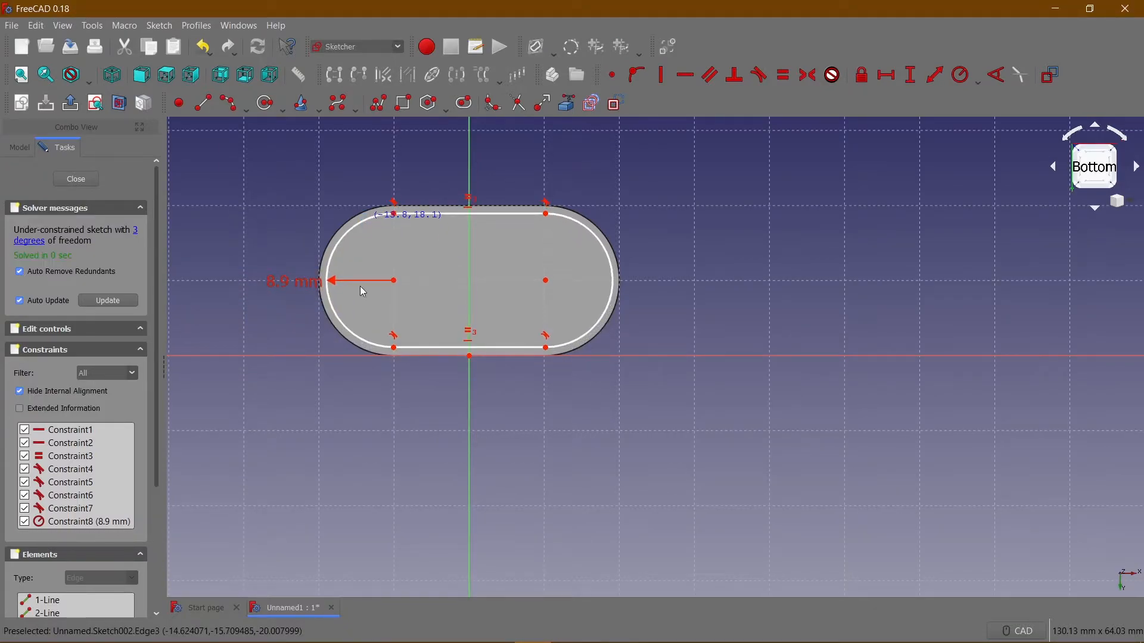
Constrain the vertical distance between the lower line's left end and the origin to 1 mm.
click(394, 347)
click(470, 356)
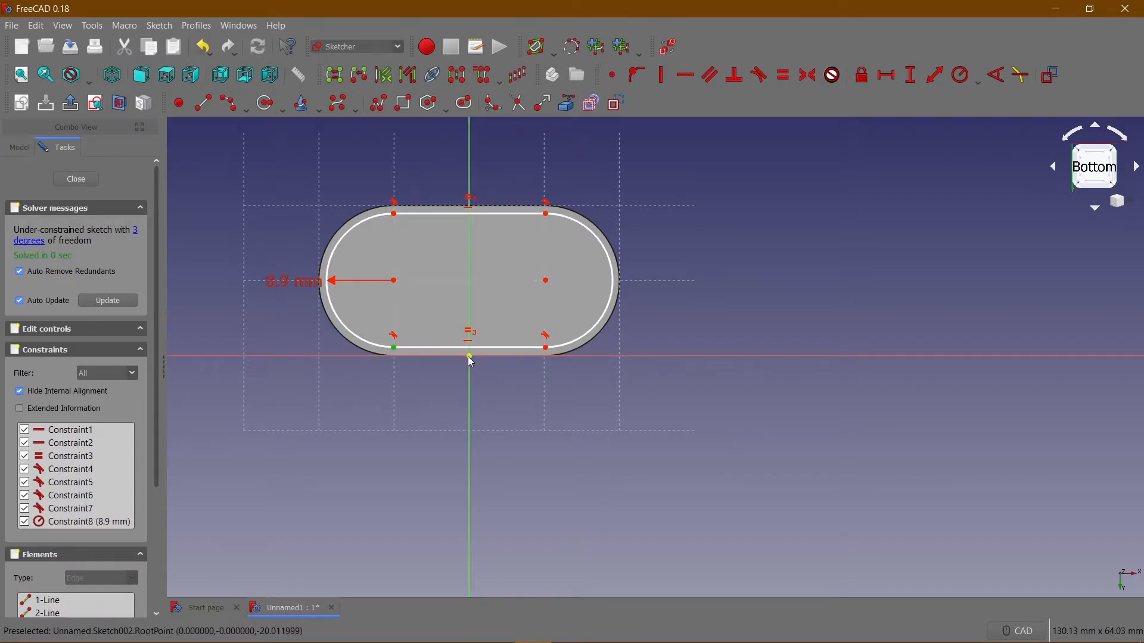
click(912, 76)
key(Return)
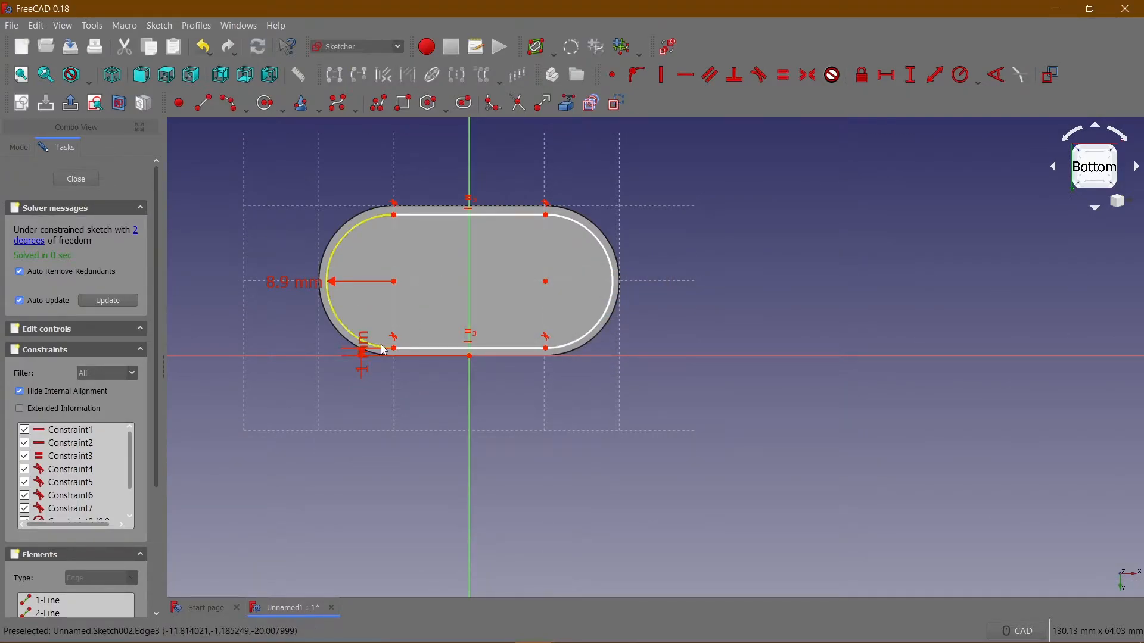
Constrain the horizontal distance between the lower line's left end and the origin to 10 mm.
click(395, 350)
click(470, 356)
click(887, 74)
text(10)
key(Return)
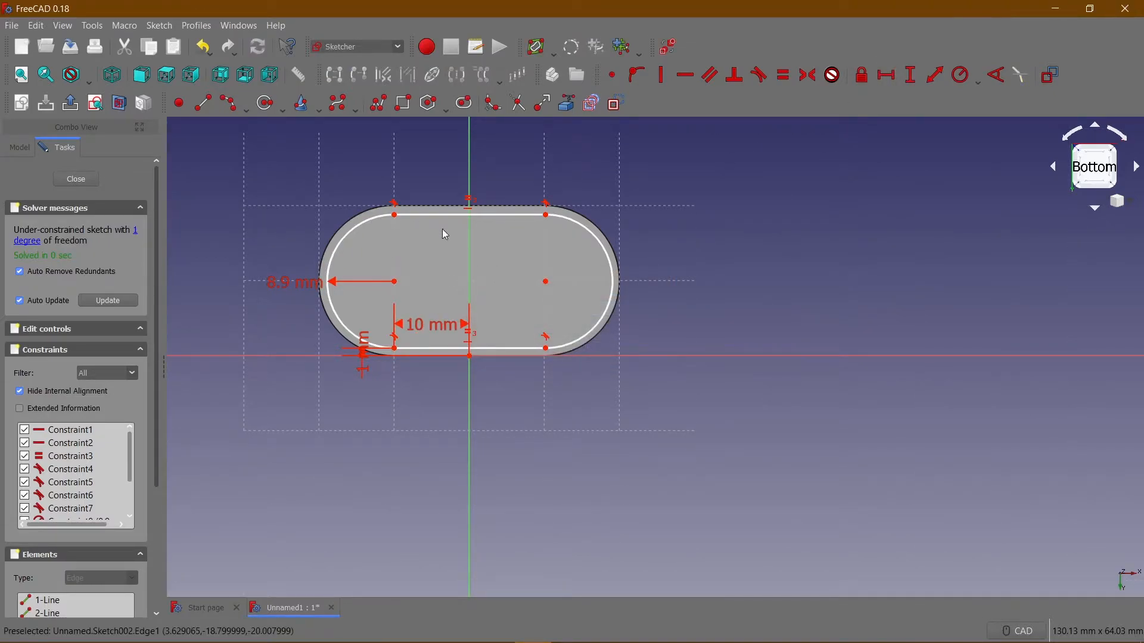
Constrain the horizontal length of the slot profile's upper line to 20 mm.
click(446, 215)
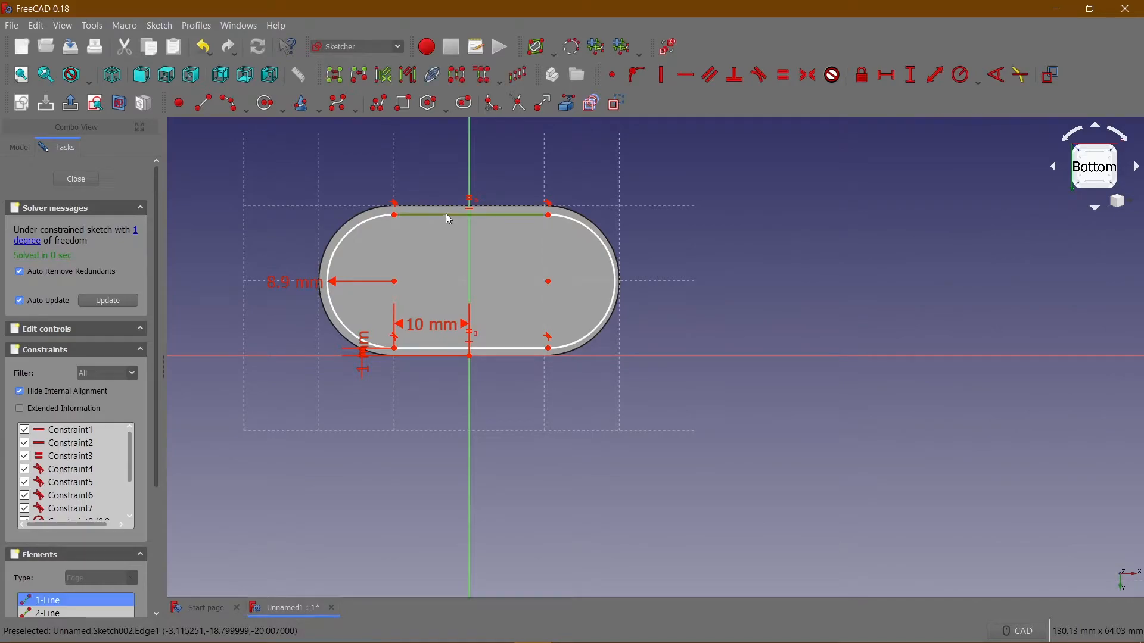
click(887, 74)
text(20)
key(Return)
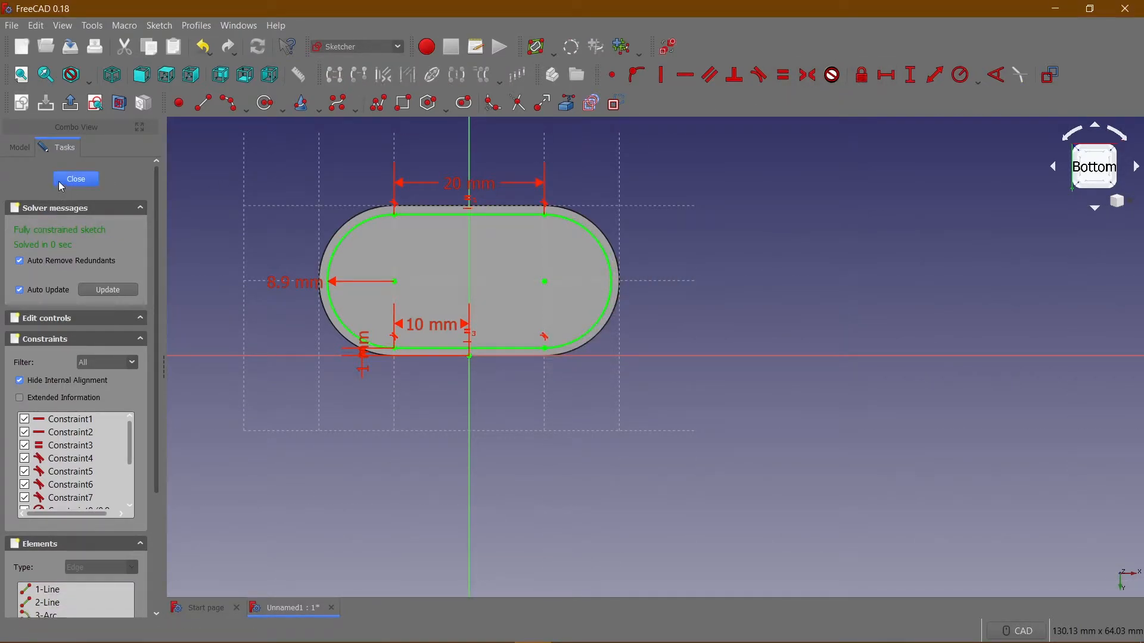
Finish the bottom sketch and cut it as a 0.2 mm deep pocket.
click(75, 179)
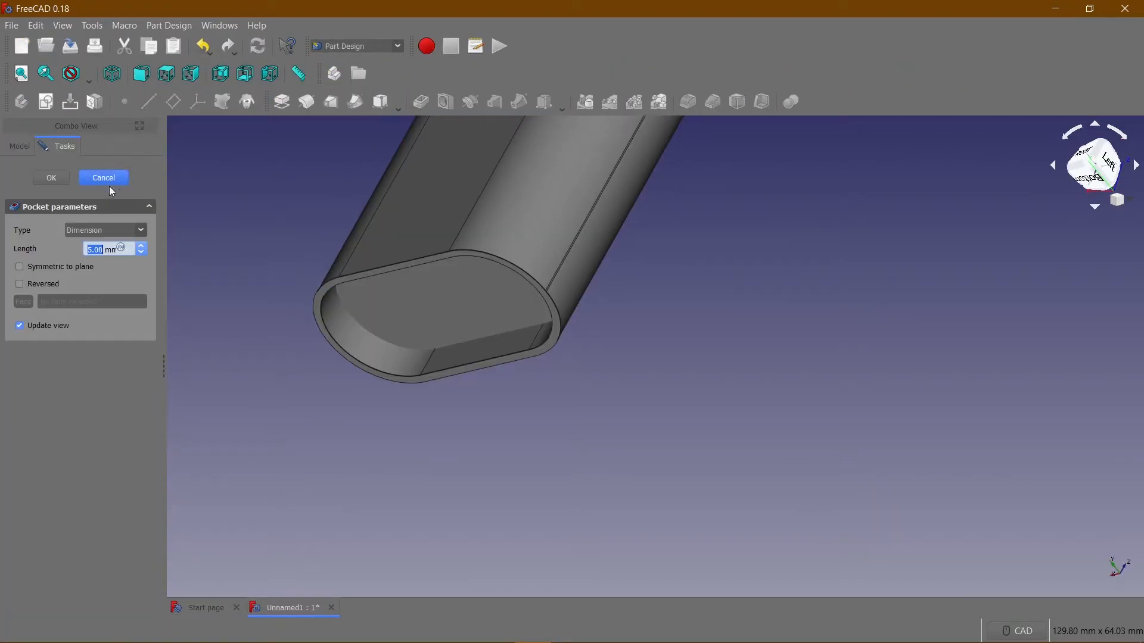
text(0.2)
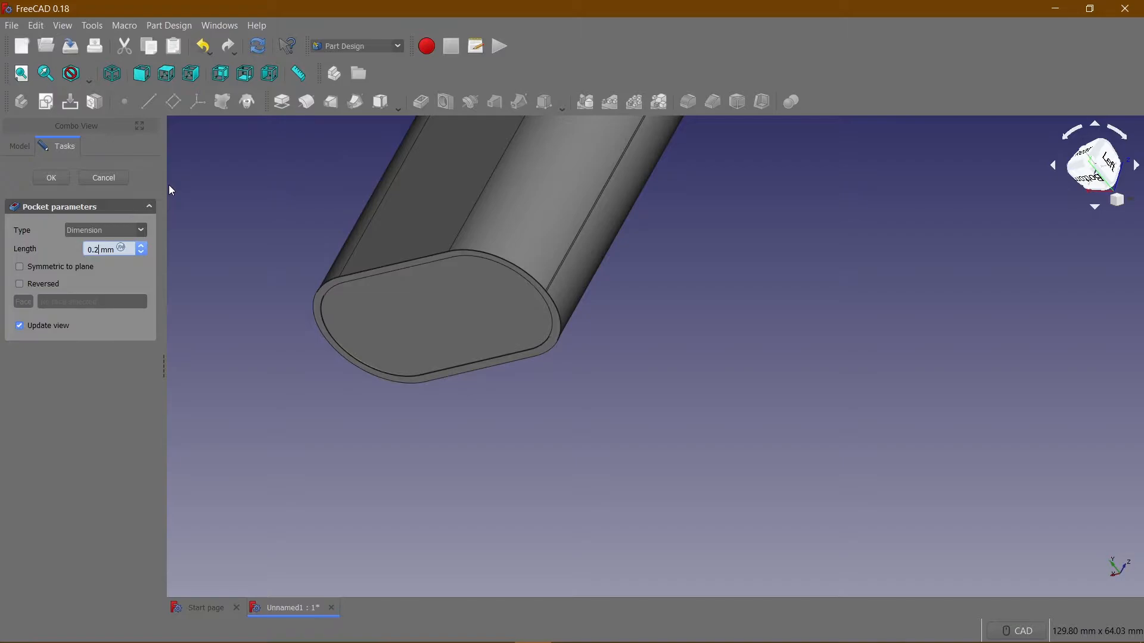
key(Return)
Show the block in isometric view and create a new sketch on the floor of its top pocket.
middle_drag(289, 300, 770, 378)
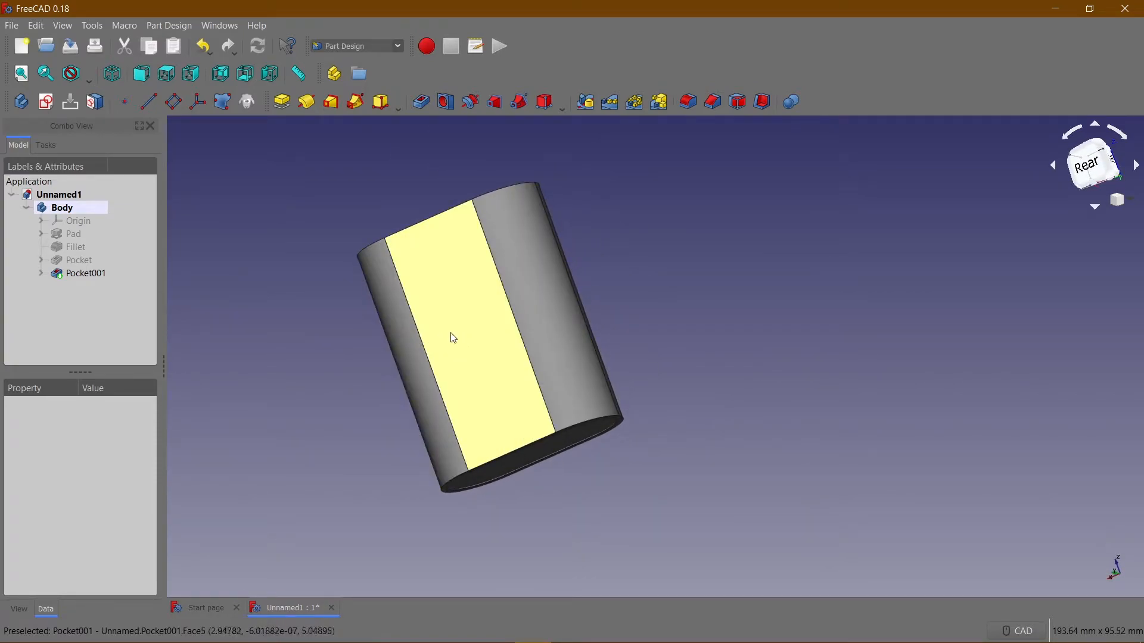
click(435, 338)
click(200, 167)
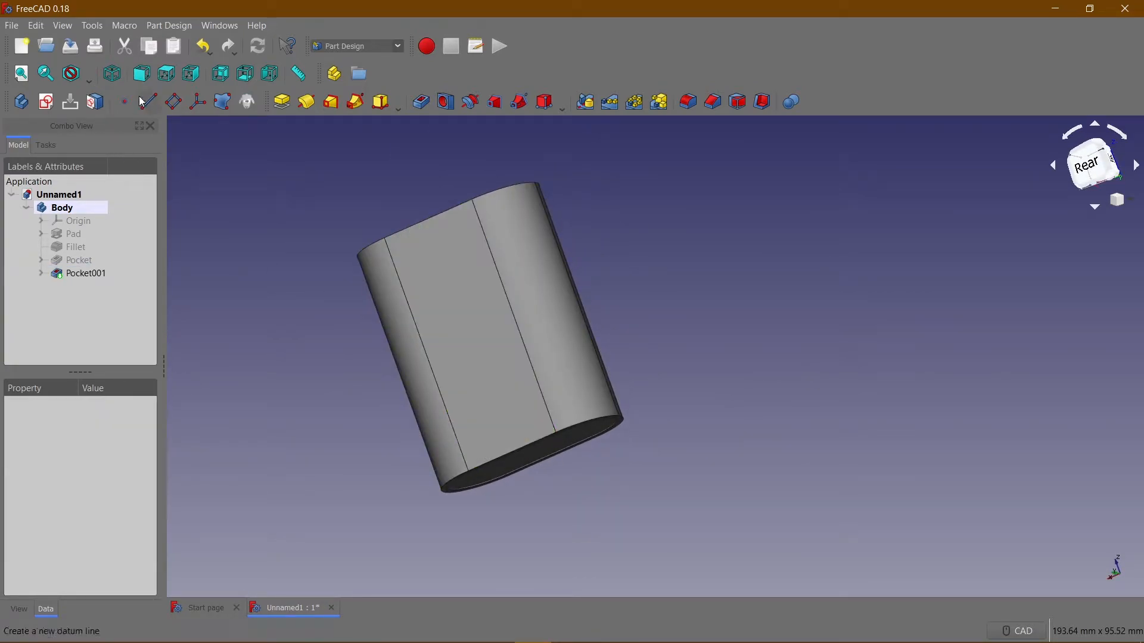
click(113, 78)
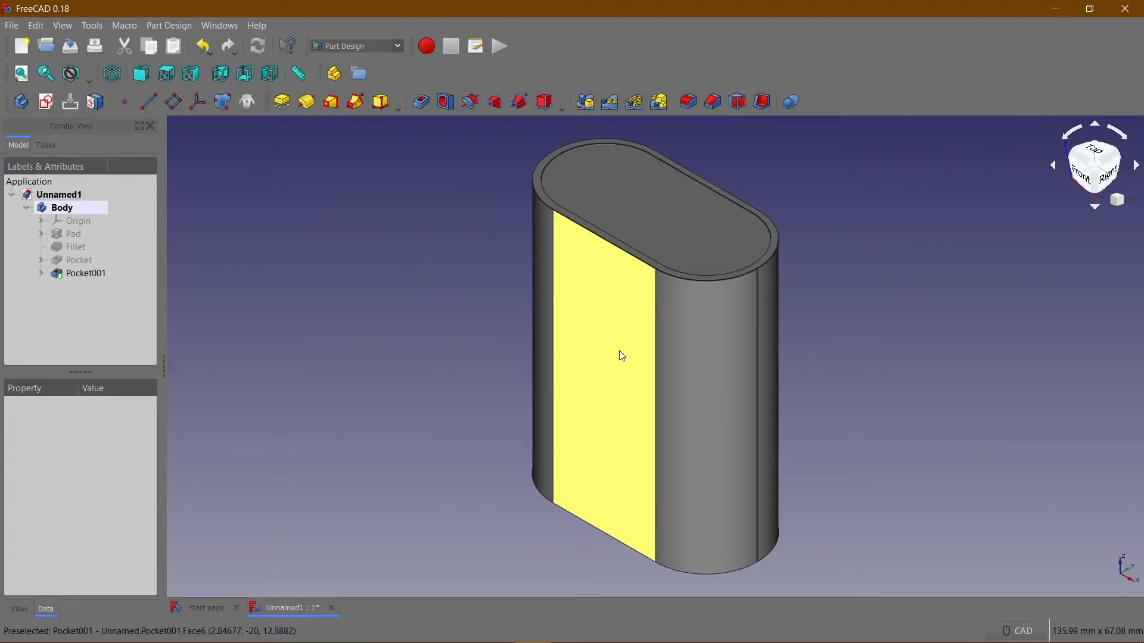
click(621, 356)
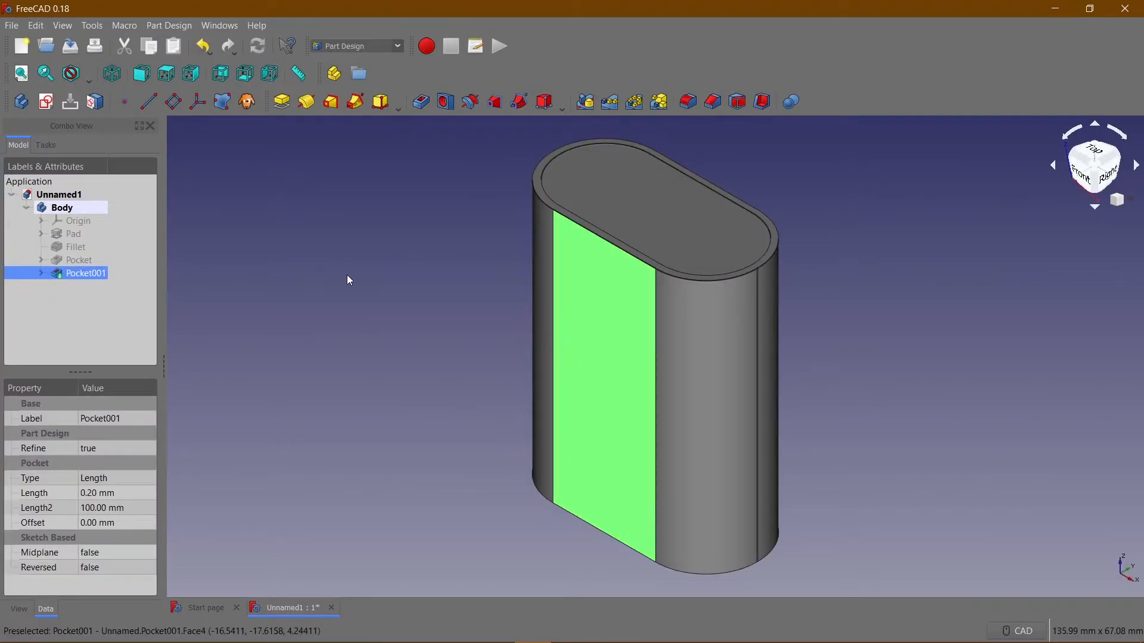
click(615, 213)
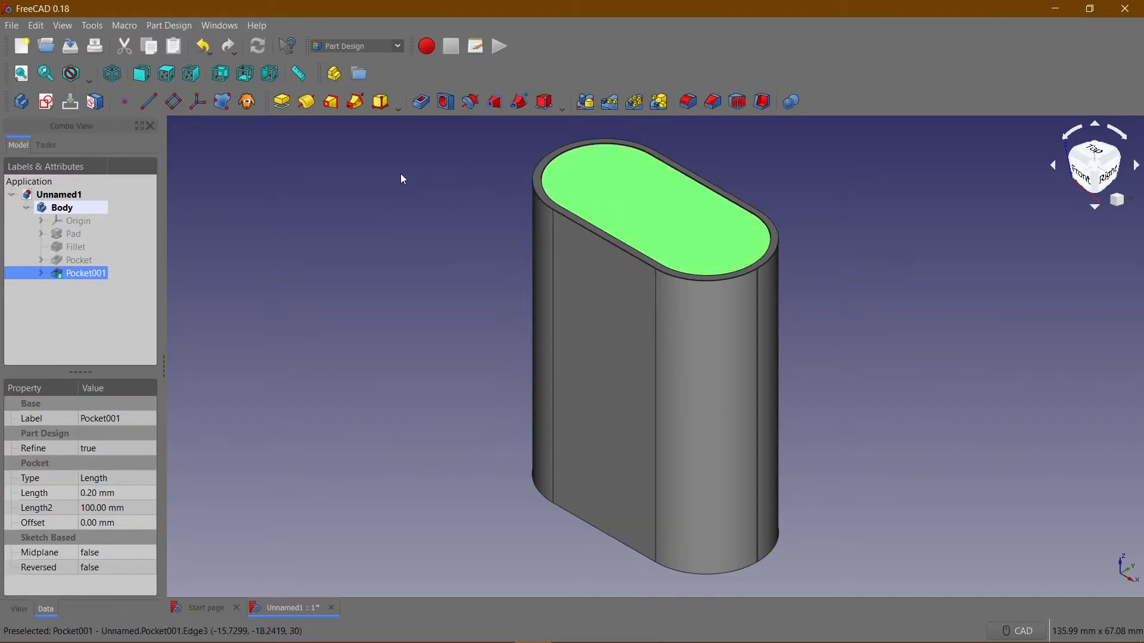
click(45, 102)
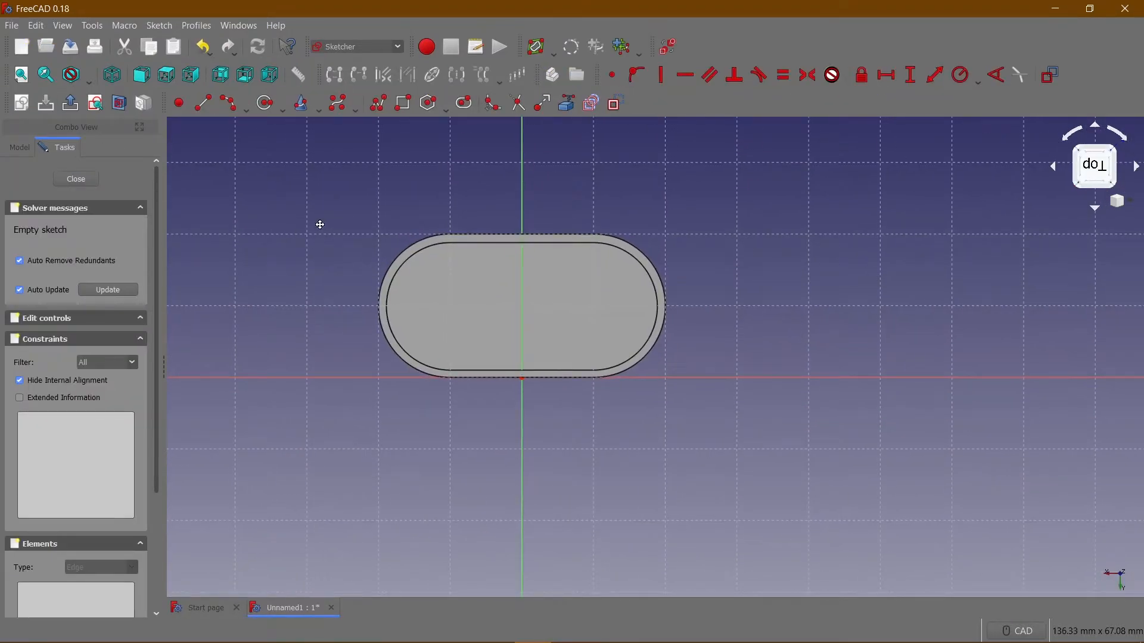
Start a polyline left of the vertical axis with a long upright side, a short top line, a small step down and a horizontal line leftward.
middle_drag(322, 226, 224, 185)
mouse_move(374, 283)
middle_down()
mouse_move(390, 318)
mouse_move(406, 311)
middle_up()
scroll(435, 285, up, 2)
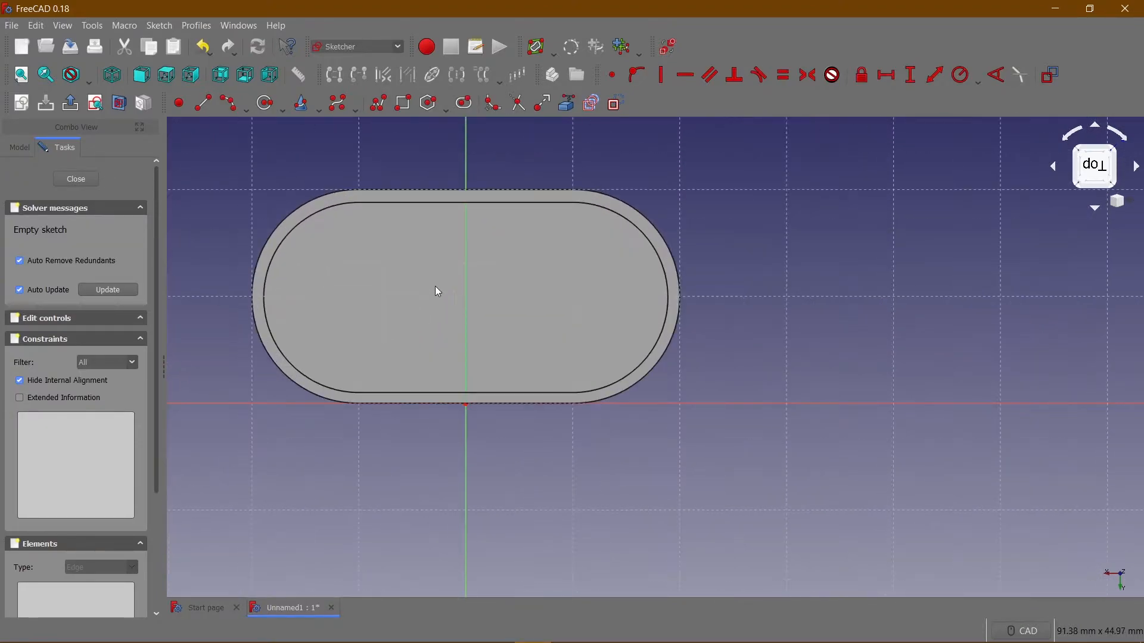
scroll(435, 285, up, 2)
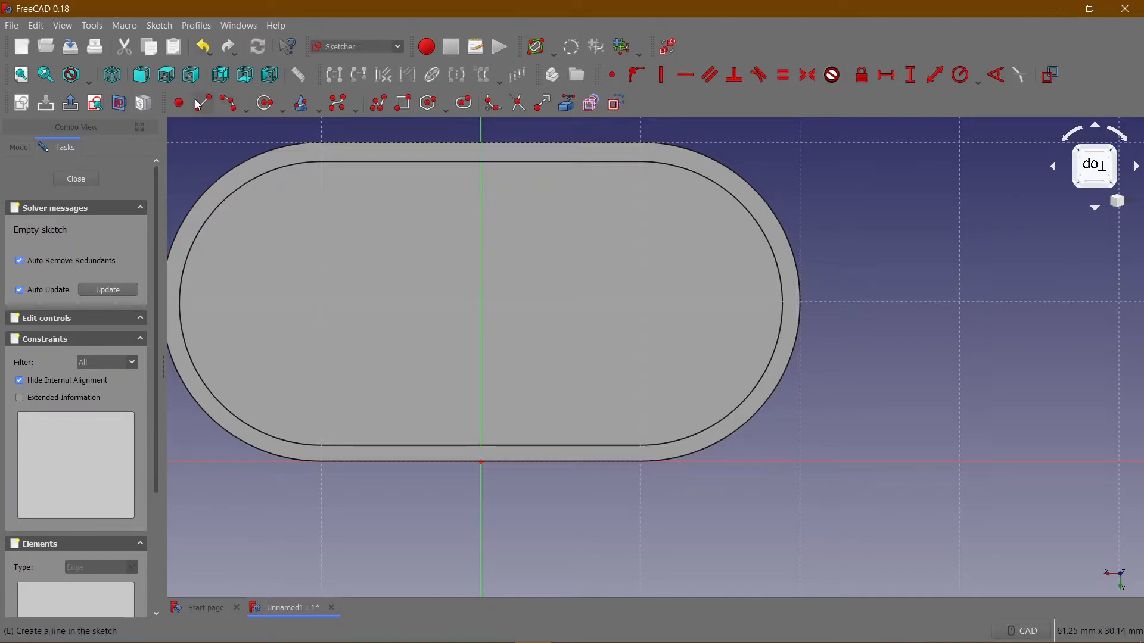
click(376, 106)
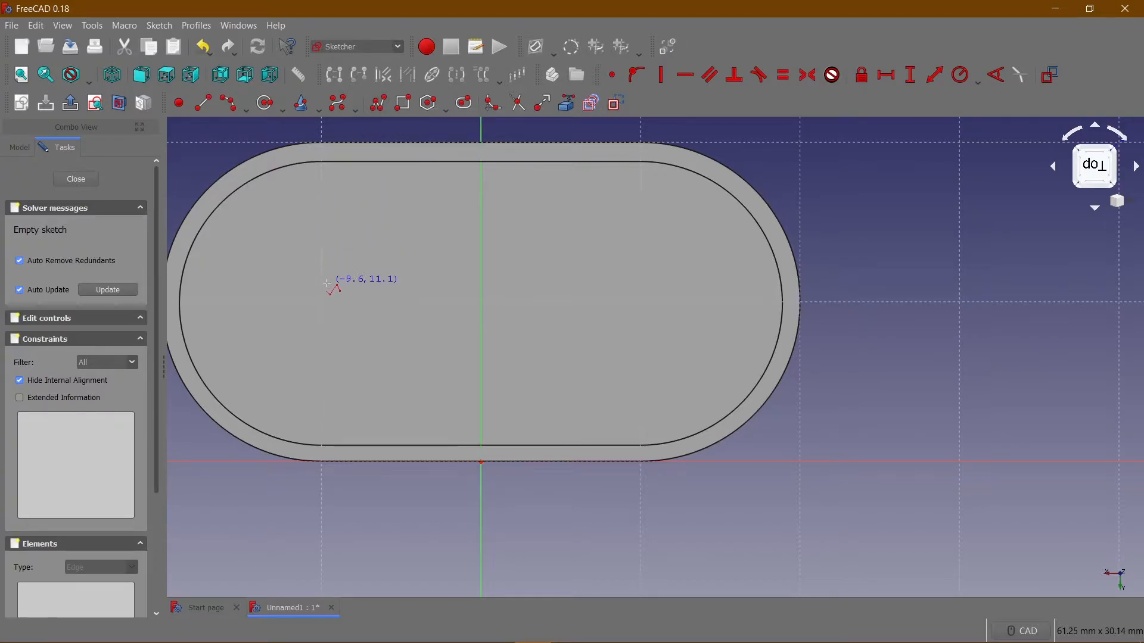
click(456, 344)
click(460, 274)
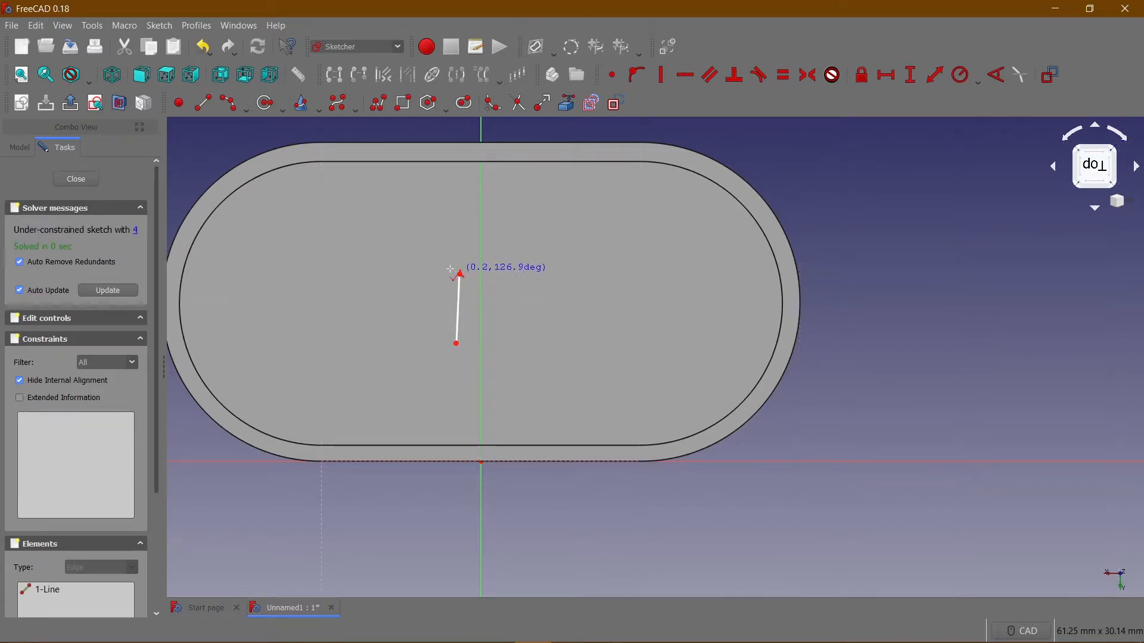
click(437, 274)
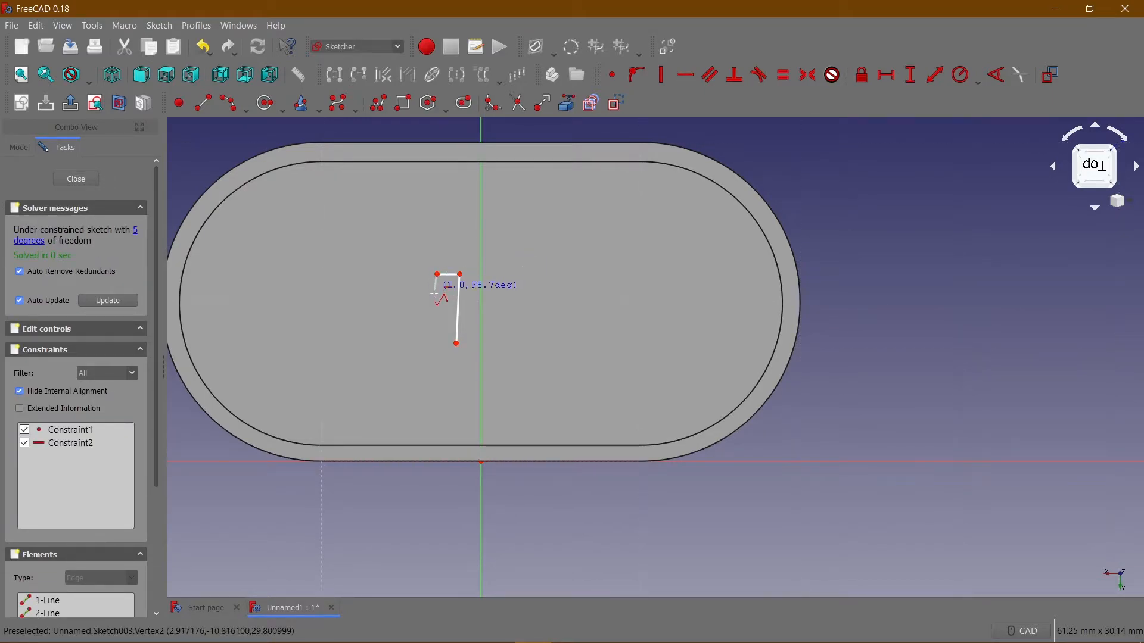
click(439, 291)
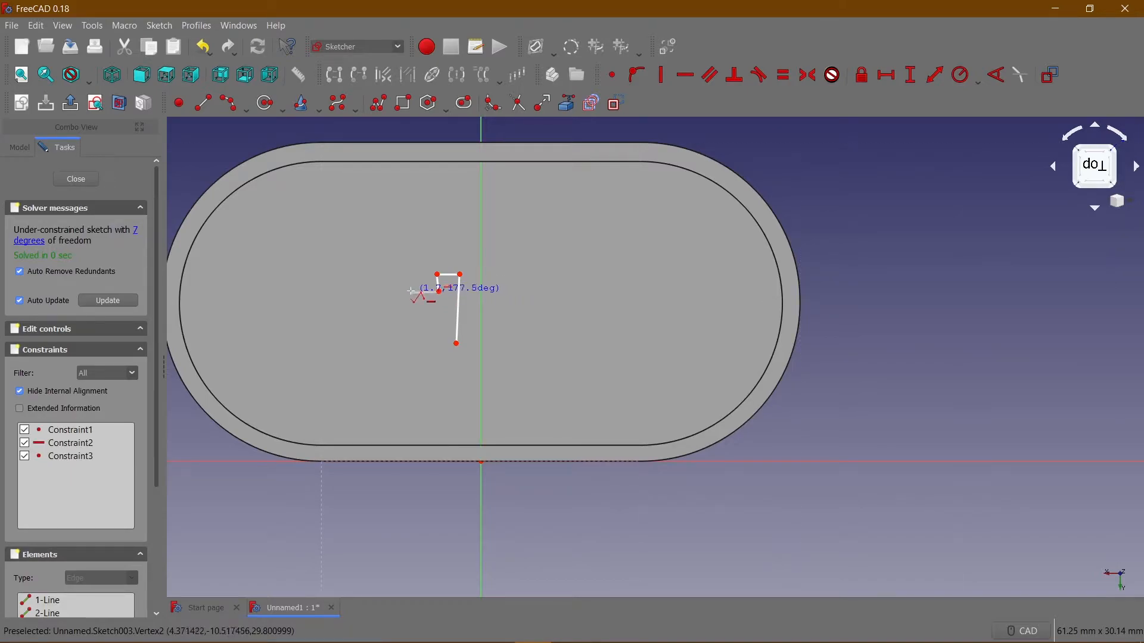
click(396, 292)
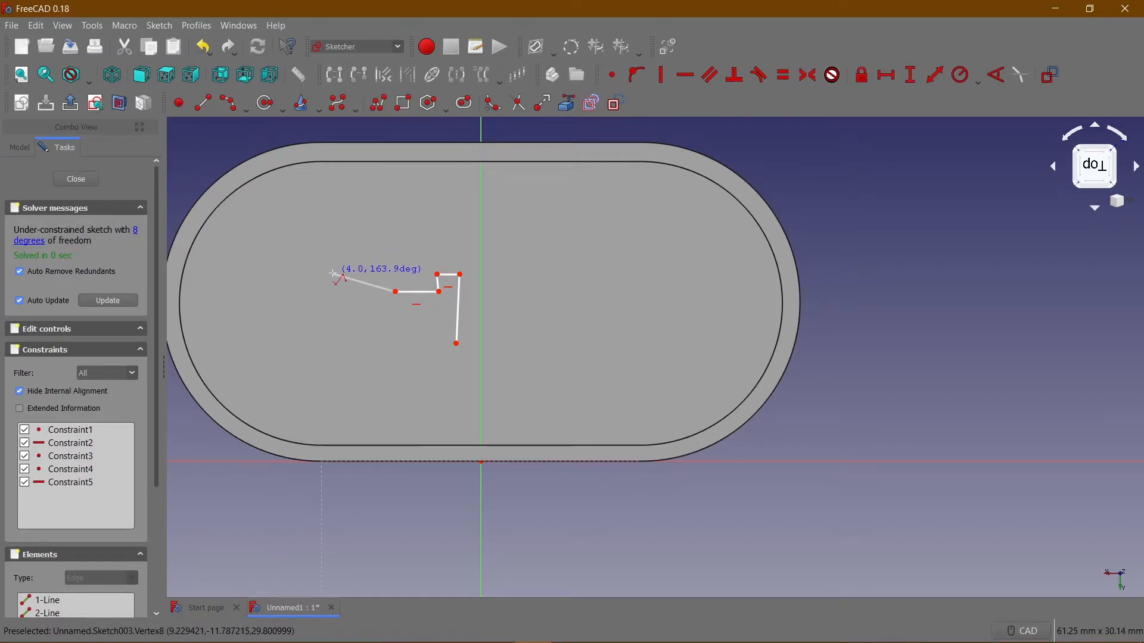
Switch the polyline to tangent-arc mode and draw a left-bulging half circle of about 2.3 mm radius down from the horizontal line's end.
key(m)
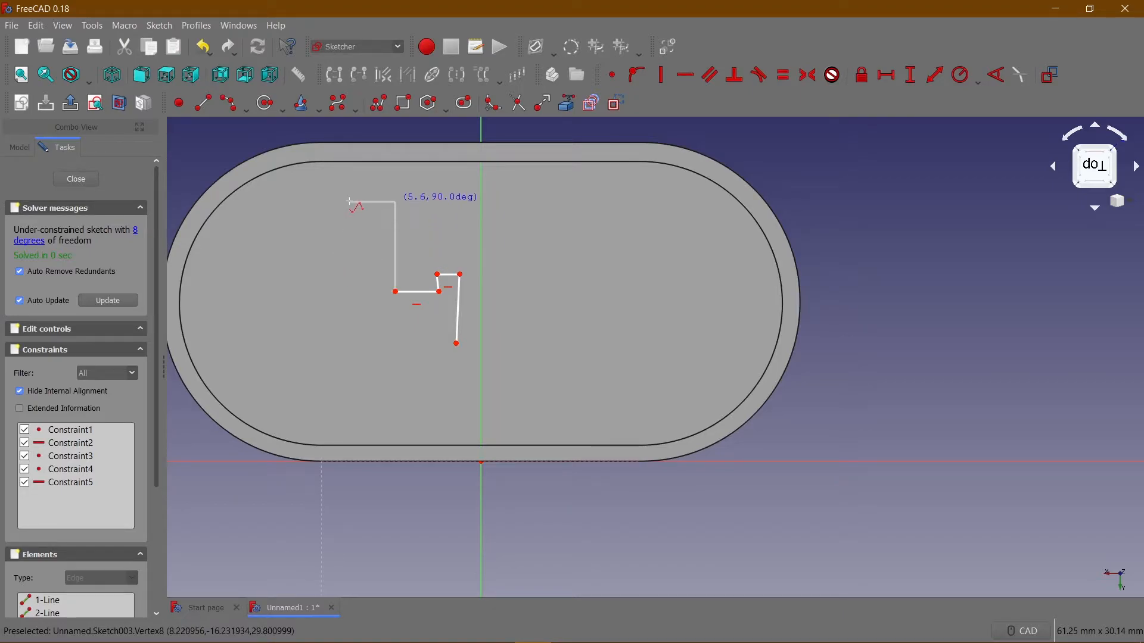
key(m)
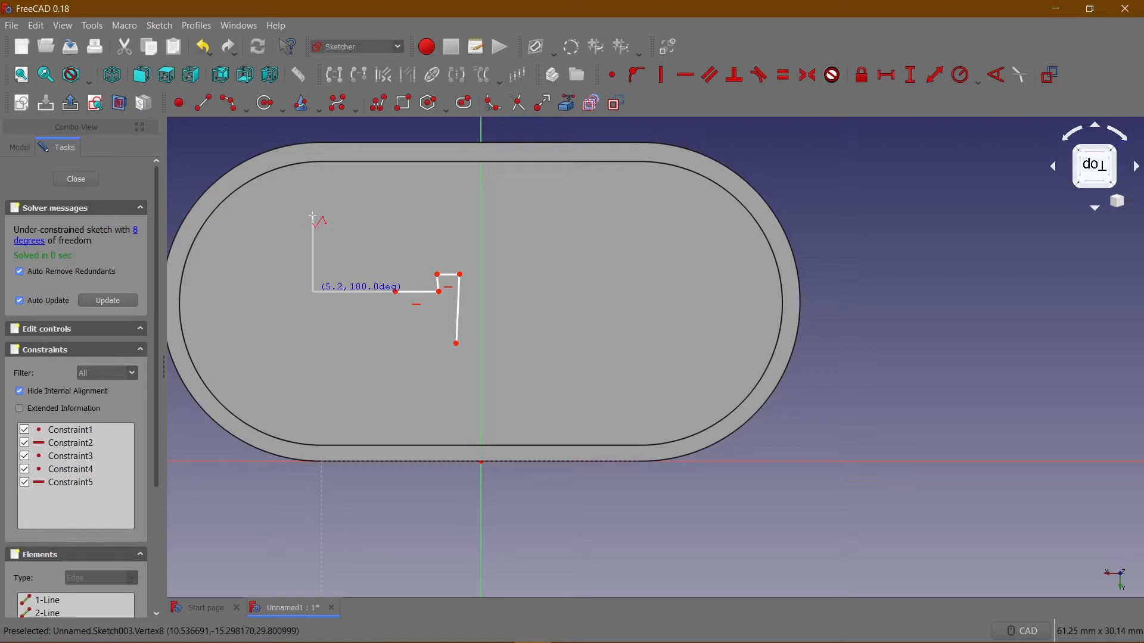
key(m)
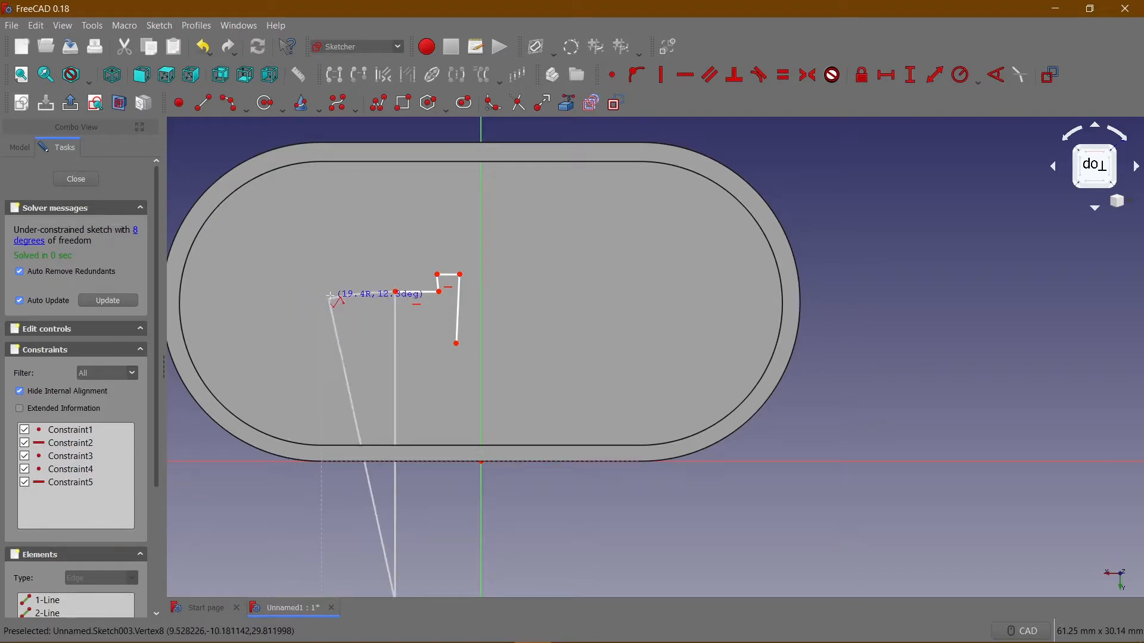
click(393, 367)
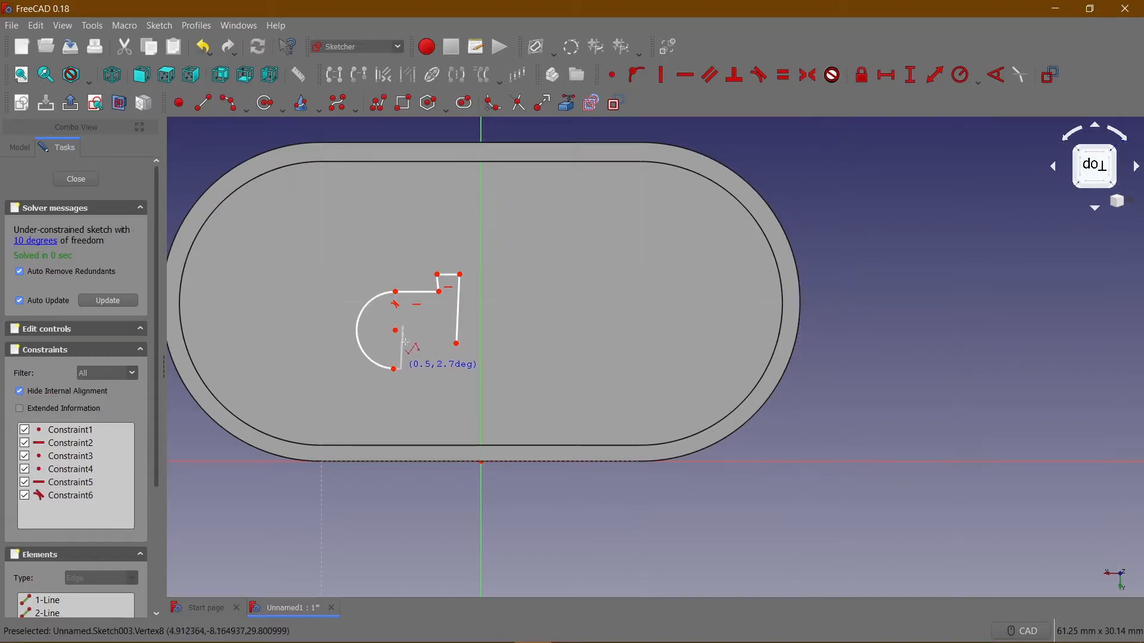
Finish the polyline with a line right from the arc's lower end, a short downward step, a short line right and a closing upright segment.
click(432, 373)
click(432, 395)
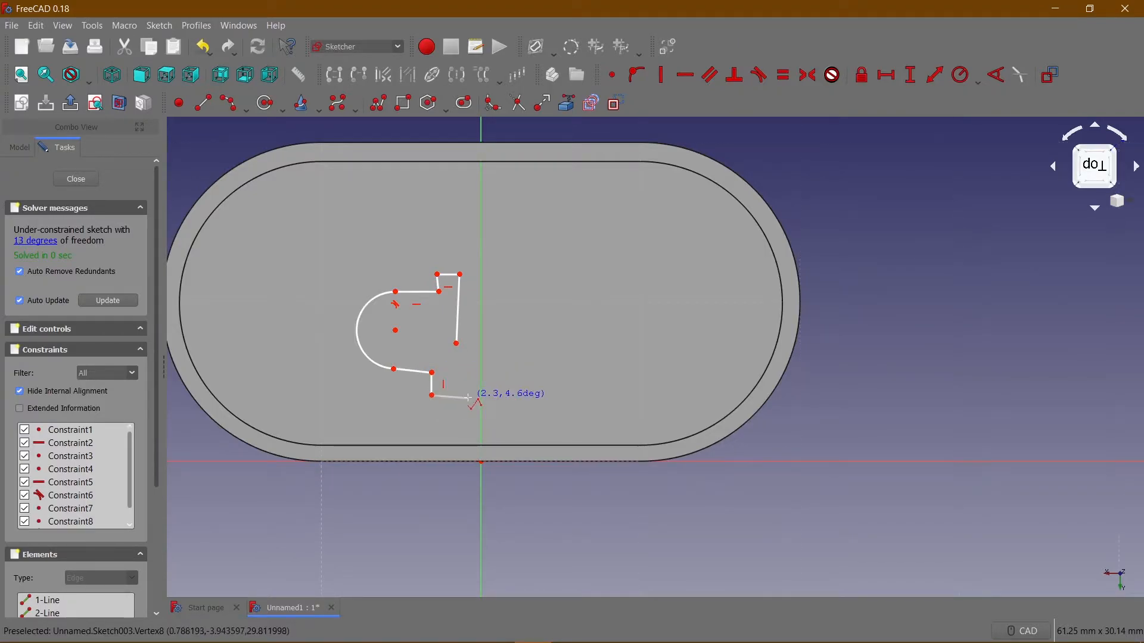
click(460, 397)
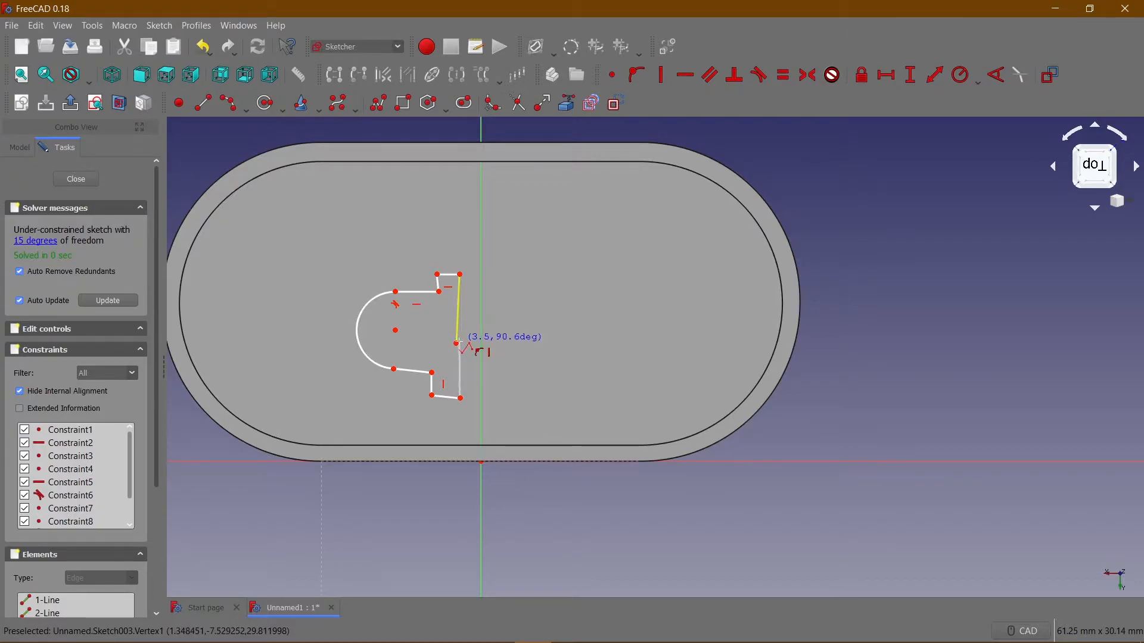
click(458, 344)
key(Escape)
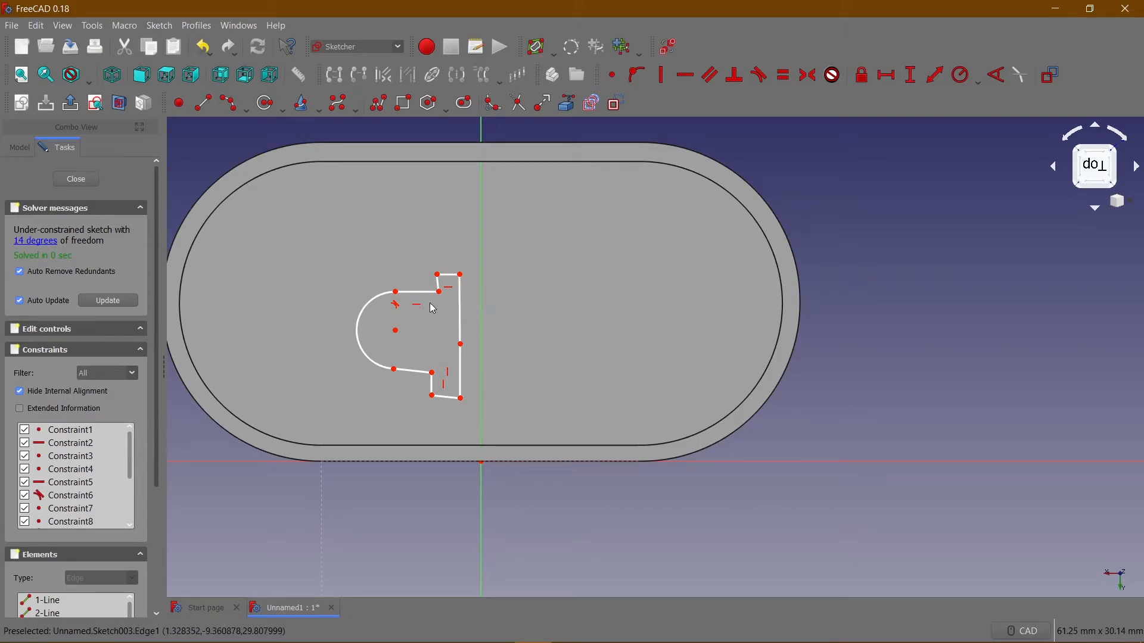
Constrain the short upper step line between the profile's two upper horizontal lines to be vertical.
scroll(411, 309, up, 2)
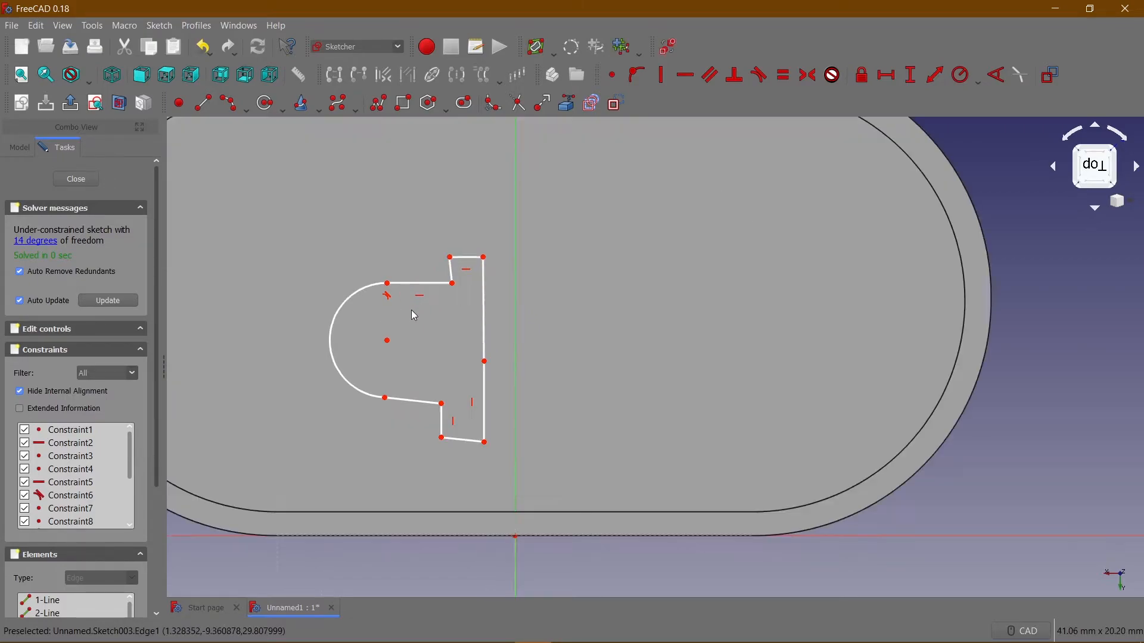
click(451, 271)
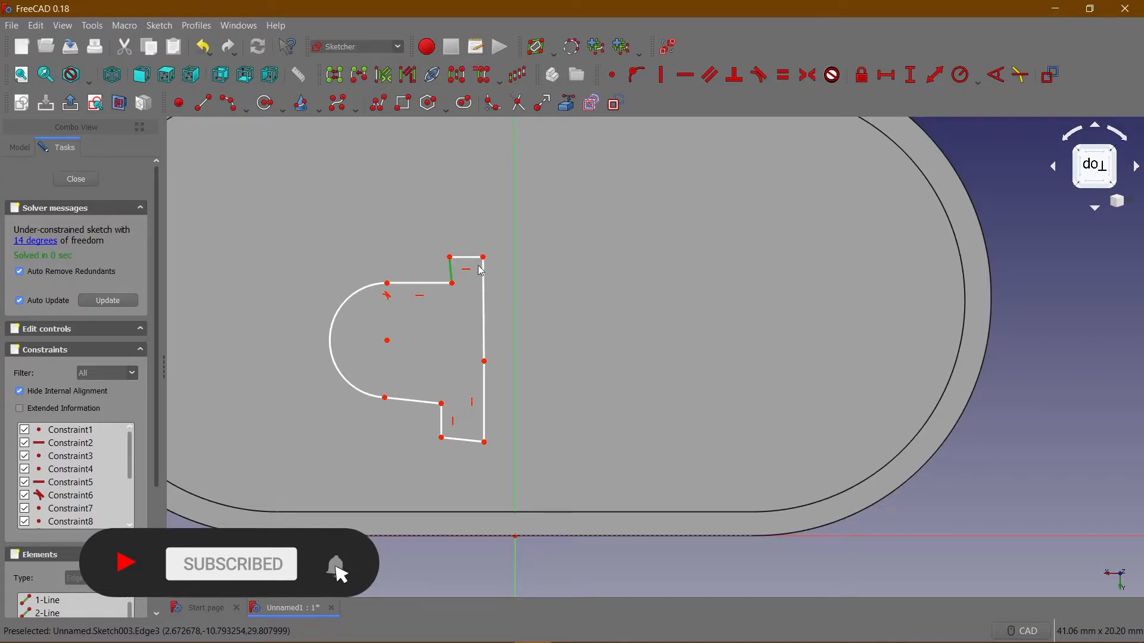
click(666, 75)
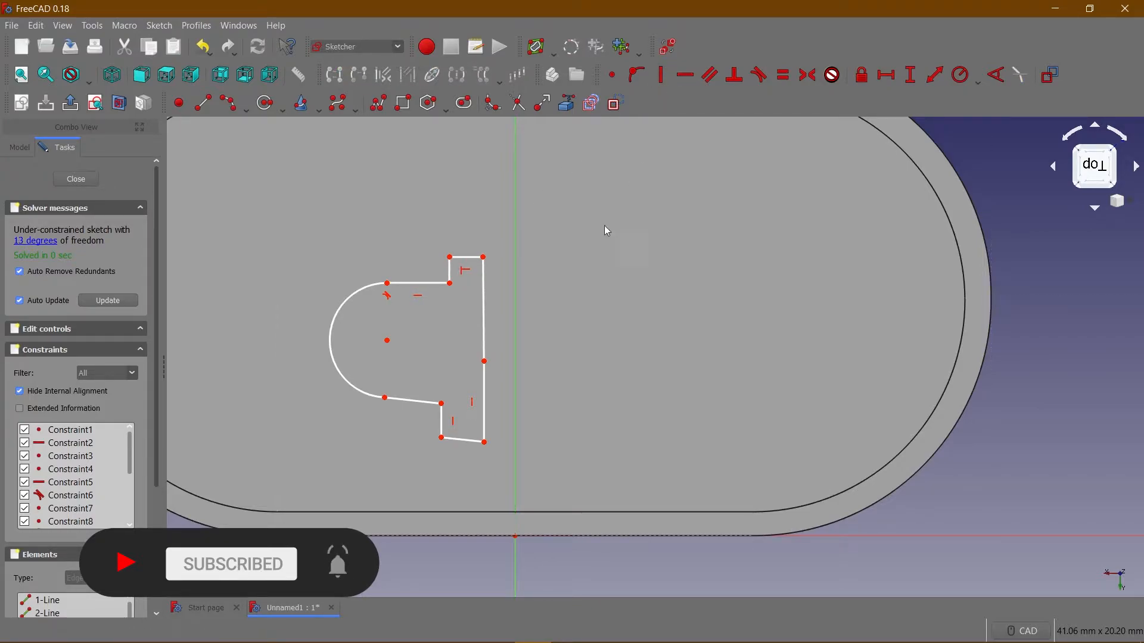
Try to apply a vertical constraint to both segments of the profile's long upright side at once.
click(483, 305)
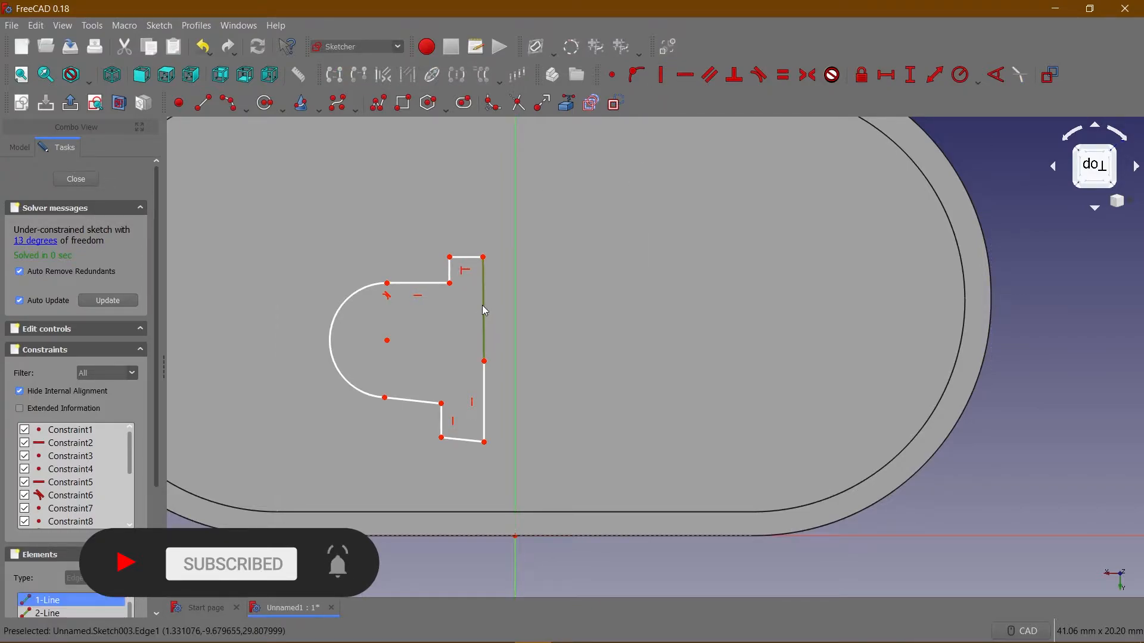
click(485, 384)
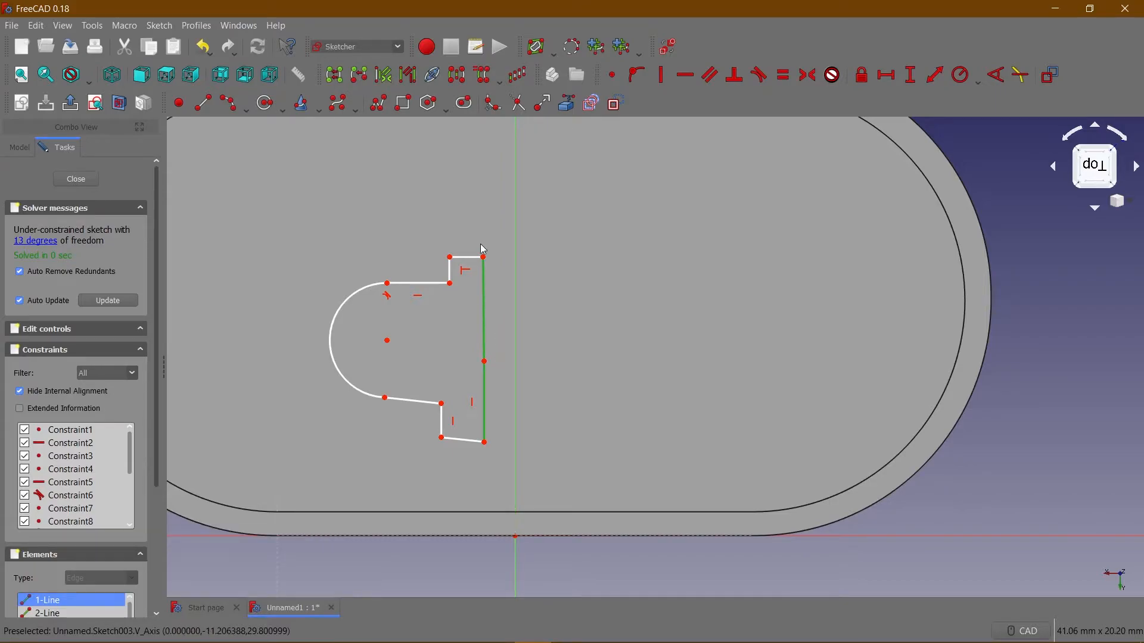
click(661, 75)
click(670, 347)
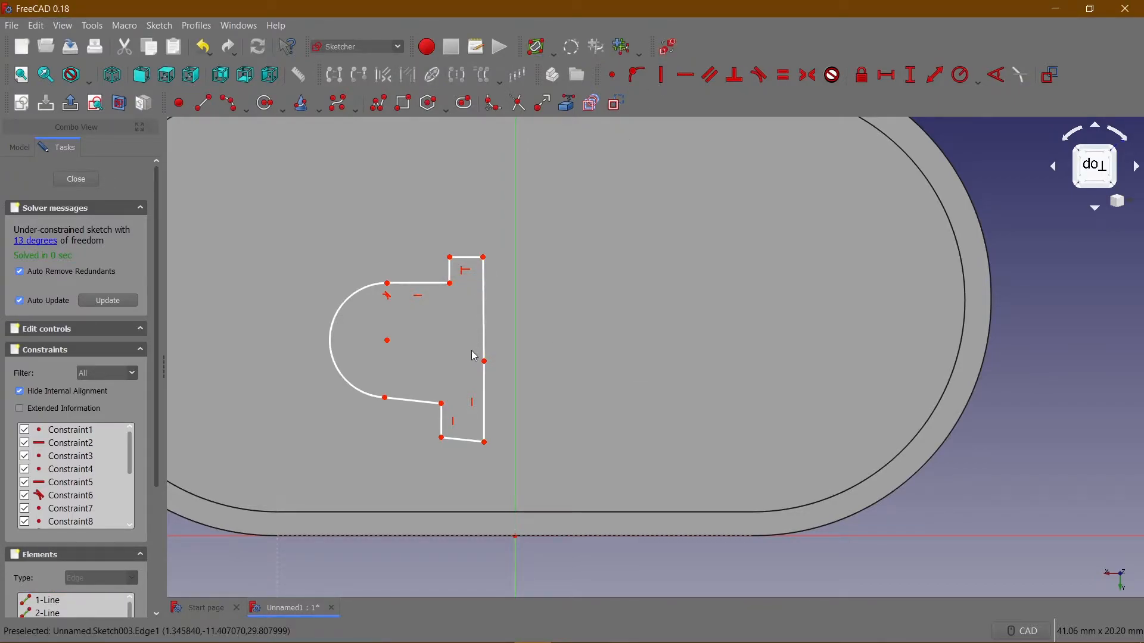
Constrain the short bottom line and the lower line meeting the arc to be horizontal.
click(464, 443)
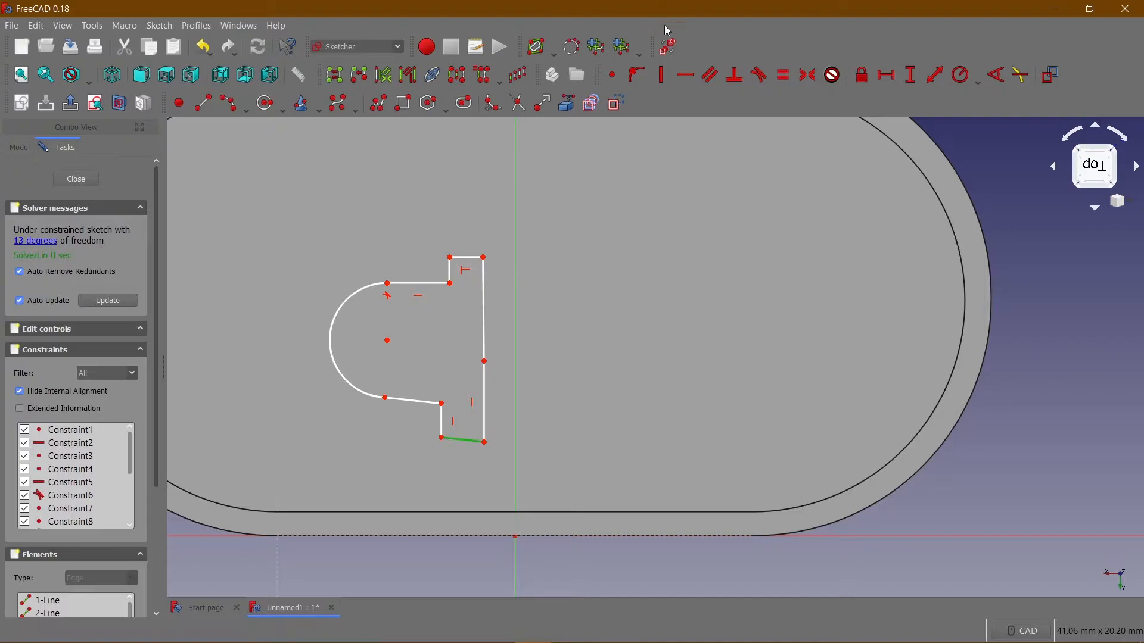
click(685, 75)
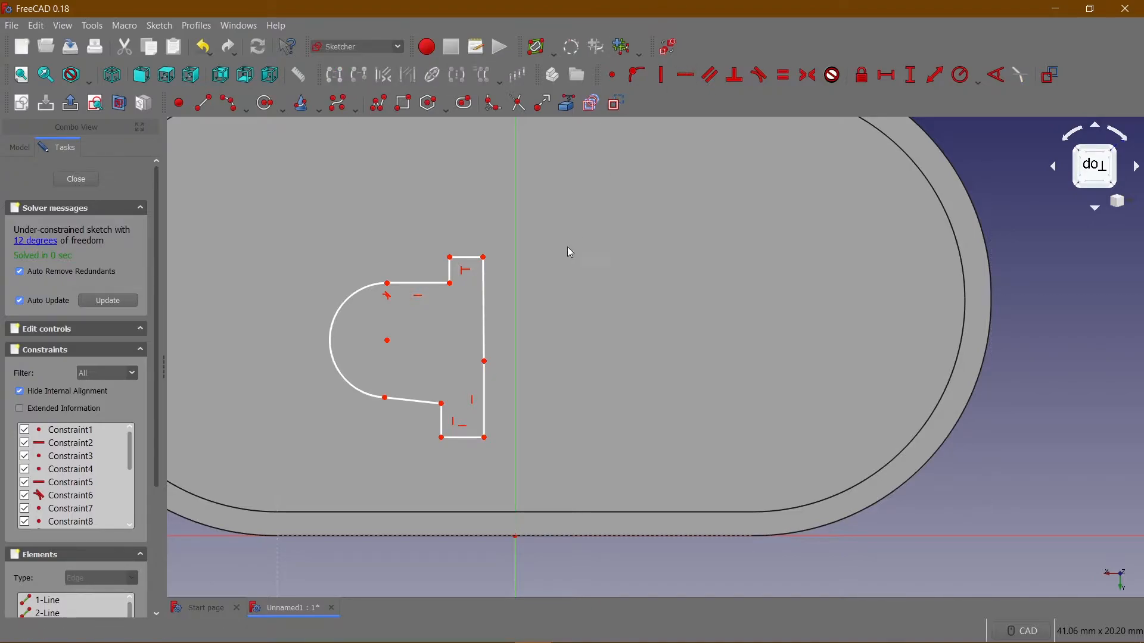
click(414, 404)
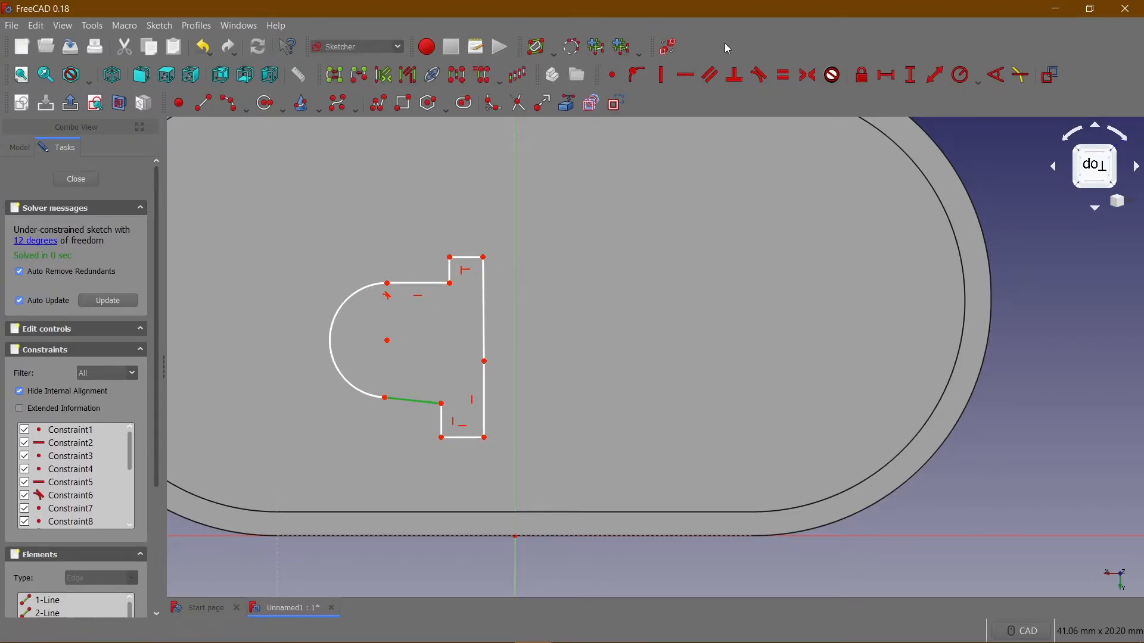
click(686, 74)
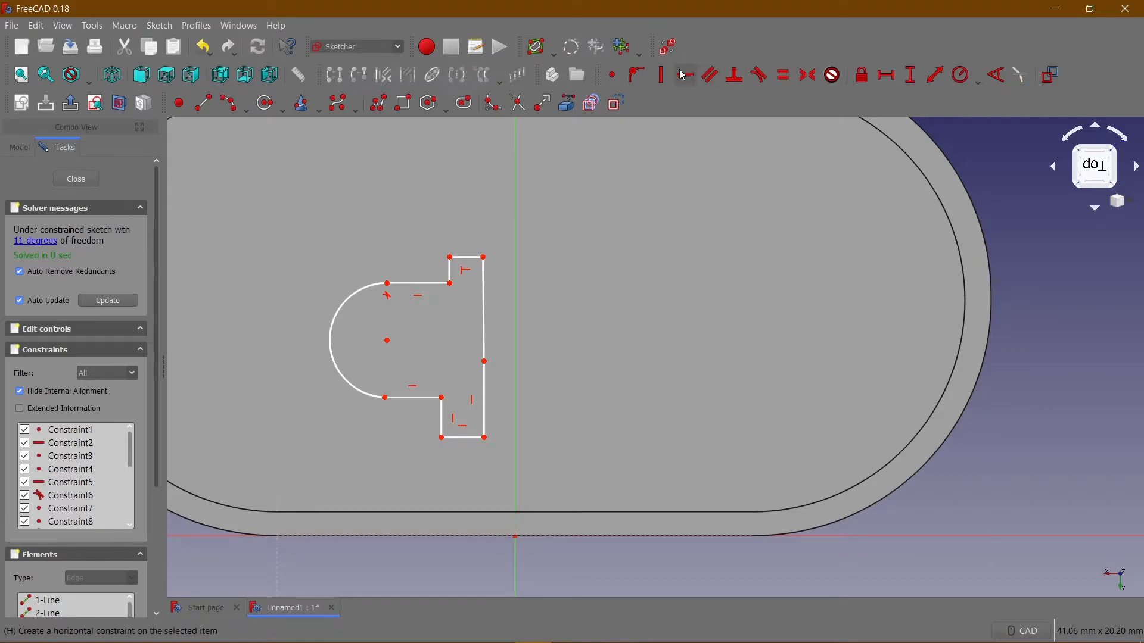
Constrain the half-circle arc's radius to 2.5 mm.
click(361, 298)
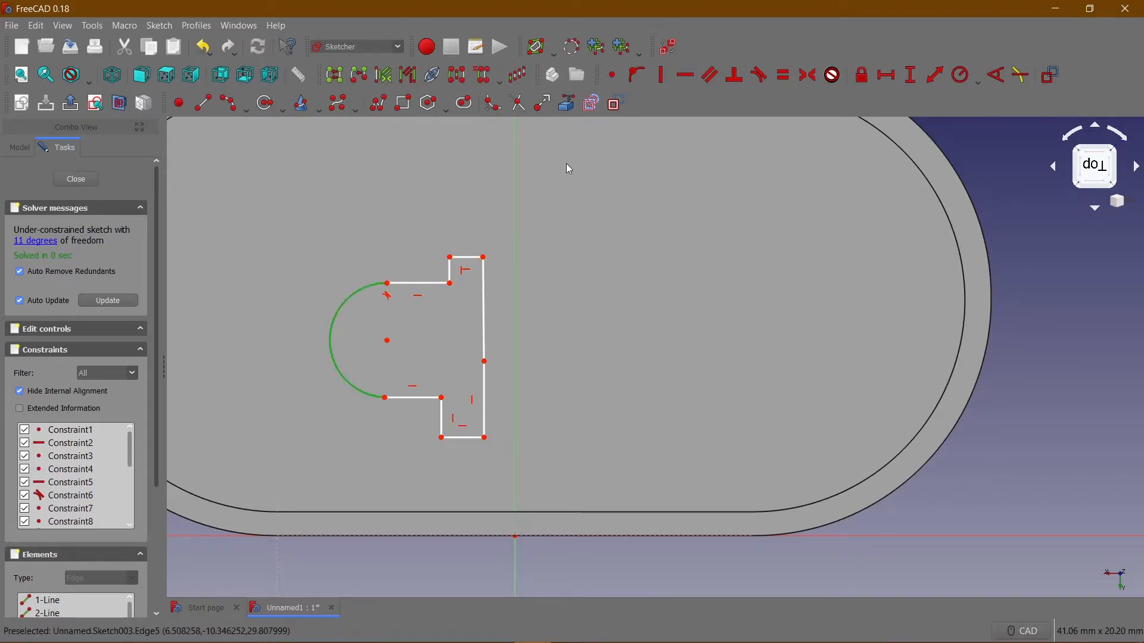
click(955, 74)
text(2.5)
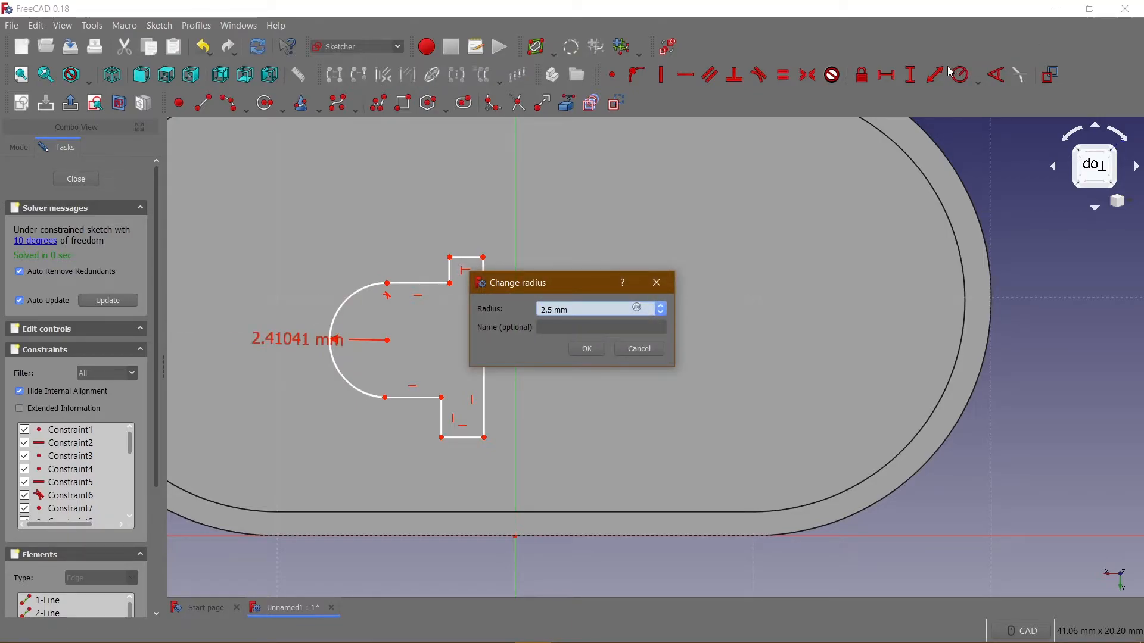
key(Return)
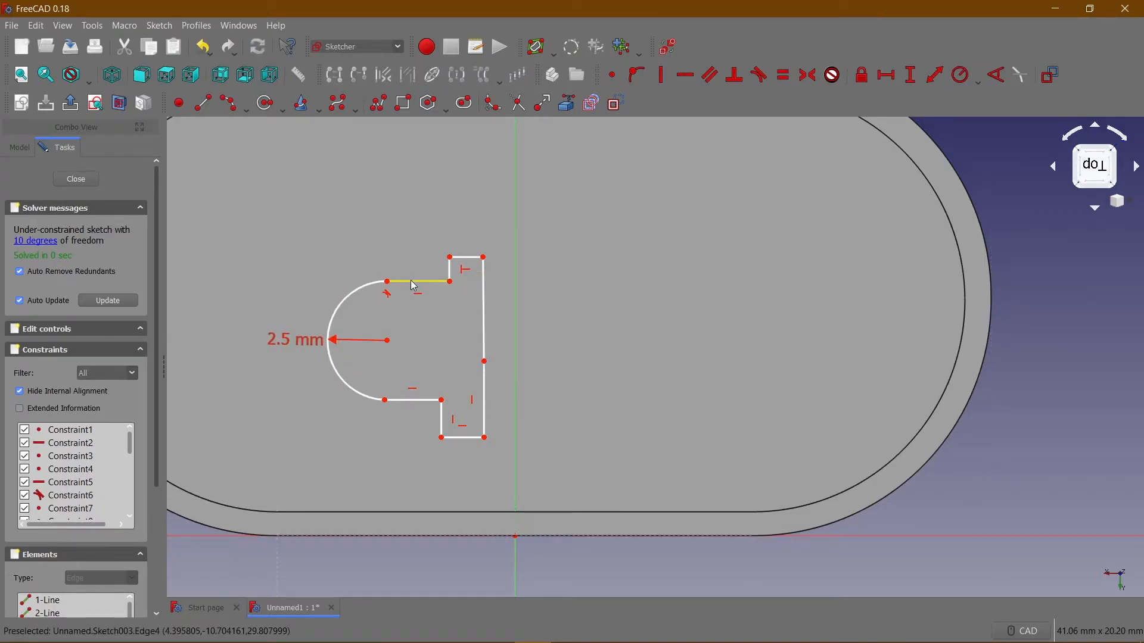
Apply equal-length constraints between the upper and lower counterparts of the arc-side horizontal lines, the short steps and the short end lines.
click(411, 282)
click(409, 401)
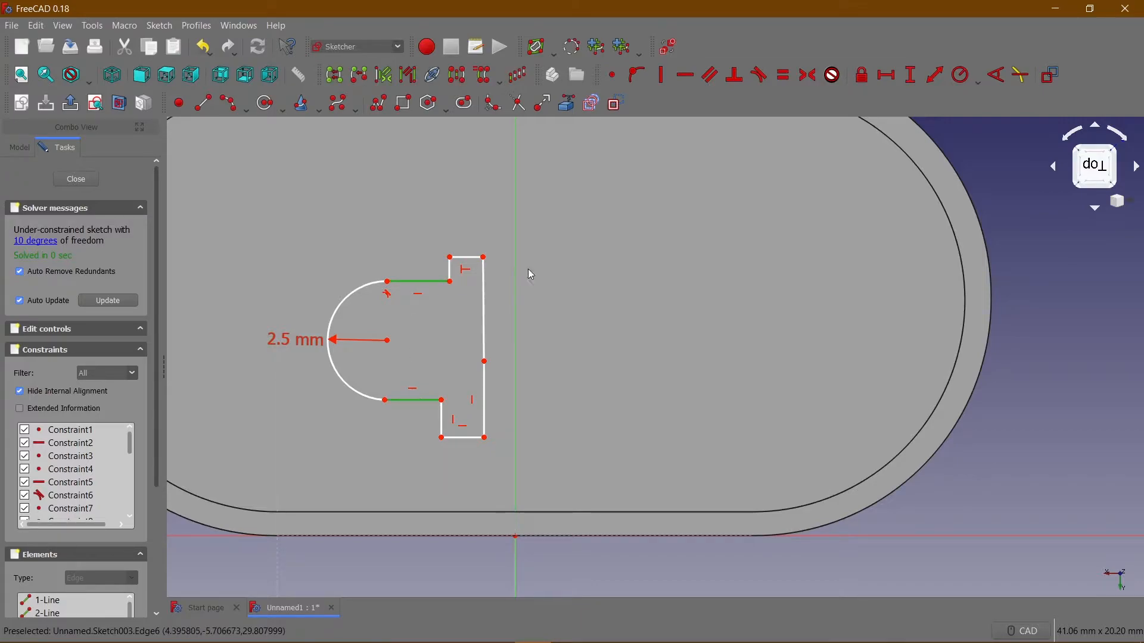
click(785, 76)
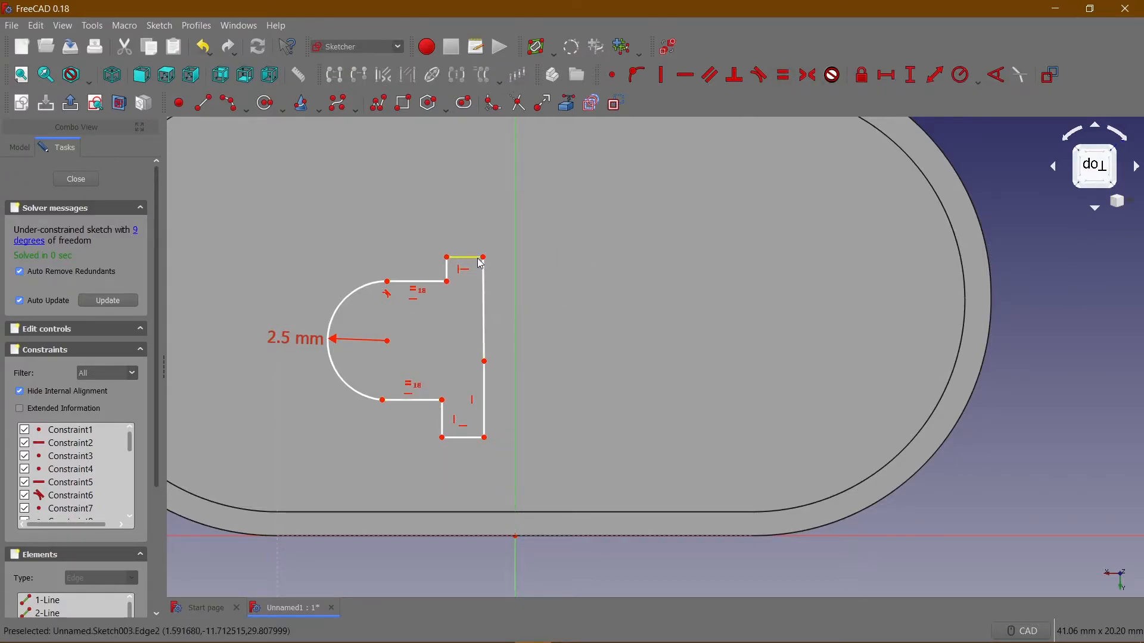
click(451, 270)
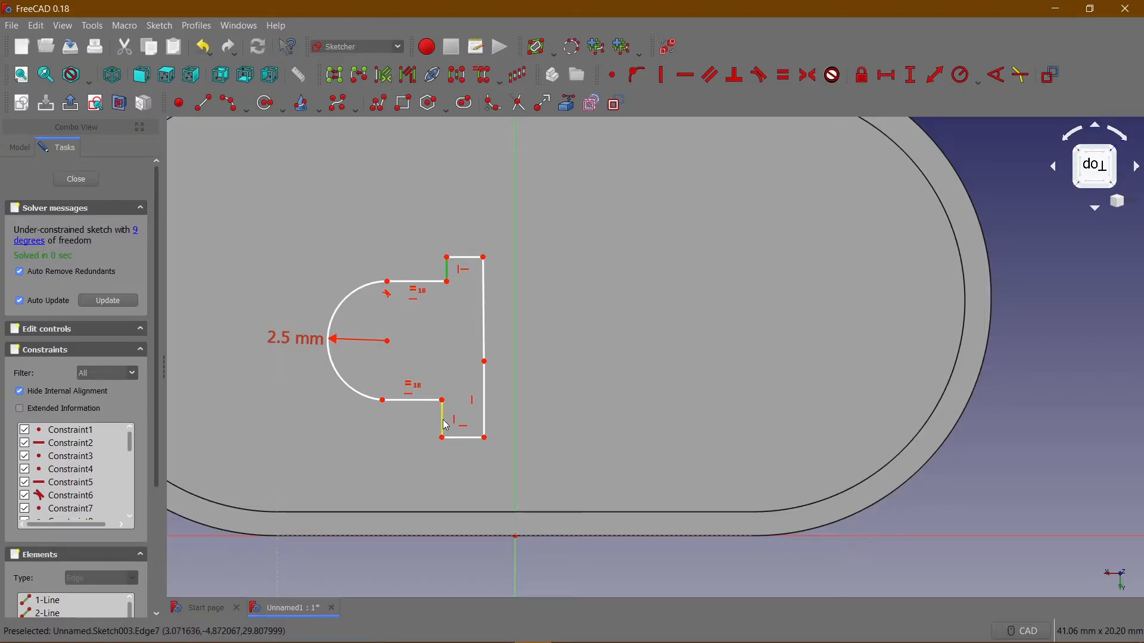
click(787, 84)
click(465, 256)
click(466, 438)
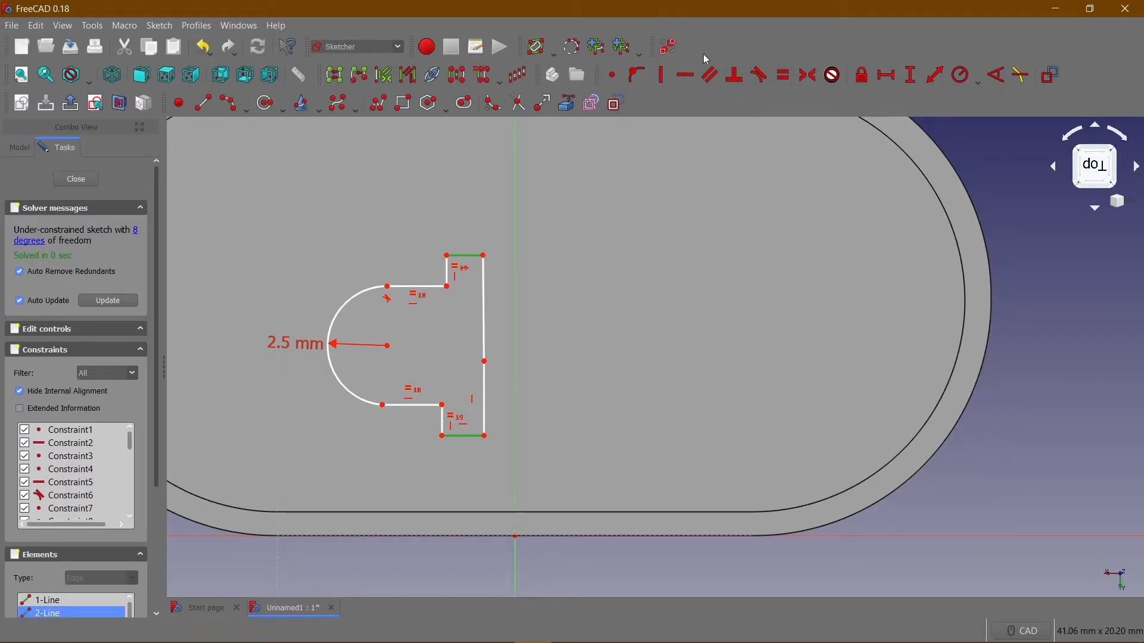
click(783, 75)
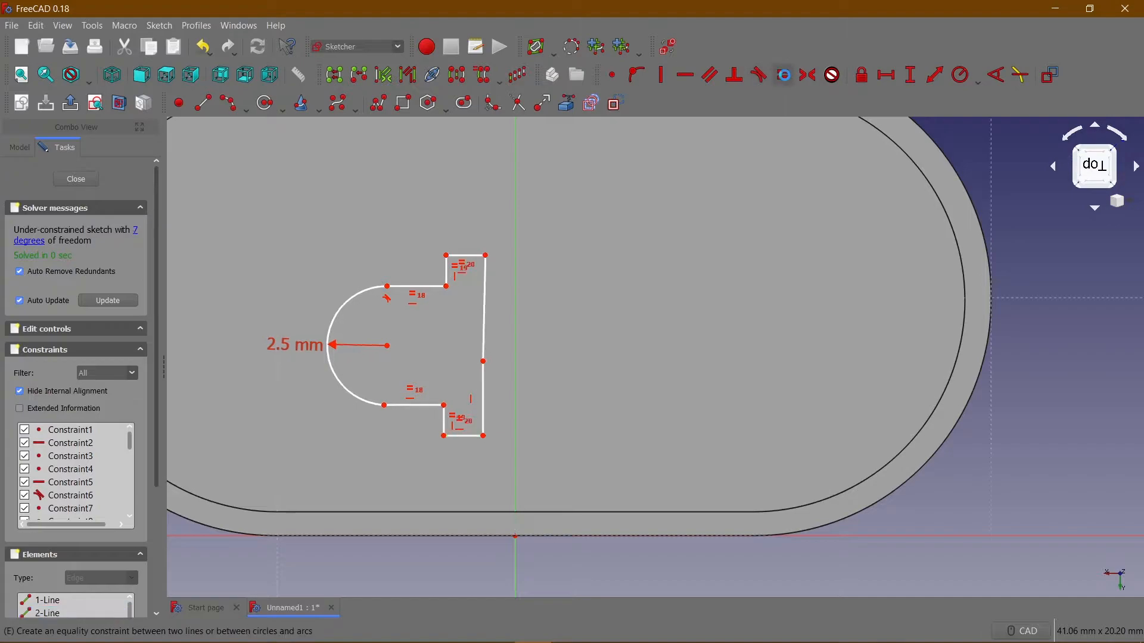
Make the upper segment of the long upright side vertical and equal in length to the lower segment.
click(483, 310)
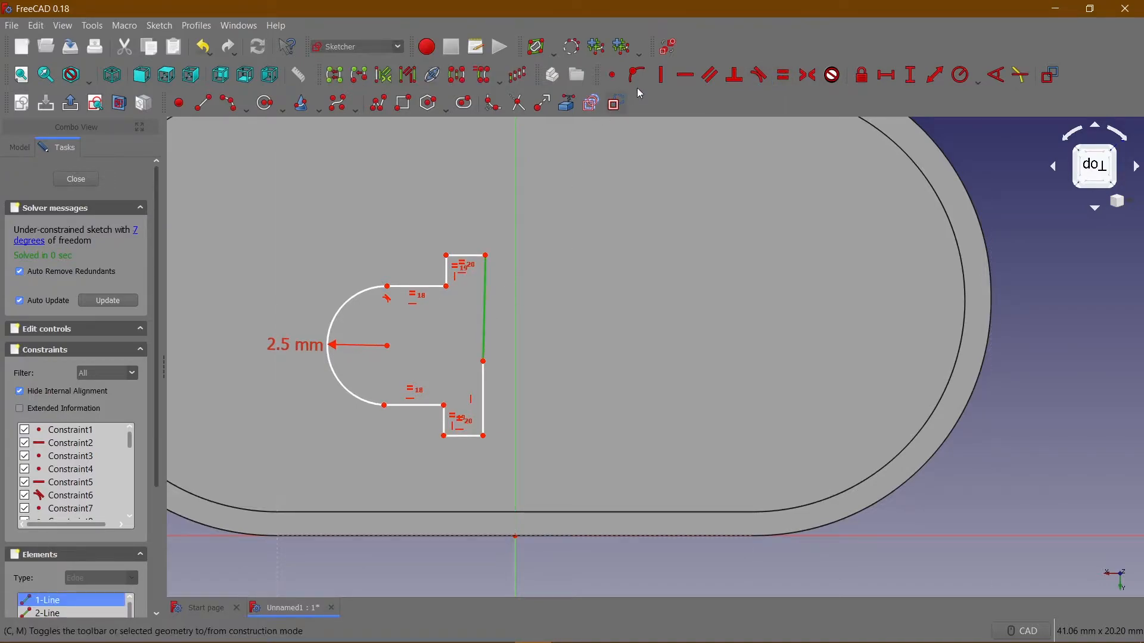
click(666, 78)
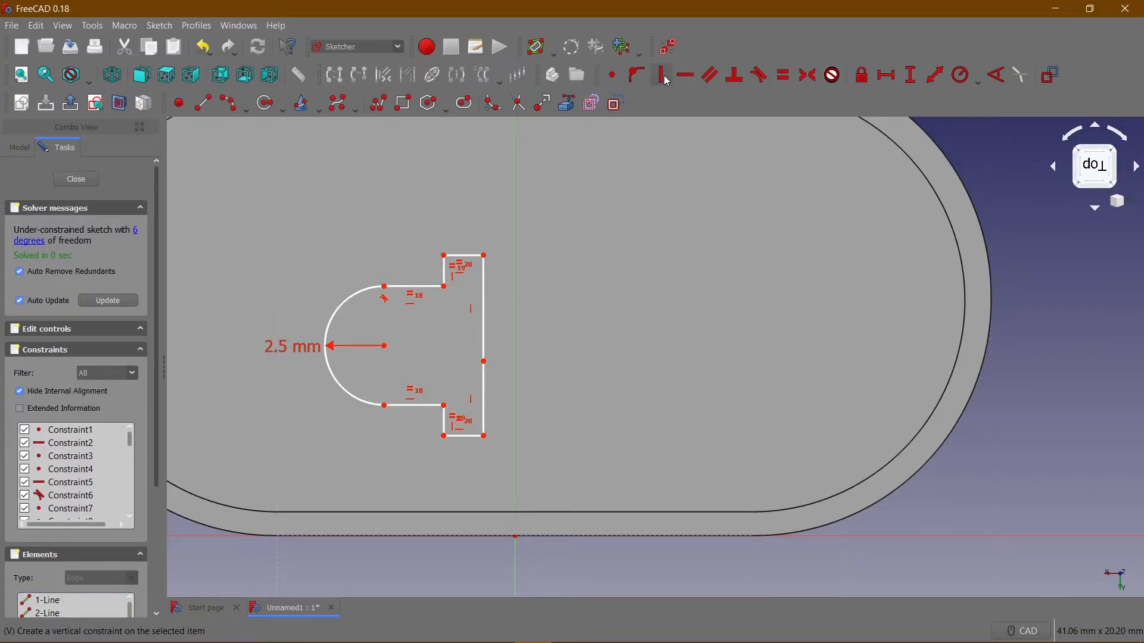
click(485, 320)
click(485, 397)
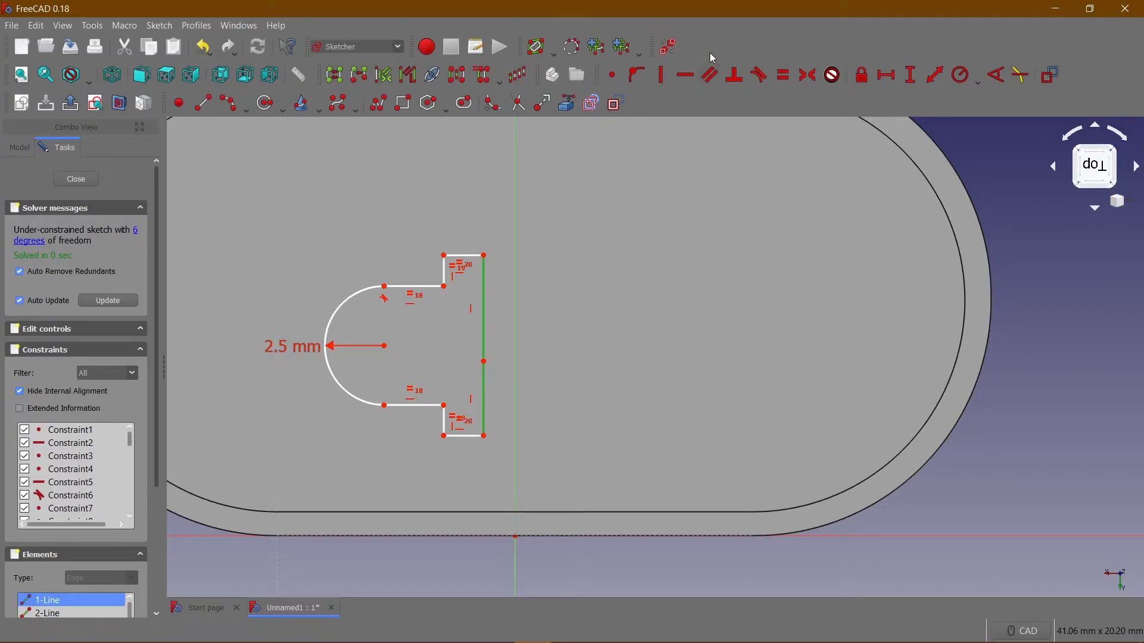
click(785, 80)
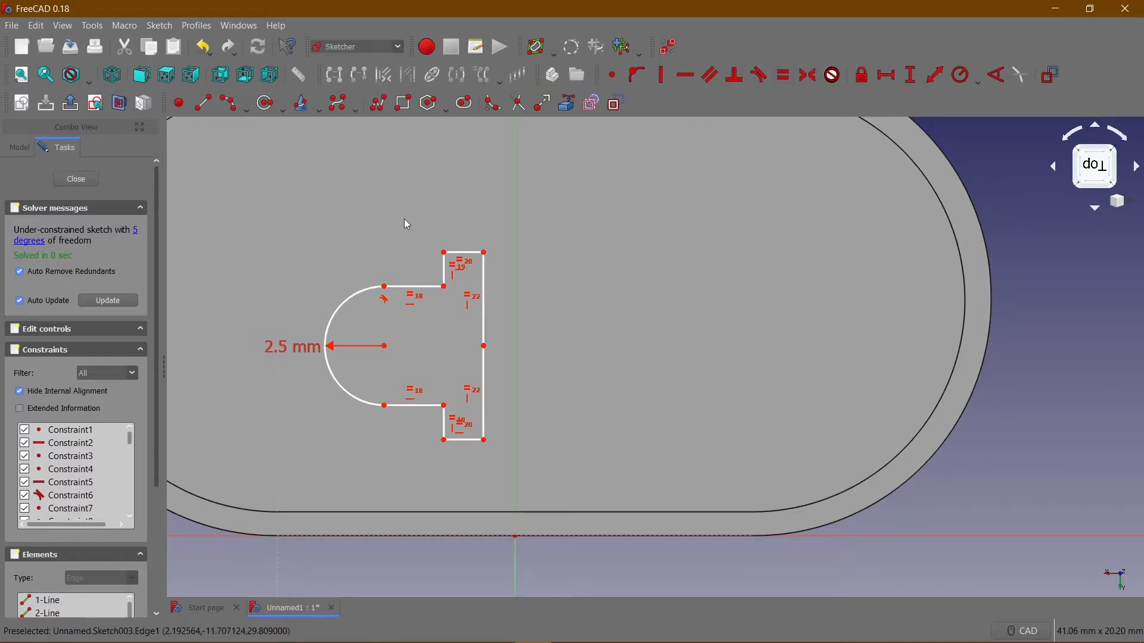
Set the upper arc-side line's horizontal length to 2.5 mm and place its dimension label clear of the profile on the left.
click(414, 287)
click(885, 75)
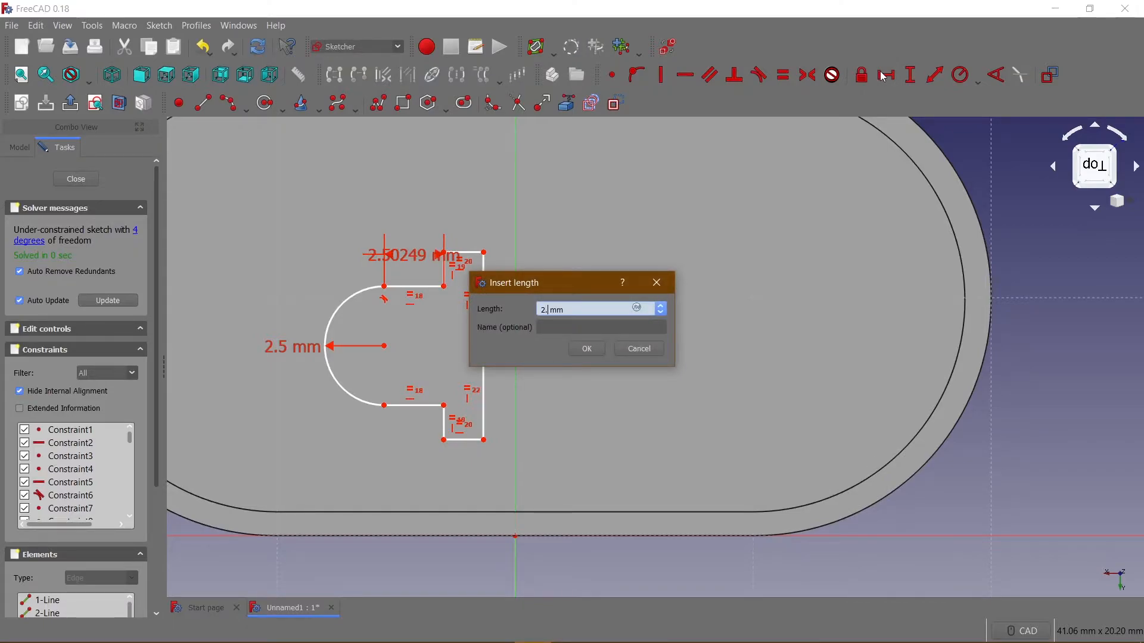
key(Return)
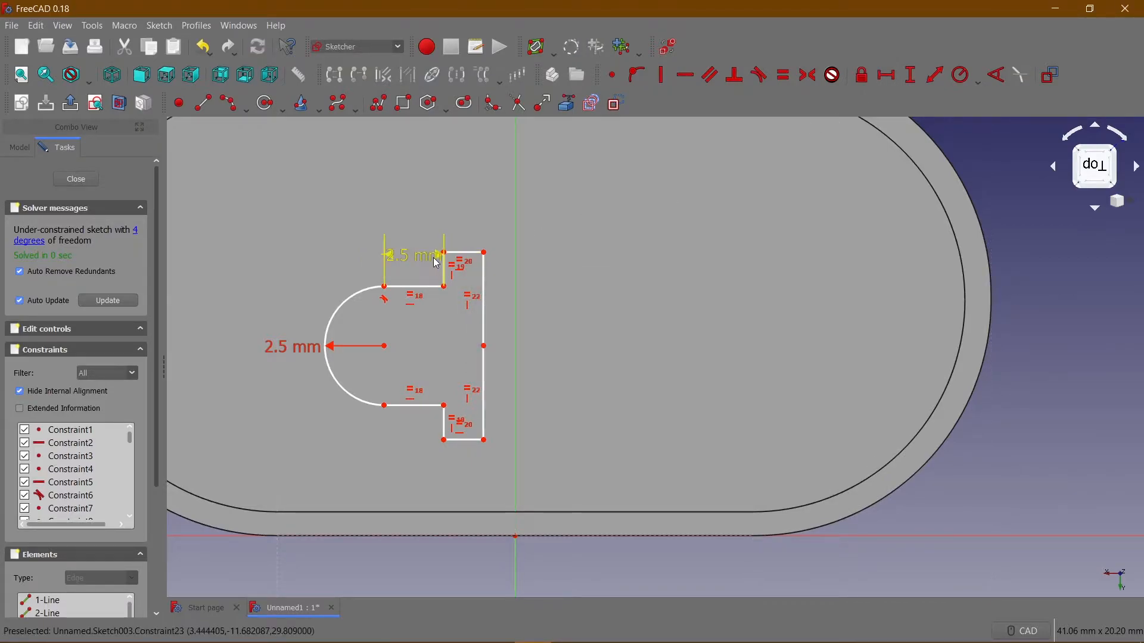
drag(429, 258, 295, 248)
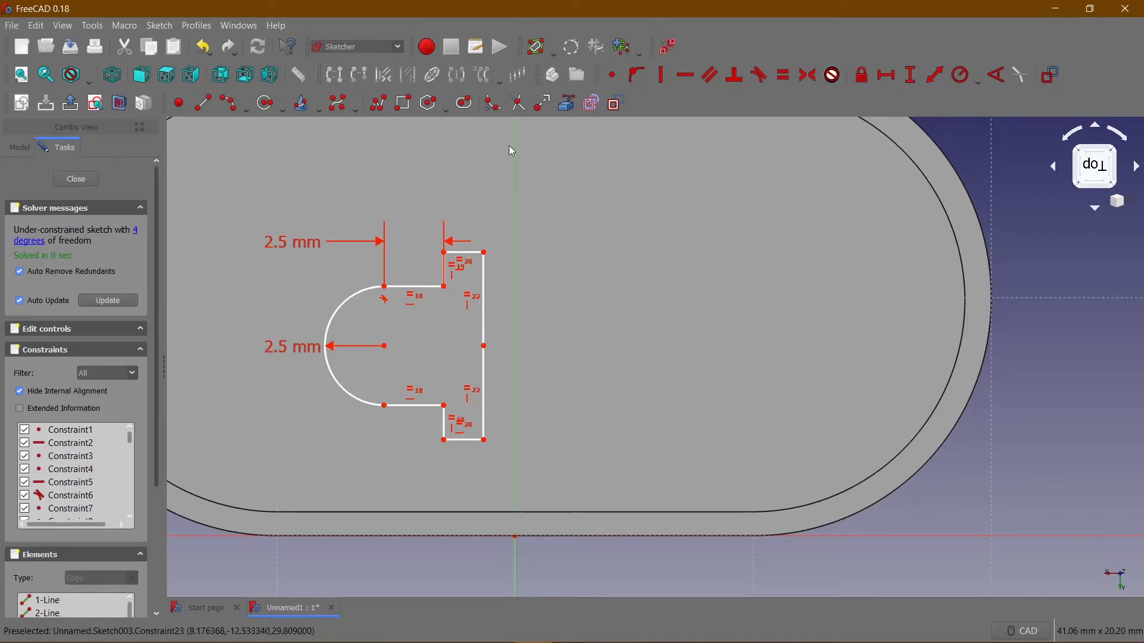
Switch the constraint display to the other virtual space and back.
click(668, 47)
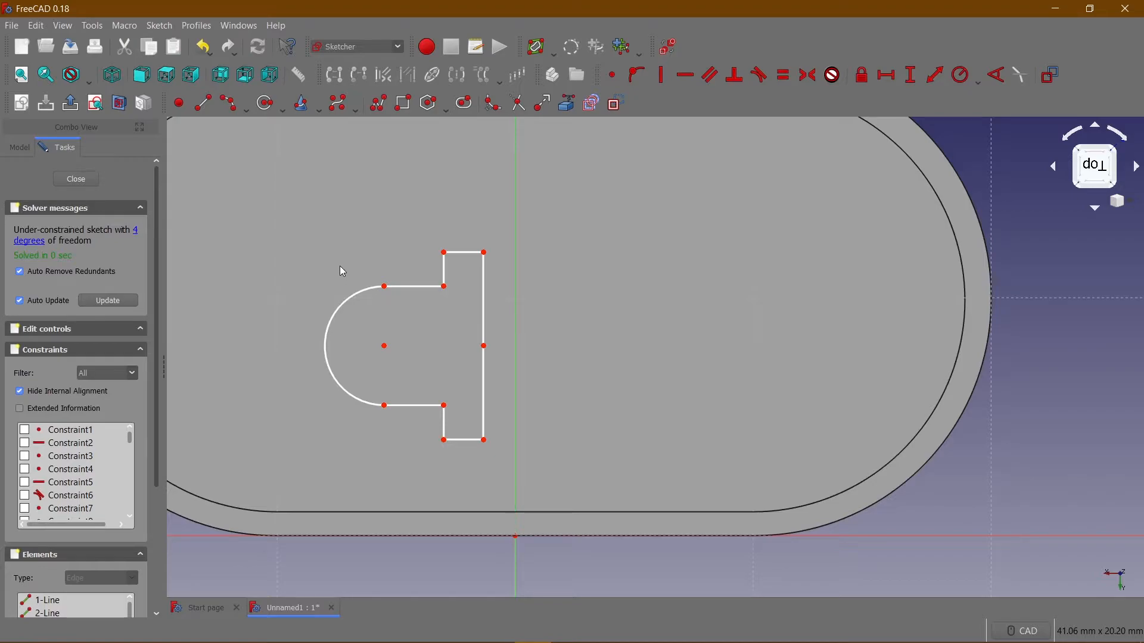
click(670, 52)
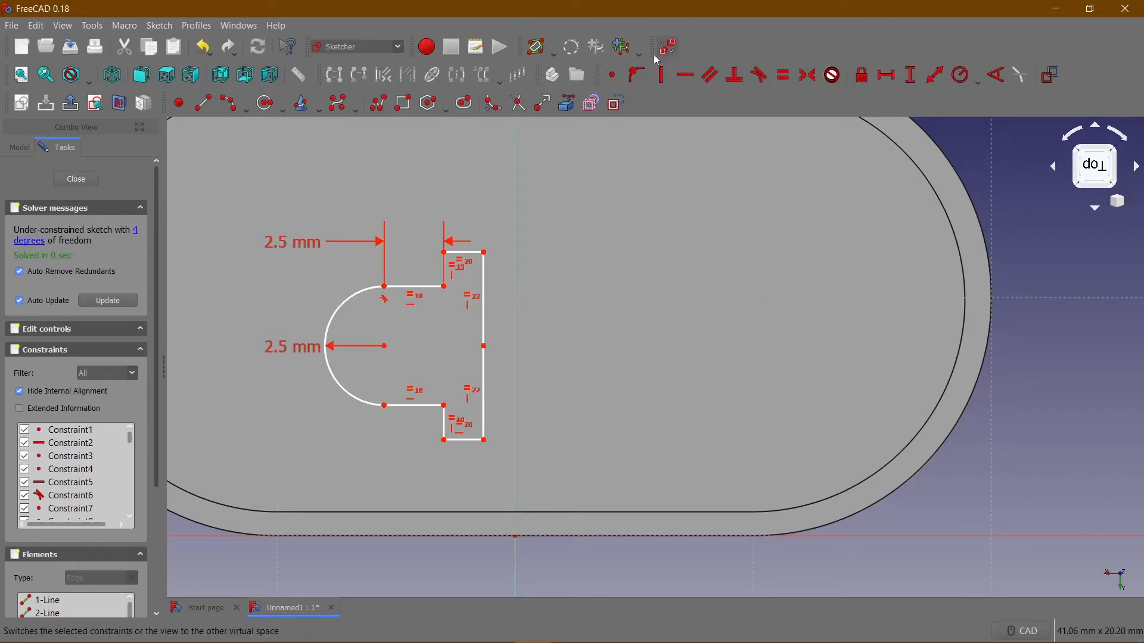
Set the horizontal length of the profile's short top line to 1 mm.
click(471, 261)
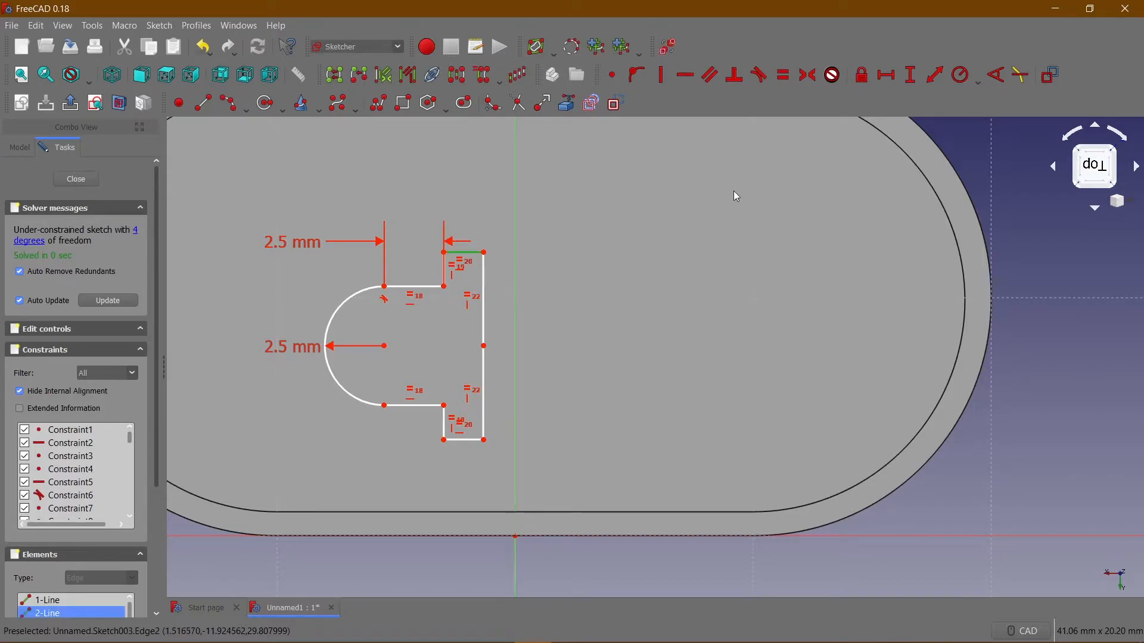
click(892, 84)
text(1)
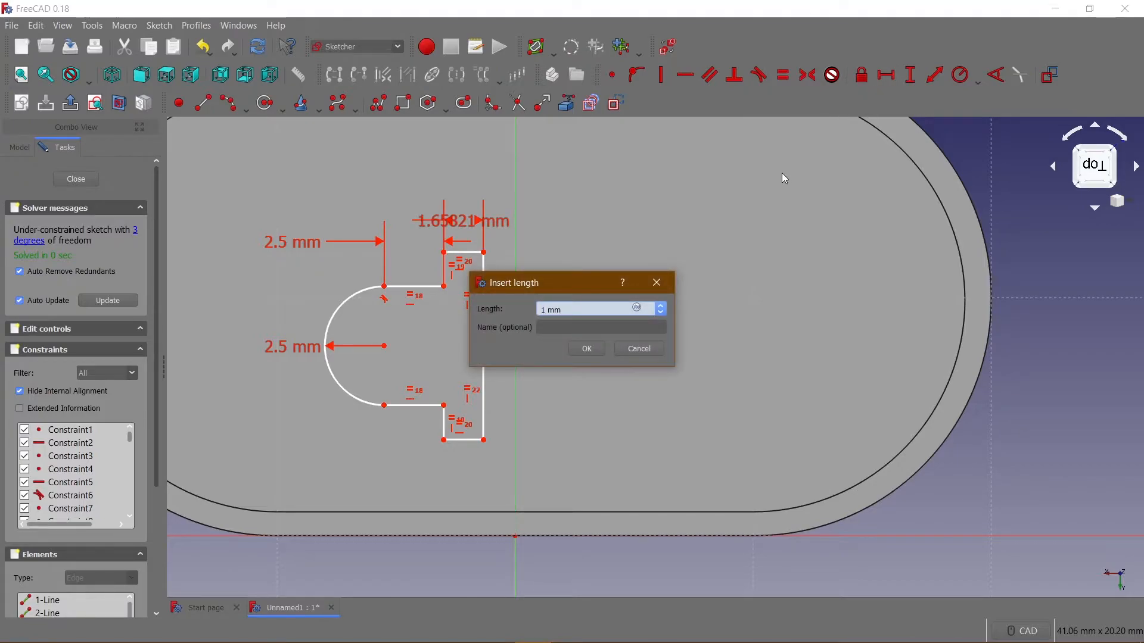
key(Return)
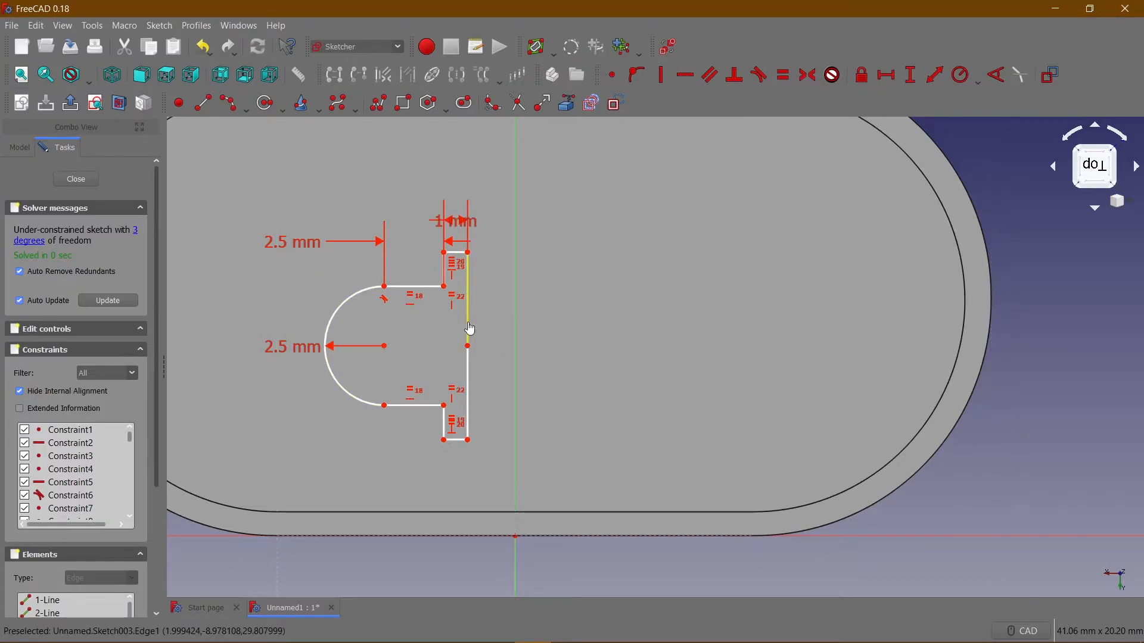
Set the vertical length of the upright side's upper segment to 3 mm.
click(469, 328)
click(905, 77)
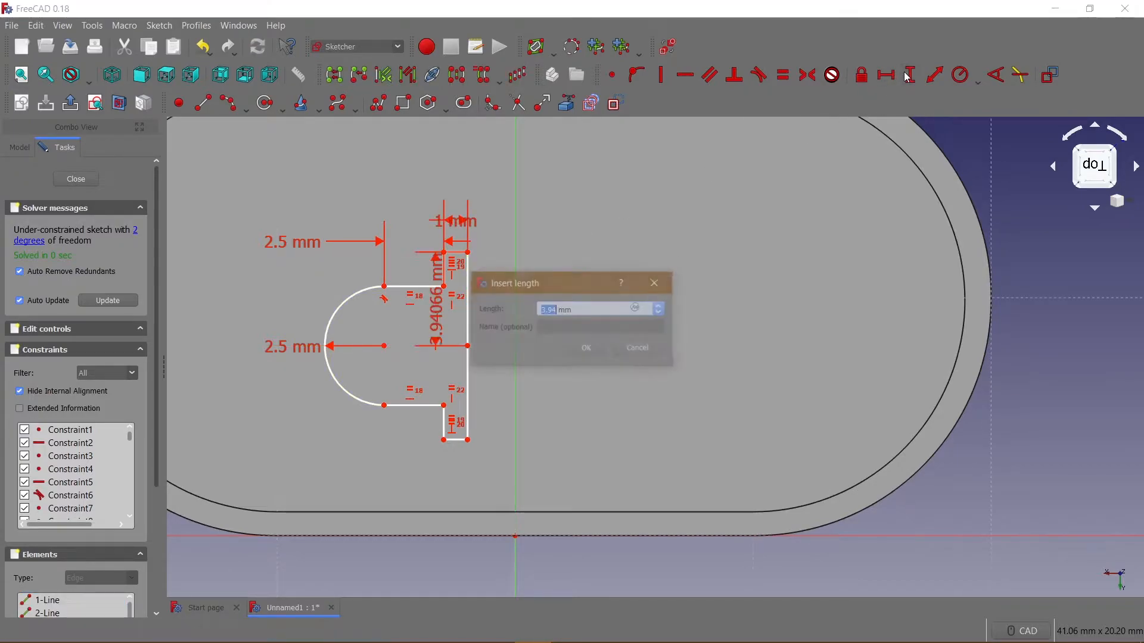
key(Return)
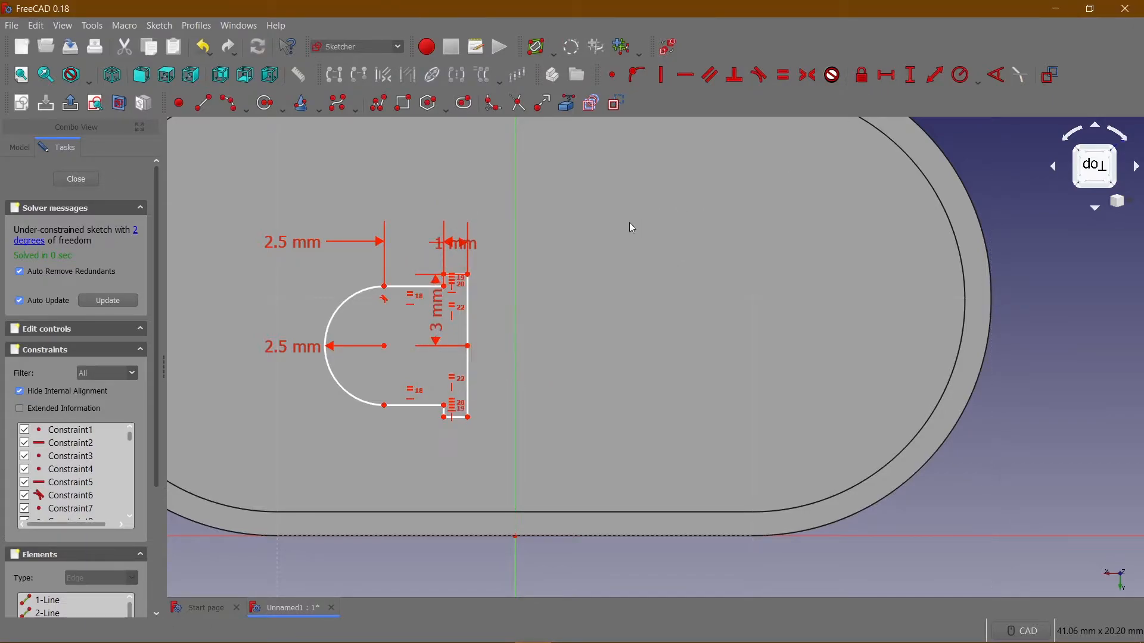
Reposition the profile and place its 1 mm and 3 mm dimension labels clear of the outline.
mouse_move(373, 301)
mouse_down()
mouse_move(380, 223)
mouse_move(497, 229)
mouse_move(499, 186)
mouse_move(462, 146)
mouse_move(487, 138)
mouse_up()
mouse_move(362, 220)
mouse_down()
mouse_move(417, 193)
mouse_move(351, 241)
mouse_move(379, 212)
mouse_up()
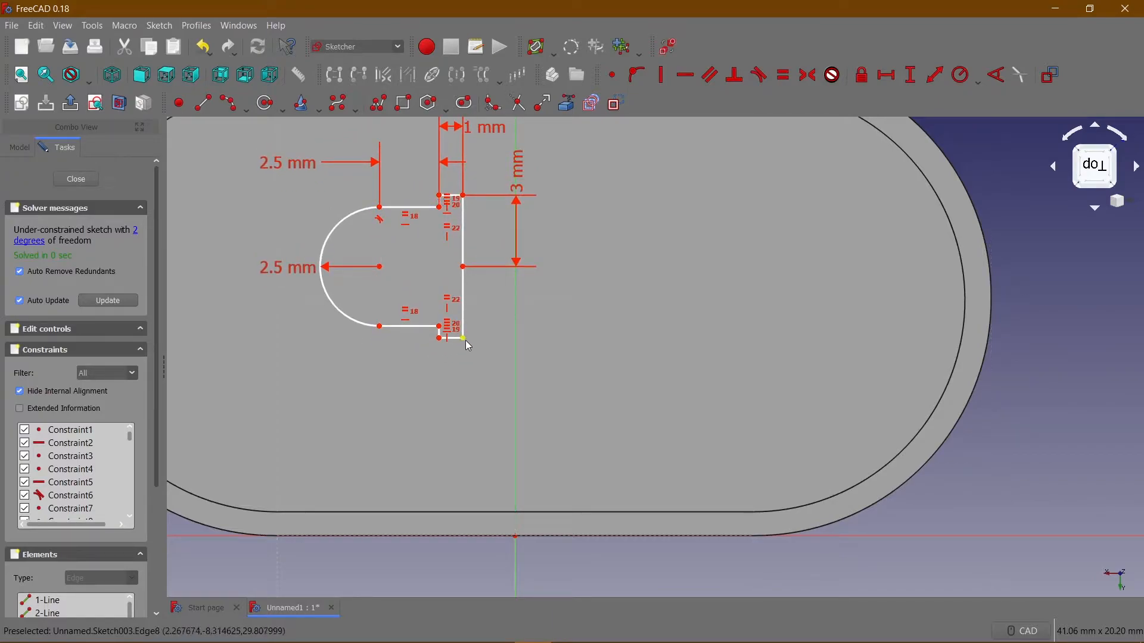
click(463, 339)
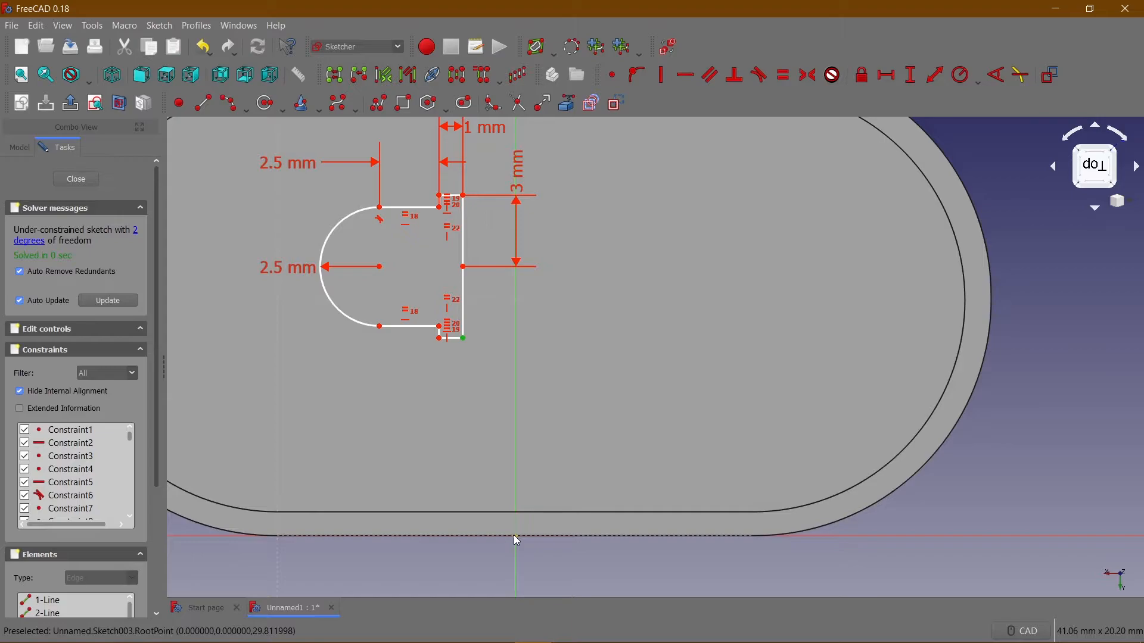
click(515, 536)
click(910, 75)
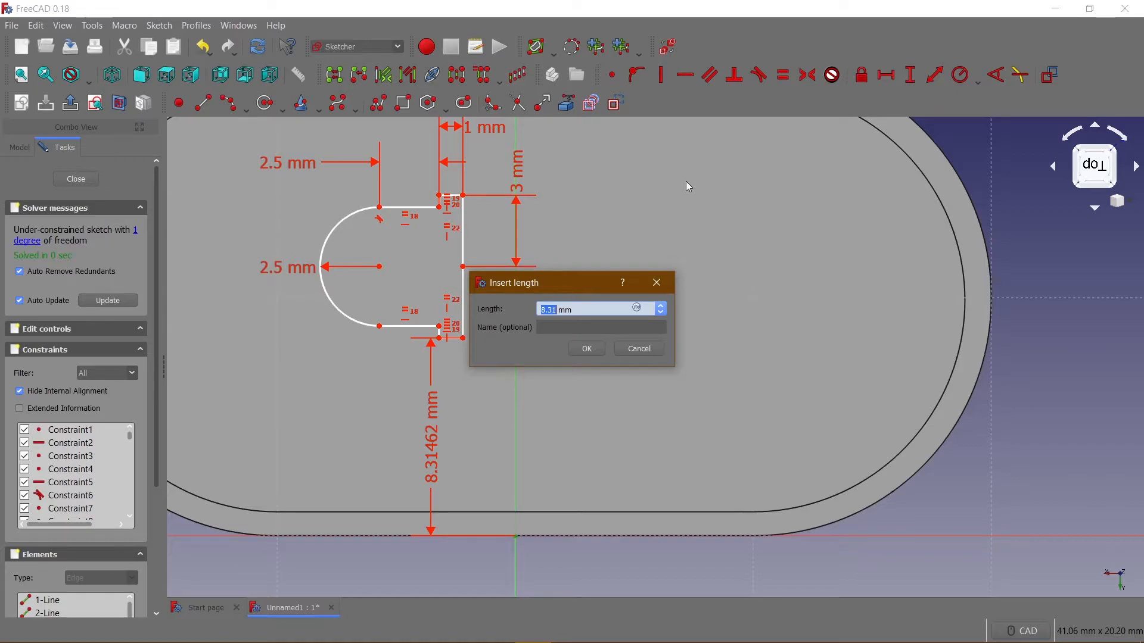
click(640, 348)
Set the vertical distance between the profile's arc centre and the sketch origin to 10 mm.
click(381, 269)
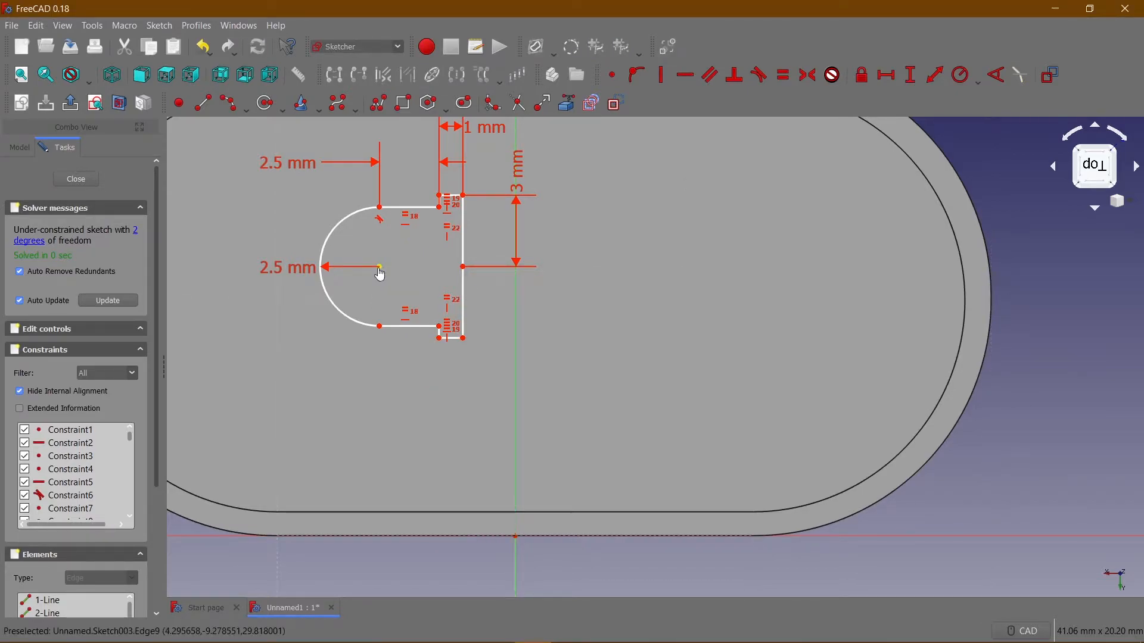
click(517, 536)
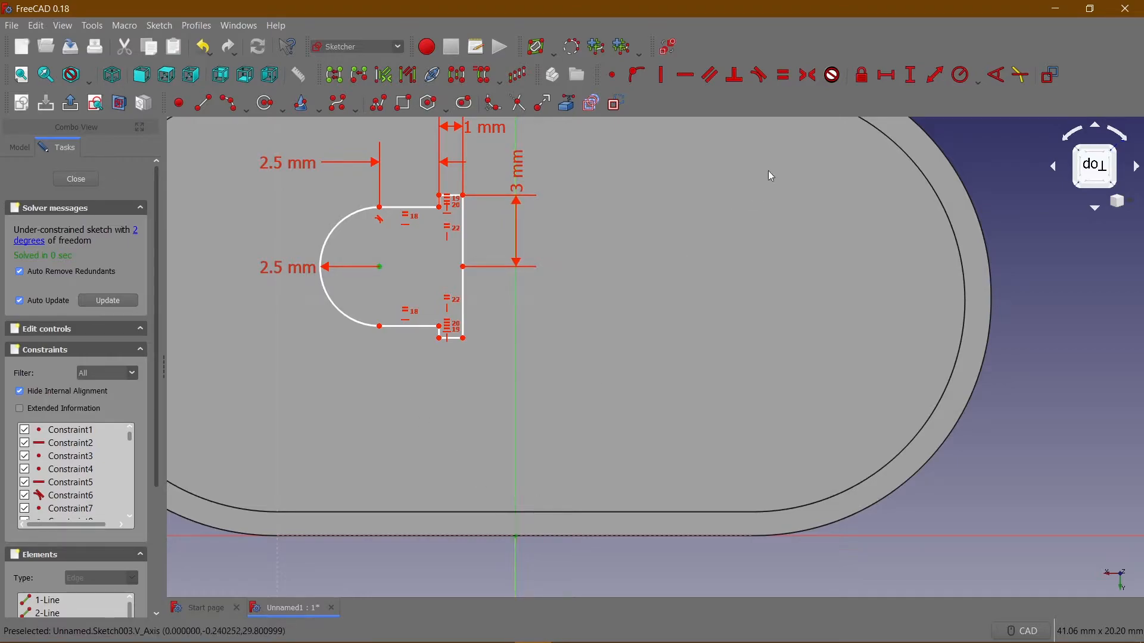
click(910, 75)
text(10)
key(Return)
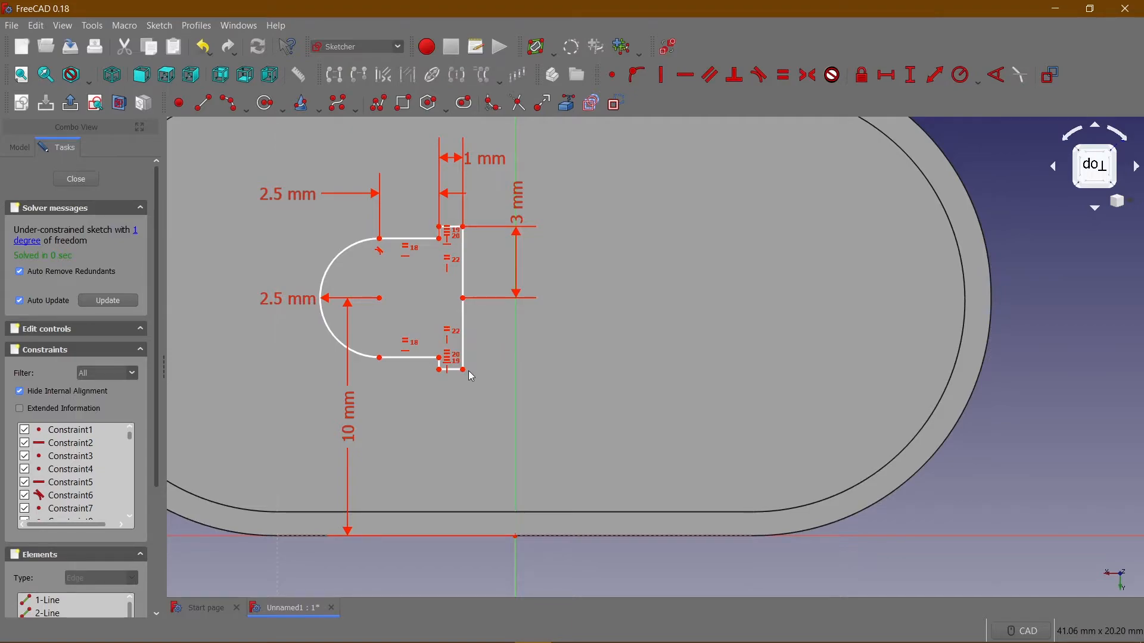
Set the horizontal distance between the lower corner of the profile's upright side and the sketch origin to 4 mm.
click(464, 371)
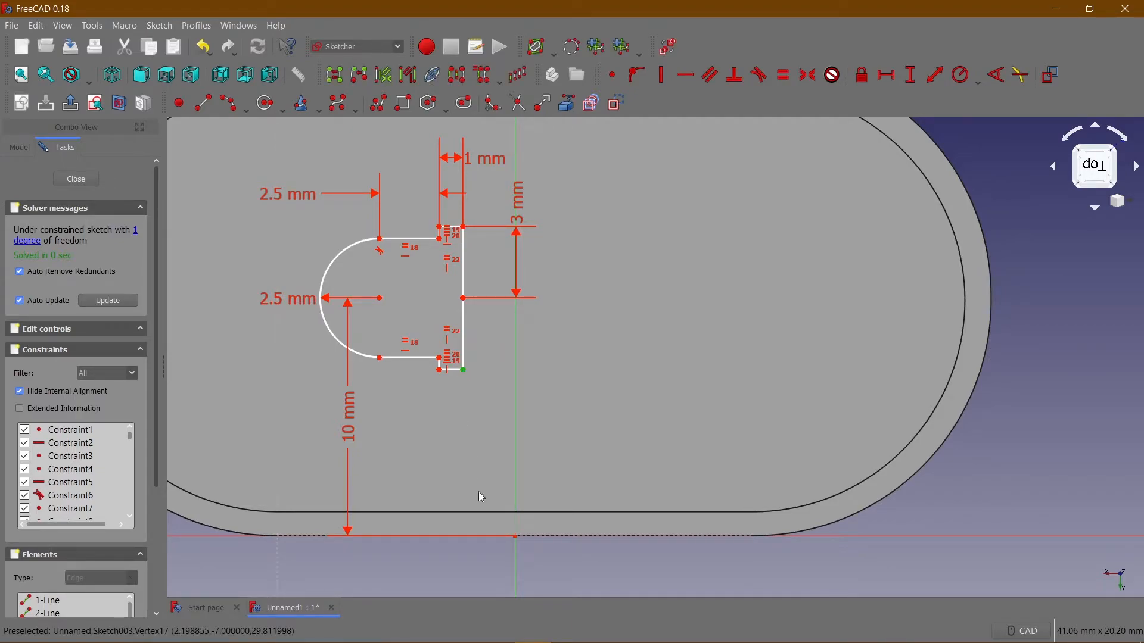
click(516, 537)
click(888, 75)
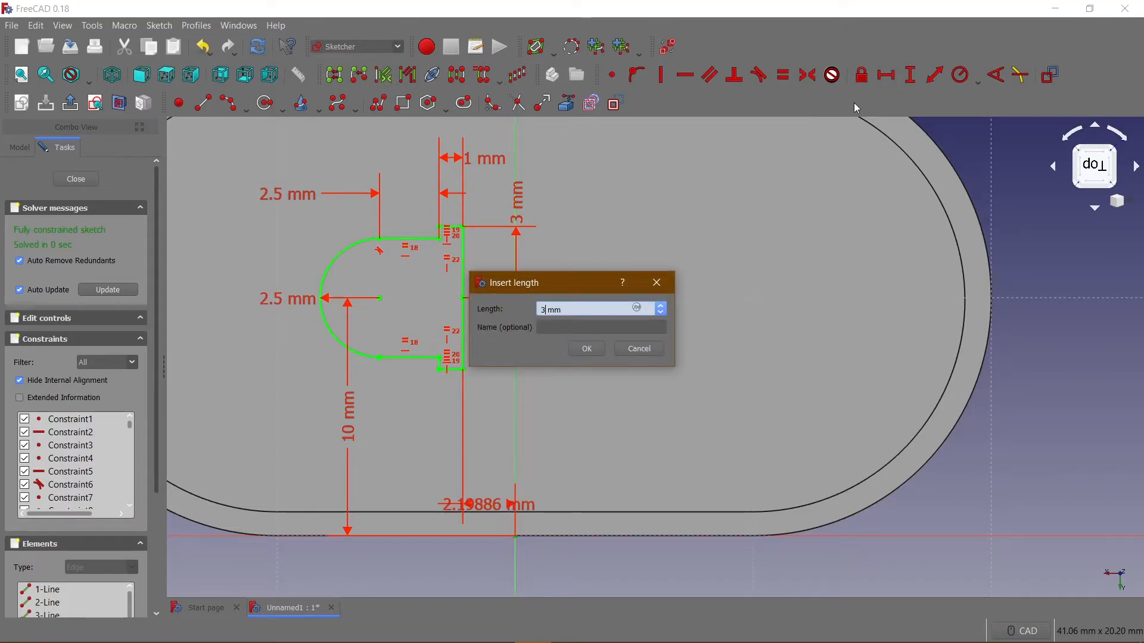
text(4)
key(Return)
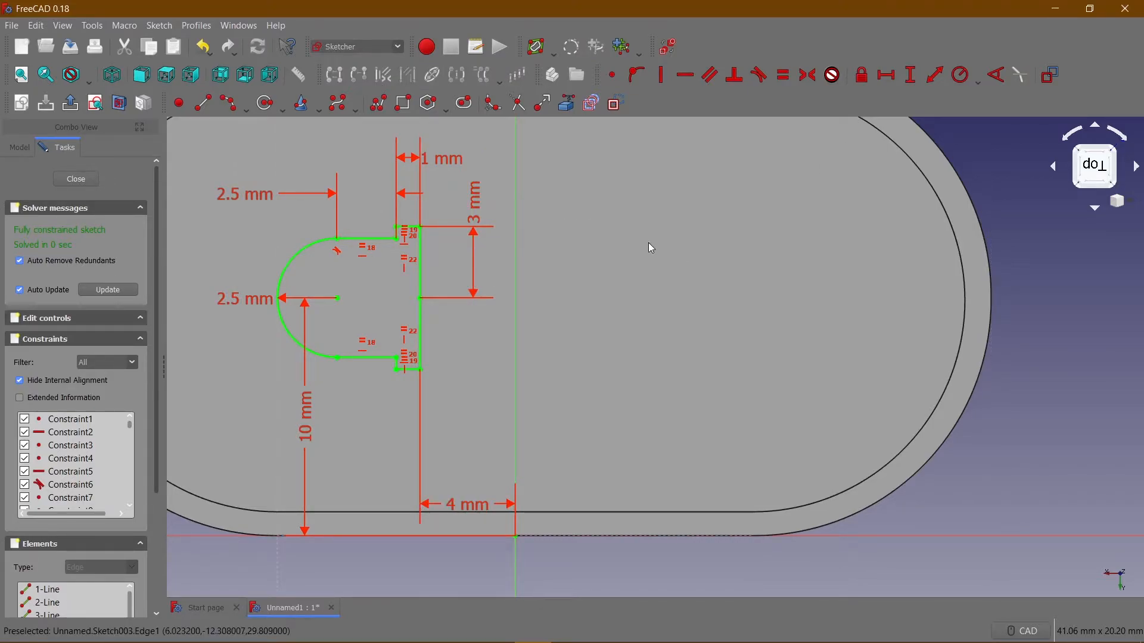
Sketch a closed, stepped polyline profile with an outward end arc of about 1.9 mm radius across the vertical axis from the first profile.
click(379, 105)
click(550, 294)
click(550, 224)
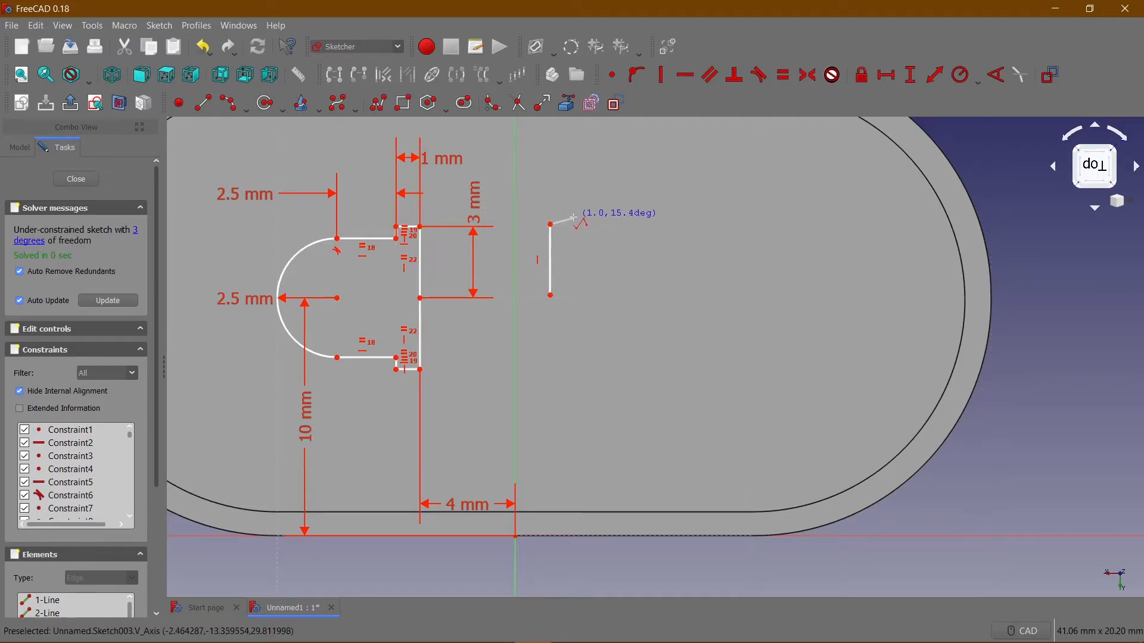
click(578, 226)
click(576, 250)
click(664, 251)
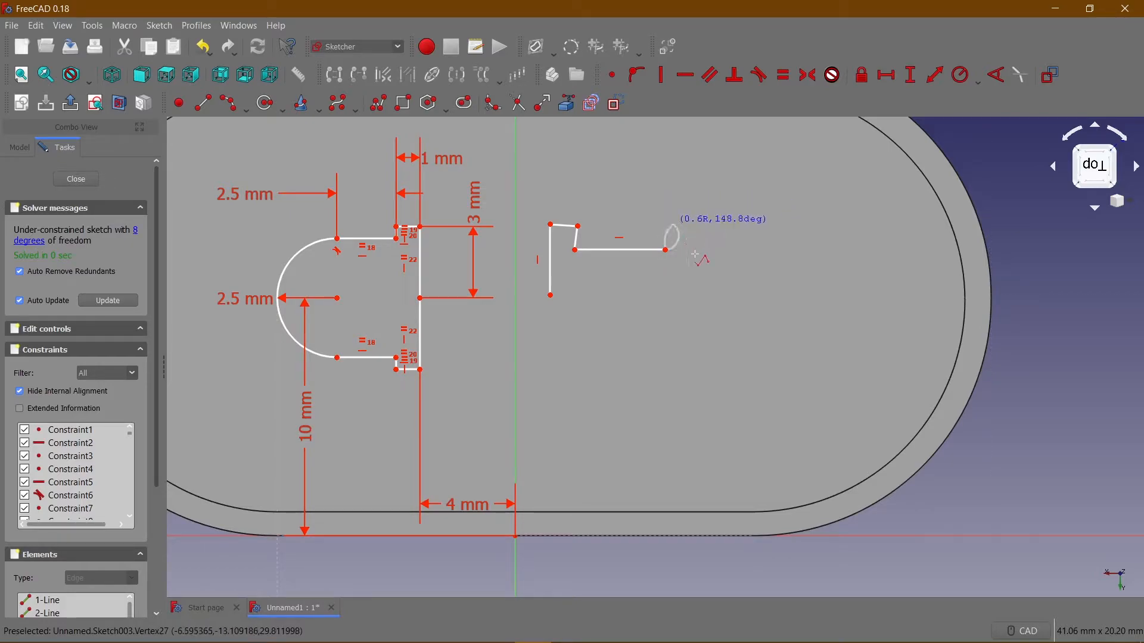
click(663, 340)
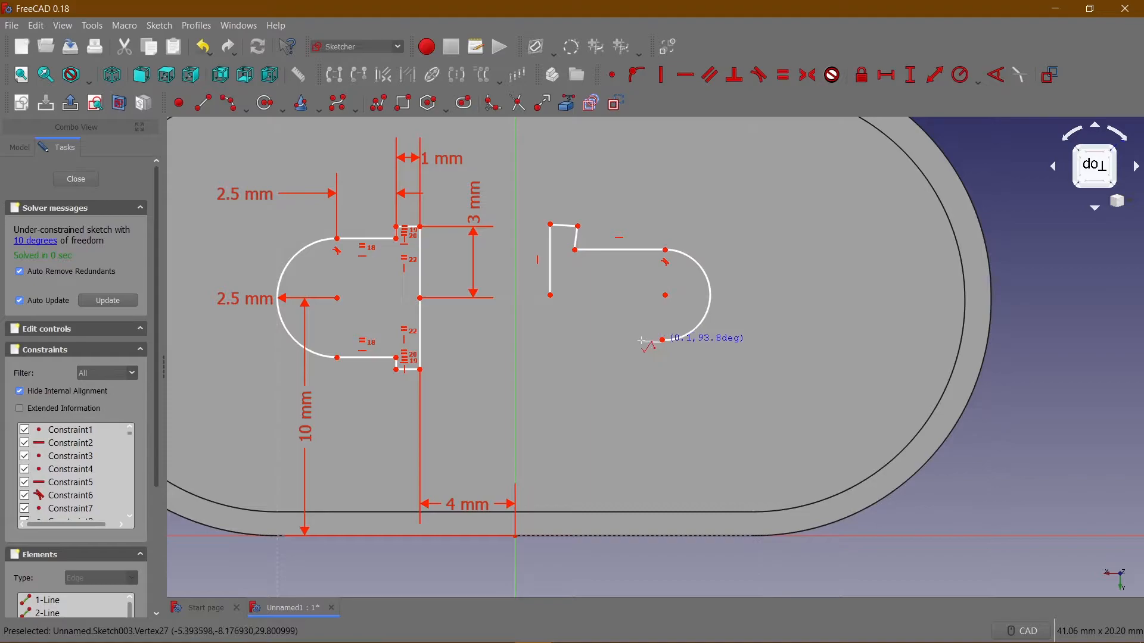
click(588, 340)
click(587, 368)
click(561, 372)
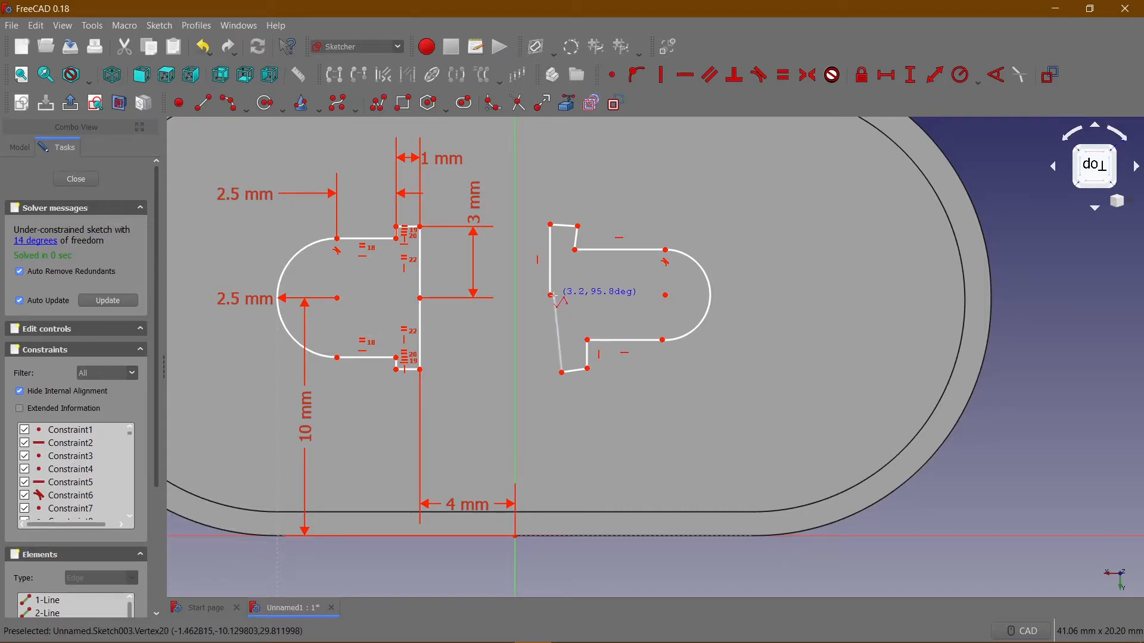
click(550, 296)
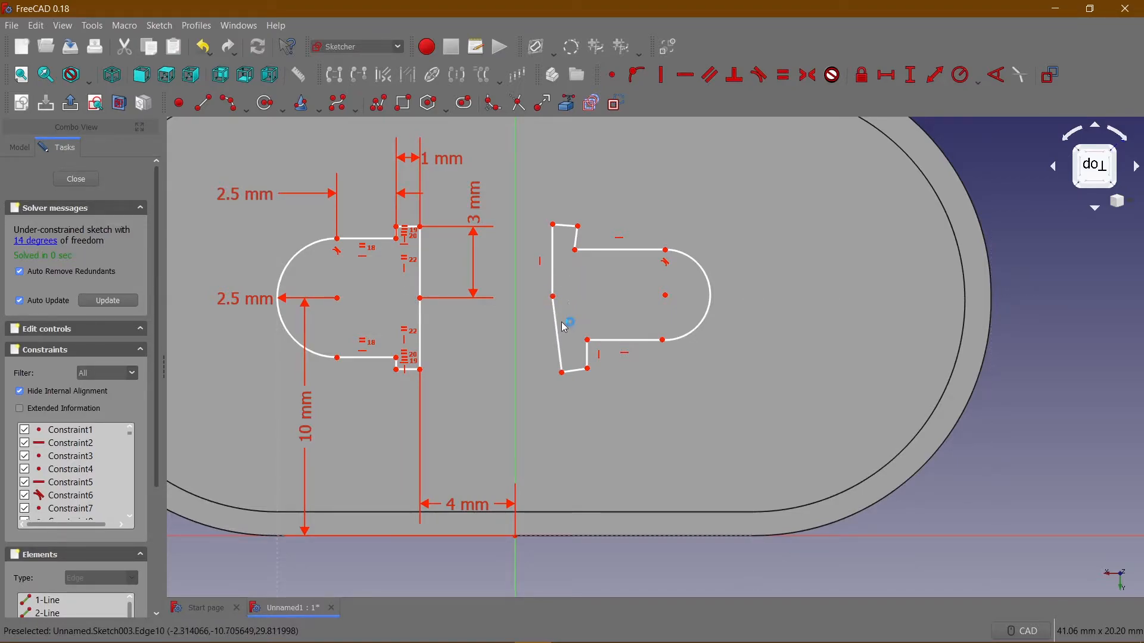
Constrain the second profile's slanted upright segment and upper step line vertical, and its two short end lines horizontal.
click(662, 74)
click(578, 239)
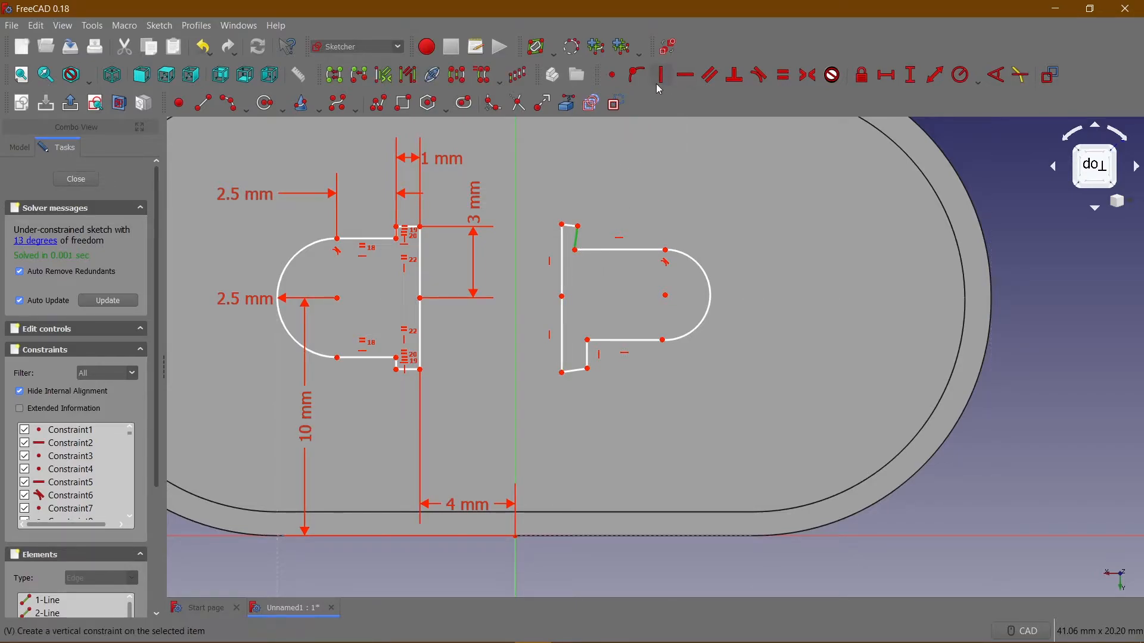
scroll(573, 233, up, 2)
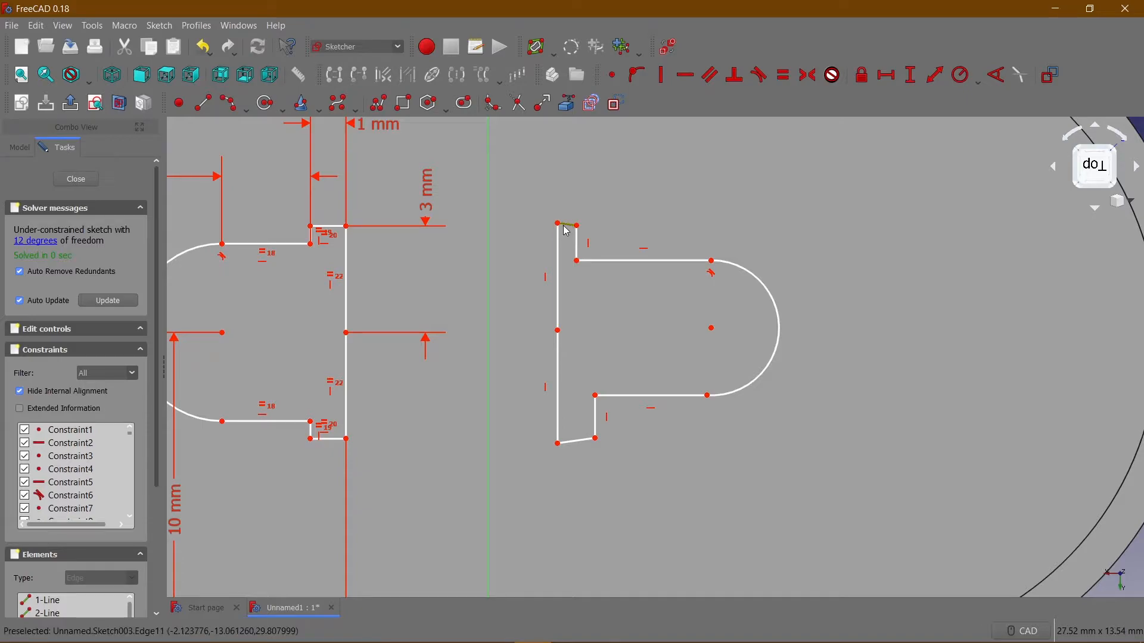
click(567, 230)
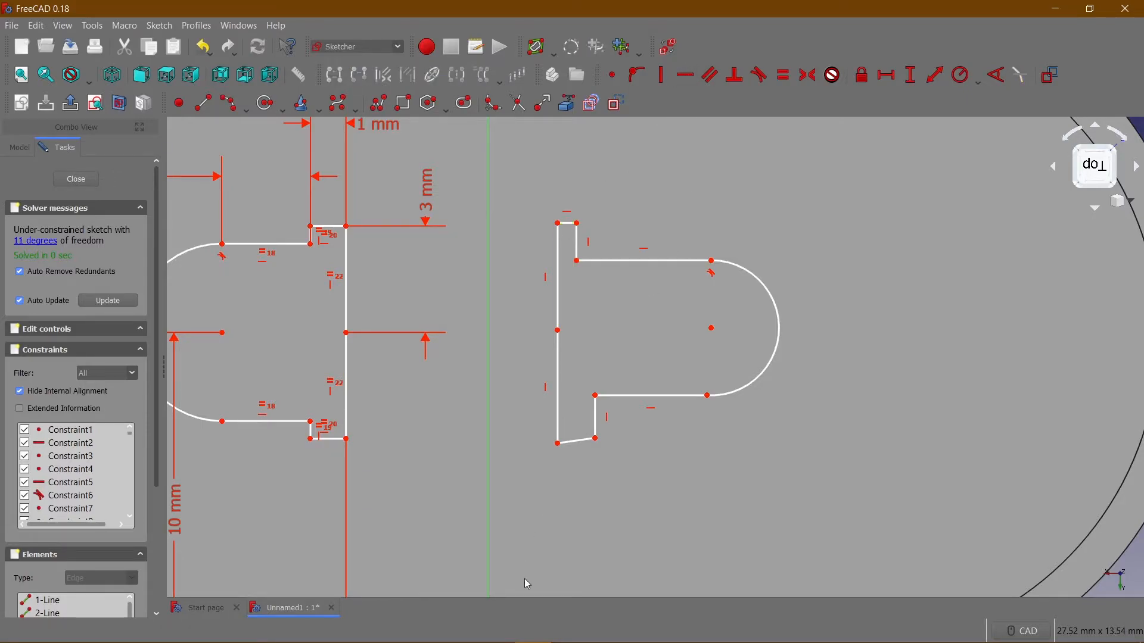
click(577, 441)
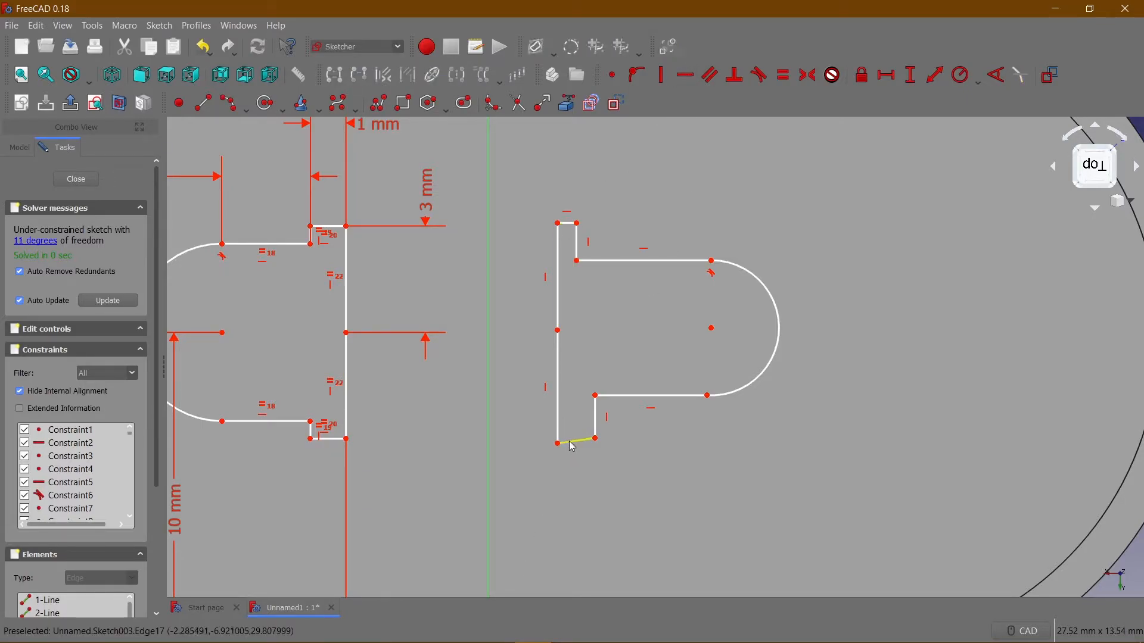
click(685, 76)
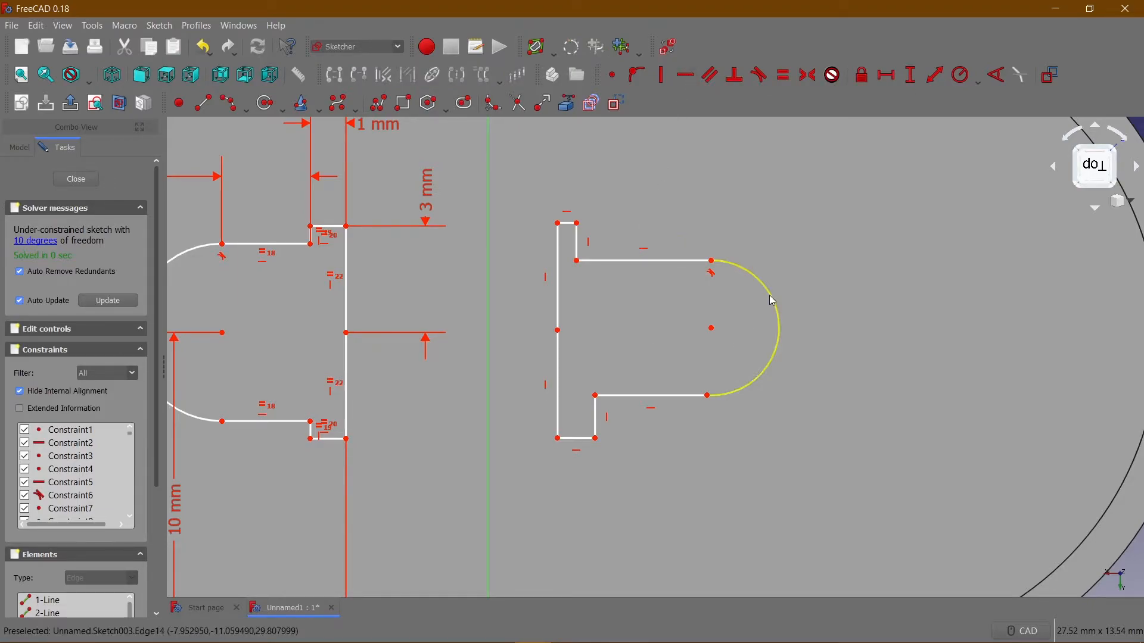
Widen the second profile's upper step, then make its two short end lines equal and its two arc-side lines equal.
drag(635, 265, 623, 259)
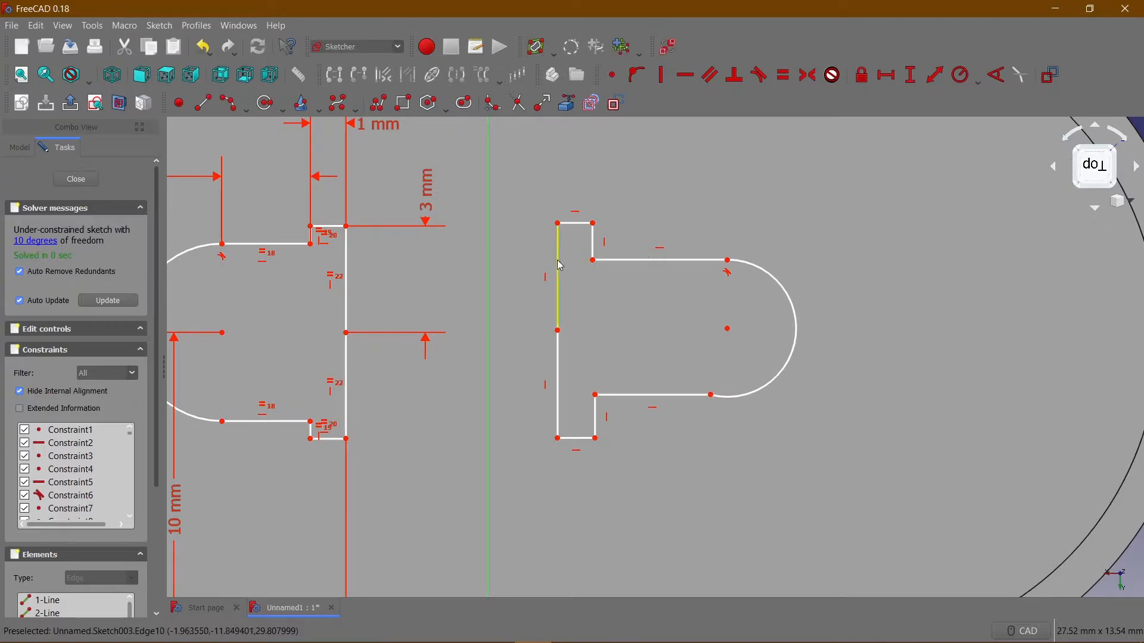
click(569, 224)
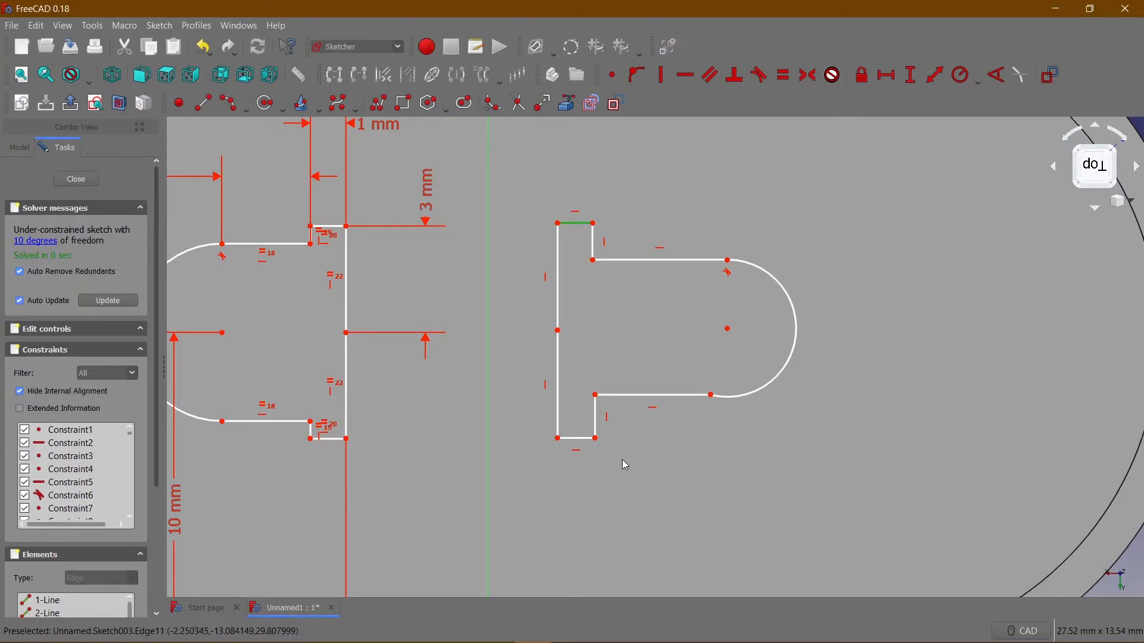
click(577, 439)
click(785, 84)
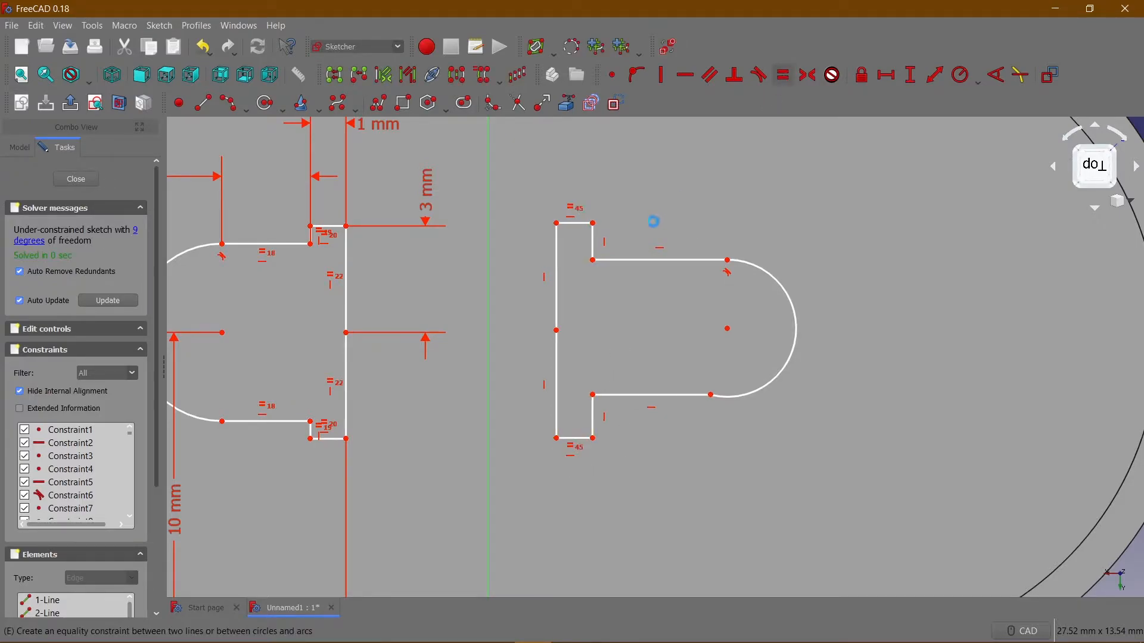
click(645, 262)
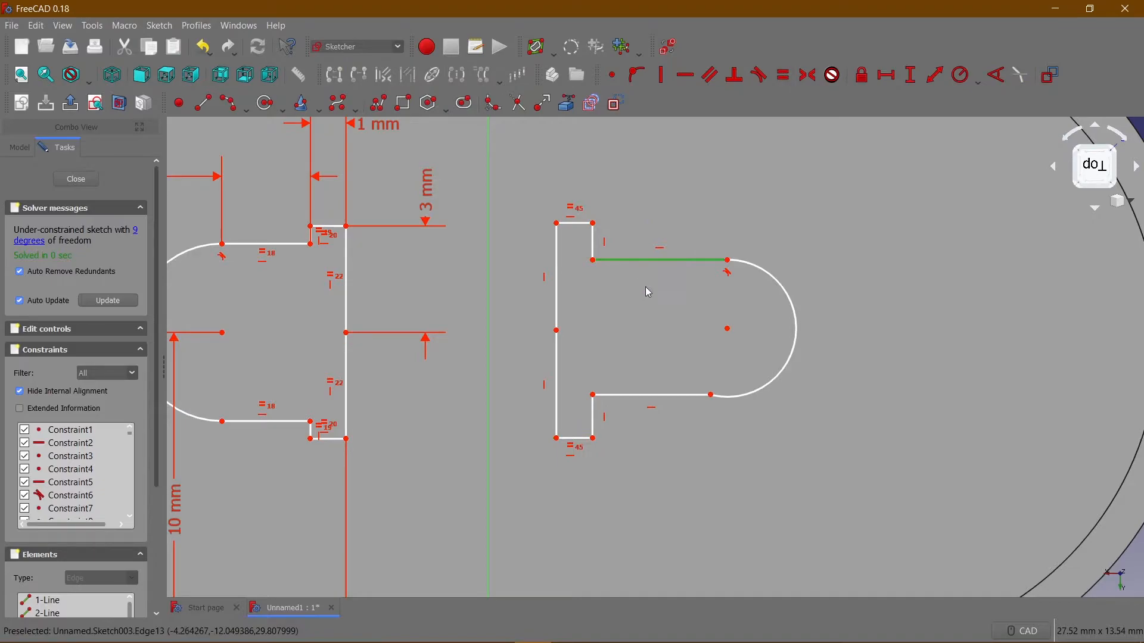
ctrl+click(661, 395)
click(784, 75)
Make the upper and lower segments of the second profile's upright side equal in length.
click(562, 270)
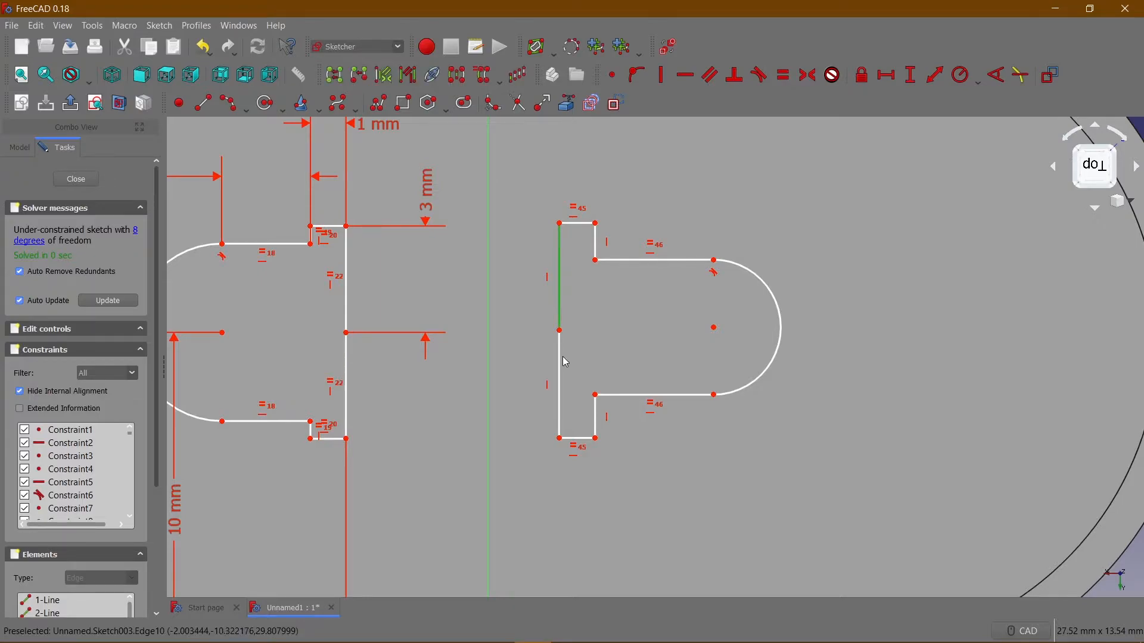
ctrl+click(562, 366)
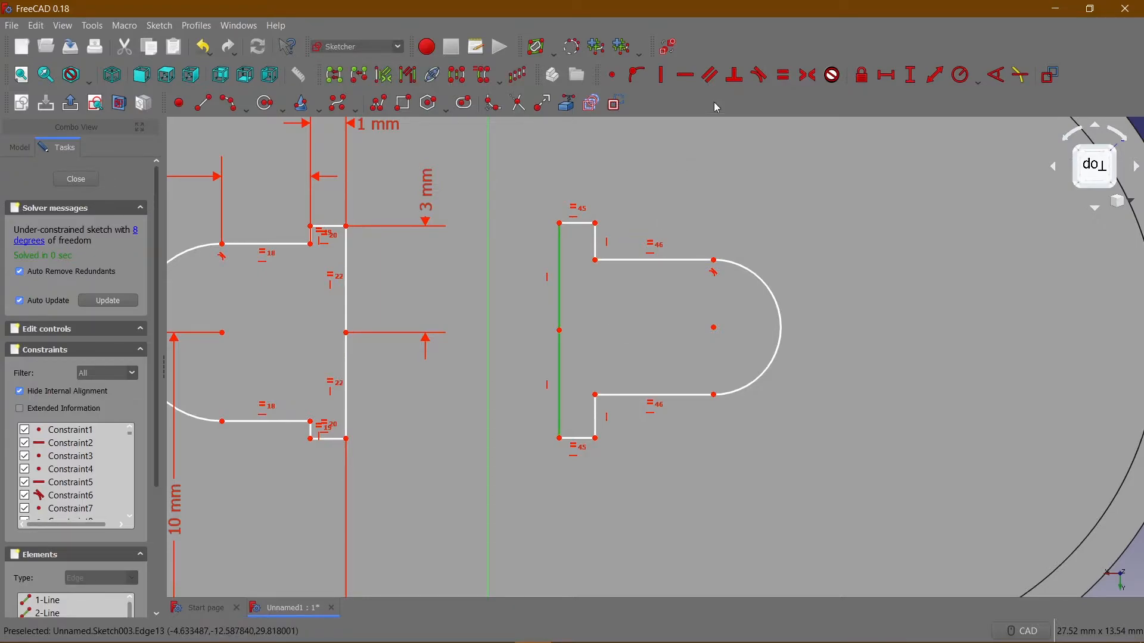
click(784, 76)
Set the radius of the second profile's end arc to 2.5 mm.
click(760, 279)
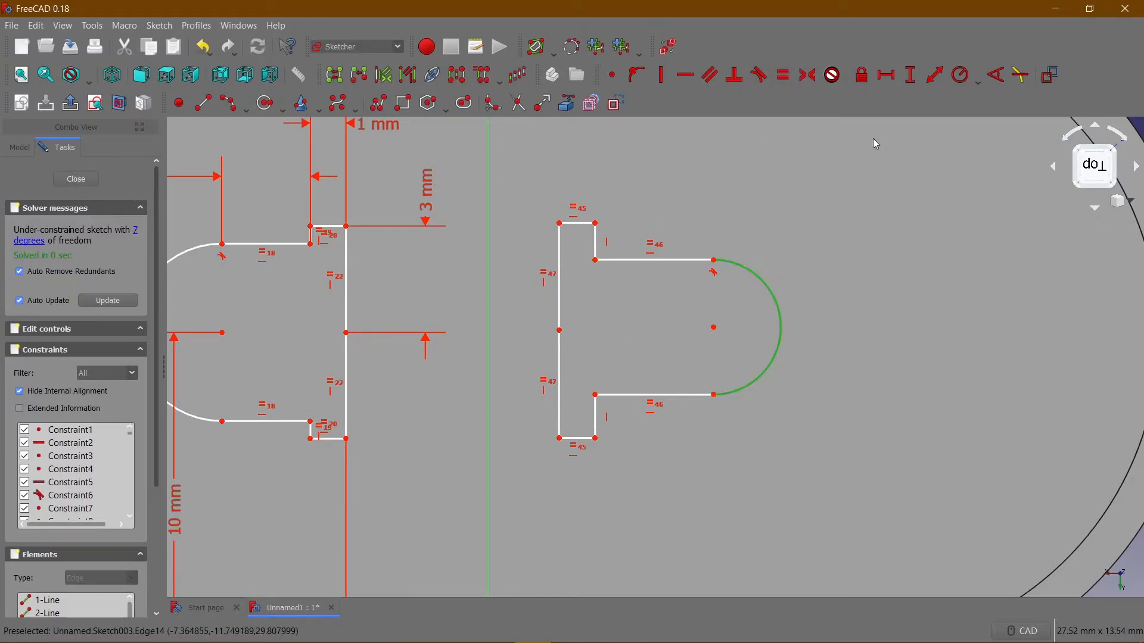
click(965, 72)
text(2.)
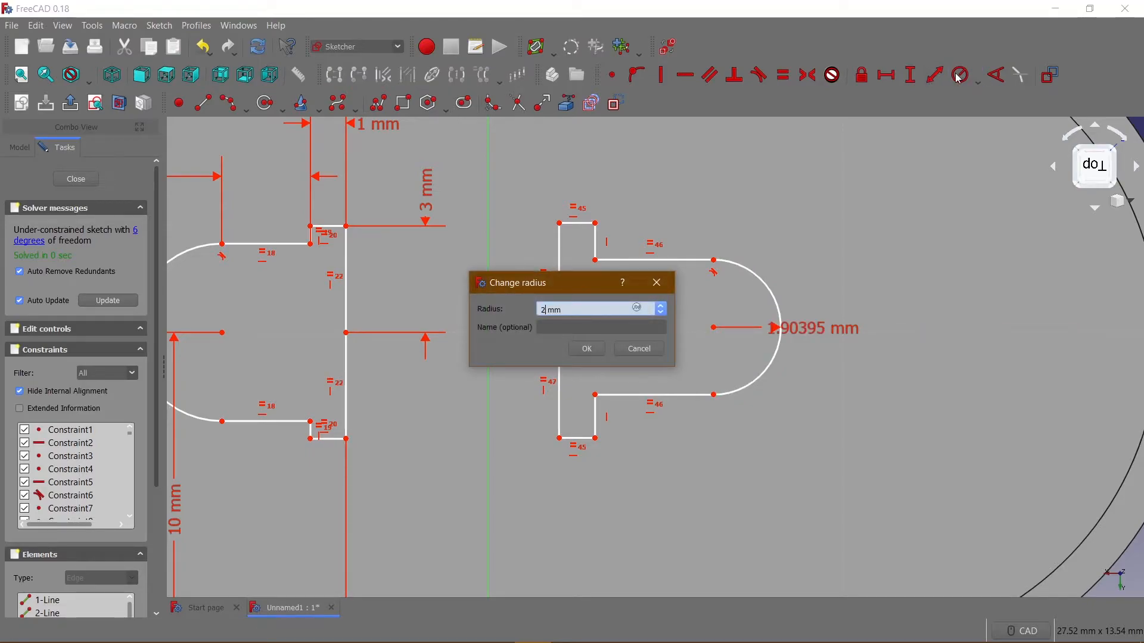
text(5)
key(Return)
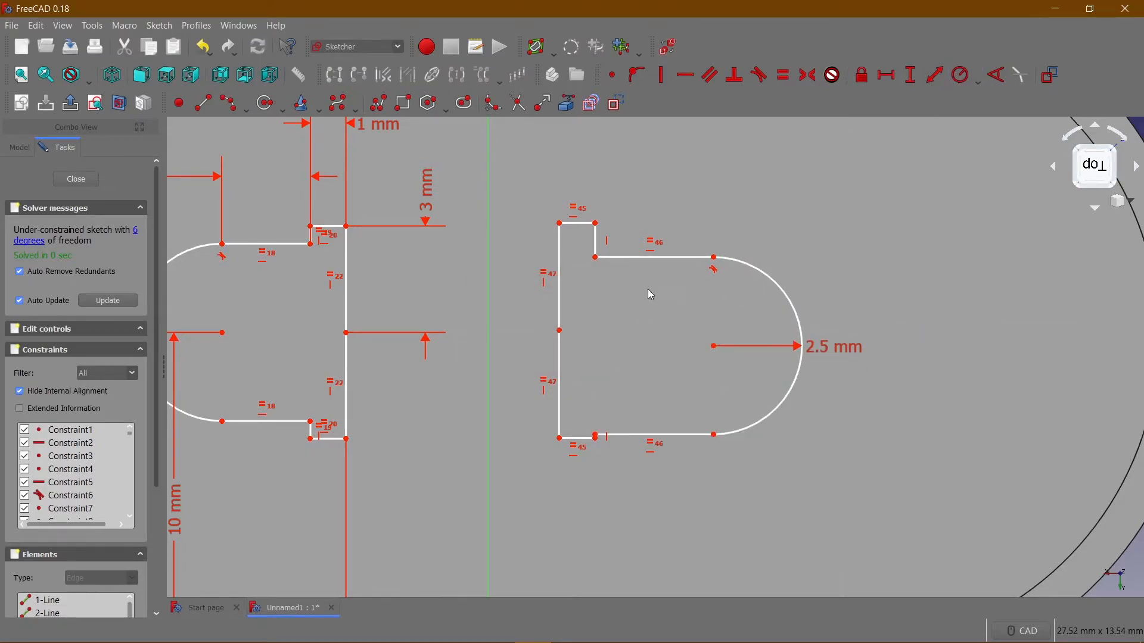
Set the horizontal length of the second profile's upper arc-side line to 2.5 mm.
scroll(648, 432, up, 6)
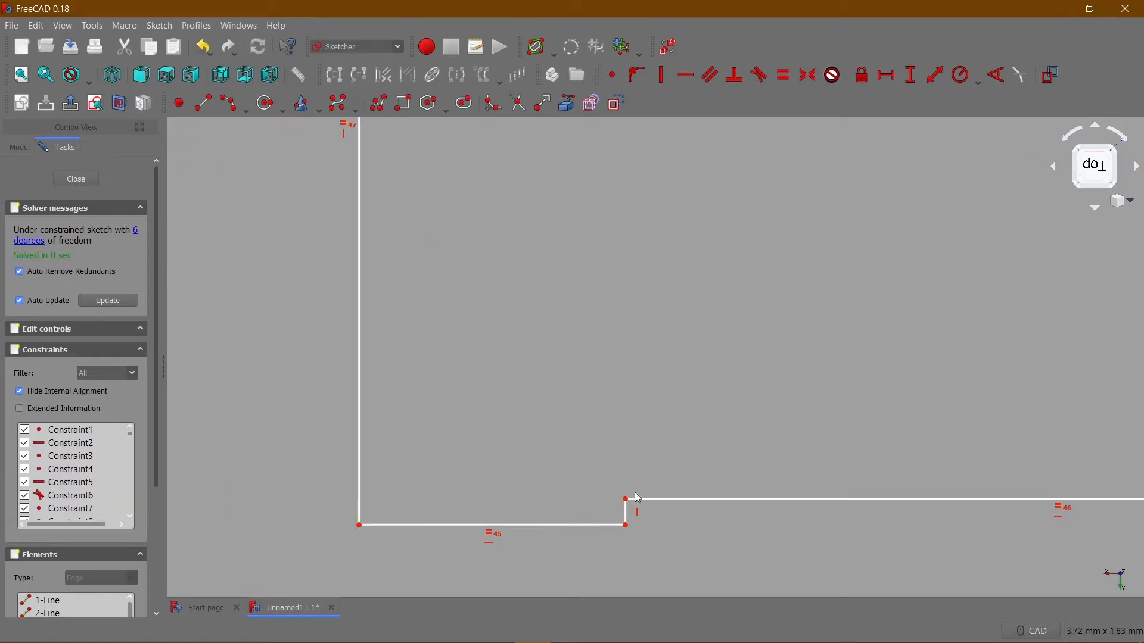
scroll(617, 436, down, 8)
scroll(630, 356, up, 2)
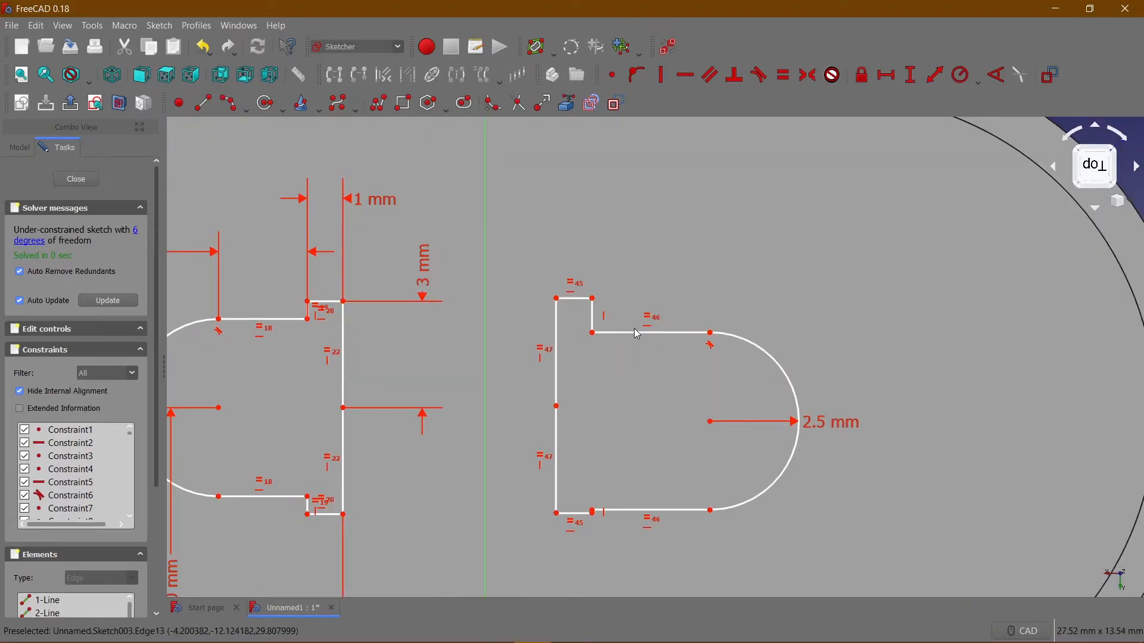
click(637, 333)
click(886, 75)
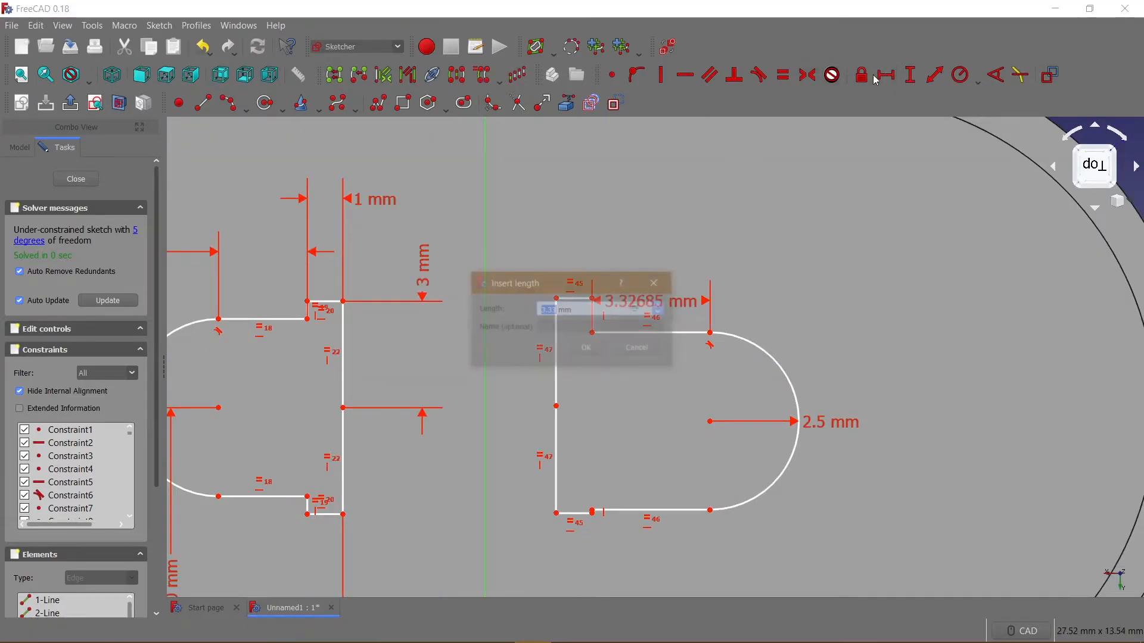
text(2.5)
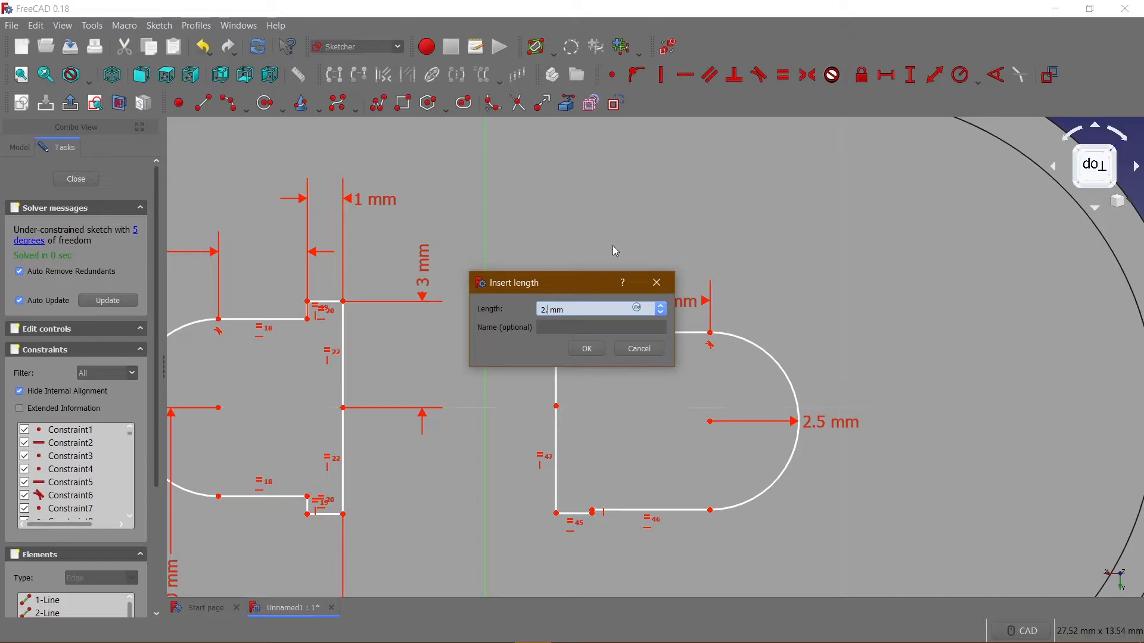
key(Return)
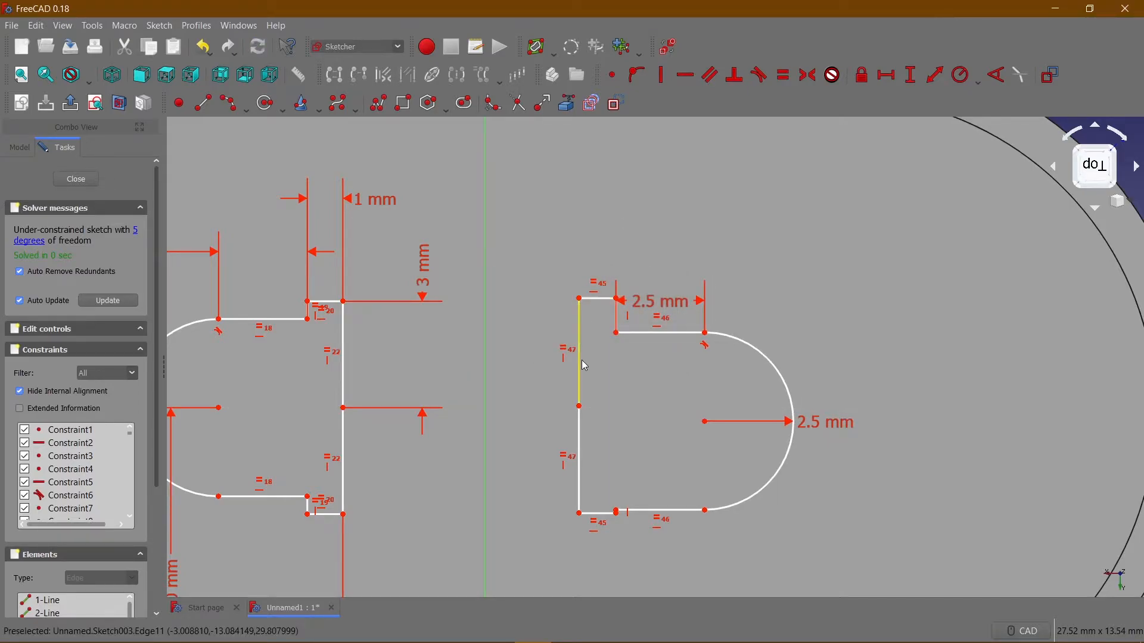
scroll(581, 364, down, 6)
scroll(581, 365, up, 10)
middle_drag(597, 406, 554, 268)
scroll(554, 268, down, 6)
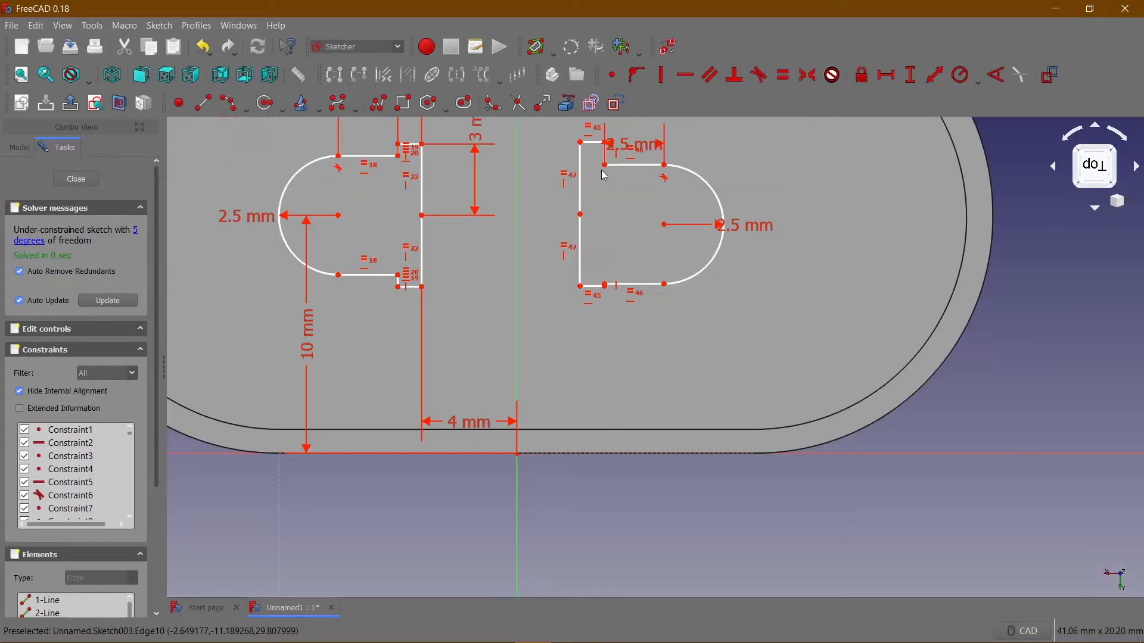
scroll(615, 165, up, 4)
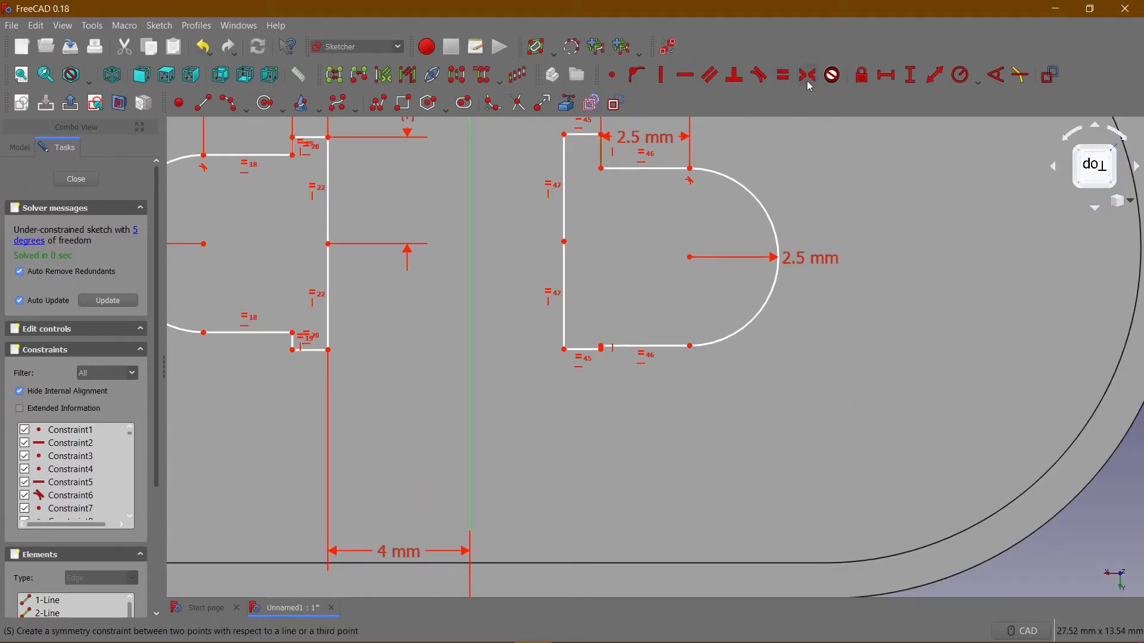
Set the vertical length of the upper segment of the second profile's upright side to 3 mm.
click(564, 187)
click(910, 66)
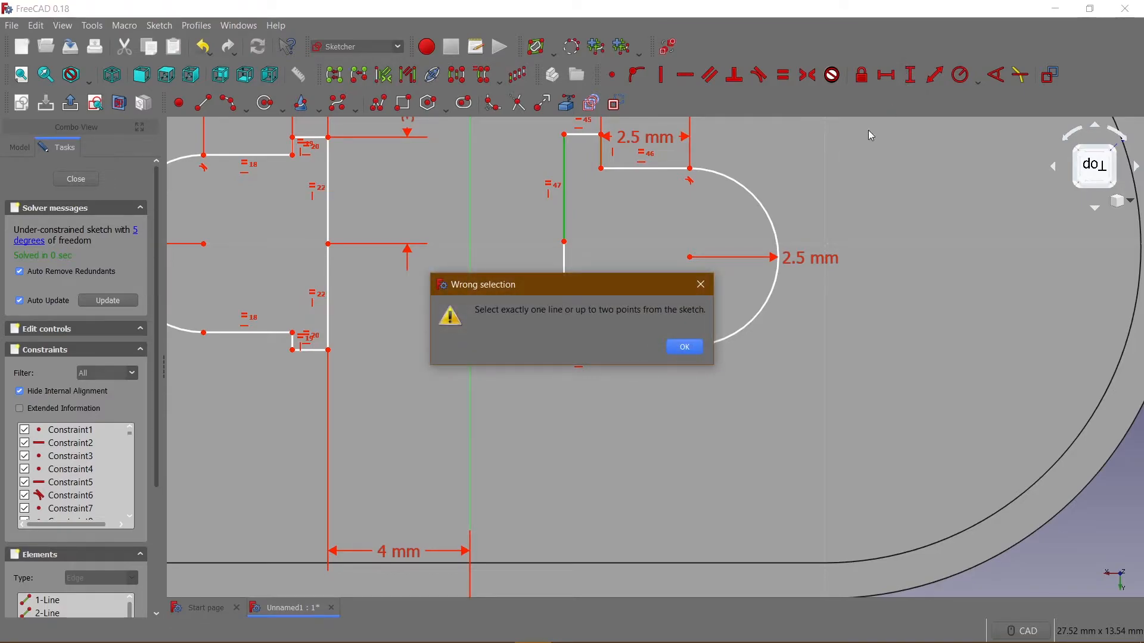
click(685, 347)
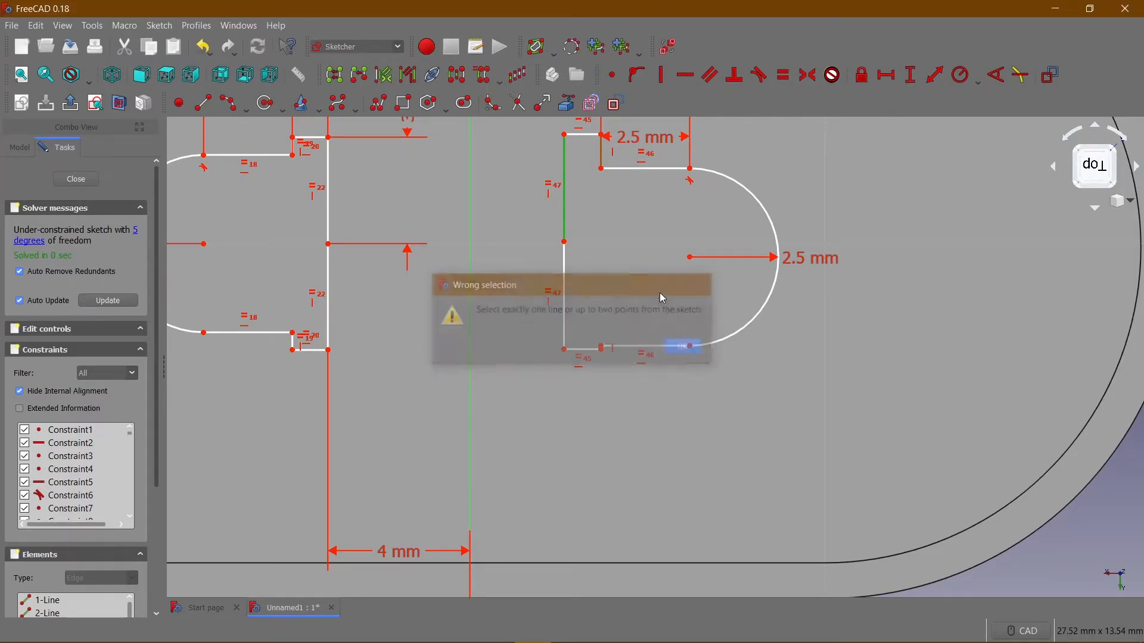
click(566, 200)
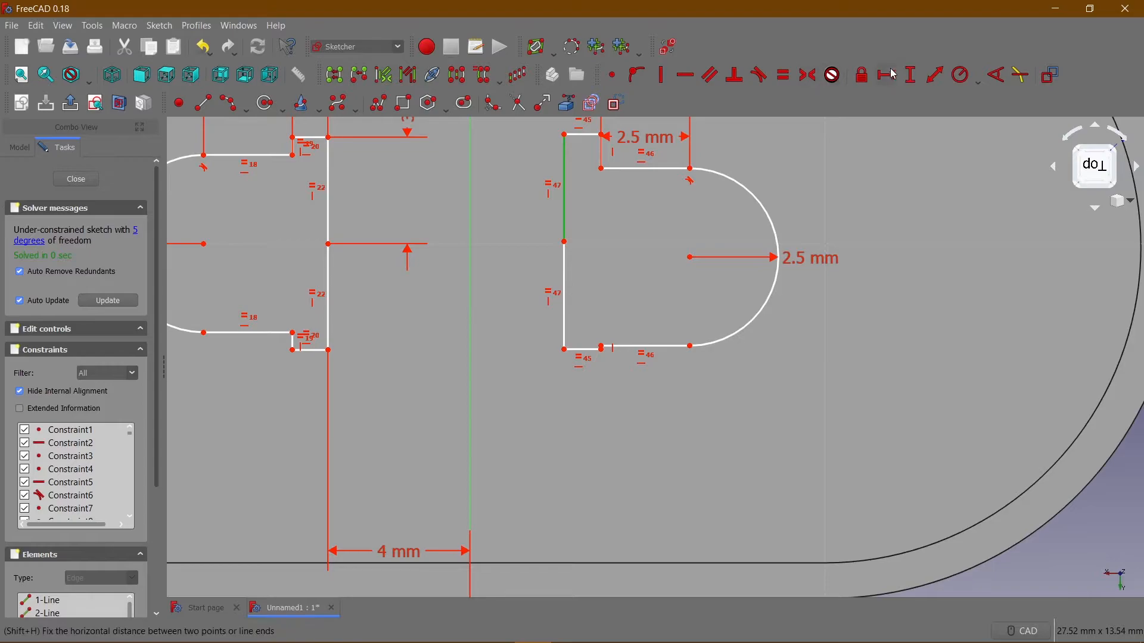
click(910, 75)
text(3)
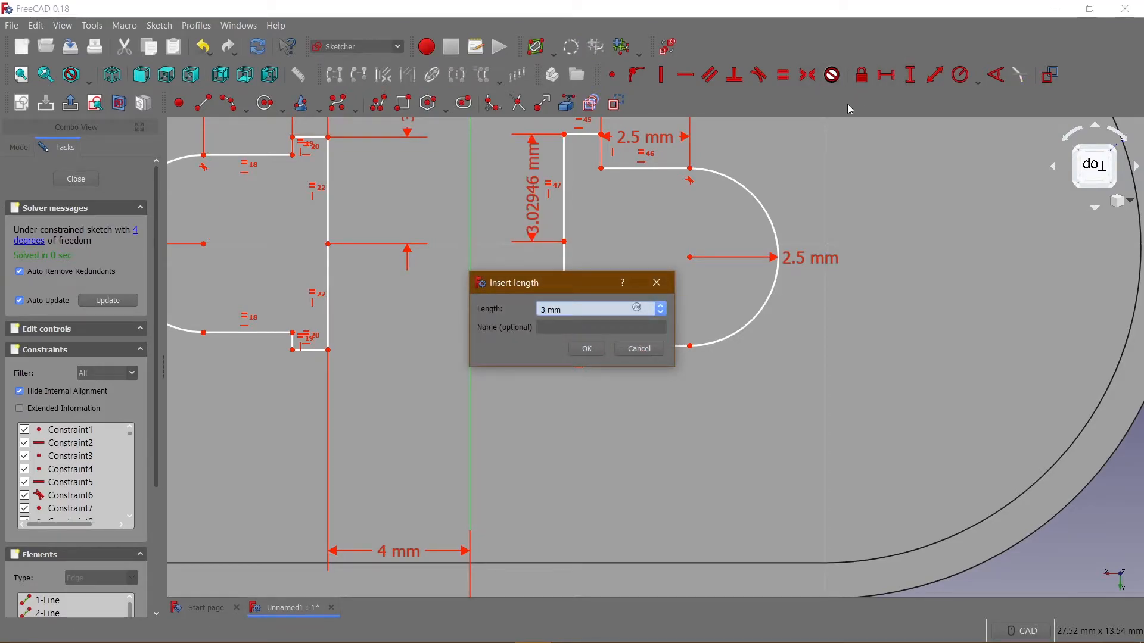
key(Return)
Set the horizontal length of the second profile's lower short end line to 1 mm.
scroll(614, 203, up, 3)
scroll(612, 199, down, 5)
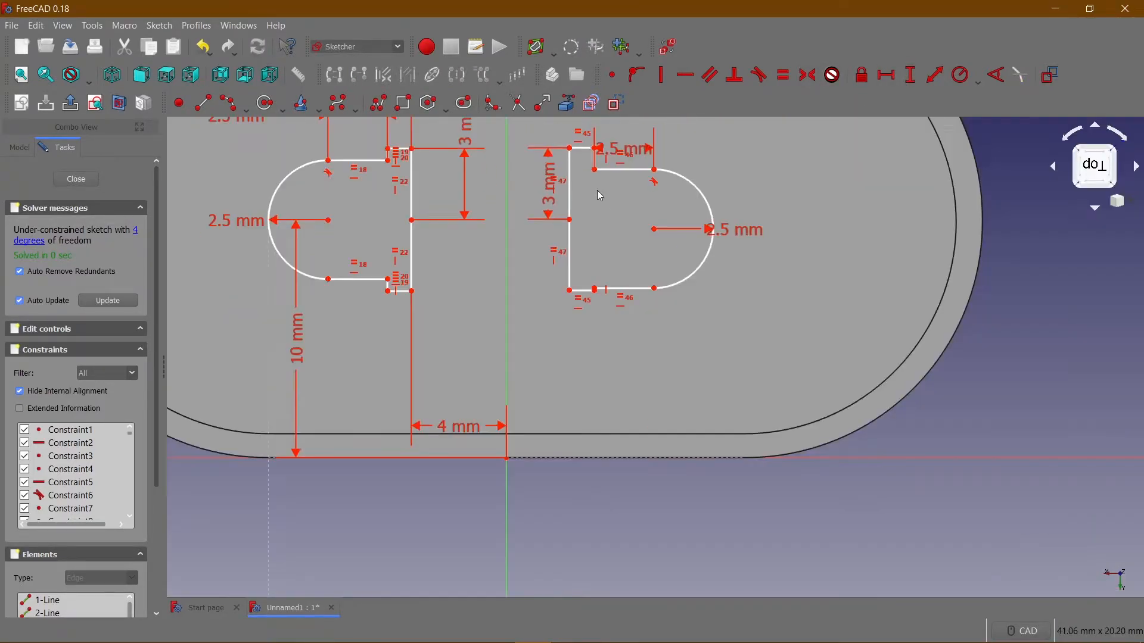
click(585, 292)
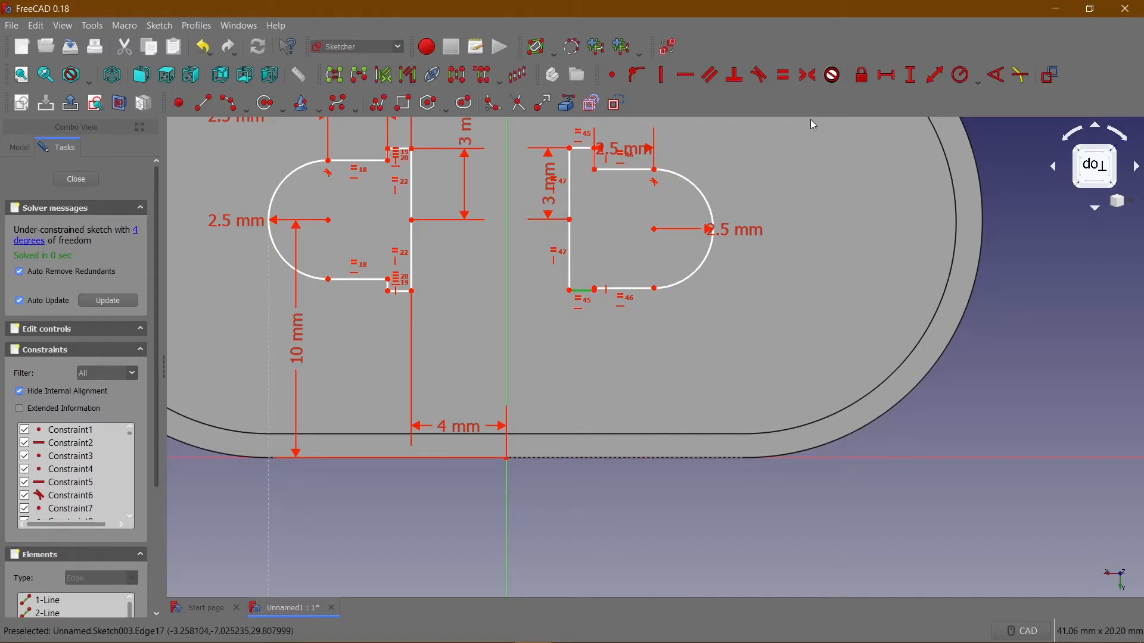
click(886, 75)
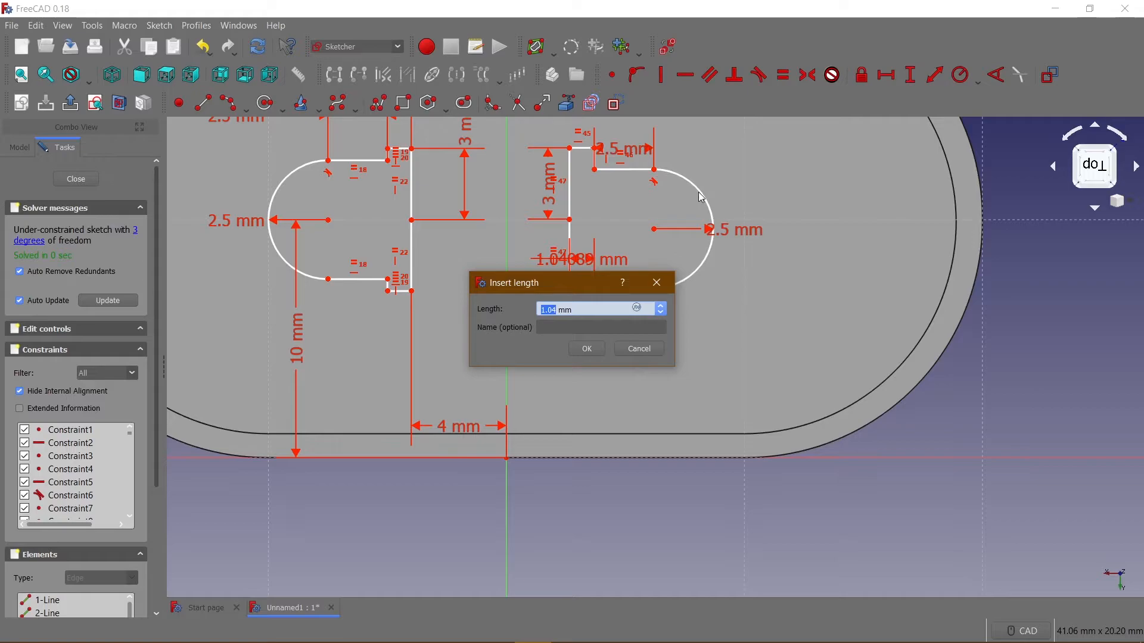
text(1)
key(Return)
Pull the second profile's lower step corner down to deepen the step, then shift its upper step corner toward the vertical axis.
scroll(538, 337, down, 5)
scroll(584, 322, up, 8)
middle_drag(587, 324, 582, 439)
scroll(595, 398, up, 10)
scroll(590, 362, up, 4)
scroll(557, 409, down, 10)
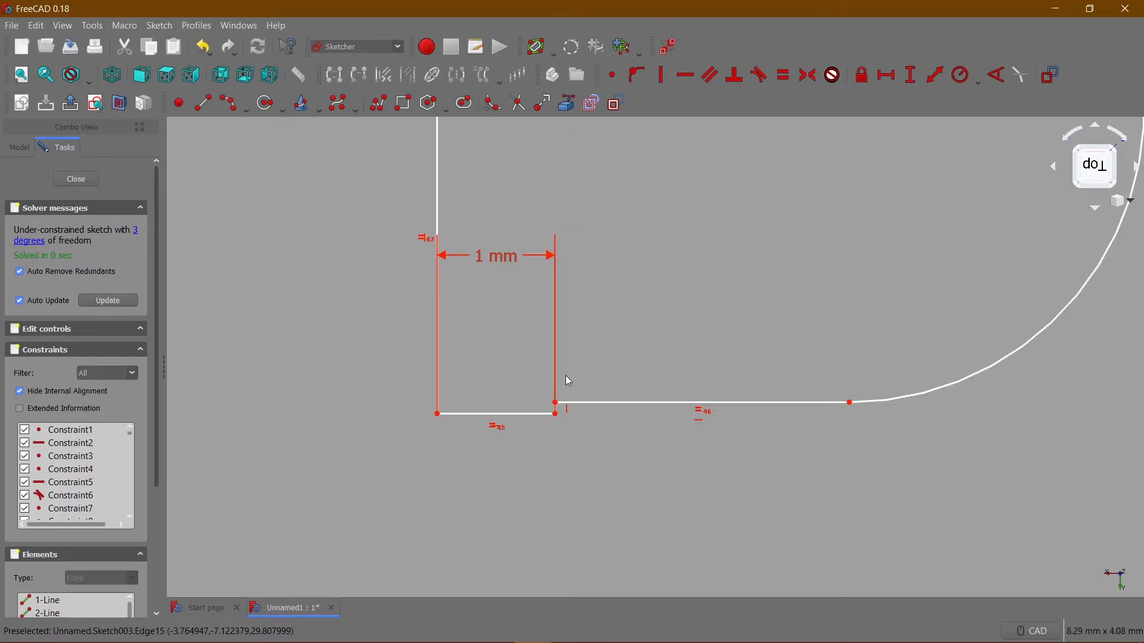
scroll(563, 395, up, 8)
mouse_move(560, 417)
mouse_down()
mouse_move(563, 466)
mouse_move(589, 442)
mouse_up()
scroll(589, 442, down, 5)
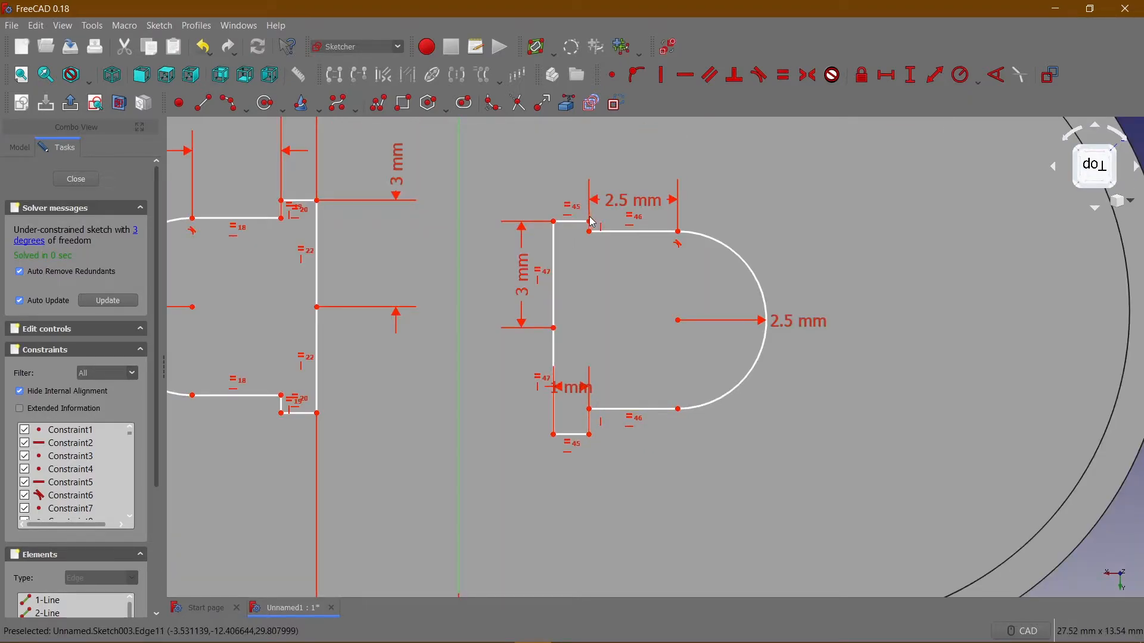
mouse_move(593, 224)
mouse_down()
mouse_move(542, 201)
mouse_move(570, 221)
mouse_up()
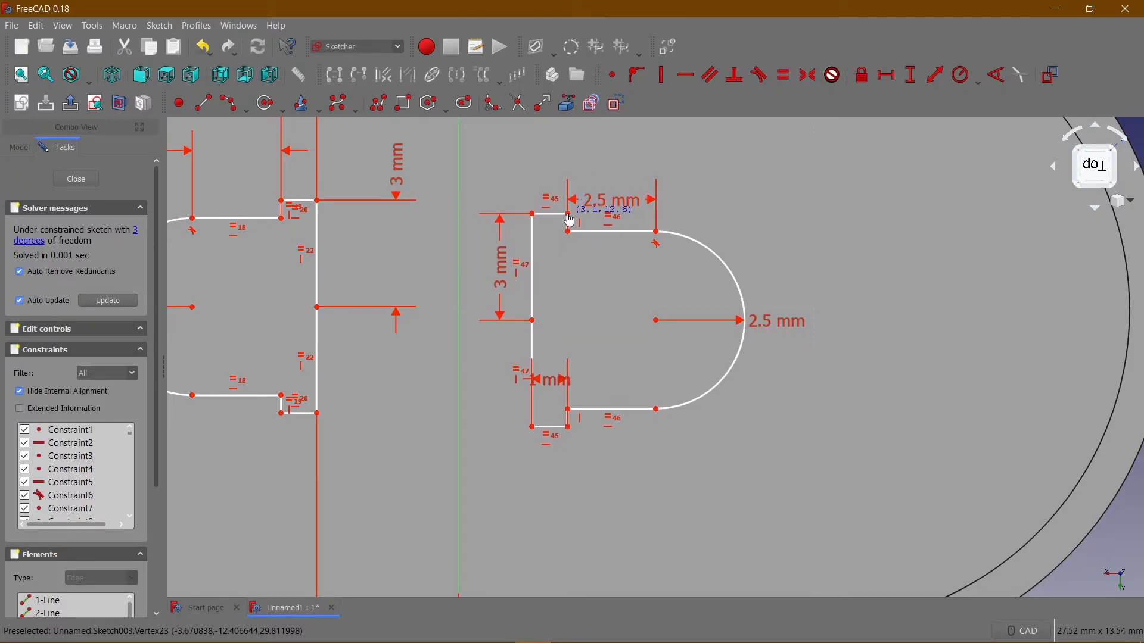
Set the vertical distance between the second profile's arc centre and the sketch origin to 10 mm.
middle_drag(587, 279, 613, 209)
scroll(613, 210, down, 6)
scroll(596, 288, up, 4)
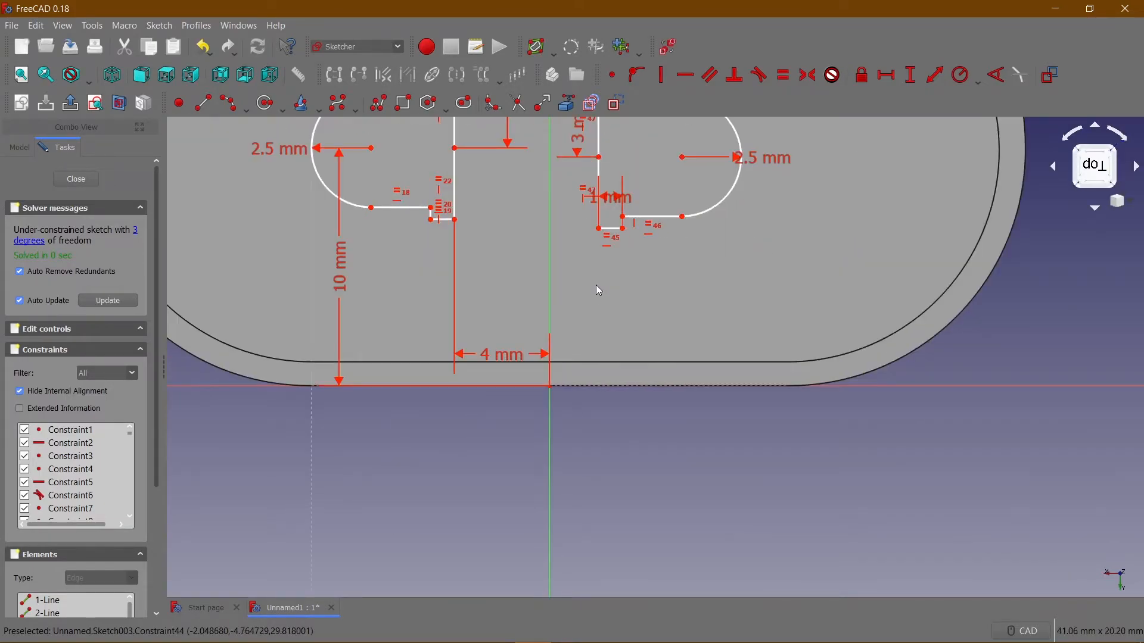
scroll(640, 231, down, 2)
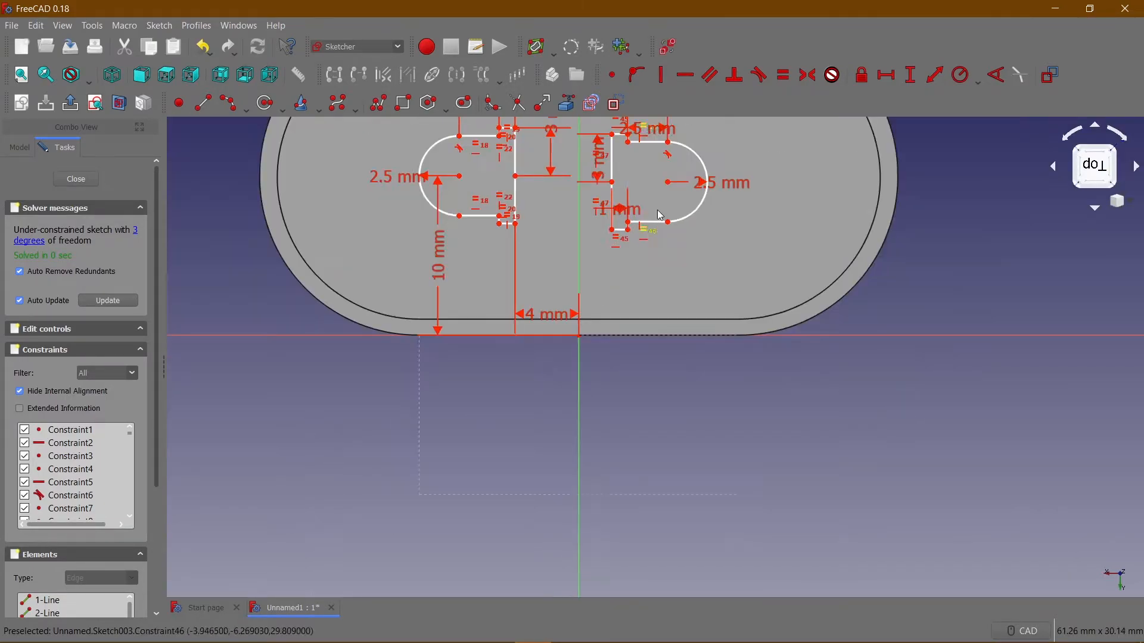
click(669, 182)
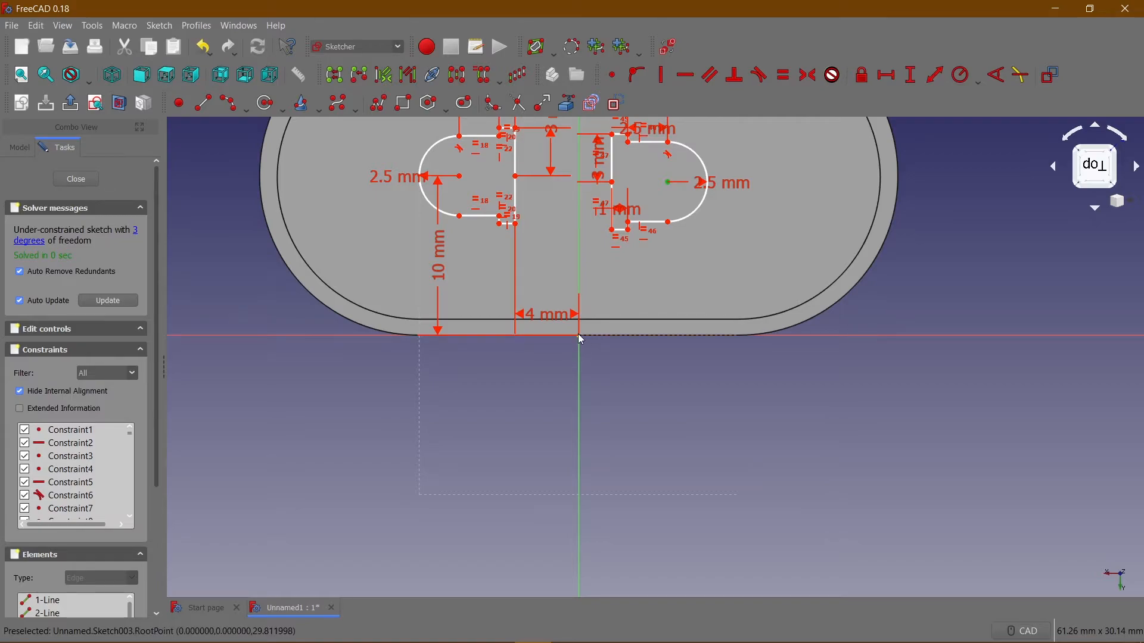
click(910, 75)
text(10)
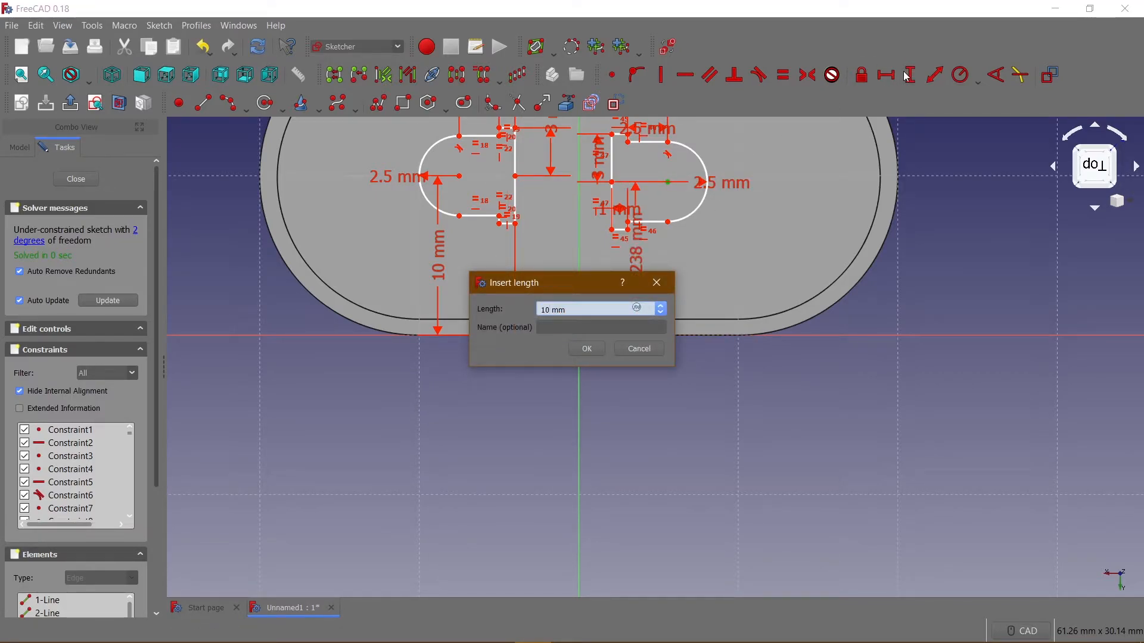
key(Return)
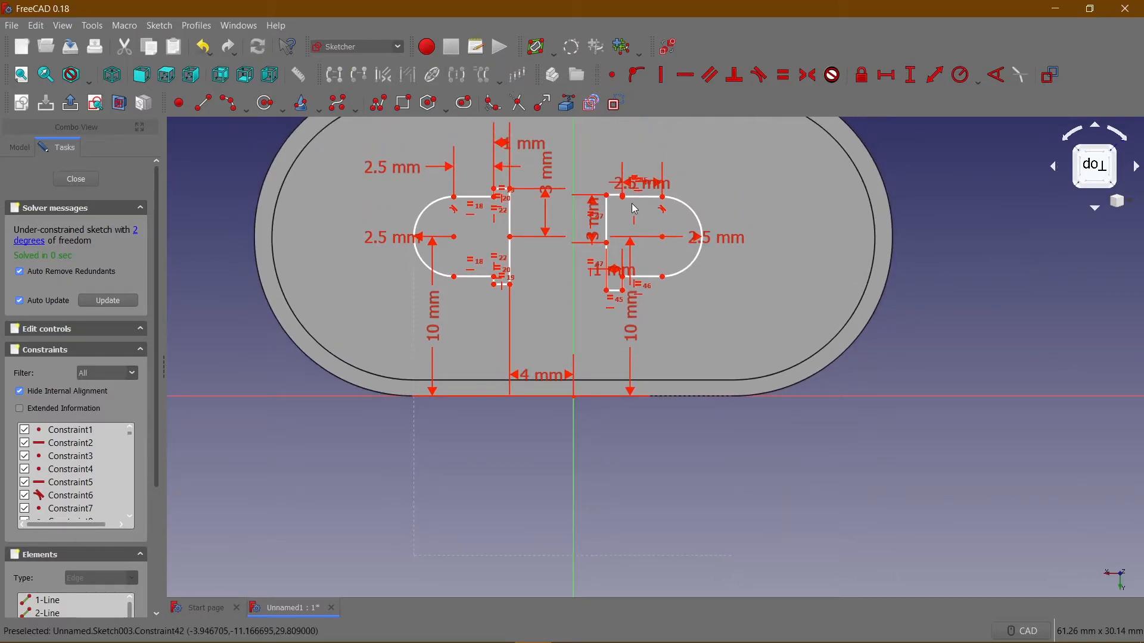
Set the horizontal distance from the second profile's lower corner on the upright side to the sketch origin to 4 mm.
drag(618, 197, 615, 193)
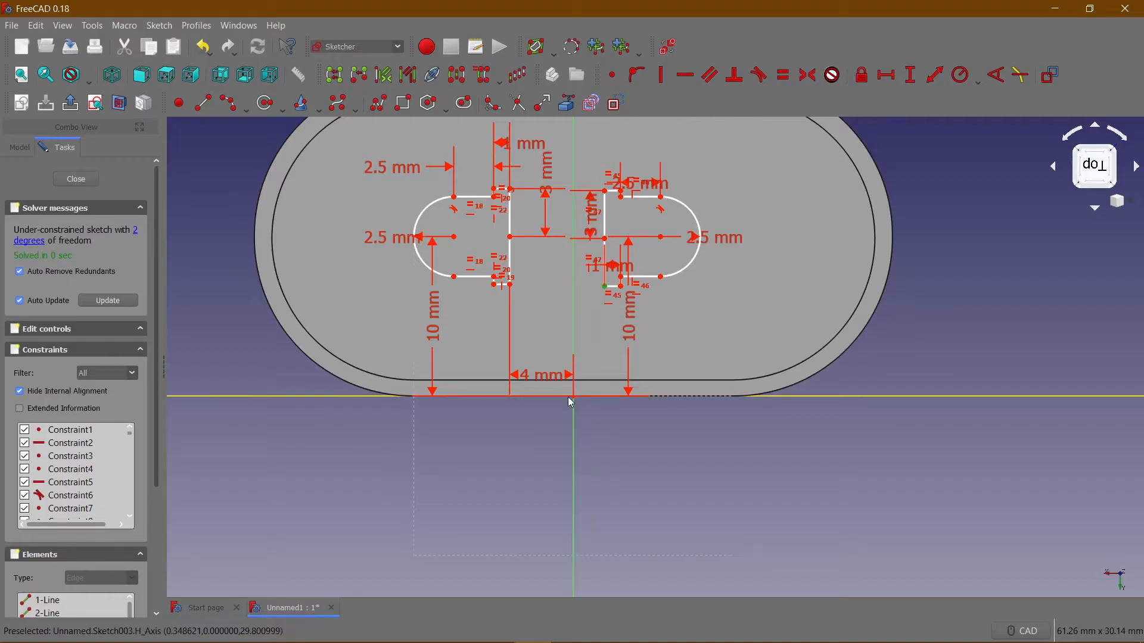
click(892, 73)
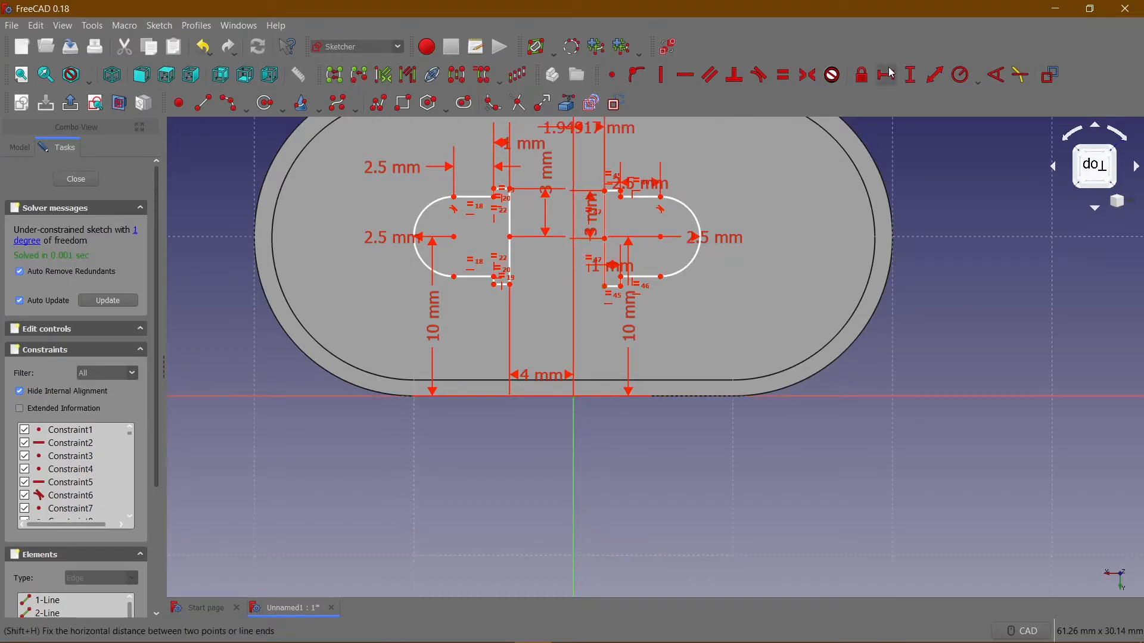
text(4)
key(Return)
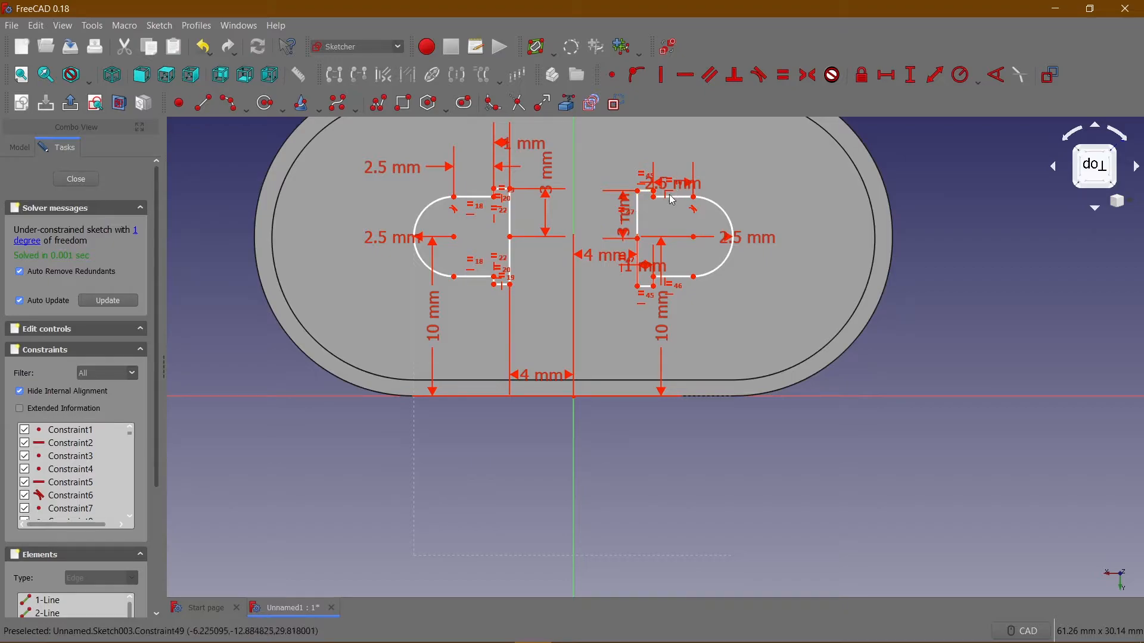
Hide the sketch constraints and align the second profile's upright-side midpoint horizontally with its arc centre.
click(639, 208)
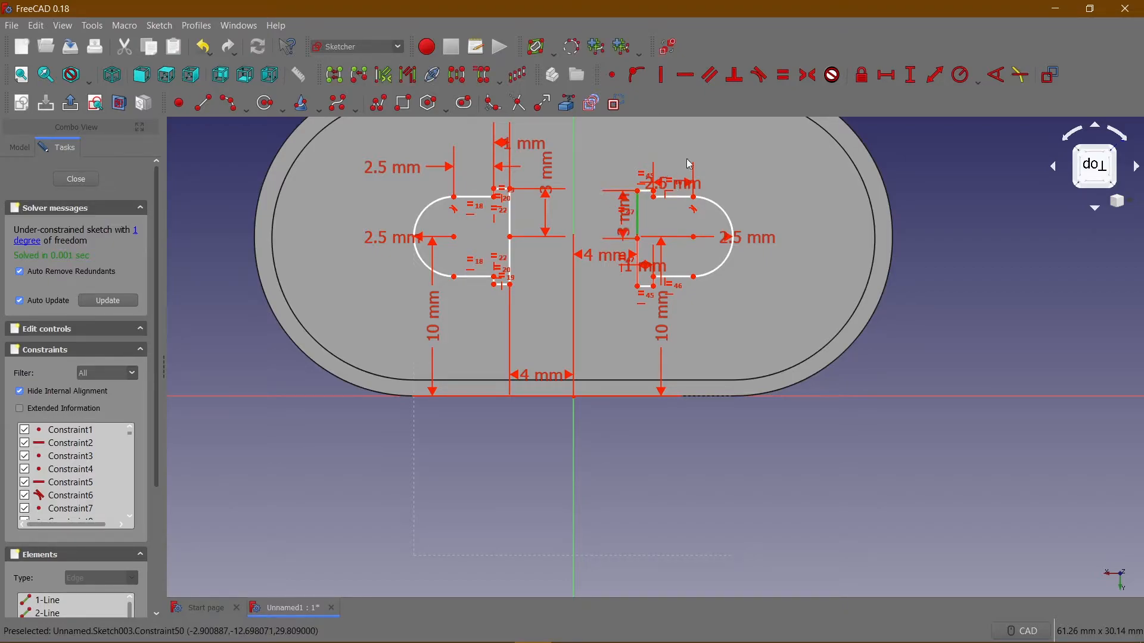
click(754, 158)
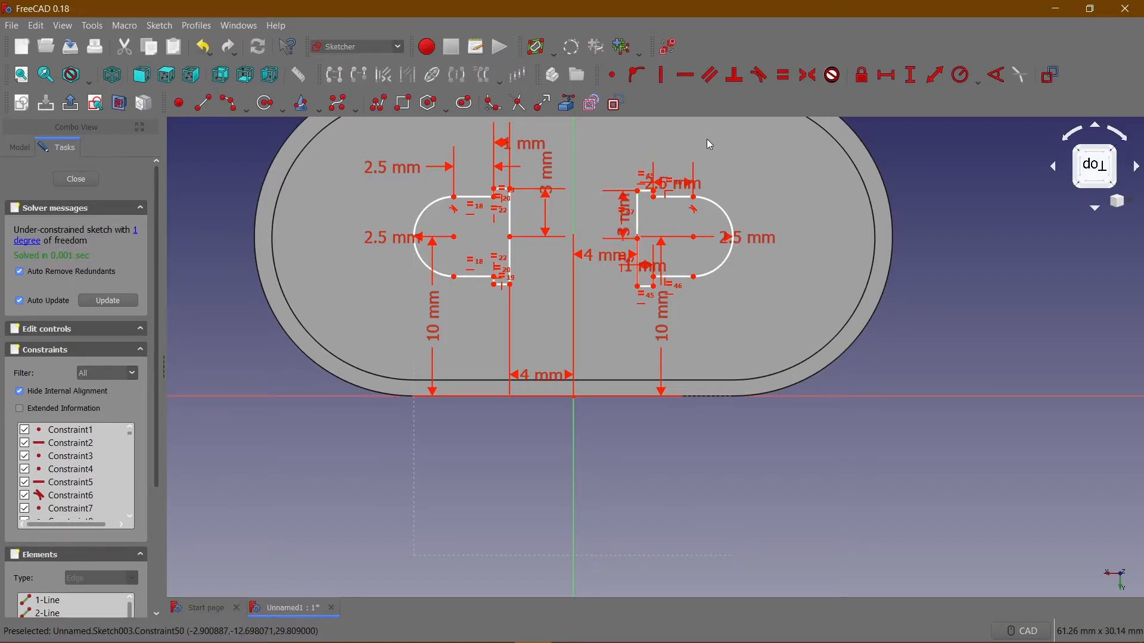
click(669, 50)
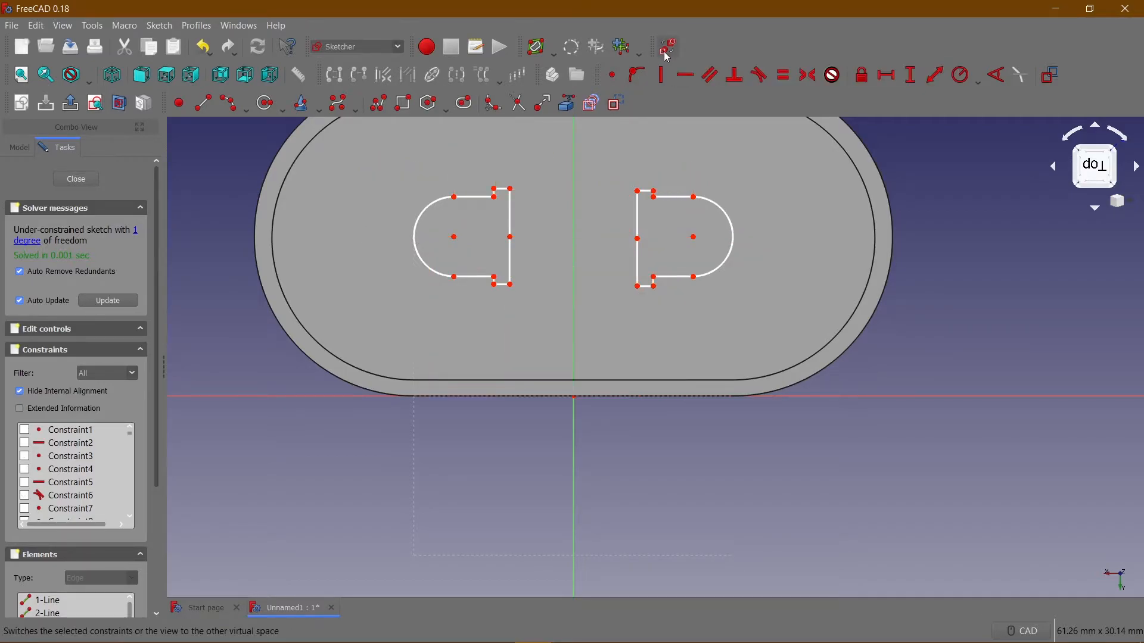
drag(638, 209, 639, 200)
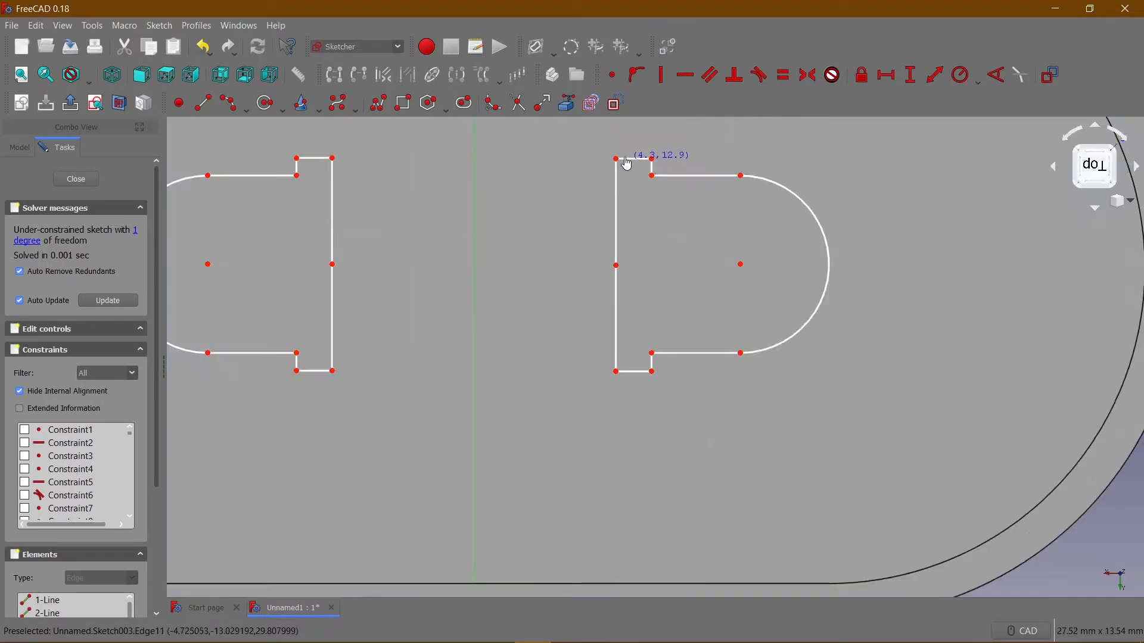
drag(627, 164, 622, 167)
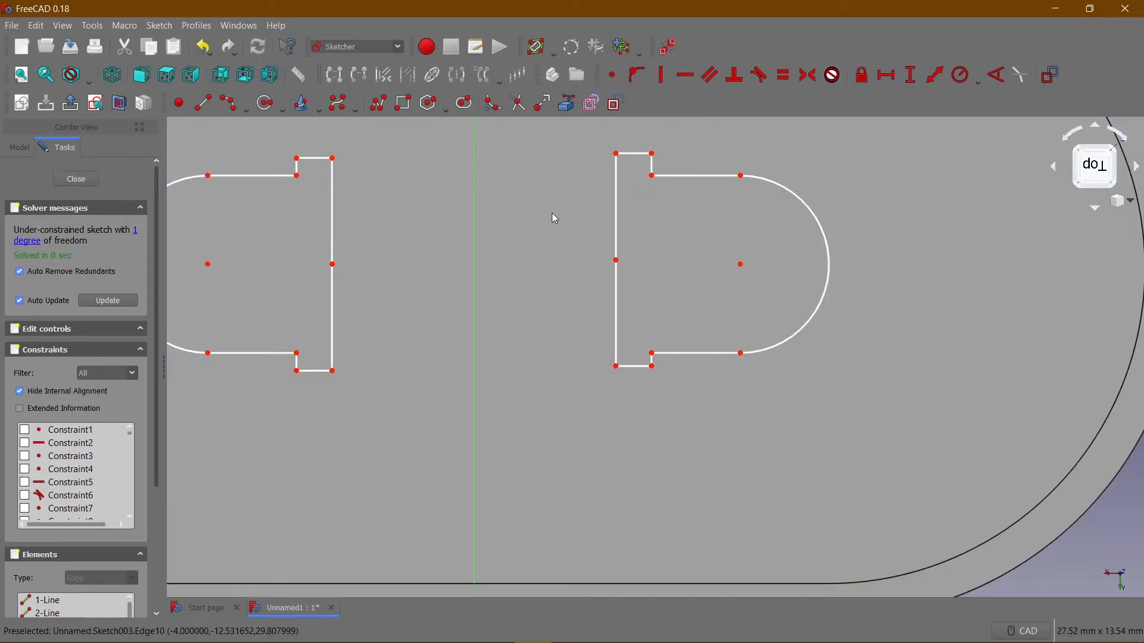
click(617, 261)
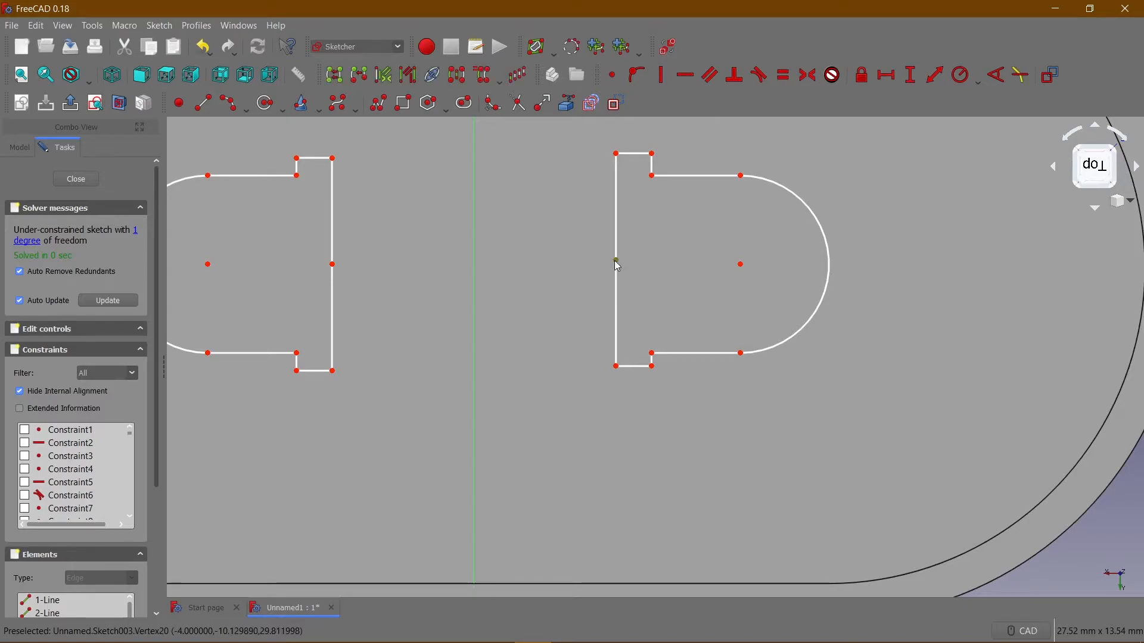
click(741, 264)
click(687, 77)
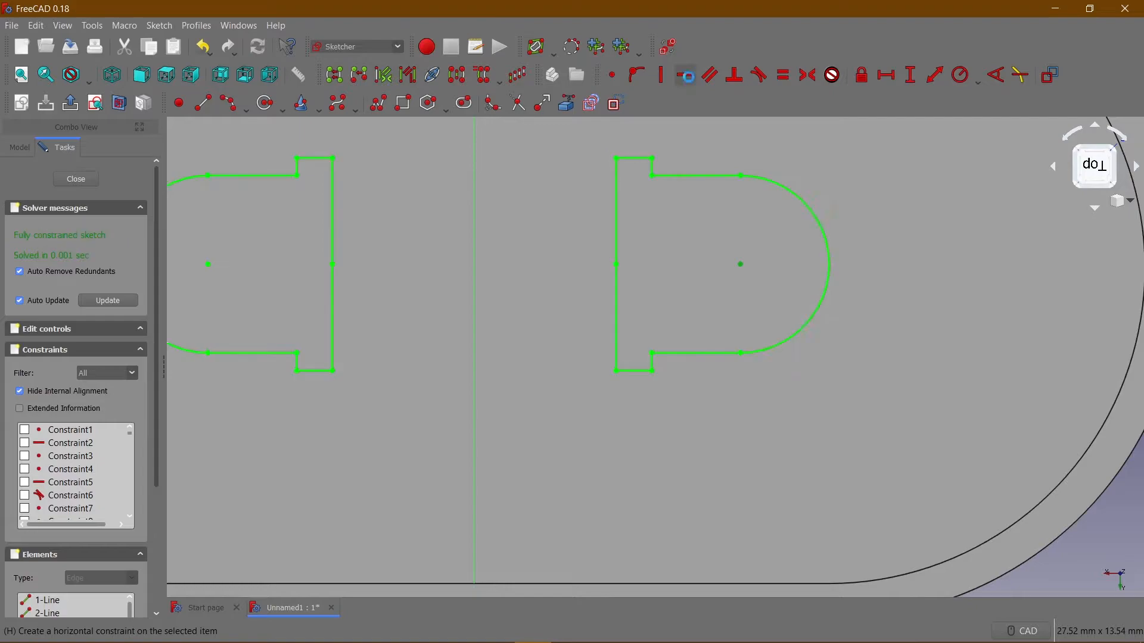
Show the sketch constraints again and close the sketch of the two profiles.
scroll(573, 226, down, 5)
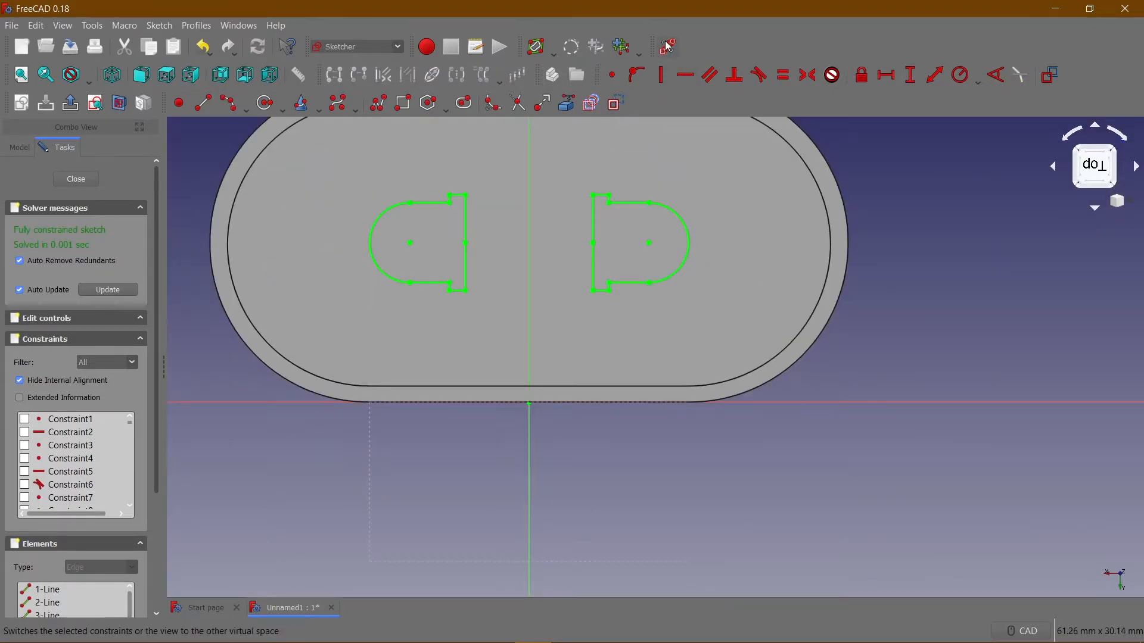
click(667, 46)
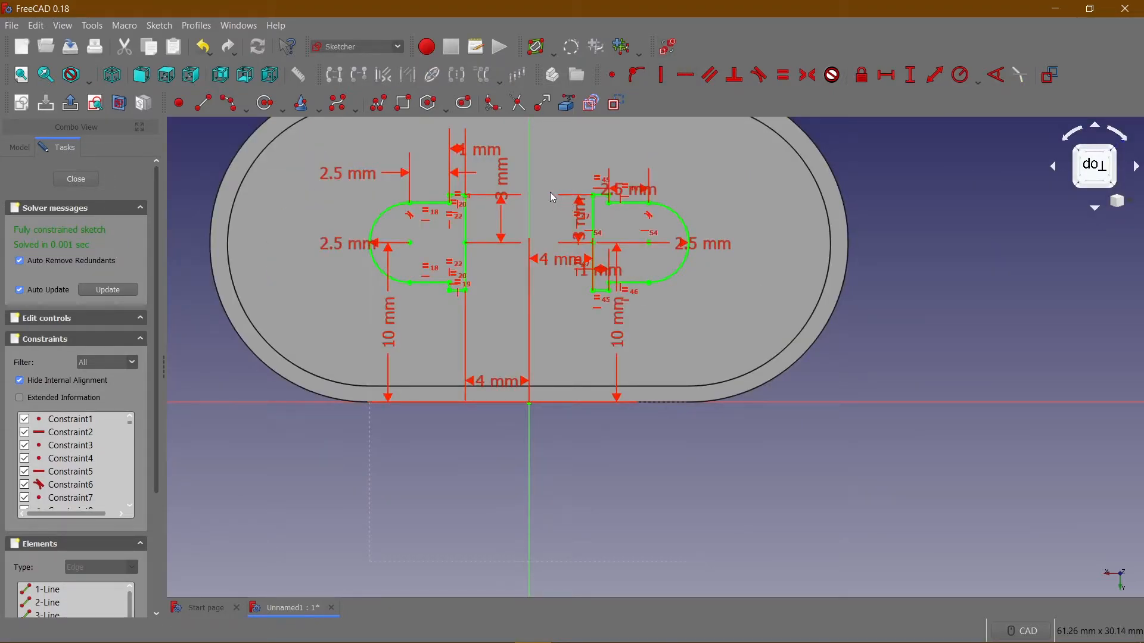
click(88, 182)
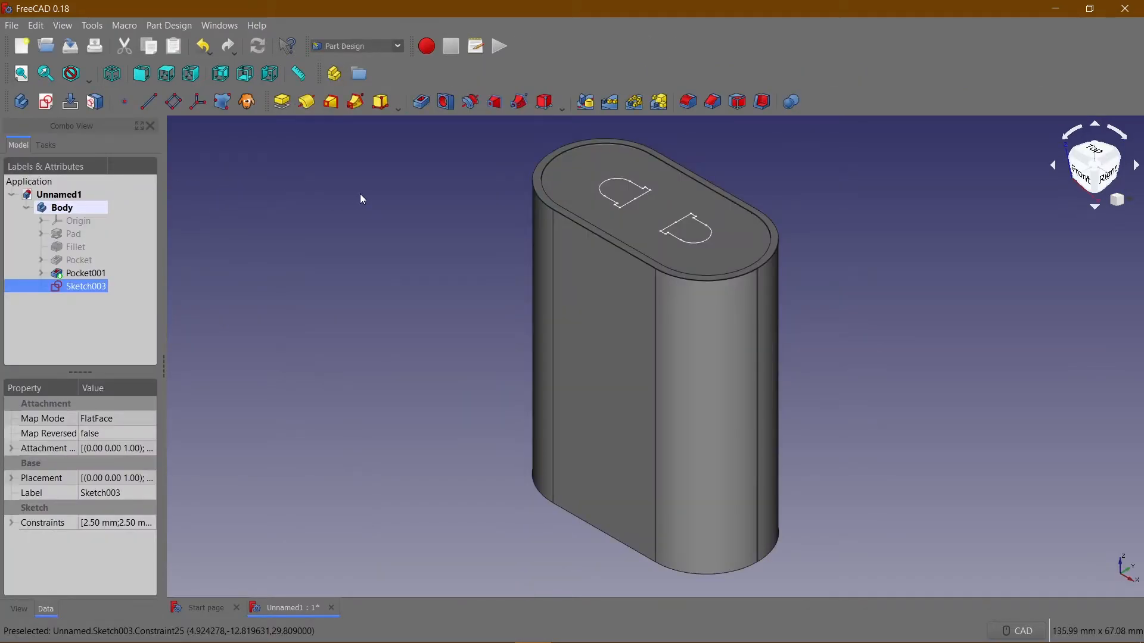
Start a pocket from the sketch with the two stepped, round-ended profiles.
click(420, 102)
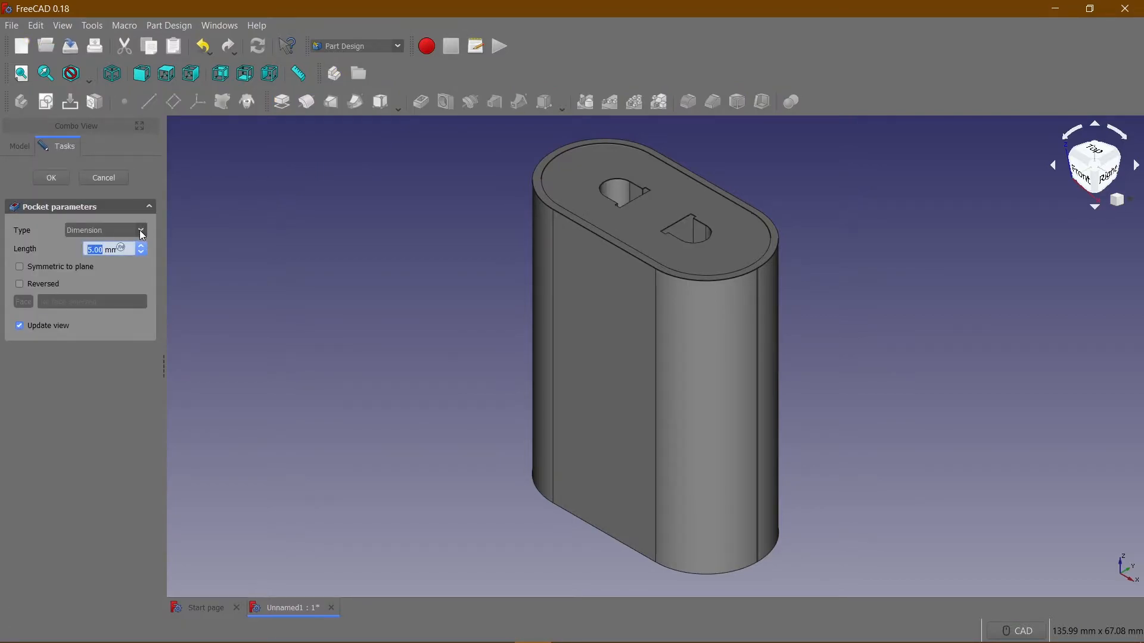
click(142, 231)
middle_drag(485, 245, 416, 293)
scroll(447, 323, down, 2)
scroll(417, 294, up, 2)
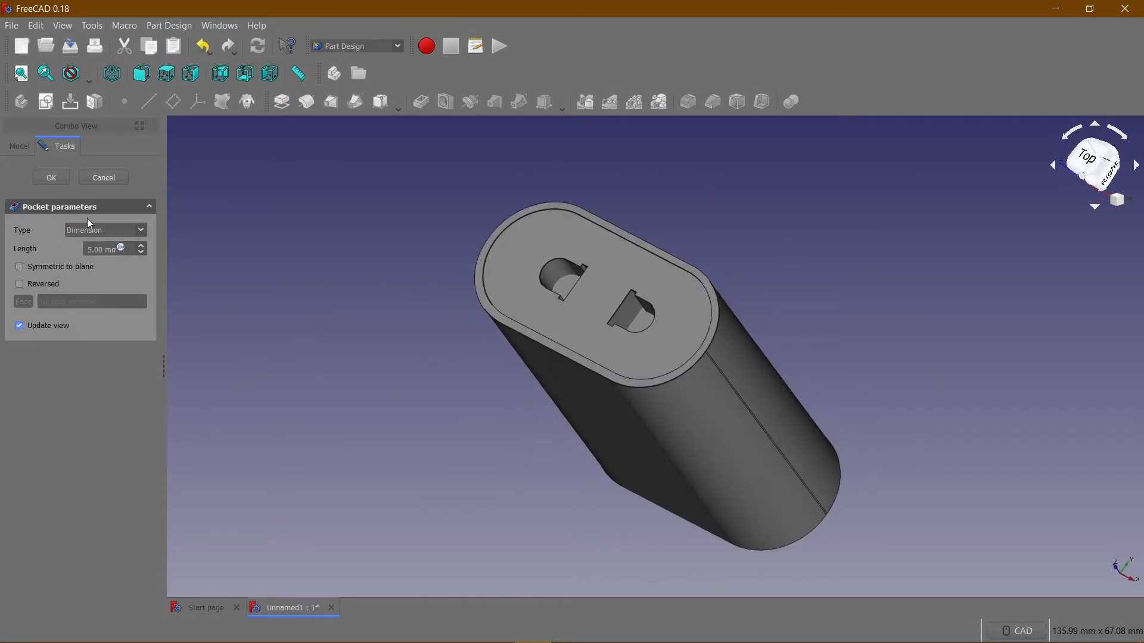
Try pocket depths of 15 mm and 20 mm for the two profile cuts.
drag(105, 251, 89, 253)
text(10)
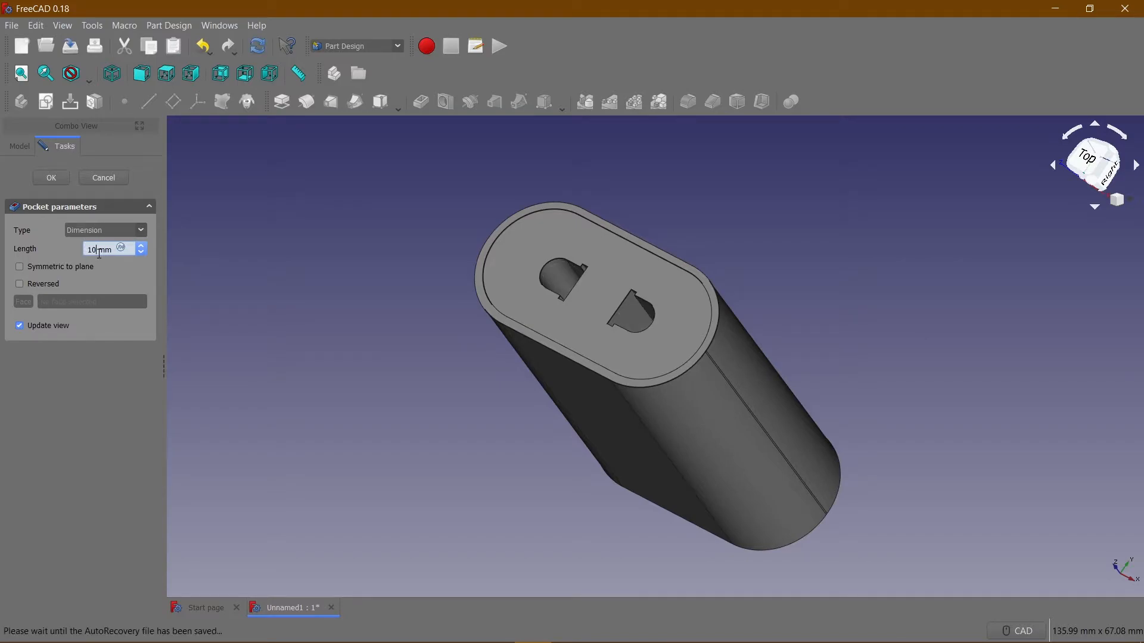
key(BackSpace)
text(5)
middle_drag(291, 250, 366, 317)
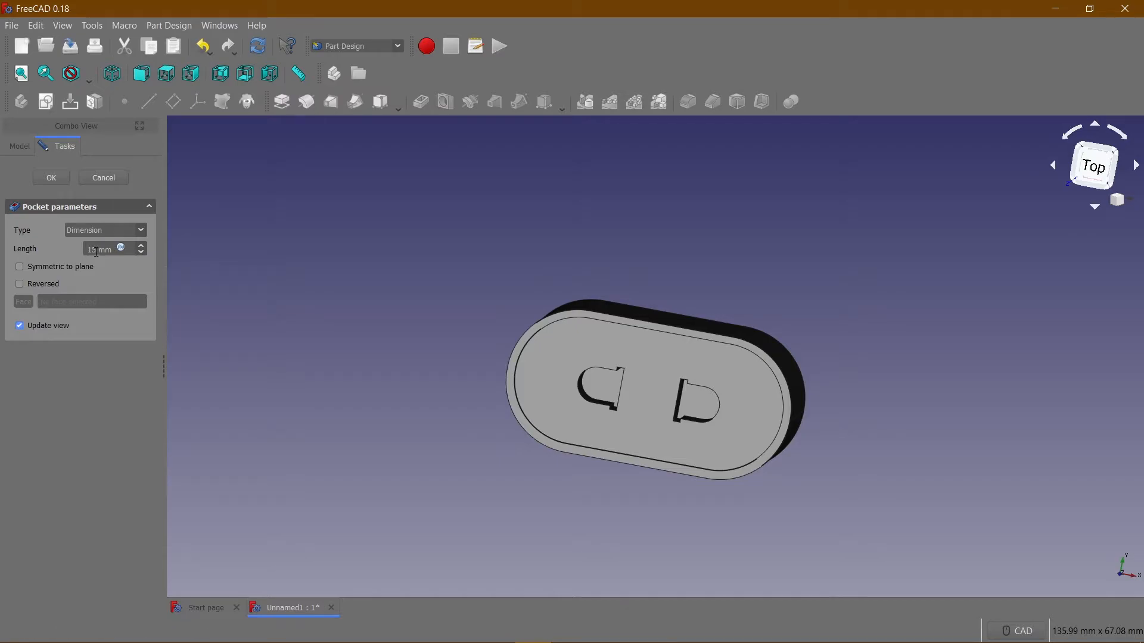
drag(97, 252, 81, 252)
text(20)
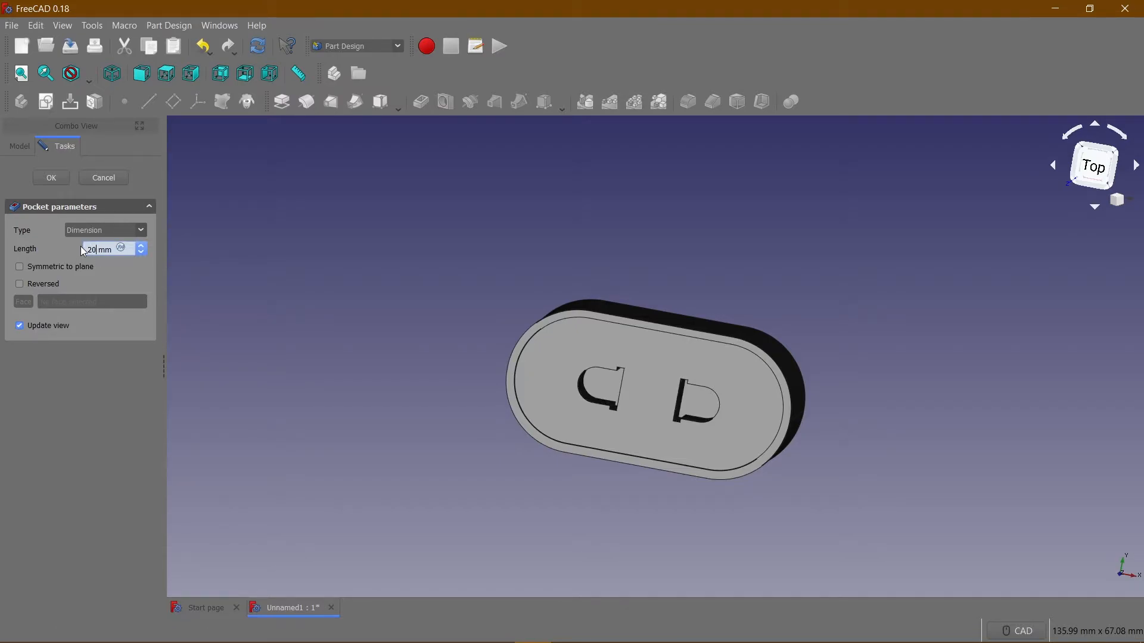
Set the pocket type to Through all and check the two cuts on the block.
click(117, 231)
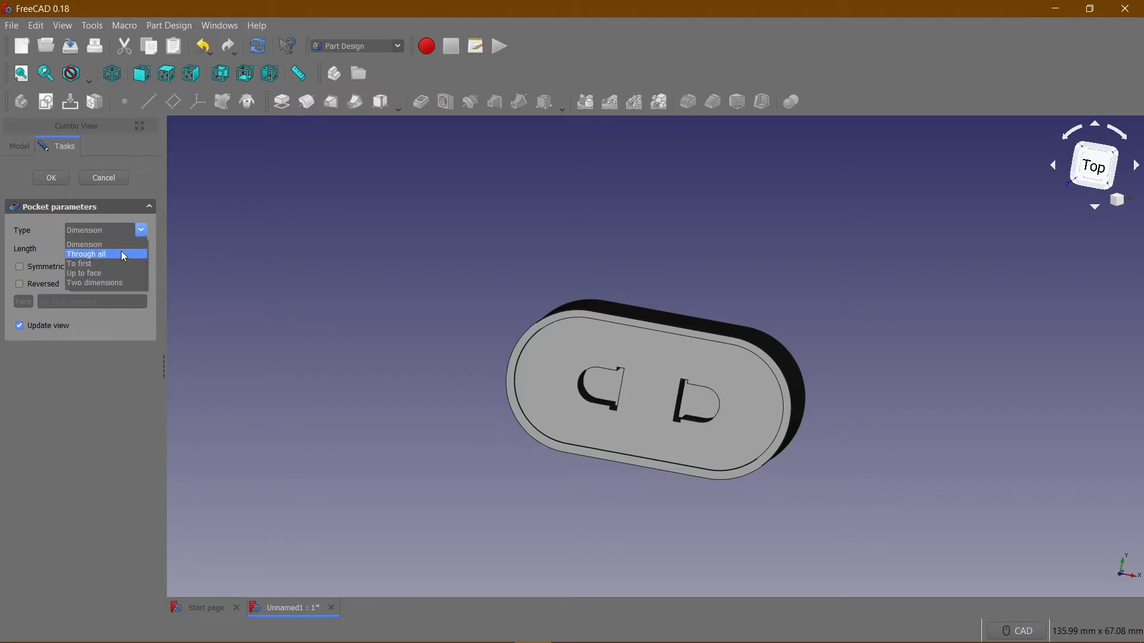
click(123, 256)
middle_drag(306, 287, 286, 226)
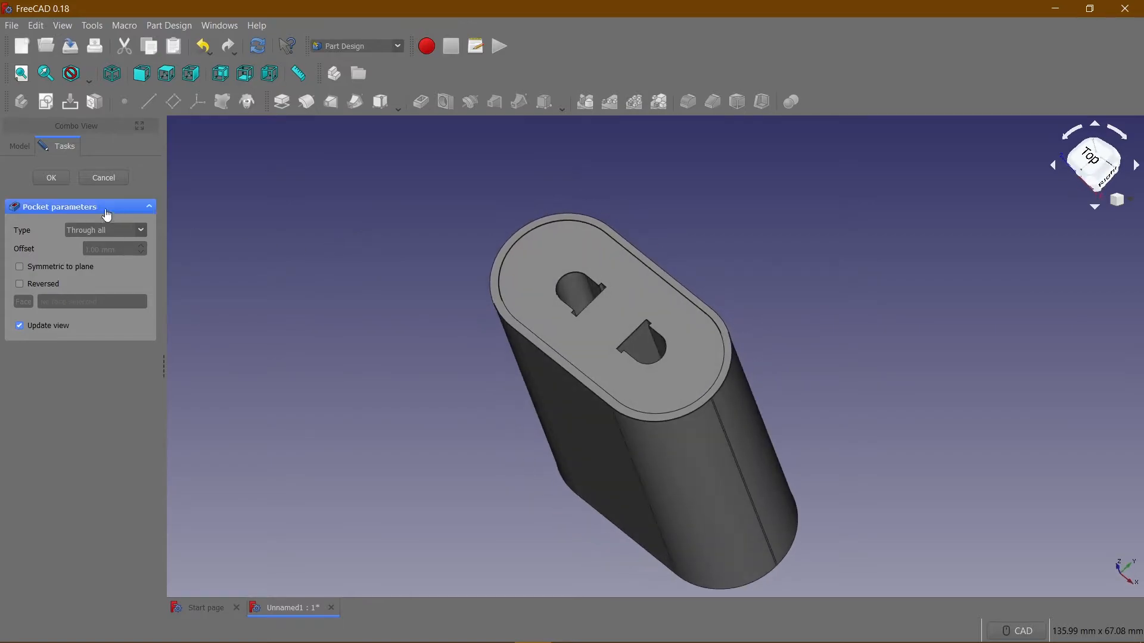
Keep the pocket type at Through all and confirm the cut of the two stepped holes.
click(142, 231)
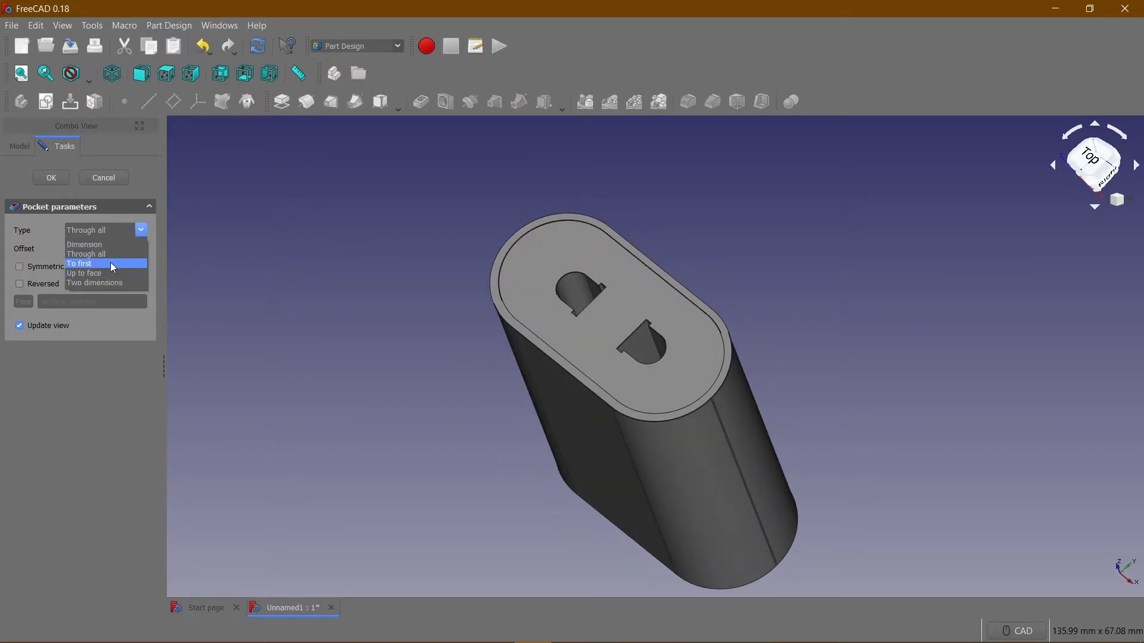
click(206, 205)
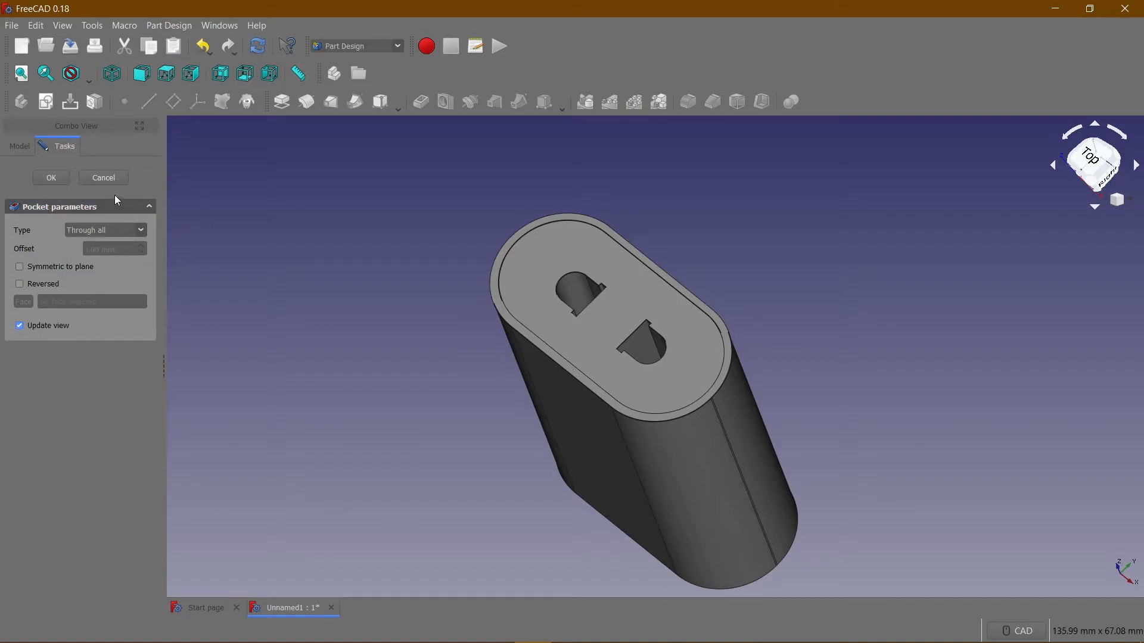
click(51, 177)
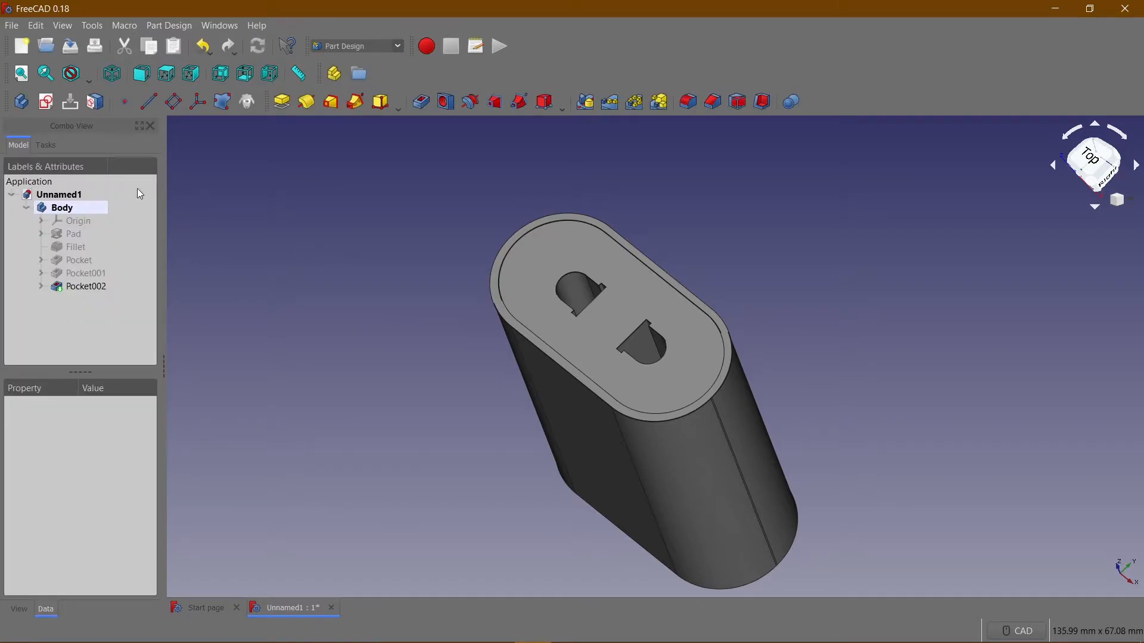
Create a new sketch on the flat front face of the block.
click(112, 74)
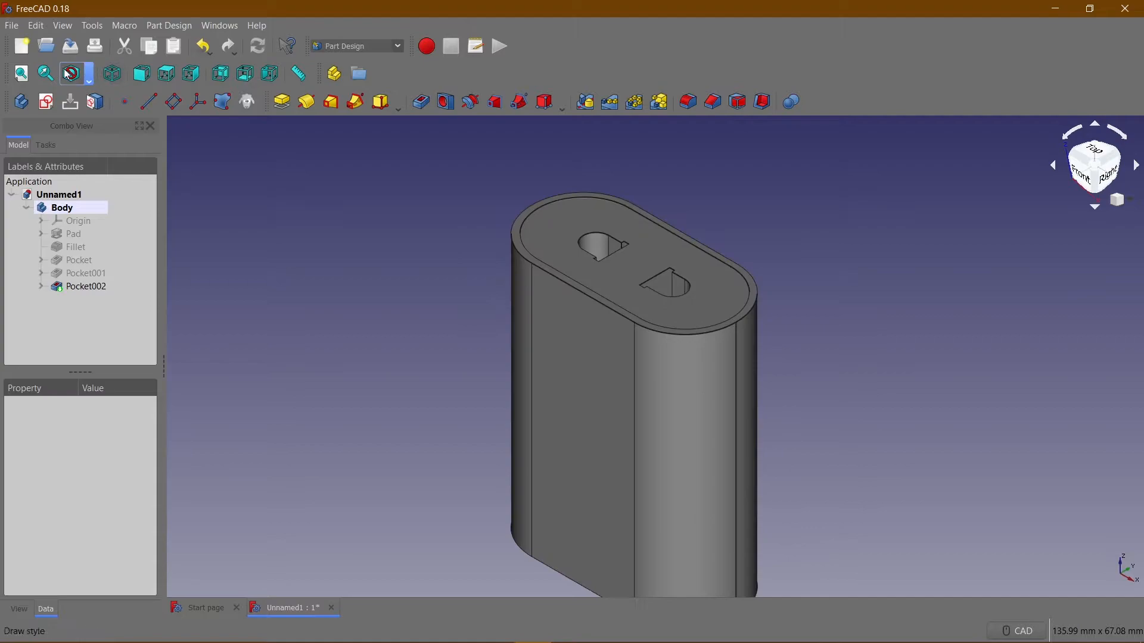
click(22, 75)
scroll(381, 283, up, 2)
scroll(381, 285, down, 3)
middle_drag(322, 340, 361, 329)
scroll(362, 326, up, 2)
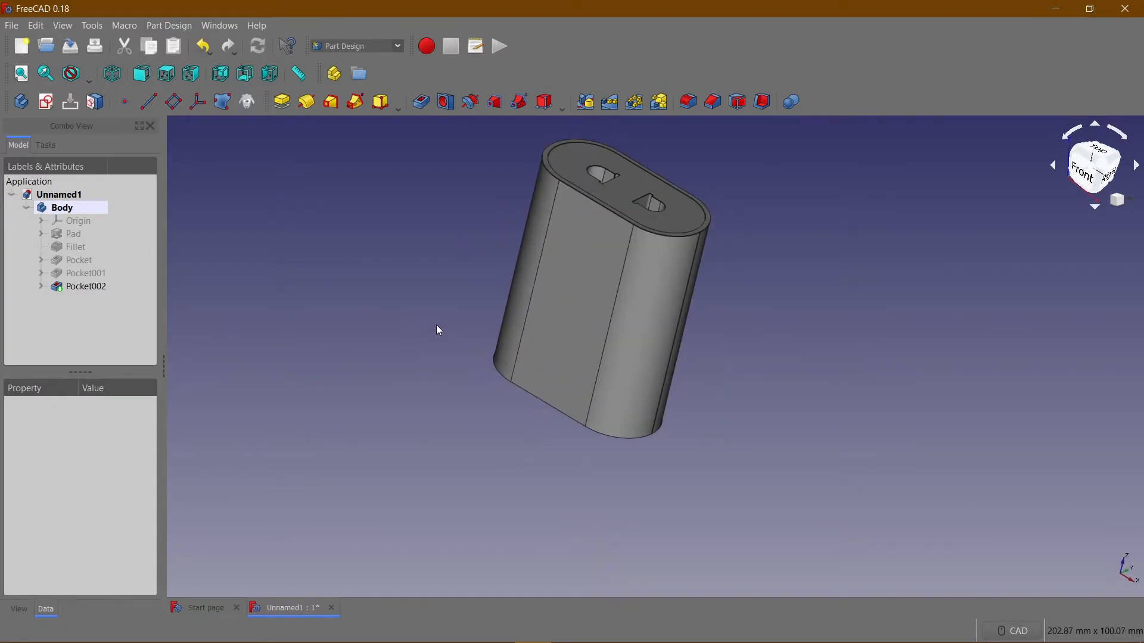
click(582, 316)
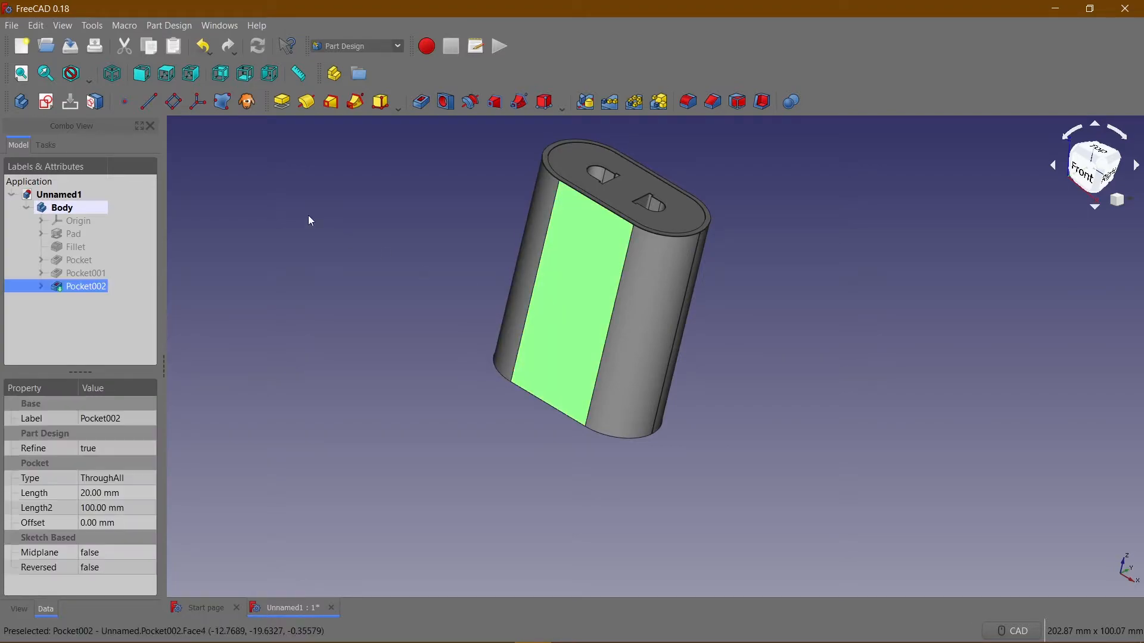
click(47, 102)
scroll(468, 292, down, 2)
scroll(468, 281, up, 4)
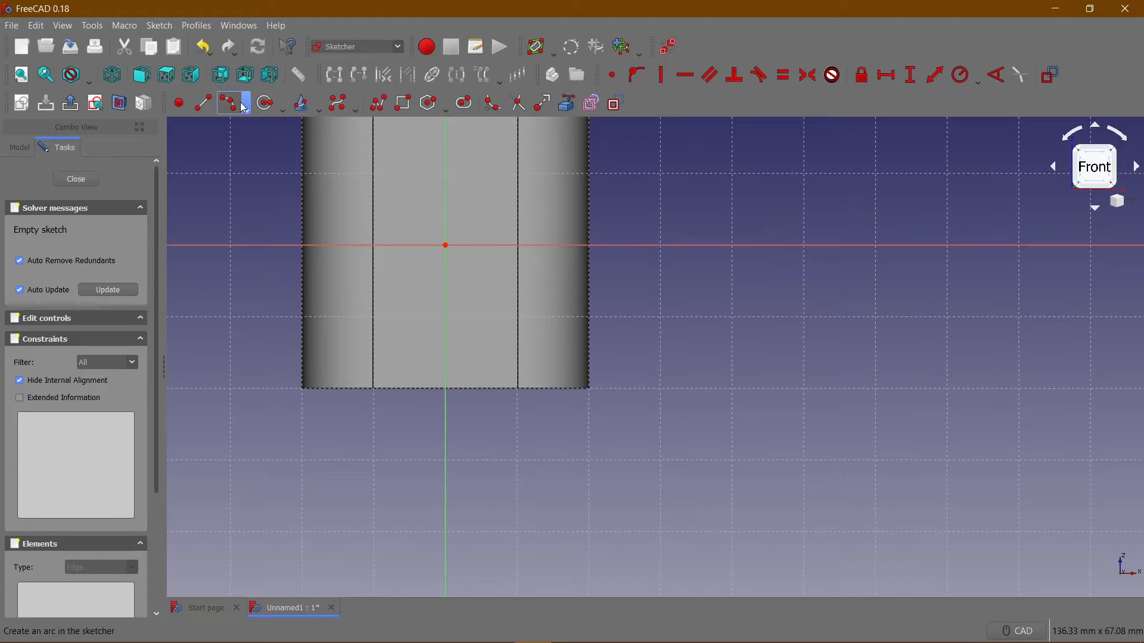
Draw a horizontal line about 12 mm long near the lower edge of the front face, across the vertical axis.
click(202, 104)
click(411, 332)
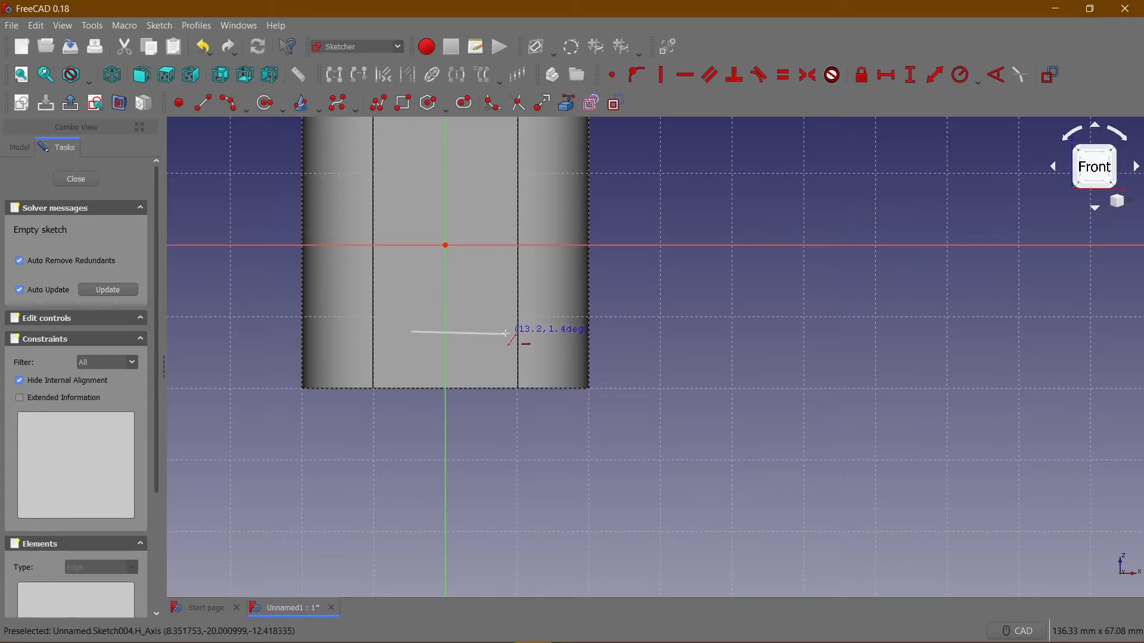
click(495, 332)
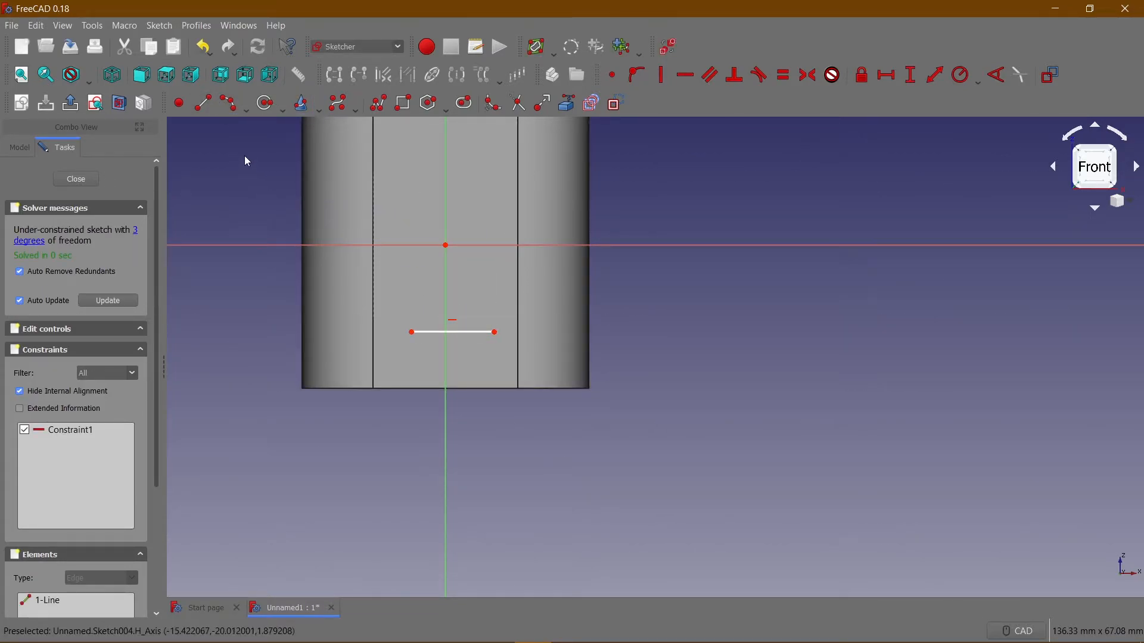
click(226, 98)
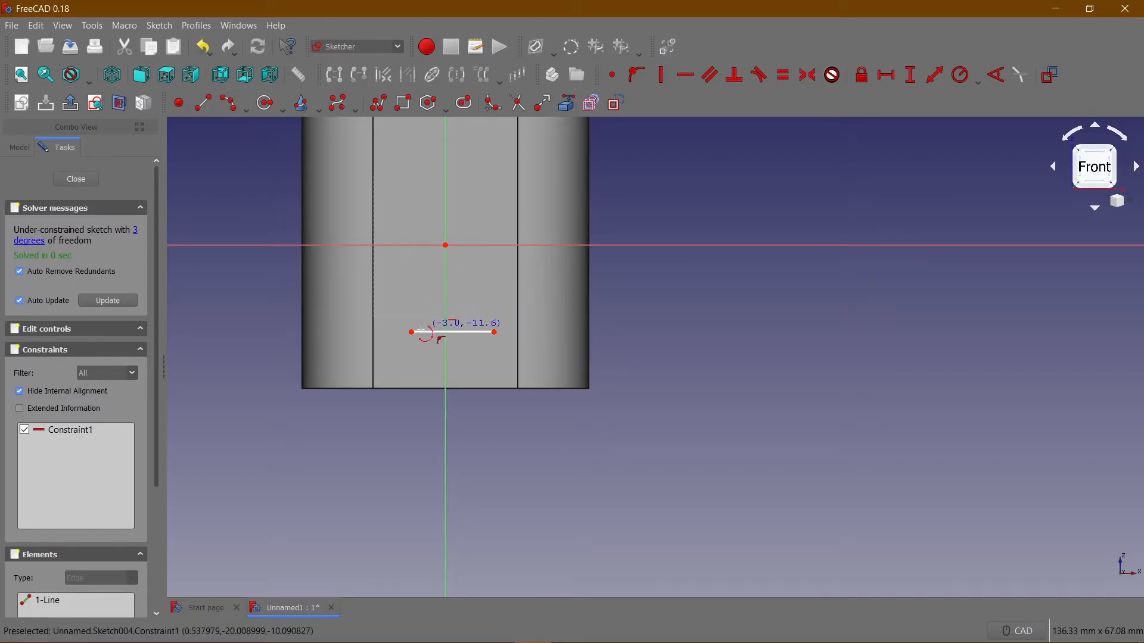
click(498, 332)
key(Escape)
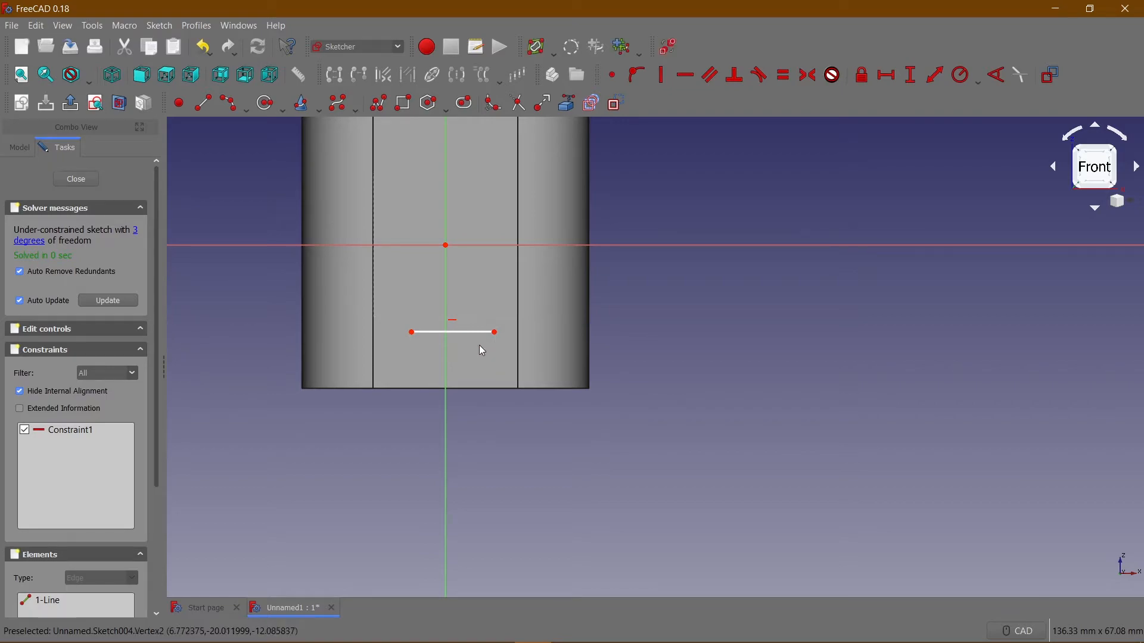
Draw a three-point arc down from the line's right end and a second line back left beneath the first.
click(249, 112)
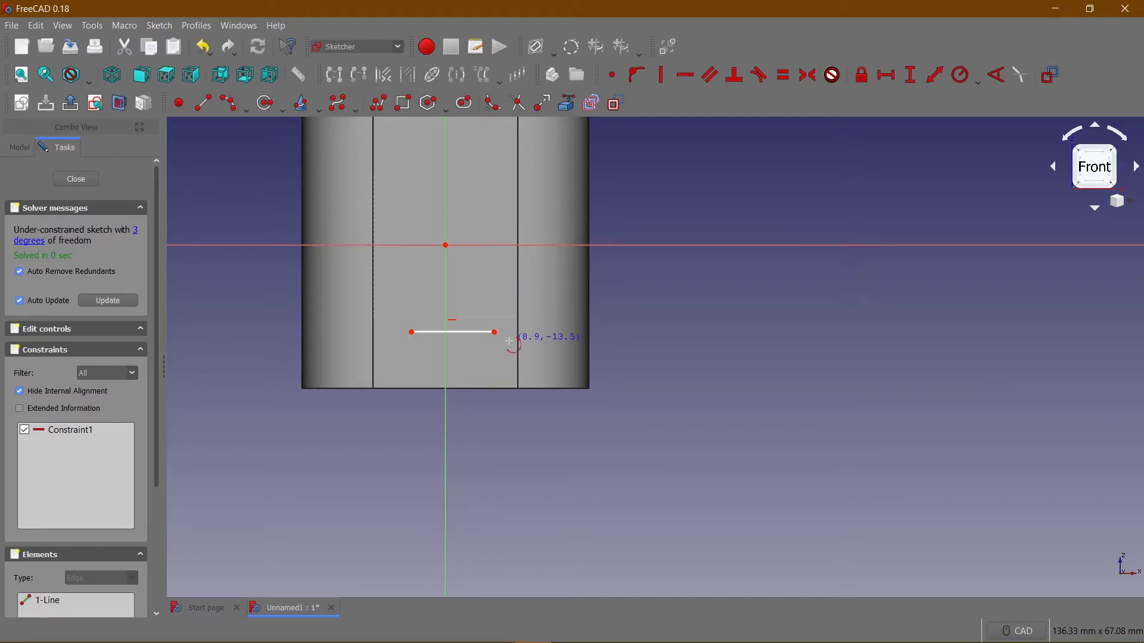
click(490, 348)
click(490, 367)
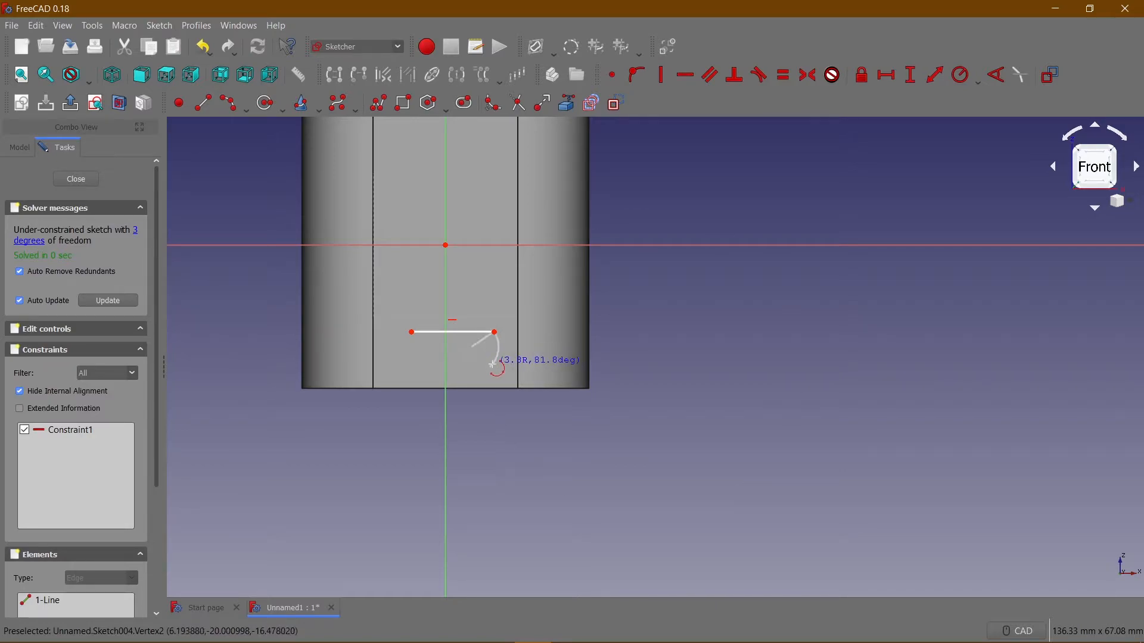
click(501, 361)
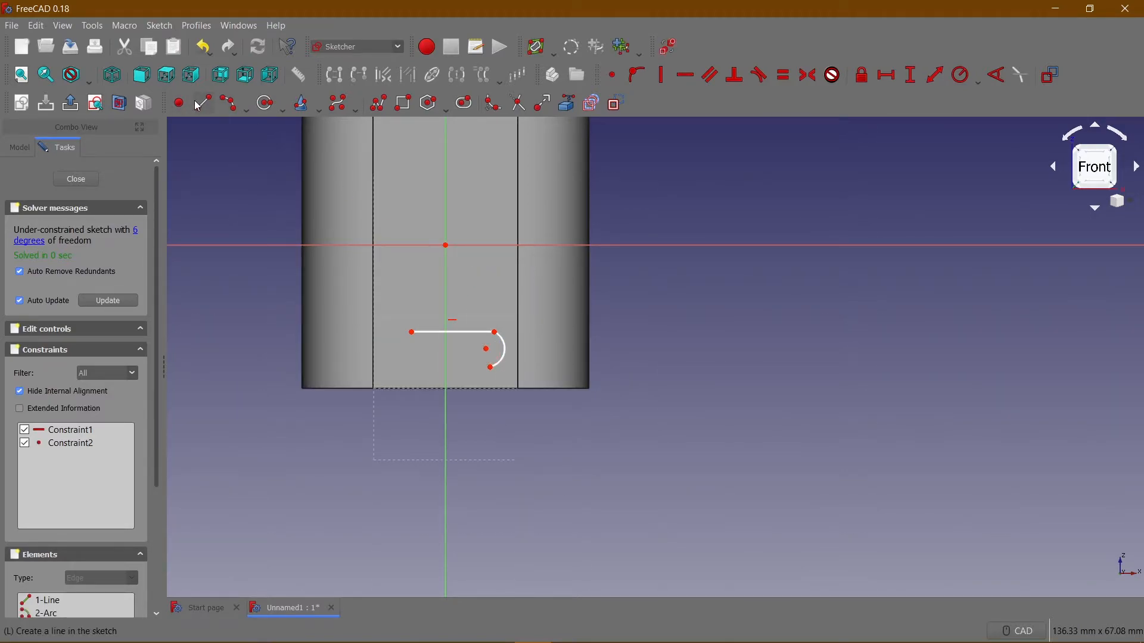
click(490, 367)
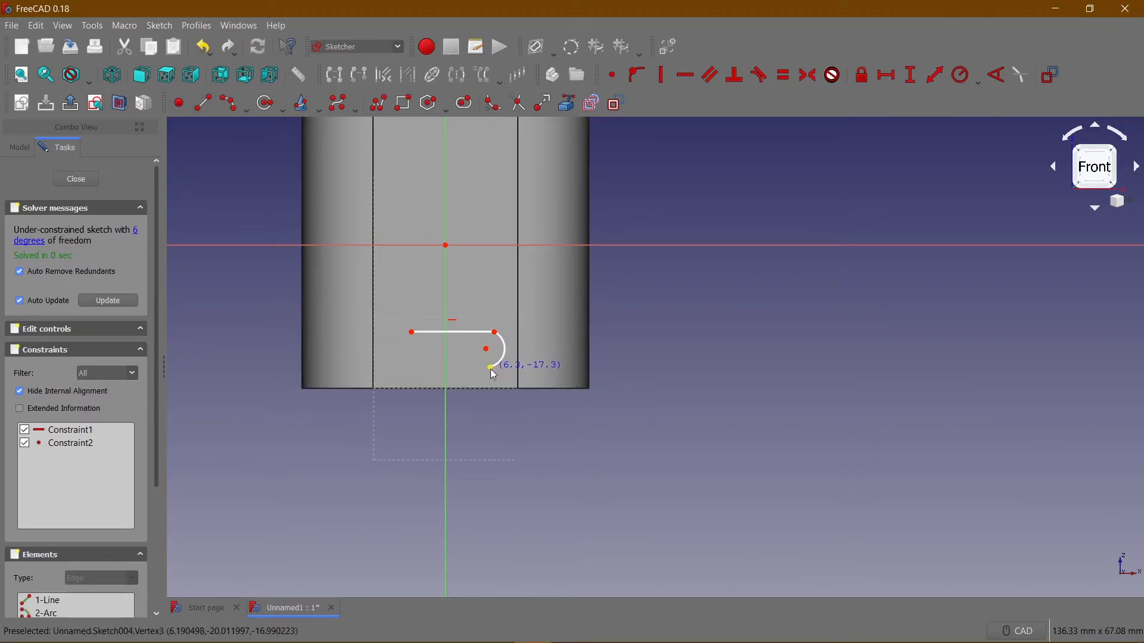
click(412, 363)
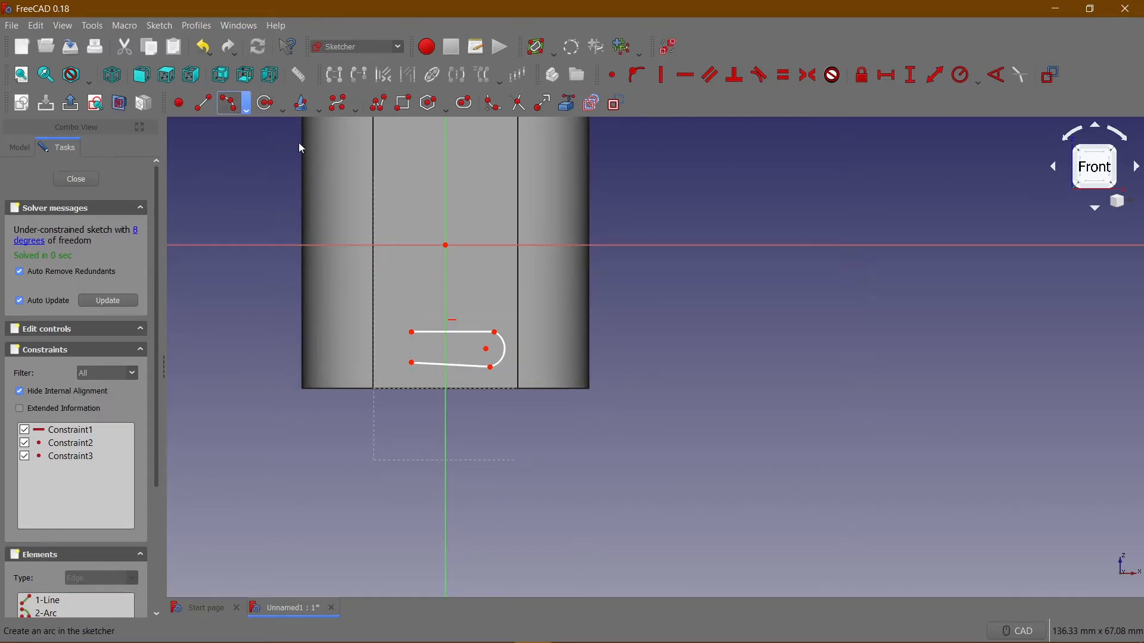
Close the slot outline with a three-point arc joining the left ends of the two lines.
click(231, 104)
click(412, 363)
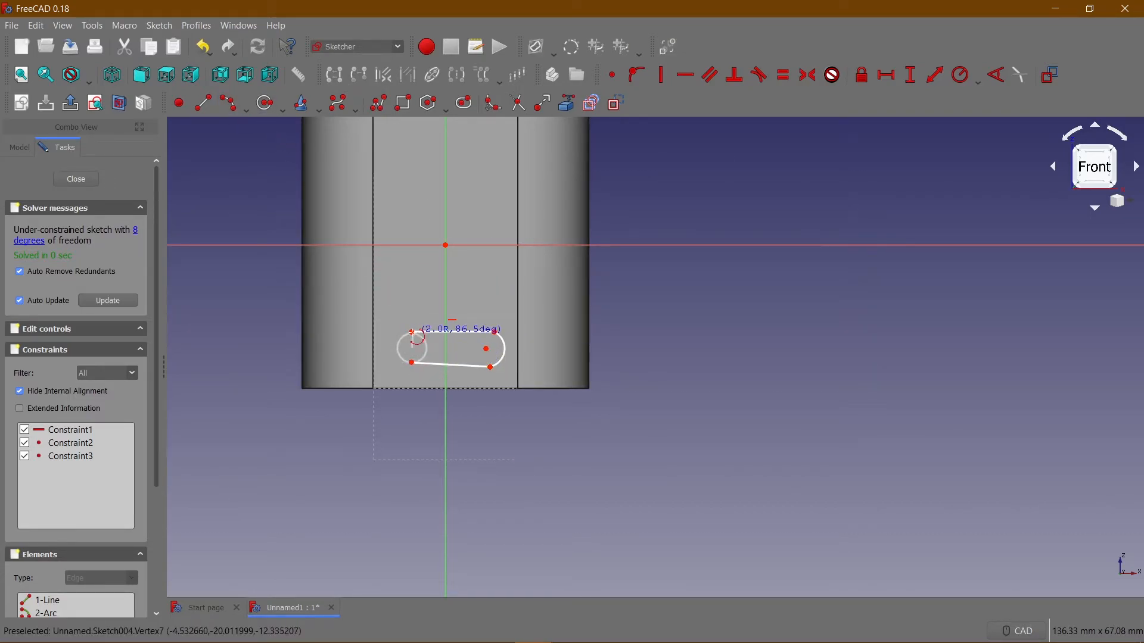
click(412, 332)
click(396, 338)
Make the left and right arcs tangent to the upper line of the slot.
scroll(431, 339, up, 3)
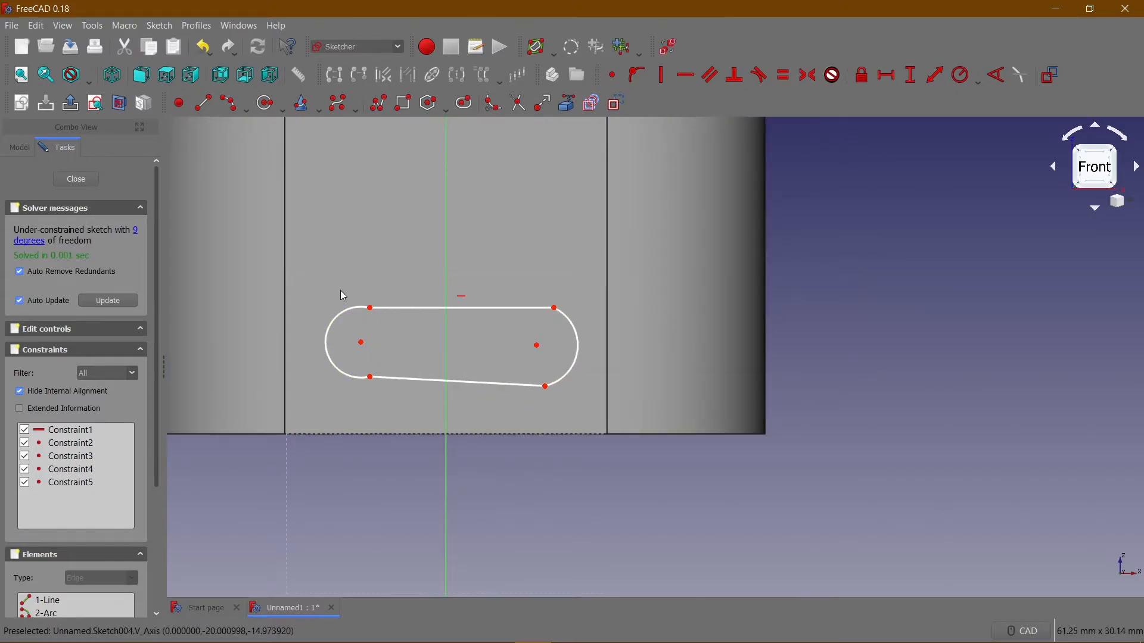
click(349, 314)
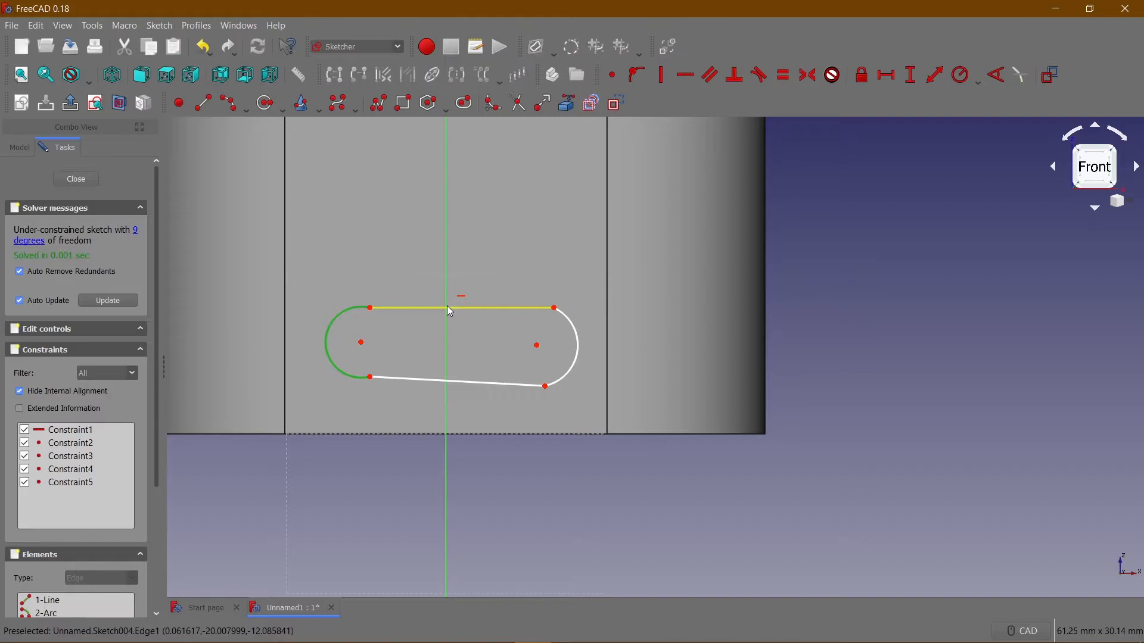
click(450, 309)
key(t)
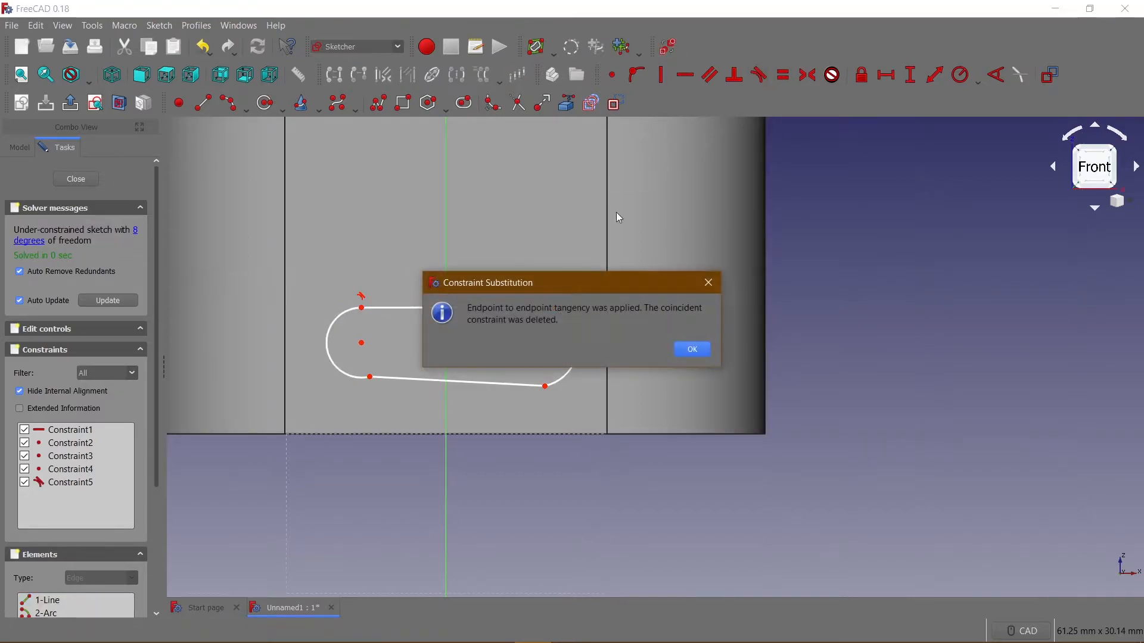
key(Return)
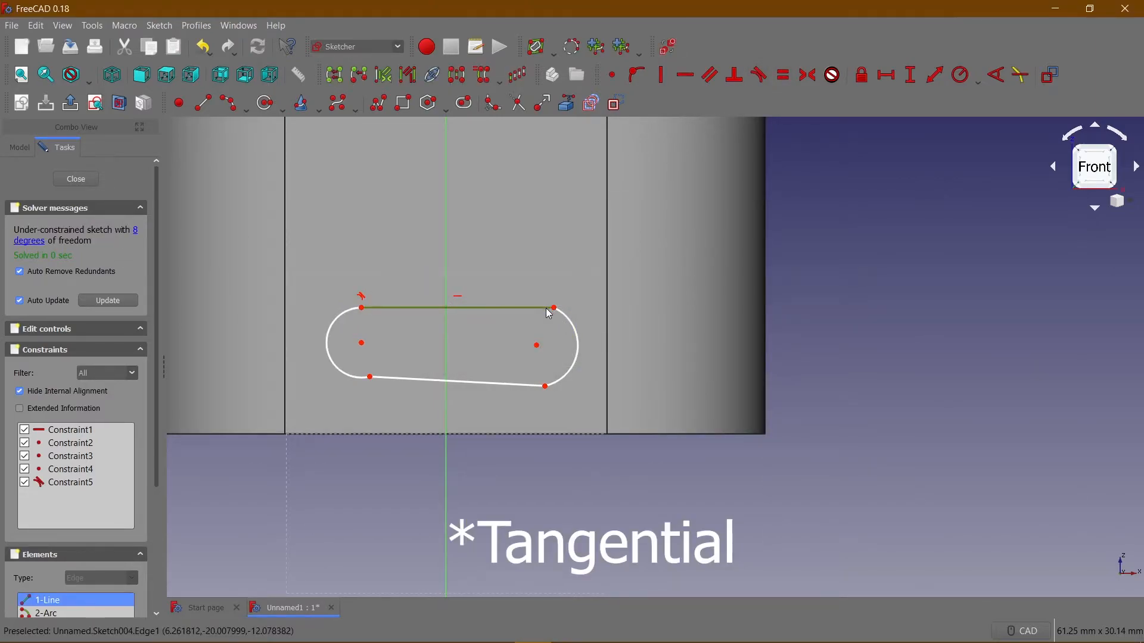
click(567, 324)
click(759, 75)
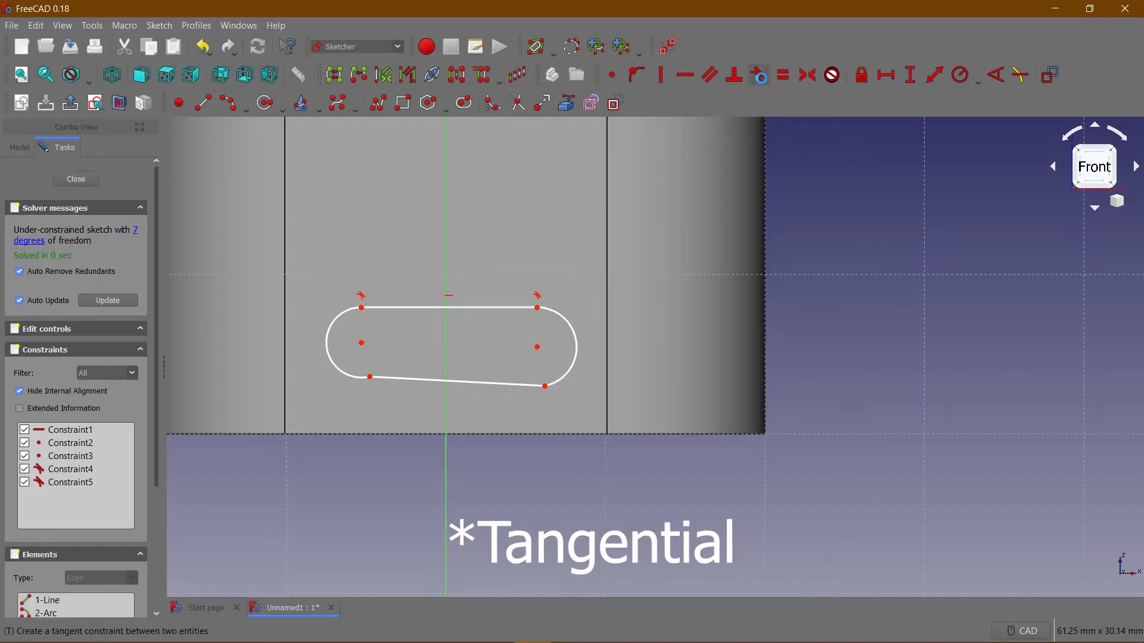
Make the right and left arcs tangent to the lower line of the slot.
click(549, 385)
click(759, 75)
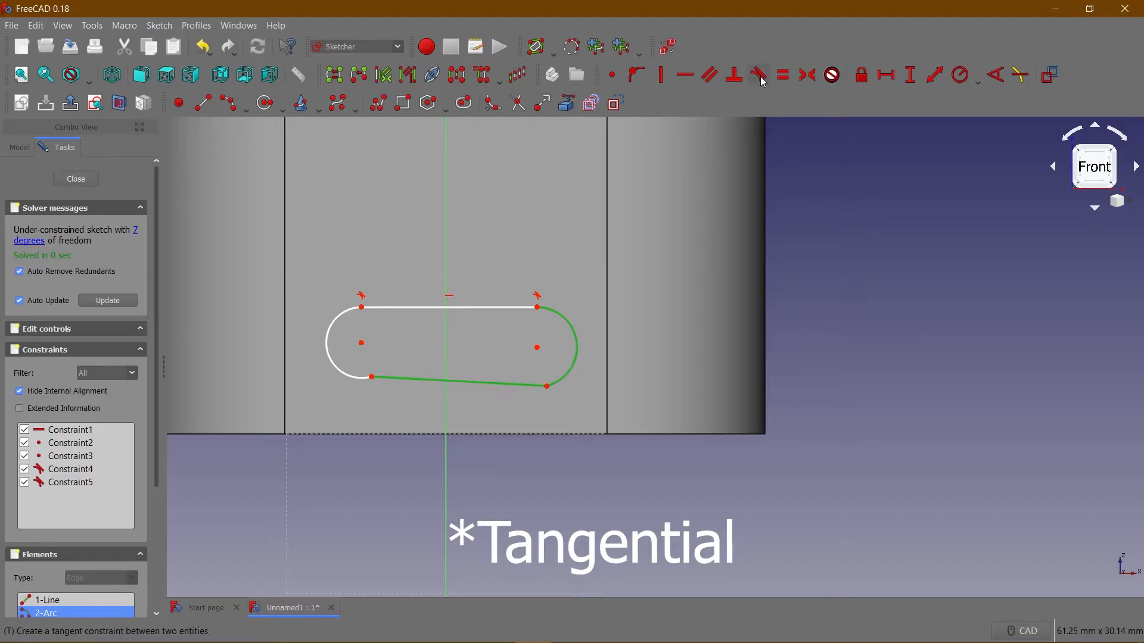
click(346, 373)
click(391, 378)
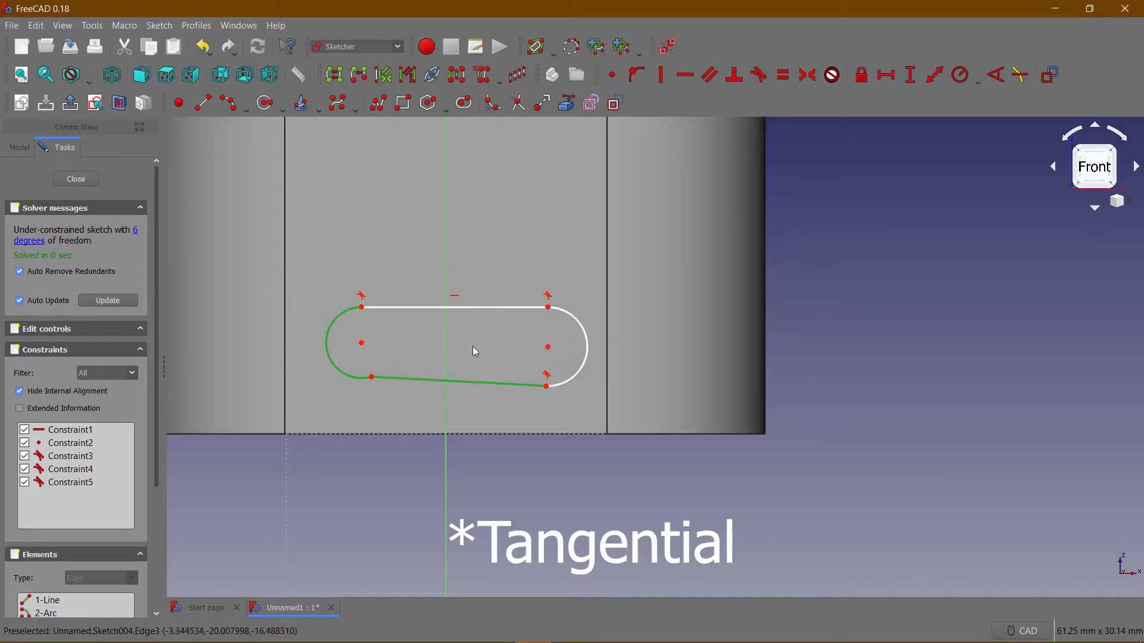
click(759, 75)
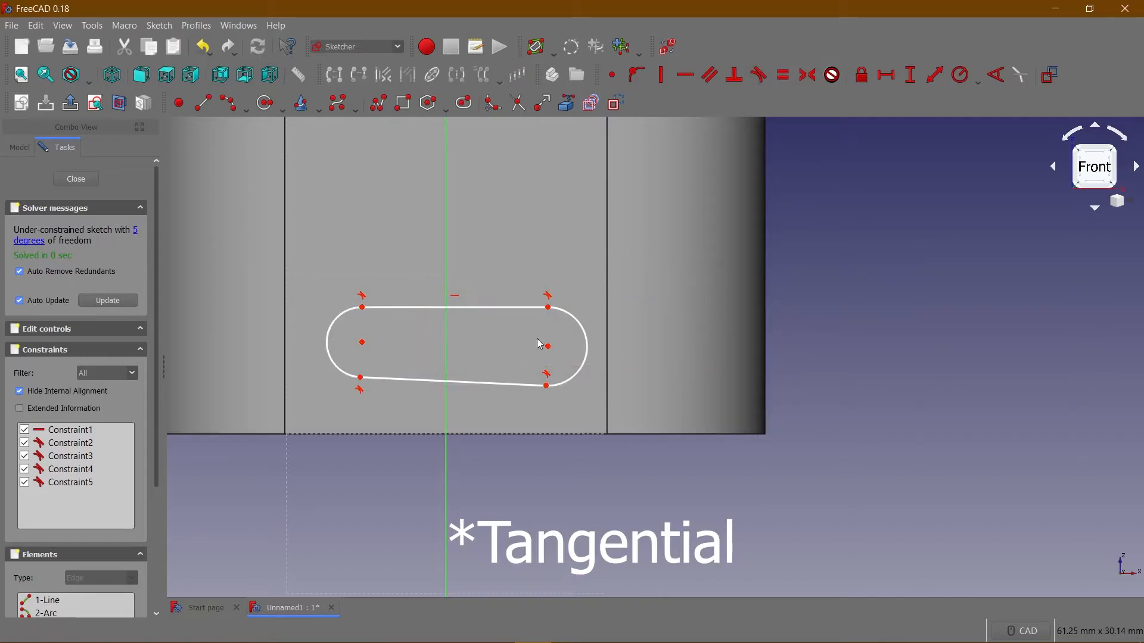
Make the slot's lower line horizontal and raise its upper line to enlarge the slot.
click(464, 382)
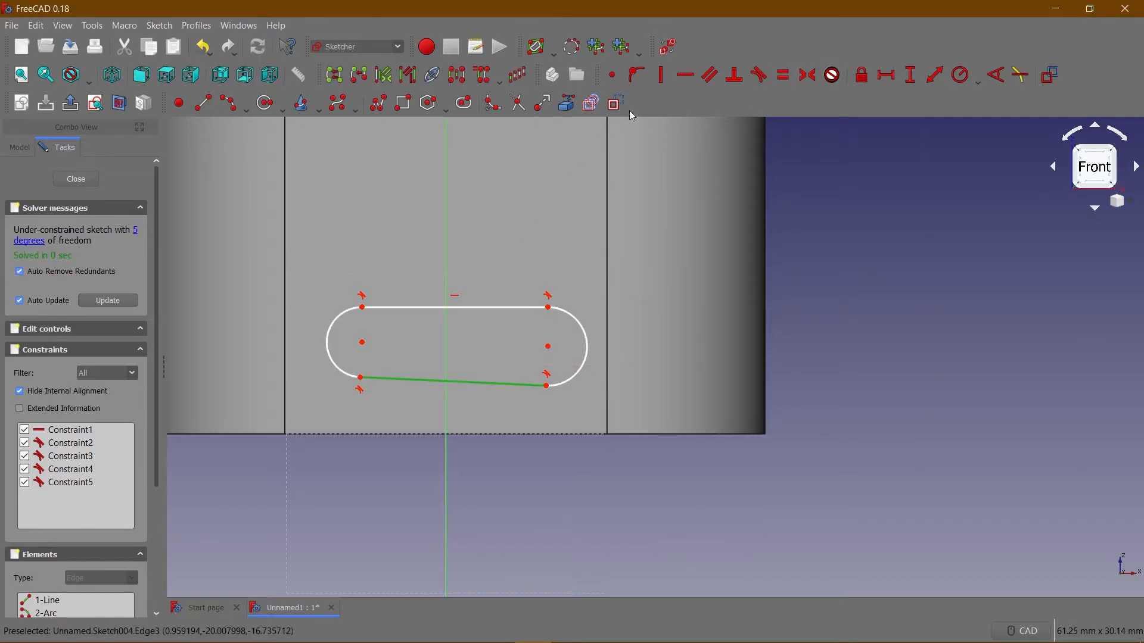
click(685, 75)
mouse_move(491, 306)
mouse_down()
mouse_move(499, 281)
mouse_move(475, 273)
mouse_move(472, 291)
mouse_move(493, 282)
mouse_move(496, 293)
mouse_up()
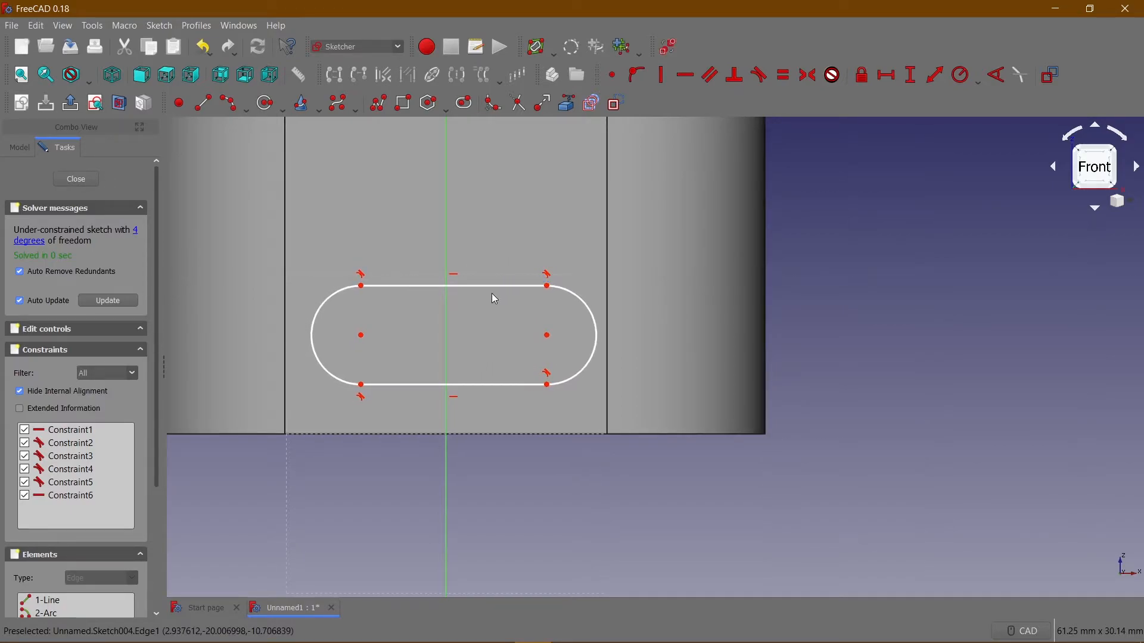
Constrain the slot's upper and lower lines to equal length.
click(505, 286)
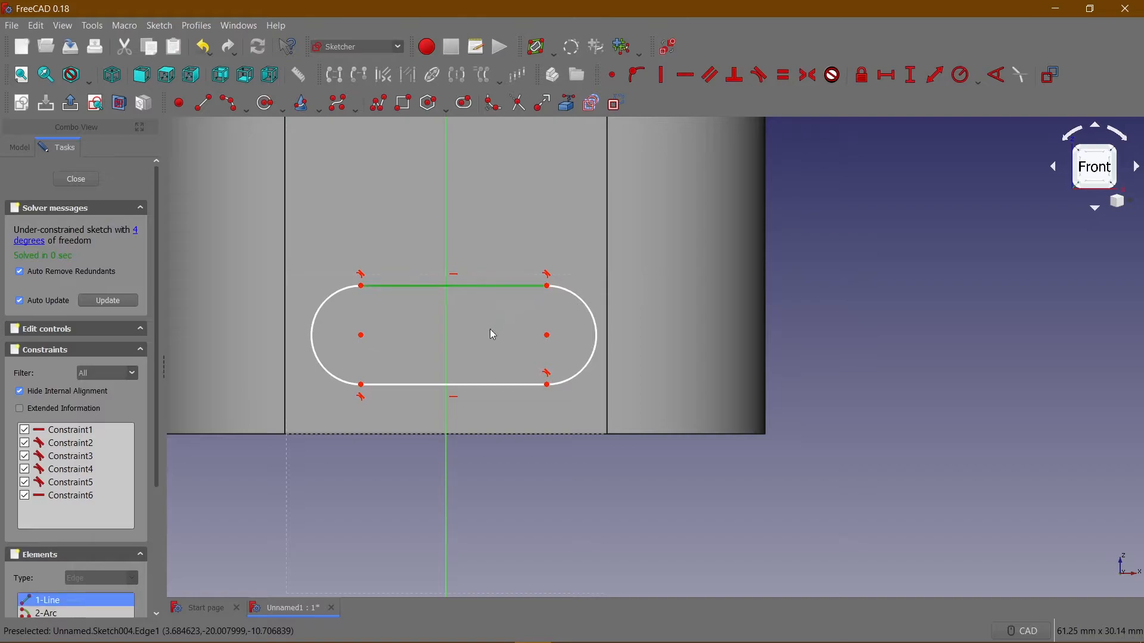
click(493, 384)
click(784, 75)
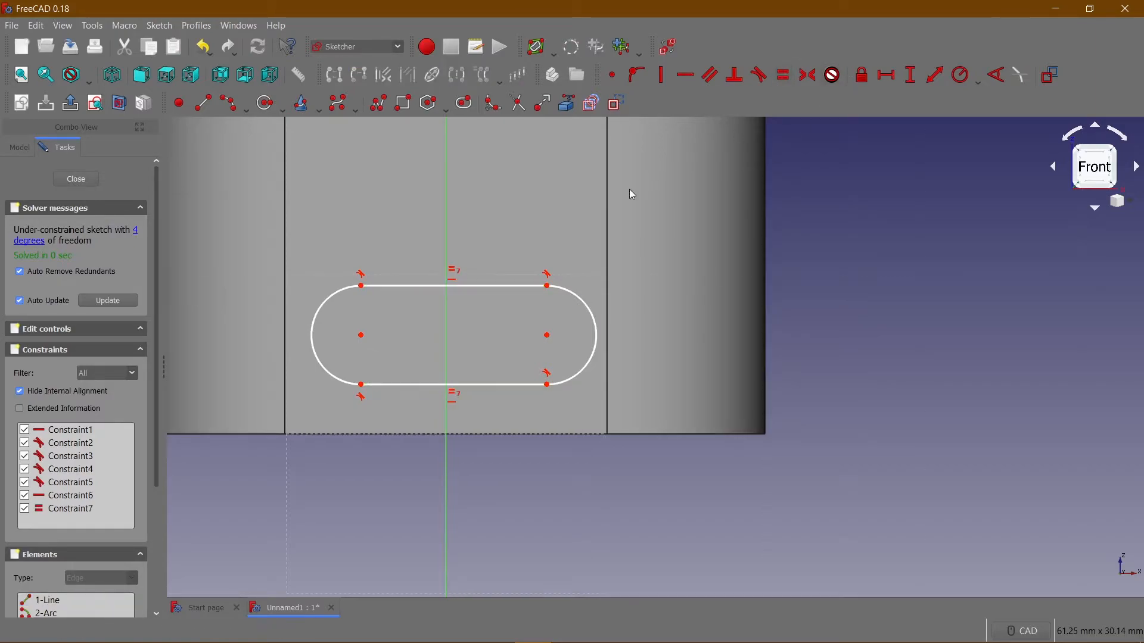
click(345, 295)
click(580, 301)
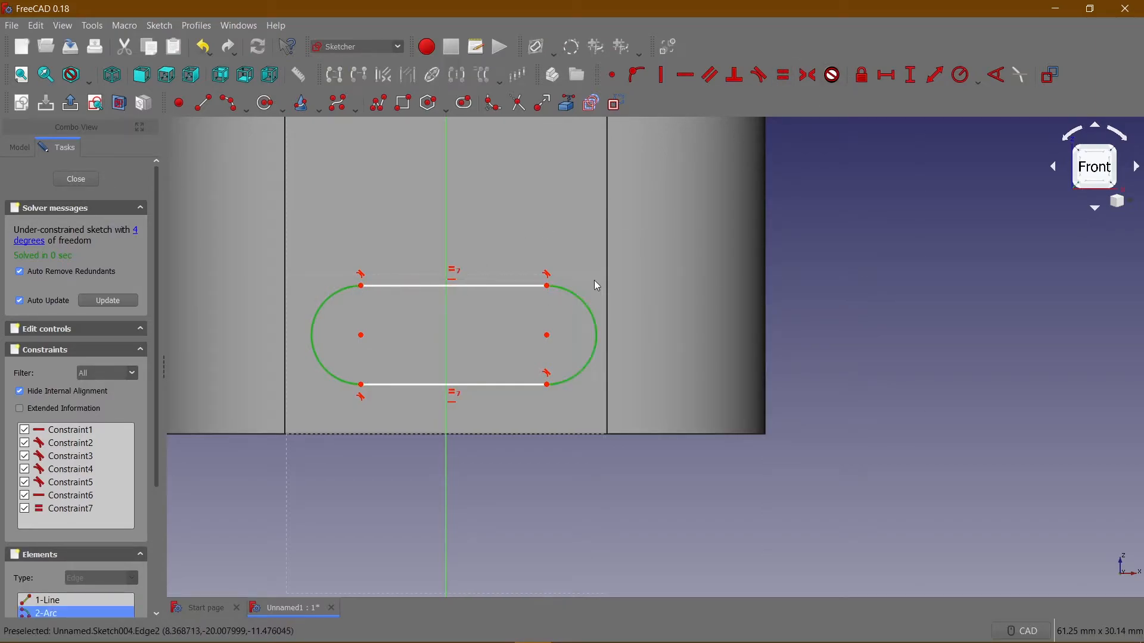
click(498, 256)
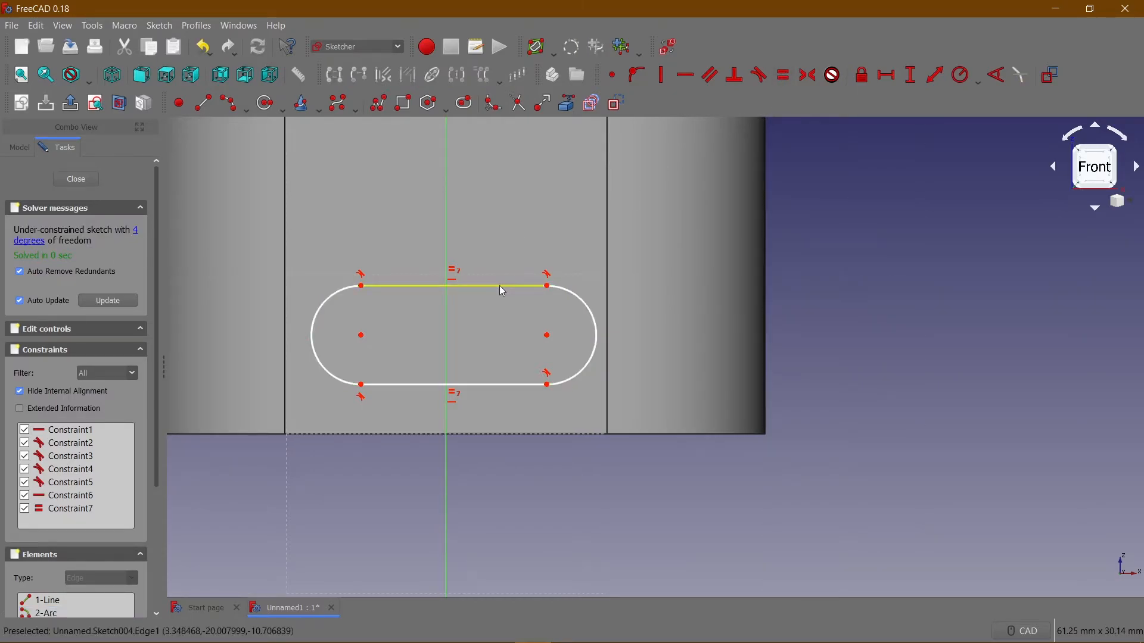
Set the horizontal length of the slot's upper line to 10 mm and the right arc's radius to 3 mm.
click(500, 286)
click(886, 75)
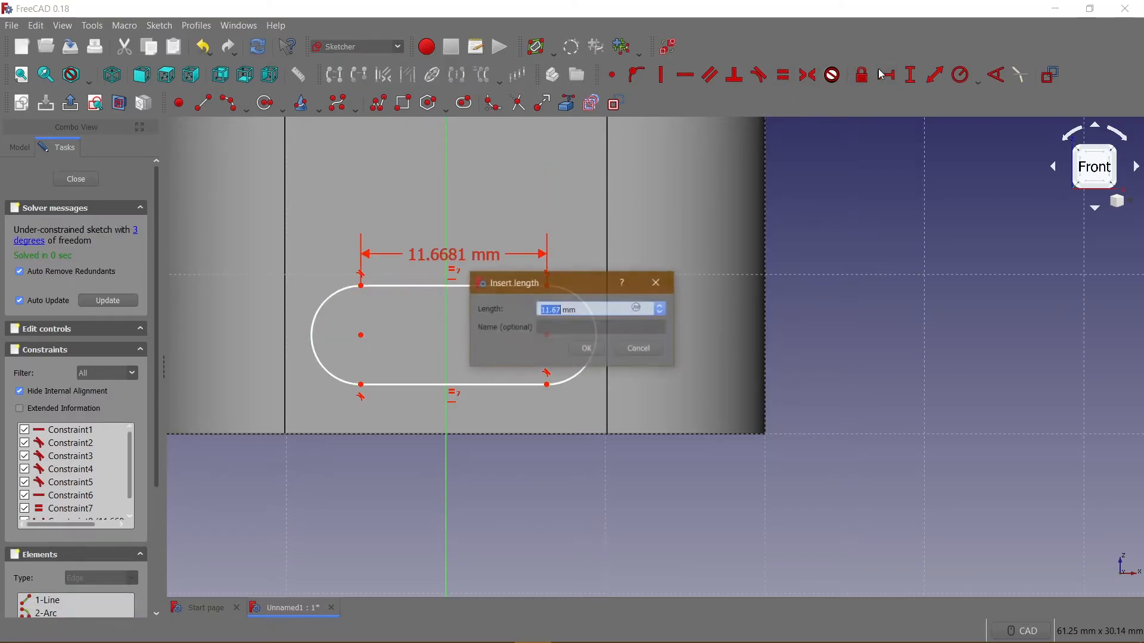
text(10)
key(Return)
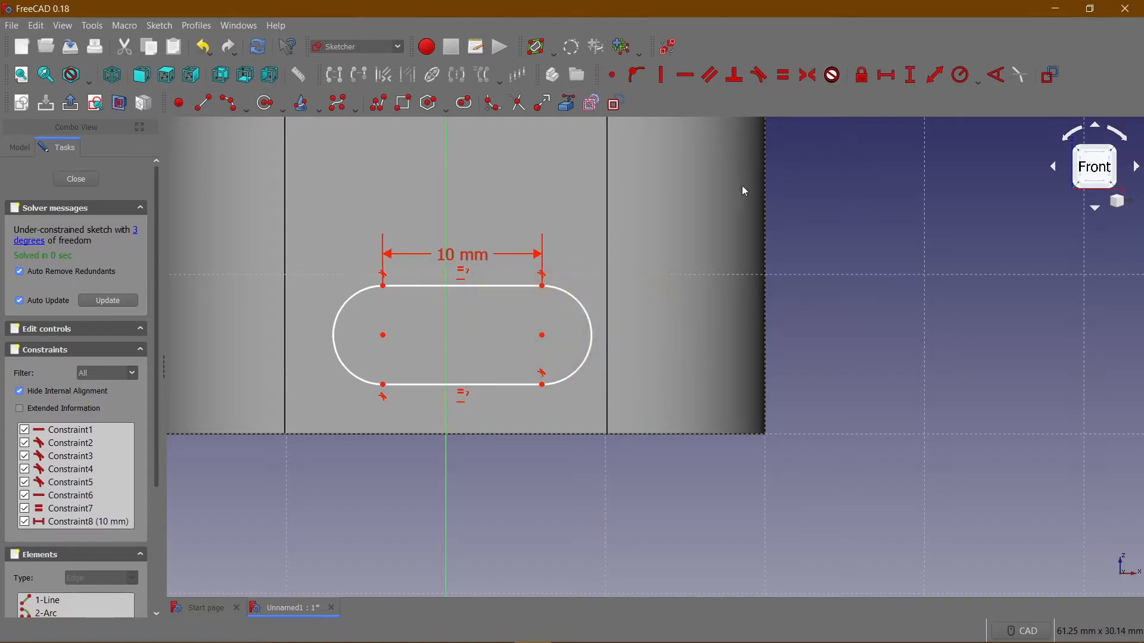
click(583, 305)
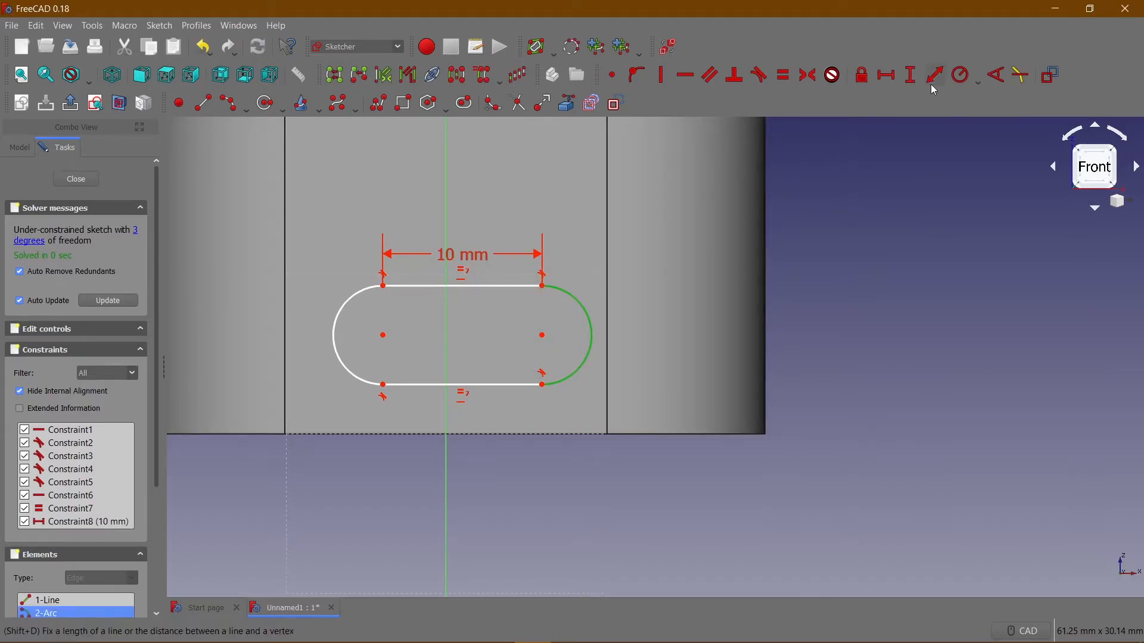
click(956, 81)
text(3)
key(Return)
Set the vertical distance between the left end of the slot's upper line and the sketch origin to 10 mm.
scroll(523, 260, up, 3)
scroll(519, 260, down, 3)
click(381, 288)
middle_drag(502, 195, 502, 265)
click(447, 186)
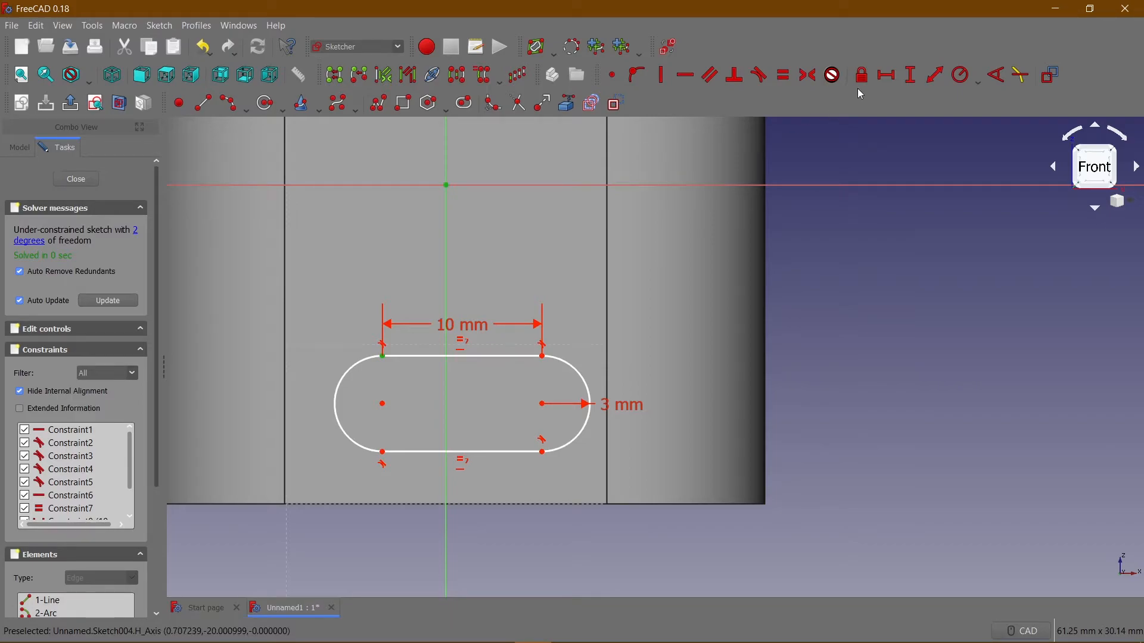
click(913, 76)
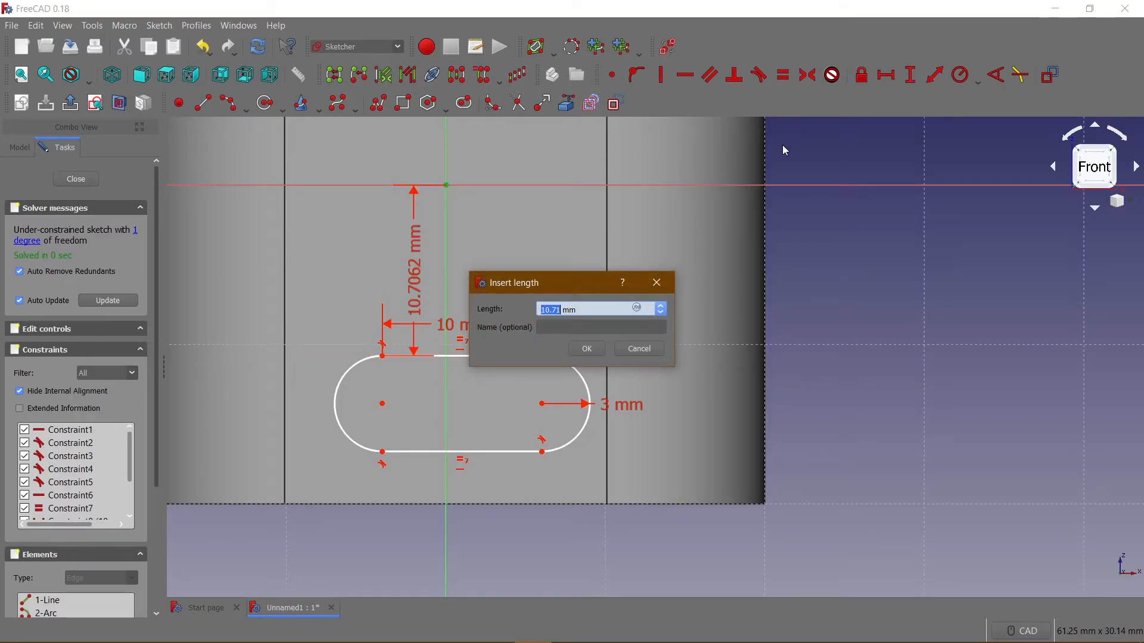
text(10)
key(Return)
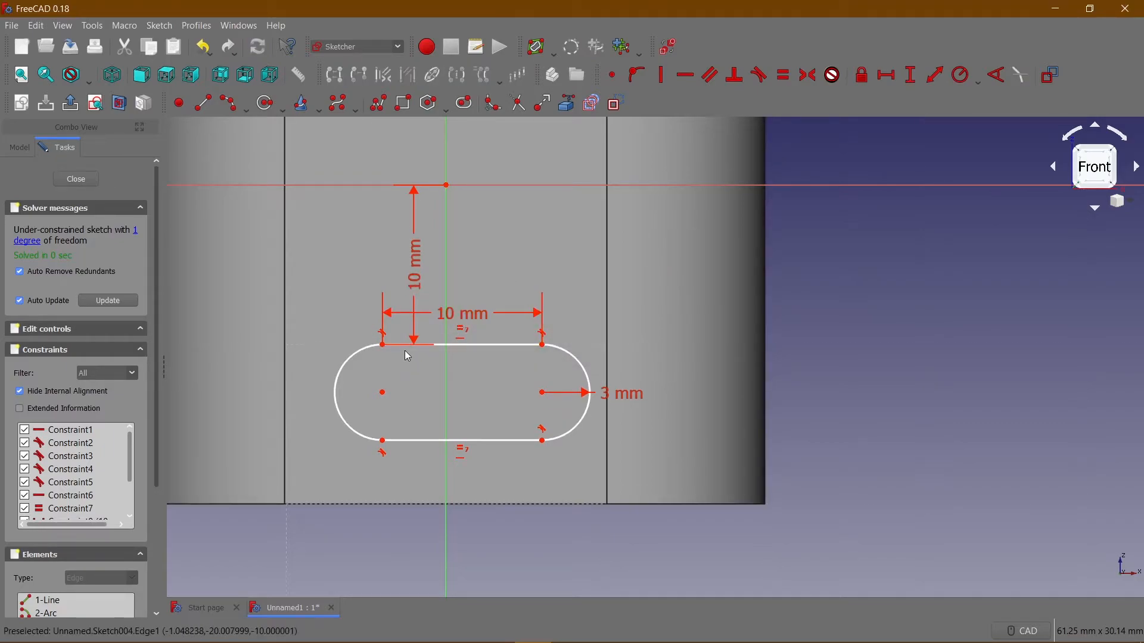
Set the horizontal distance between the upper line's left end and the origin to 5 mm, then close the sketch.
click(382, 345)
click(447, 190)
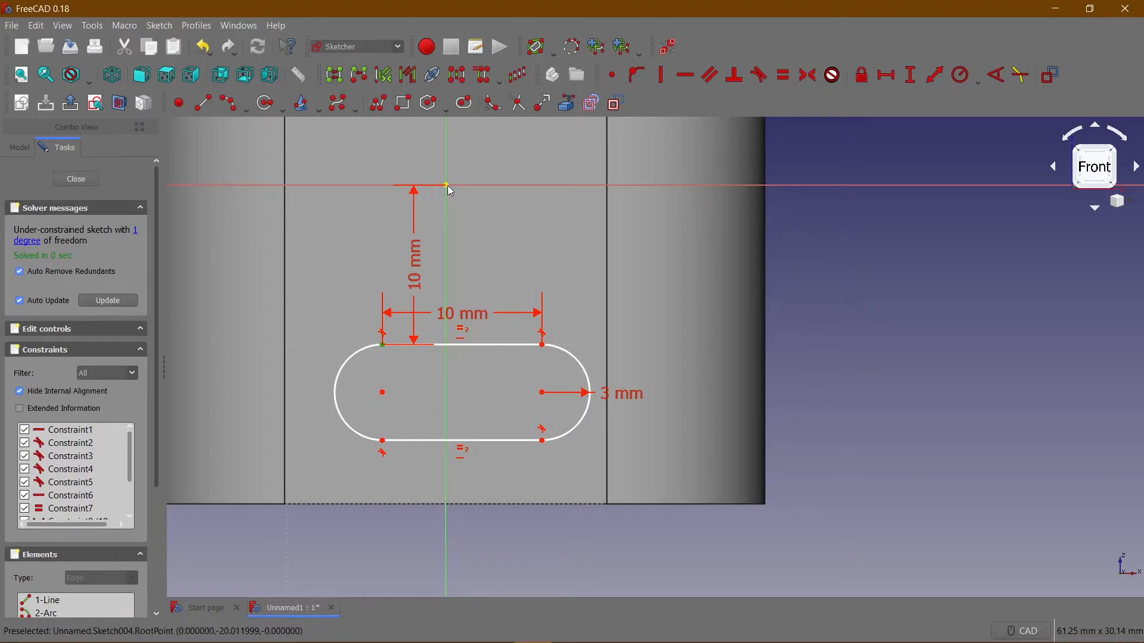
click(887, 75)
text(5)
key(Return)
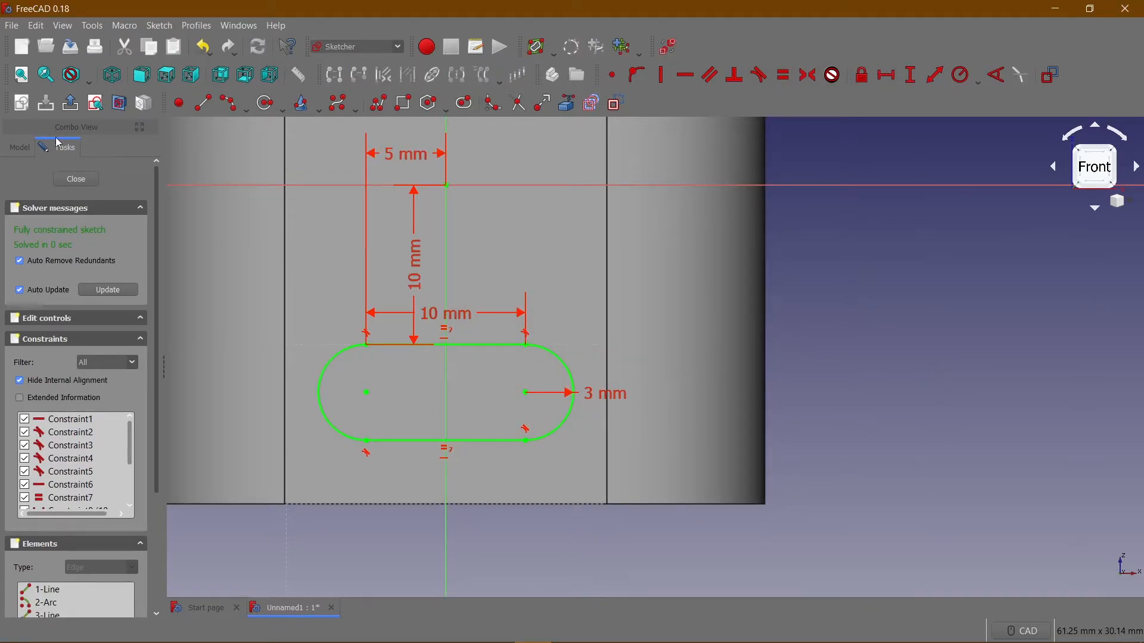
click(72, 176)
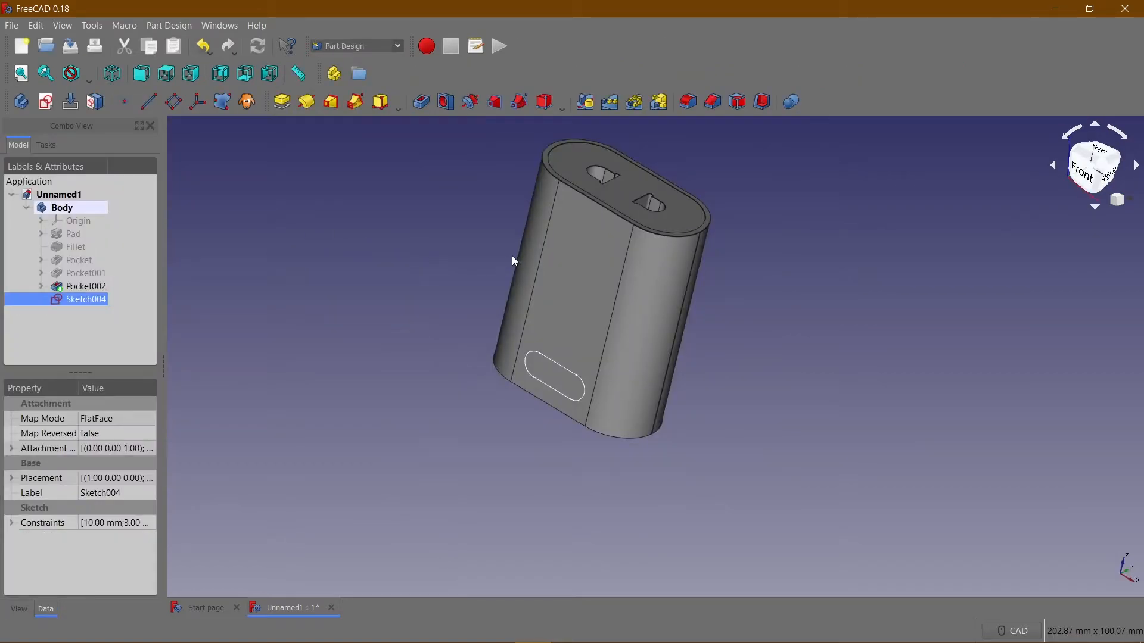
Pad the slot sketch outward from the front face with a length of 0.1 mm.
click(284, 101)
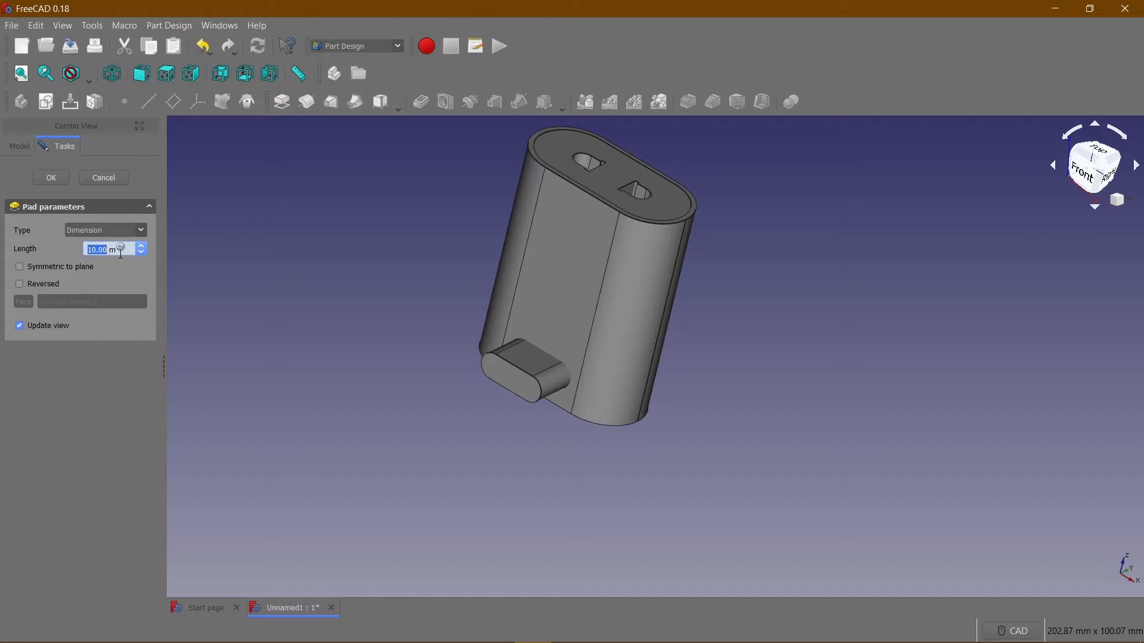
text(0.1)
click(63, 180)
Examine the thin slot pad on the block's front face from the side and at an angle.
key(3)
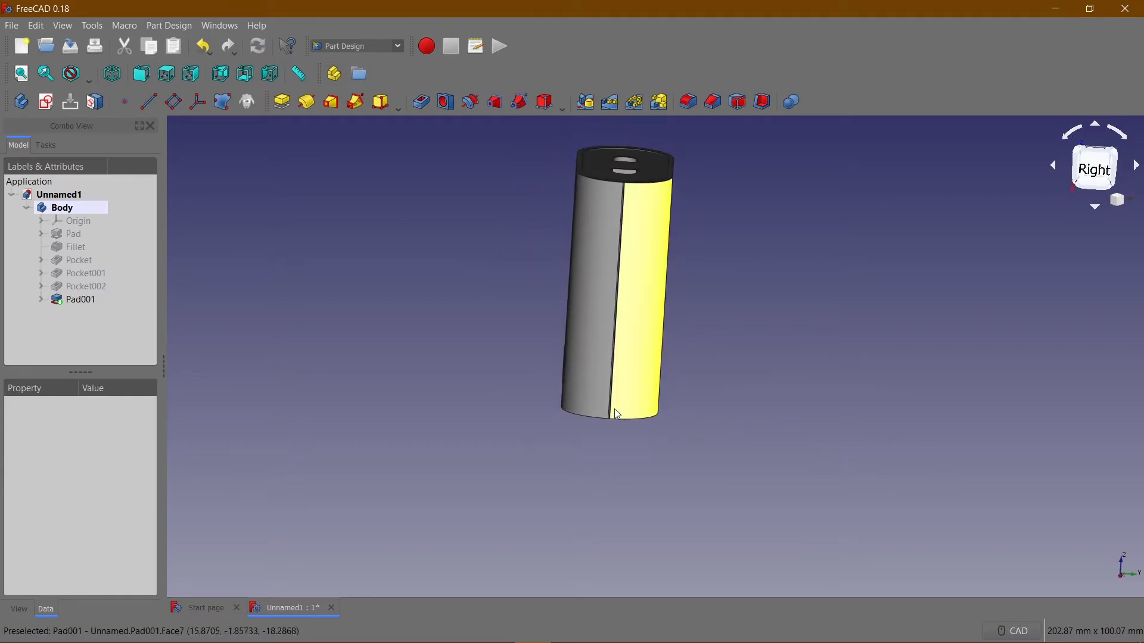
scroll(568, 406, up, 10)
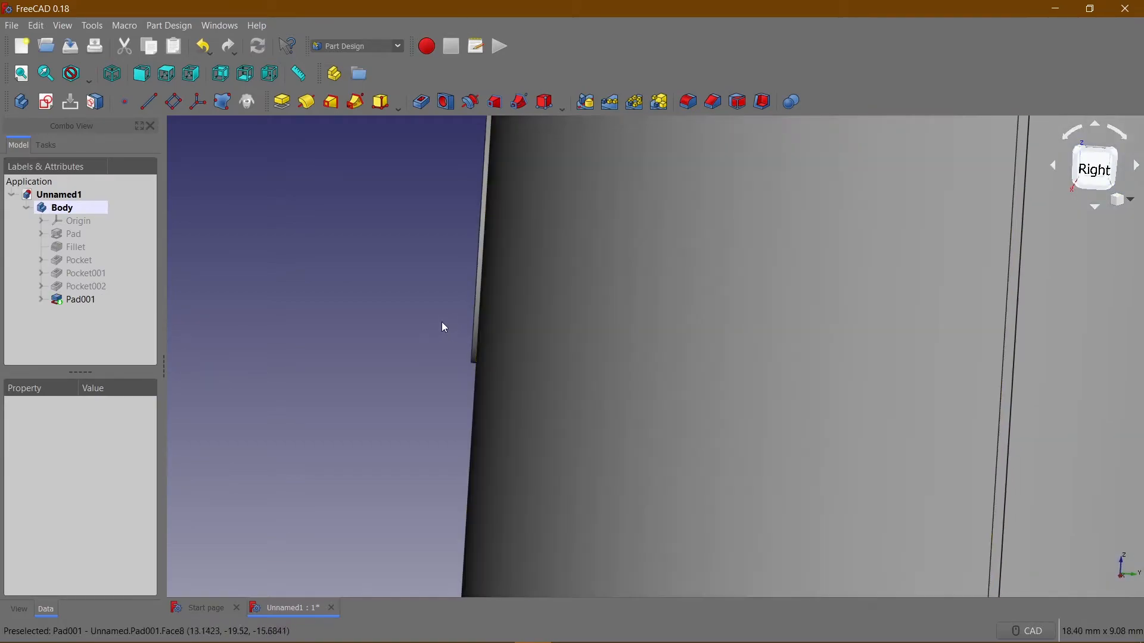
scroll(509, 395, down, 2)
scroll(501, 386, up, 3)
scroll(493, 371, down, 5)
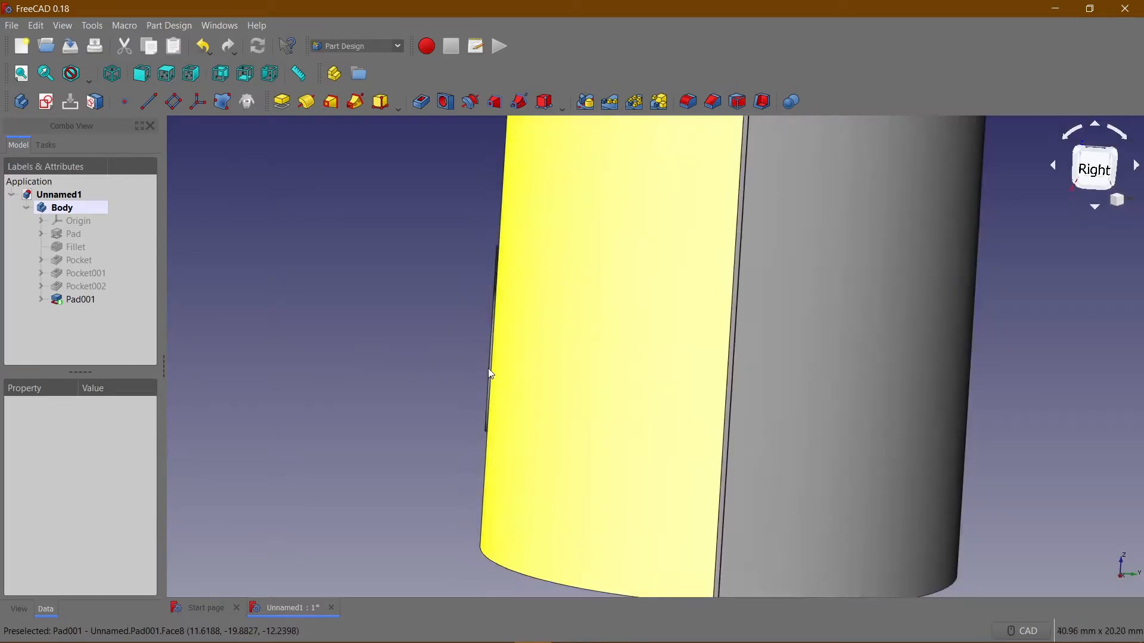
scroll(492, 369, down, 2)
middle_drag(410, 342, 508, 371)
middle_drag(849, 411, 347, 435)
scroll(848, 399, down, 10)
scroll(733, 402, up, 4)
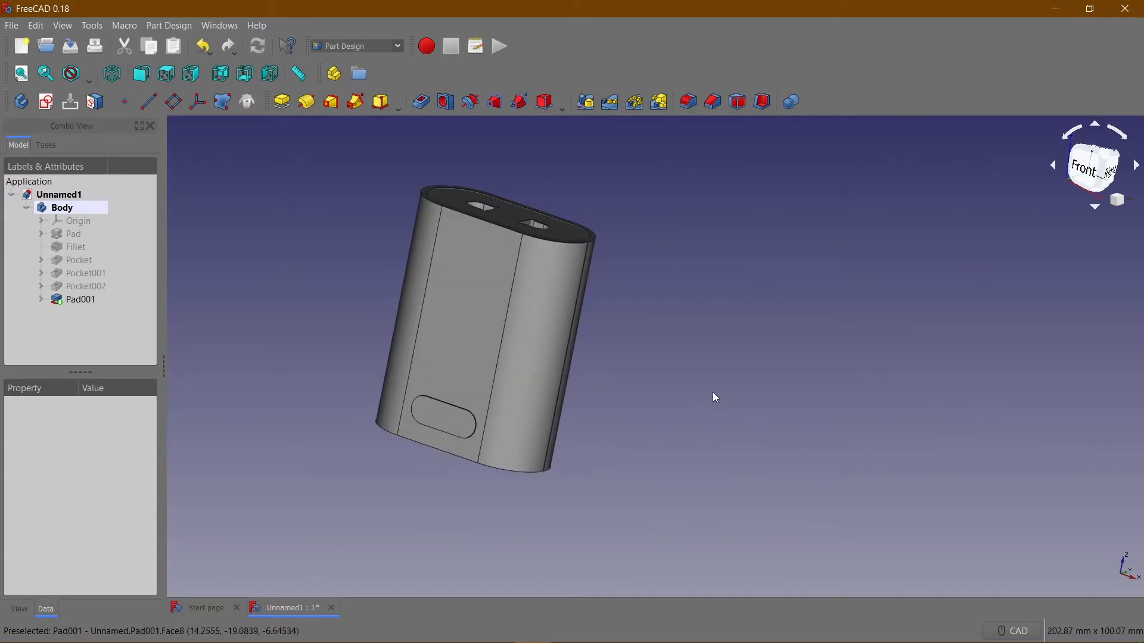
Create a new sketch on the block's flat front face and start a polyline in the area above the slot pad.
click(492, 332)
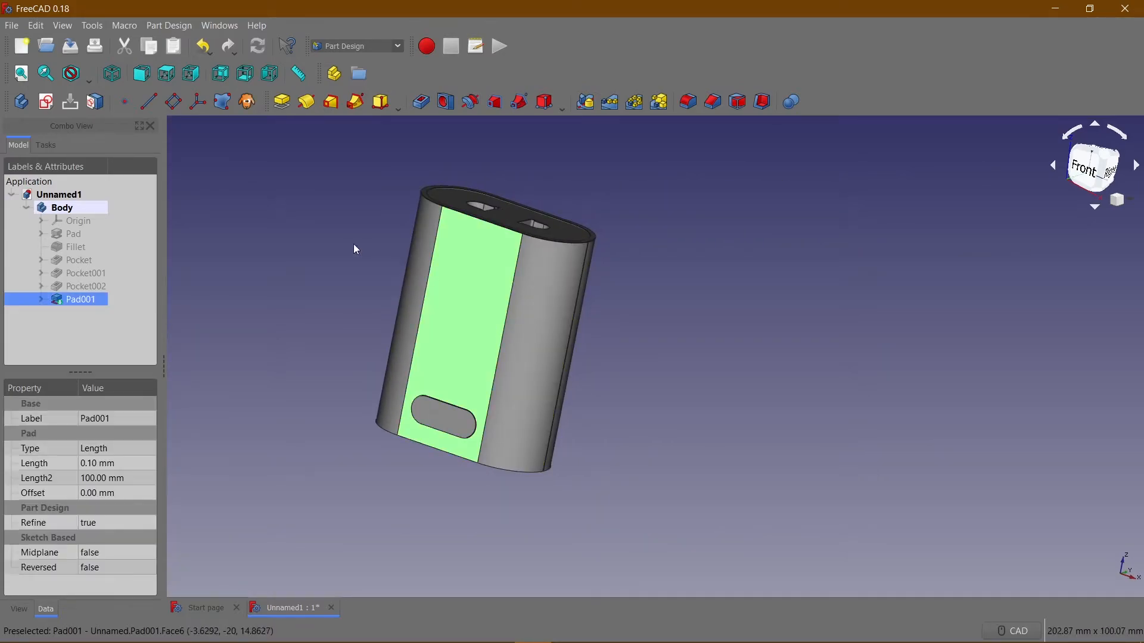
click(46, 103)
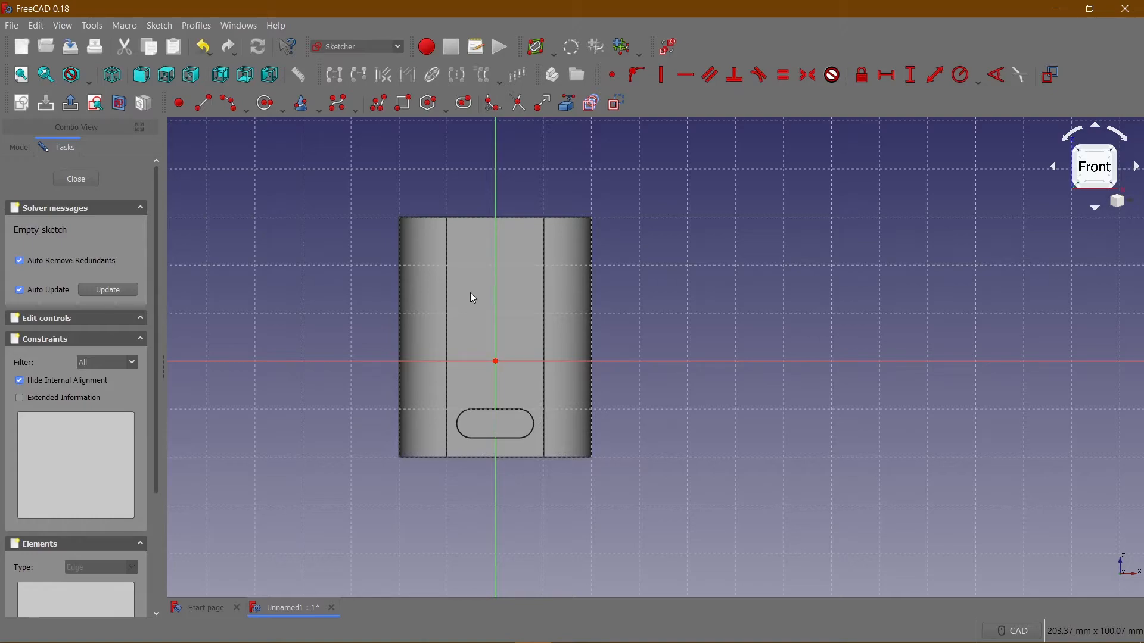
scroll(464, 291, down, 3)
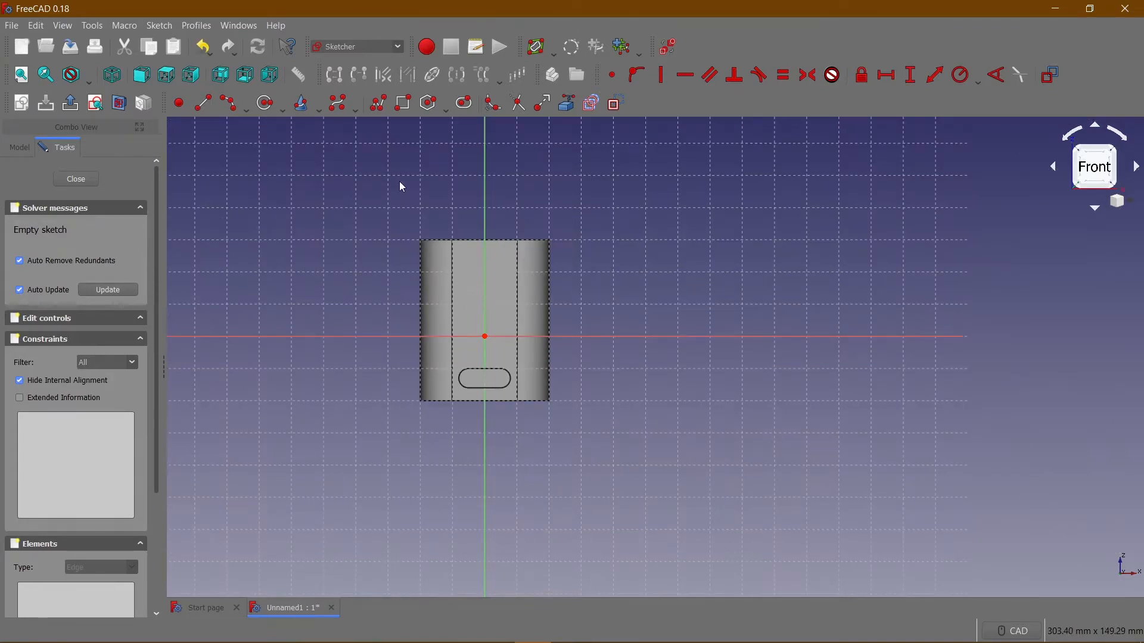
click(371, 102)
scroll(446, 222, down, 1)
scroll(440, 228, up, 5)
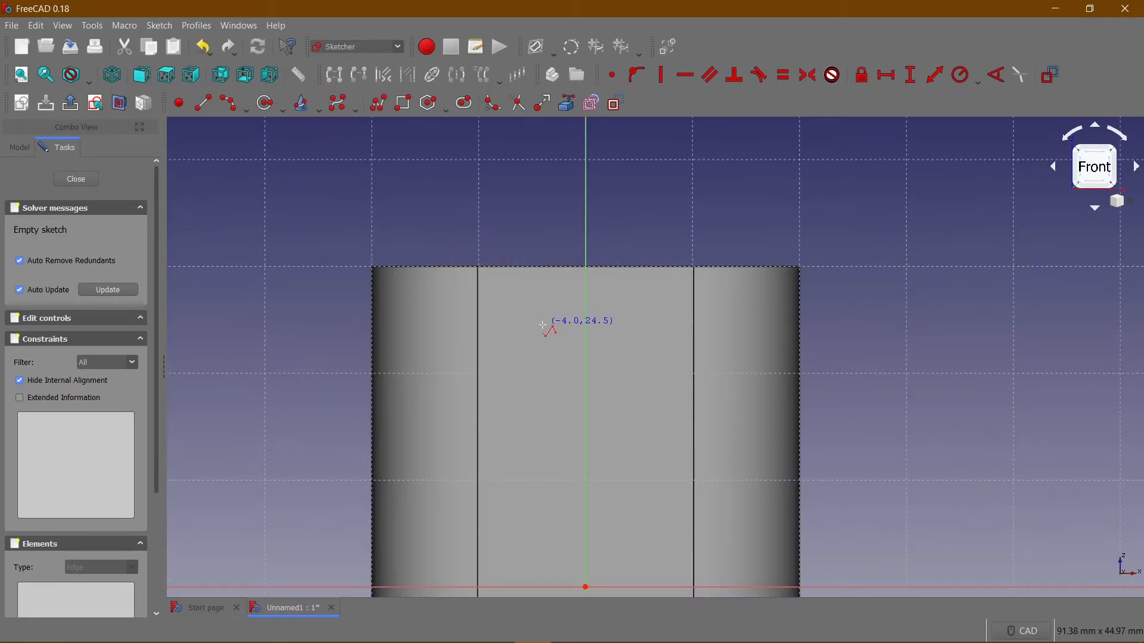
scroll(542, 326, down, 2)
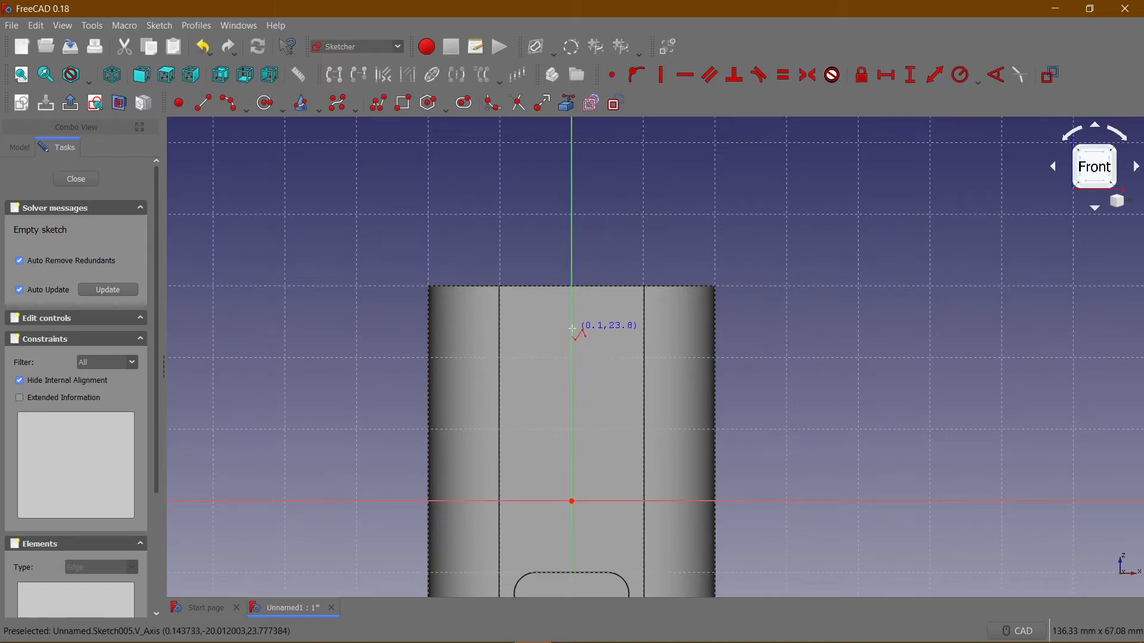
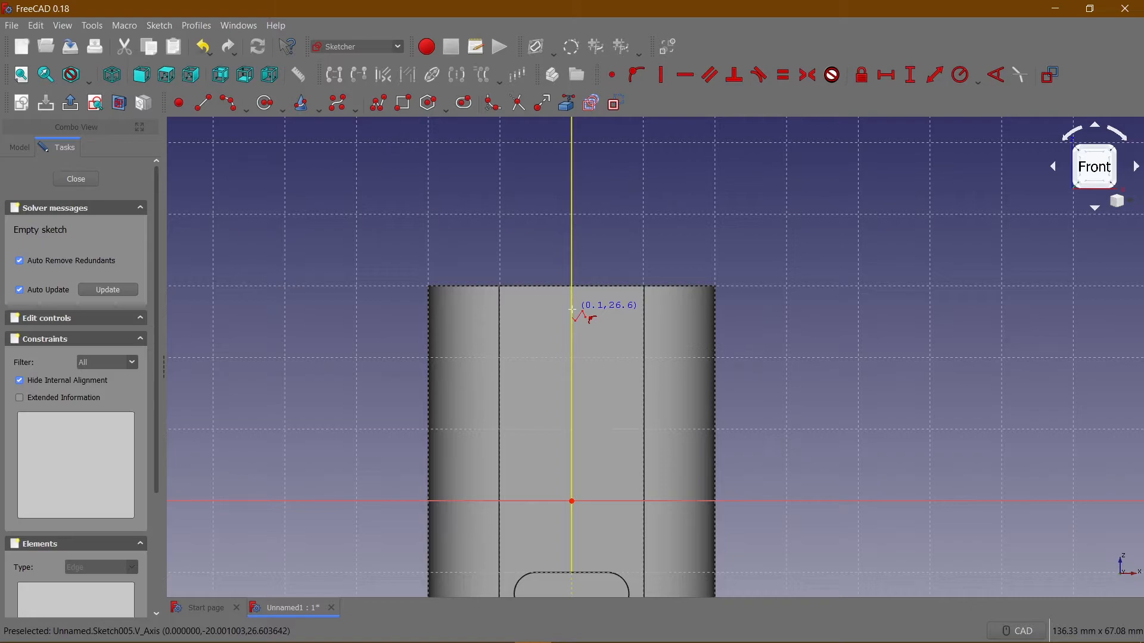
Draw the profile's left half from the vertical axis: horizontal line, vertical line, outward-bulging arc, short near-vertical line and larger outward-bulging arc.
click(571, 310)
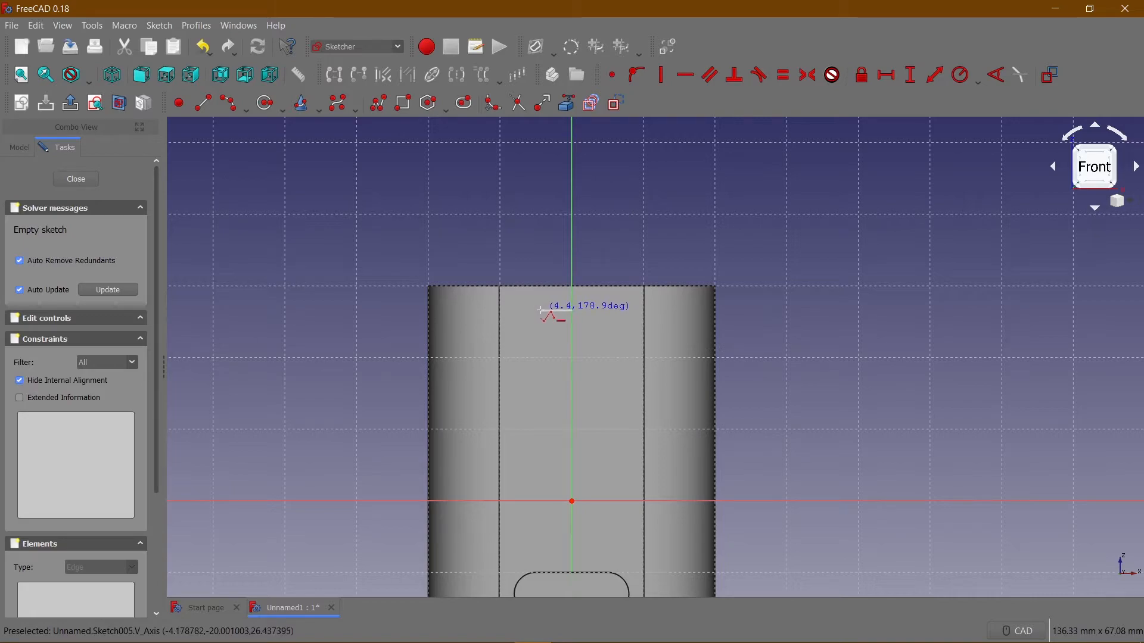
click(541, 310)
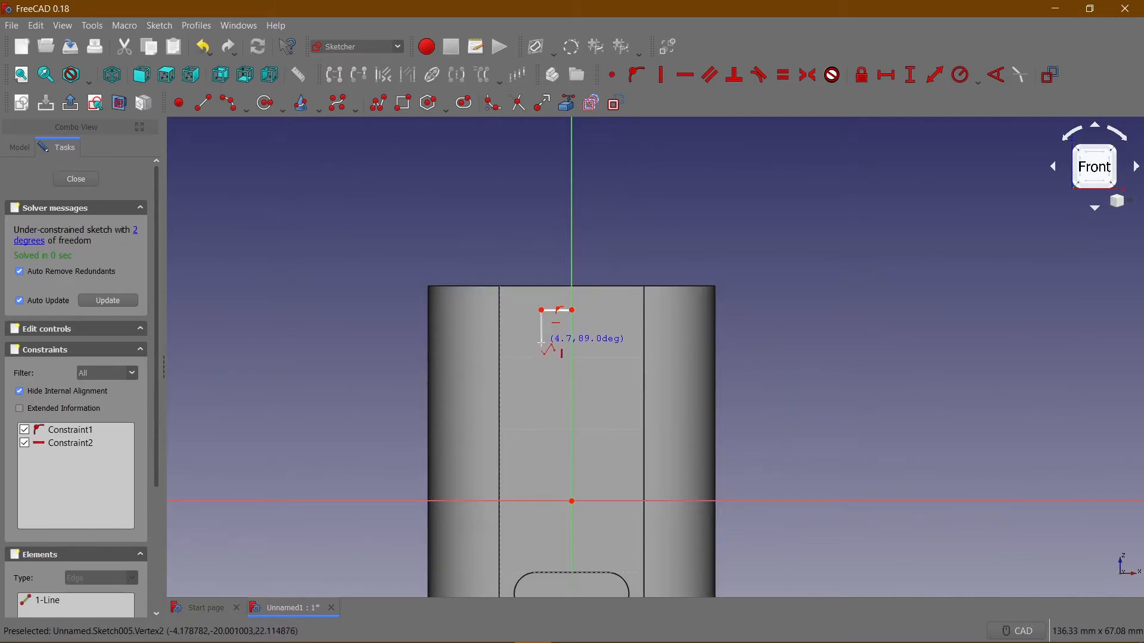
click(541, 334)
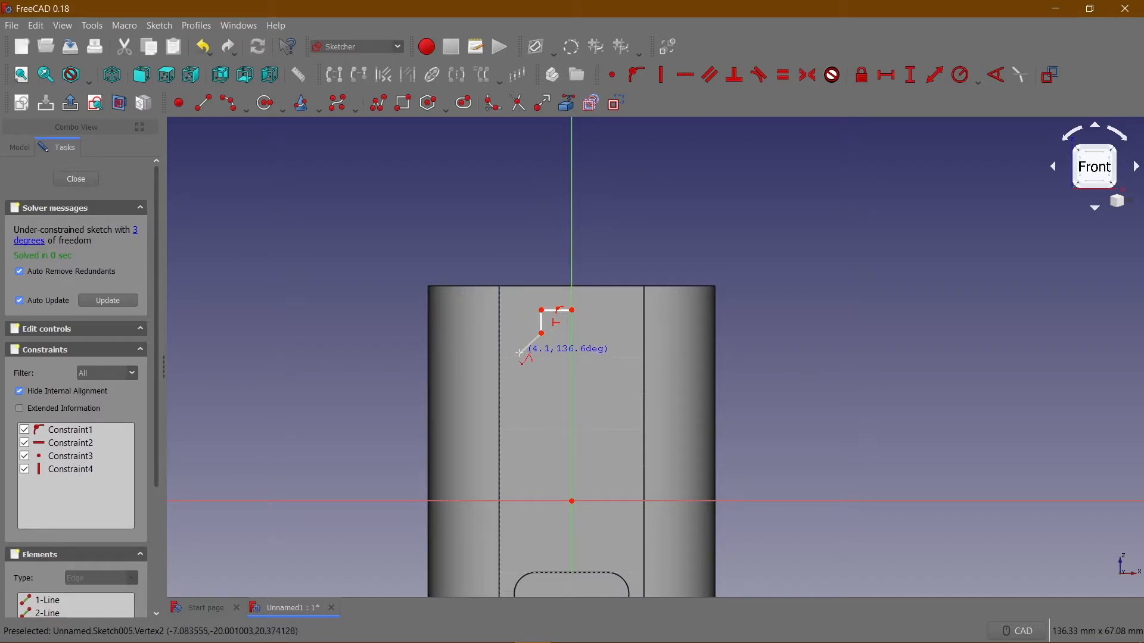
key(m)
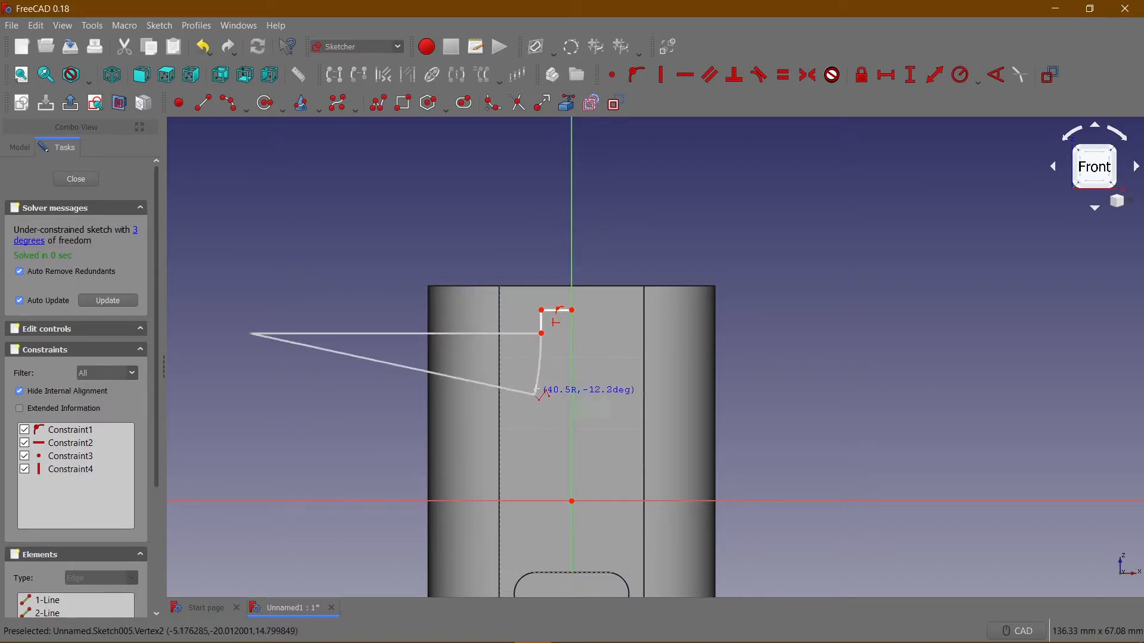
click(549, 358)
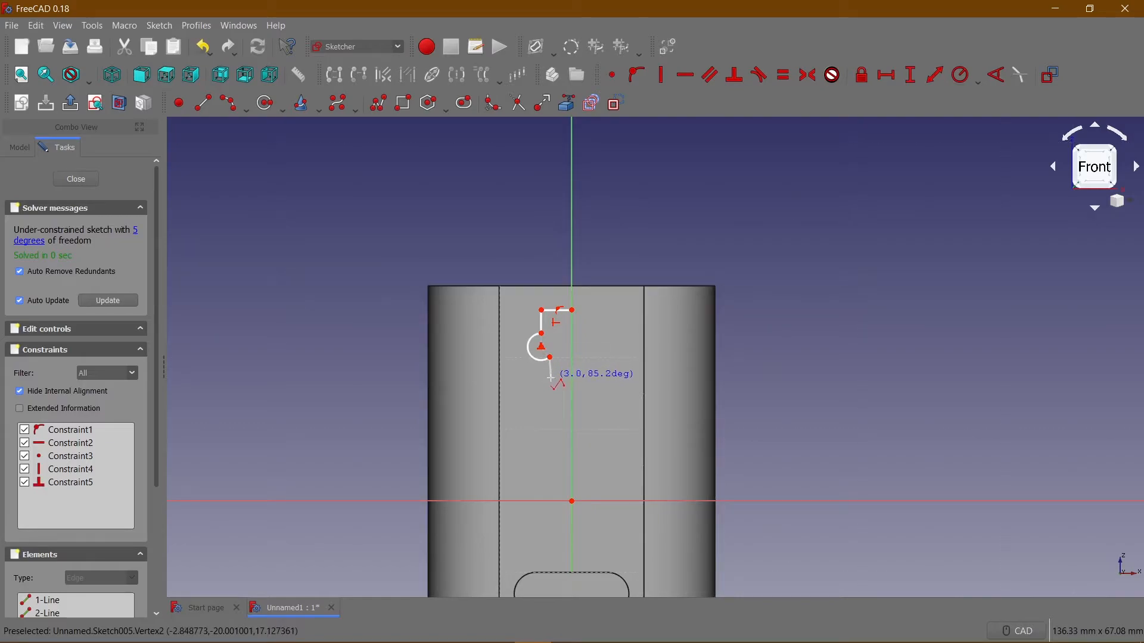
click(550, 373)
key(m)
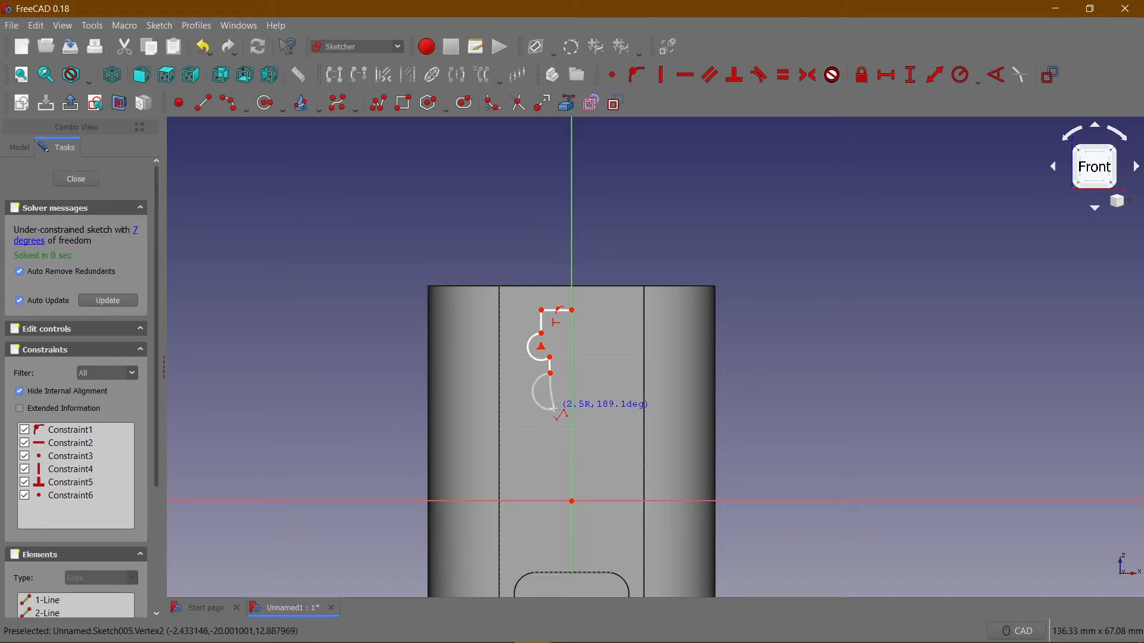
click(554, 409)
Set the horizontal length of the profile's top line to 1 mm.
scroll(570, 349, down, 4)
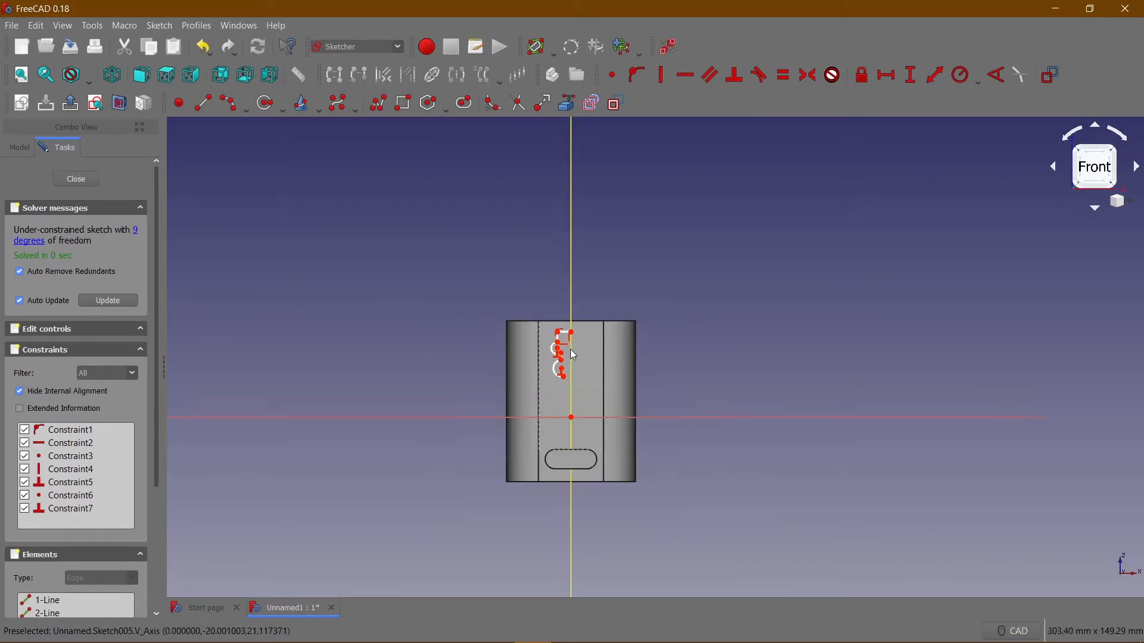
scroll(570, 349, up, 8)
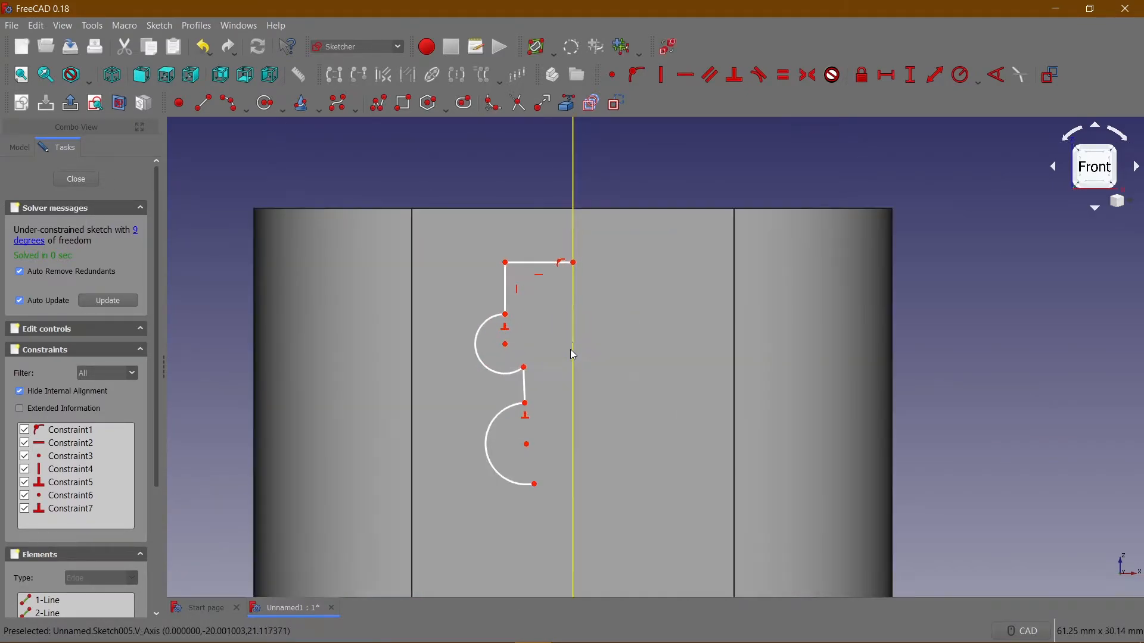
click(539, 266)
click(883, 79)
text(1)
key(Return)
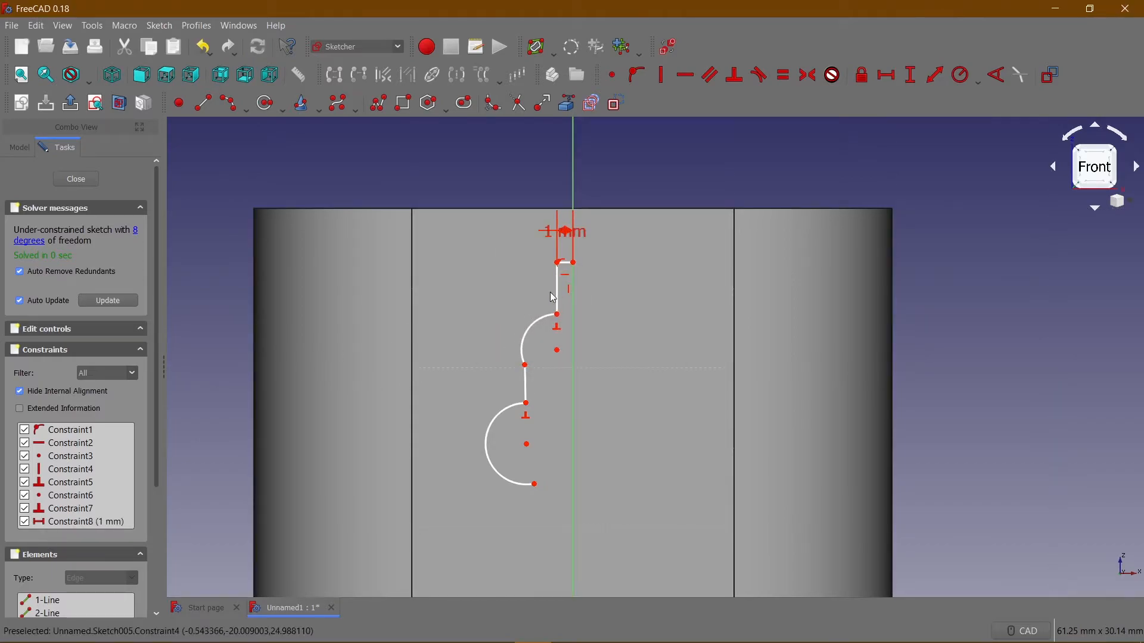
Set the upper vertical line's length to 1.5 mm and move its dimension clear of the profile.
click(563, 291)
click(907, 78)
text(1/)
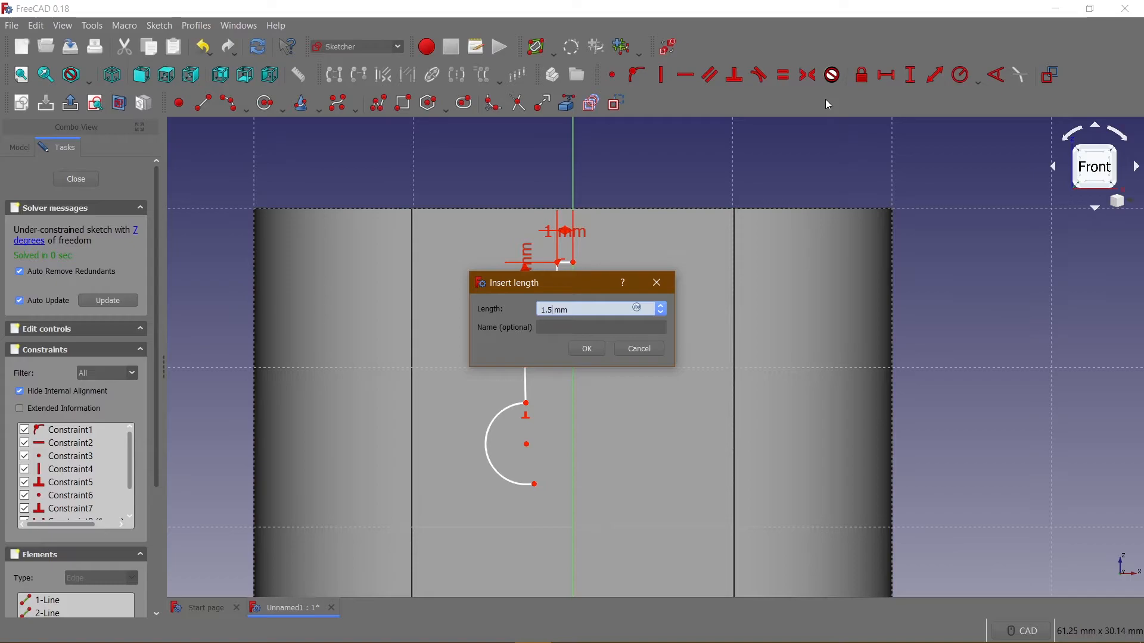
key(Return)
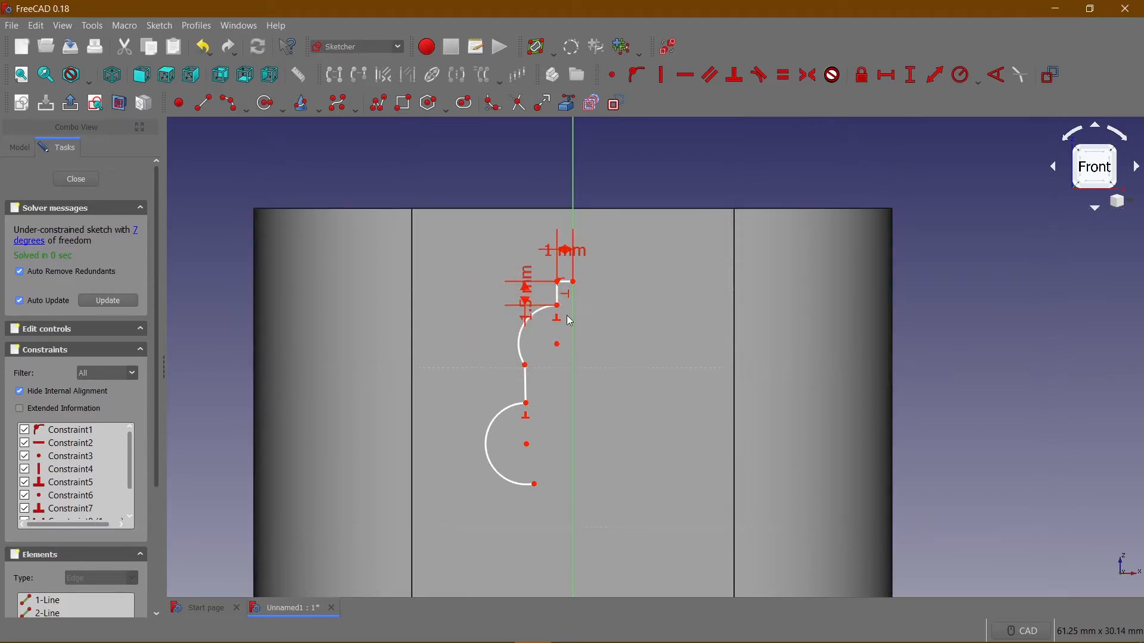
drag(530, 297, 498, 227)
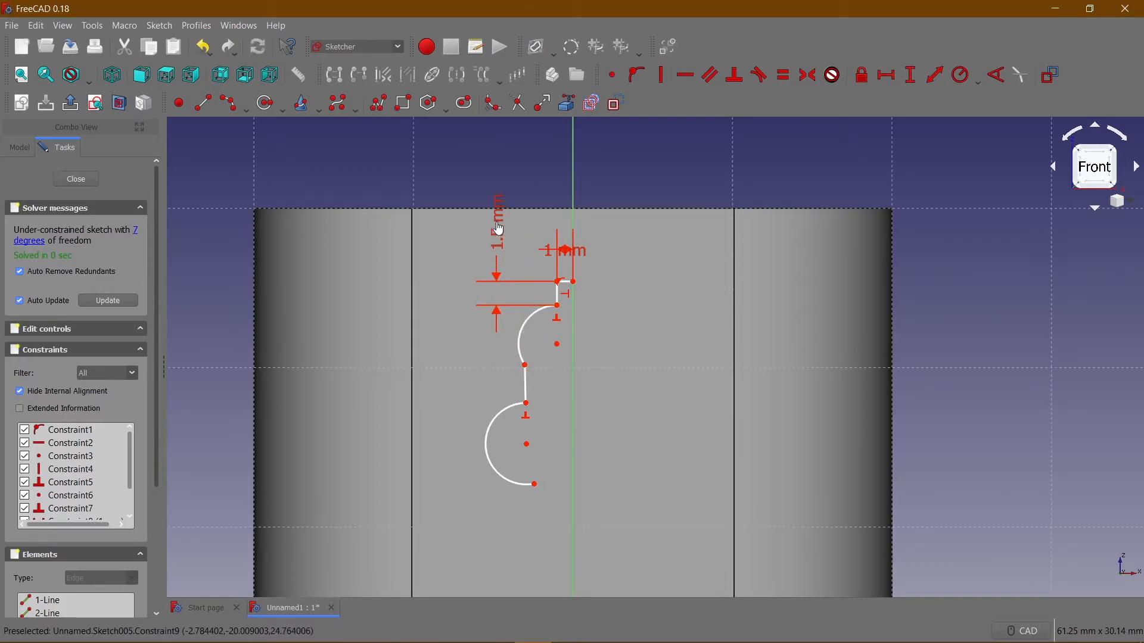
Set the upper left arc's radius to 1.5 mm and pull its lower end round to form roughly a half circle.
click(528, 327)
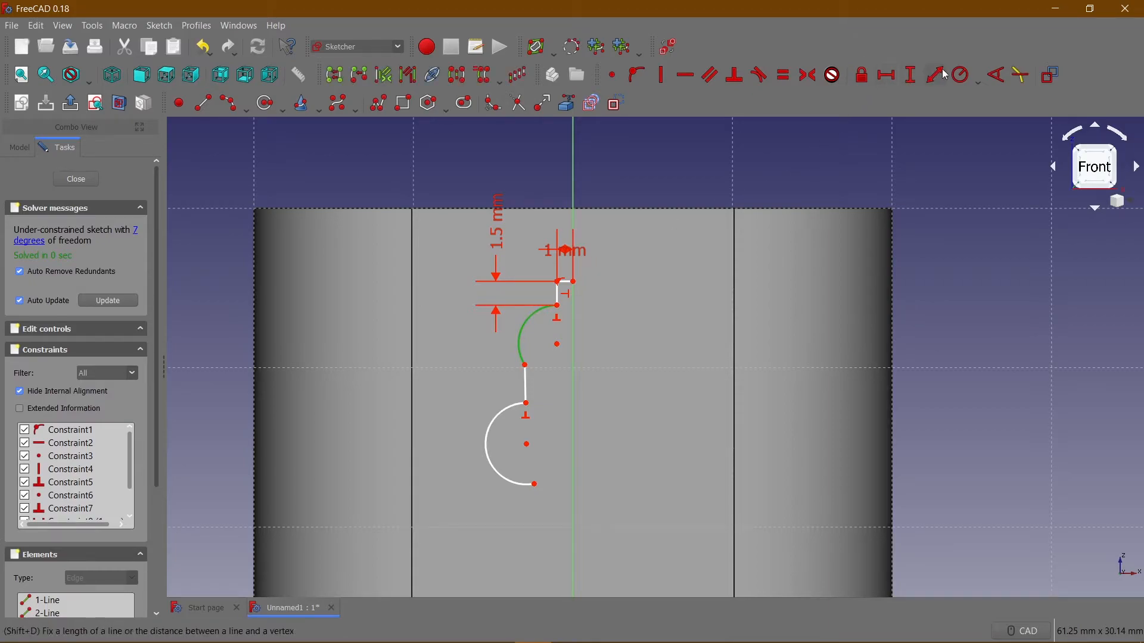
click(963, 74)
text(1.5)
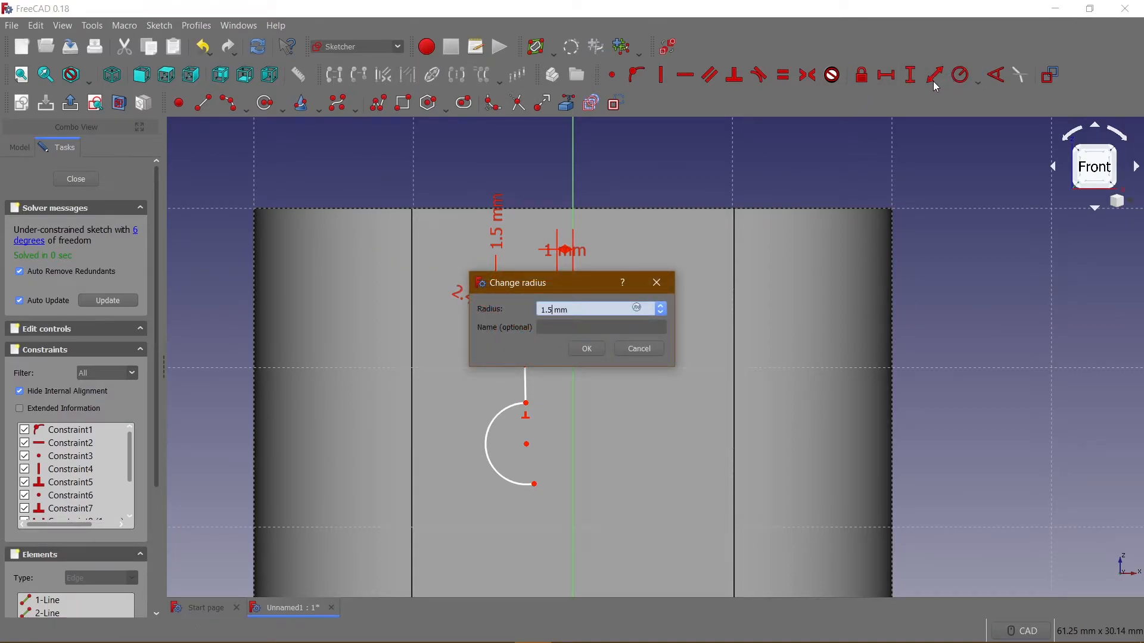
key(Return)
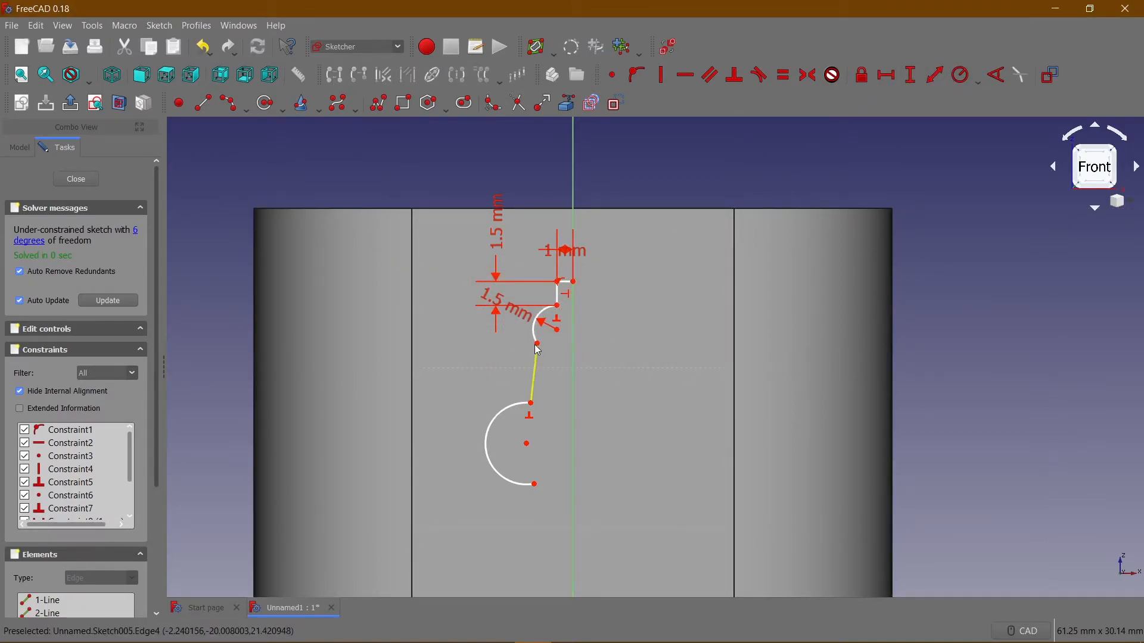
drag(538, 346, 559, 337)
Constrain the line joining the two left arcs to vertical and shift it toward the vertical axis.
click(558, 359)
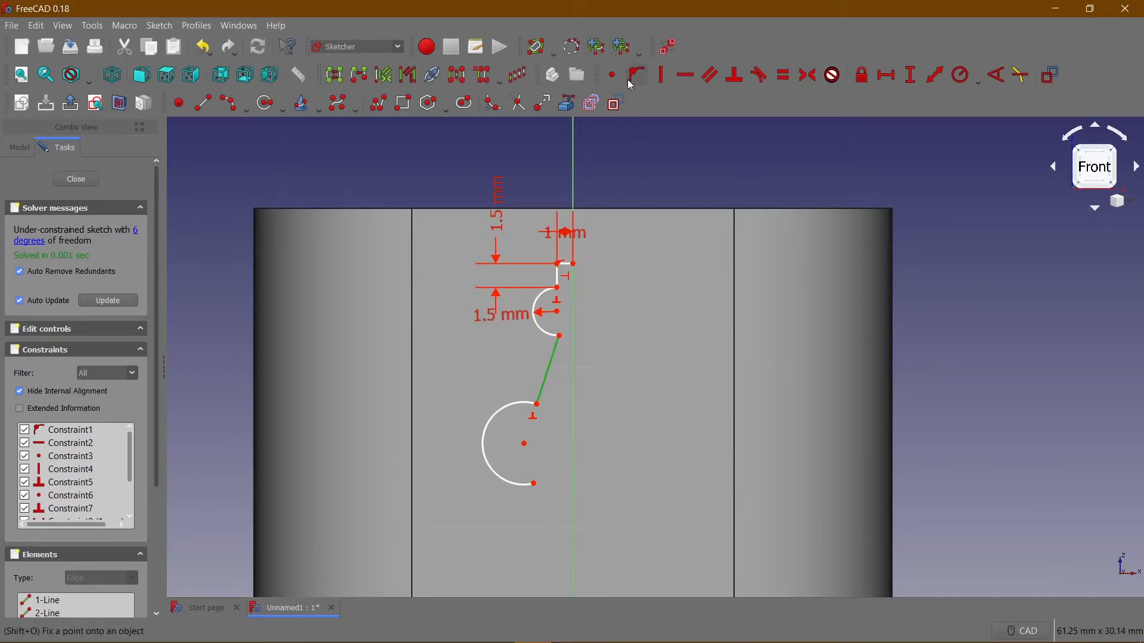
key(v)
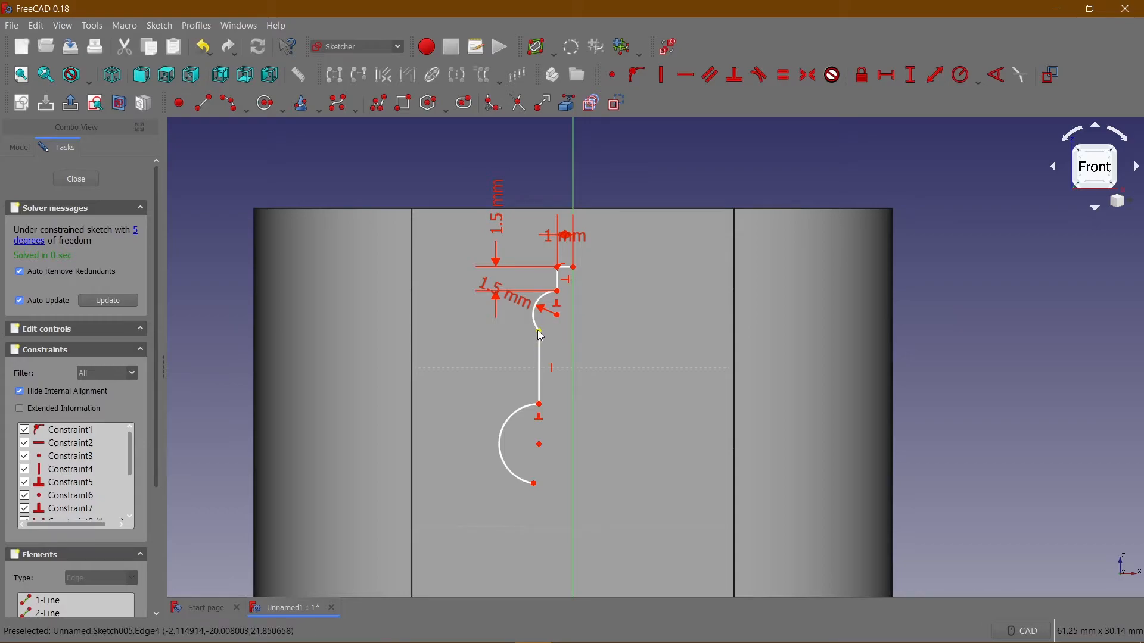
drag(539, 340, 562, 337)
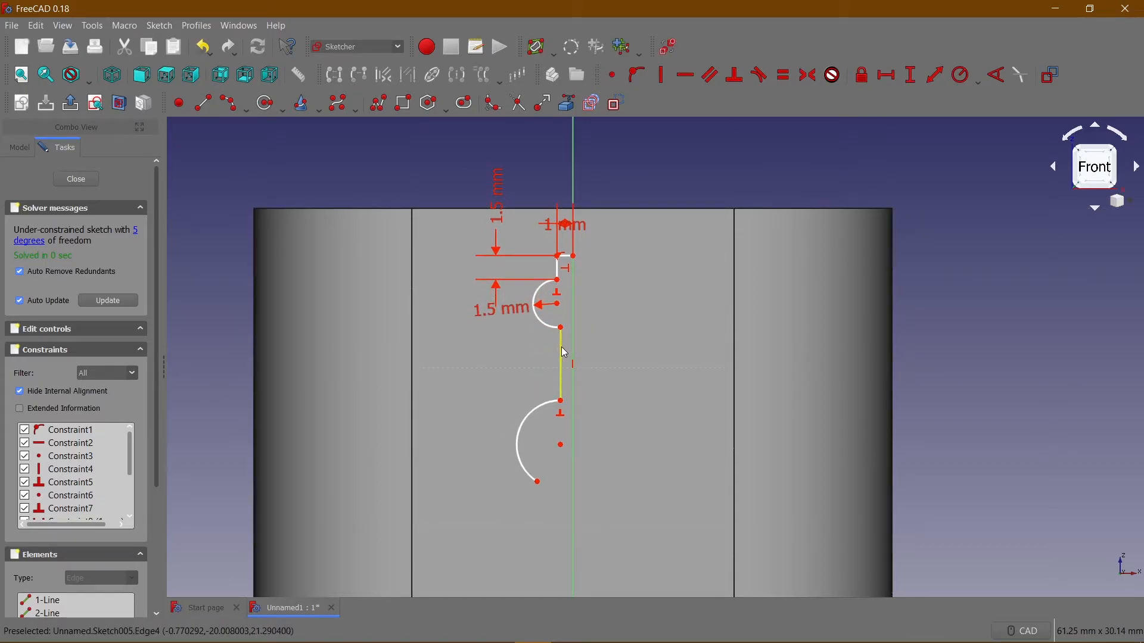
Set the vertical length of the line joining the two left arcs to 0.5 mm.
click(562, 348)
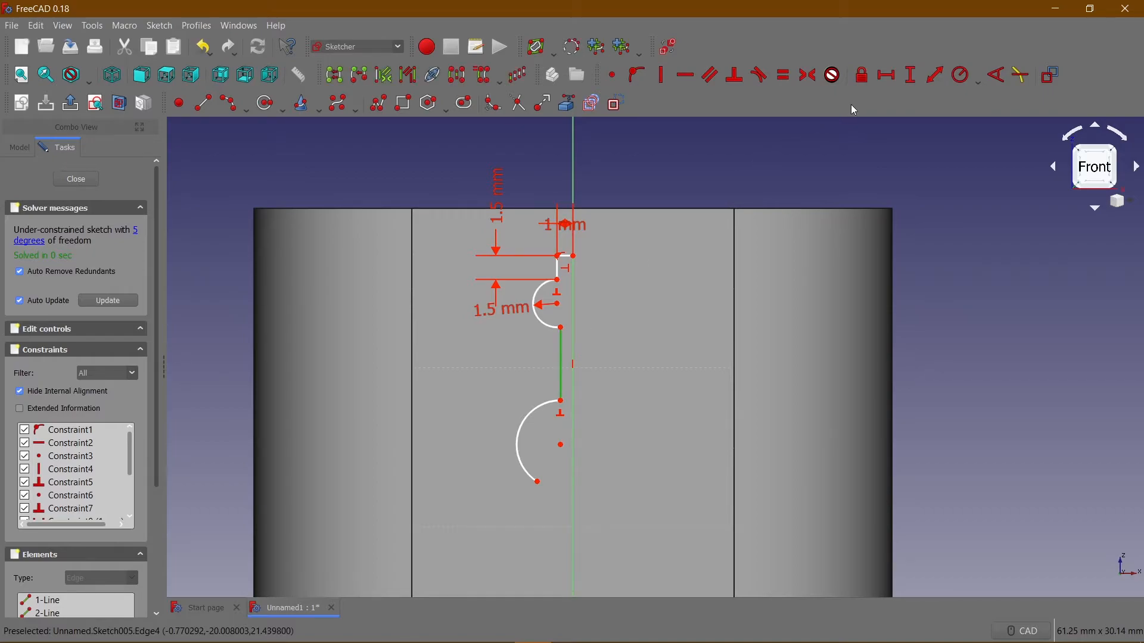
click(913, 79)
text(0.5)
key(Return)
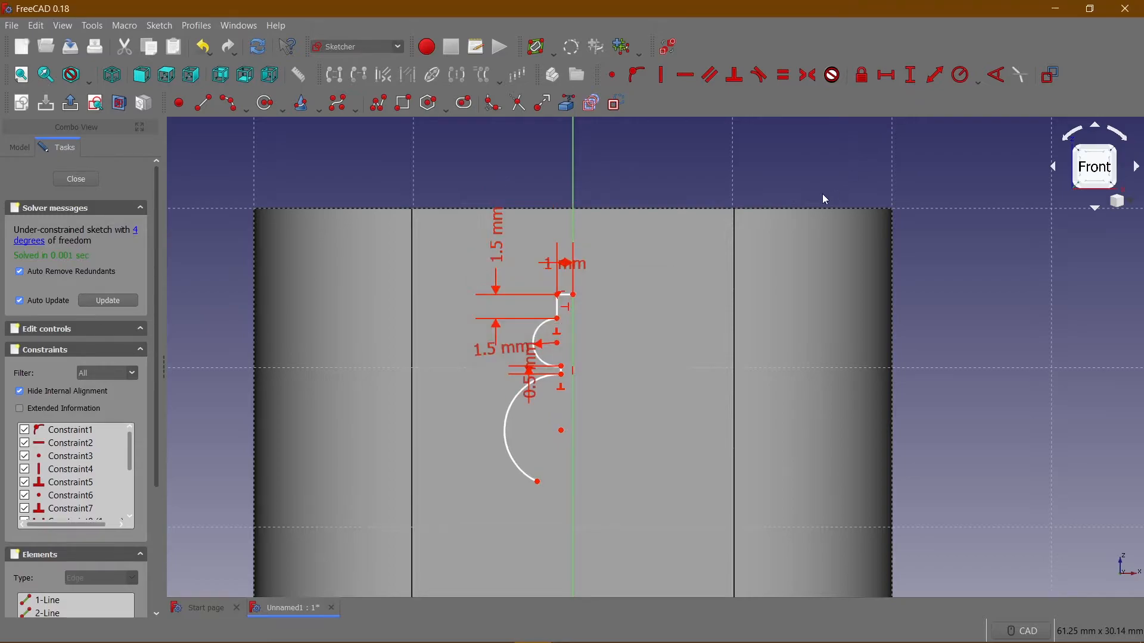
Set the horizontal distance between the upper left arc's lower end and the origin to 0.5 mm.
scroll(590, 352, up, 6)
scroll(569, 331, down, 4)
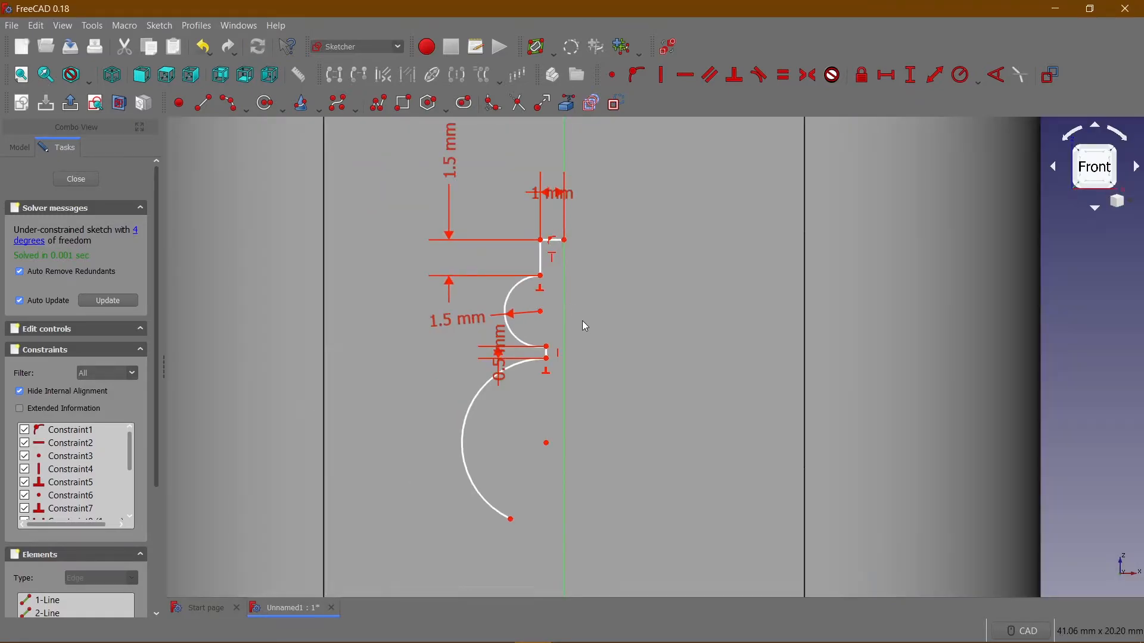
scroll(588, 343, down, 3)
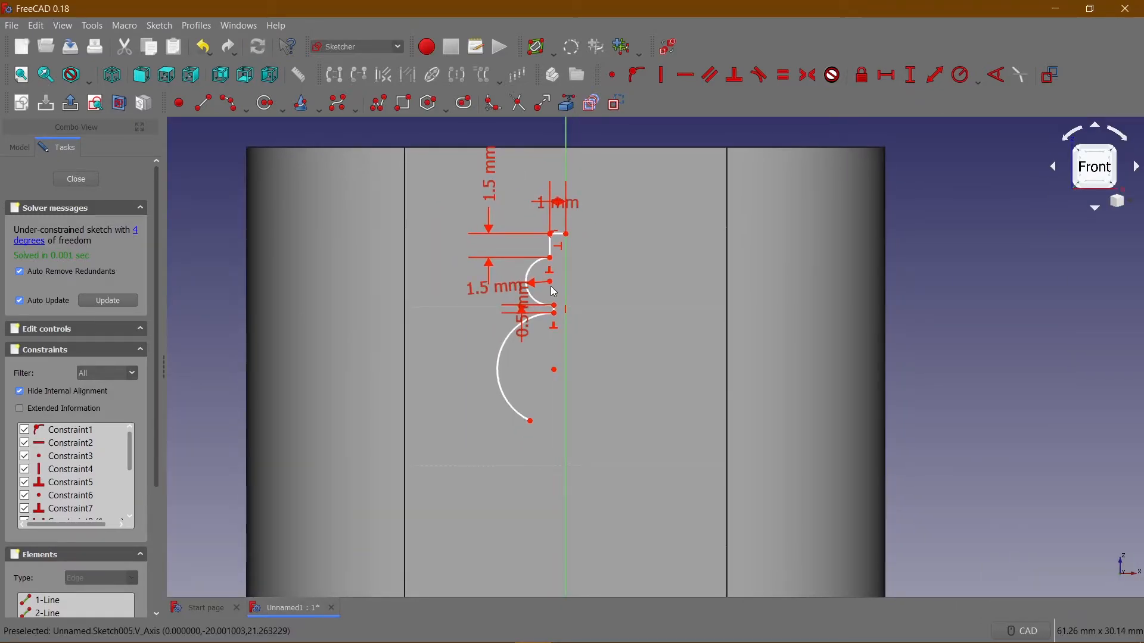
click(554, 307)
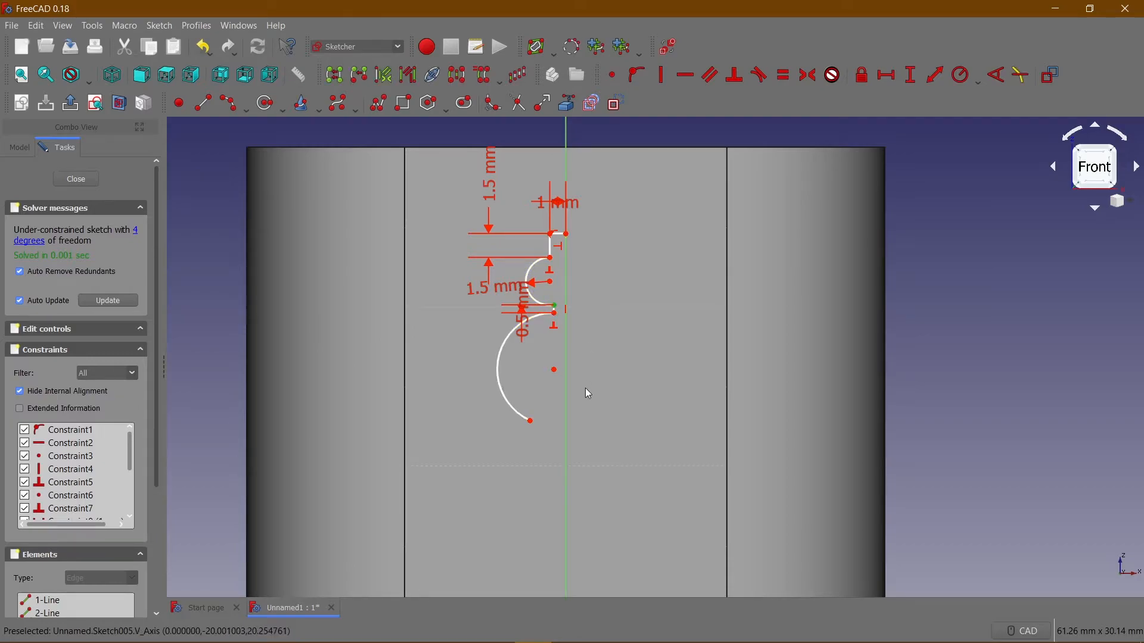
middle_drag(585, 388, 595, 262)
click(575, 505)
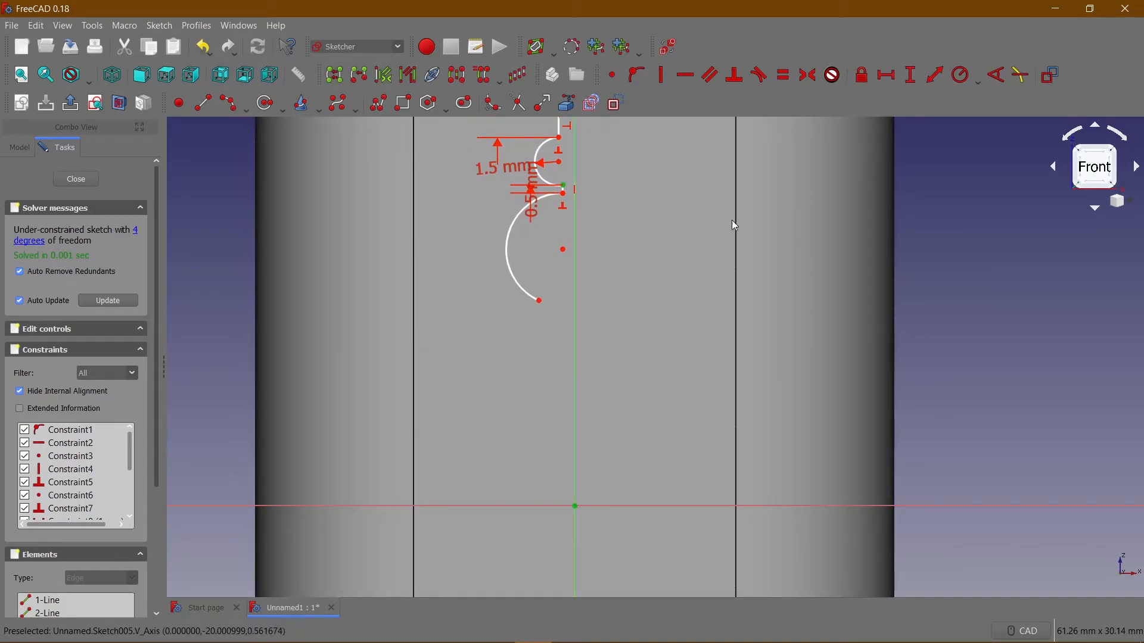
click(886, 74)
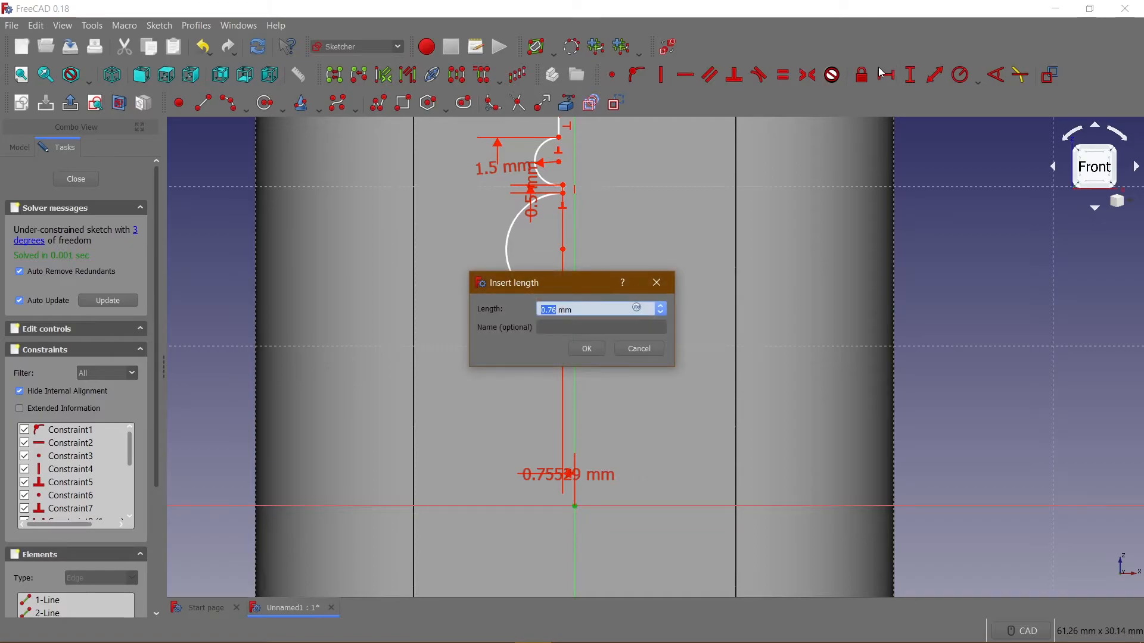
text(0.)
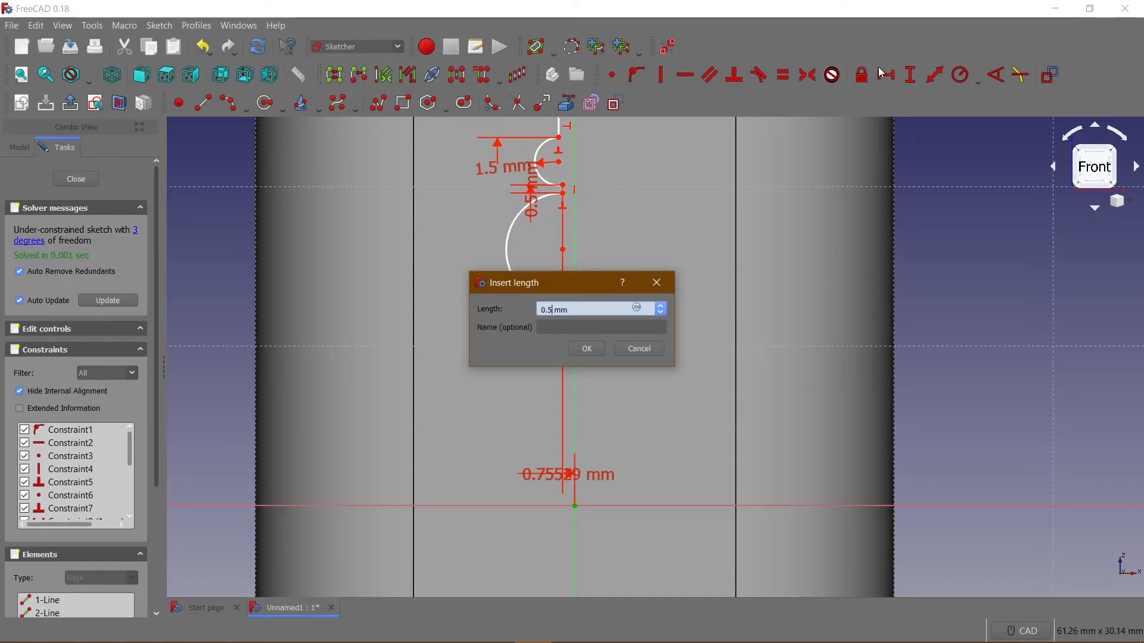
key(Return)
Draw the profile's right half as a polyline from the top line's axis end, mirroring the left side's lines and two outward-bulging arcs.
middle_drag(616, 219, 595, 323)
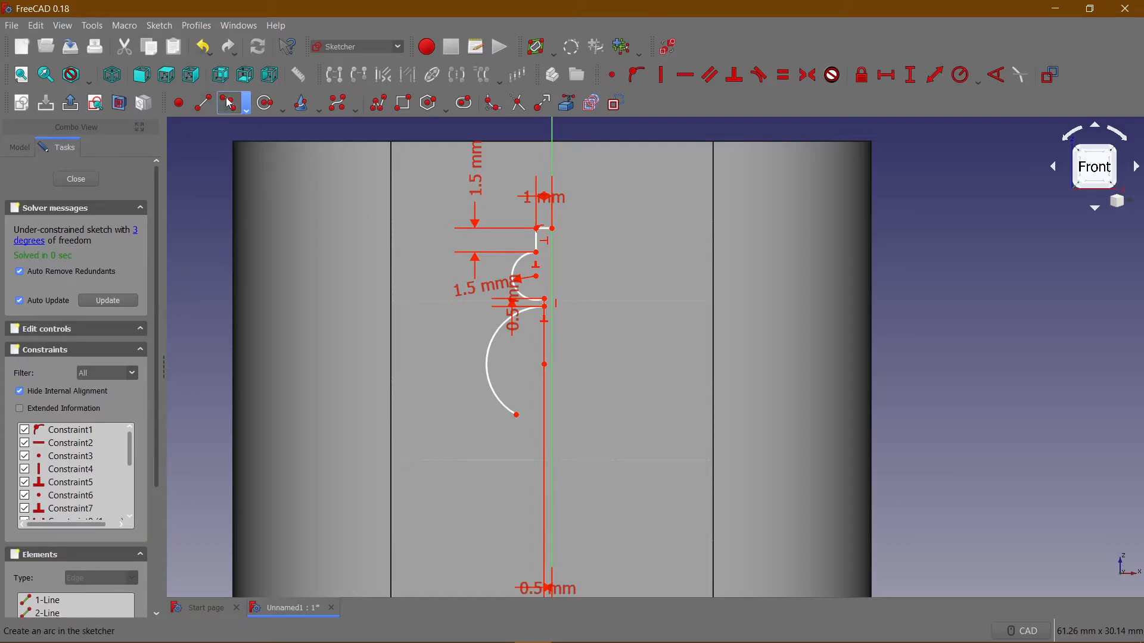
click(379, 103)
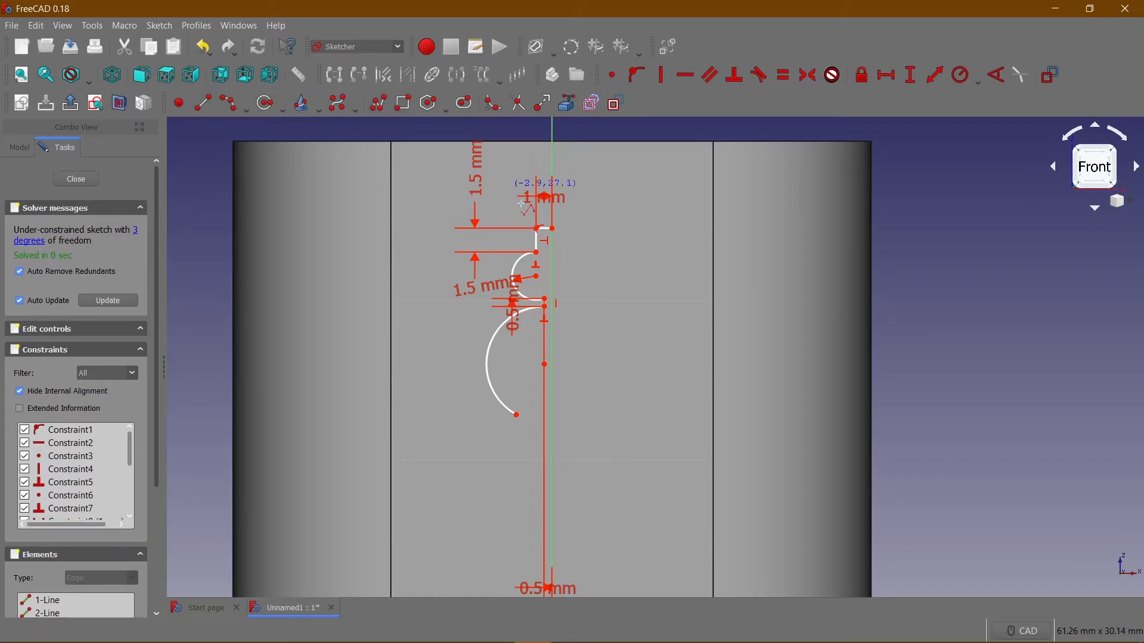
click(553, 228)
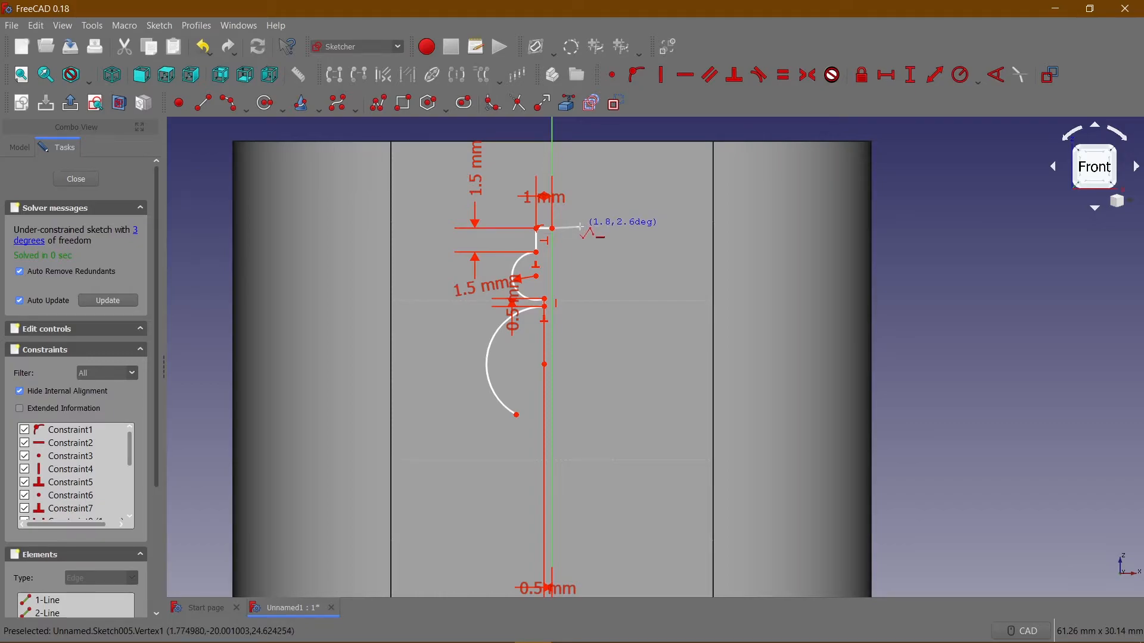
click(581, 248)
key(m)
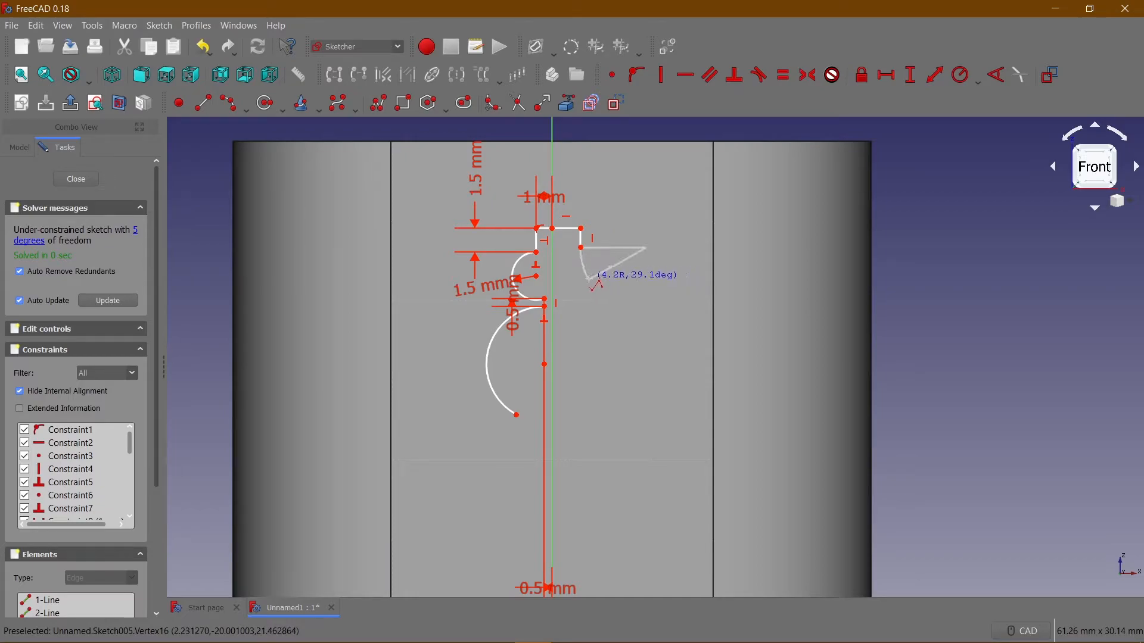
click(580, 294)
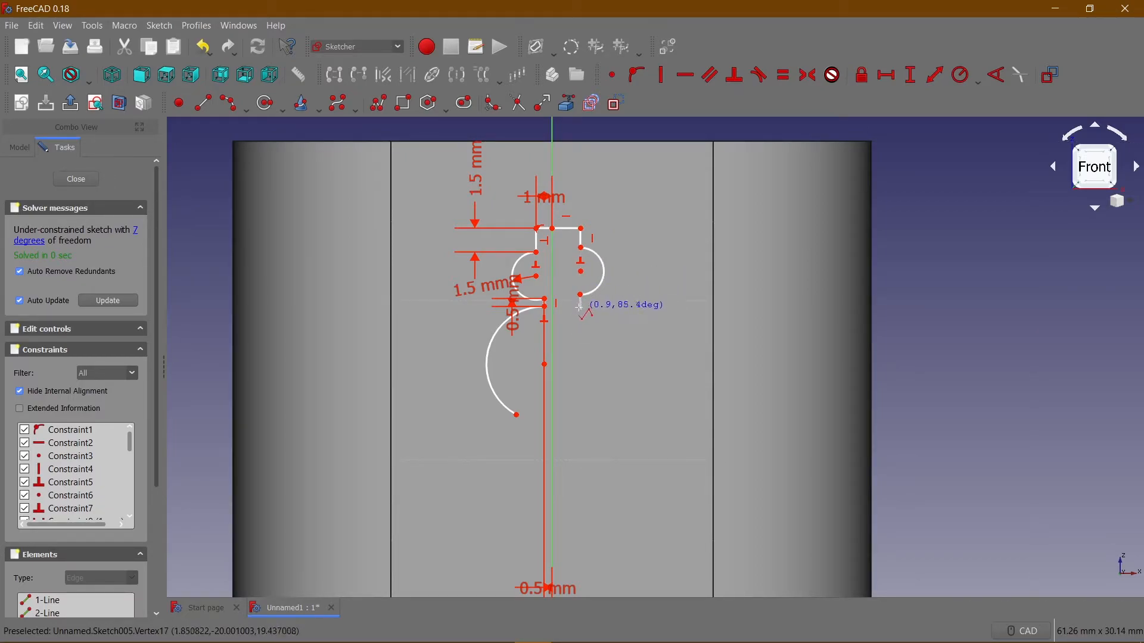
click(593, 313)
key(m)
click(588, 408)
key(Escape)
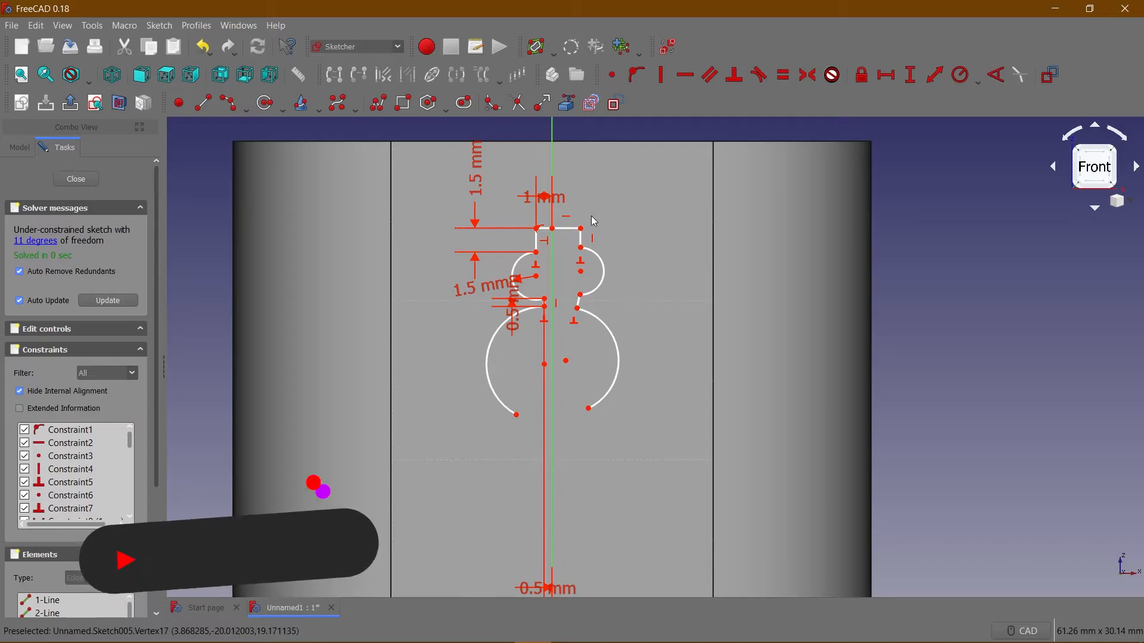
Set the horizontal length of the right half's top line to 1 mm.
click(587, 245)
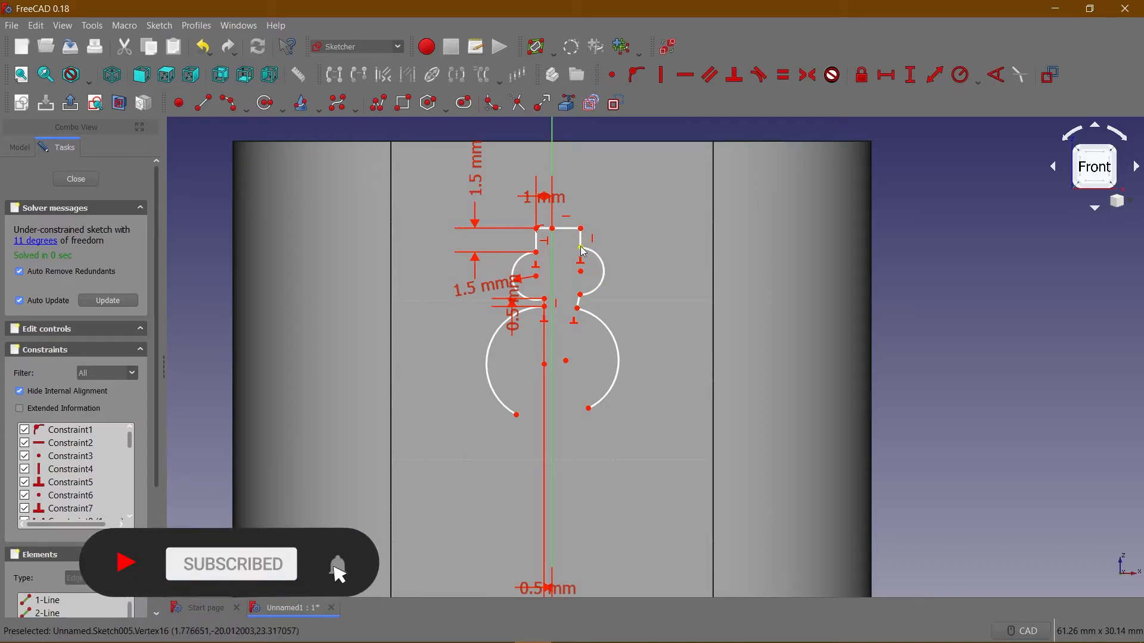
click(637, 182)
click(570, 228)
click(605, 191)
click(569, 228)
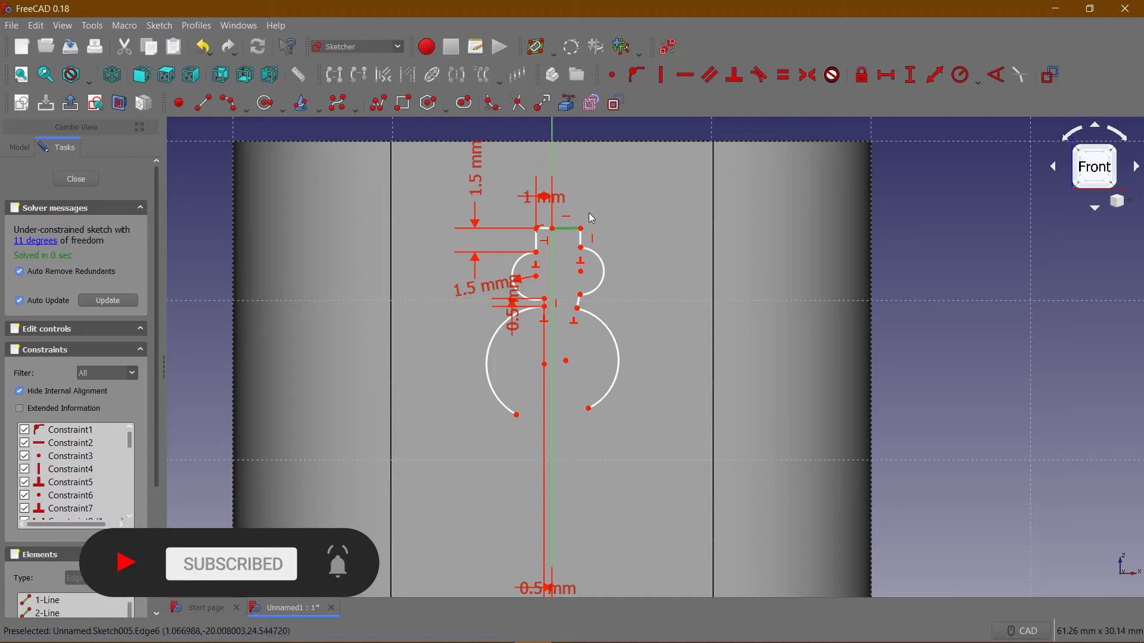
click(886, 75)
key(Return)
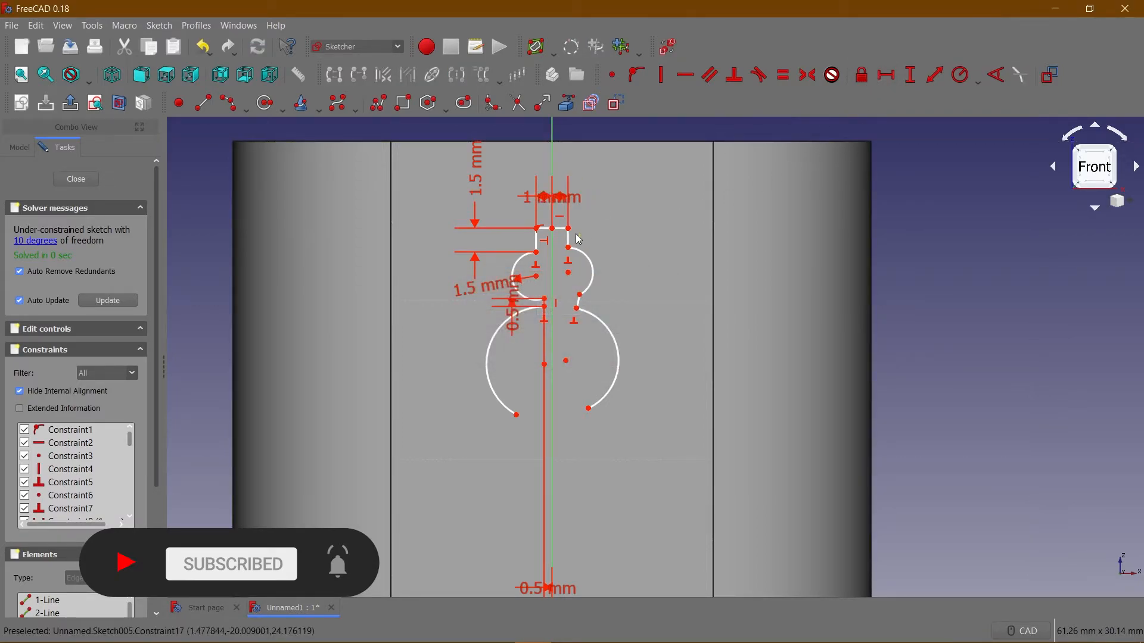
Set the vertical length of the line below the right end of the profile's top line to 1.5 mm.
click(910, 75)
text(1.5)
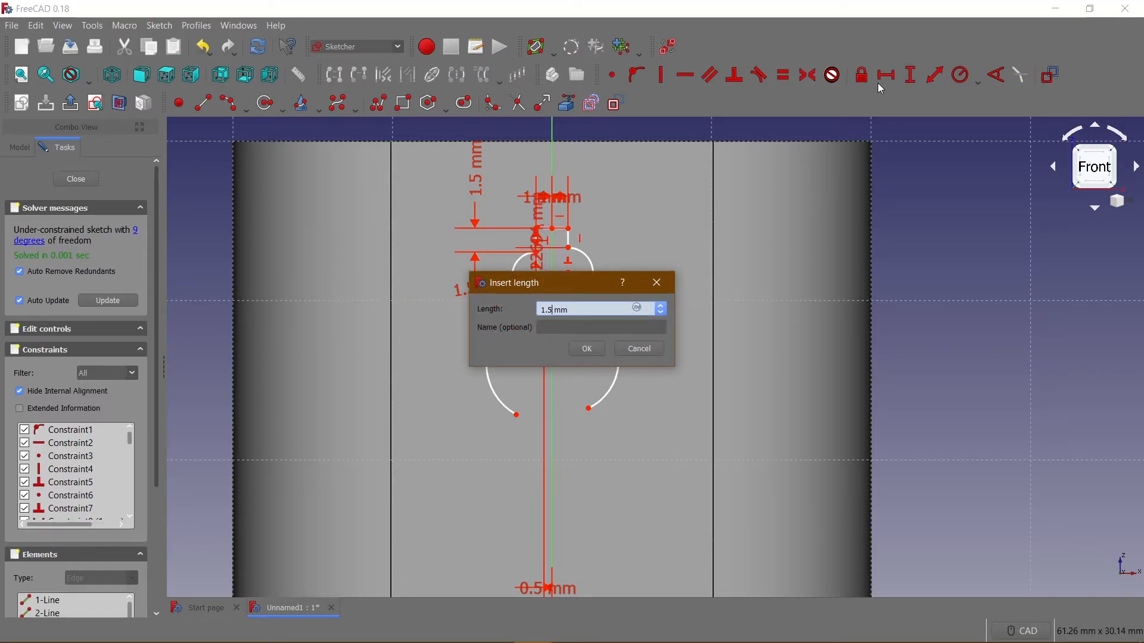
key(Return)
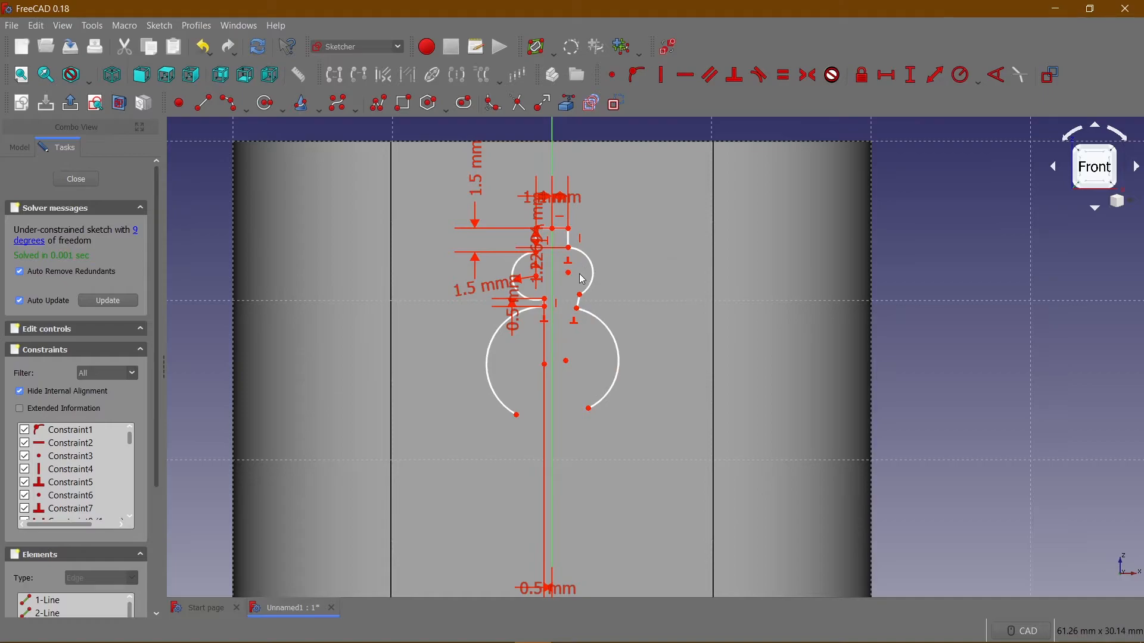
Set the radius of the upper right arc to 1.5 mm.
drag(583, 280, 588, 272)
middle_drag(568, 259, 573, 239)
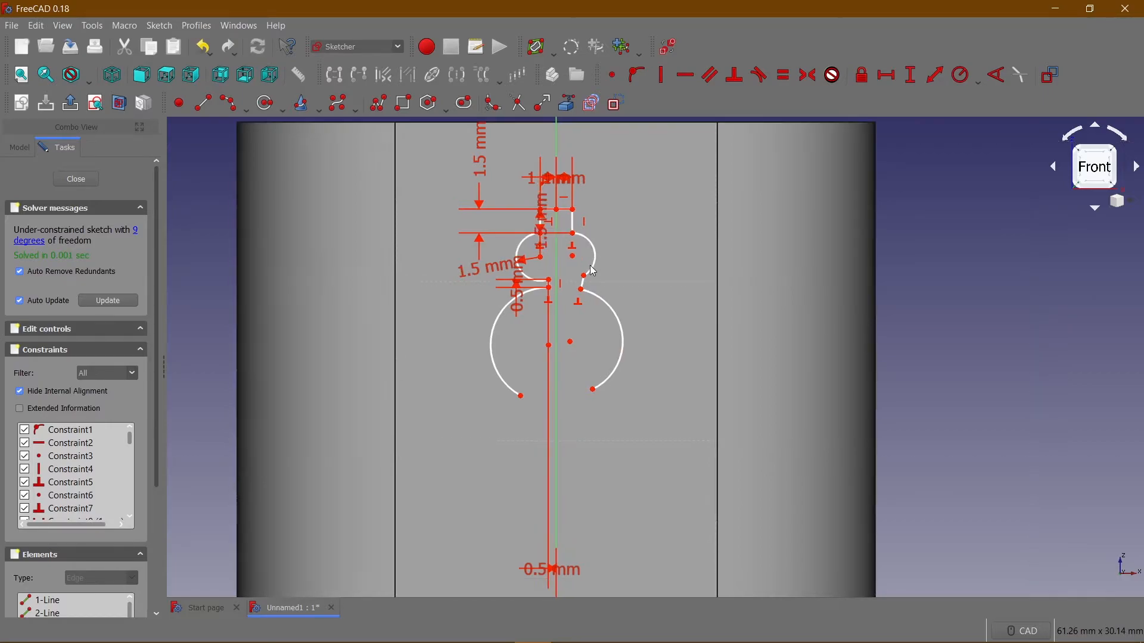
click(595, 249)
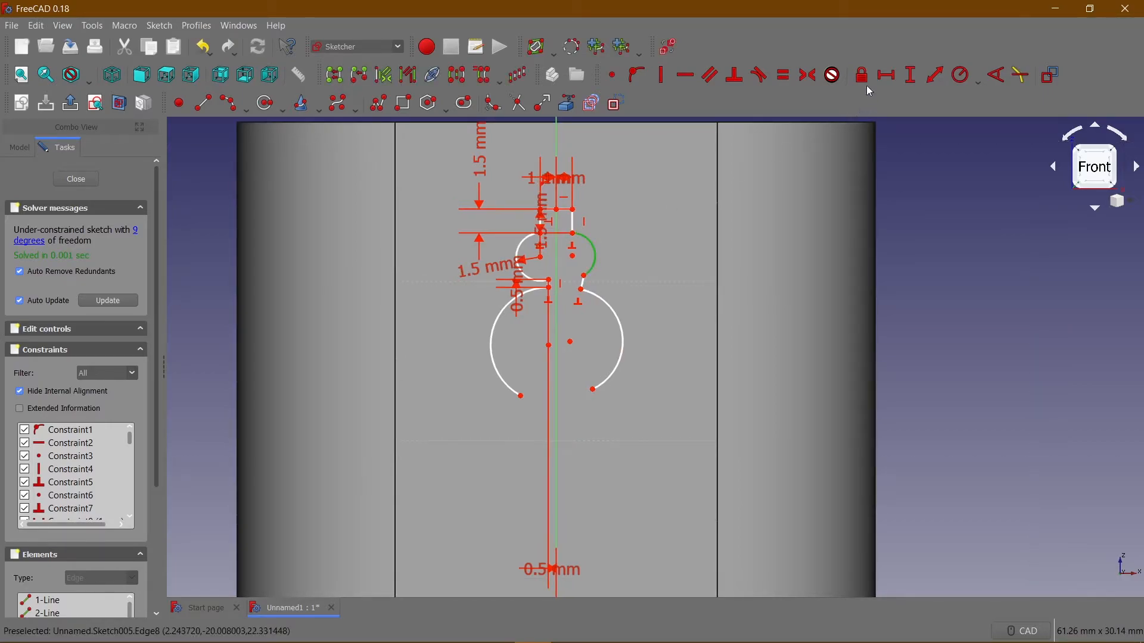
click(955, 76)
text(1.5)
key(Return)
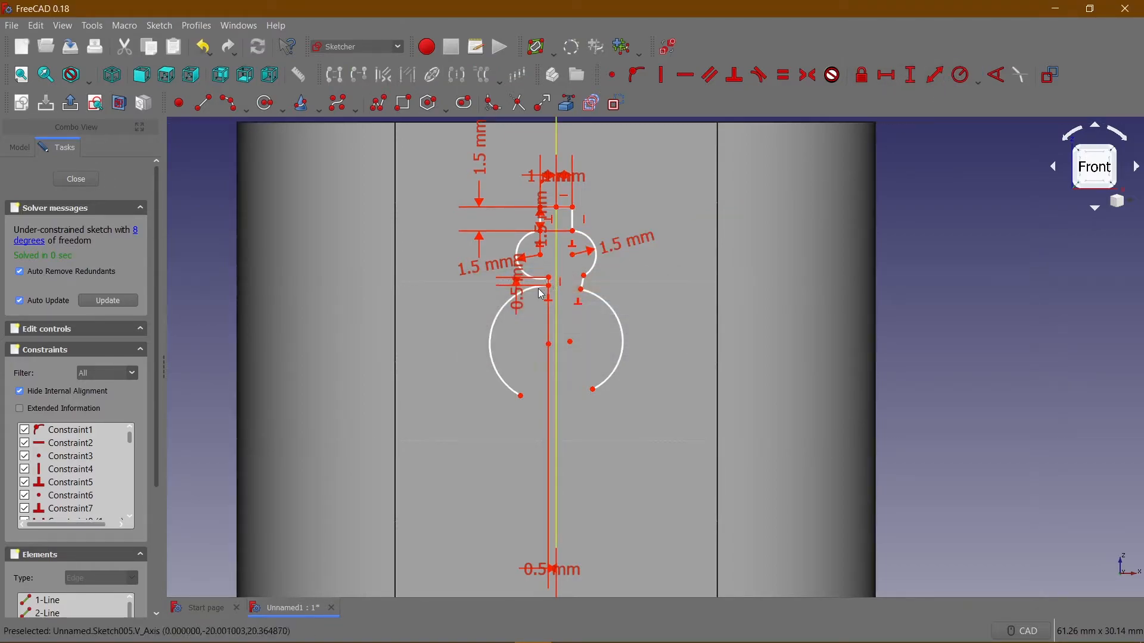
Make the short line joining the two right arcs vertical and set its length to 0.5 mm.
scroll(582, 288, up, 4)
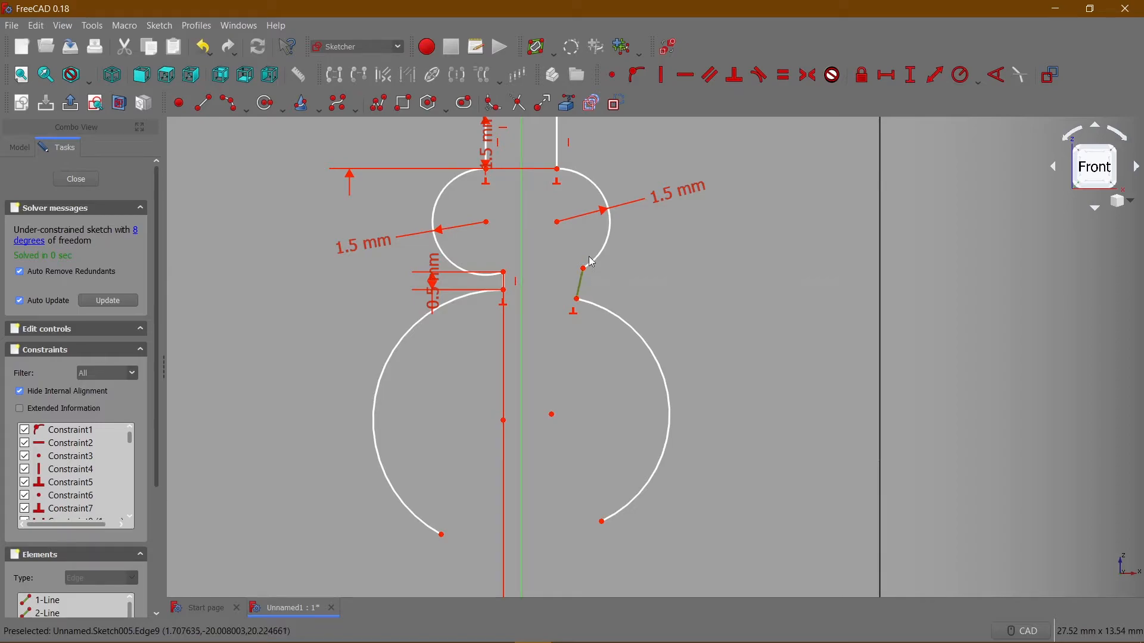
key(v)
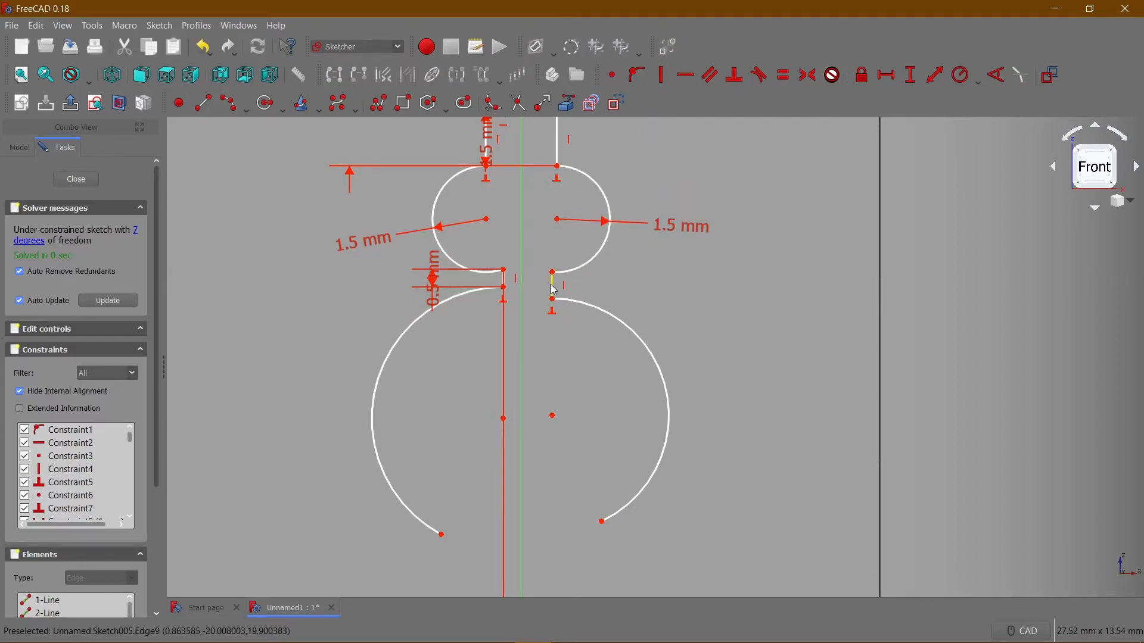
click(908, 79)
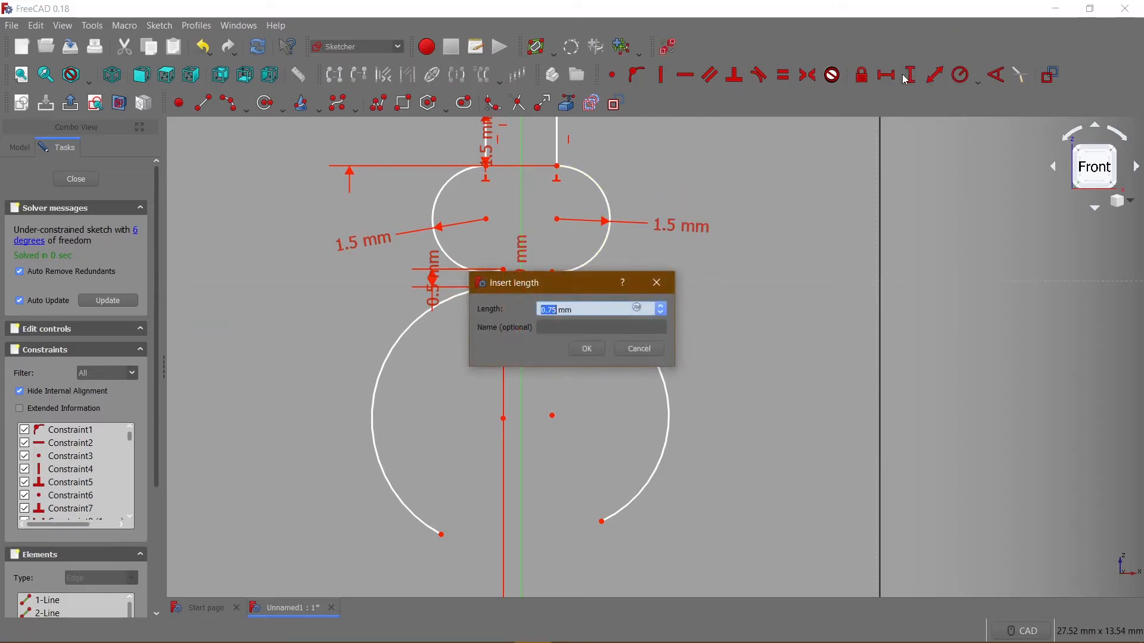
key(Return)
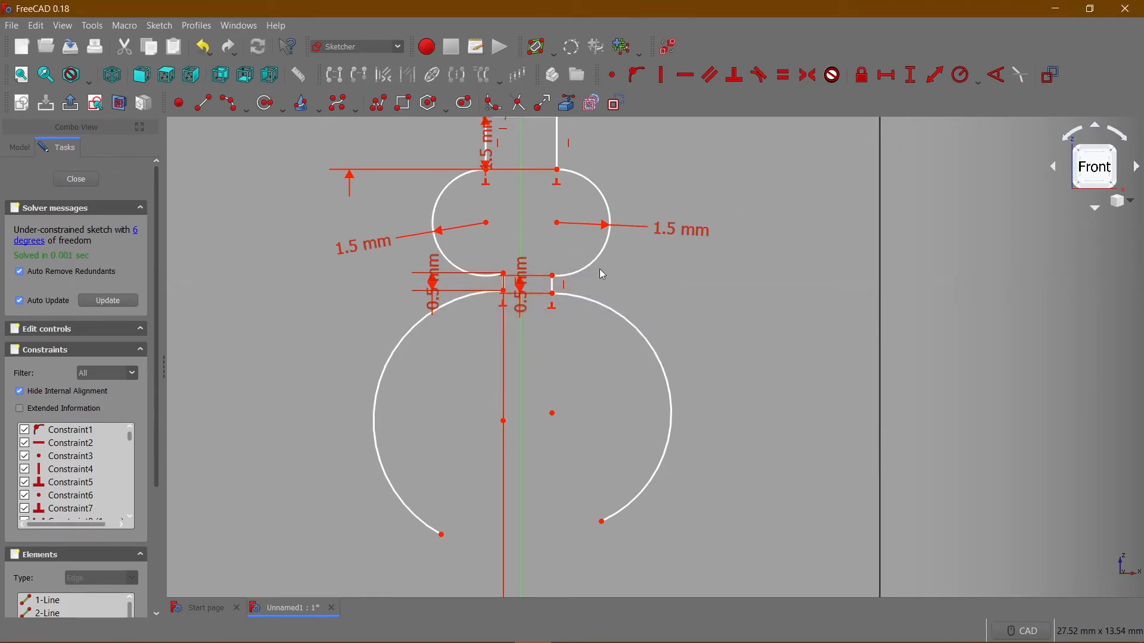
Set the horizontal distance between the right short joining line and the origin to 0.5 mm.
scroll(582, 321, down, 3)
scroll(567, 305, up, 3)
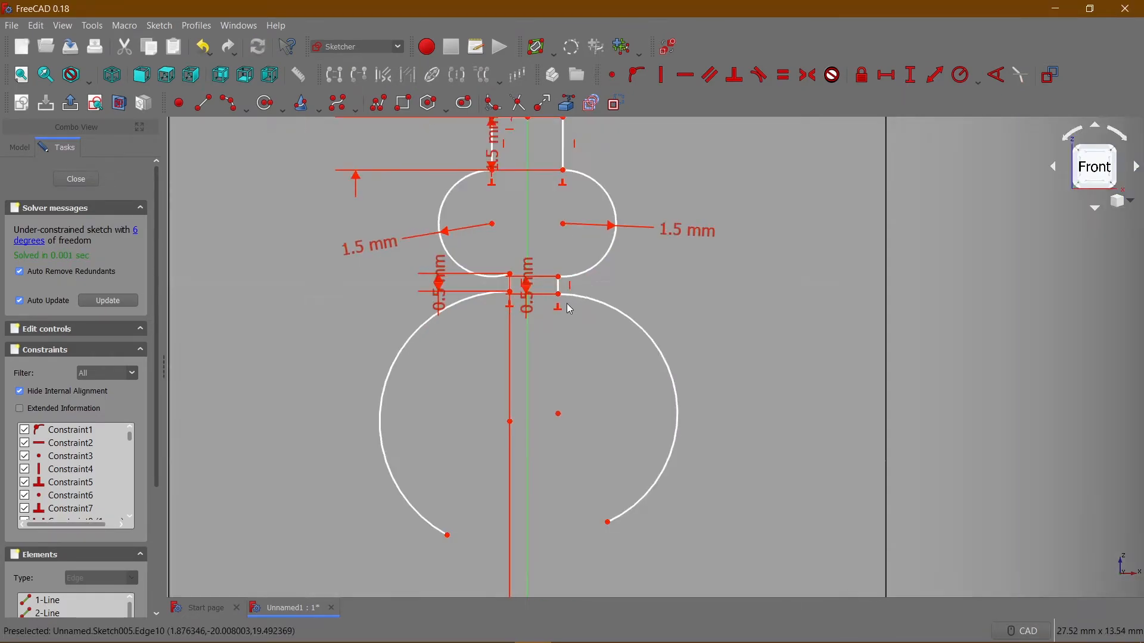
scroll(564, 367, down, 5)
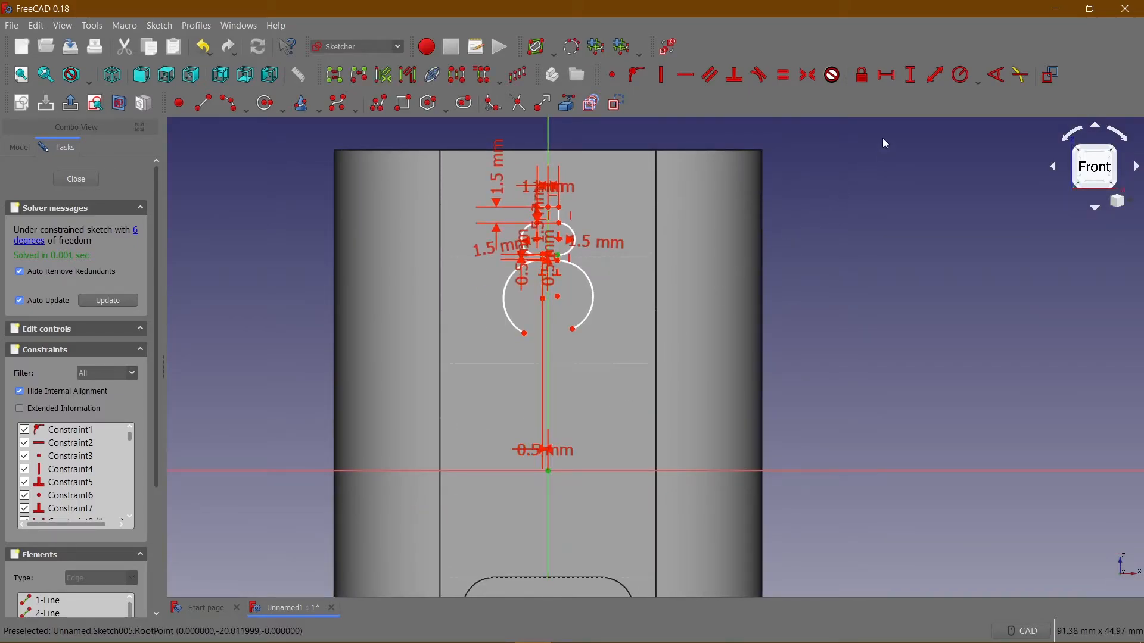
text(.5)
click(587, 349)
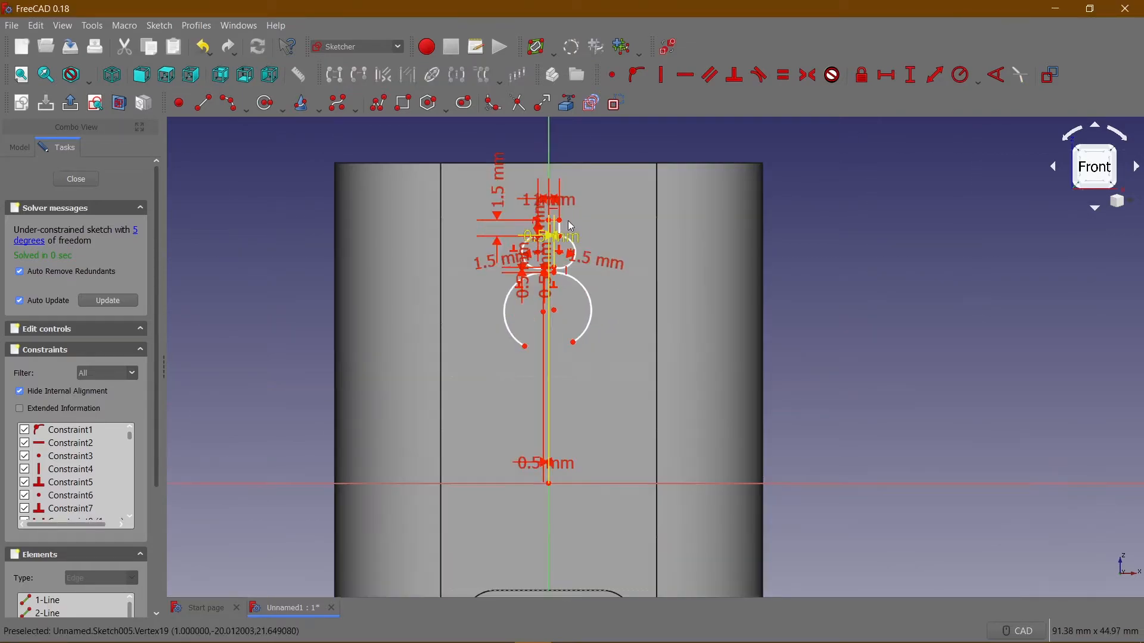
Hide the sketch's constraints from view and set the radius of the lower left arc to 1.5 mm.
scroll(622, 250, up, 2)
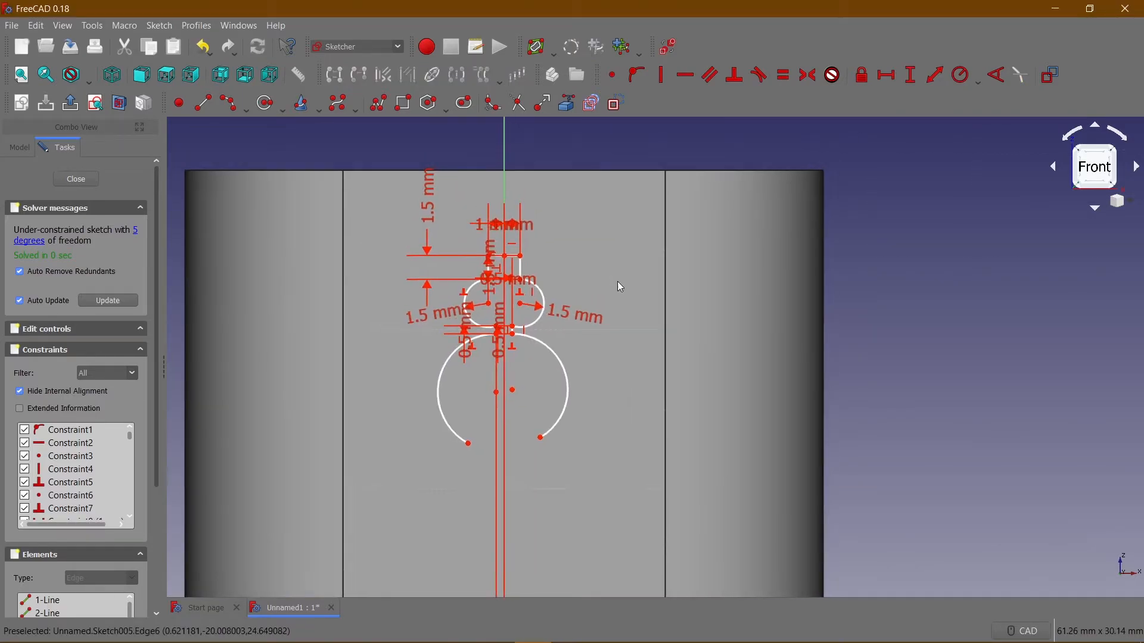
click(667, 56)
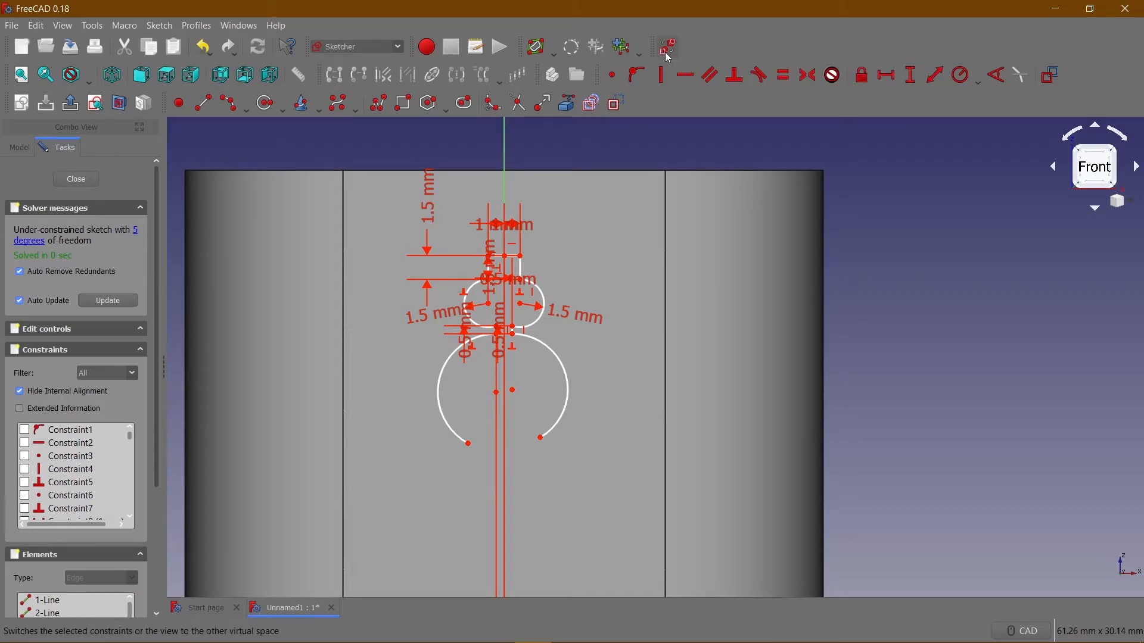
middle_drag(573, 253, 573, 217)
middle_drag(528, 350, 527, 331)
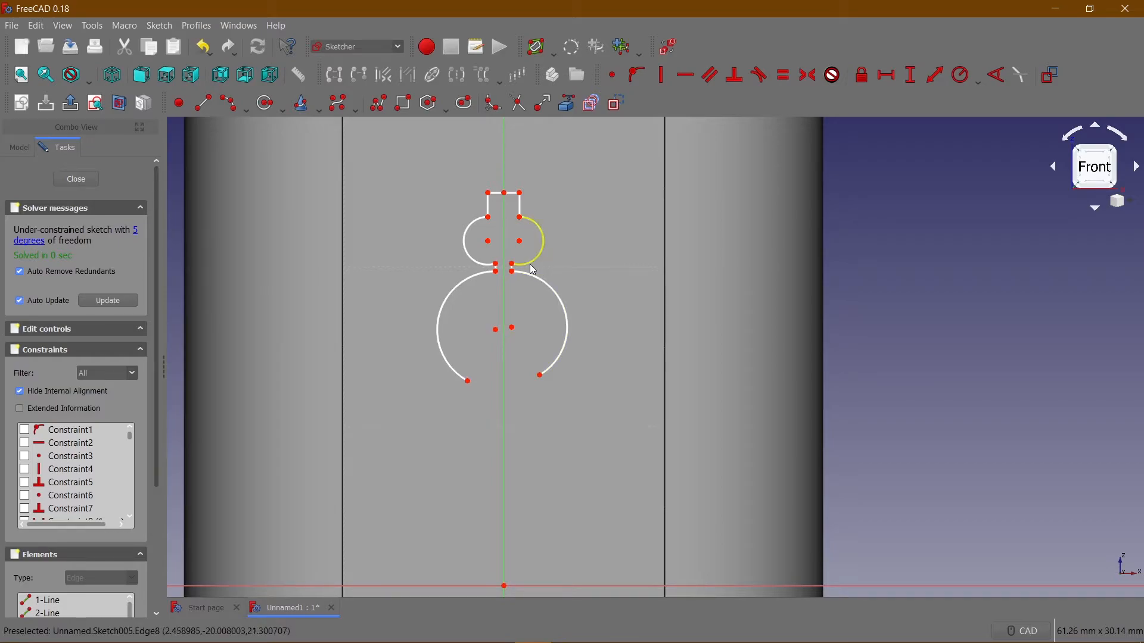
click(442, 327)
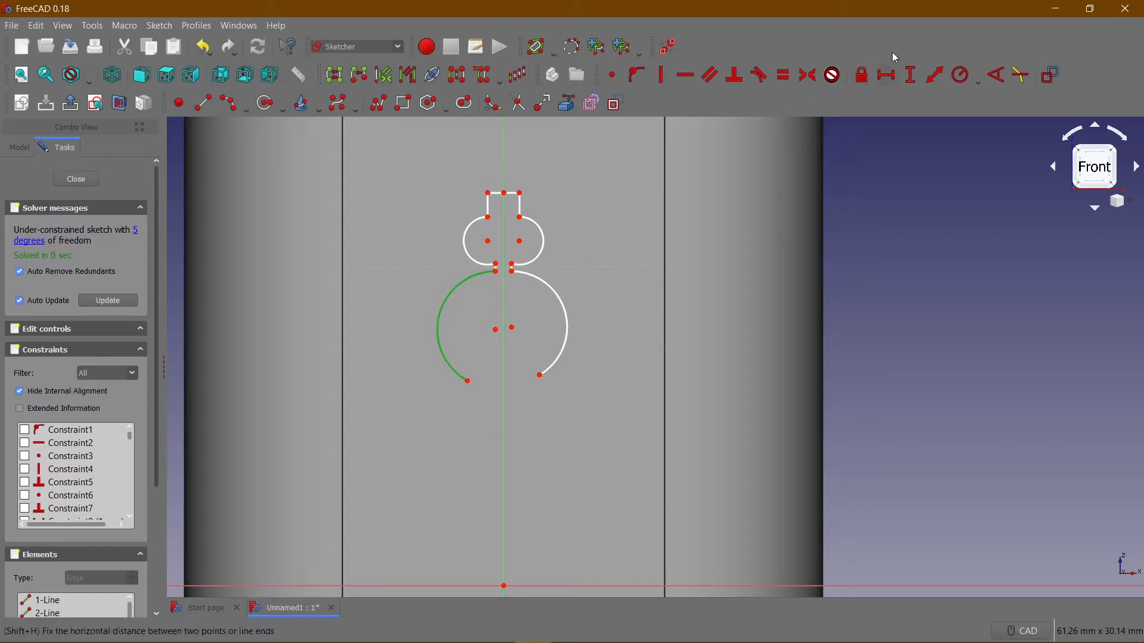
click(953, 83)
text(1.5)
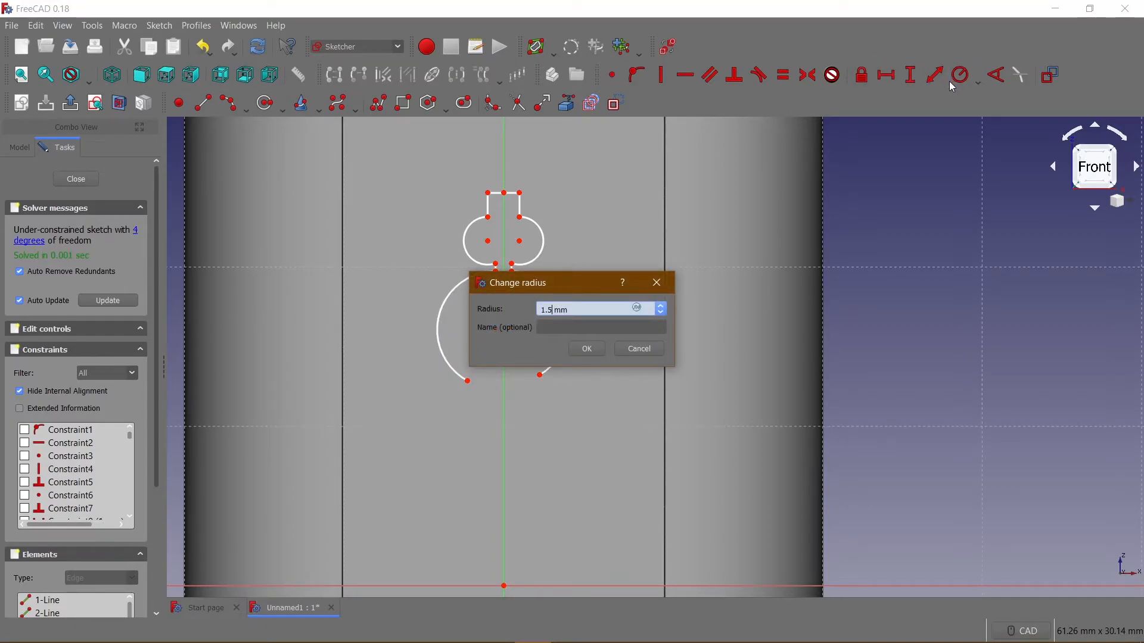
key(Return)
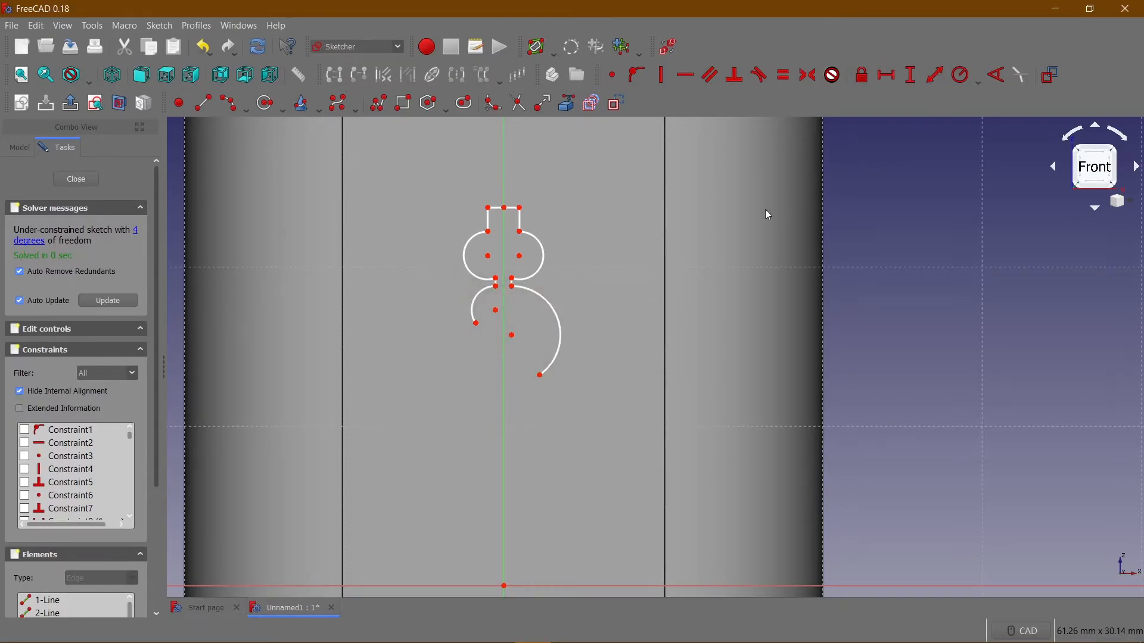
Set the radius of the lower right arc to 1.5 mm.
click(553, 308)
click(956, 76)
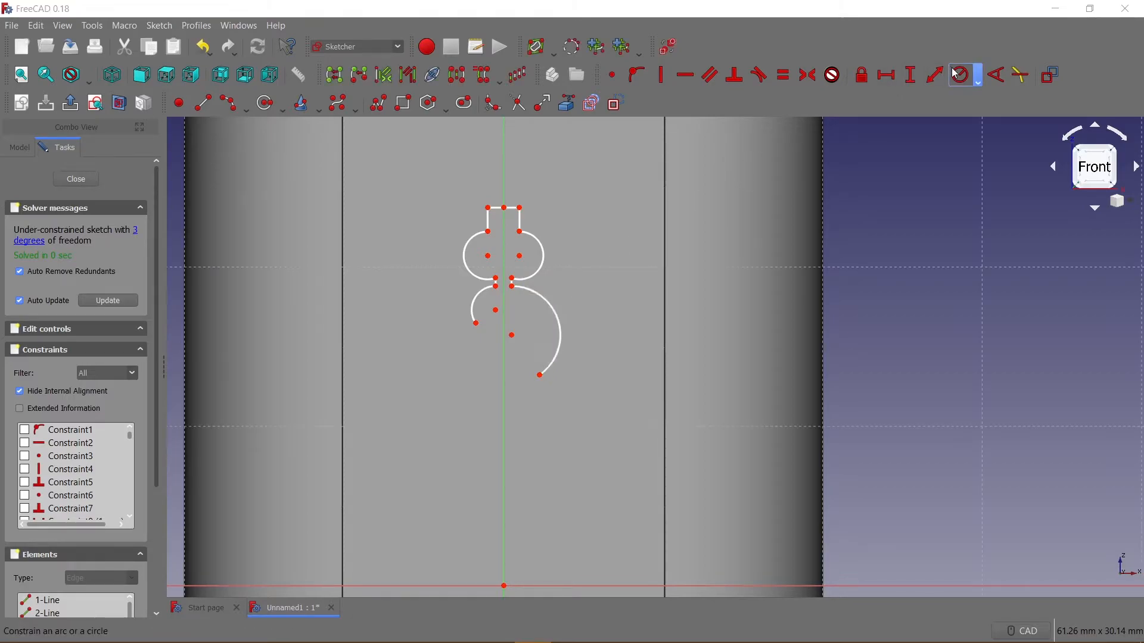
text(1.5)
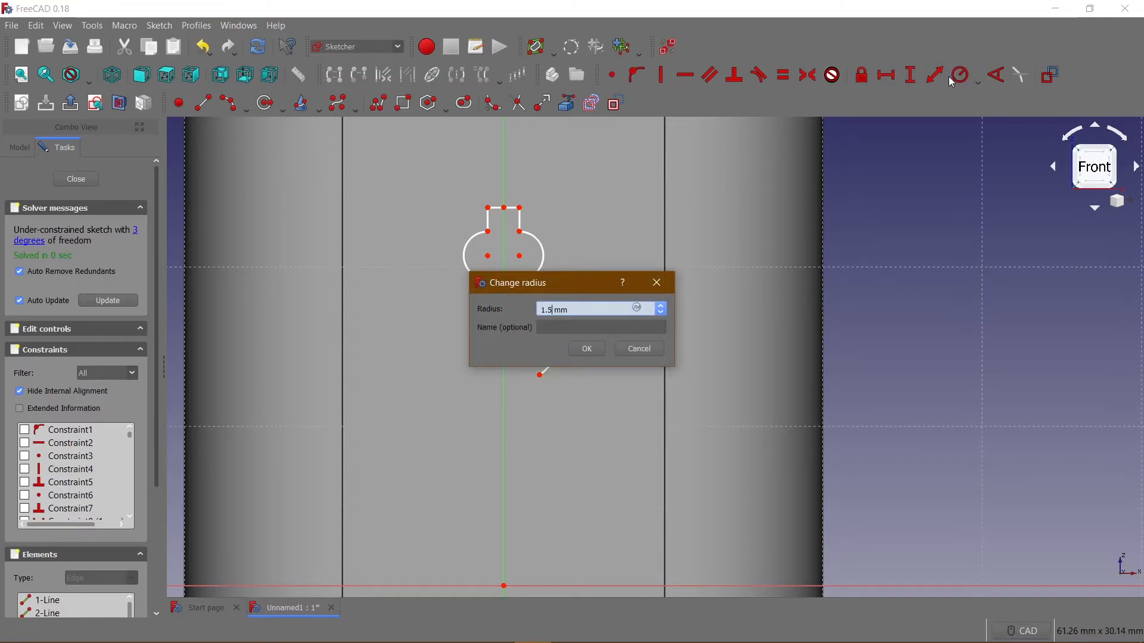
key(Return)
drag(471, 324, 476, 336)
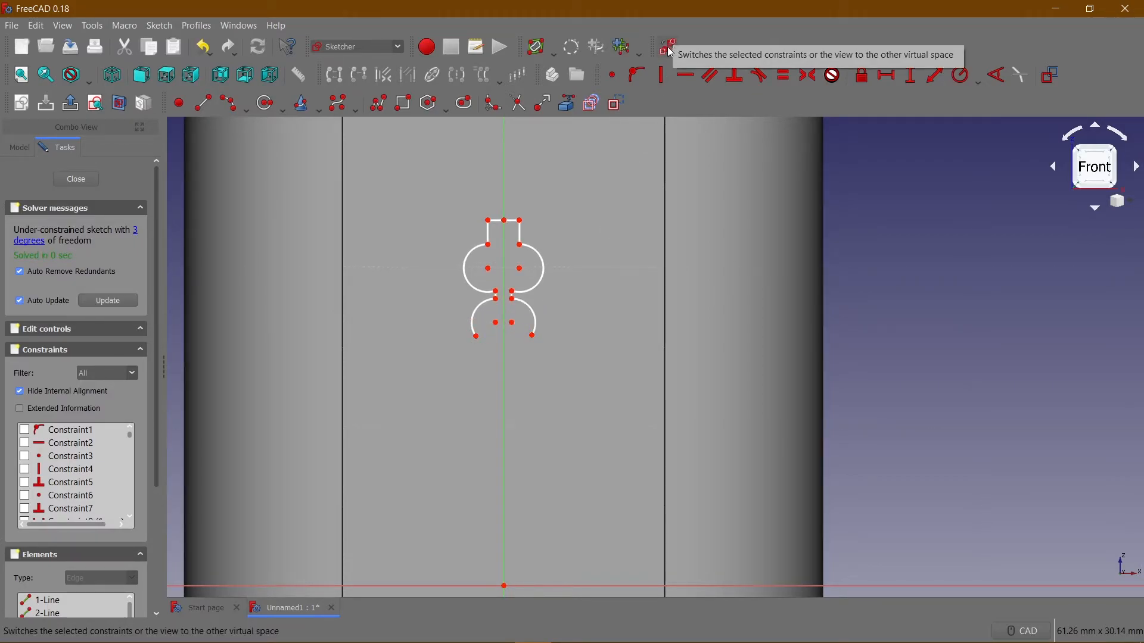
Show the sketch's hidden constraints again.
click(667, 47)
drag(439, 181, 595, 477)
scroll(581, 345, down, 3)
scroll(570, 378, up, 5)
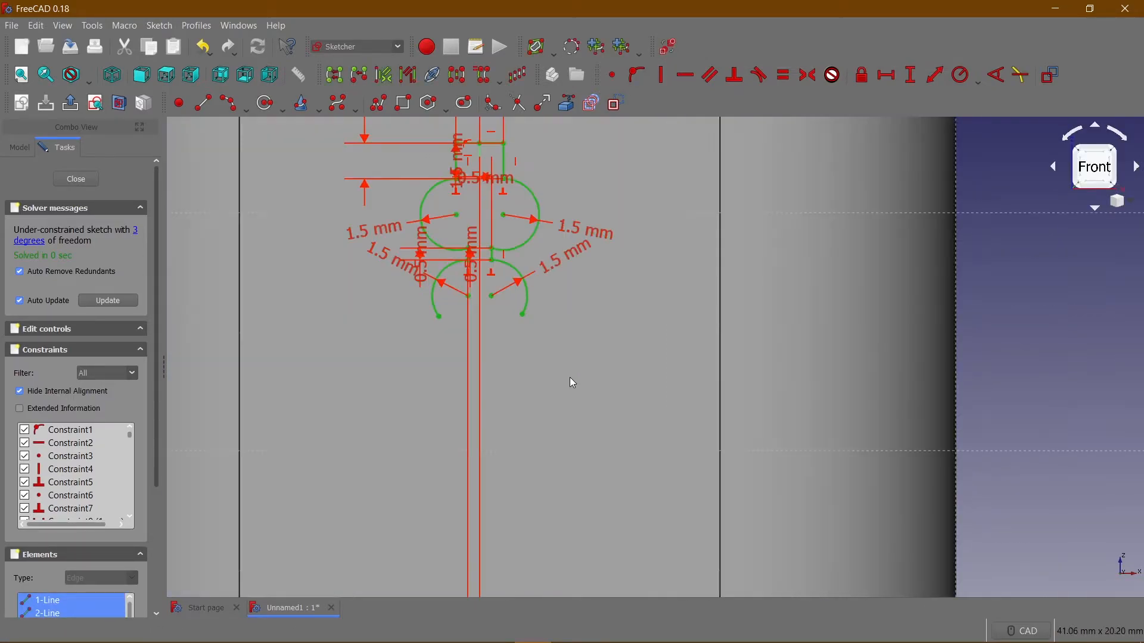
click(554, 347)
Draw two lines about 2.6 mm long from the lower arcs' free ends, slanting downward and inward toward the vertical axis.
scroll(557, 334, up, 2)
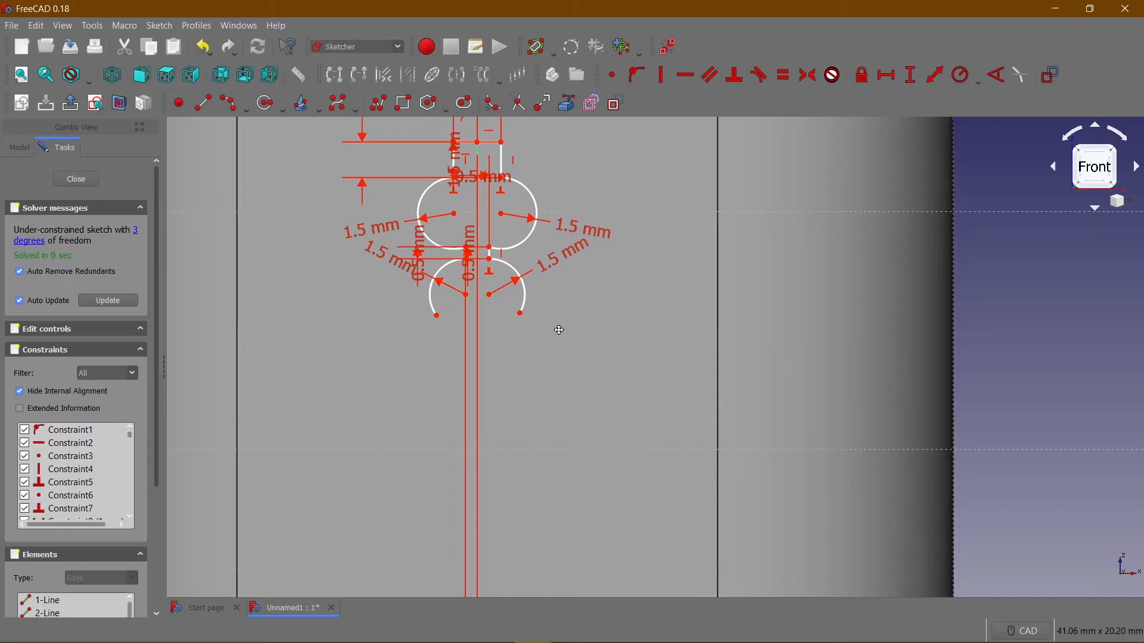
scroll(565, 320, down, 2)
scroll(562, 317, up, 2)
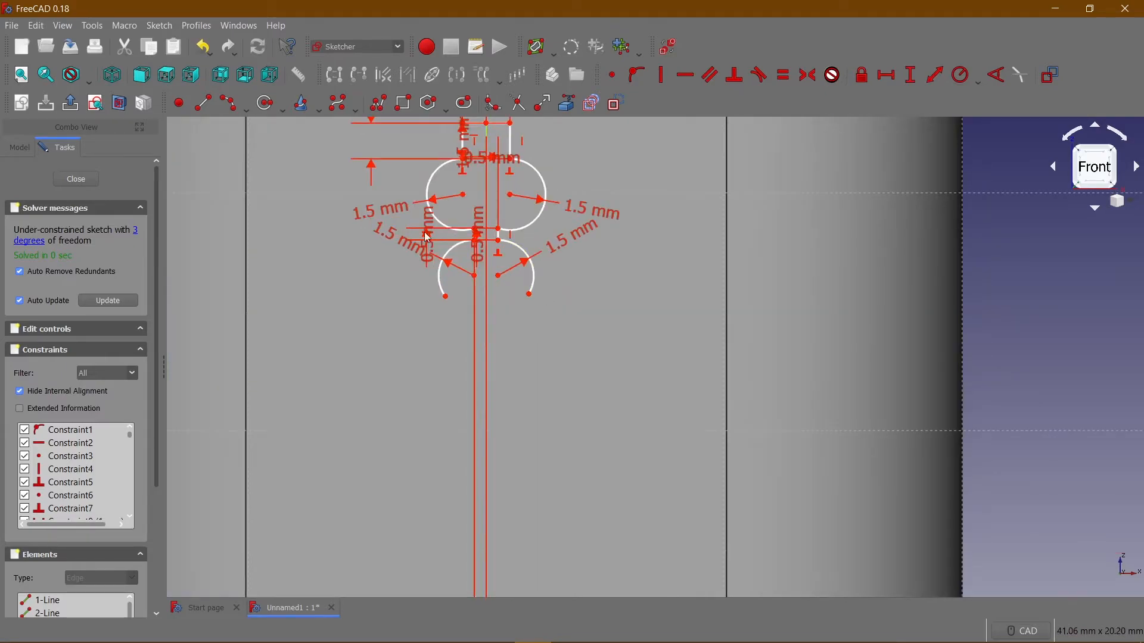
click(202, 103)
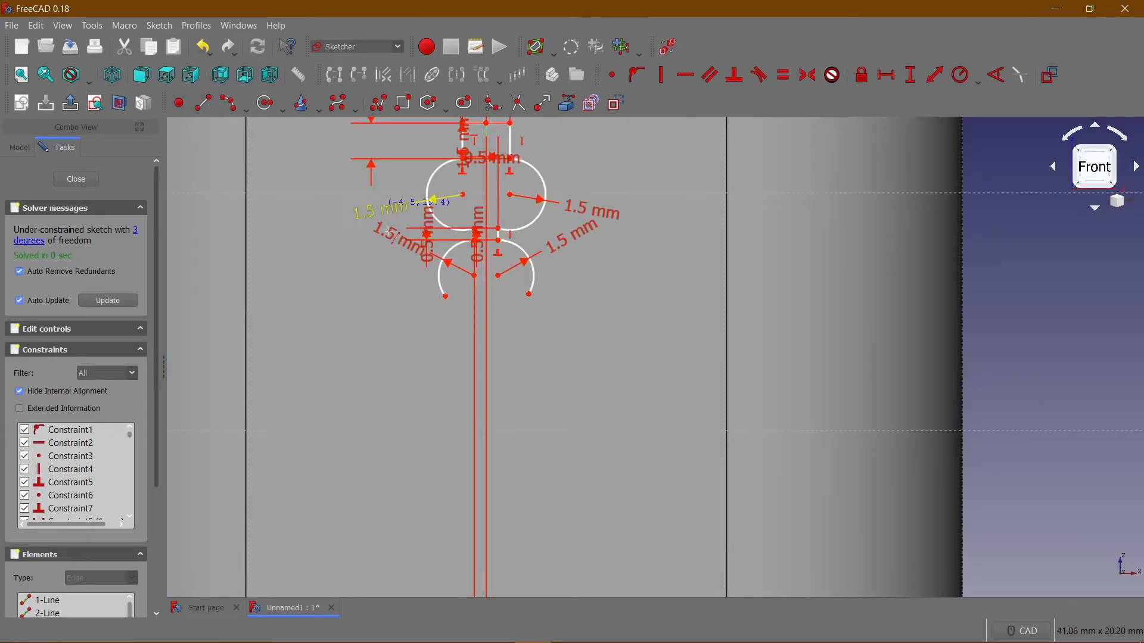
click(446, 298)
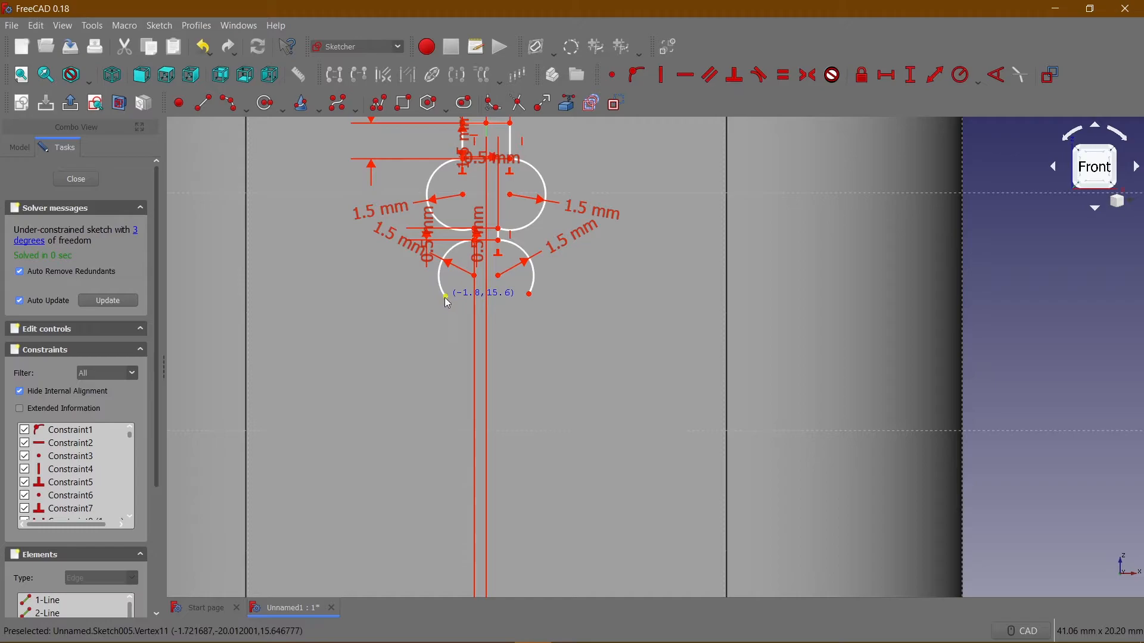
click(471, 351)
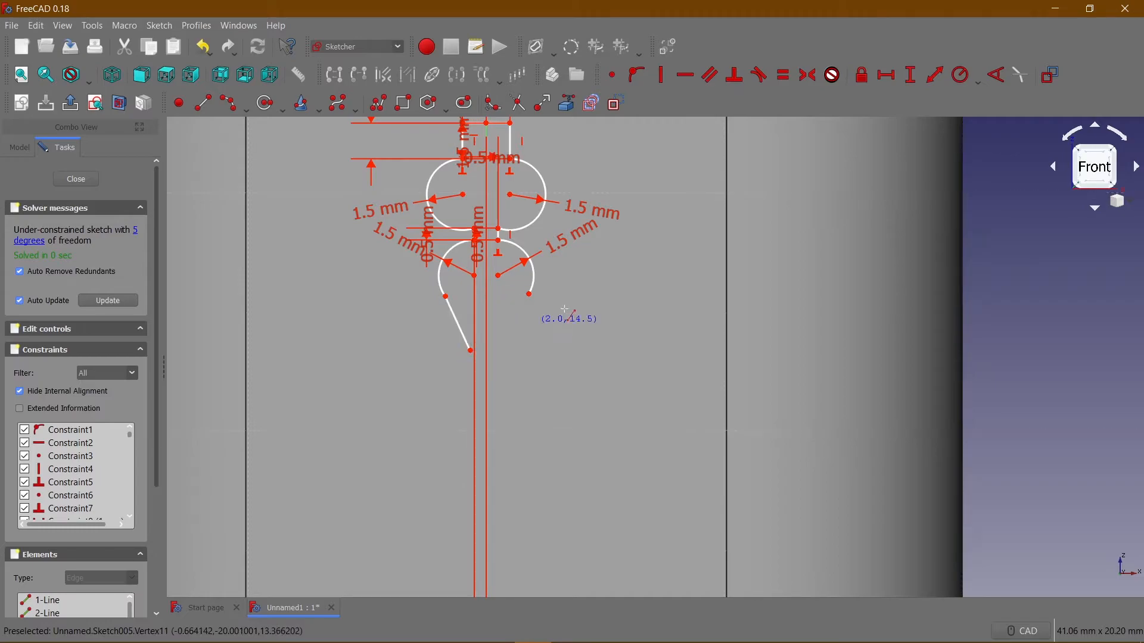
click(529, 294)
click(504, 348)
Join the lower ends of the two slanted lines with a downward-bulging arc of about 0.7 mm radius.
click(236, 109)
click(472, 351)
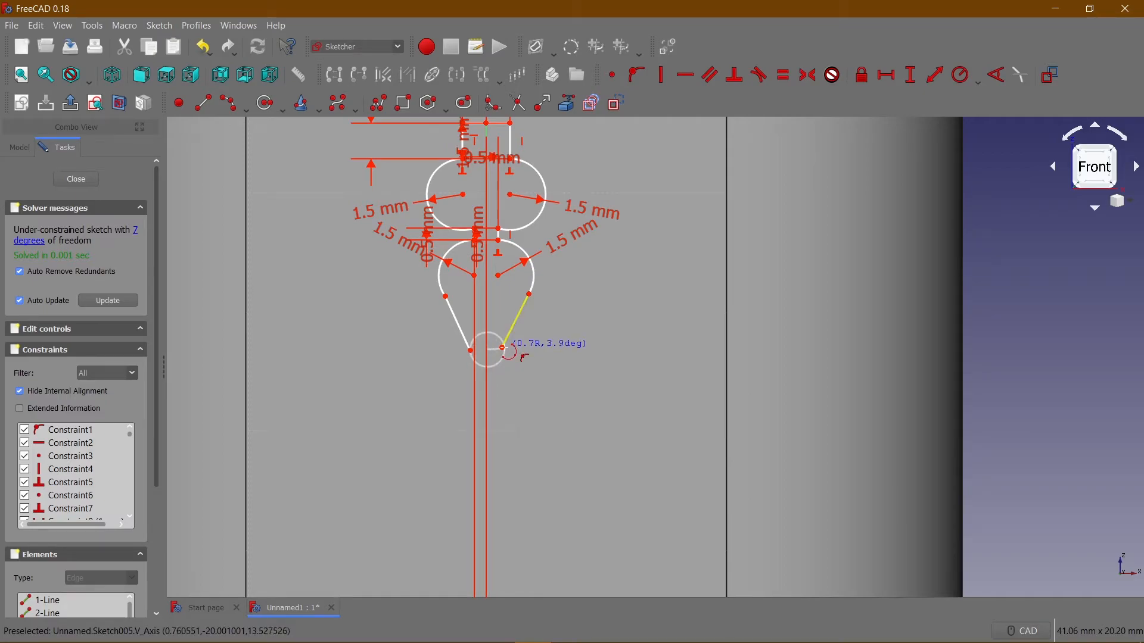
click(503, 348)
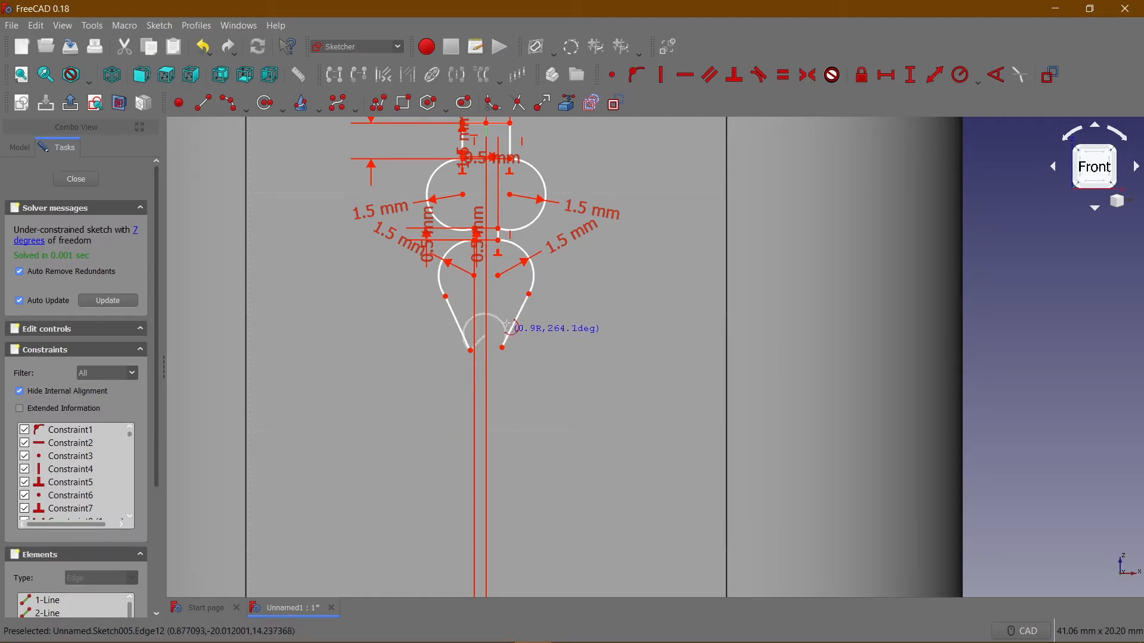
click(493, 368)
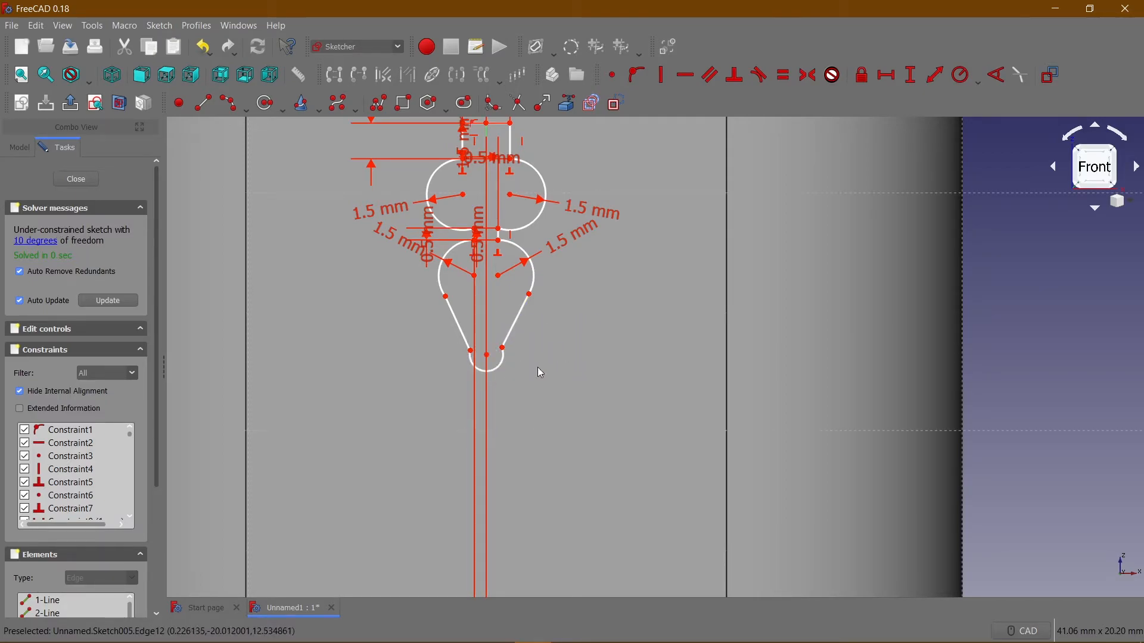
Make the left slanted line tangent to the lower left arc at their shared end.
click(439, 278)
click(453, 313)
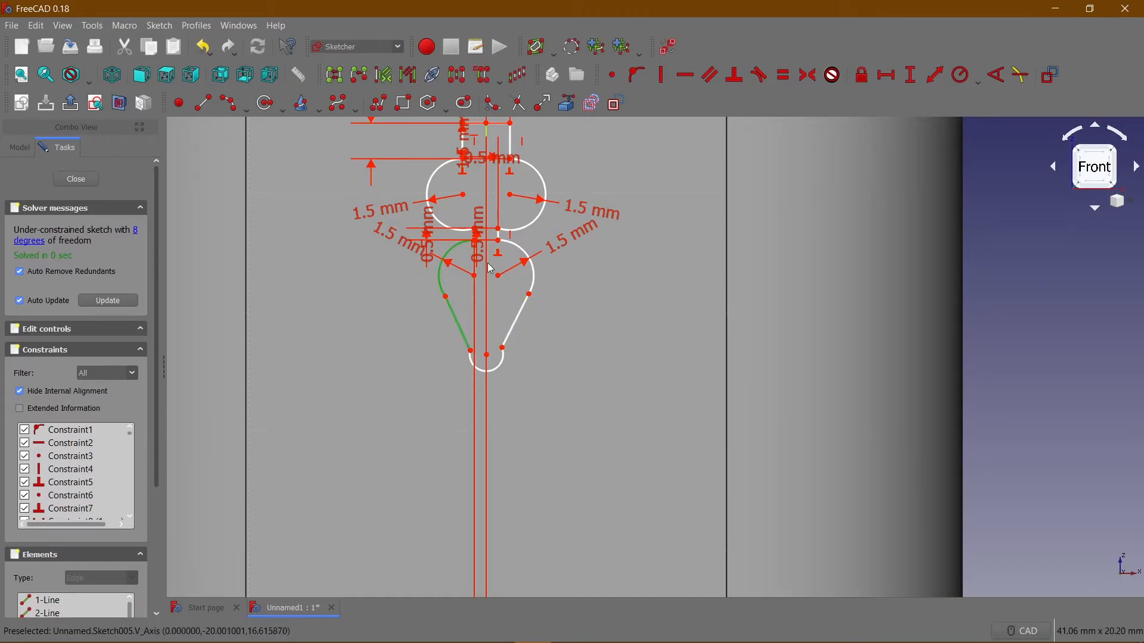
click(760, 74)
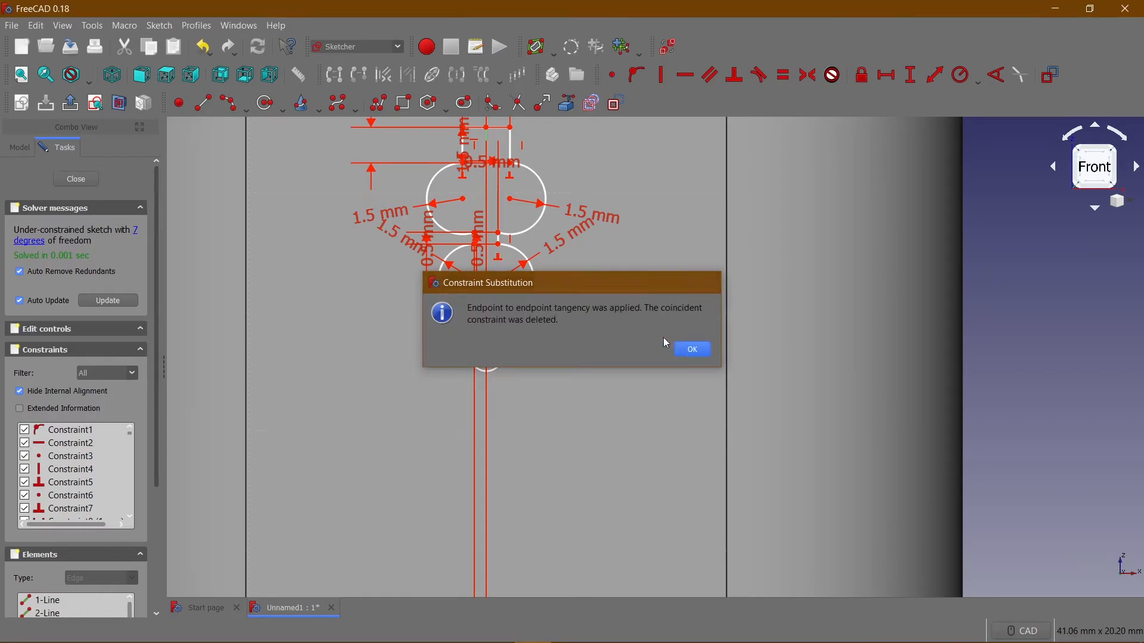
click(683, 351)
Make the right slanted line tangent to the lower right arc at their shared end.
click(535, 271)
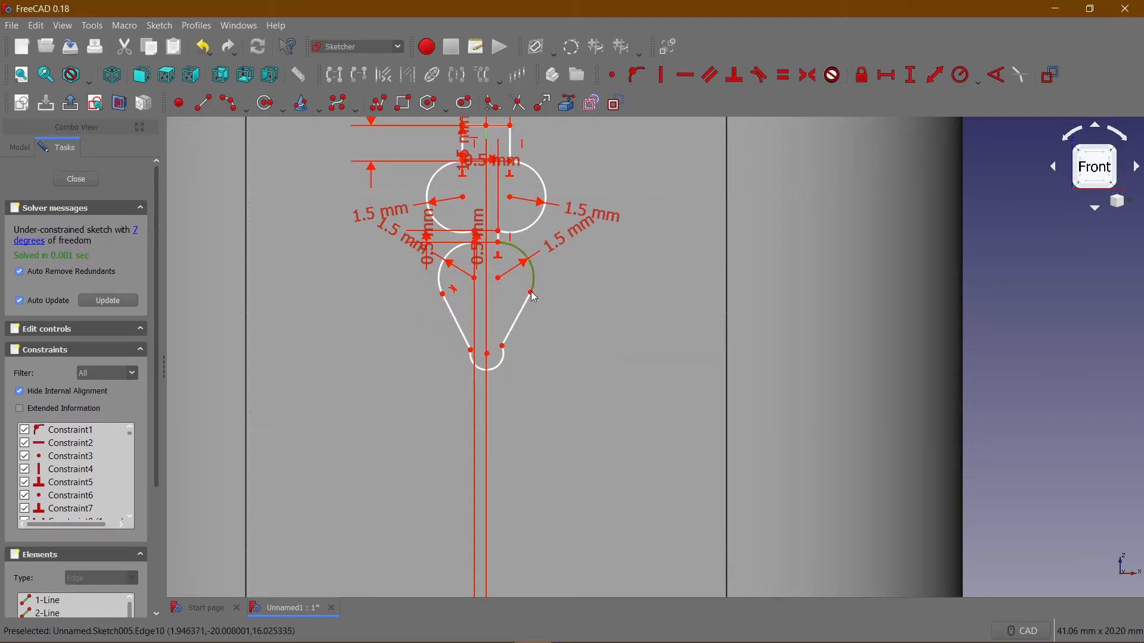
click(759, 74)
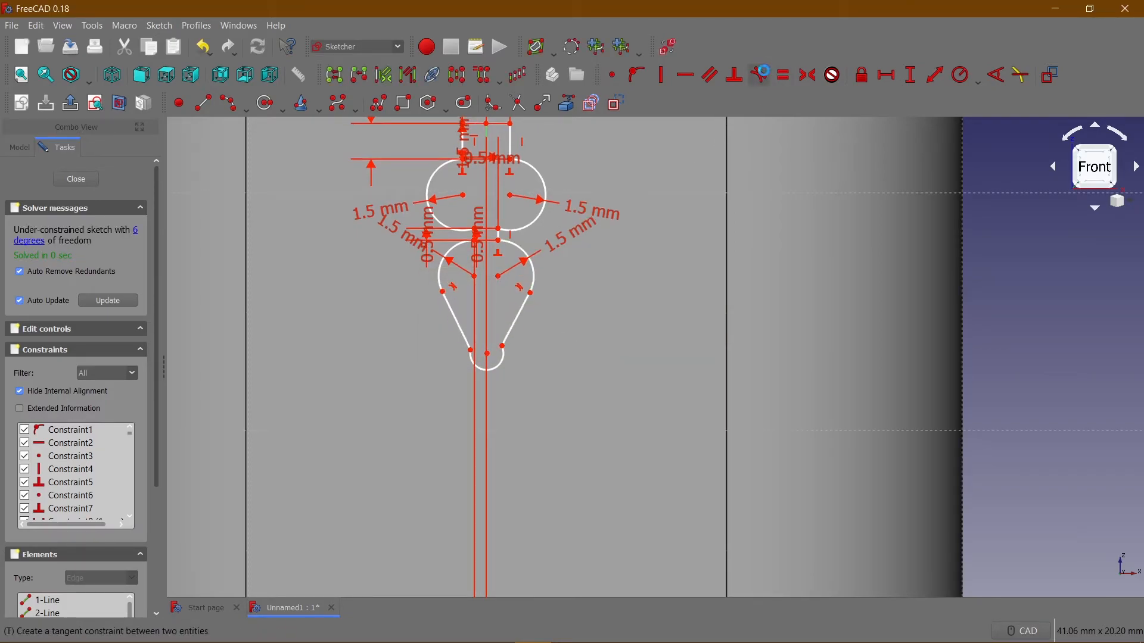
key(Return)
Hide the displayed constraints and set the angle between the left slanted line and the vertical axis to 160°.
drag(511, 325, 512, 318)
click(463, 322)
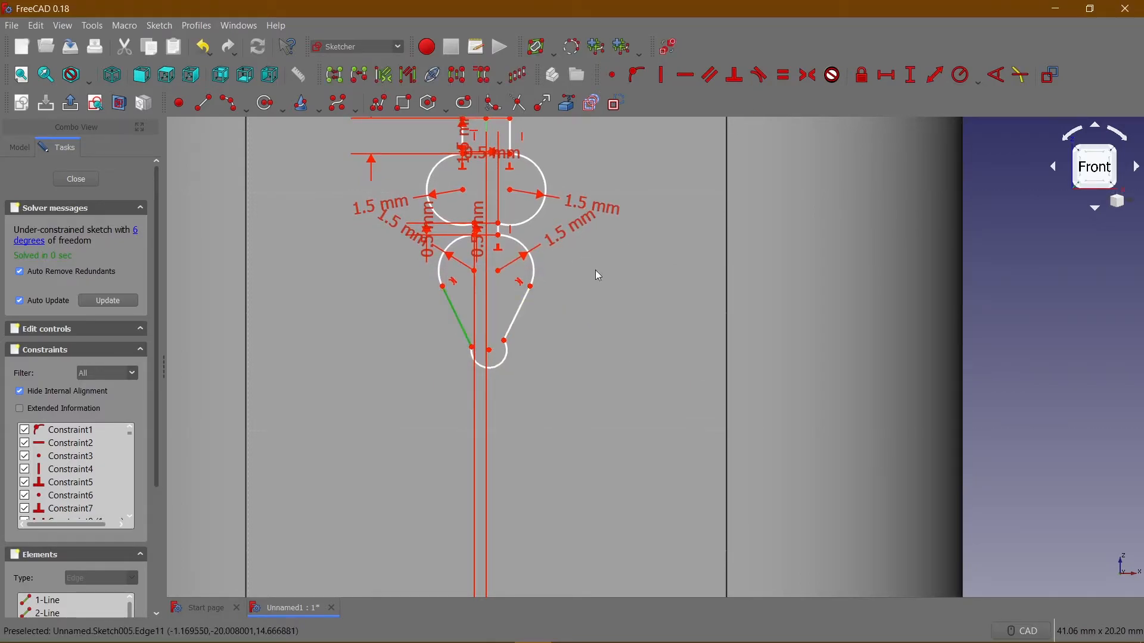
scroll(487, 311, down, 2)
scroll(486, 311, up, 2)
click(486, 311)
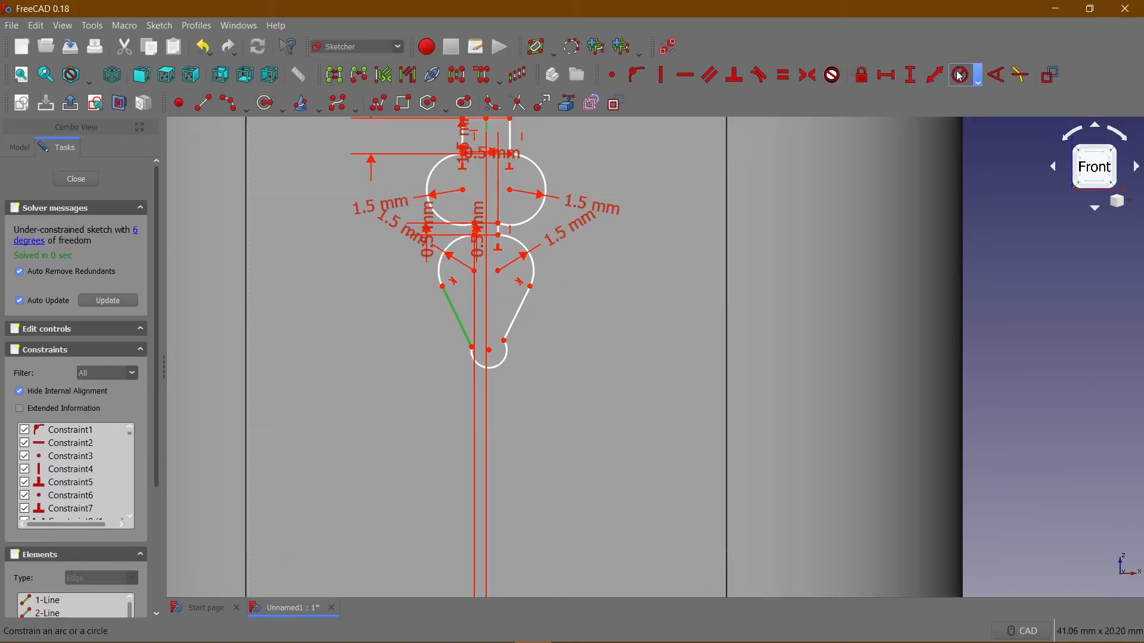
click(669, 48)
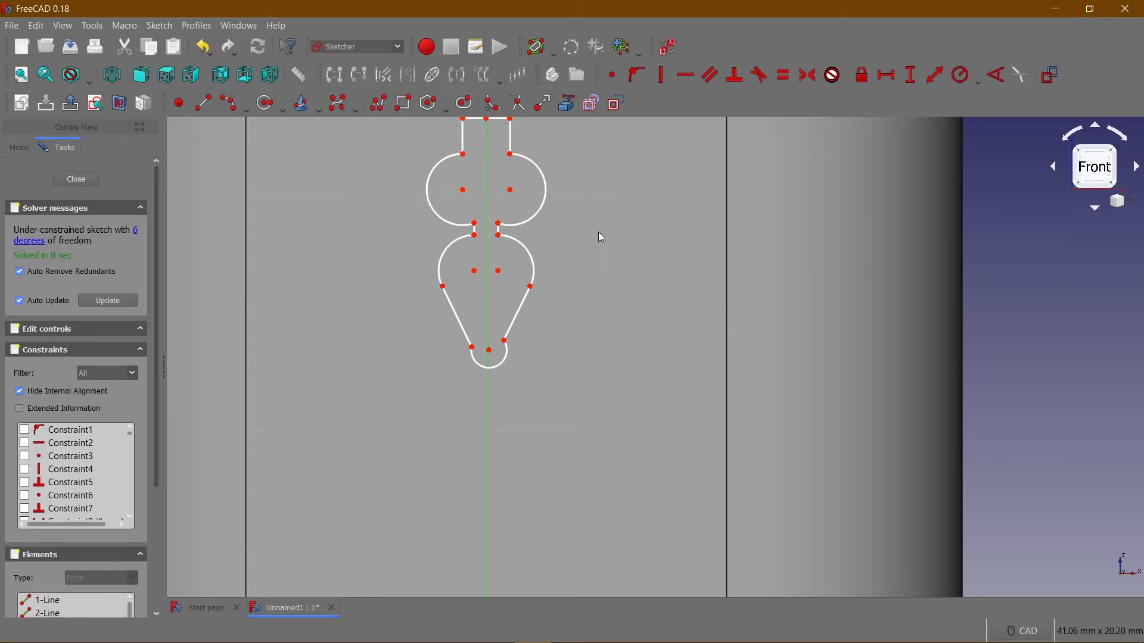
click(458, 320)
click(484, 309)
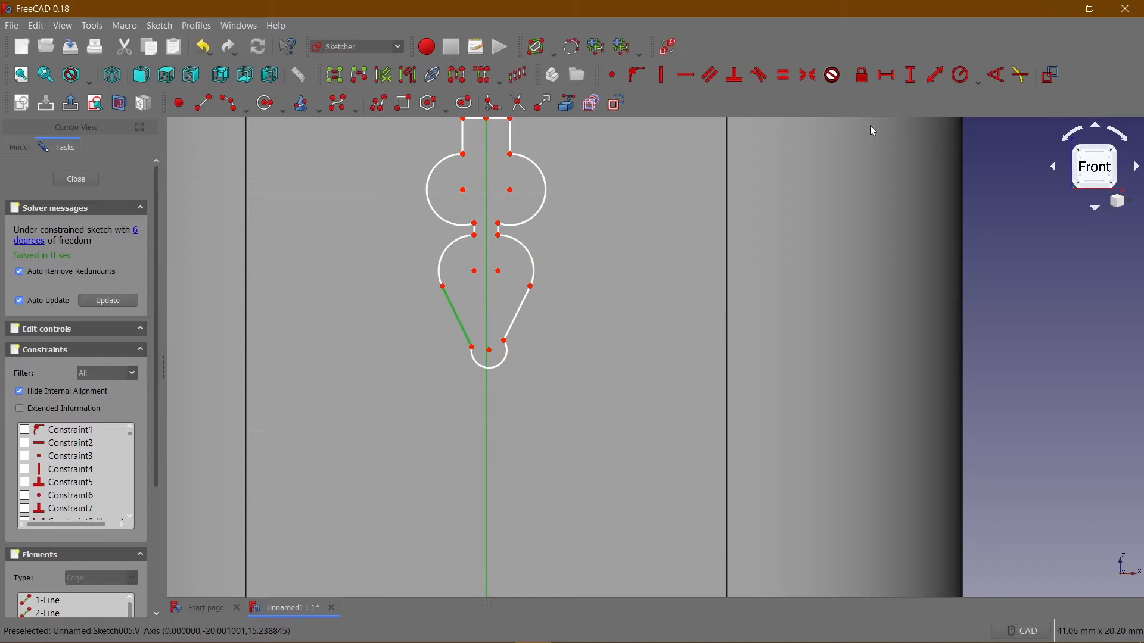
click(996, 76)
text(160)
key(Return)
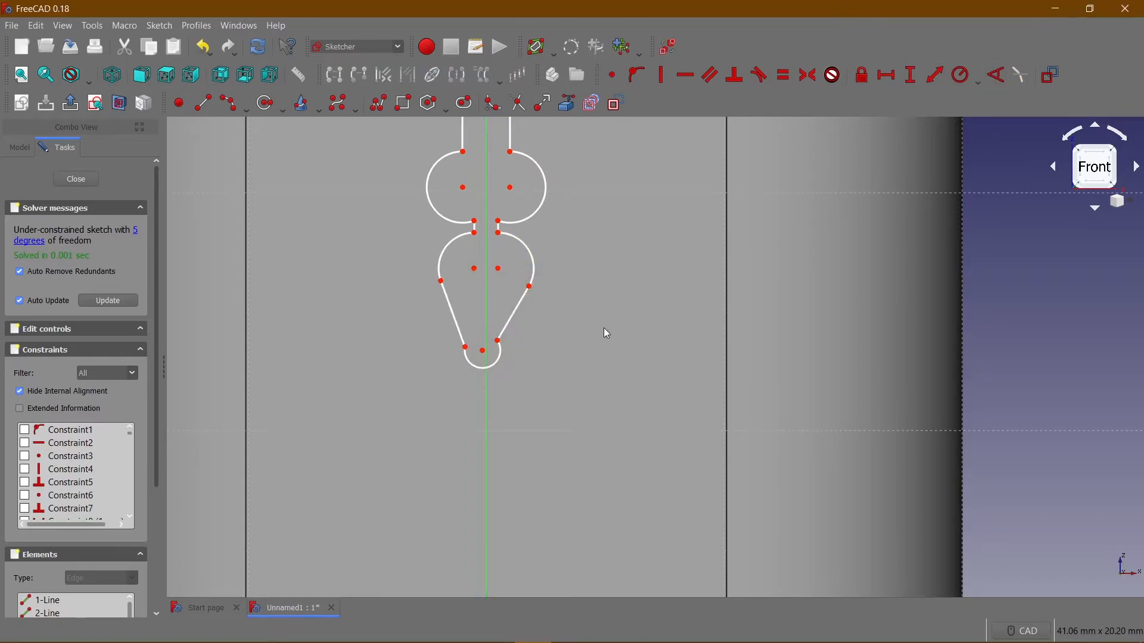
Set the angle between the right slanted line and the vertical axis to 160°.
click(517, 321)
click(487, 310)
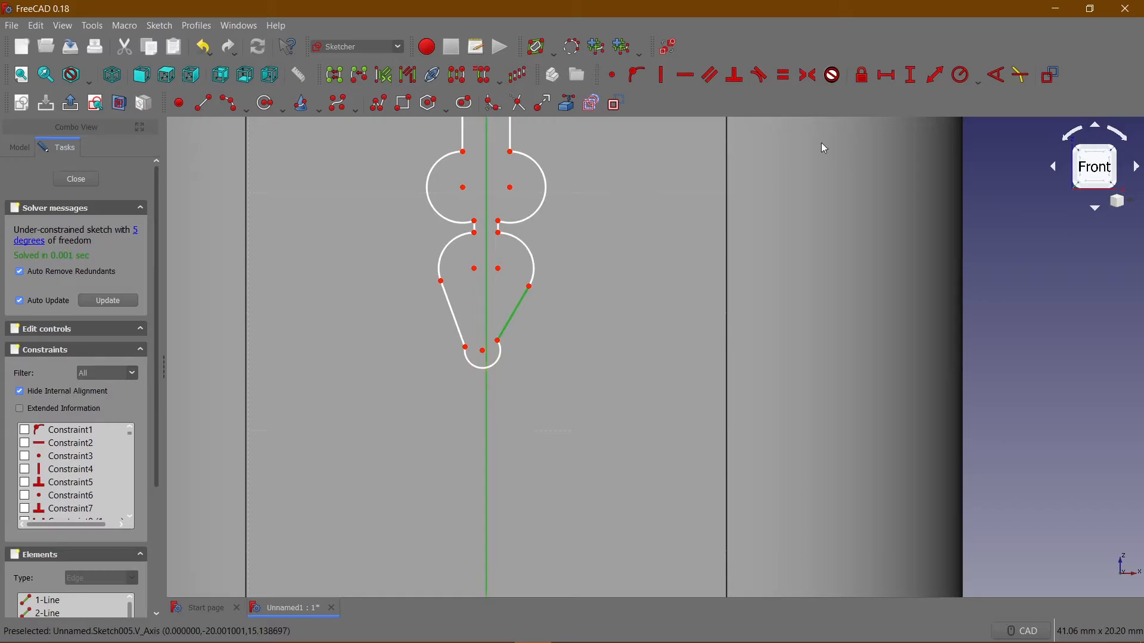
click(997, 75)
text(160)
key(Return)
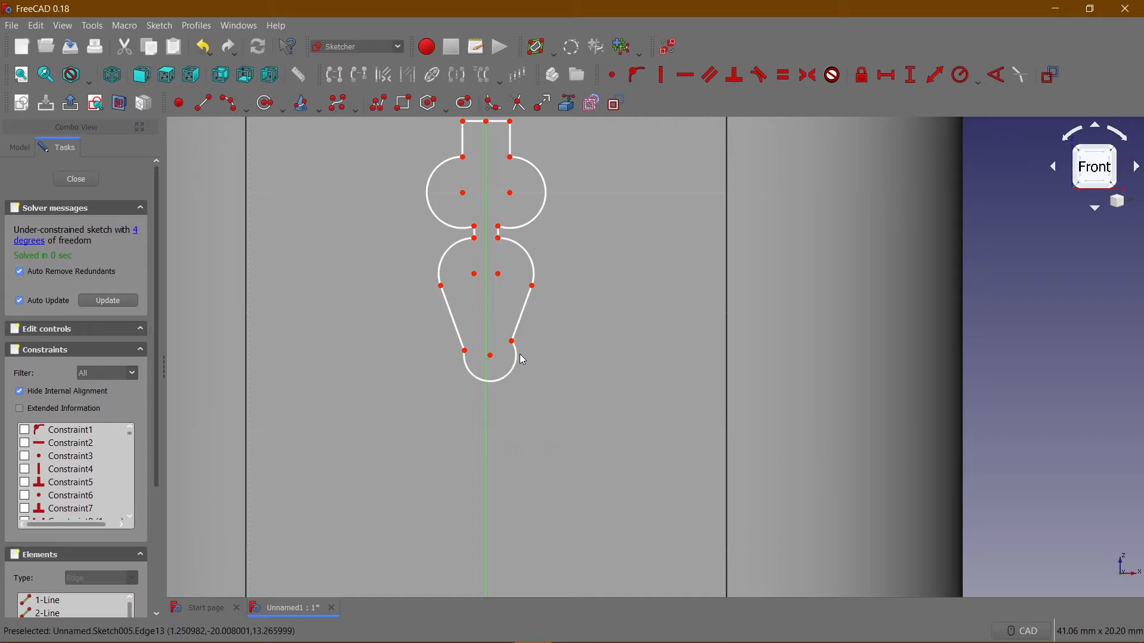
Make the right and left slanted lines tangent to the small arc at the profile's lower tip.
click(521, 329)
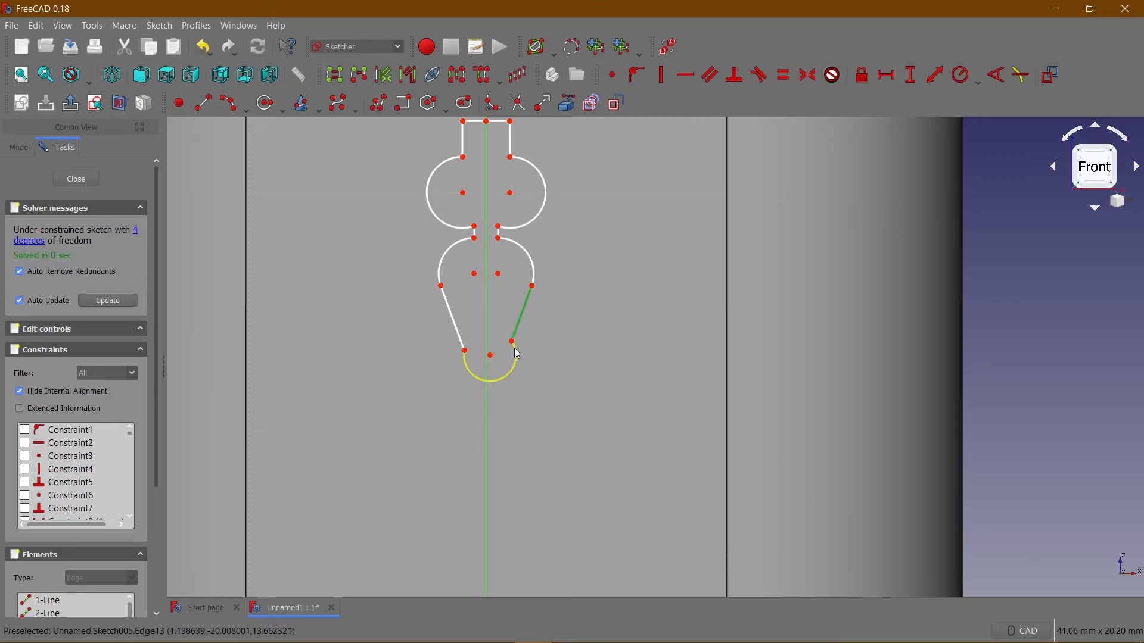
click(516, 356)
click(759, 76)
click(689, 350)
click(454, 325)
click(480, 371)
click(771, 80)
click(689, 350)
Set the vertical distance from the midpoint of the profile's top edge to the origin to 25 mm.
scroll(546, 363, down, 2)
scroll(547, 368, up, 2)
scroll(543, 364, down, 2)
mouse_move(492, 203)
mouse_down()
mouse_move(498, 181)
mouse_move(500, 251)
mouse_move(500, 178)
mouse_up()
middle_drag(577, 316, 575, 404)
middle_drag(534, 251, 538, 231)
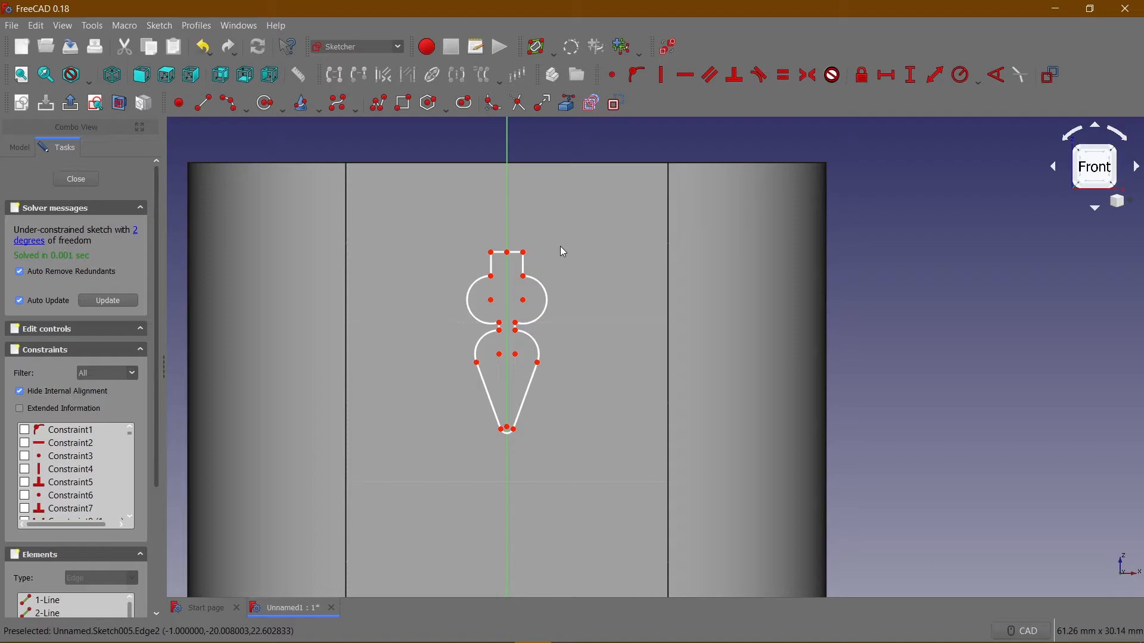
click(507, 252)
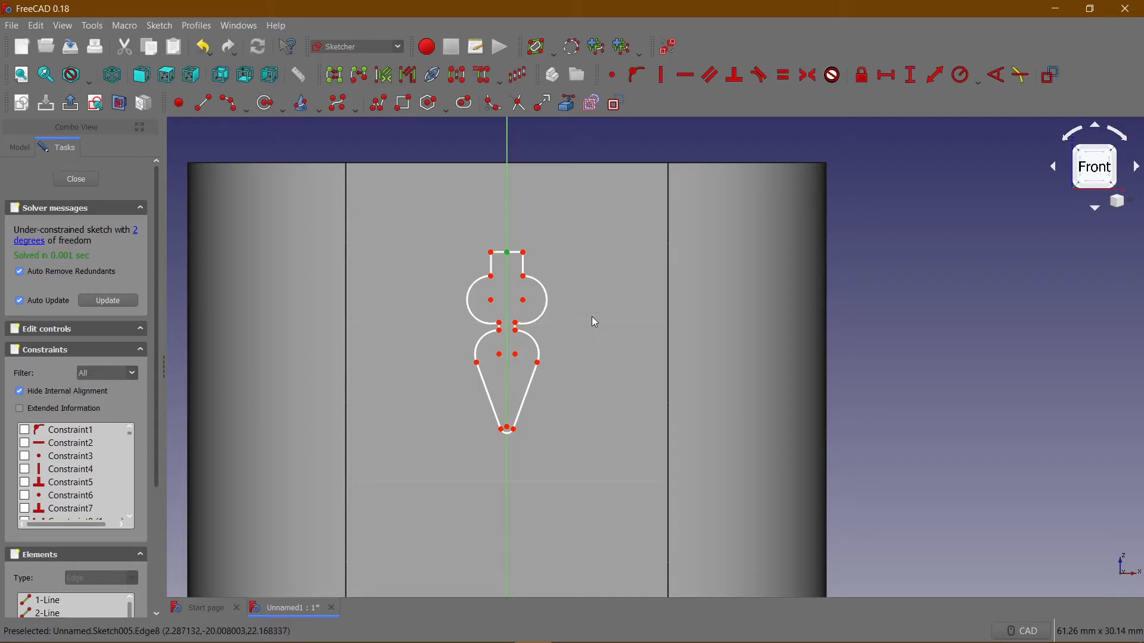
middle_drag(591, 320, 584, 215)
click(503, 541)
middle_drag(578, 436, 580, 448)
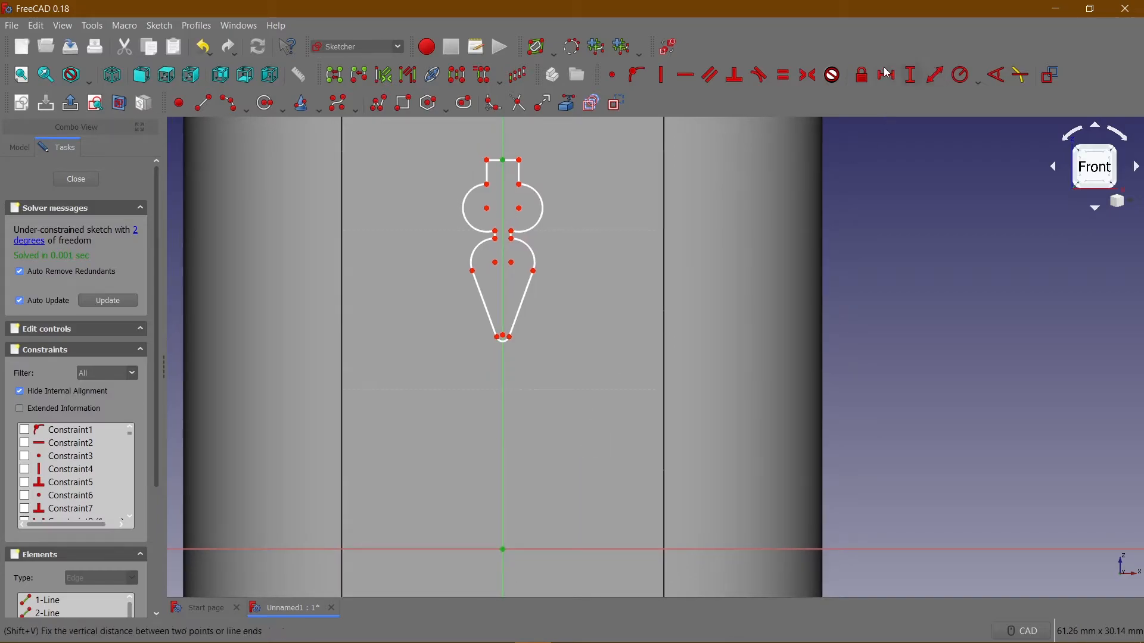
click(911, 75)
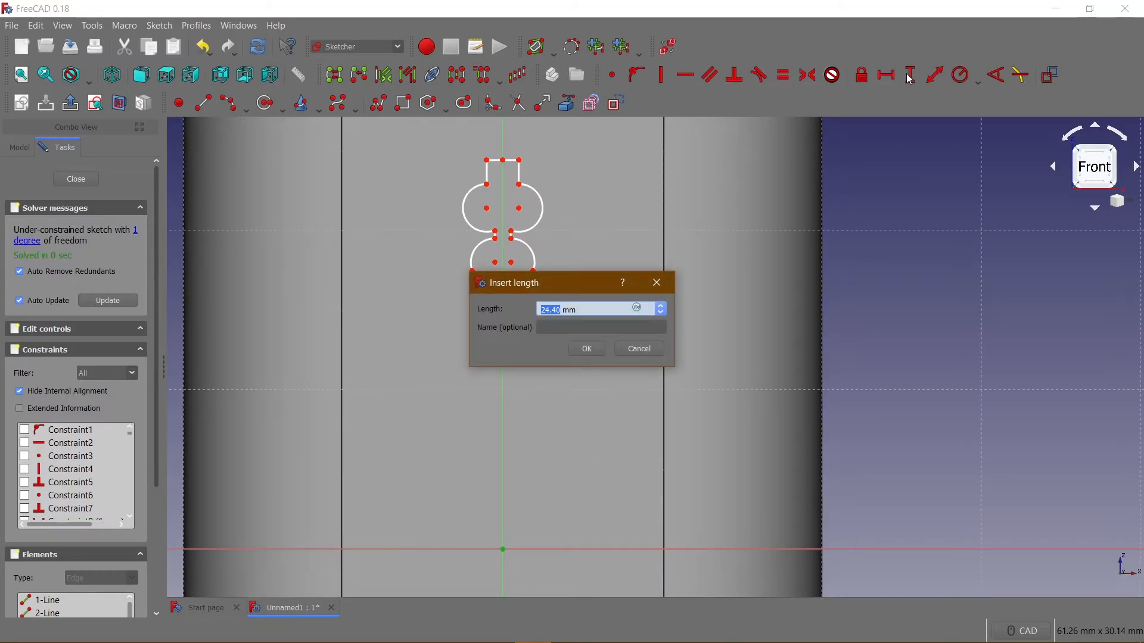
text(2)
key(Return)
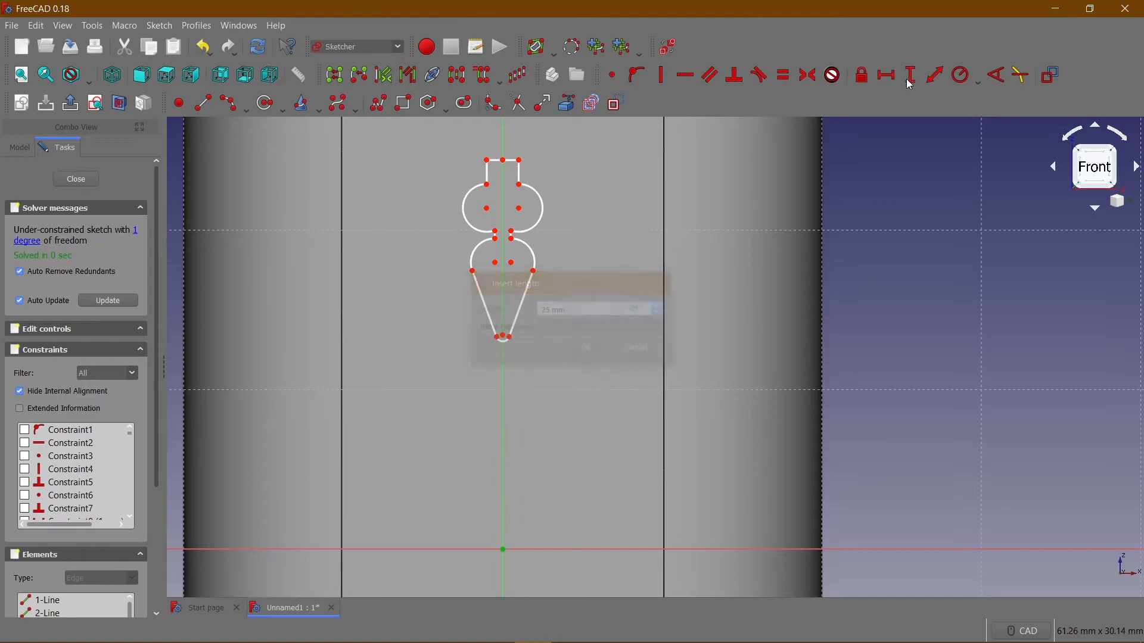
Set the vertical distance from the lower tip arc's centre to the origin to 16 mm.
scroll(495, 331, up, 6)
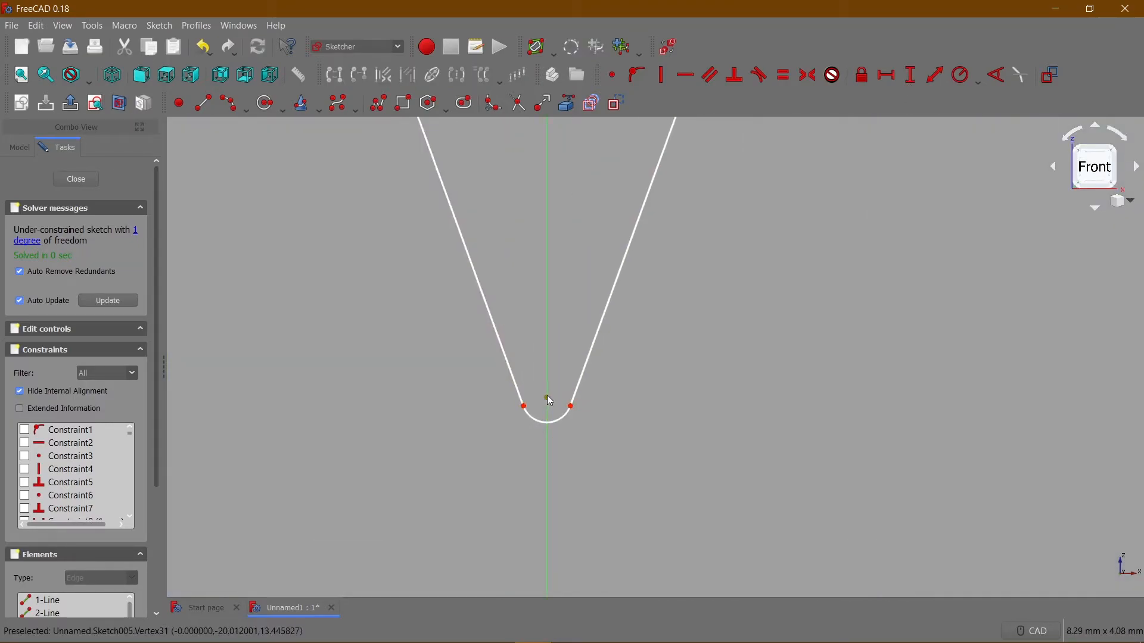
scroll(641, 402, down, 5)
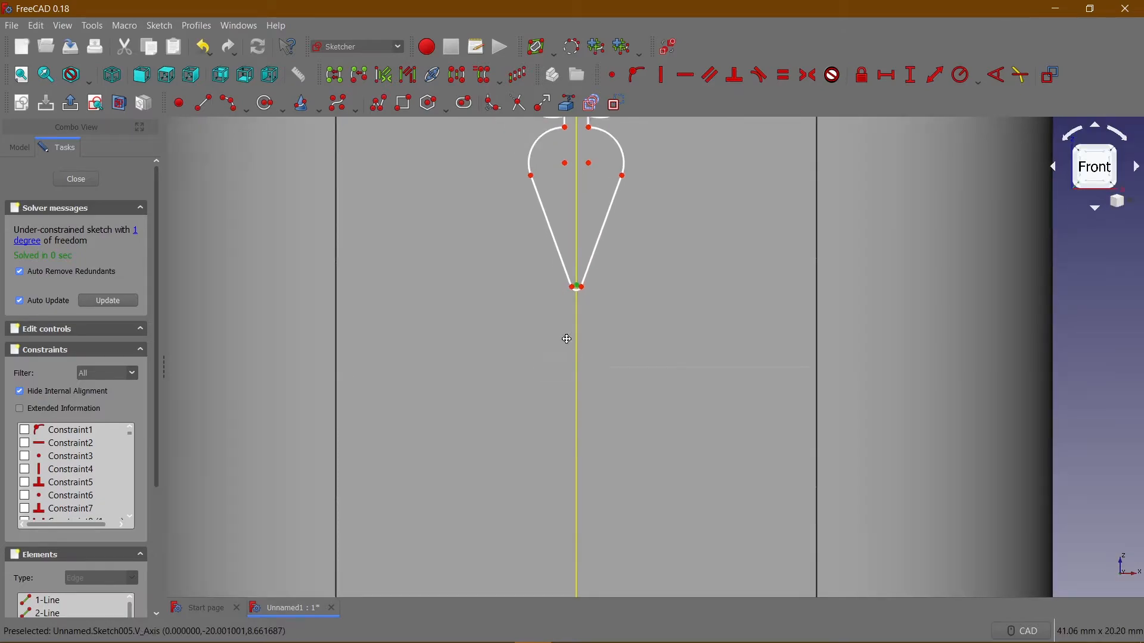
scroll(570, 359, up, 5)
click(569, 431)
click(911, 75)
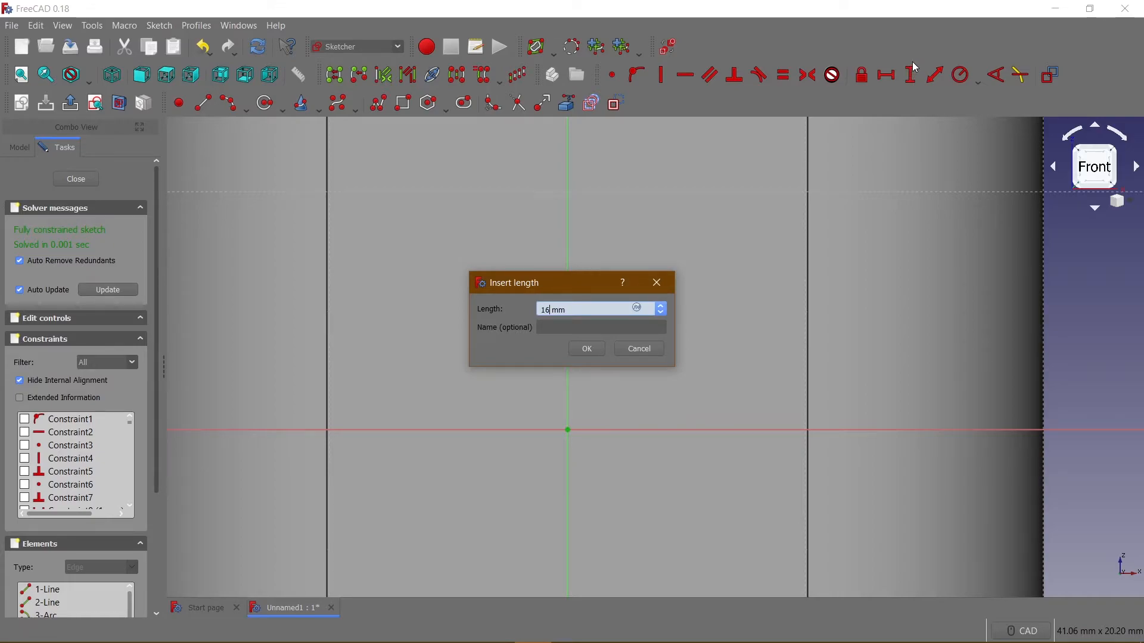
key(Return)
Draw a closed twelve-sided polyline left of the vertical axis, with three levels rising rightward, a slanted edge on the right side and a small step underneath.
scroll(609, 306, down, 5)
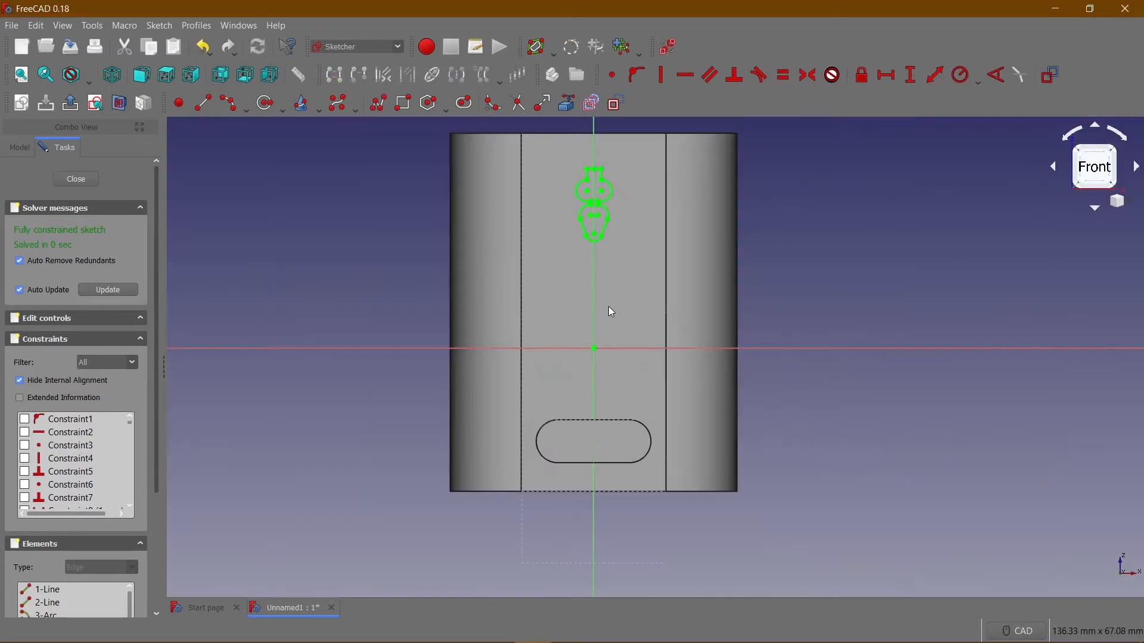
scroll(609, 306, up, 5)
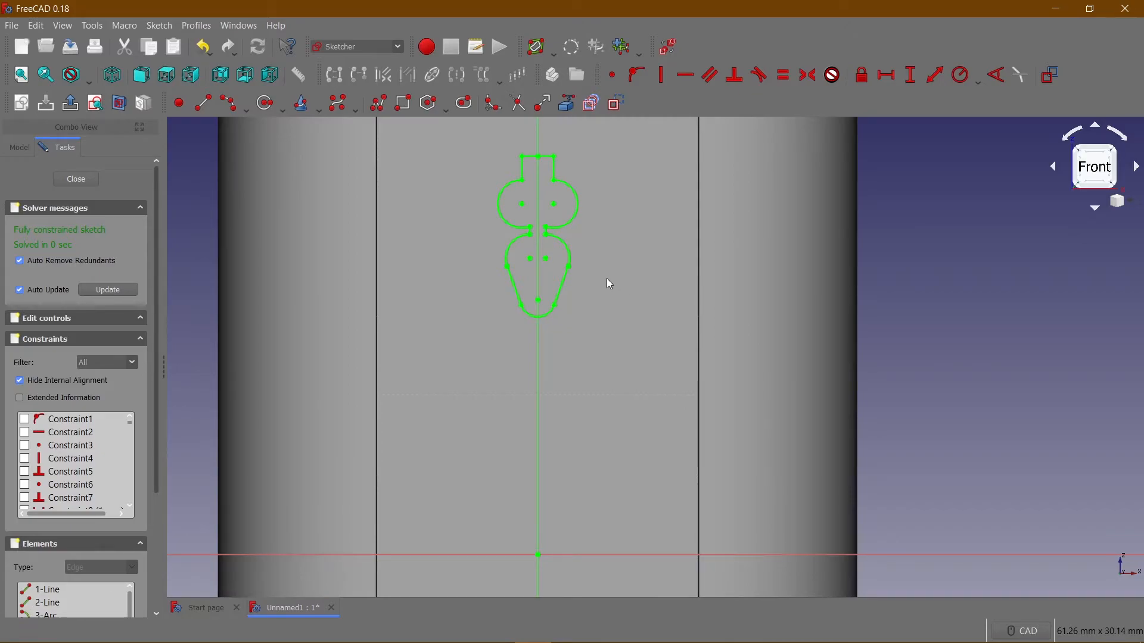
middle_drag(521, 388, 538, 336)
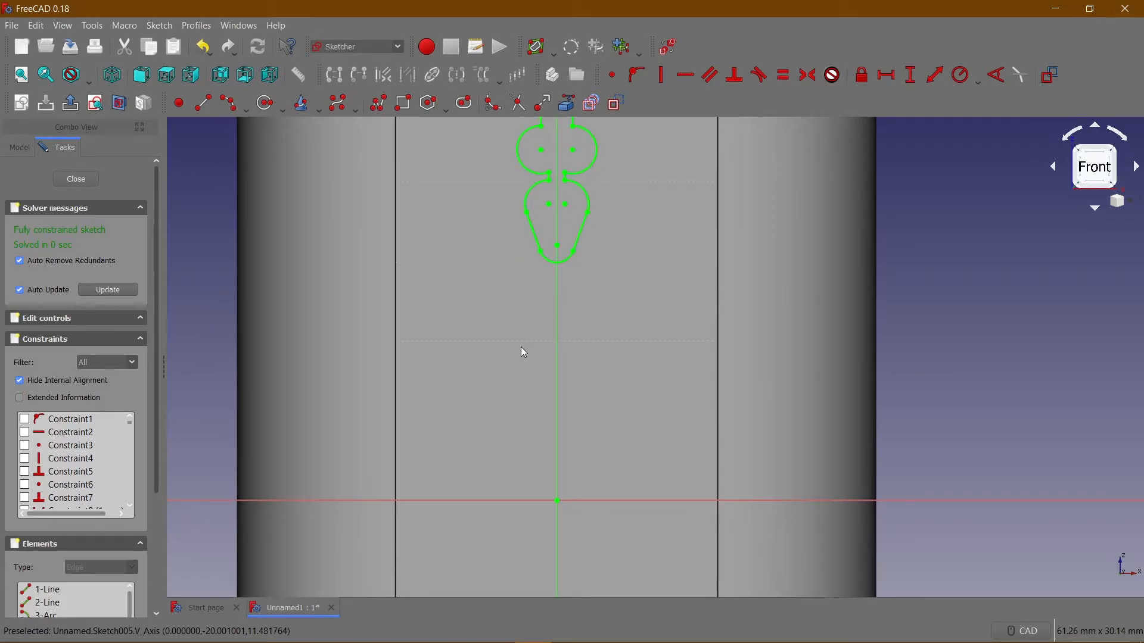
middle_drag(514, 350, 525, 328)
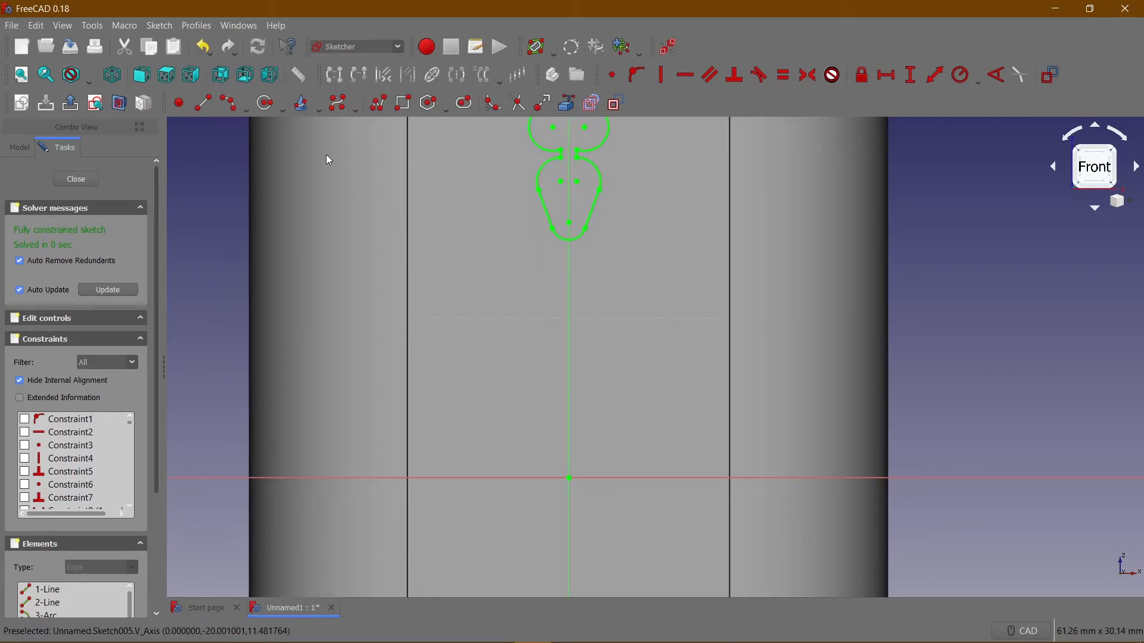
click(378, 107)
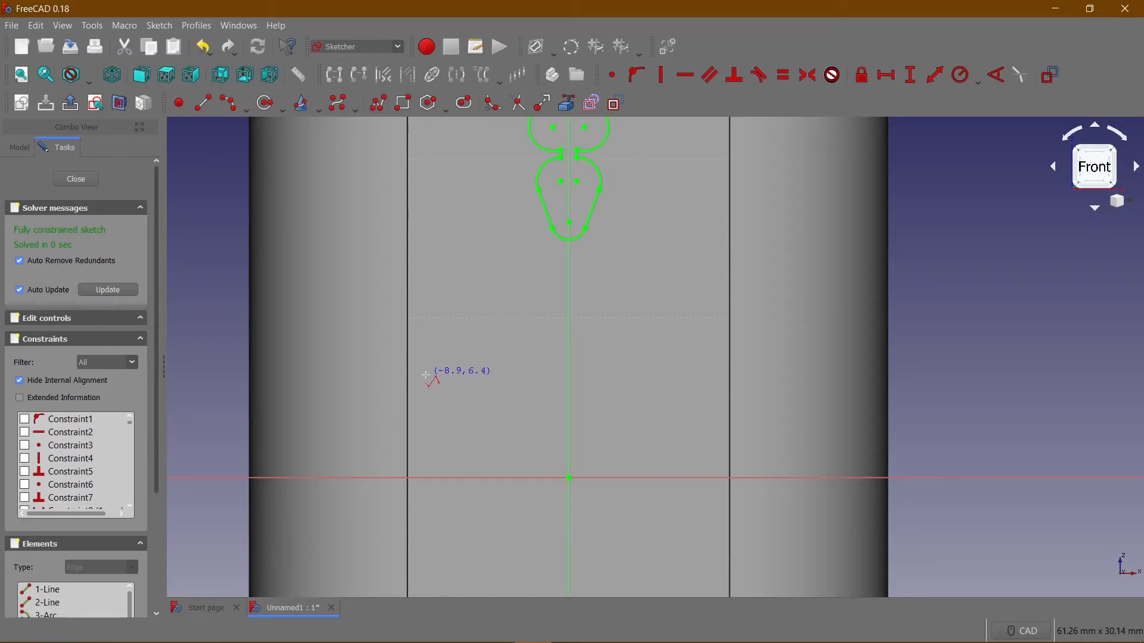
click(373, 379)
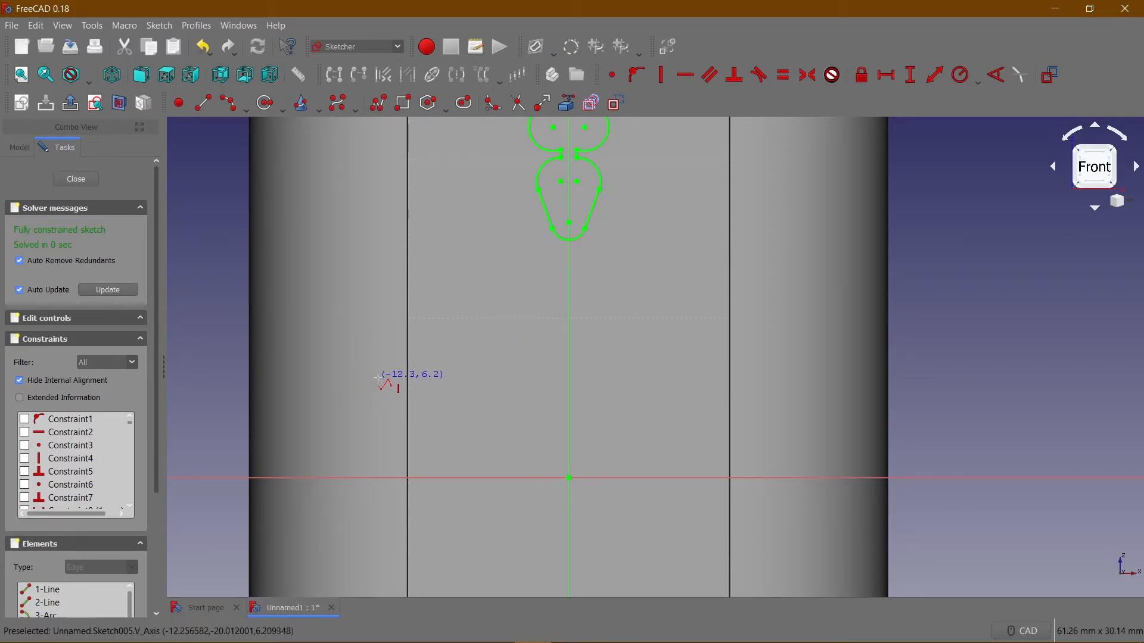
click(435, 371)
click(469, 355)
click(470, 340)
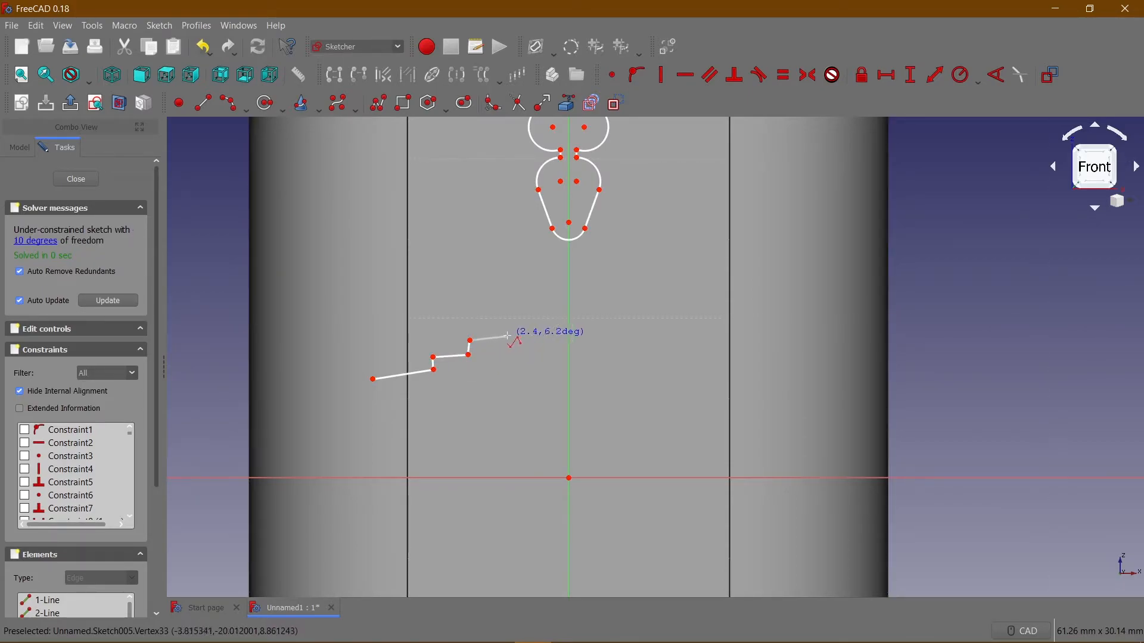
click(509, 337)
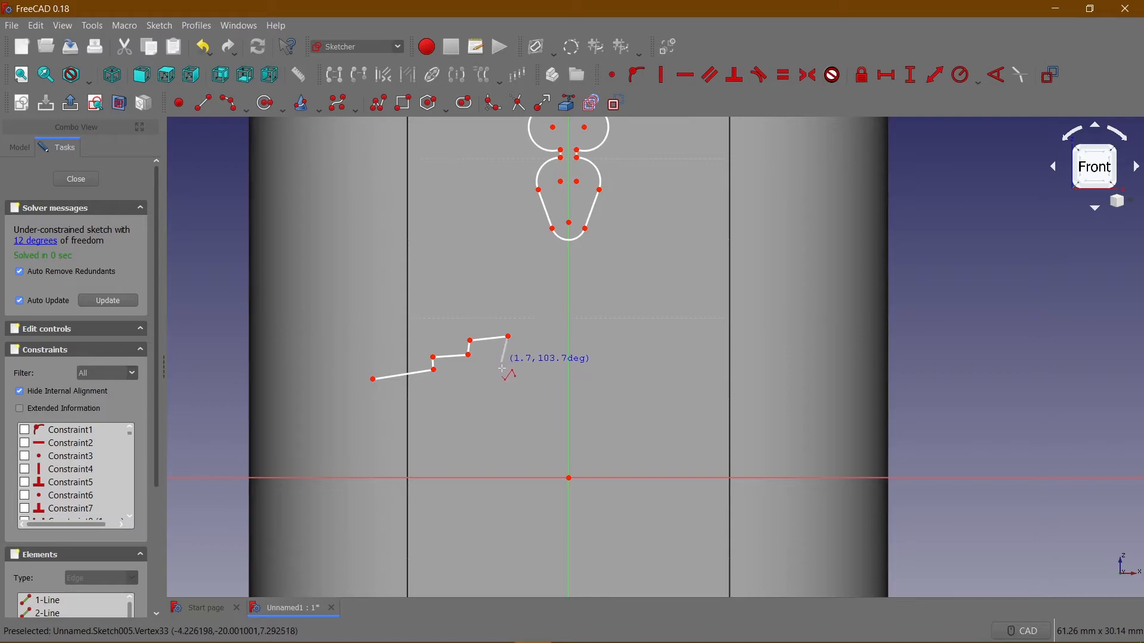
click(508, 398)
click(526, 416)
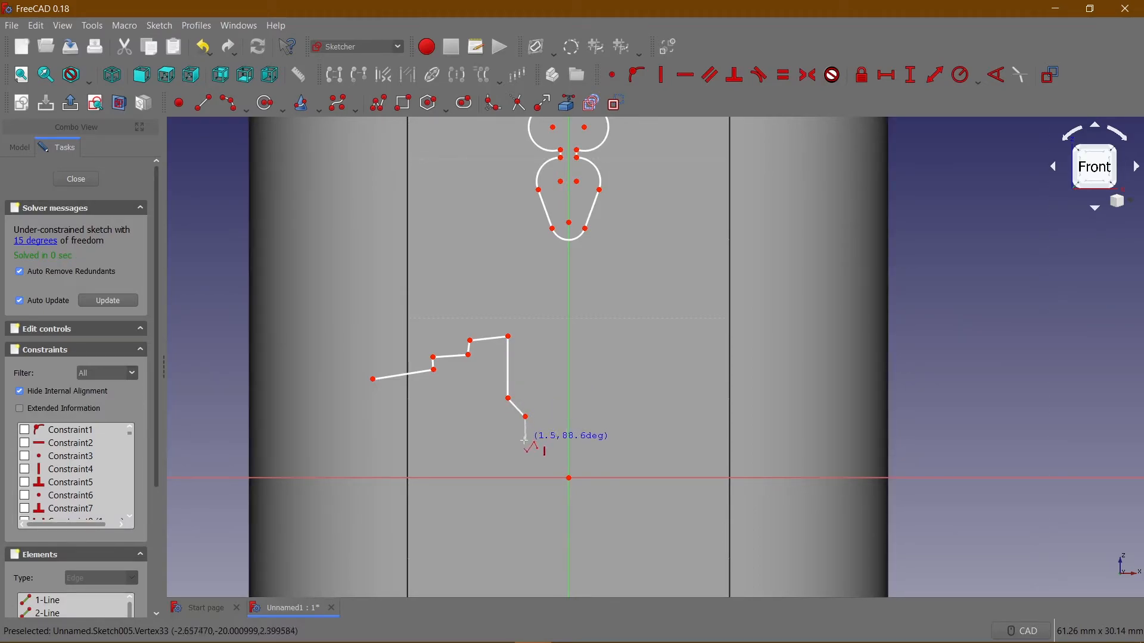
click(464, 431)
click(373, 432)
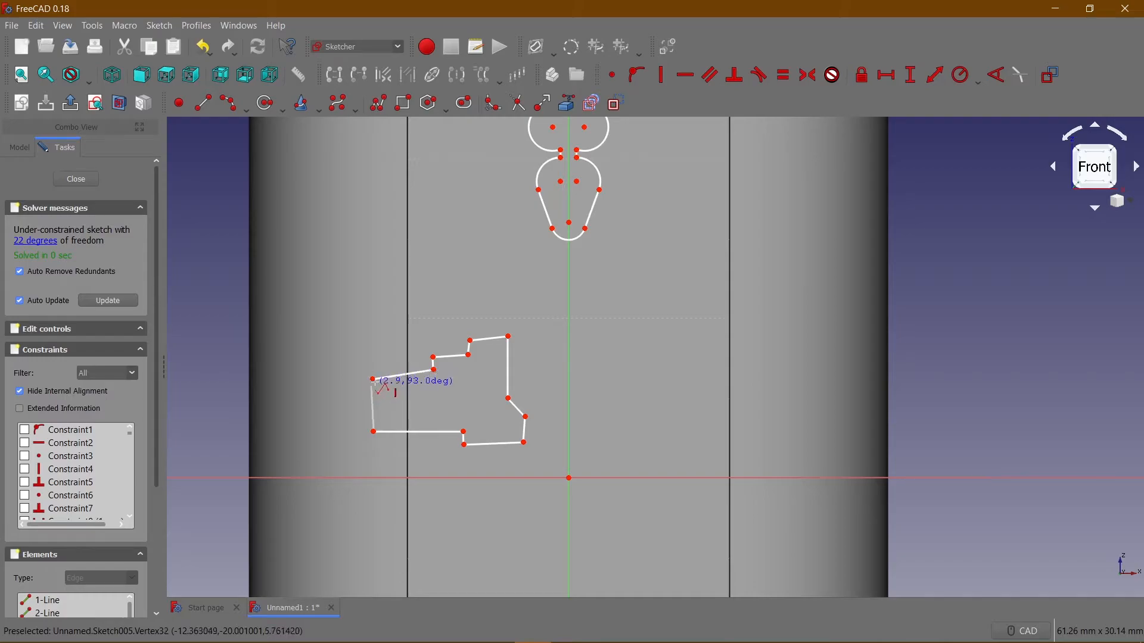
click(373, 380)
right_click(393, 347)
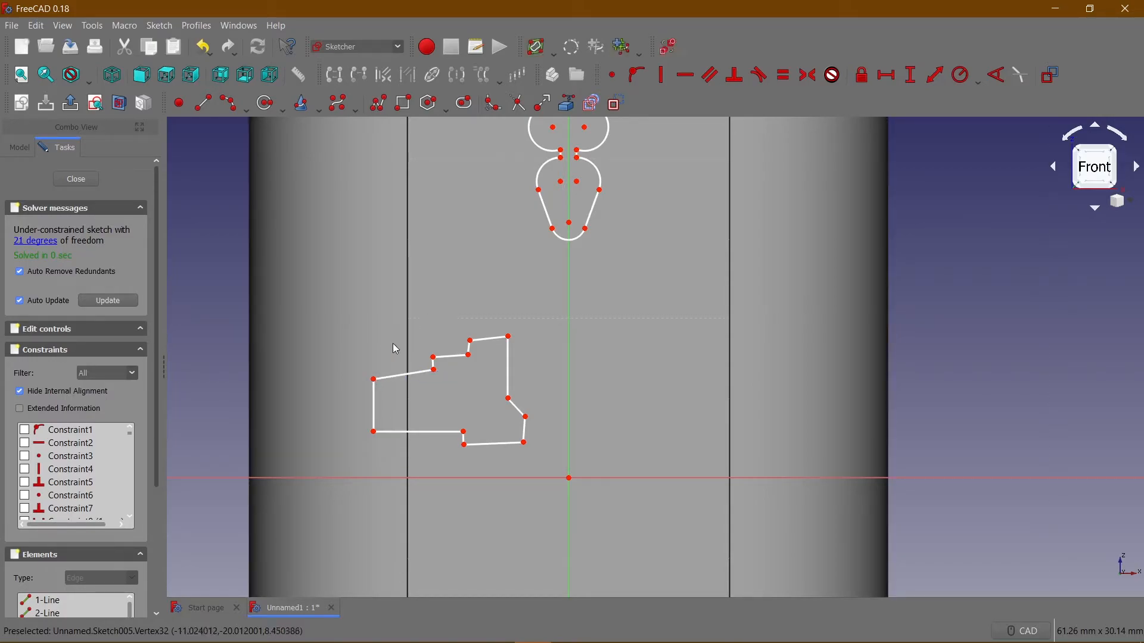
Try to make the new outline's three upper edges and both lower edges horizontal together.
click(406, 375)
click(457, 365)
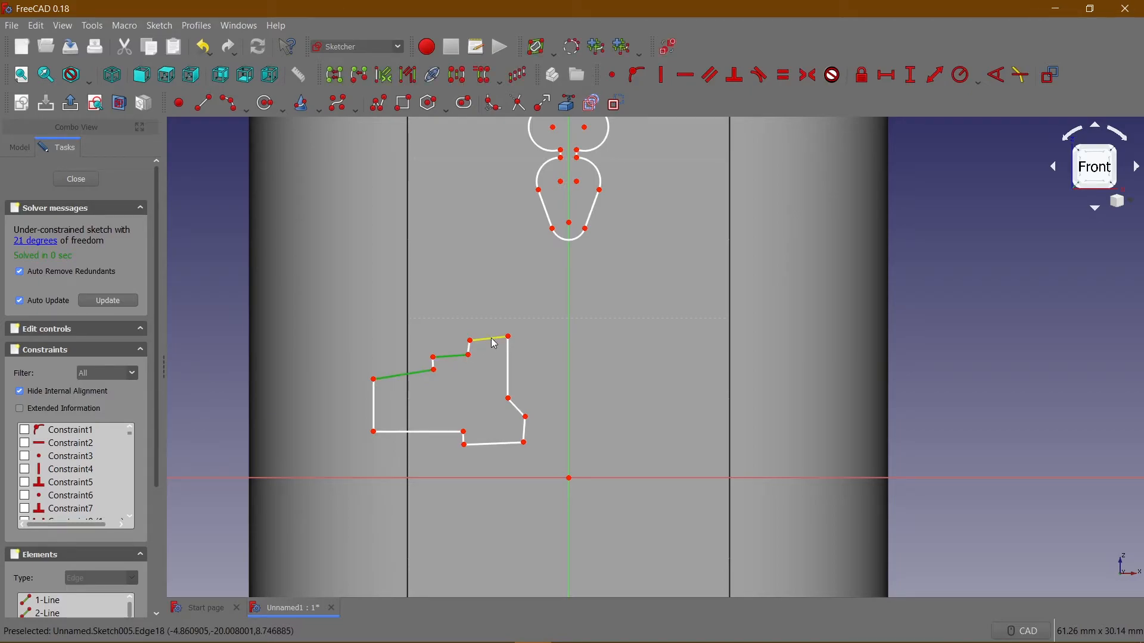
click(493, 444)
click(441, 439)
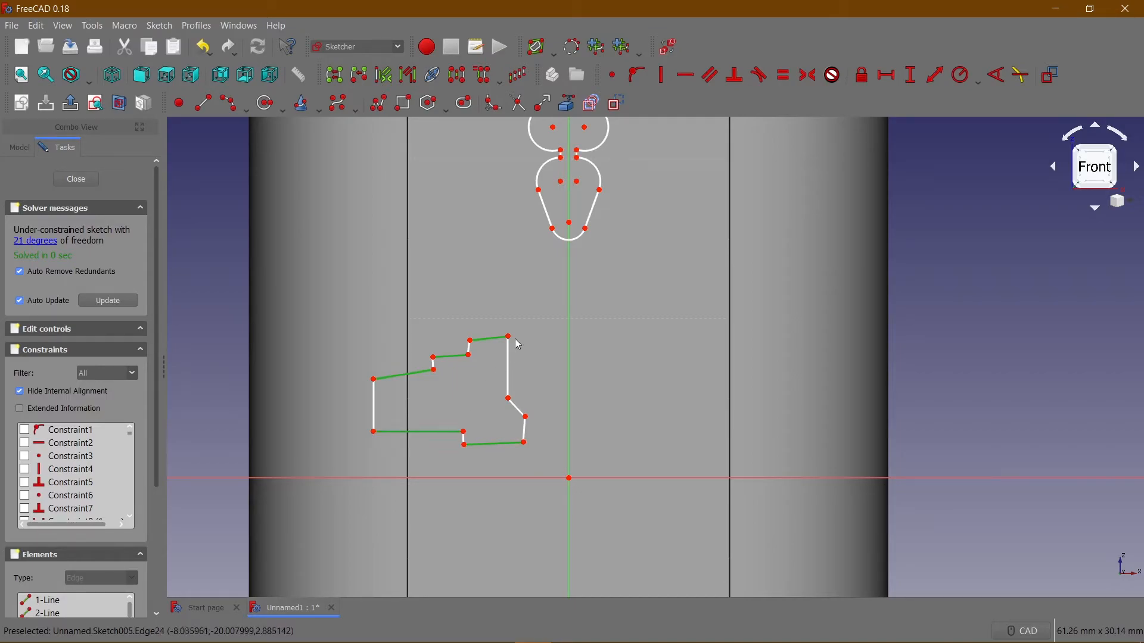
click(684, 75)
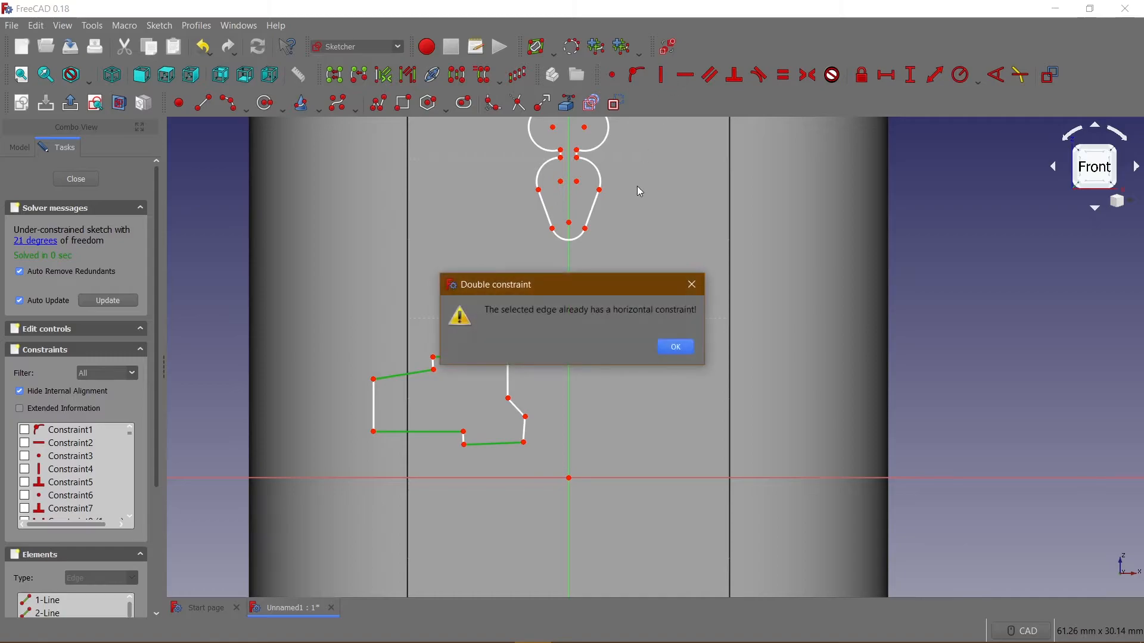
click(674, 347)
click(559, 355)
Show the constraints again and make the stepped outline's three upper edges and its lowest edge horizontal.
click(673, 47)
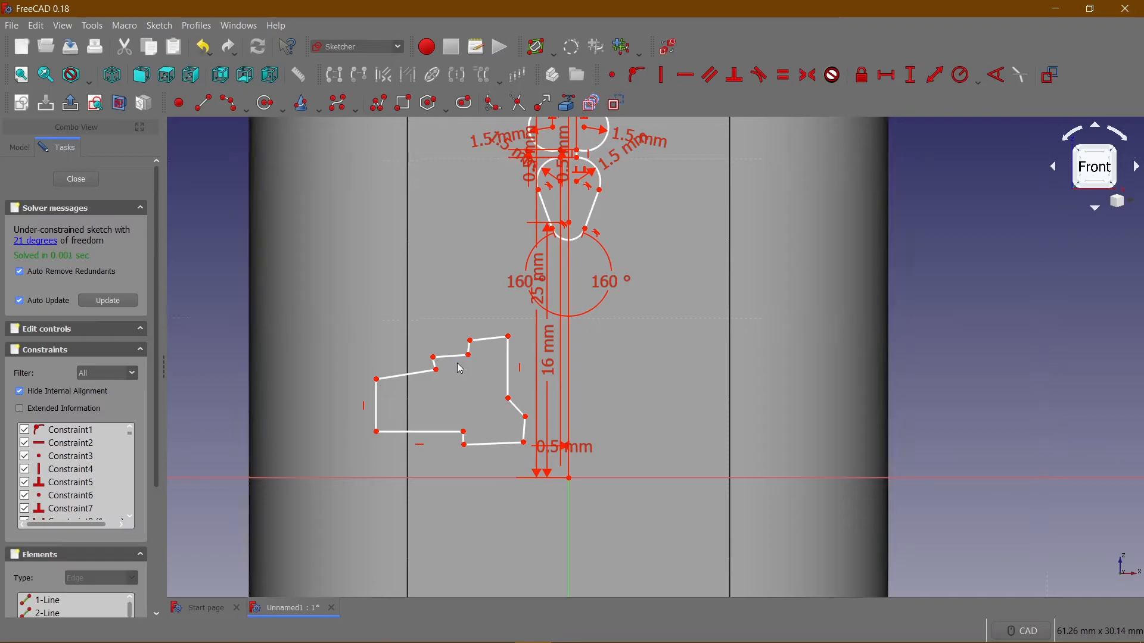
click(406, 375)
click(453, 357)
click(486, 339)
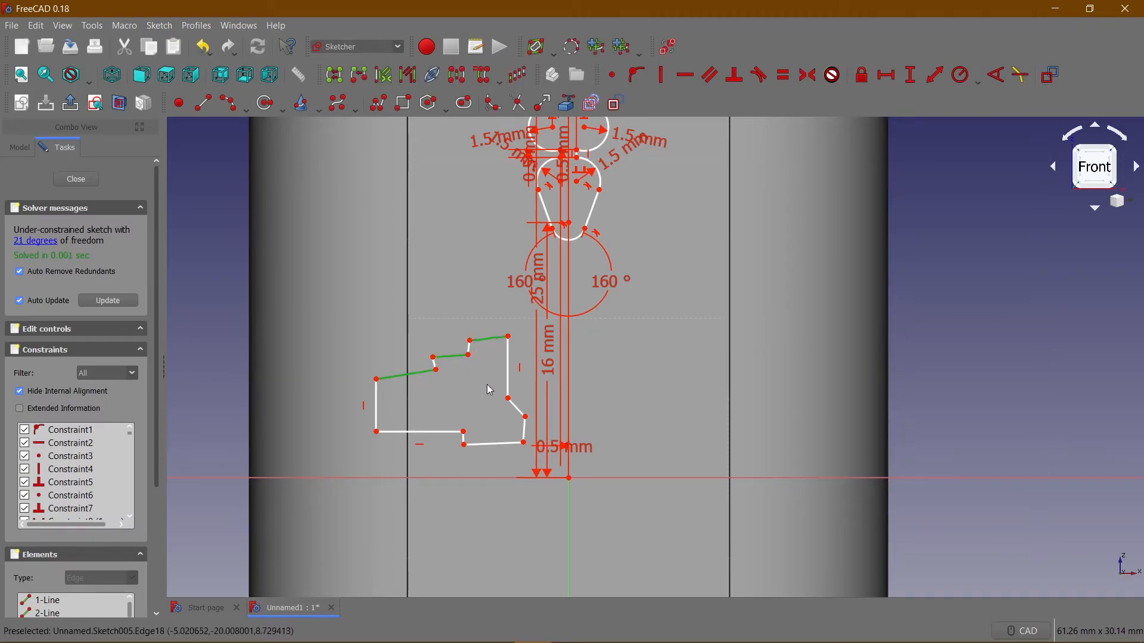
click(493, 447)
click(685, 74)
Make the two upper risers and the short lower-right edge of the stepped outline vertical.
click(437, 370)
scroll(439, 373, up, 4)
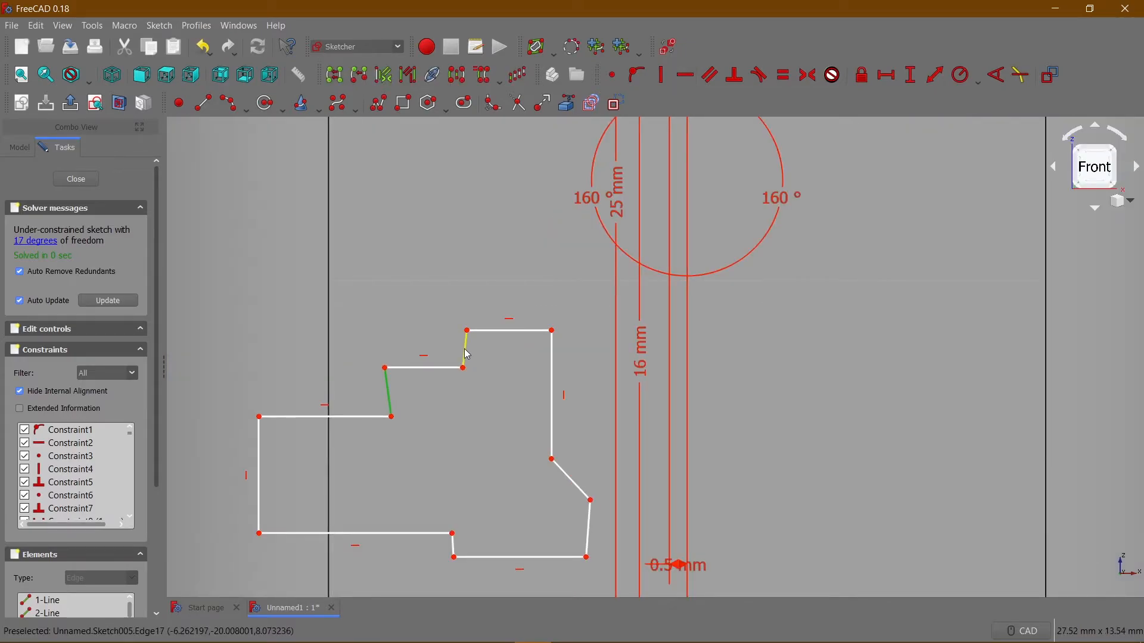
click(589, 529)
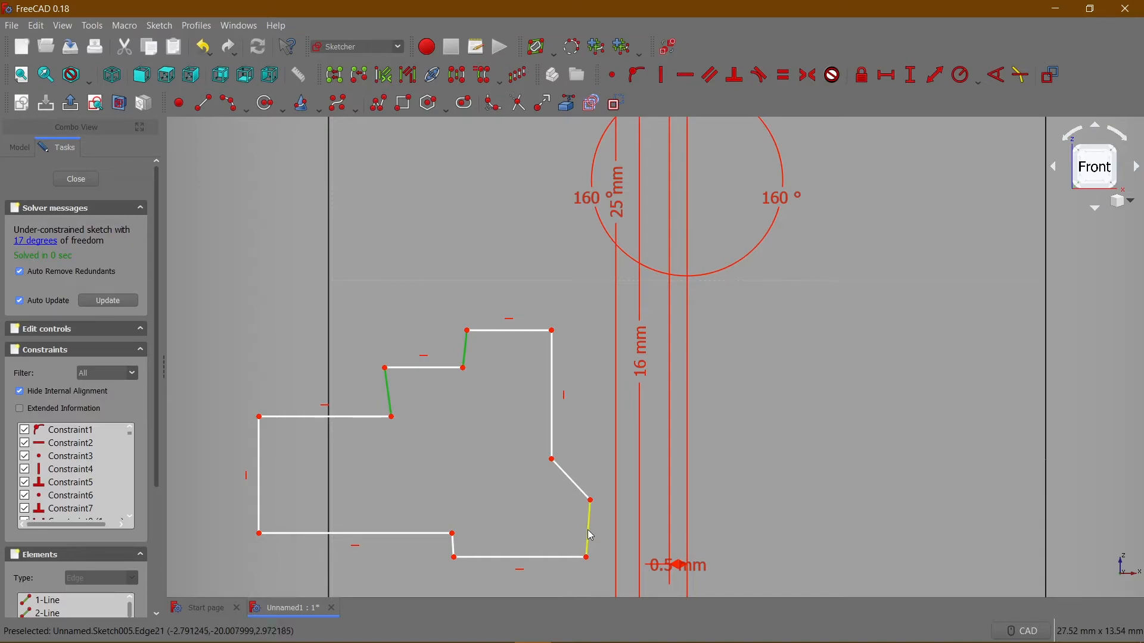
click(661, 75)
middle_drag(501, 398, 534, 292)
scroll(685, 343, down, 2)
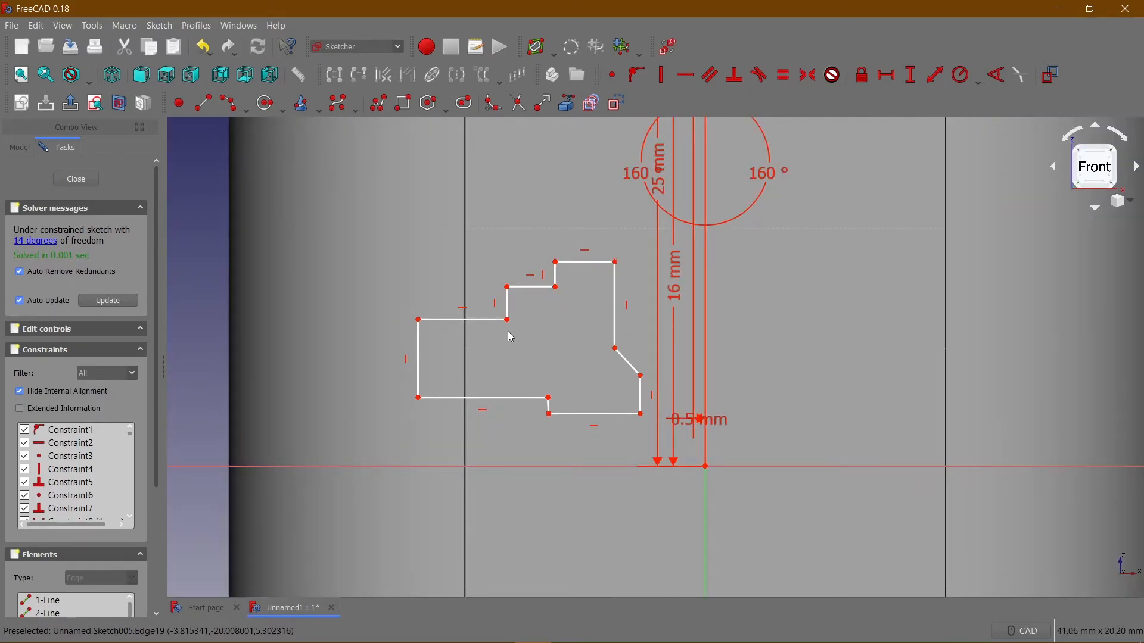
Make the stepped outline's two upper risers and the short riser of its lower step equal in length.
click(510, 304)
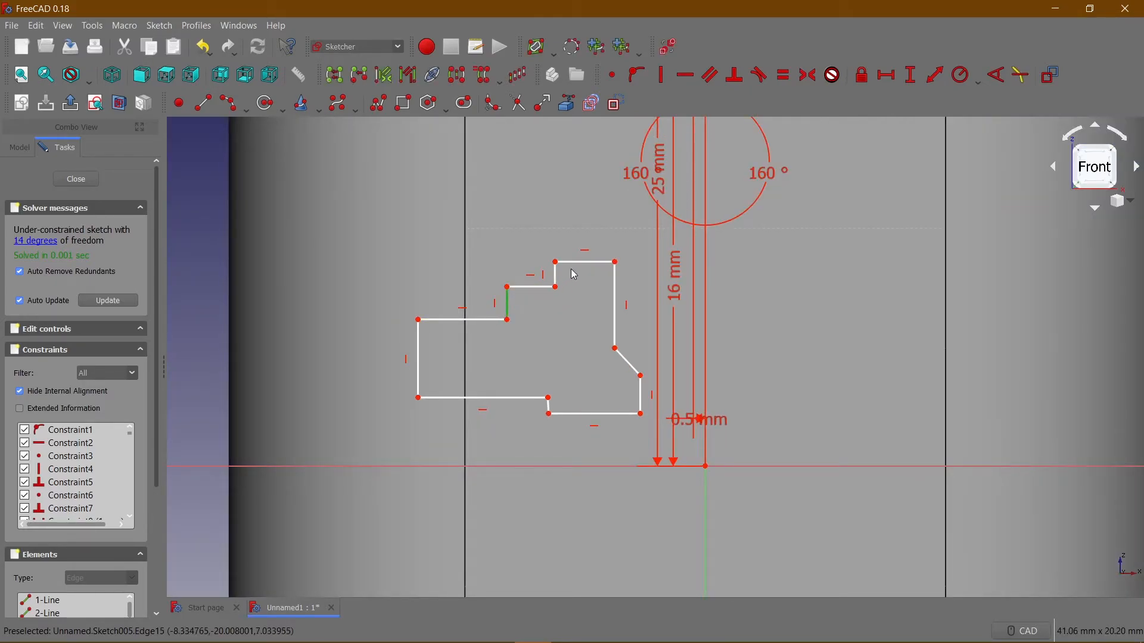
scroll(553, 387, up, 3)
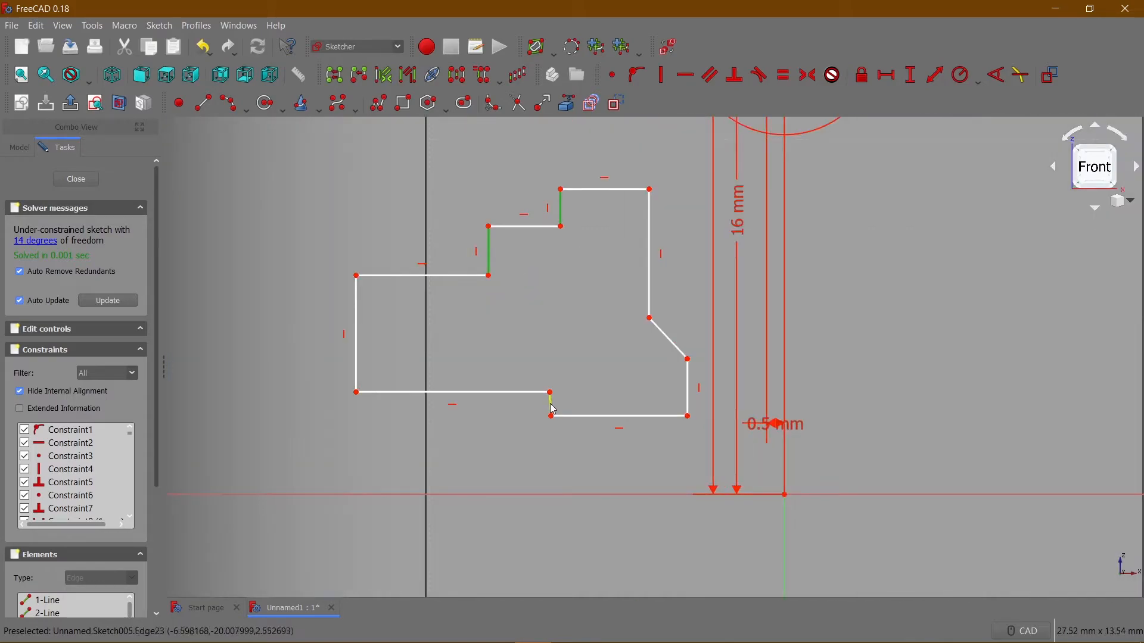
click(784, 75)
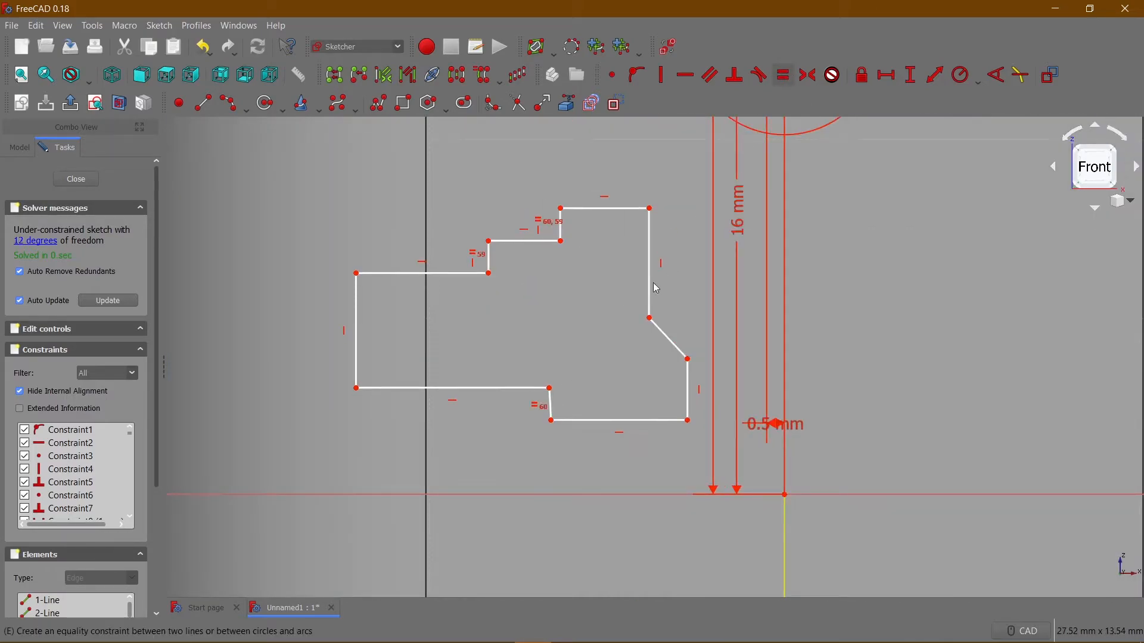
Constrain the lowest of the stepped outline's three upper horizontal edges to a horizontal length of 2.5 mm.
click(438, 275)
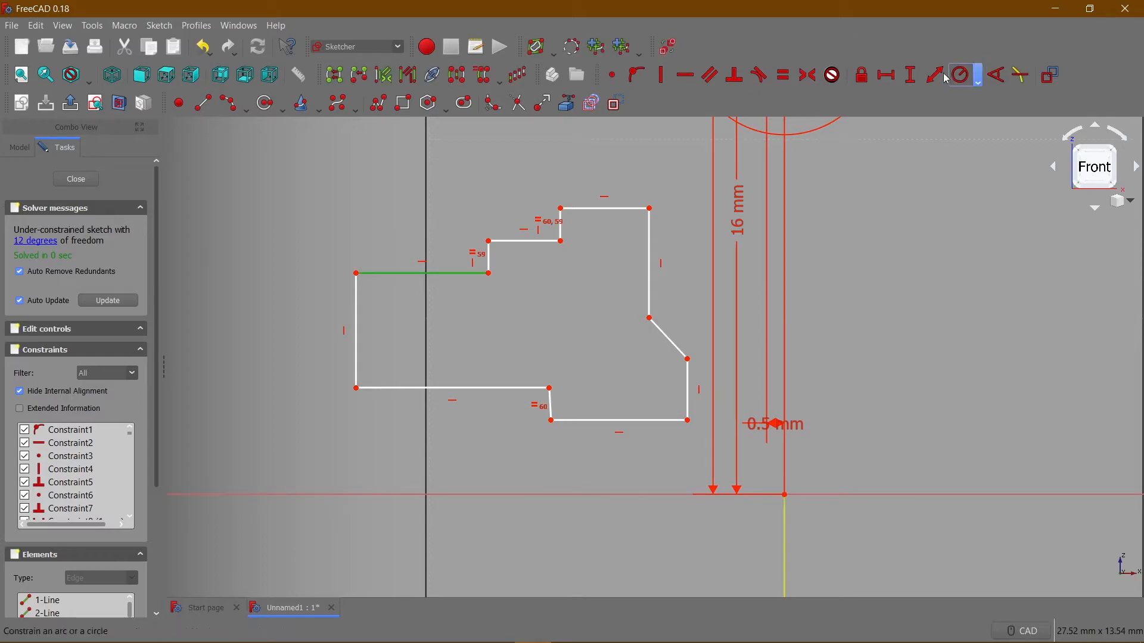
click(888, 76)
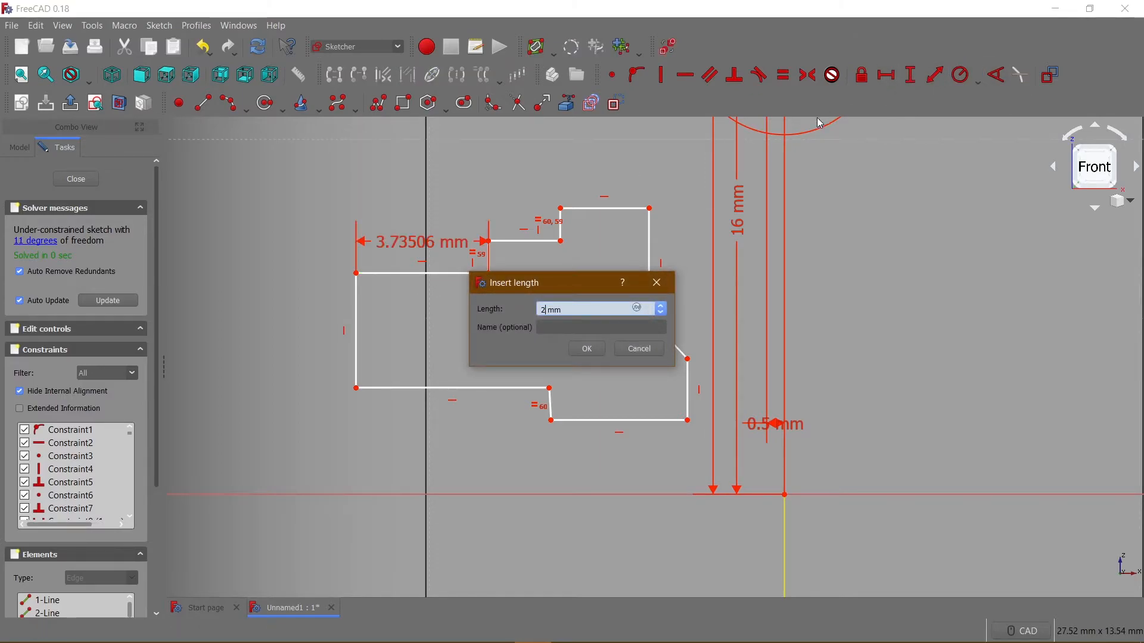
key(Return)
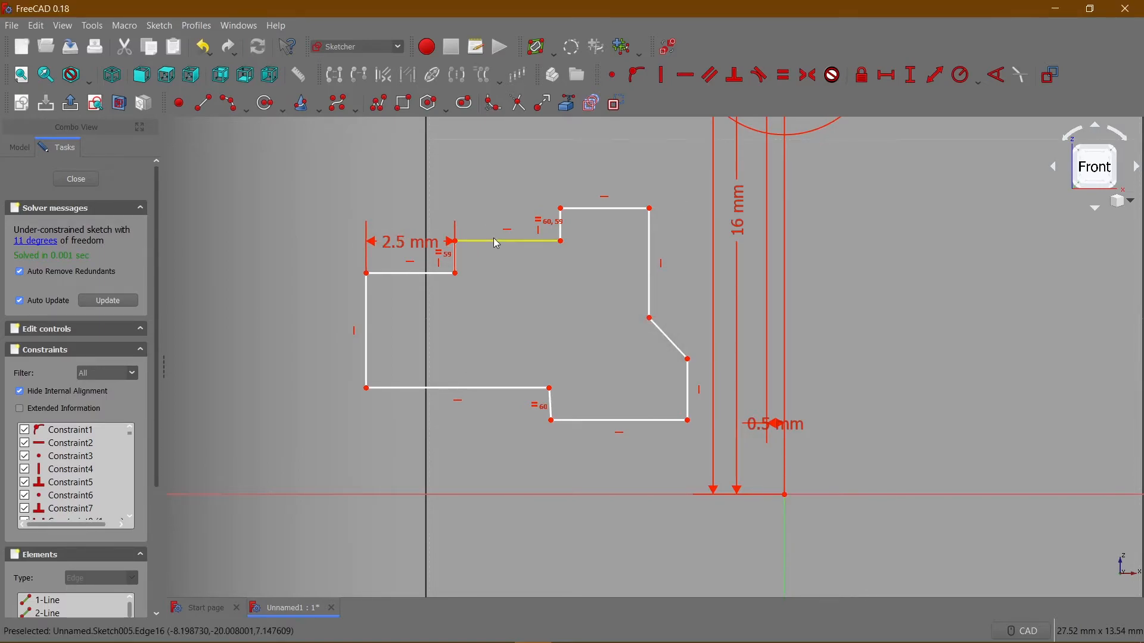
Make the stepped outline's middle and highest upper edges equal and set the middle one to 2 mm.
click(597, 209)
click(526, 244)
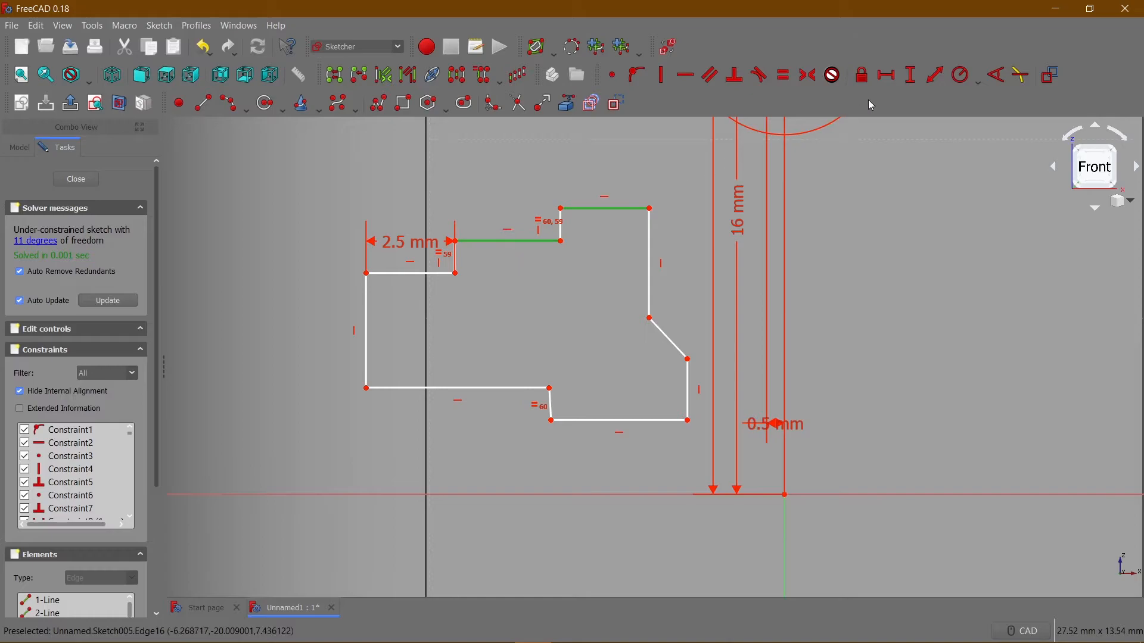
click(782, 75)
click(523, 242)
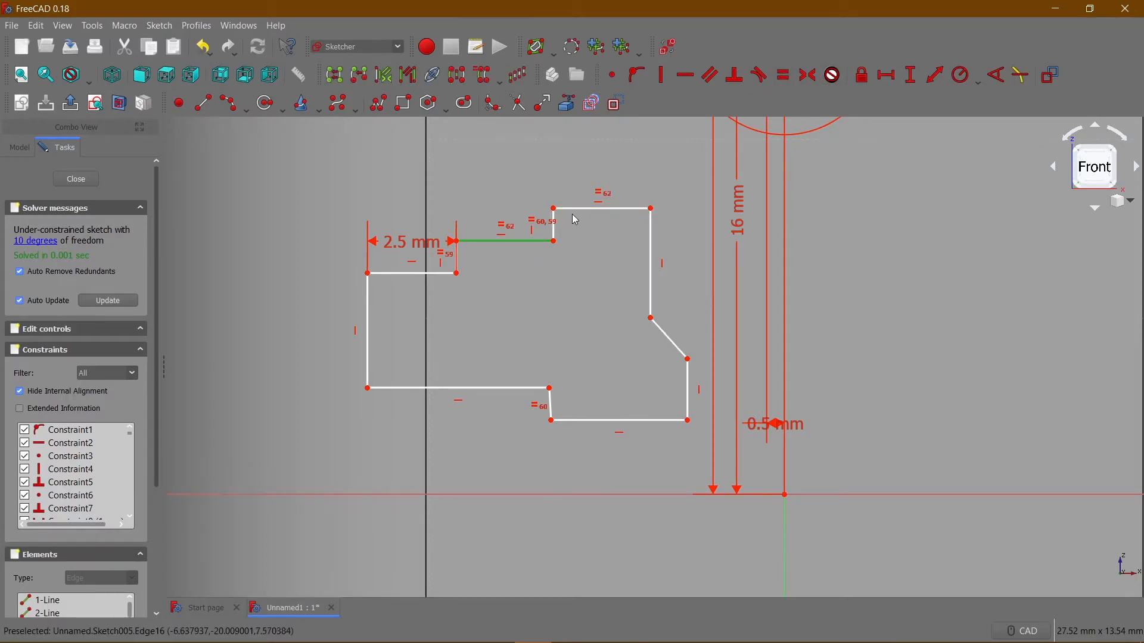
click(888, 75)
text(2)
key(Return)
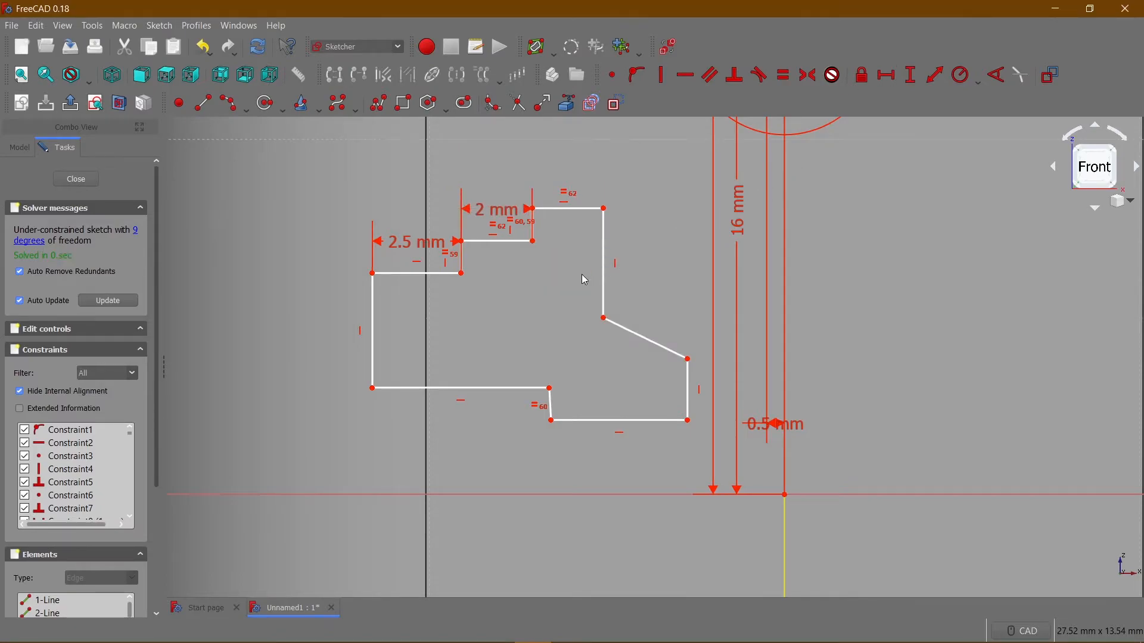
Set the stepped outline's left vertical edge to 3 mm and its long lower horizontal edge to 4.5 mm.
click(373, 317)
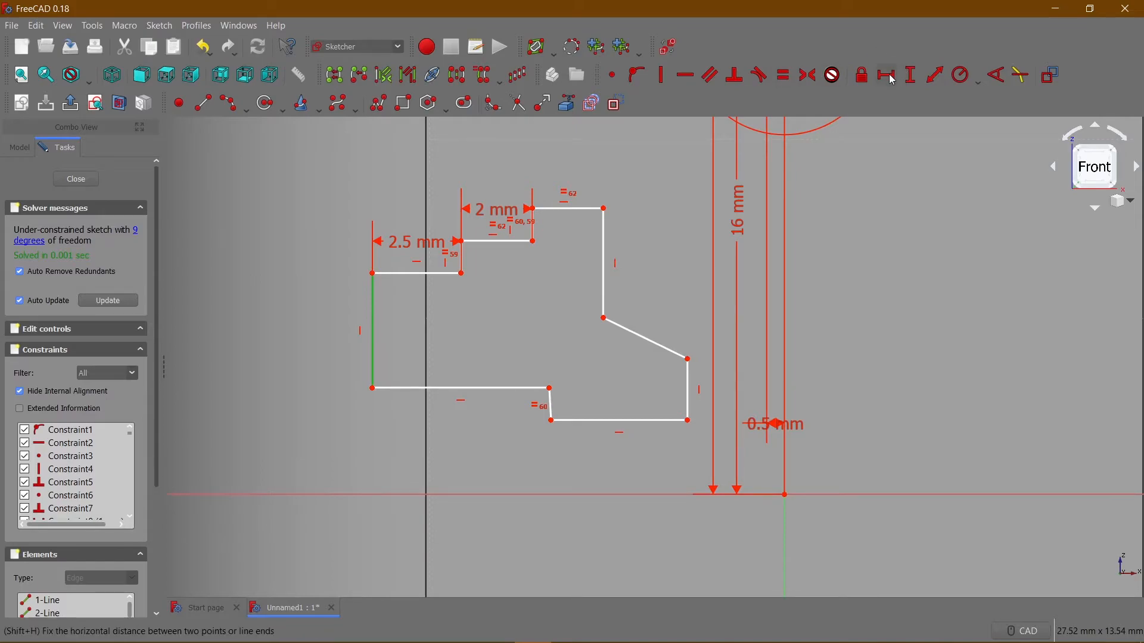
click(912, 77)
text(3)
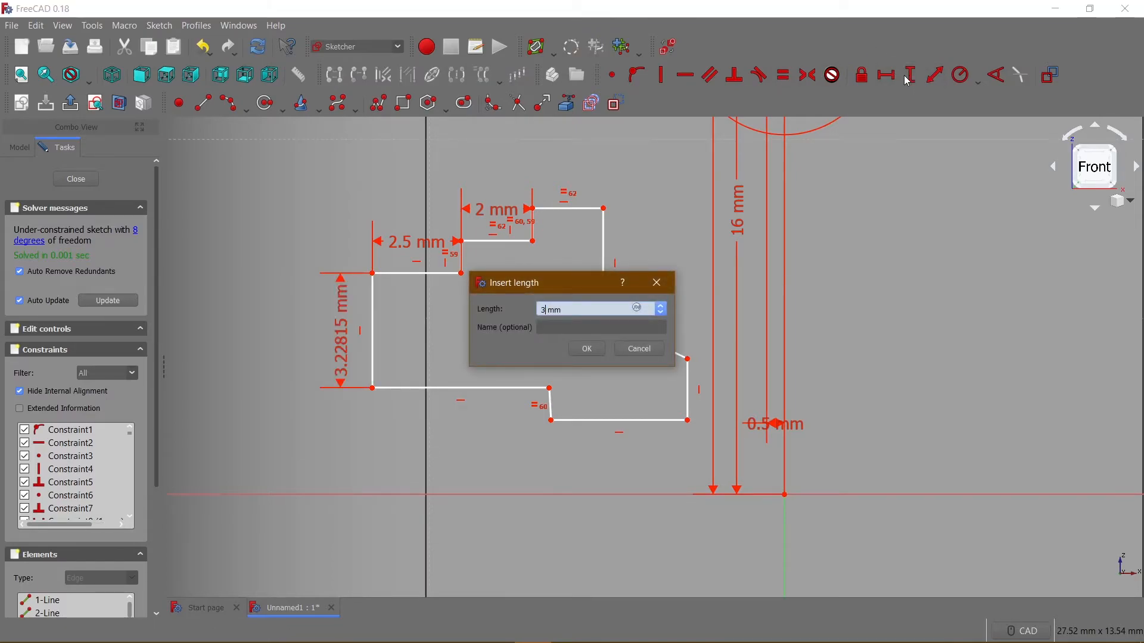
key(Return)
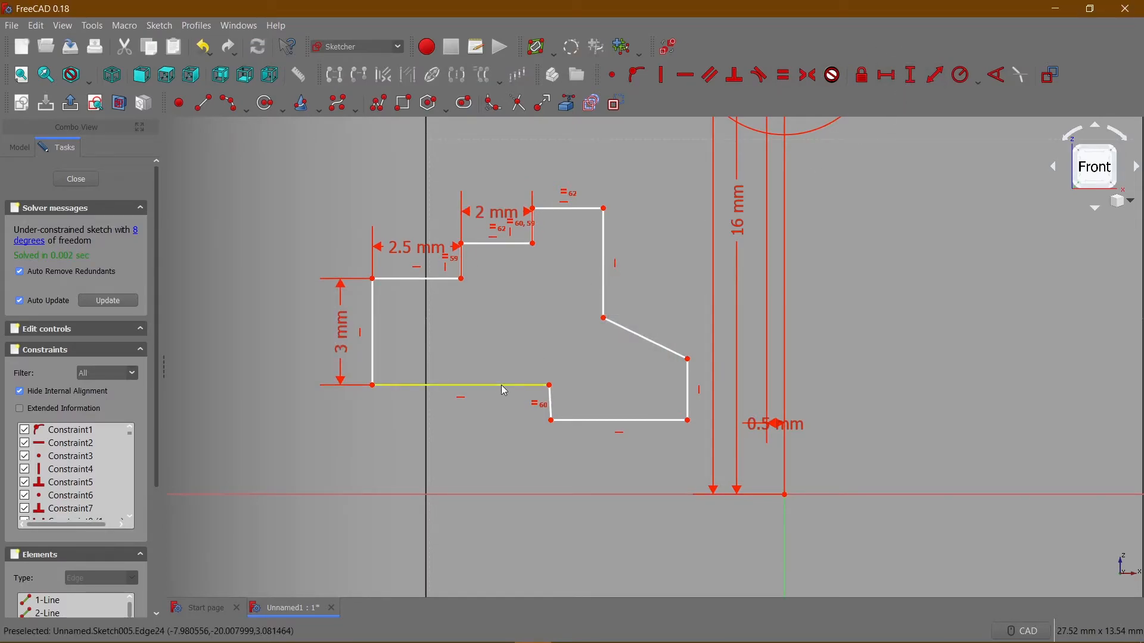
click(502, 385)
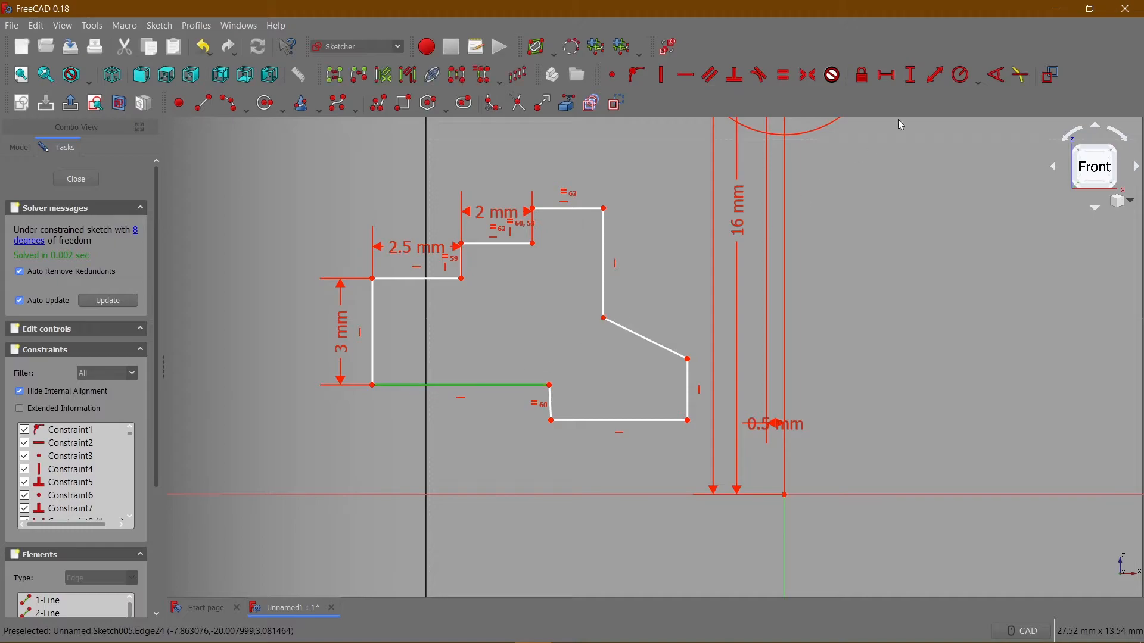
click(888, 76)
text(4.5)
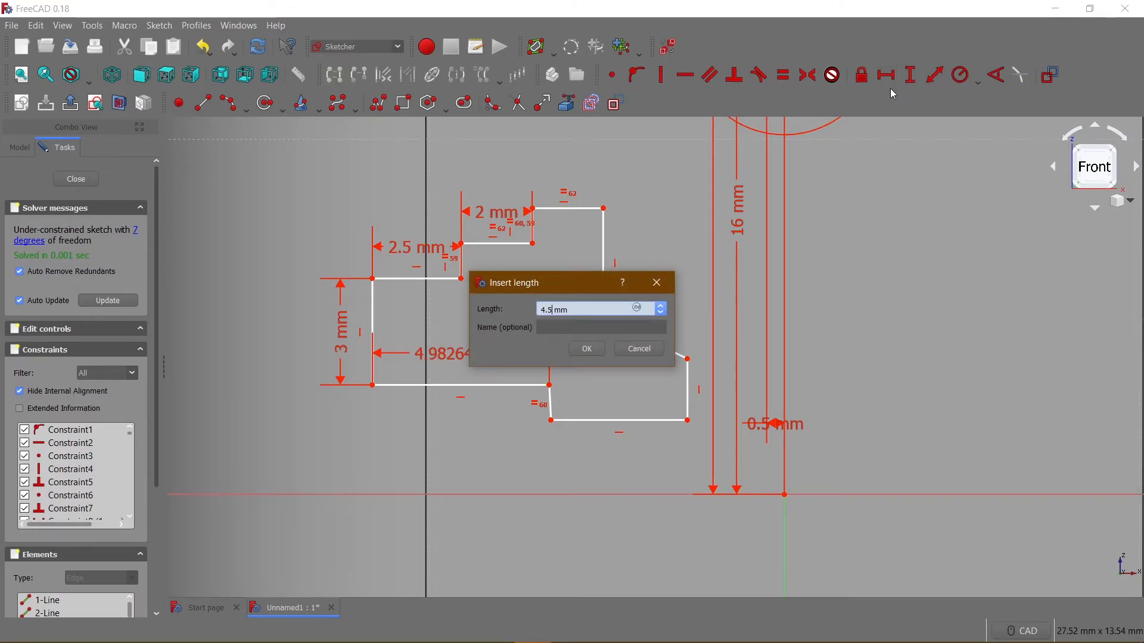
key(Return)
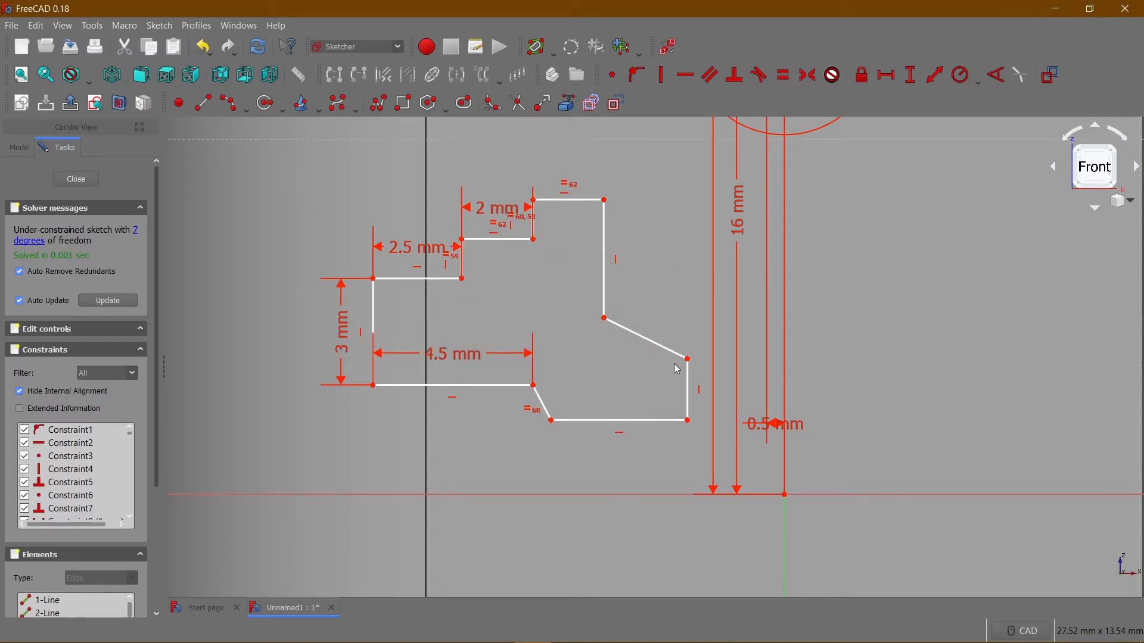
Make the lower step's short tilted edge vertical and set the outline's lowest horizontal edge to 2.5 mm.
click(544, 405)
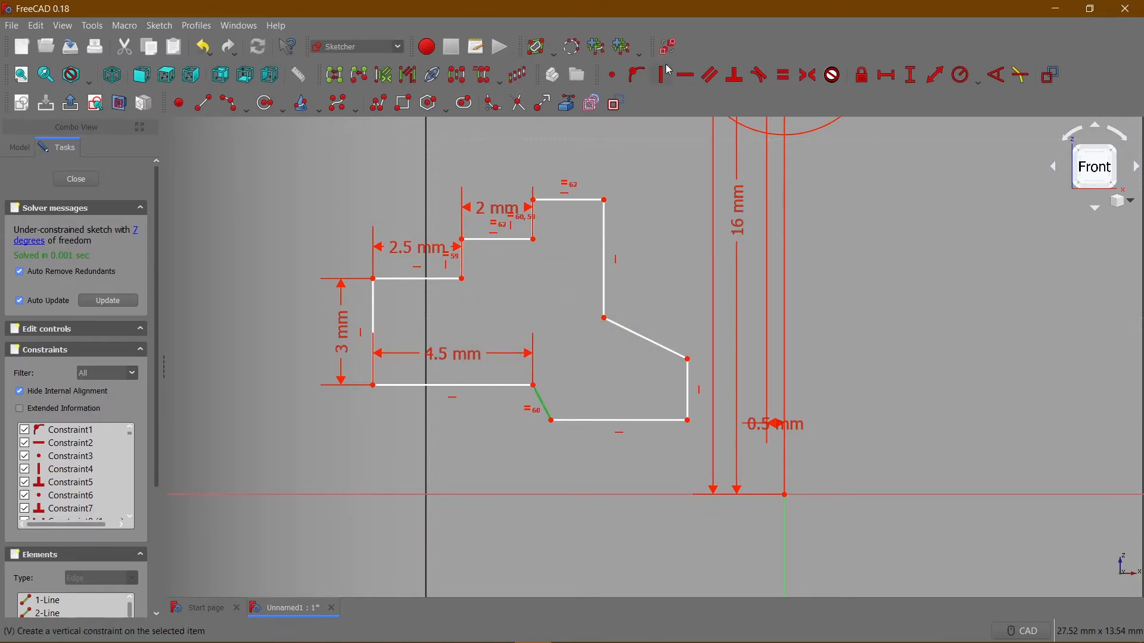
click(660, 76)
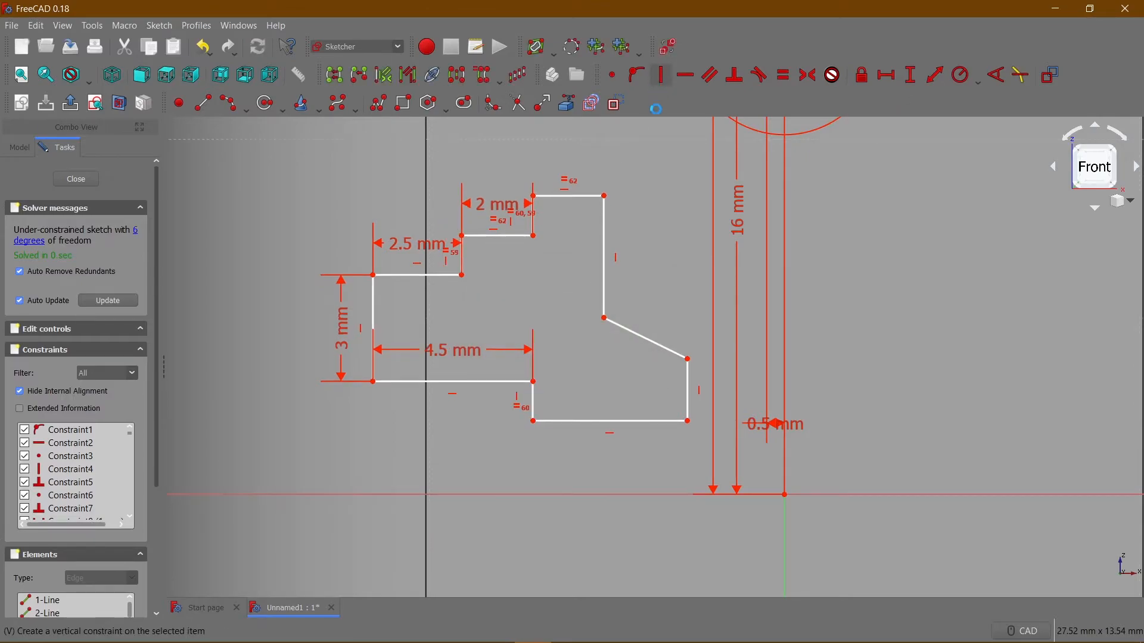
click(597, 421)
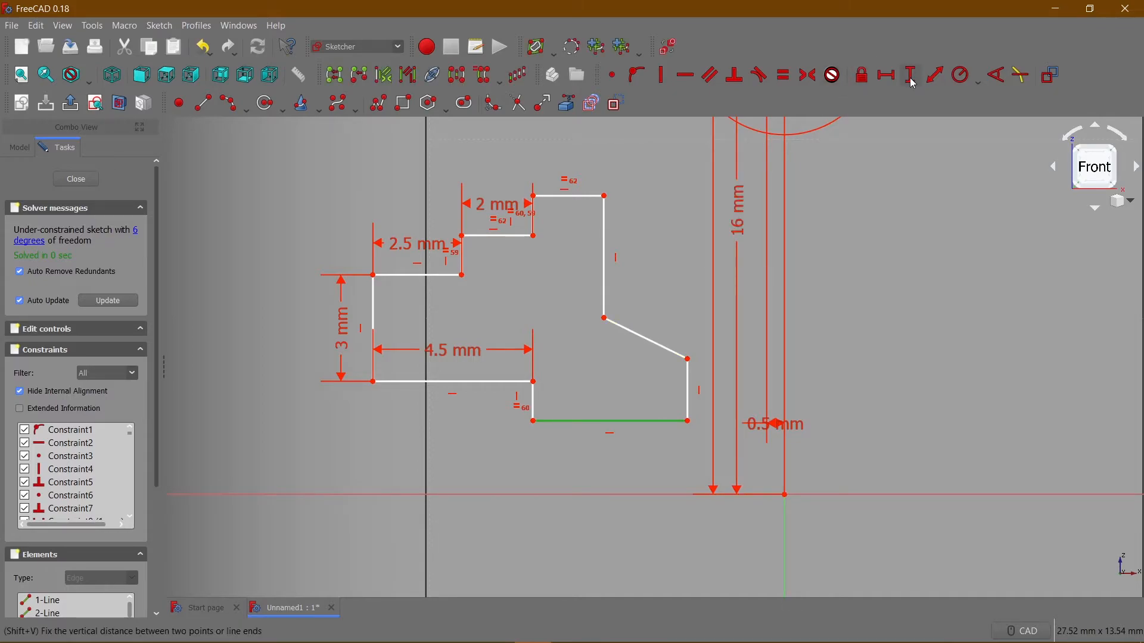
click(887, 75)
text(2)
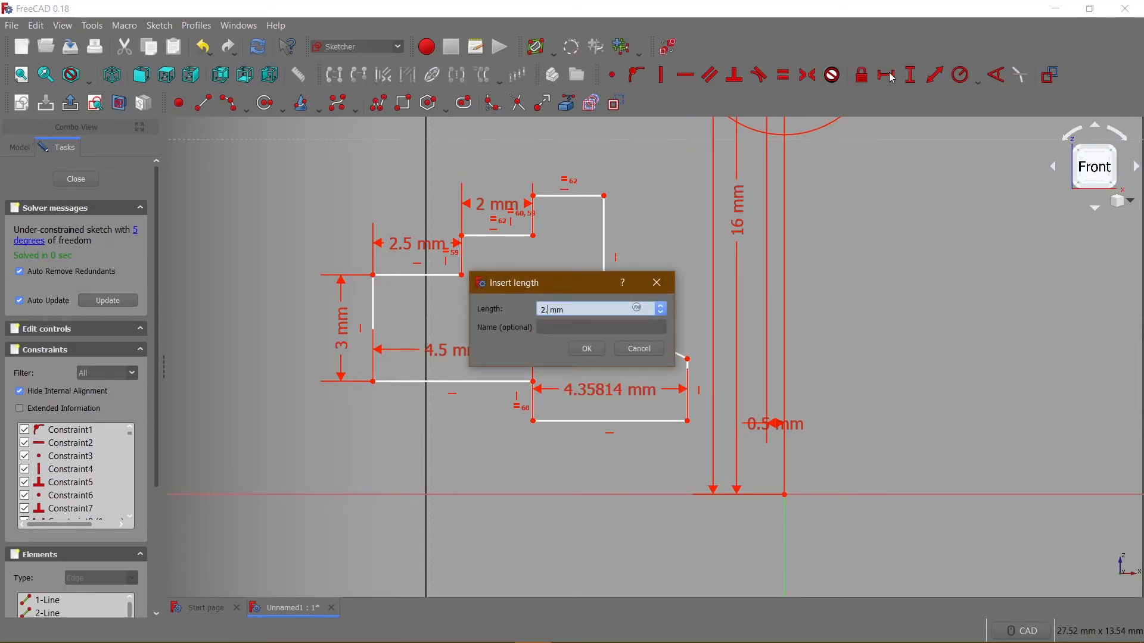
text(.5)
key(Return)
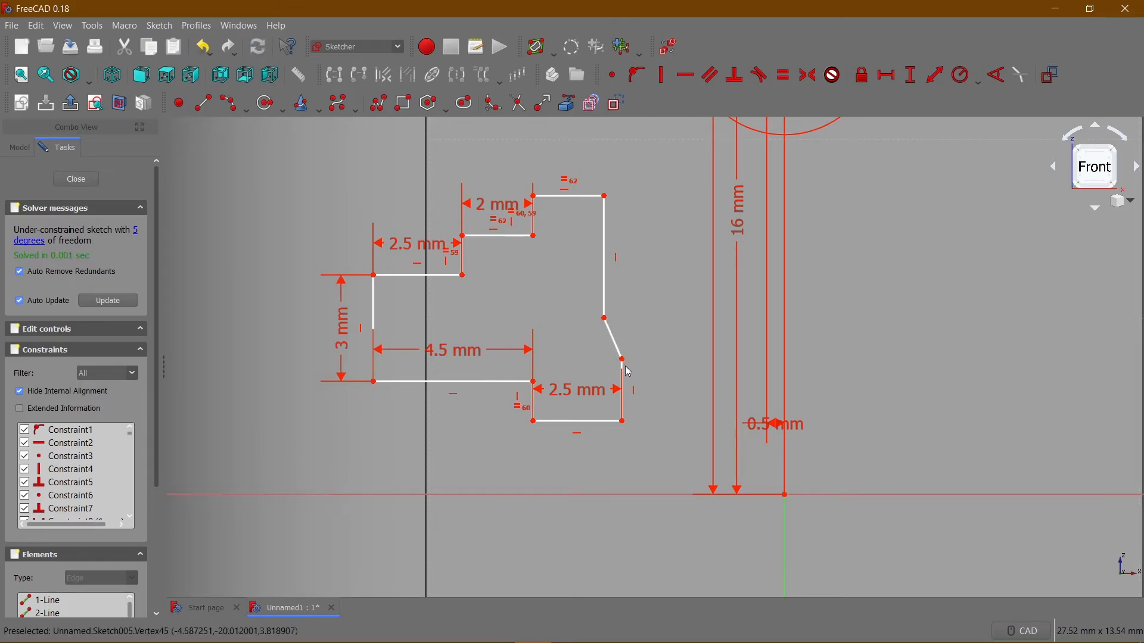
Constrain the short vertical edge below the slanted edge to a height of 1 mm.
click(612, 337)
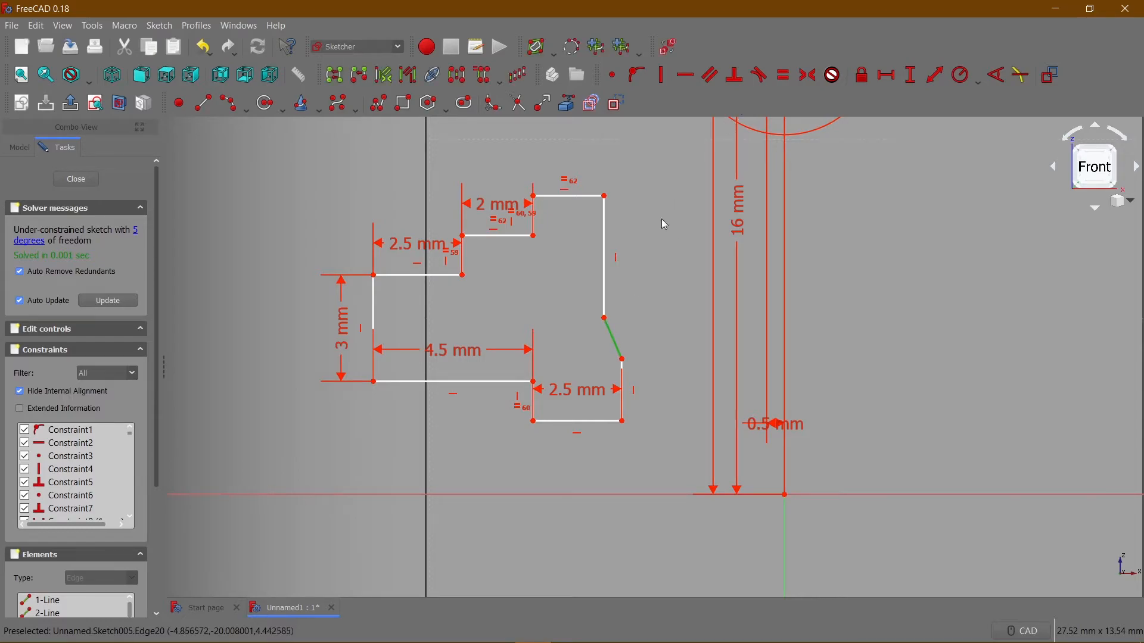
scroll(640, 356, up, 2)
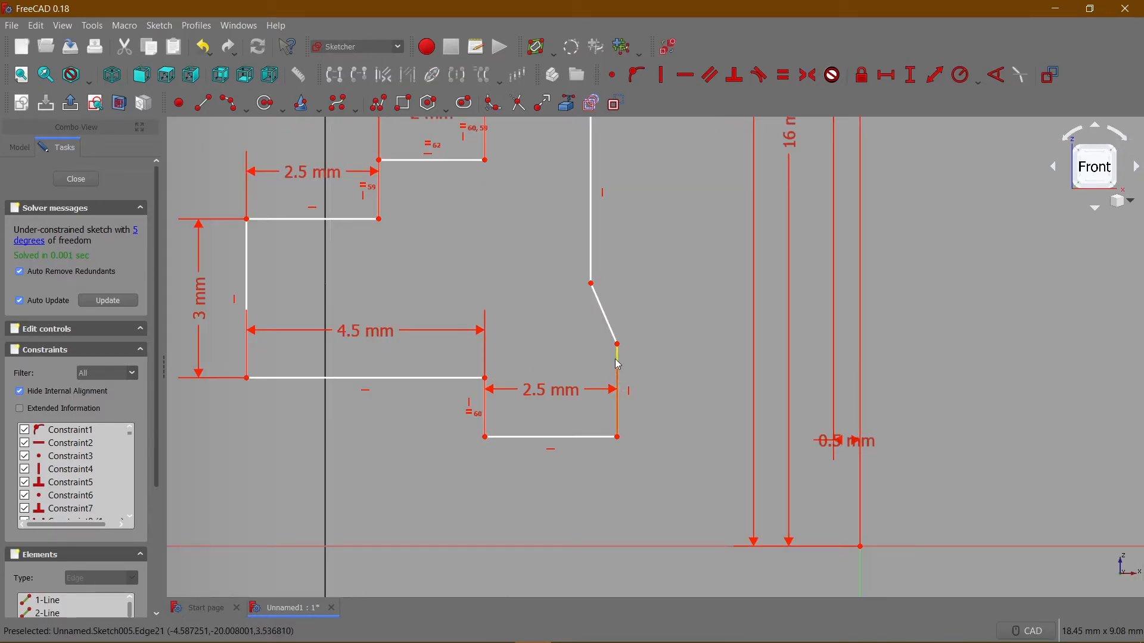
click(619, 364)
click(911, 75)
text(1)
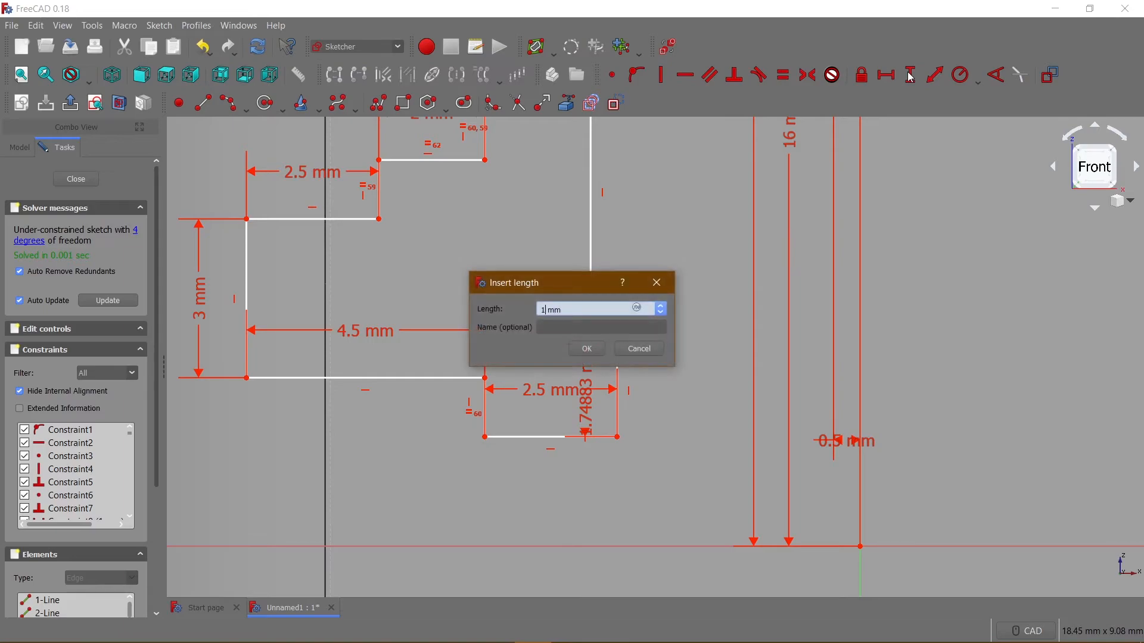
key(Return)
Constrain the slanted edge on the stepped outline's right side to a length of 1 mm.
scroll(606, 296, up, 3)
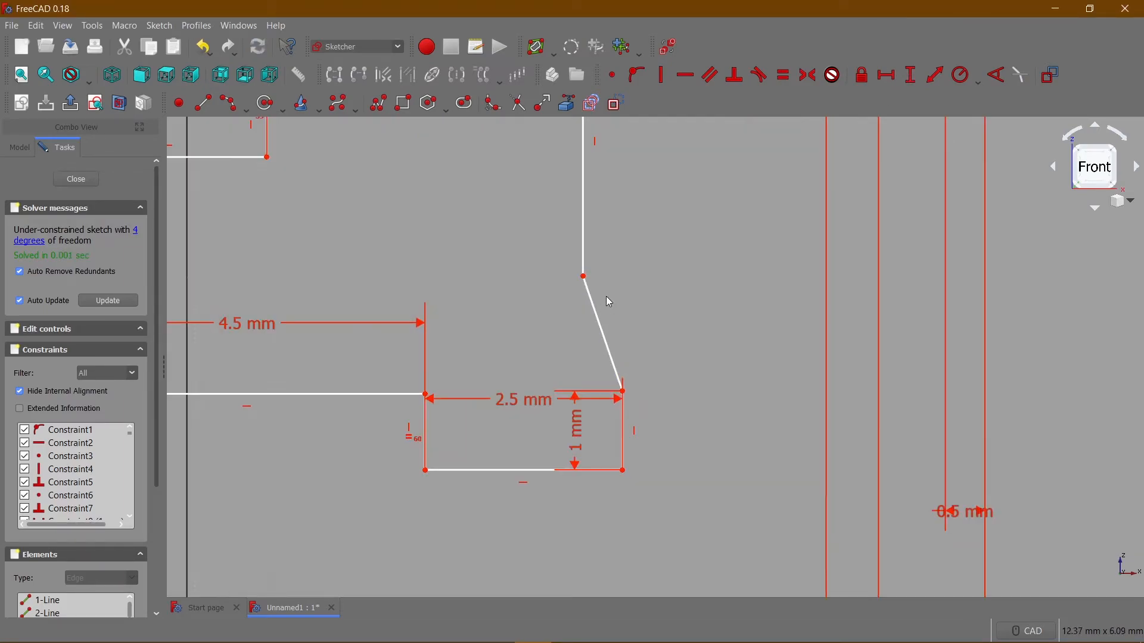
scroll(606, 295, down, 4)
click(604, 303)
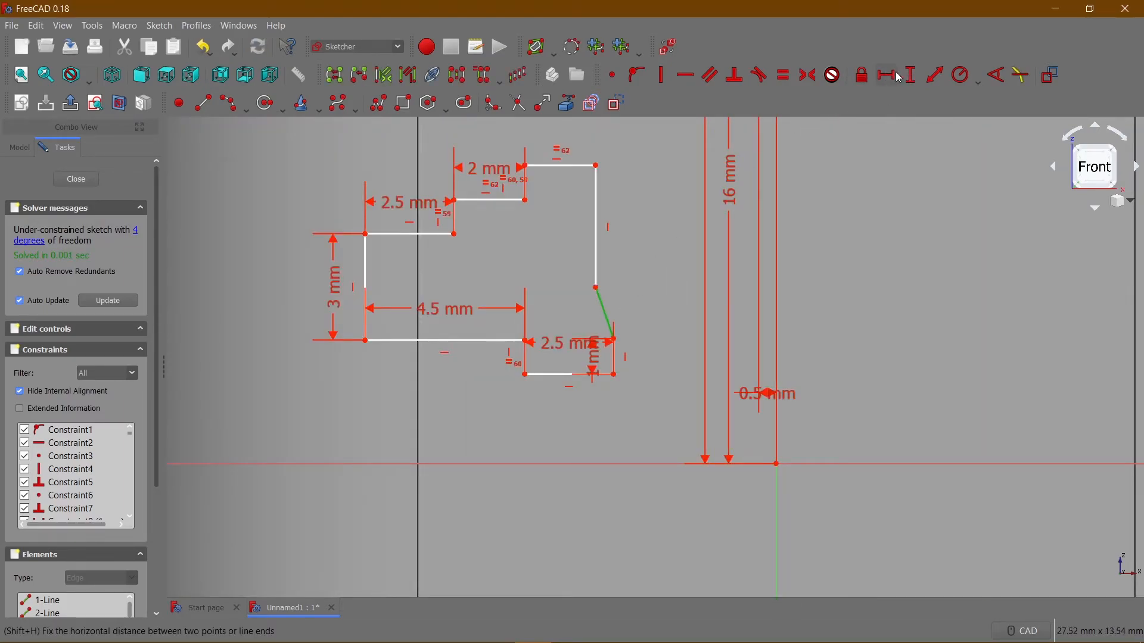
click(935, 76)
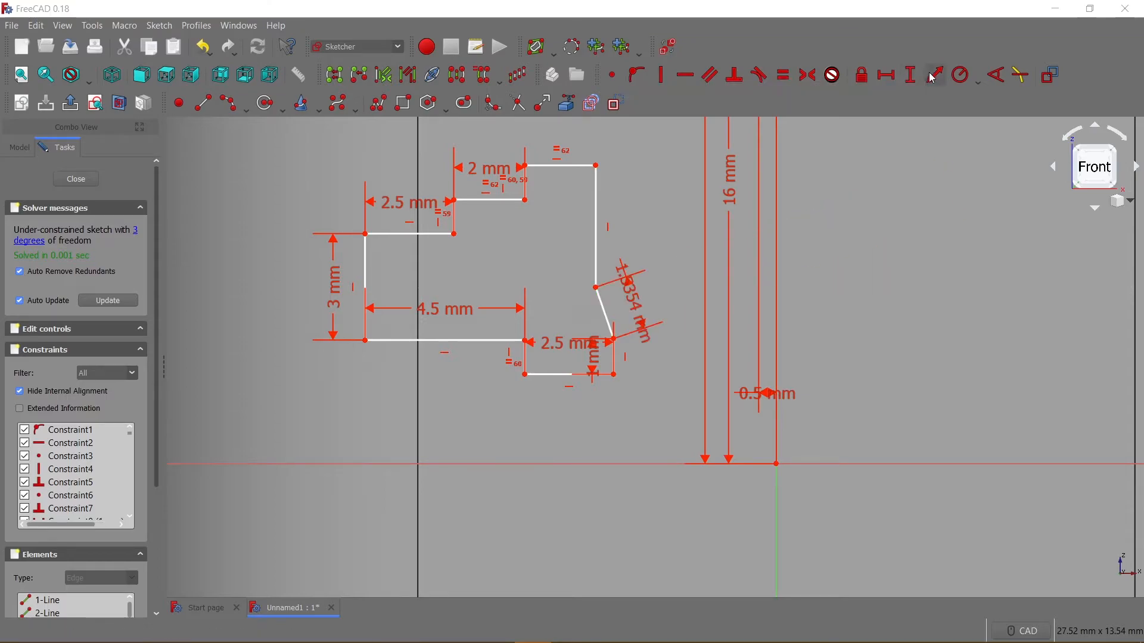
text(1)
key(Return)
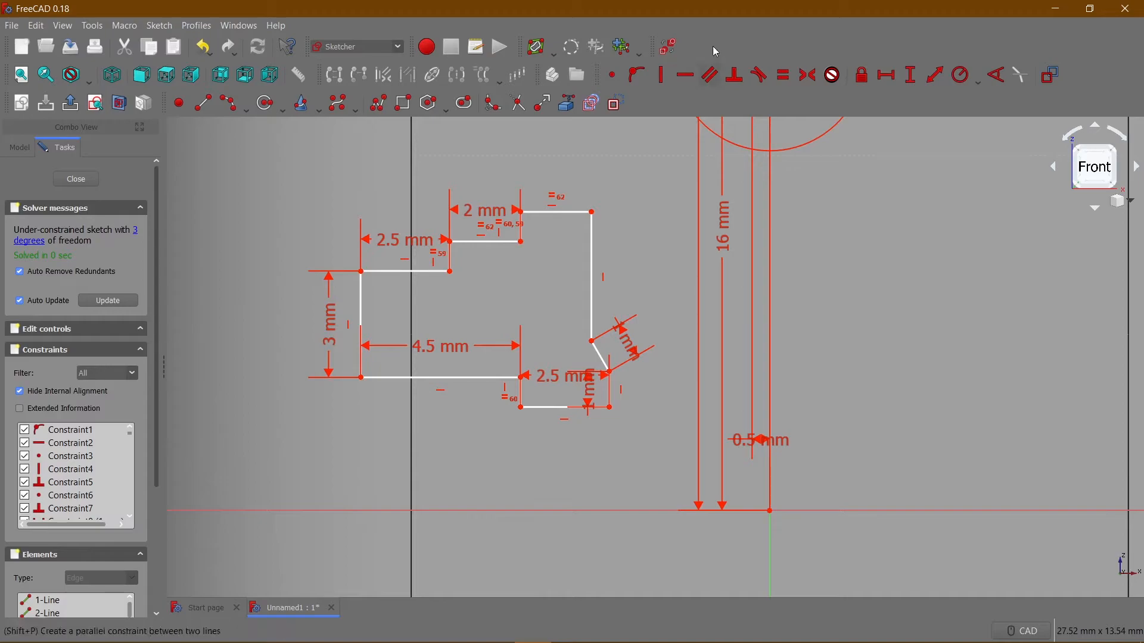
Temporarily hide the sketch constraints to examine the bare outlines of both profiles, and show them again.
click(640, 50)
click(672, 47)
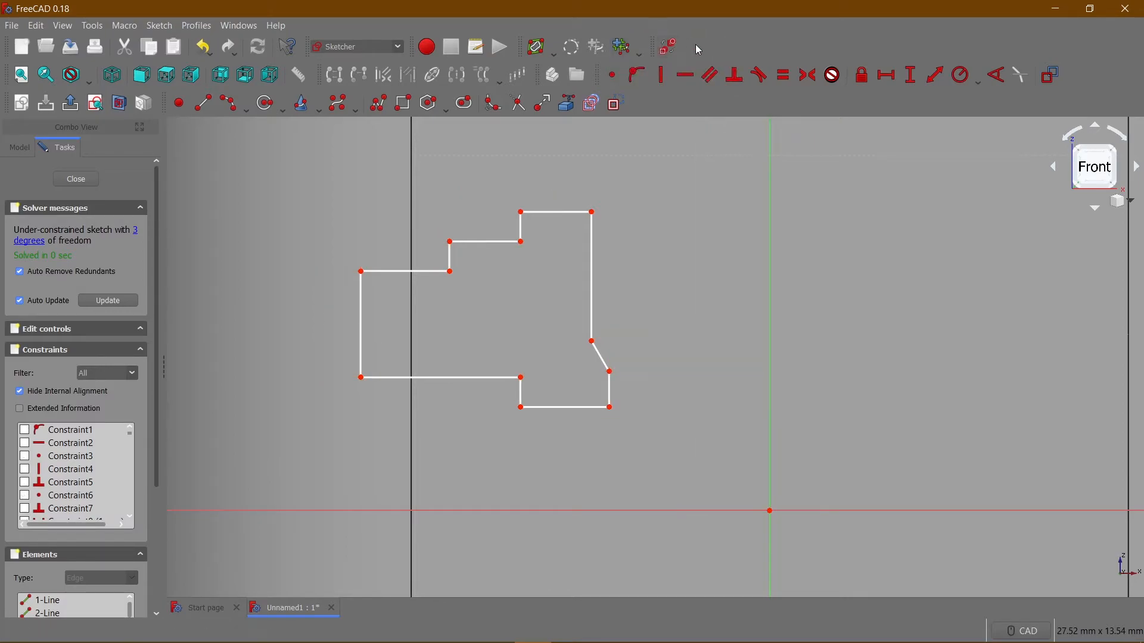
click(669, 47)
scroll(645, 181, down, 6)
middle_drag(638, 194, 591, 380)
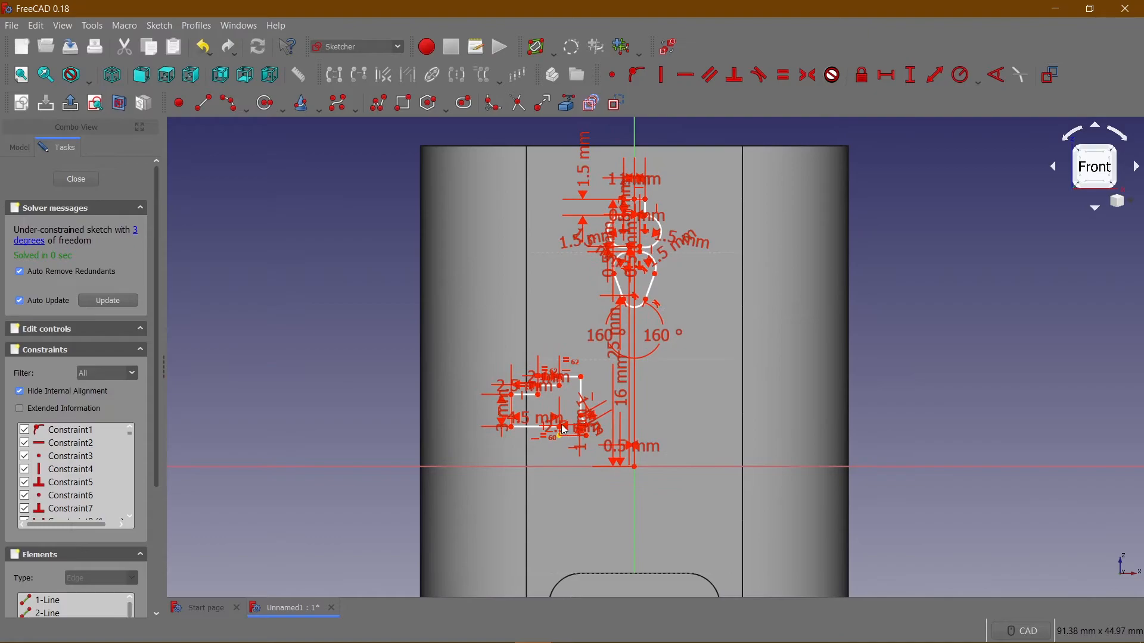
click(671, 46)
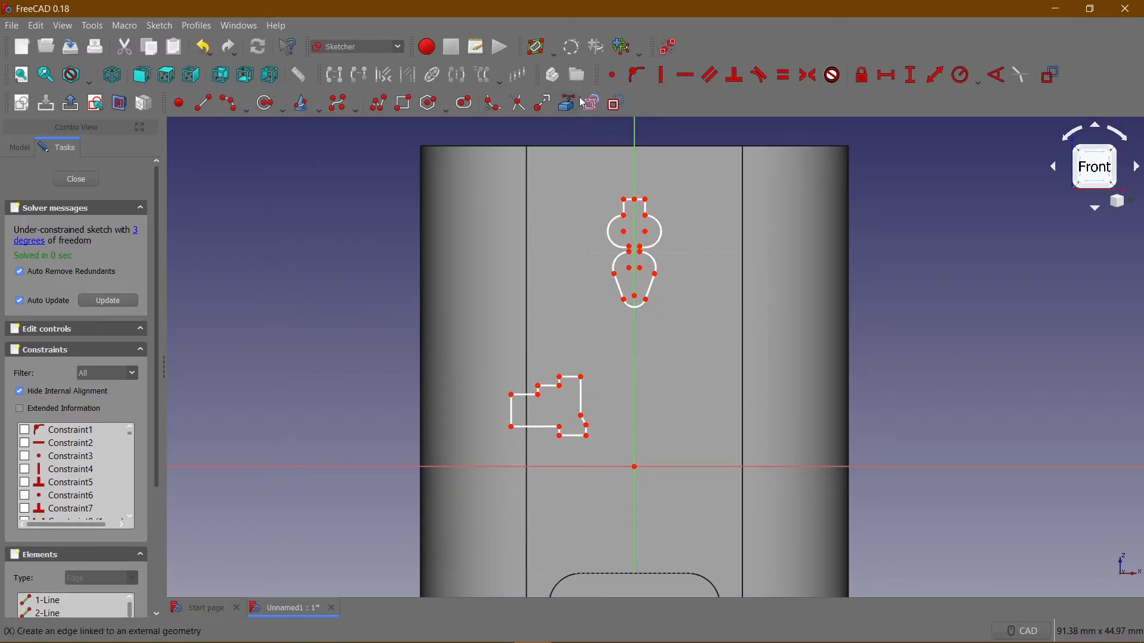
click(671, 47)
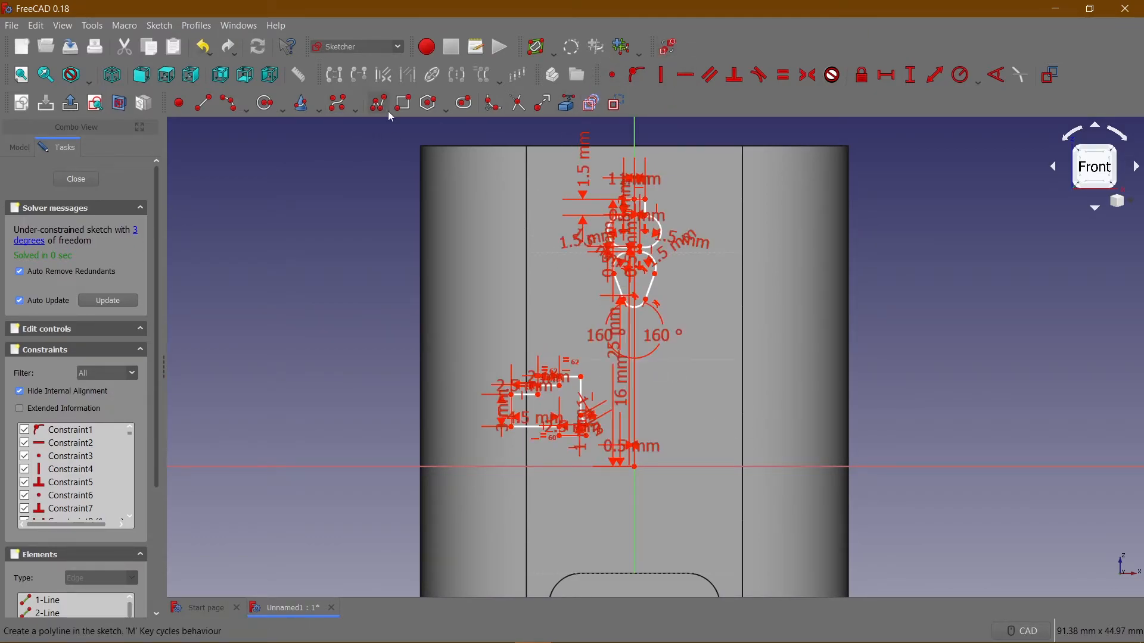
Draw a closed ten-edge stepped polyline outline right of the vertical axis, with its long left edge about 7 mm tall.
click(379, 106)
scroll(590, 333, up, 5)
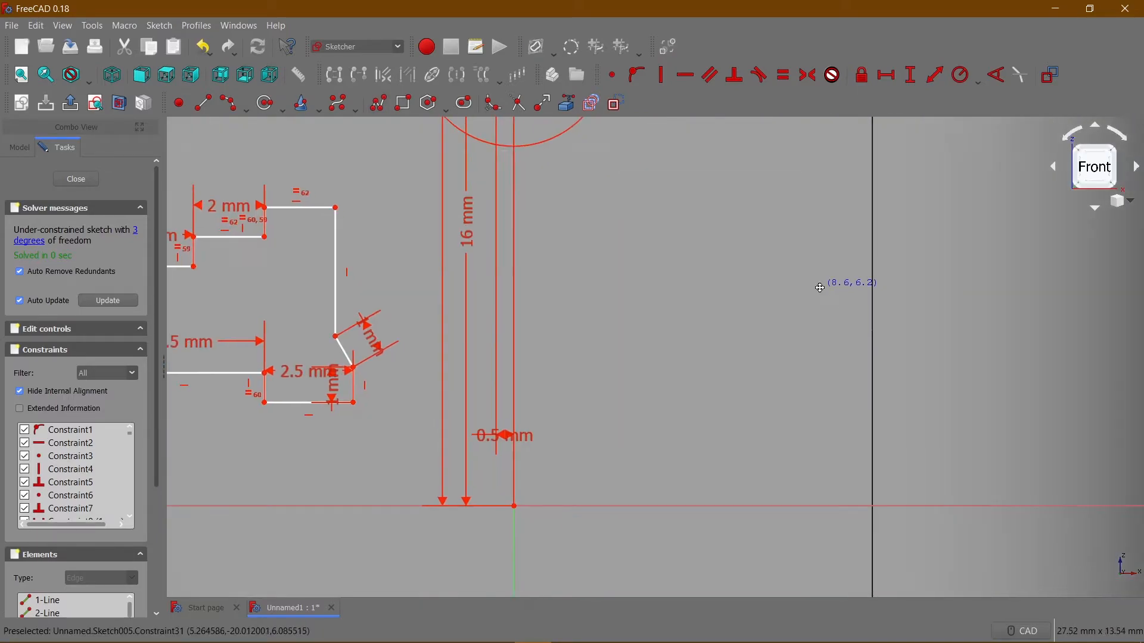
scroll(821, 288, down, 5)
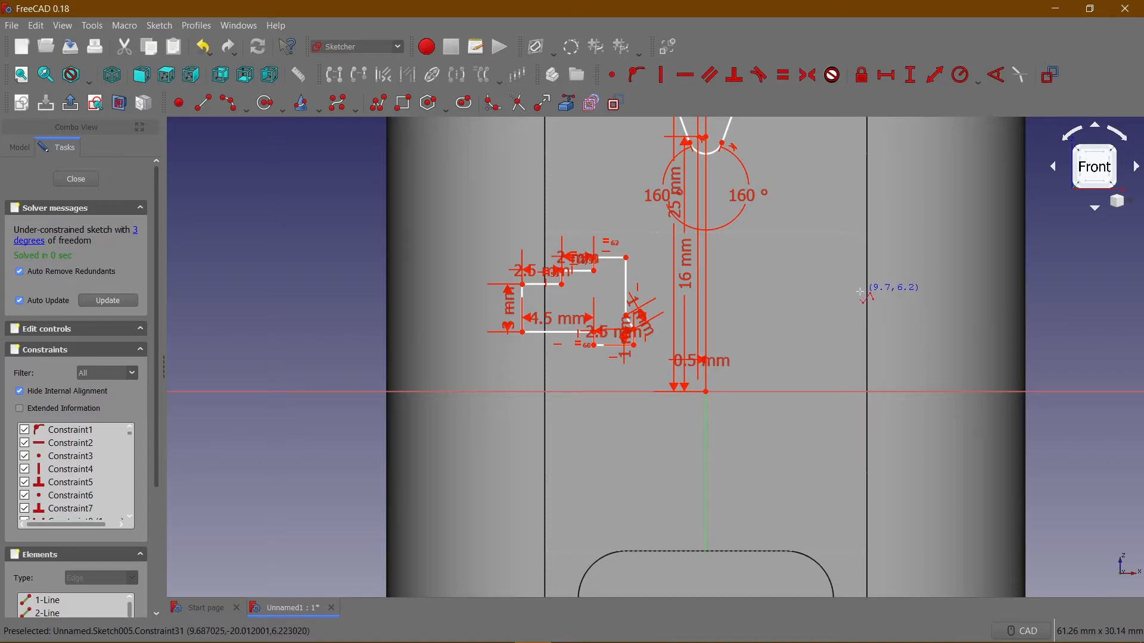
click(925, 279)
click(870, 276)
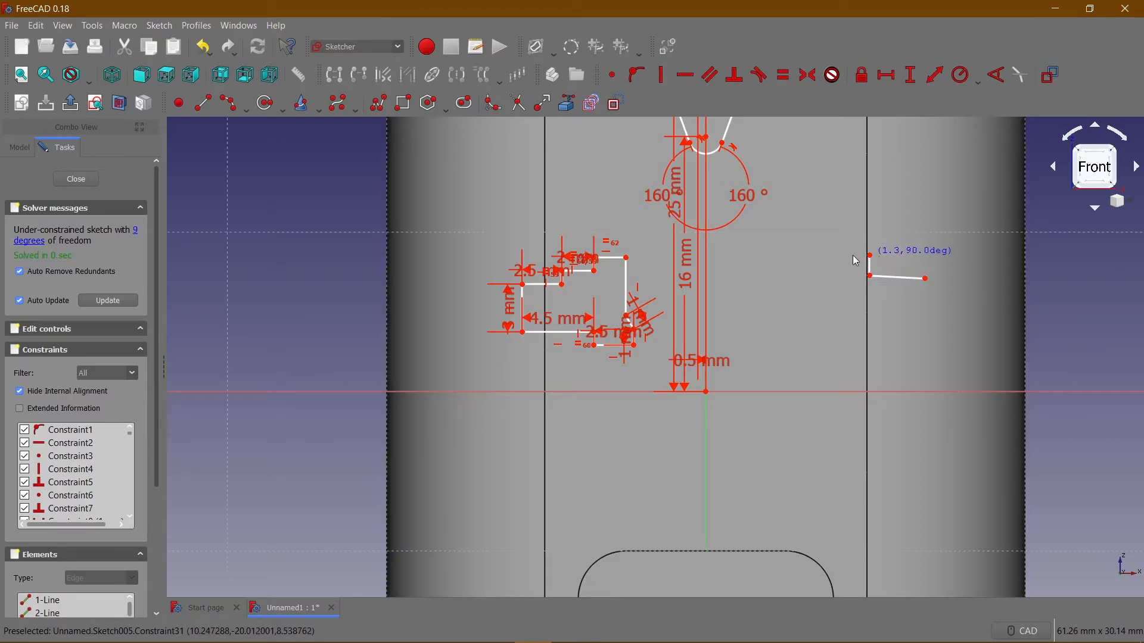
click(843, 255)
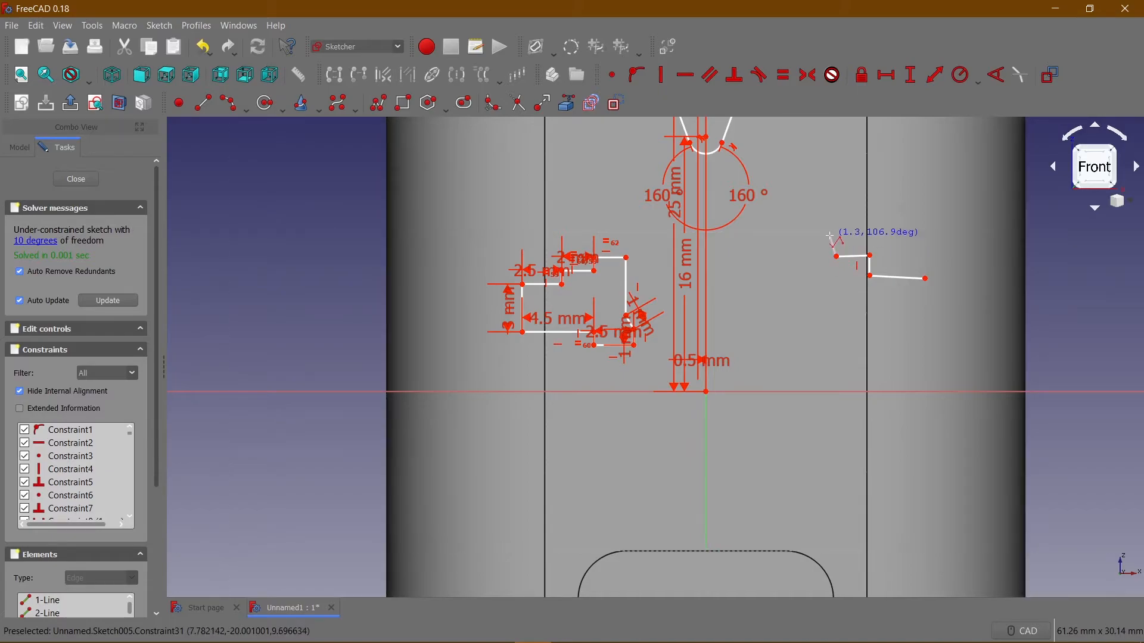
click(832, 234)
click(793, 234)
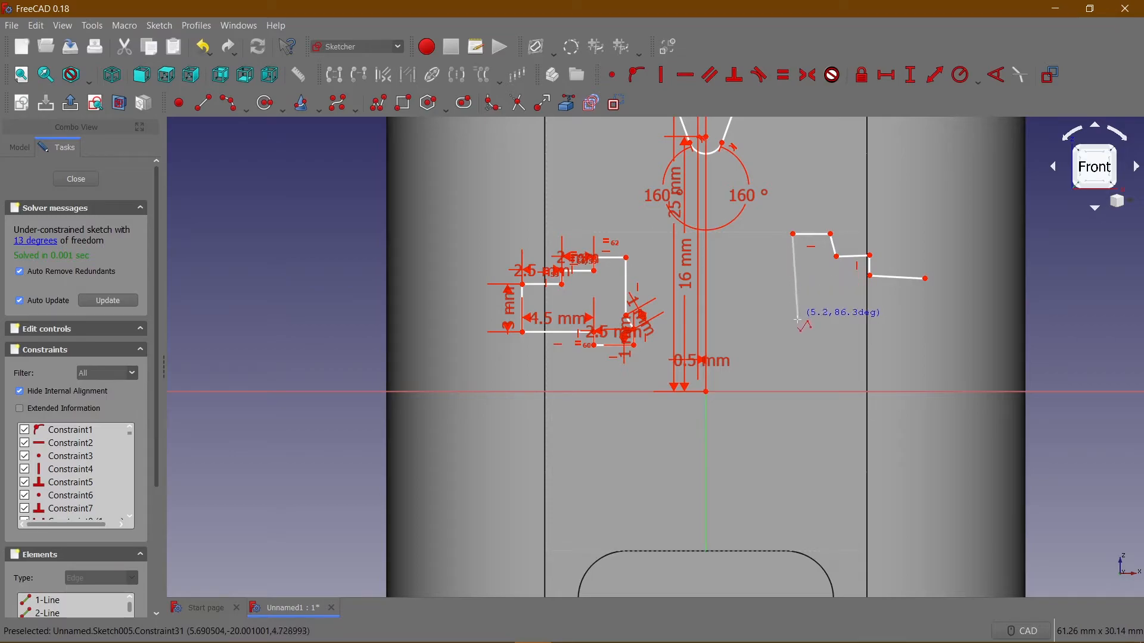
click(793, 347)
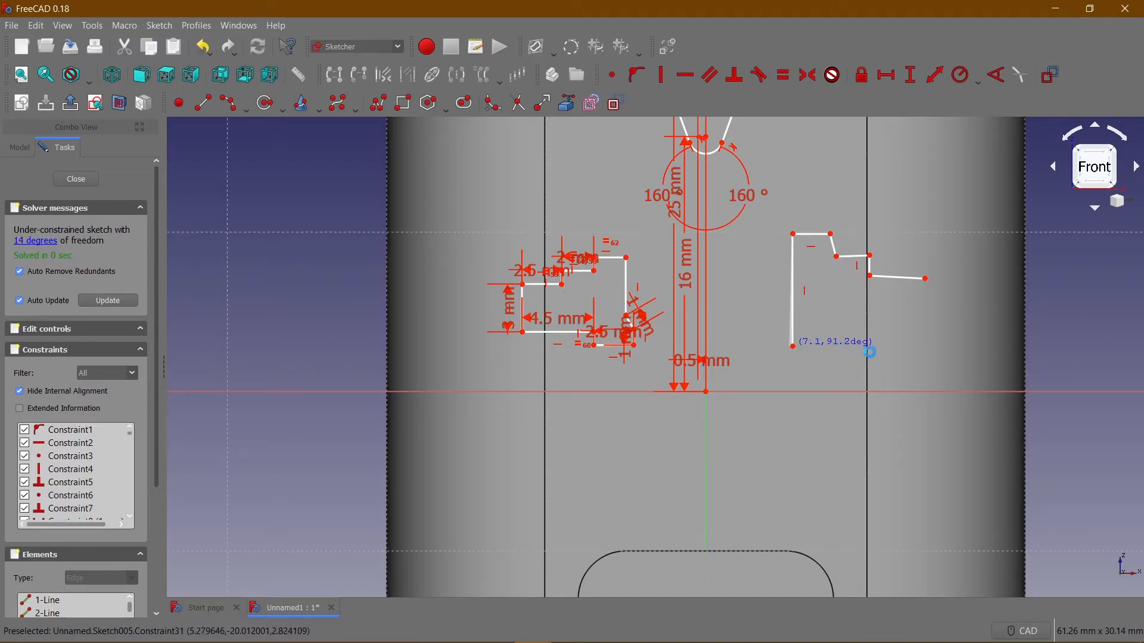
click(878, 346)
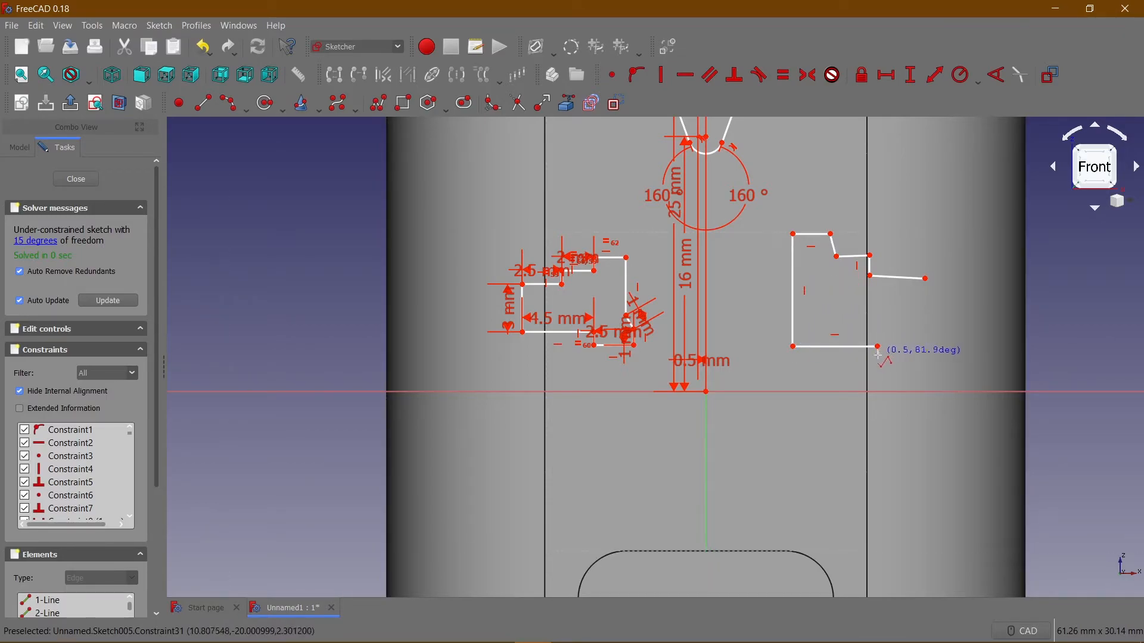
click(880, 358)
click(940, 362)
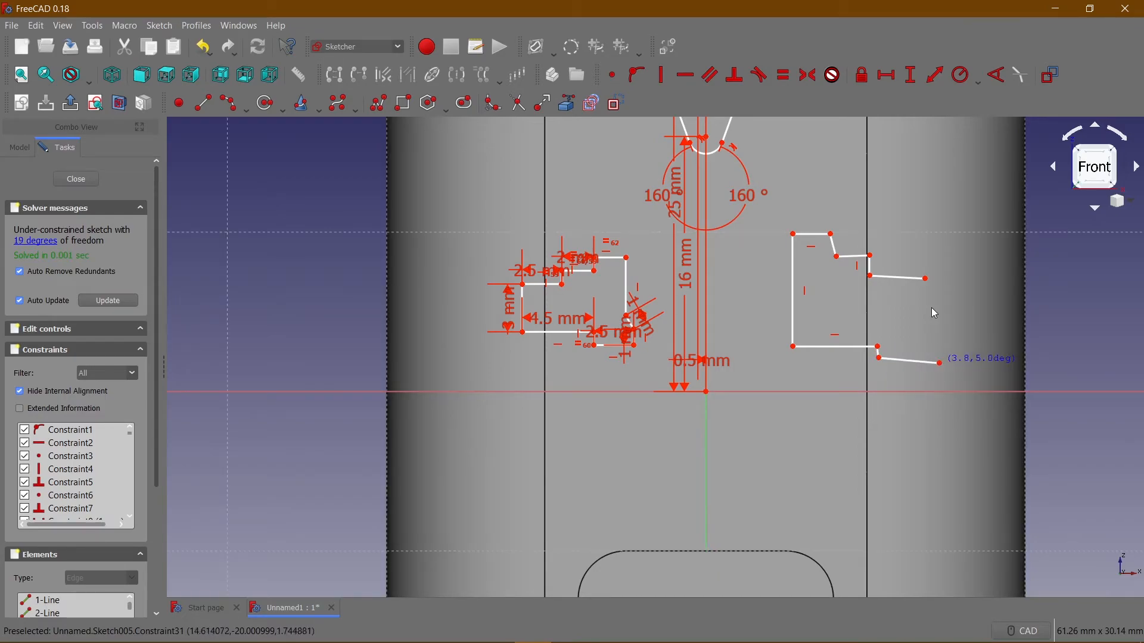
click(927, 280)
click(873, 275)
Make the new outline's right edge, its upper tilted step edge and its short lower step edge vertical.
click(933, 321)
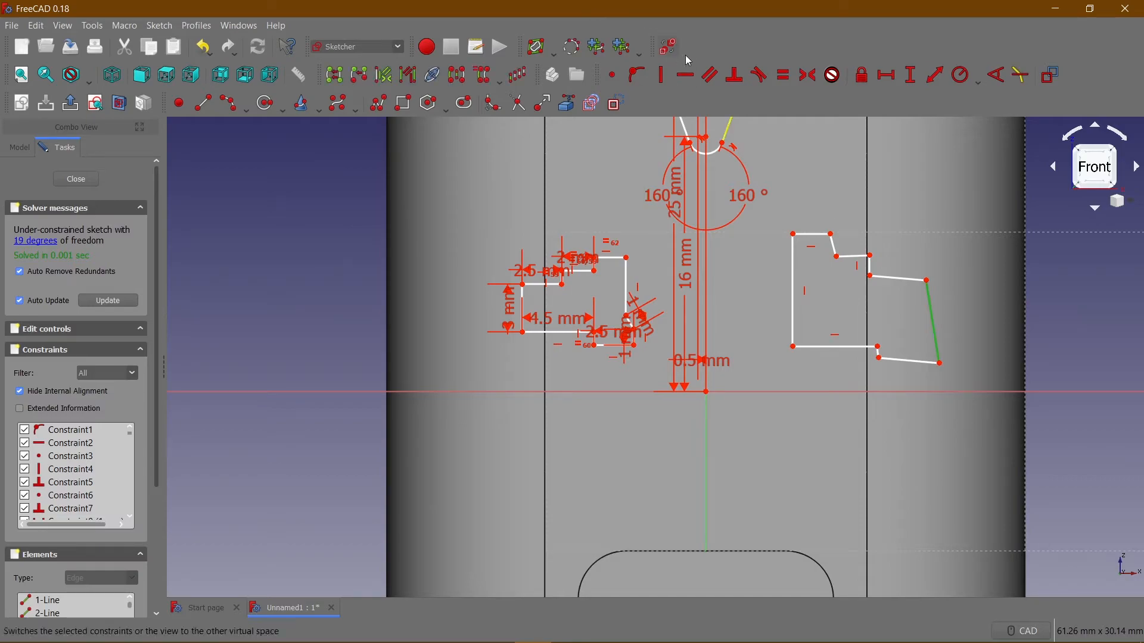
click(662, 75)
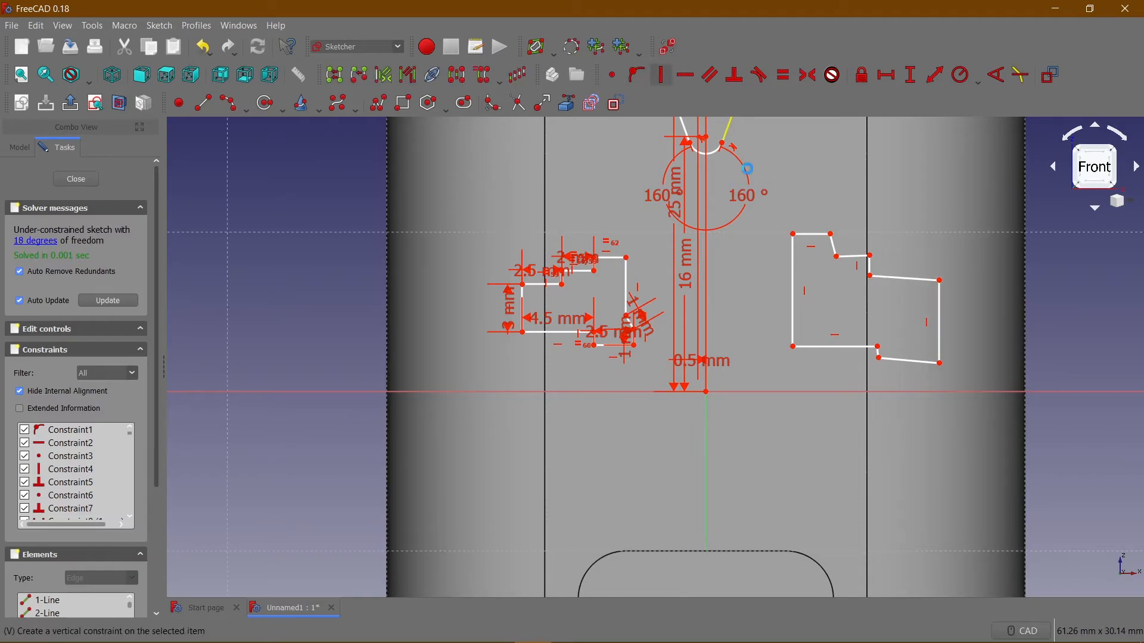
click(836, 248)
click(661, 75)
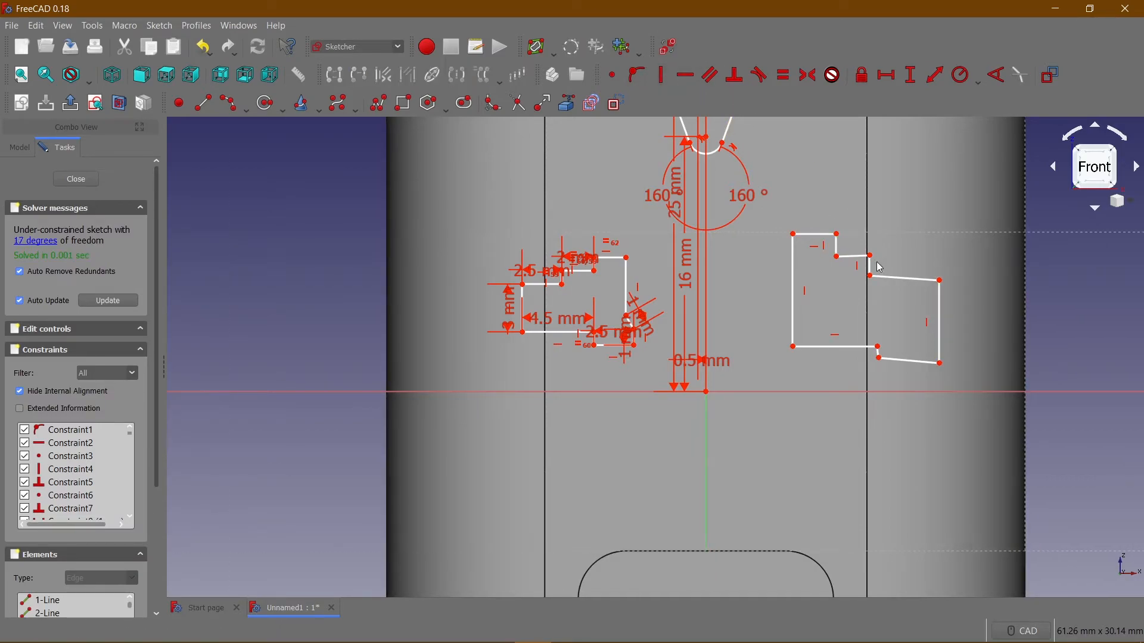
scroll(878, 357, up, 4)
click(879, 353)
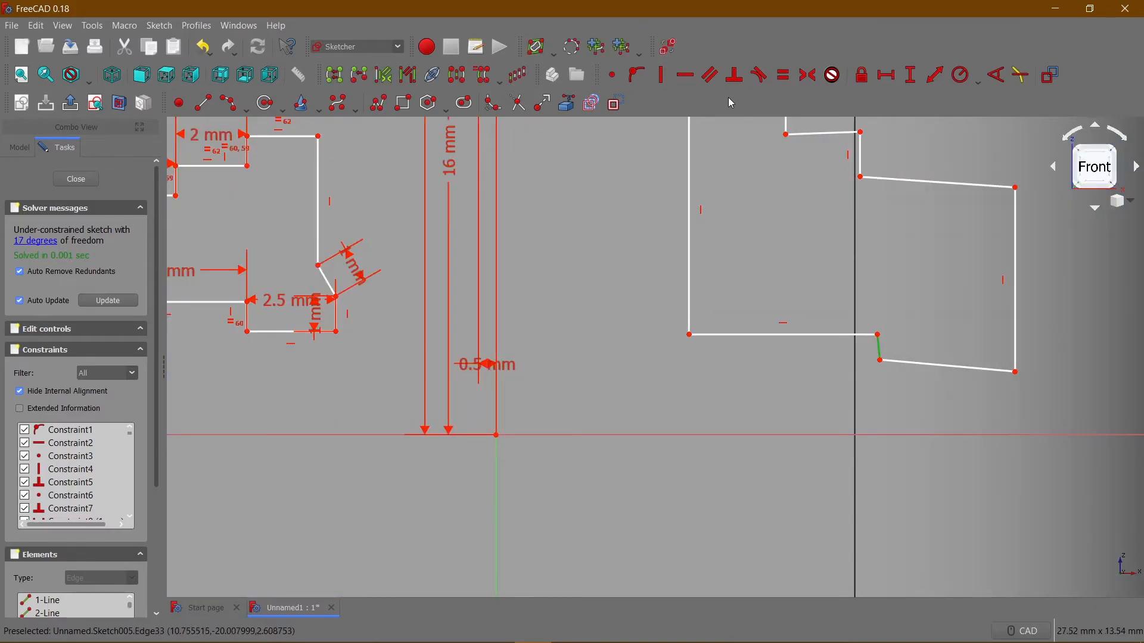
scroll(793, 201, down, 5)
scroll(795, 208, up, 1)
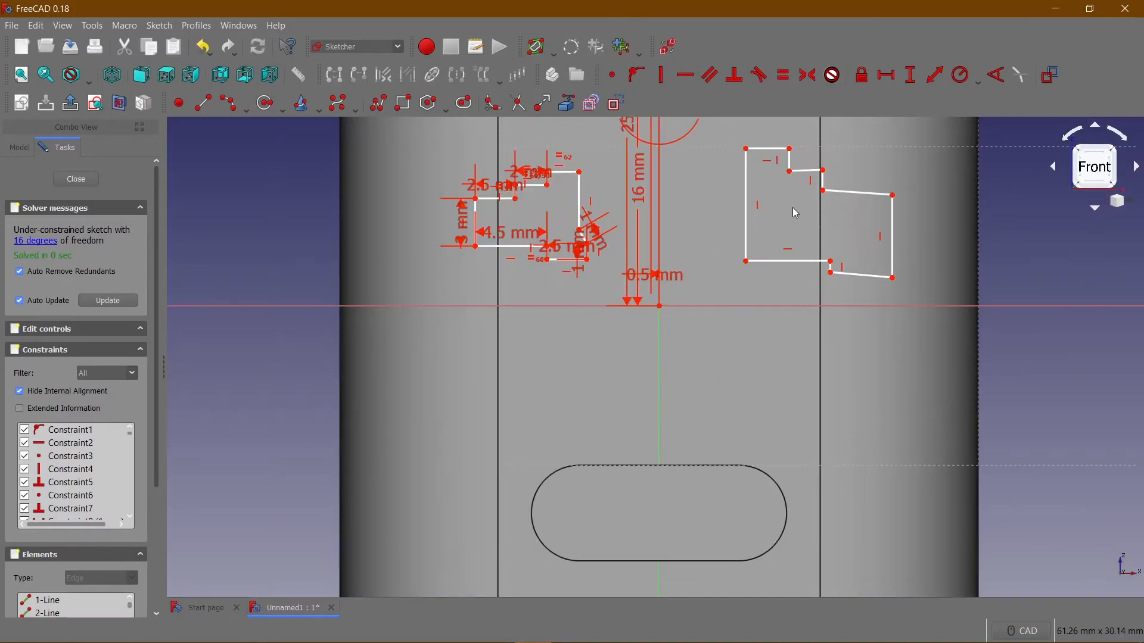
Make the slanted upper-right edge and the slanted lowest edge of the new outline horizontal.
scroll(815, 246, up, 2)
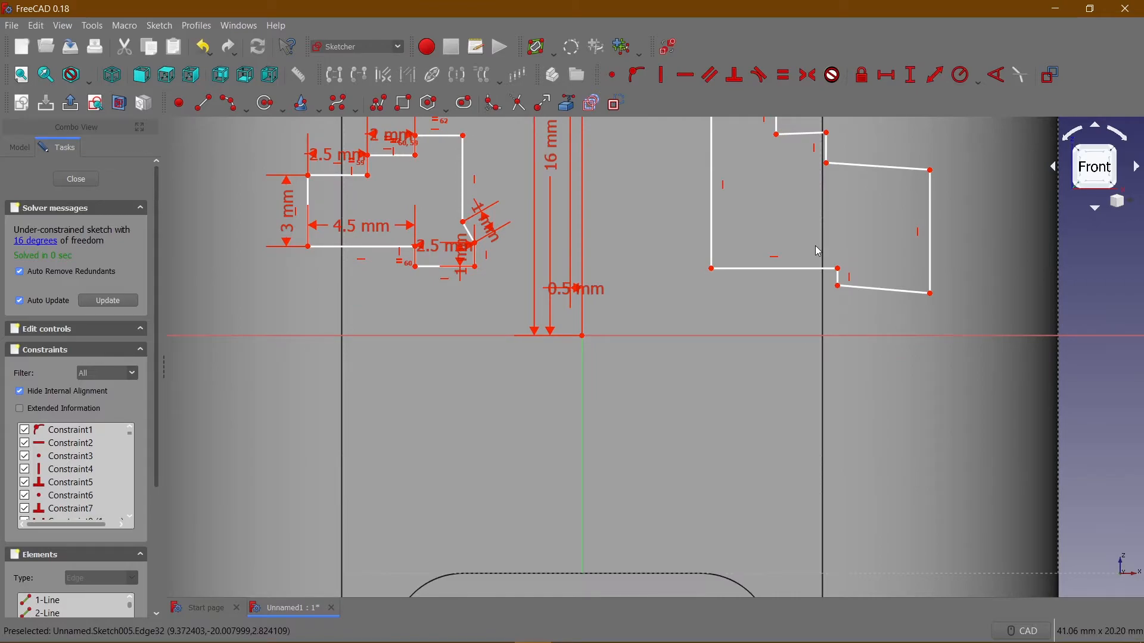
click(900, 166)
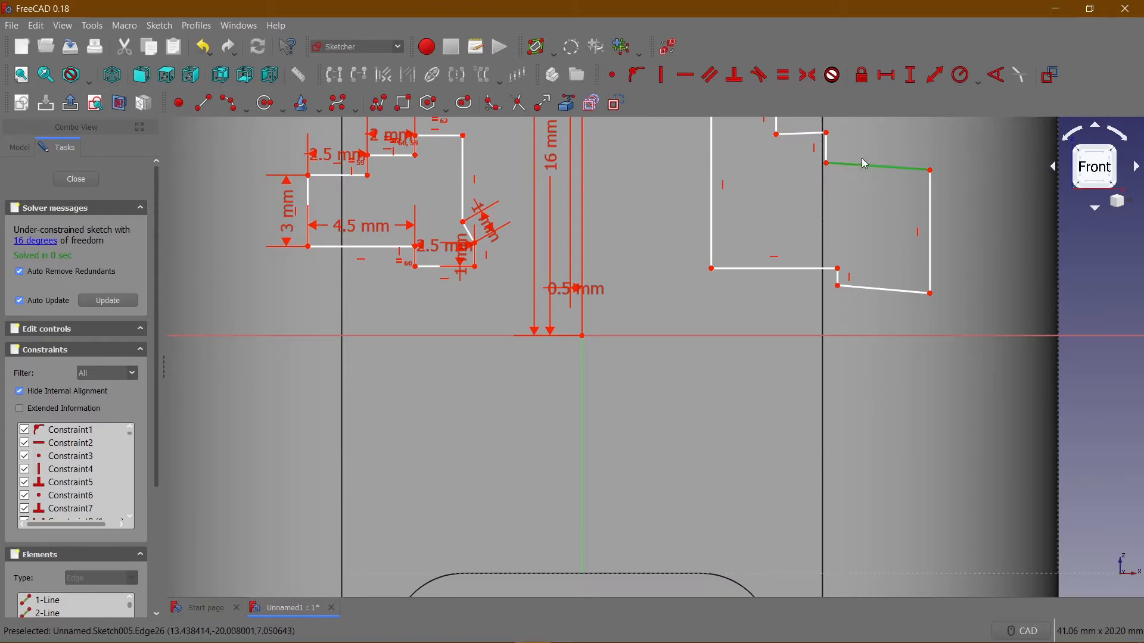
click(685, 75)
middle_drag(811, 225, 815, 276)
click(879, 341)
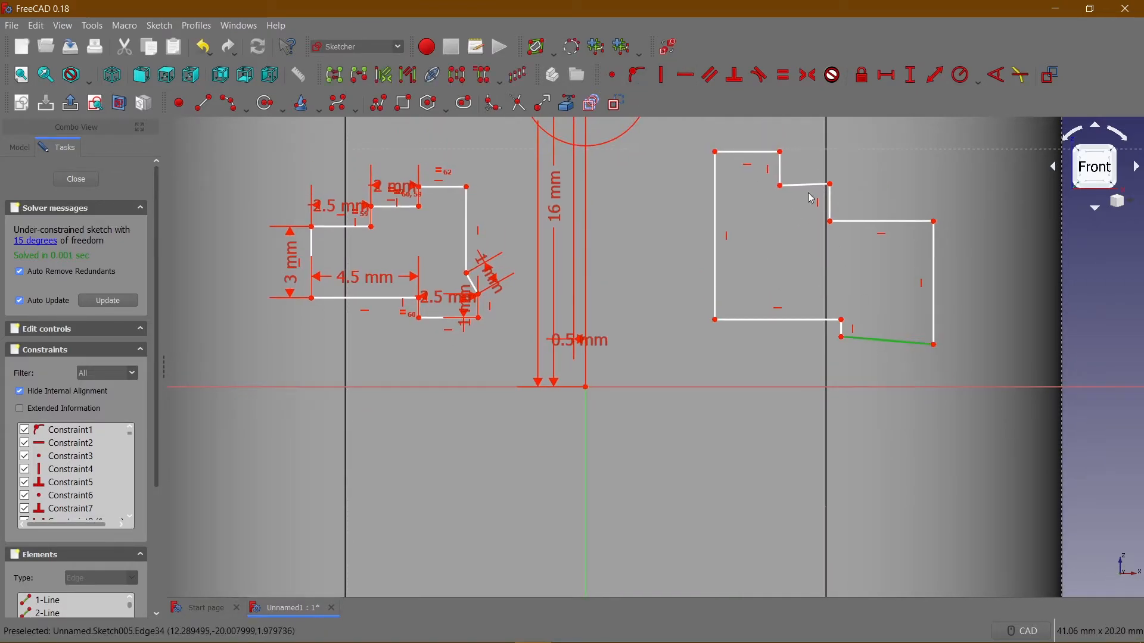
click(696, 80)
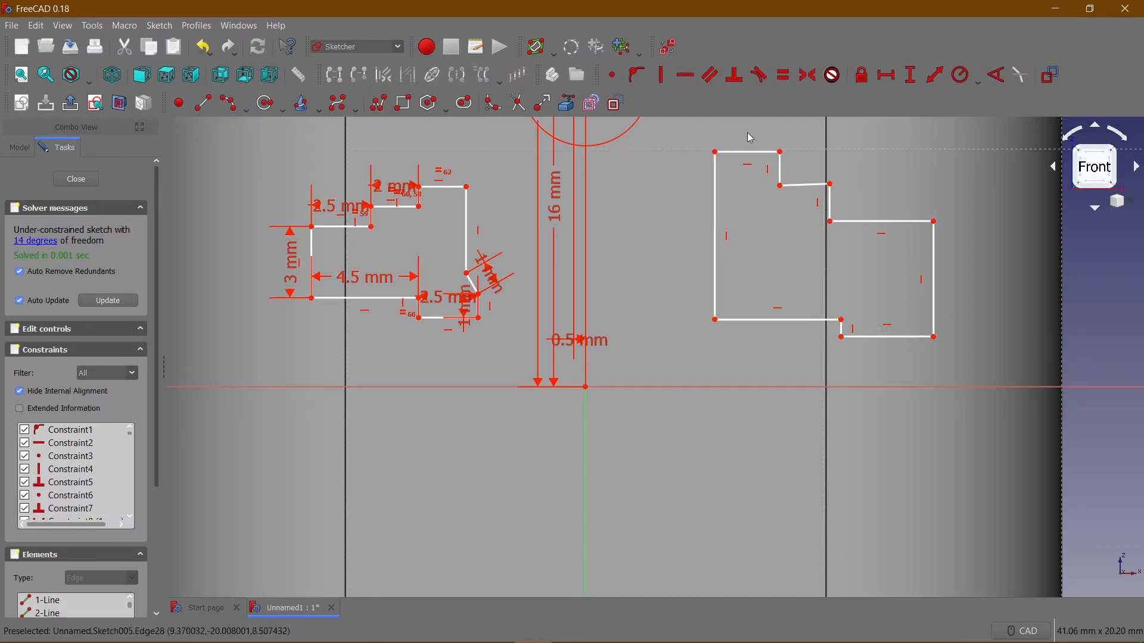
Constrain the new outline's three short vertical step edges to equal length.
click(831, 203)
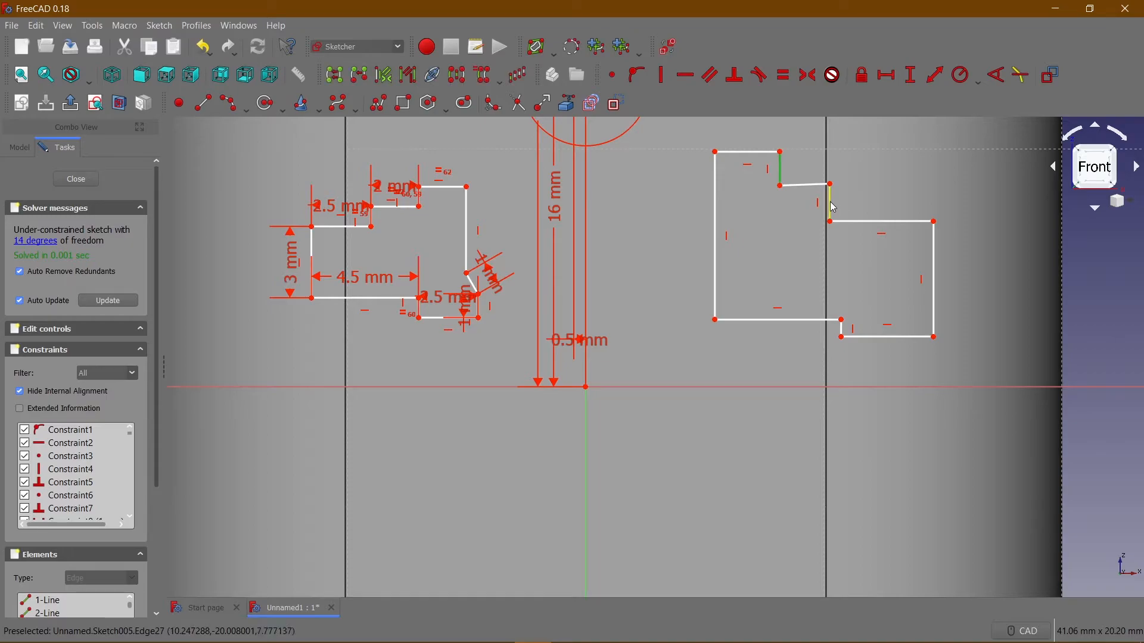
scroll(850, 336, up, 2)
click(842, 333)
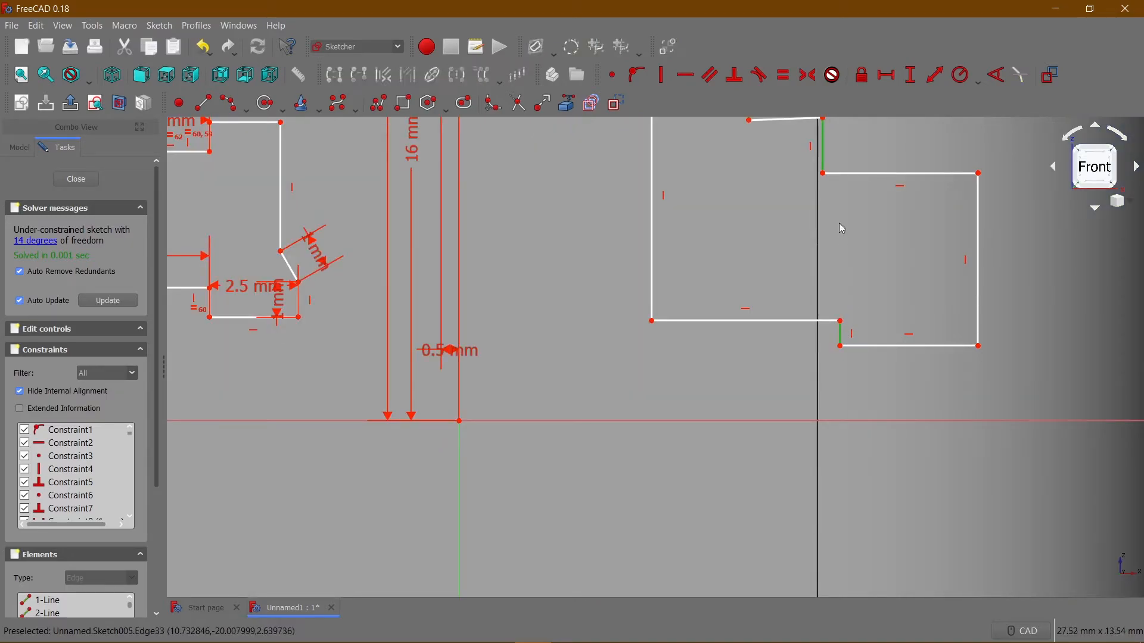
click(781, 82)
Make the tilted middle step edge horizontal and equal in length to the outline's topmost edge.
middle_drag(802, 217, 790, 305)
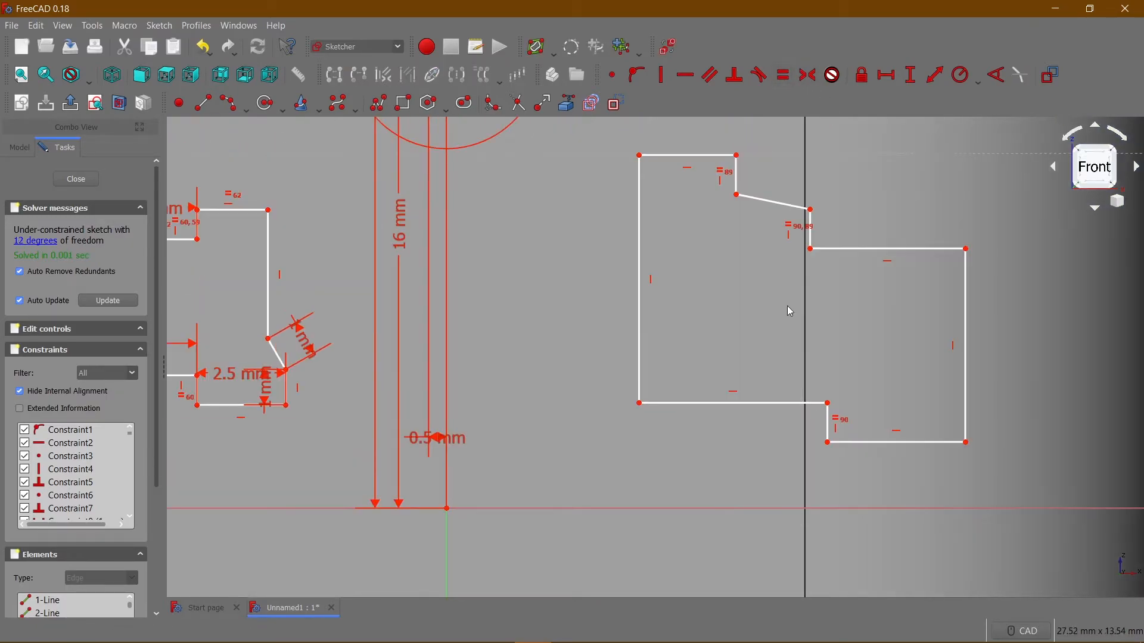
click(765, 206)
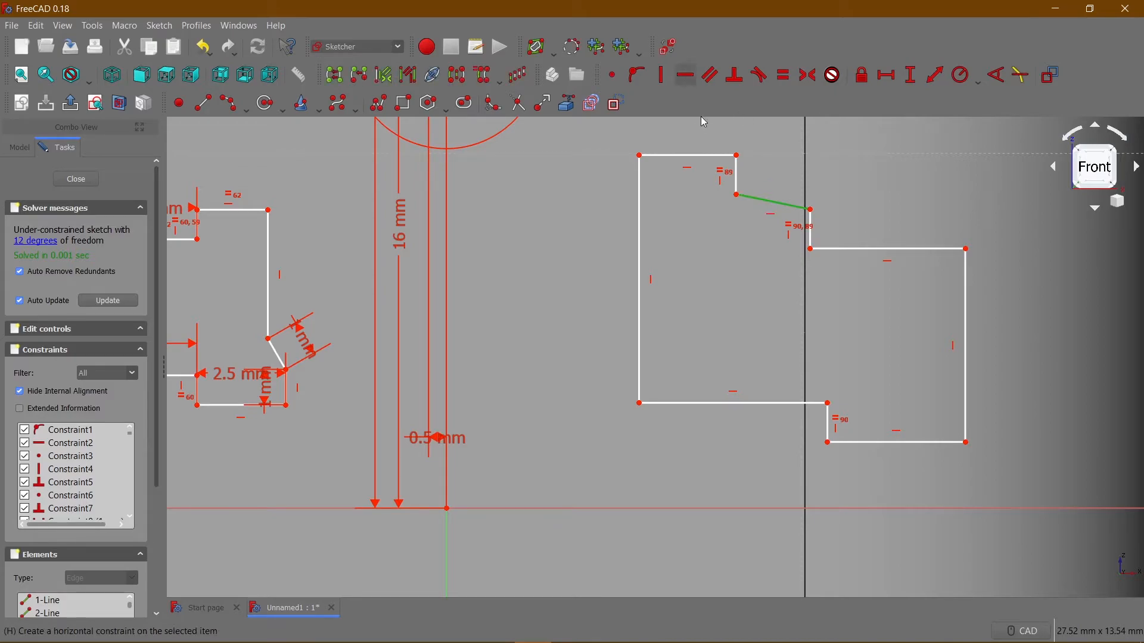
key(h)
click(769, 201)
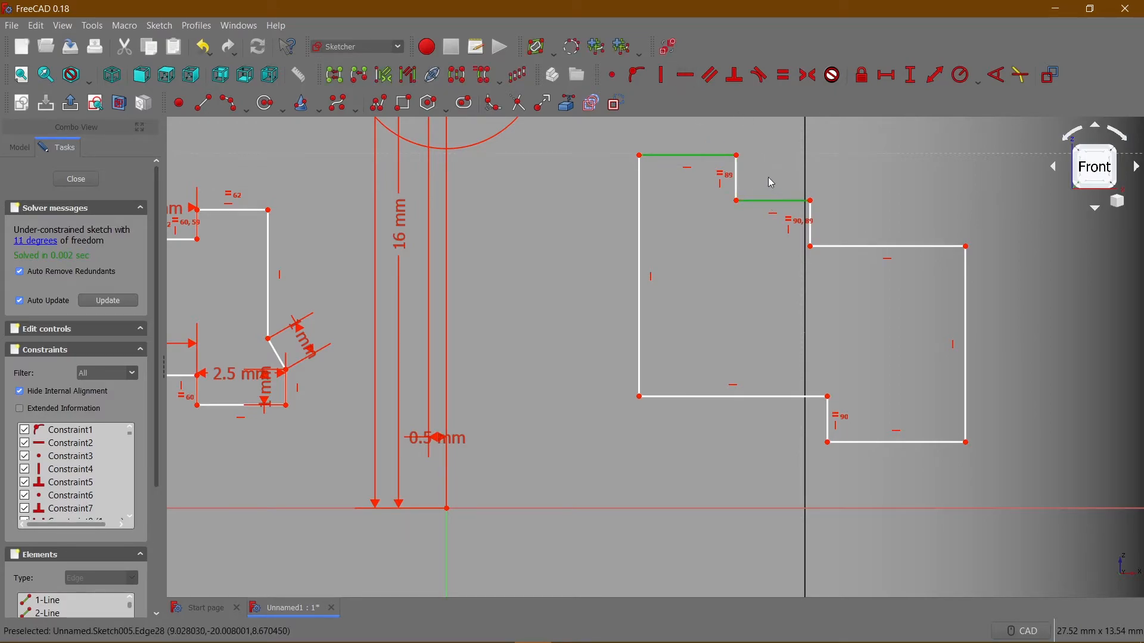
click(782, 77)
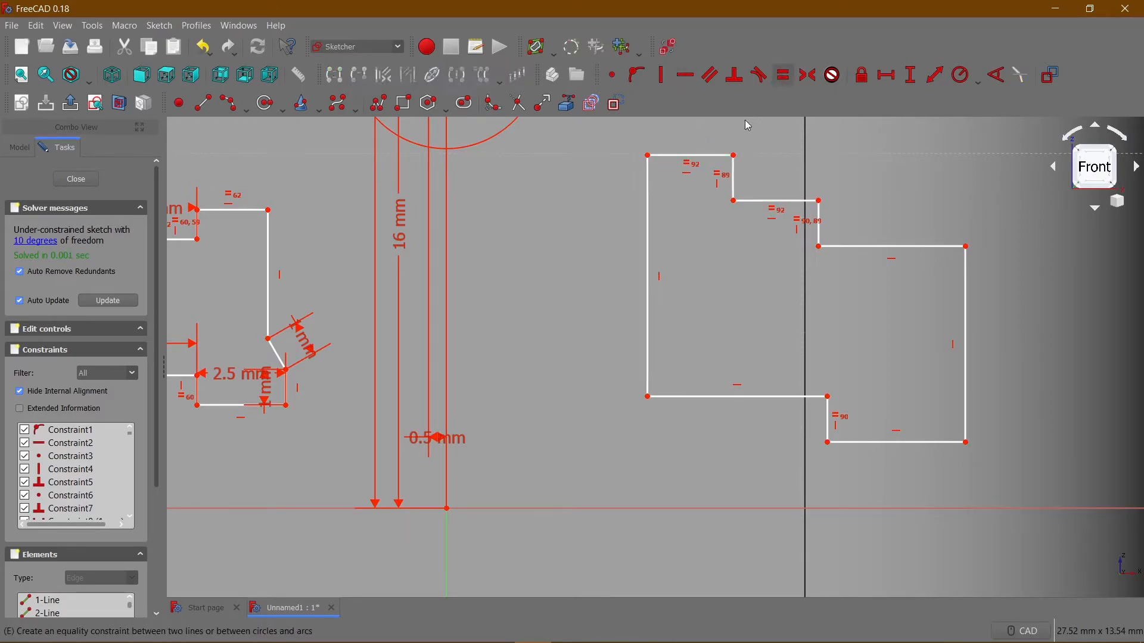
Set the new outline's topmost edge to 2 mm and its upper-right horizontal edge to 2.5 mm.
click(717, 159)
click(888, 75)
text(2)
key(Return)
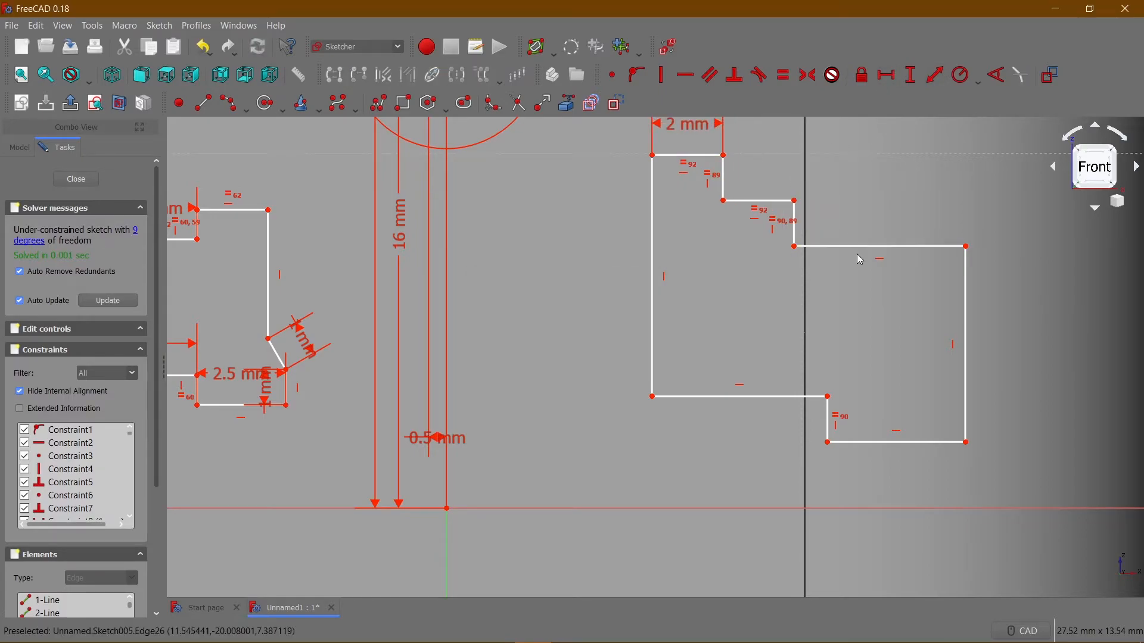
click(859, 247)
click(886, 76)
text(2.5)
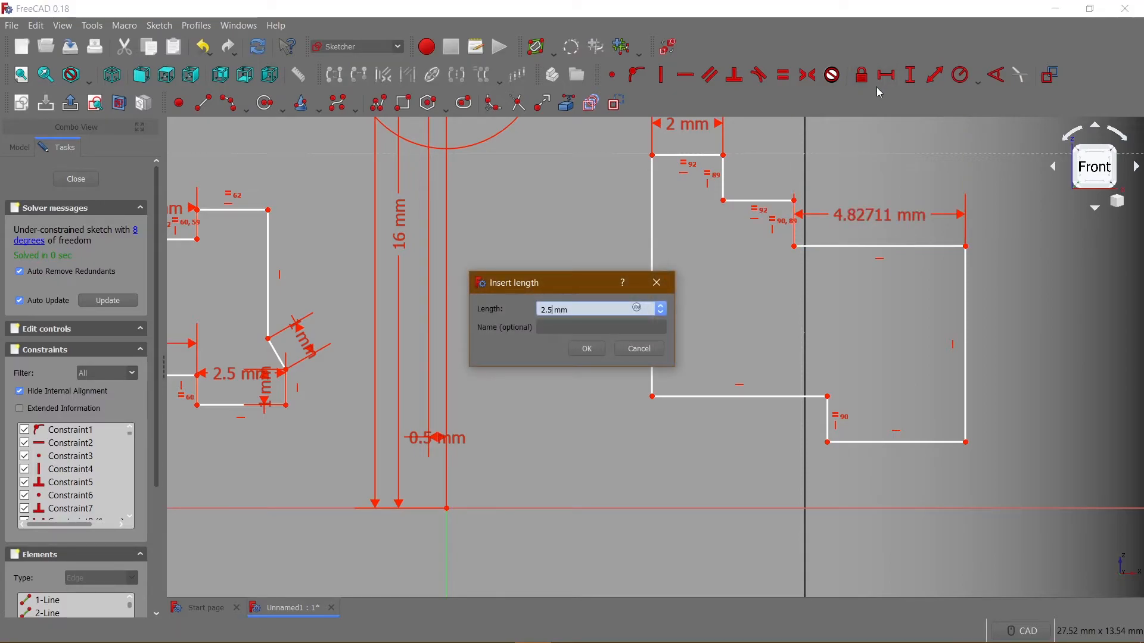
key(Return)
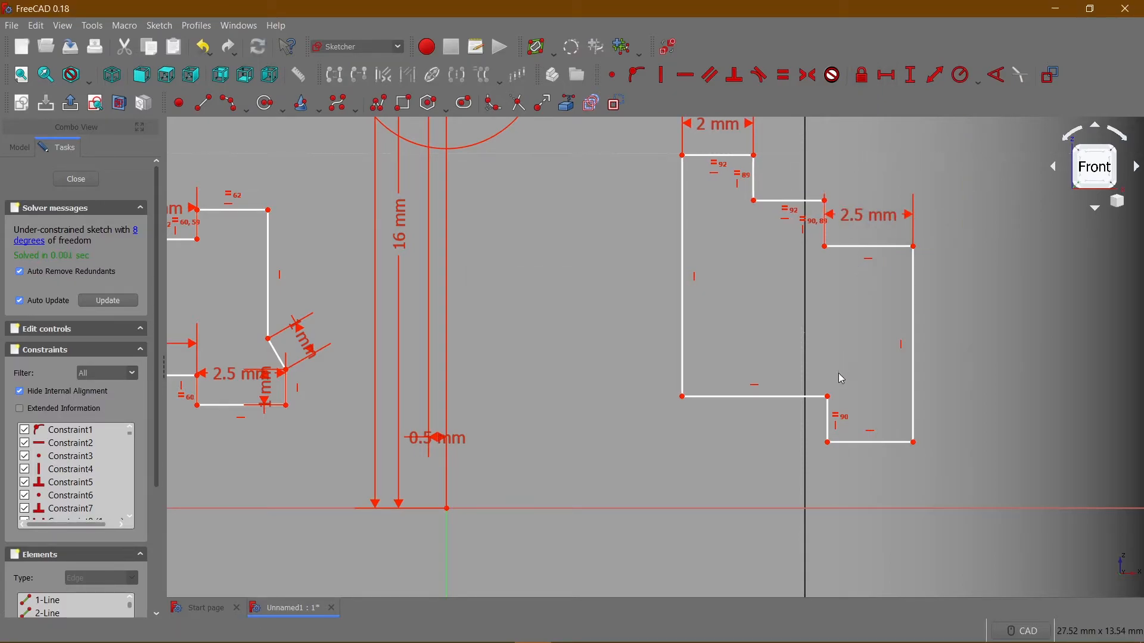
Constrain the new outline's lowest horizontal edge to a length of 4.5 mm.
click(865, 442)
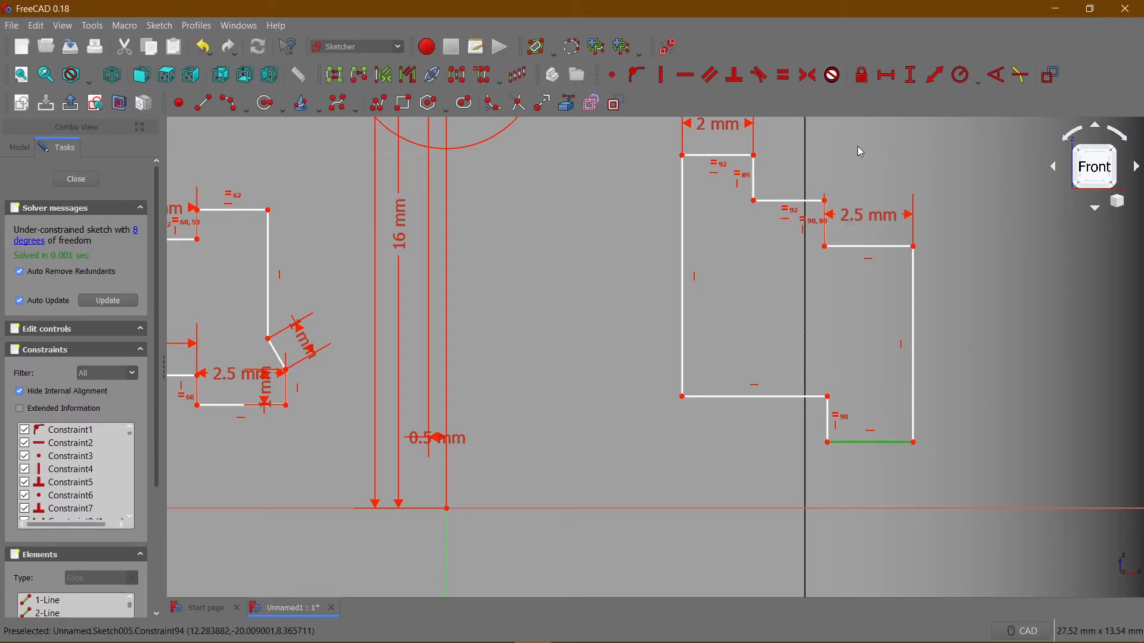
click(880, 82)
text(4.5mm)
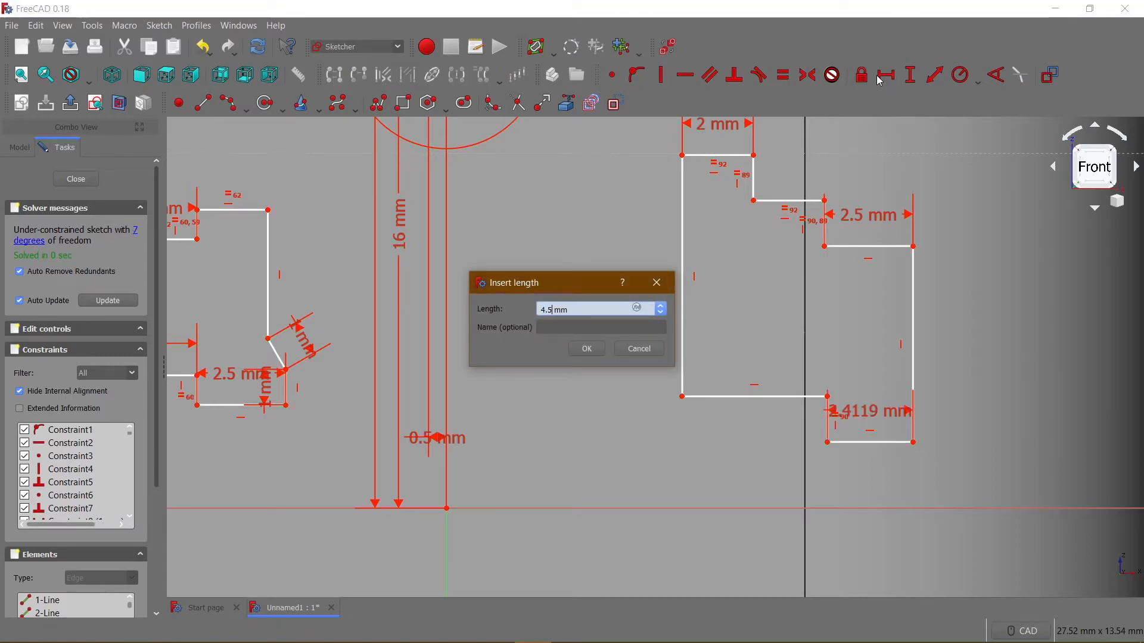
key(Return)
Try to constrain the lower-left horizontal edge of the new outline to 2.5 mm.
click(741, 398)
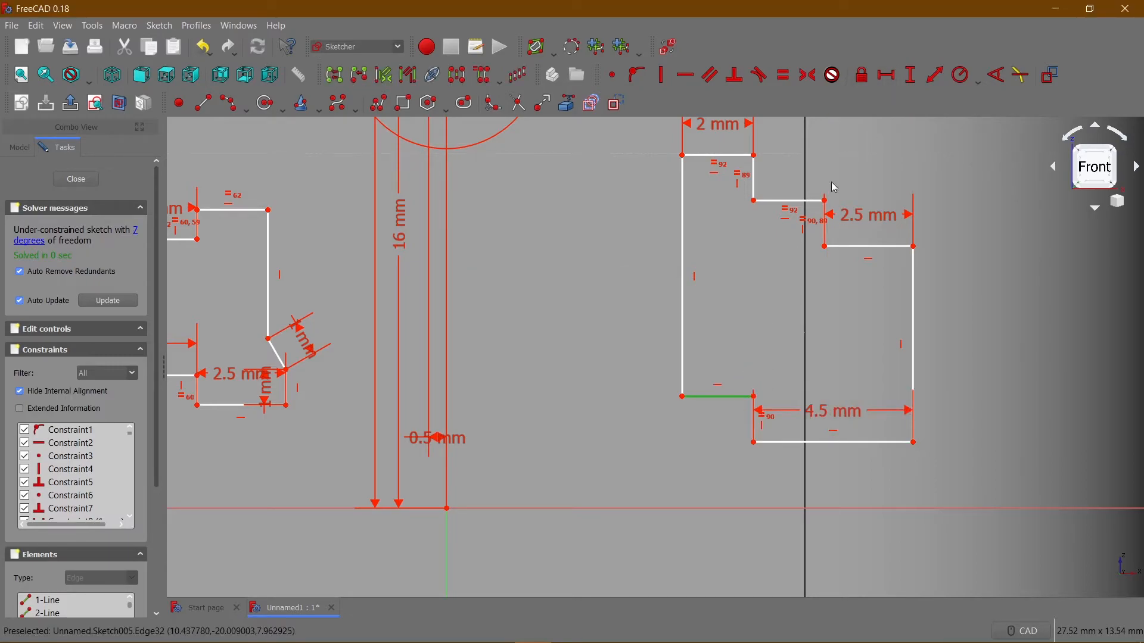
click(884, 76)
text(2)
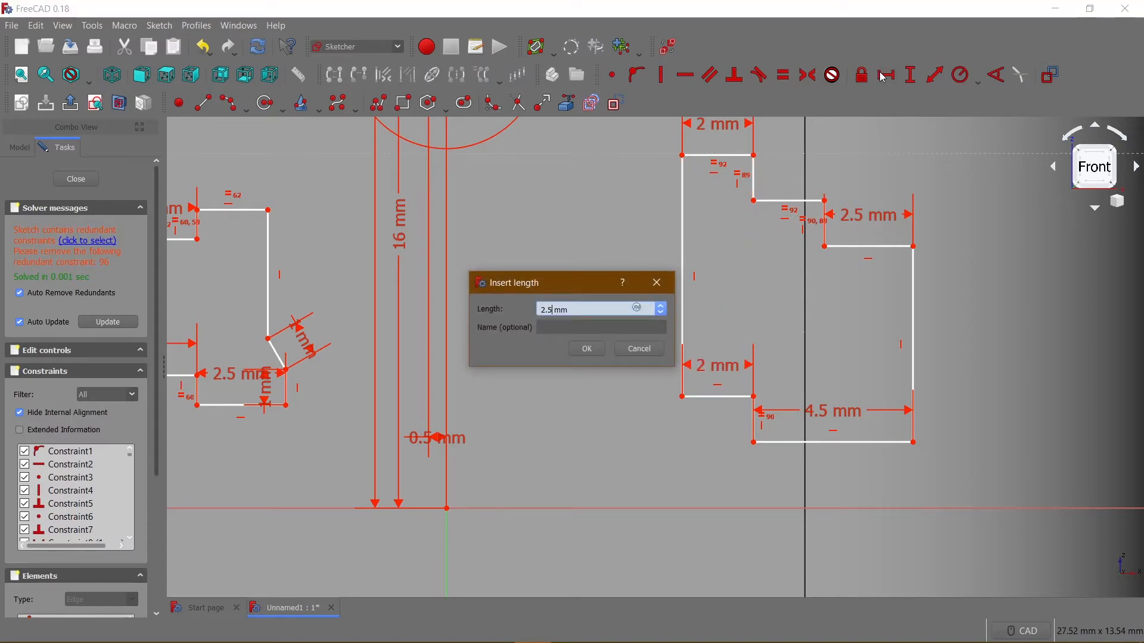
text(.5)
key(Return)
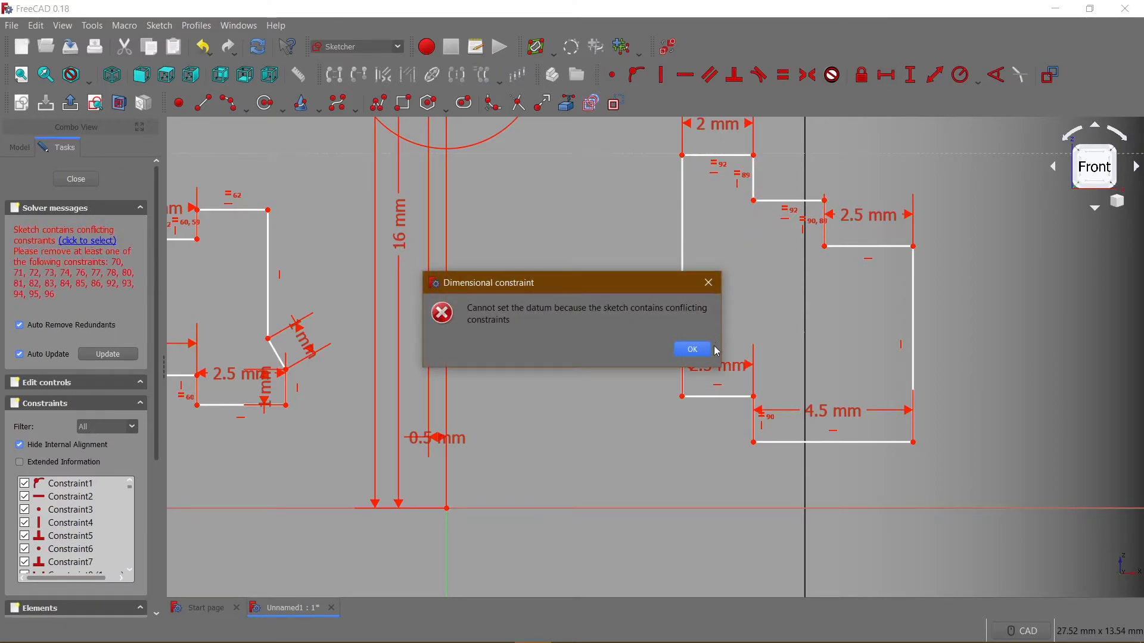
click(707, 350)
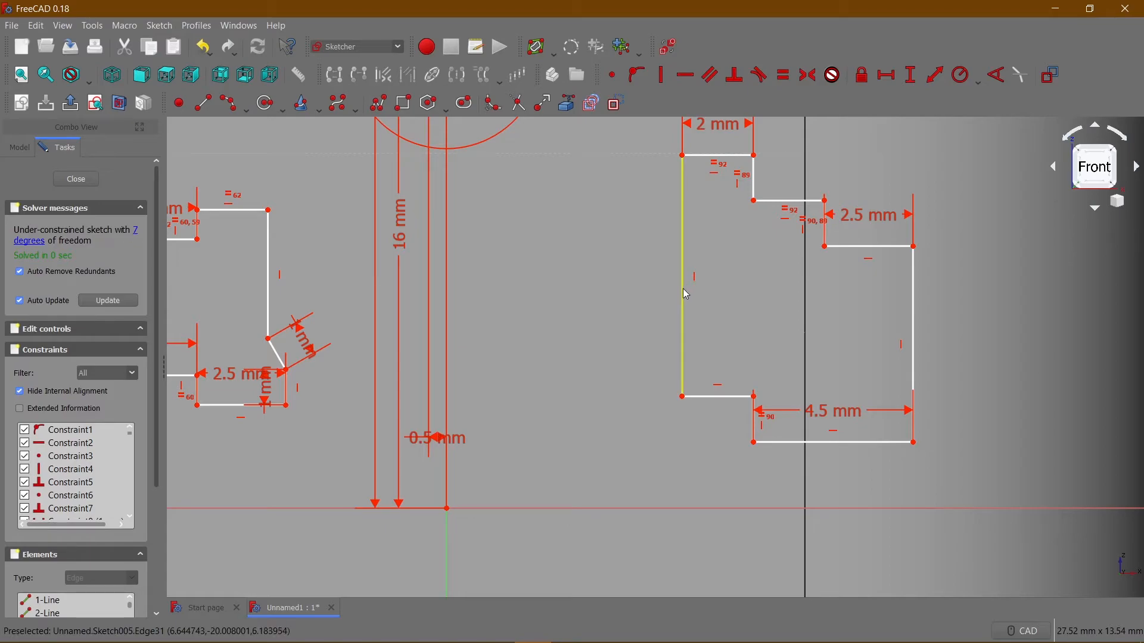
Replace the new outline's long left vertical edge with a three-segment polyline containing a short slanted edge near the lower-left corner.
click(686, 294)
key(Delete)
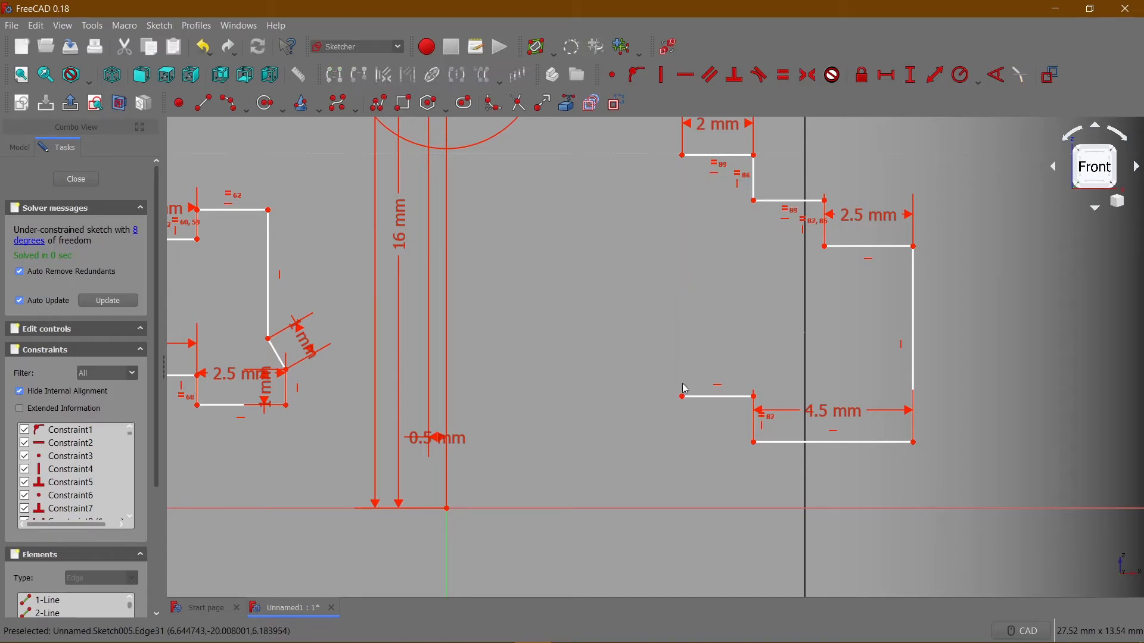
click(373, 106)
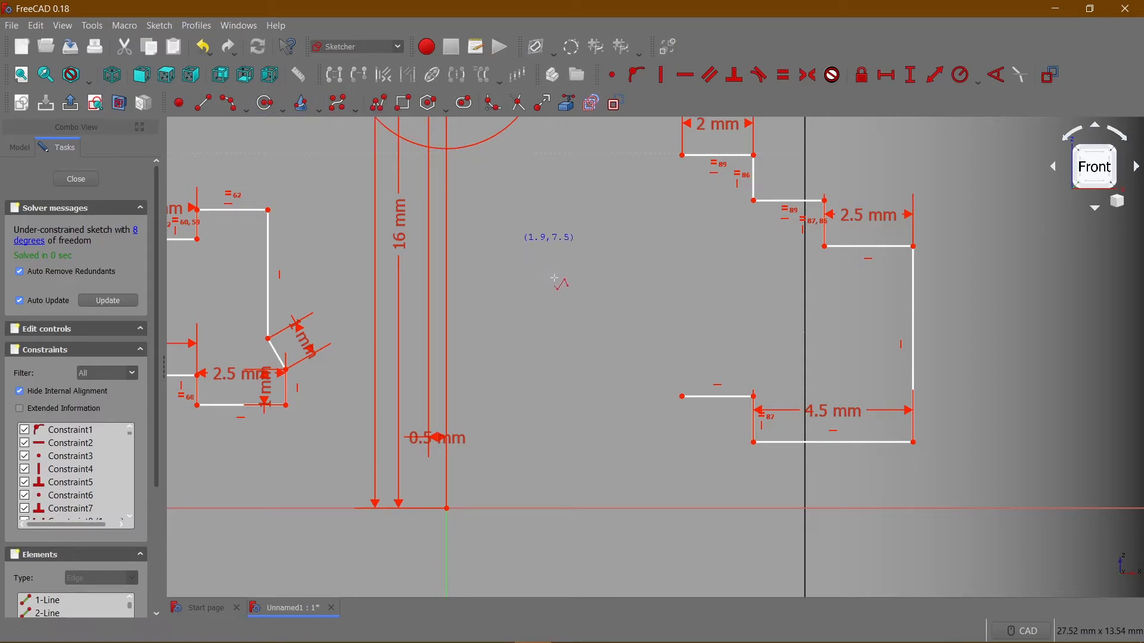
click(683, 397)
click(679, 357)
double_click(710, 332)
double_click(683, 156)
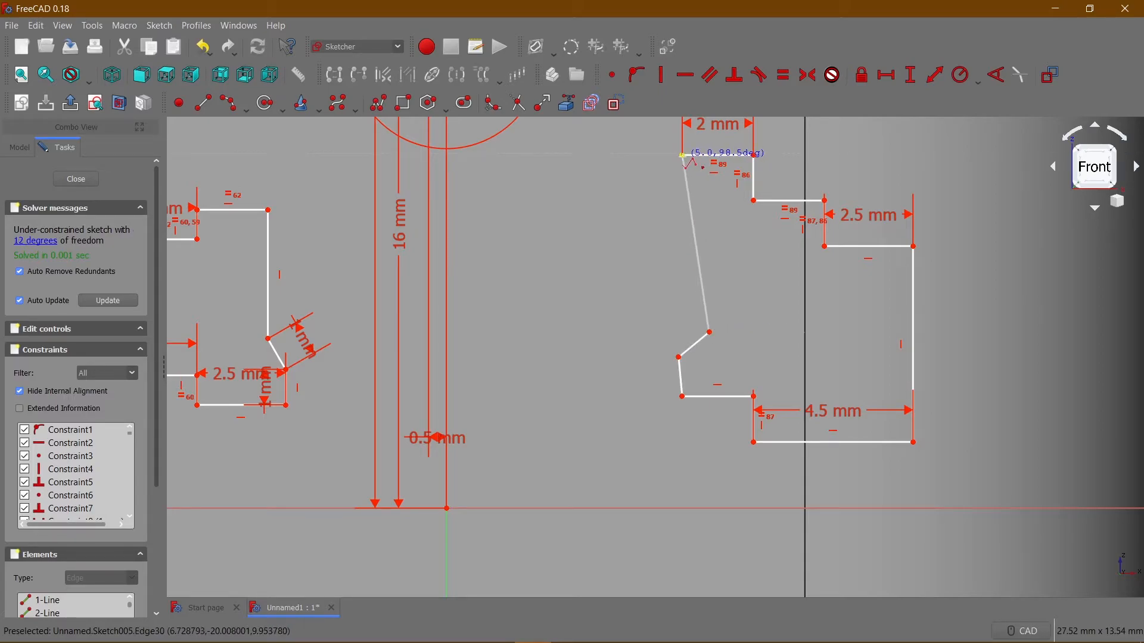
Make the new outline's long left edge and the short edge at its lower-left corner vertical.
key(Escape)
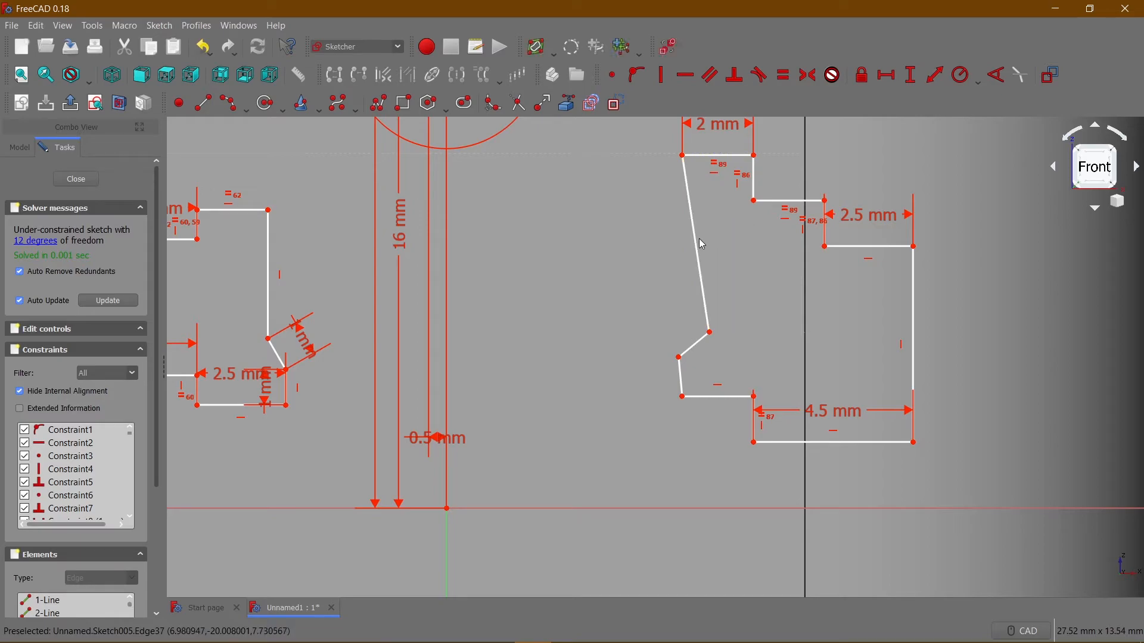
click(700, 240)
click(663, 75)
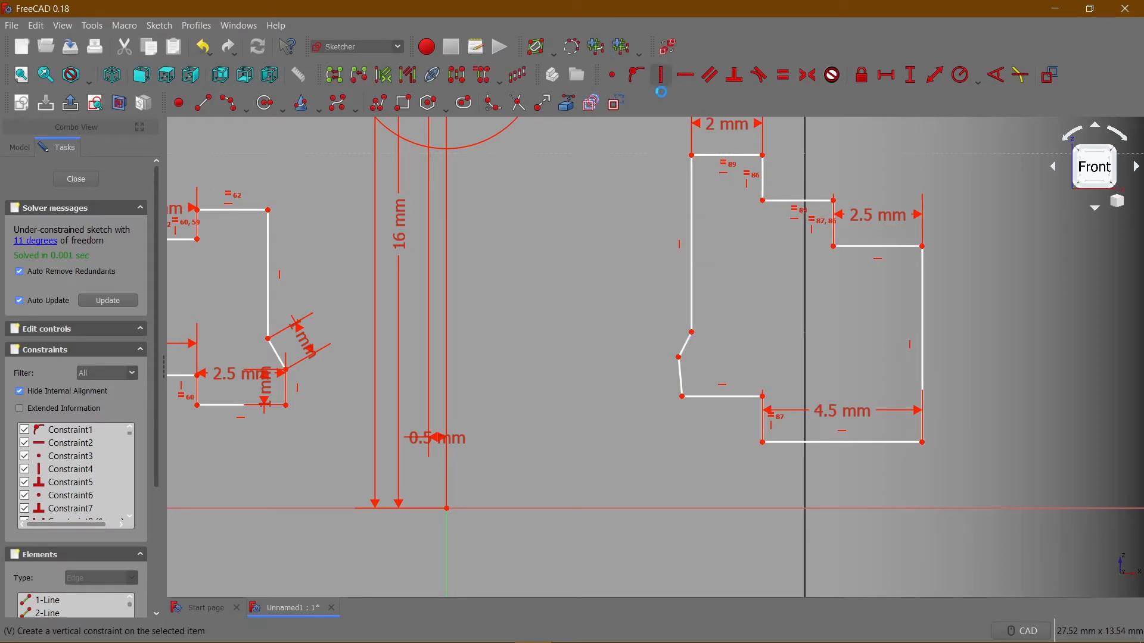
click(681, 386)
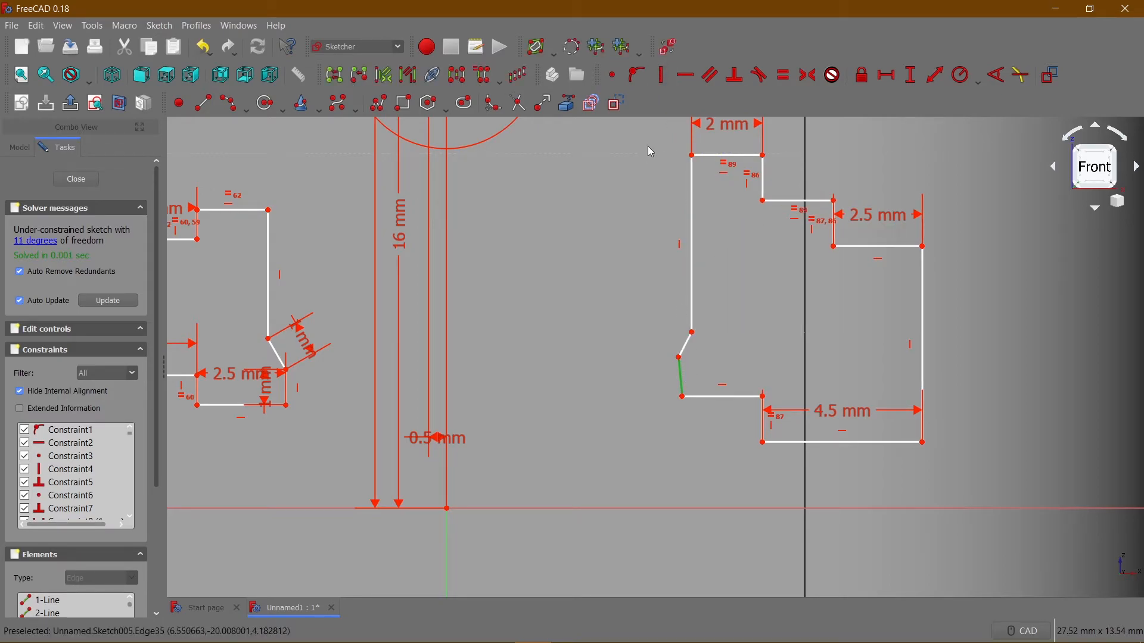
click(663, 75)
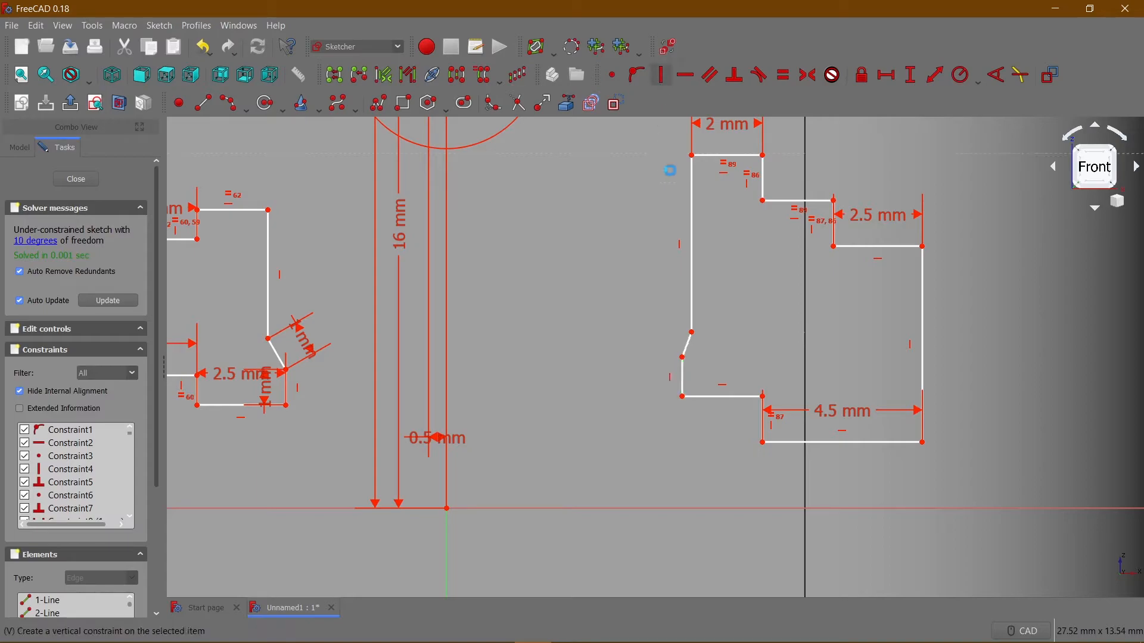
Constrain the lower-left horizontal edge of the new outline to a length of 2.5 mm.
click(723, 396)
click(887, 76)
text(2.5)
key(Return)
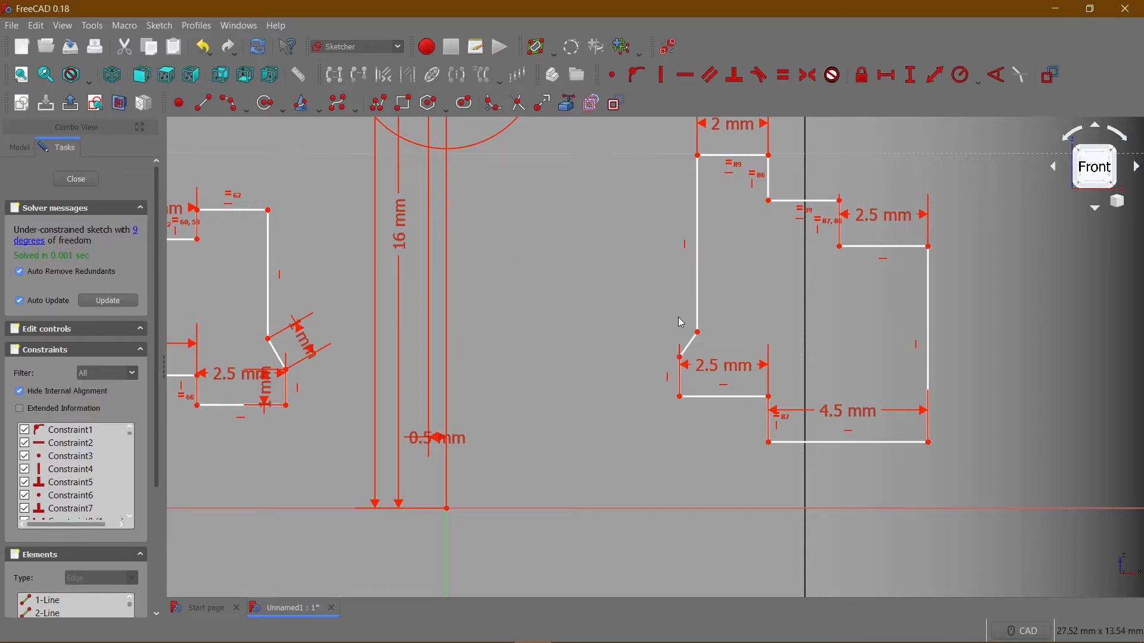
Constrain the new outline's slanted edge to 1 mm and the short vertical edge below it to 1 mm.
click(692, 348)
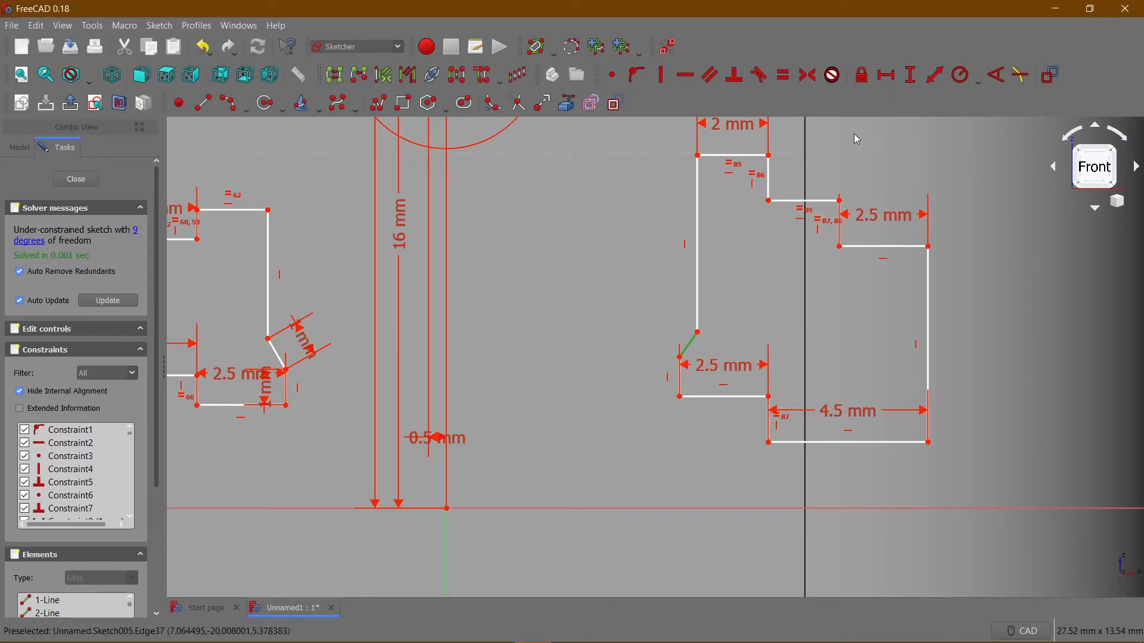
click(930, 79)
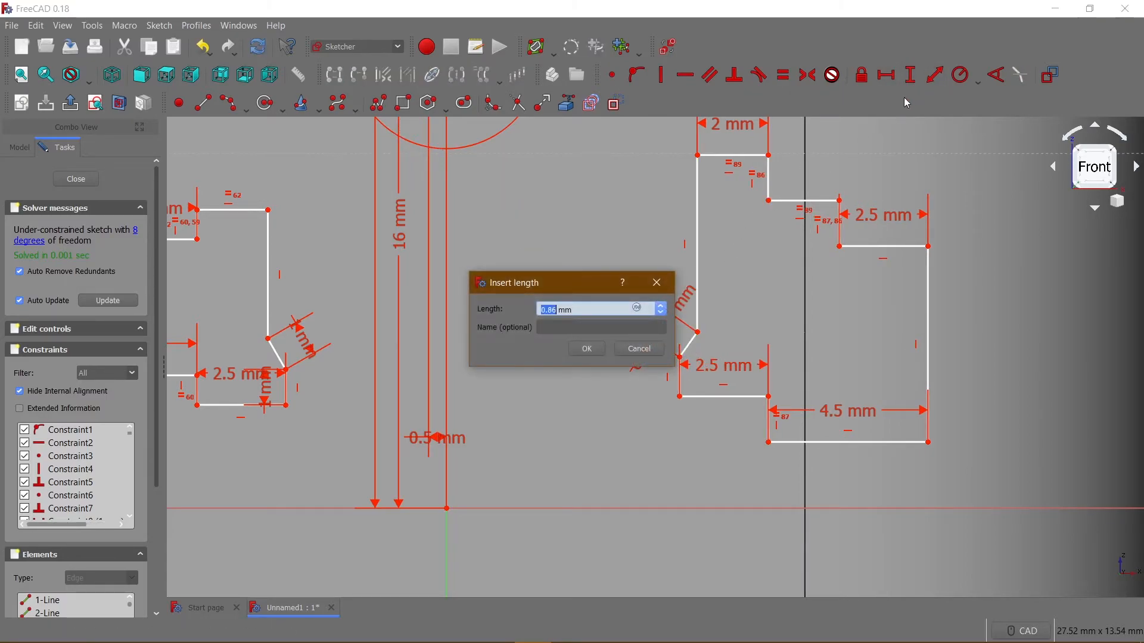
key(Return)
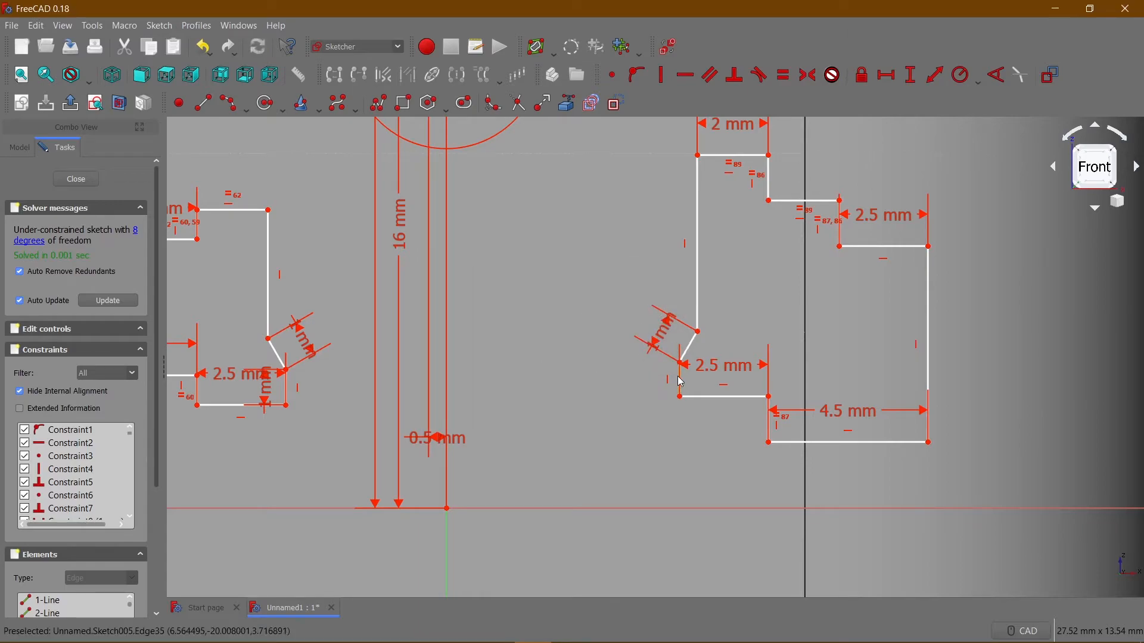
click(912, 87)
text(1)
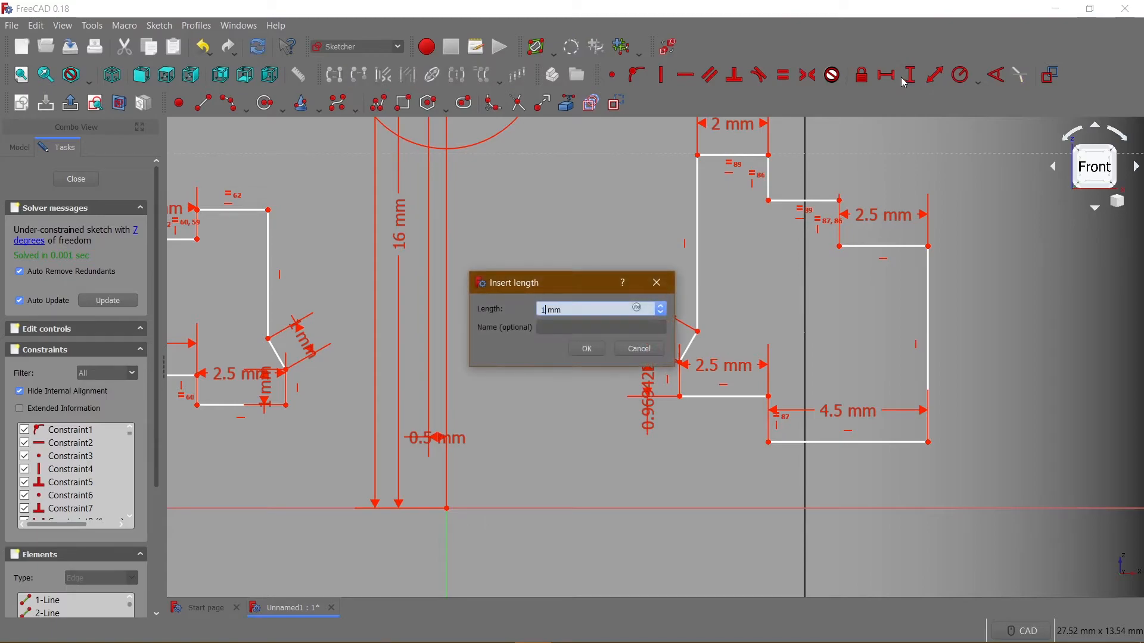
key(Return)
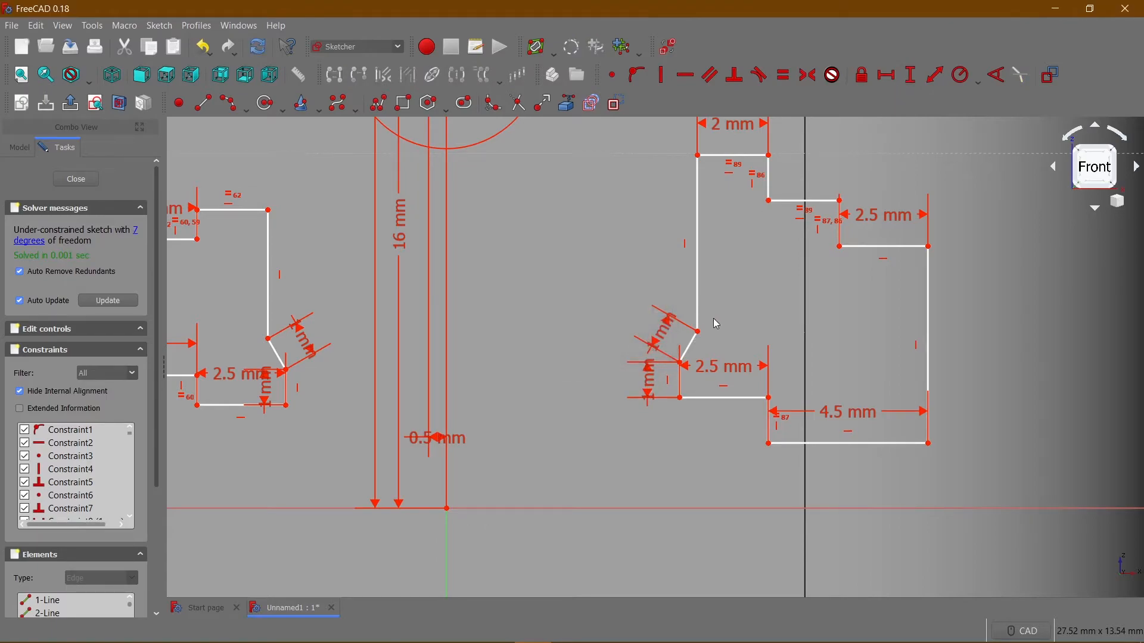
Try to constrain the new outline's long right vertical edge to 3 mm.
click(928, 303)
click(916, 70)
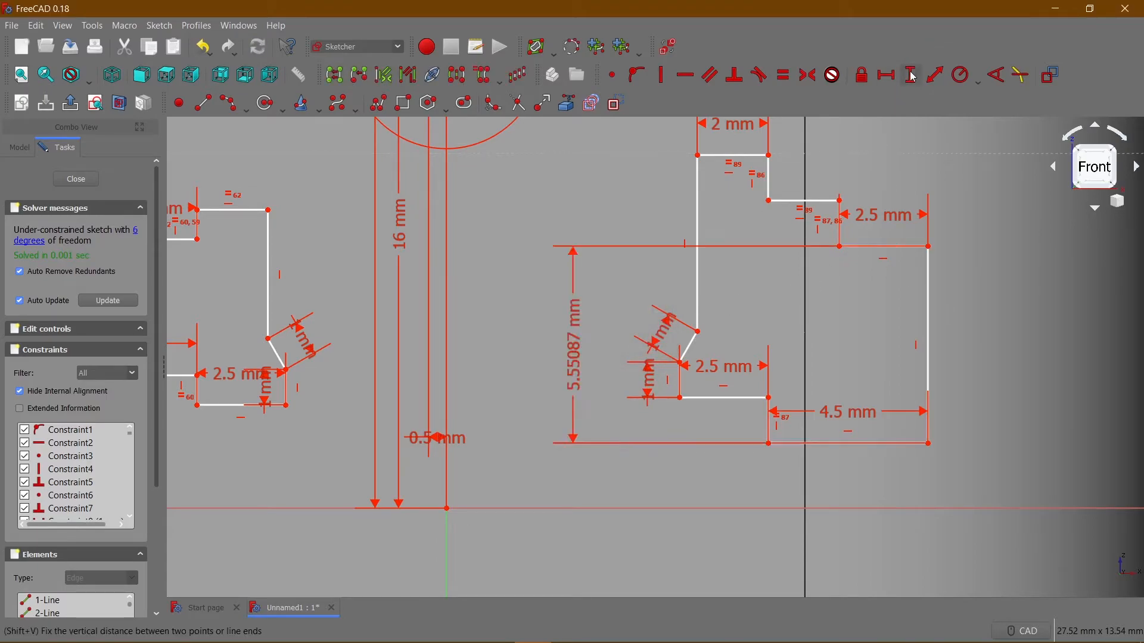
text(3)
key(Return)
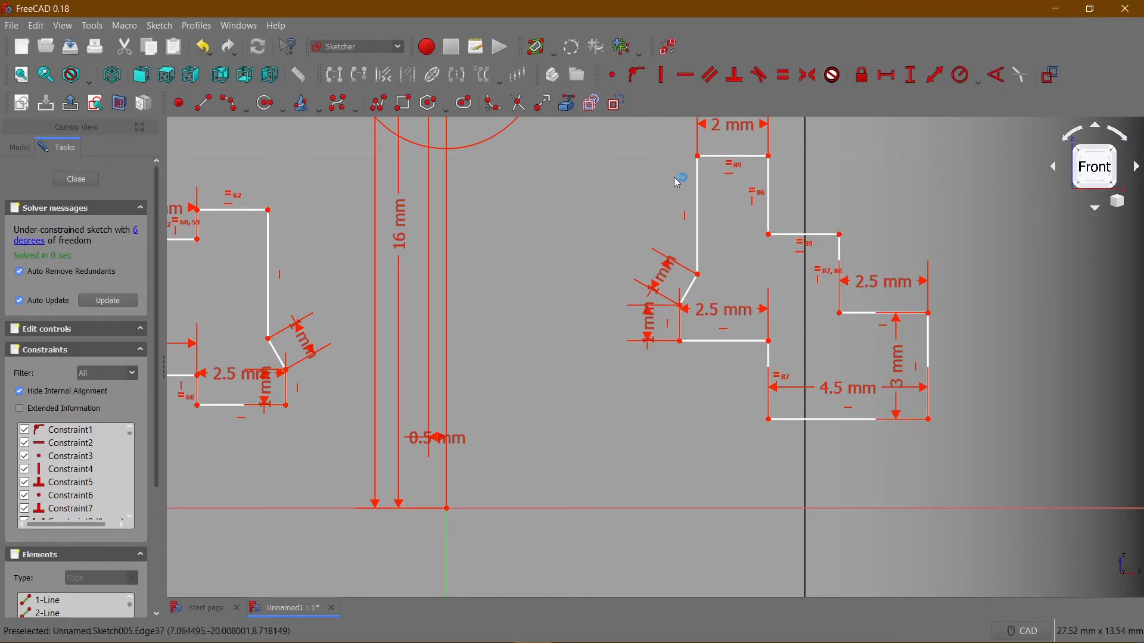
key(ctrl+z)
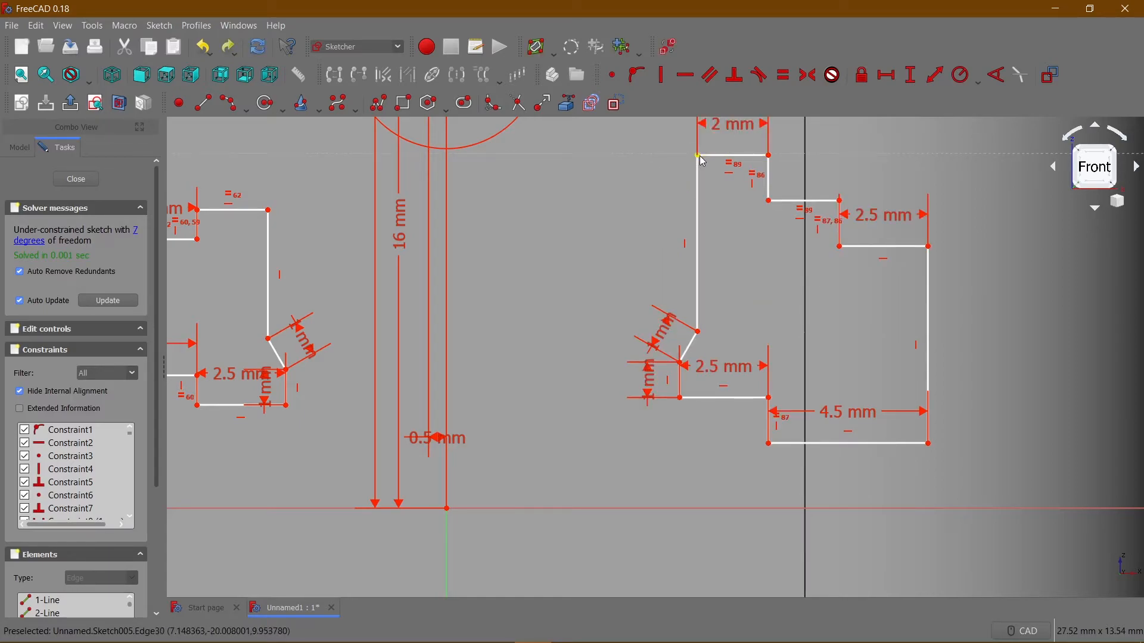
Lower the new outline's topmost edge and constrain the vertical edge of its upper step to 0.5 mm.
drag(702, 170, 698, 203)
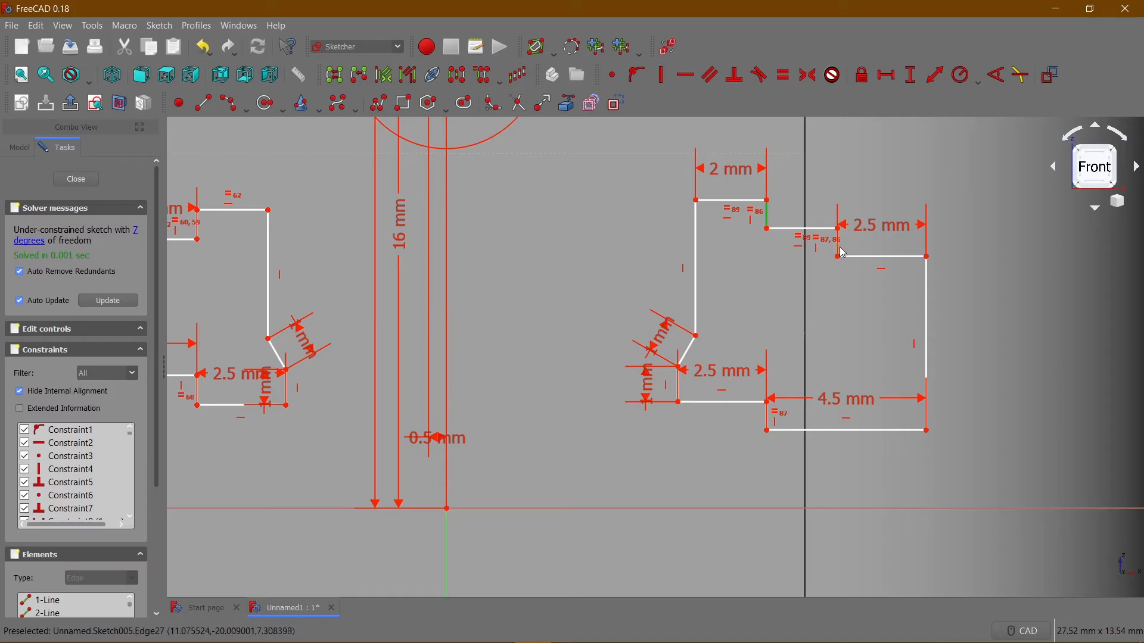
click(906, 79)
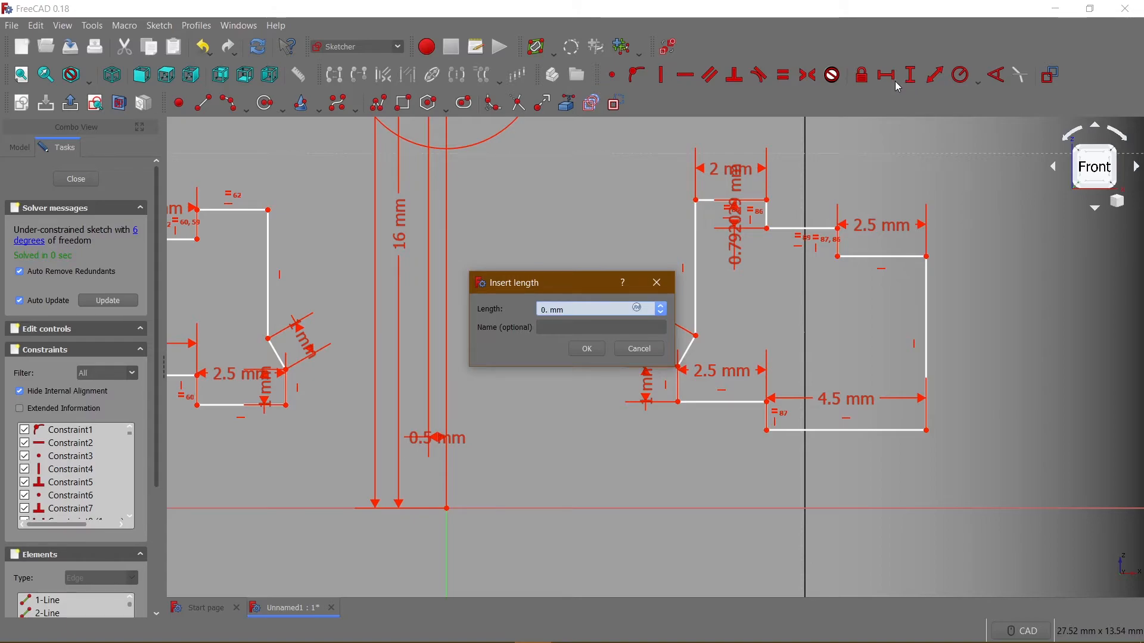
key(Return)
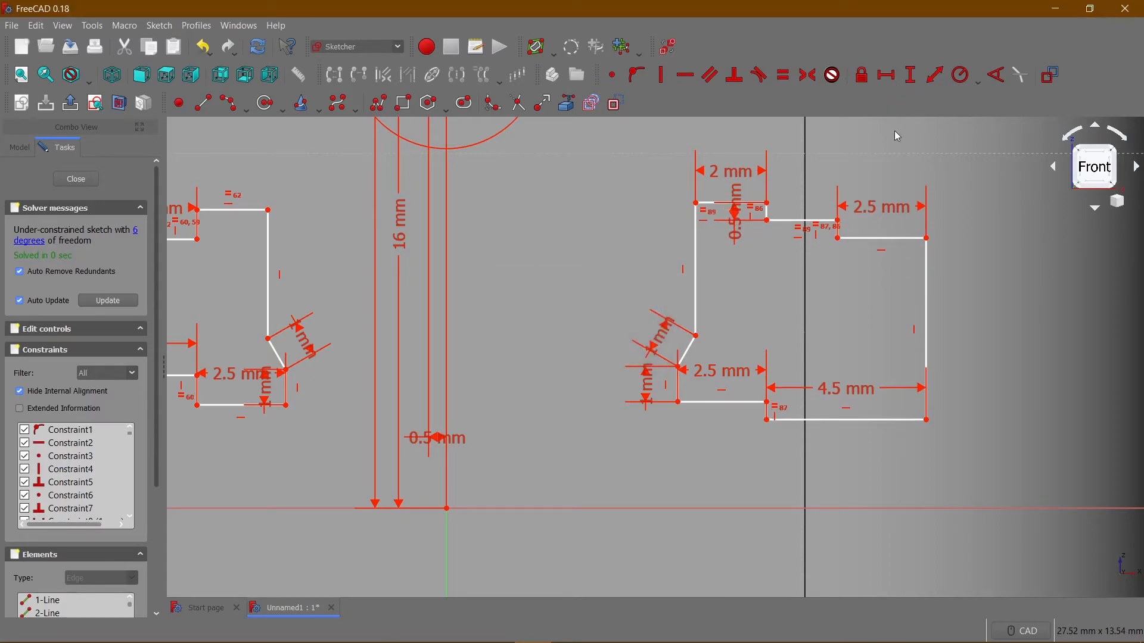
Constrain the new outline's long right vertical edge to a length of 3 mm.
click(927, 273)
click(911, 77)
text(3)
key(Return)
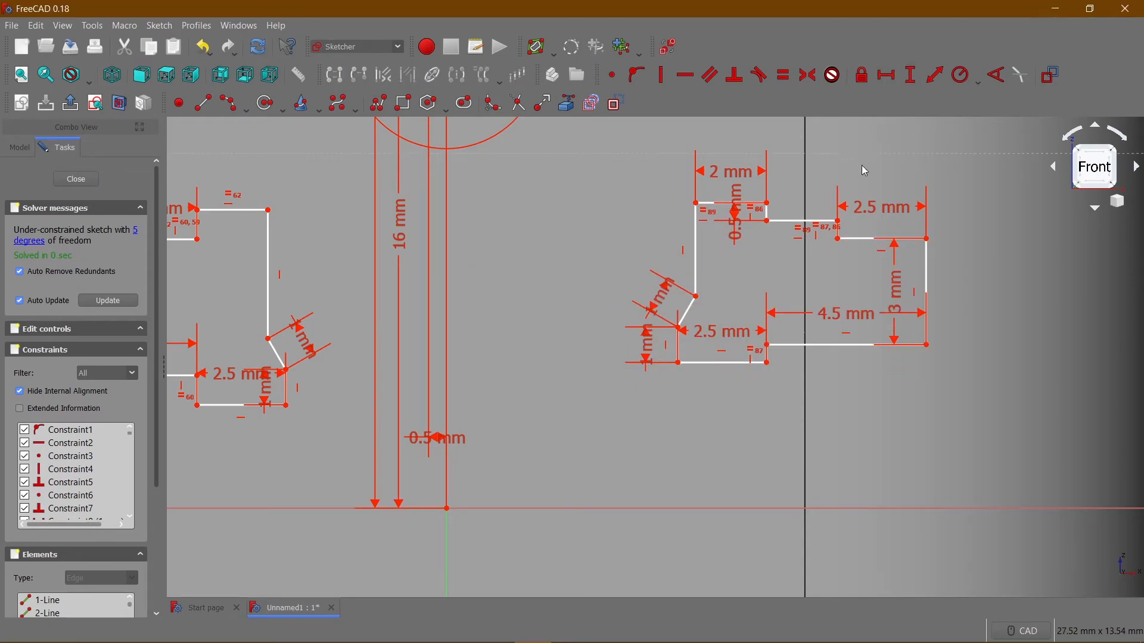
Hide the sketch constraints, shift the right outline toward the vertical axis and stretch the left outline's top slightly upward.
scroll(570, 306, down, 2)
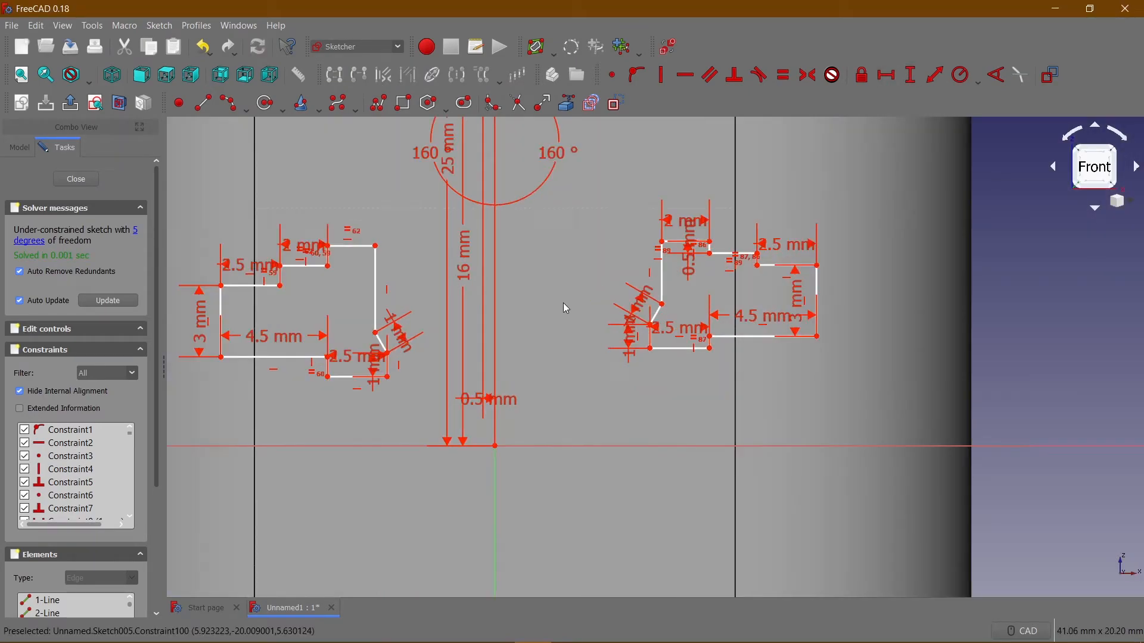
click(1049, 75)
mouse_move(576, 297)
middle_down()
mouse_move(638, 296)
mouse_move(574, 288)
middle_up()
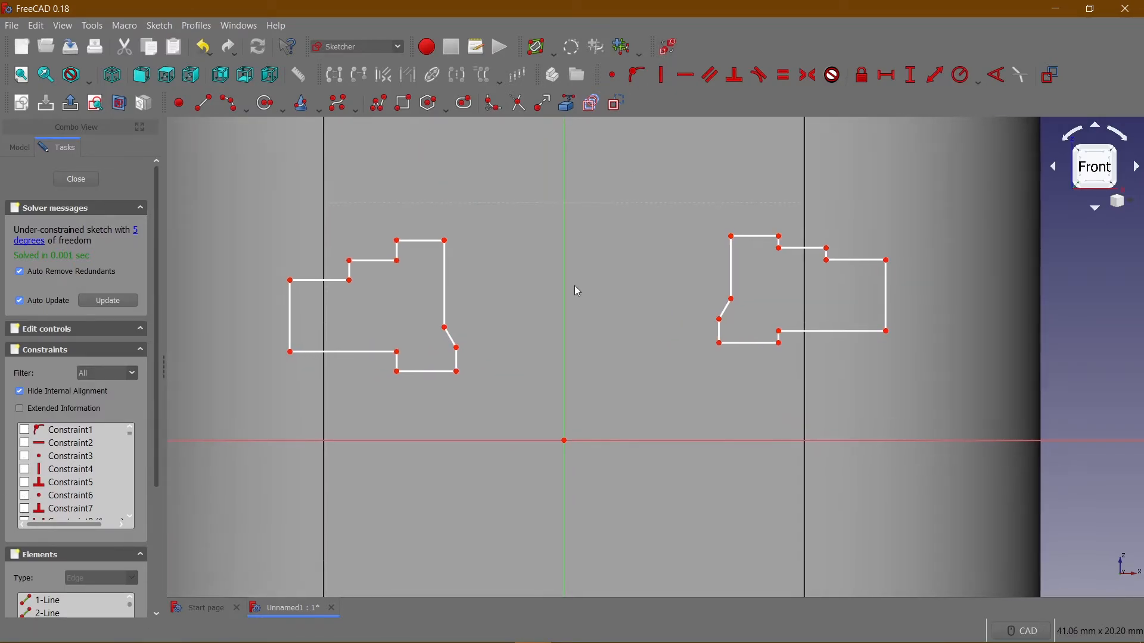
mouse_move(768, 240)
mouse_down()
mouse_move(763, 251)
mouse_move(666, 207)
mouse_move(720, 253)
mouse_move(729, 243)
mouse_up()
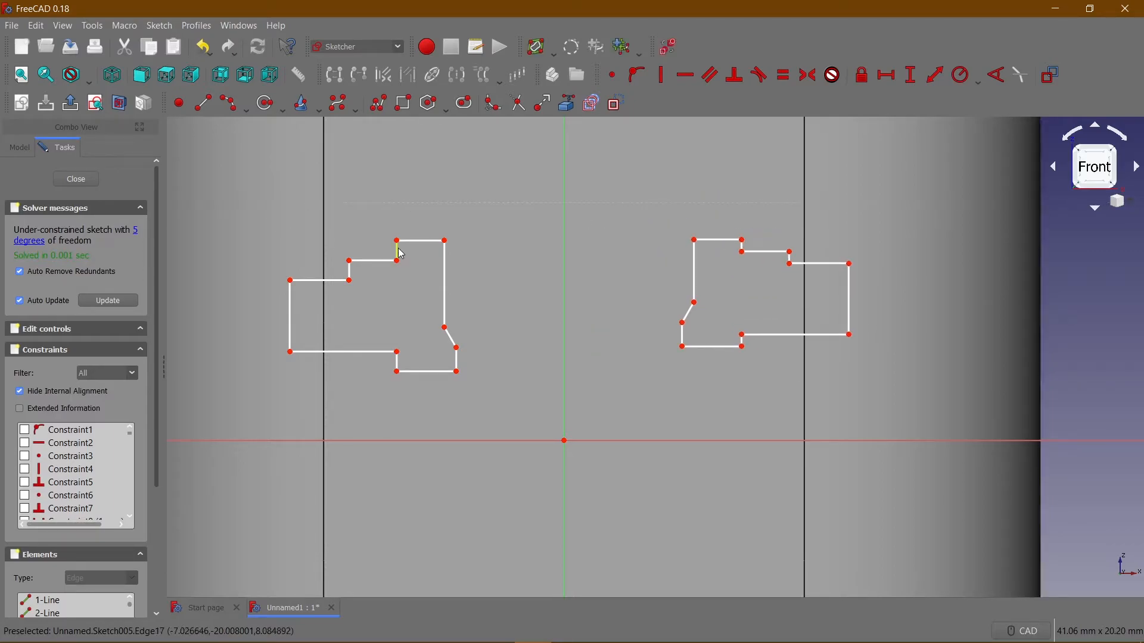
mouse_move(401, 254)
mouse_down()
mouse_move(414, 225)
mouse_move(409, 283)
mouse_move(416, 233)
mouse_up()
Constrain the short vertical edge at the bottom of the left outline to 0.5 mm.
click(392, 356)
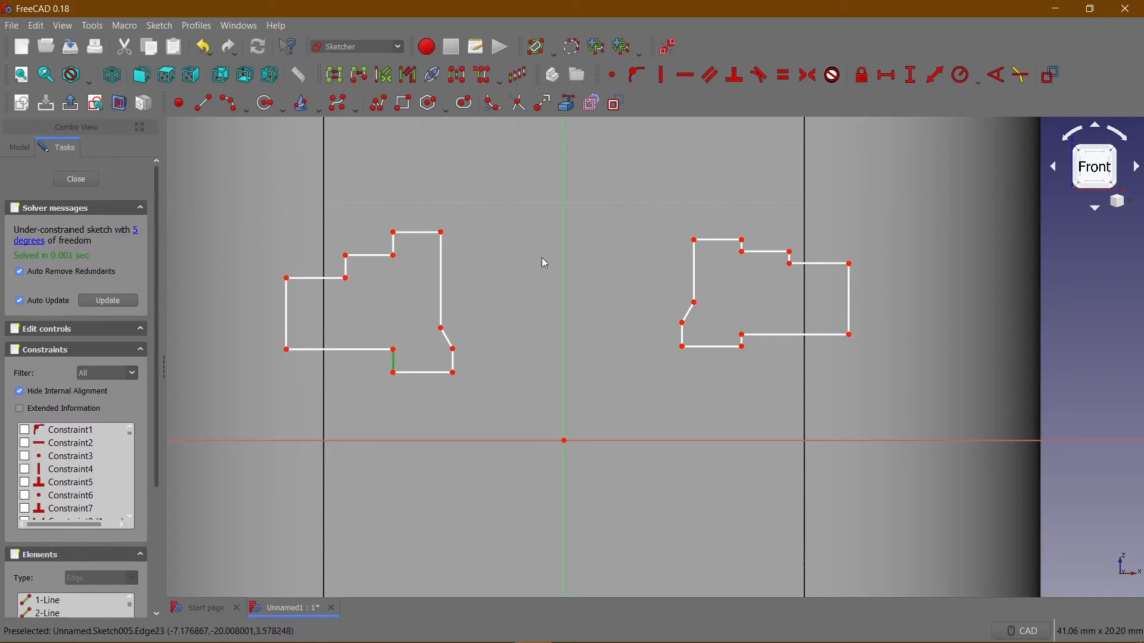
click(912, 76)
text(0.5)
key(Return)
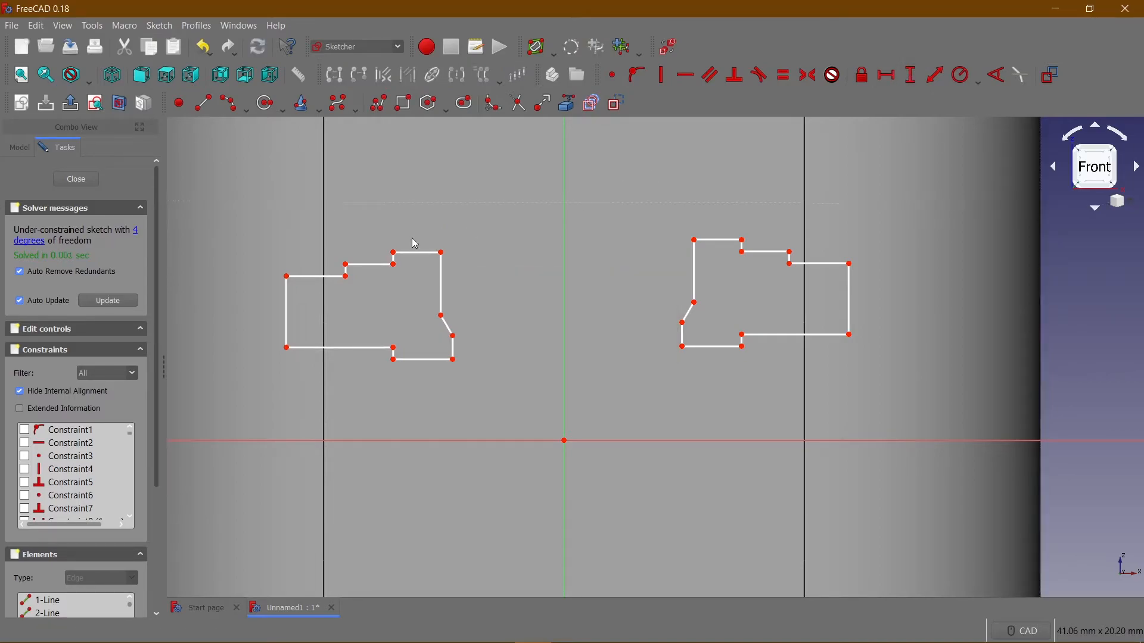
Move both stepped outlines closer to the vertical axis and show the sketch constraints again.
drag(417, 253, 438, 243)
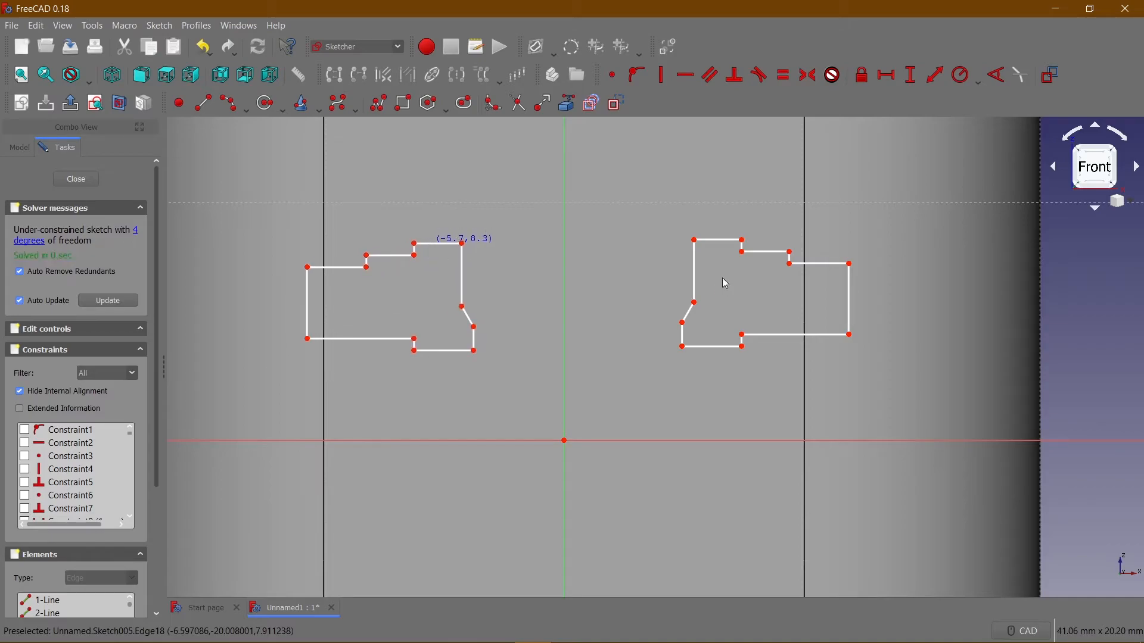
mouse_move(718, 244)
mouse_down()
mouse_move(709, 221)
mouse_move(701, 262)
mouse_move(702, 250)
mouse_up()
click(666, 47)
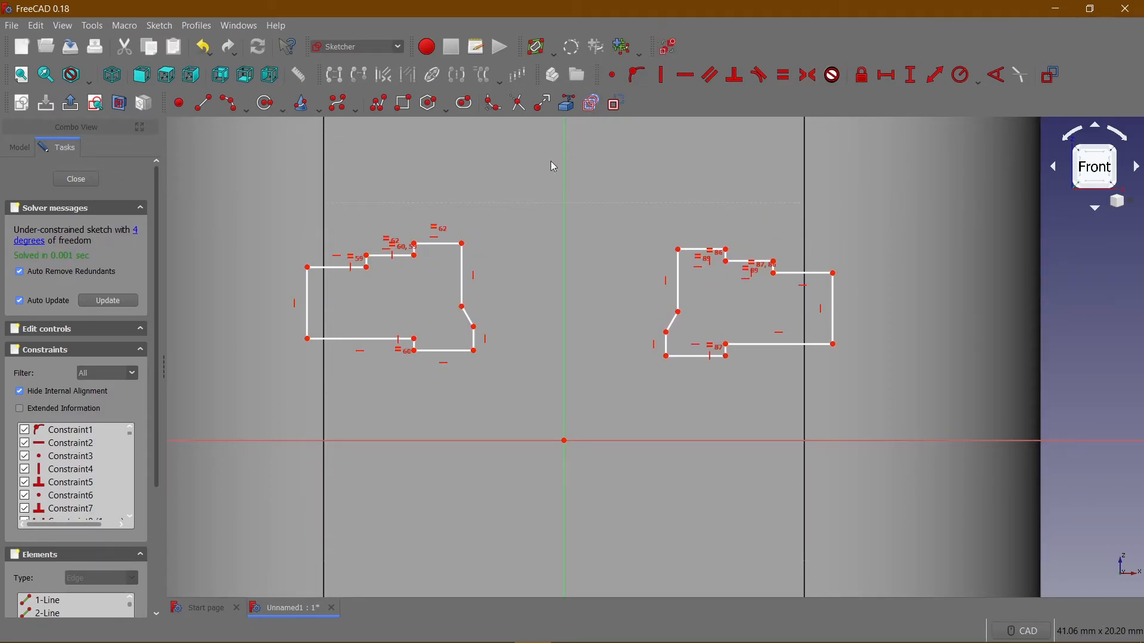
Set the vertical distance between the left outline's lower-right corner and the origin to 3.5 mm.
click(476, 353)
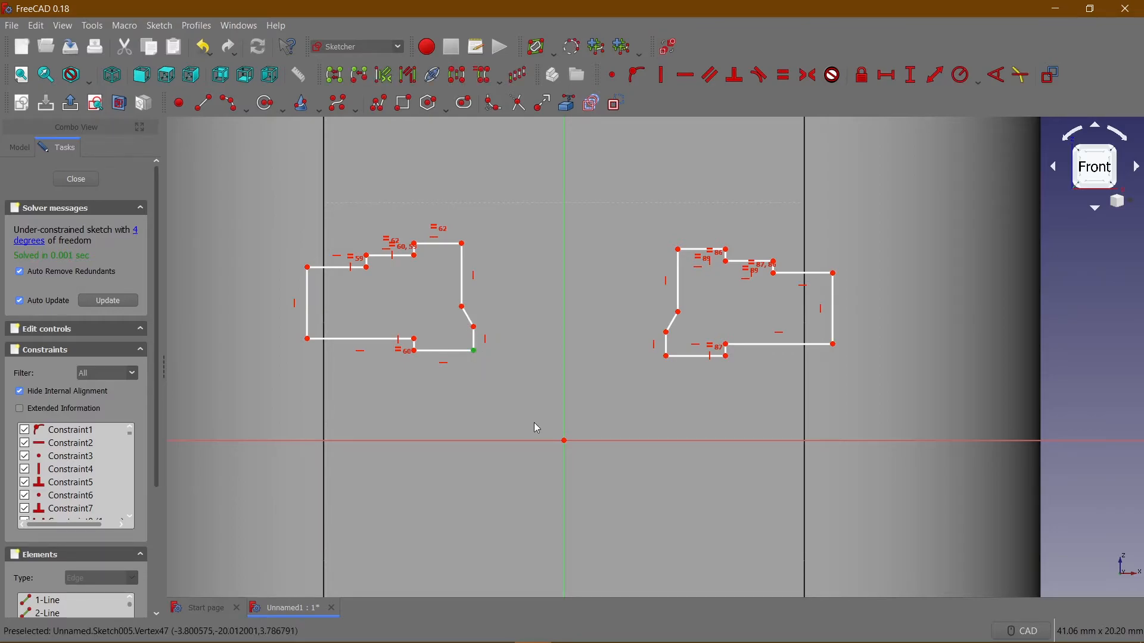
click(564, 441)
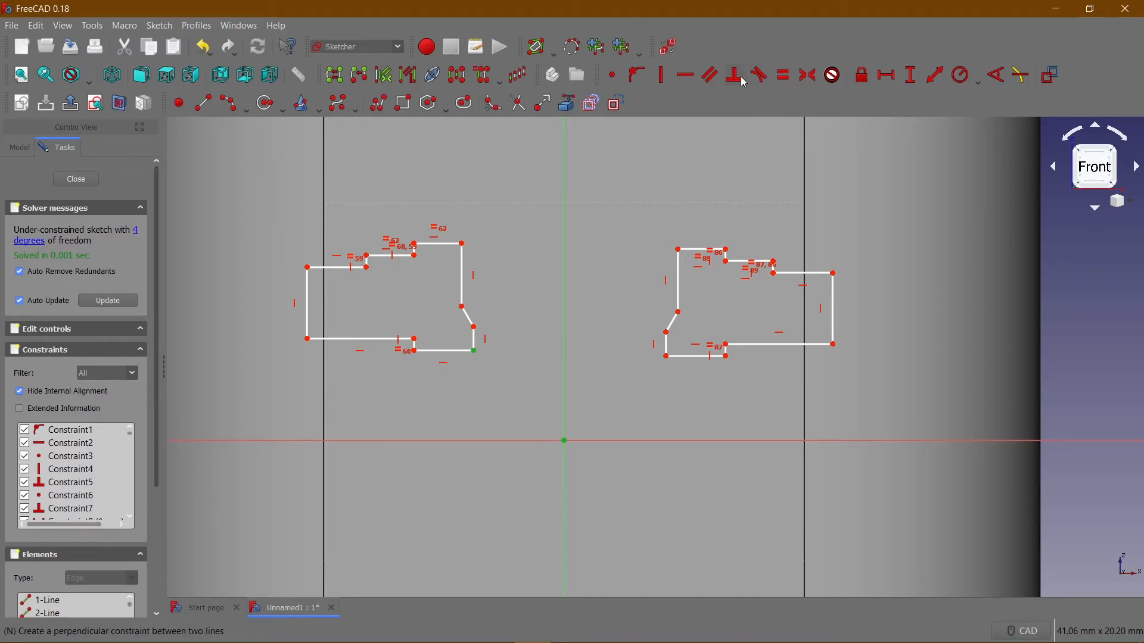
click(890, 76)
text(3,)
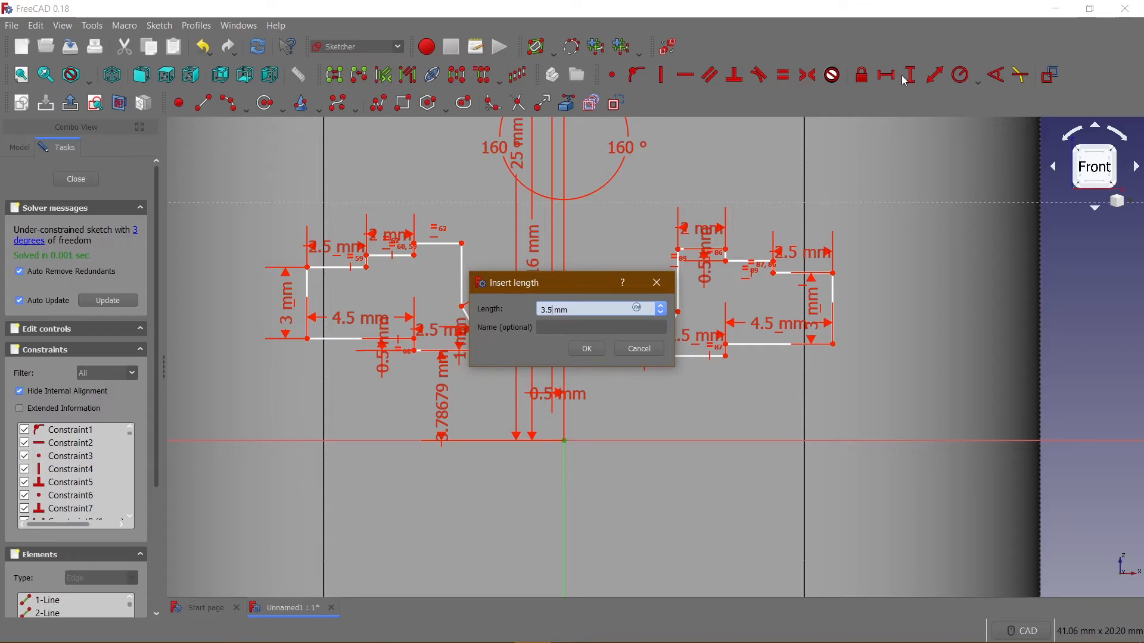
text(5)
key(Return)
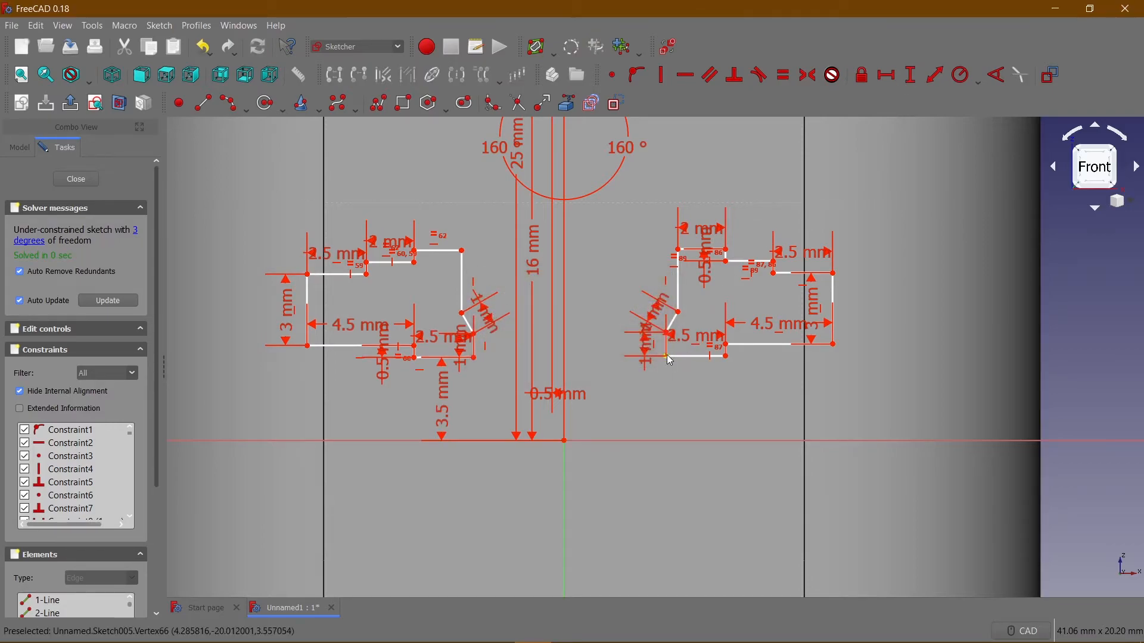
Set the vertical distance between the right outline's lower-left corner and the origin to 3.5 mm.
click(582, 420)
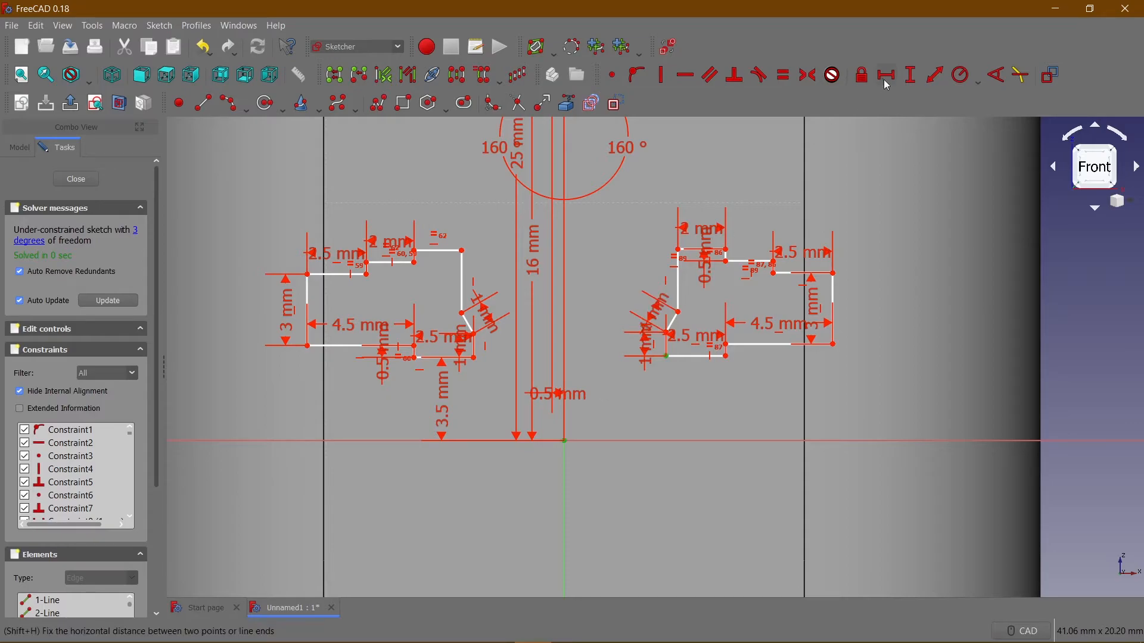
click(909, 75)
text(3,)
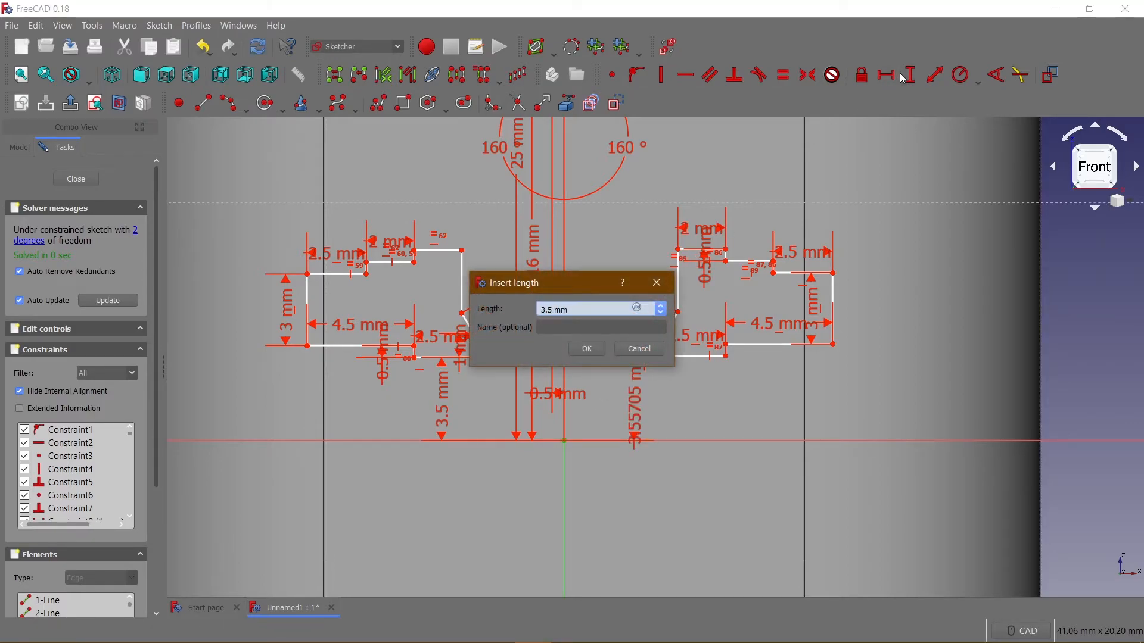
key(Return)
scroll(504, 363, up, 2)
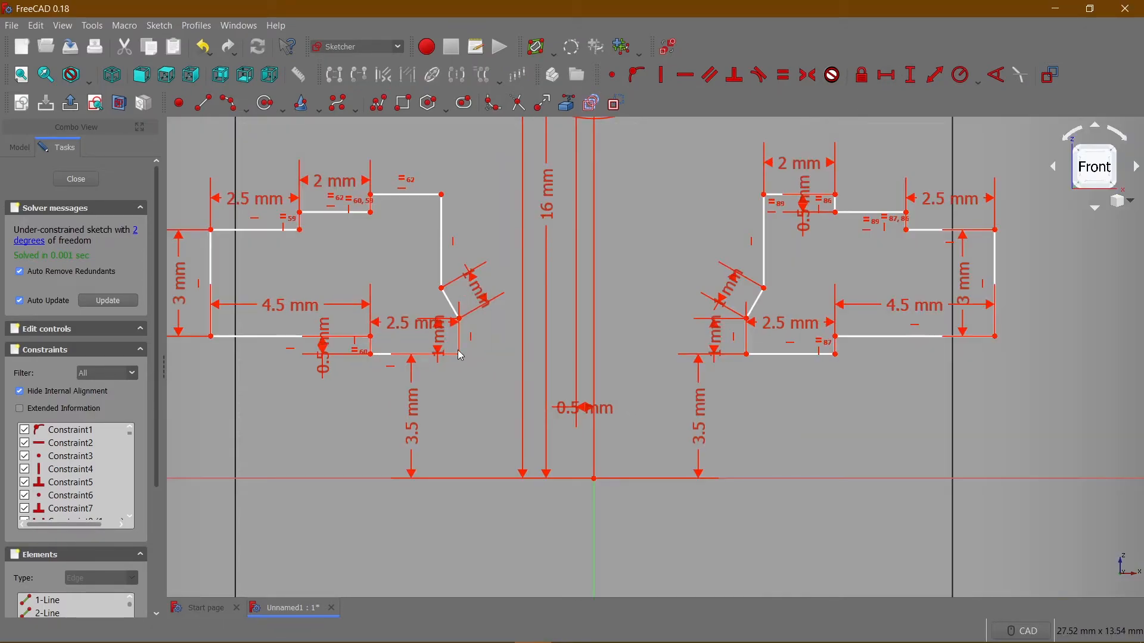
click(455, 355)
click(460, 355)
click(594, 479)
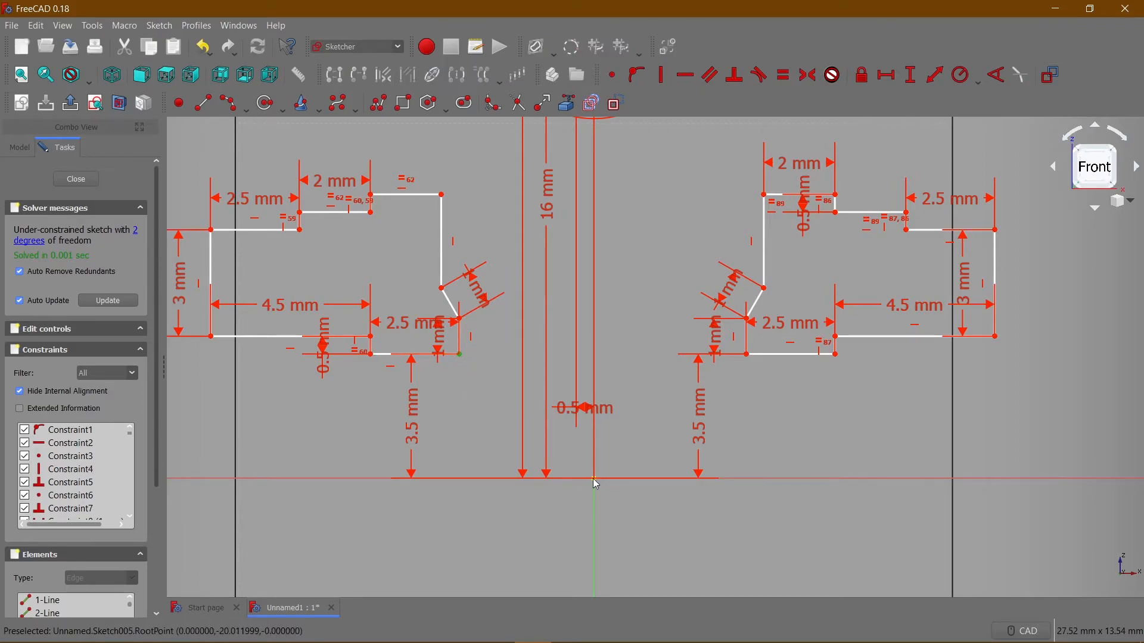
click(889, 76)
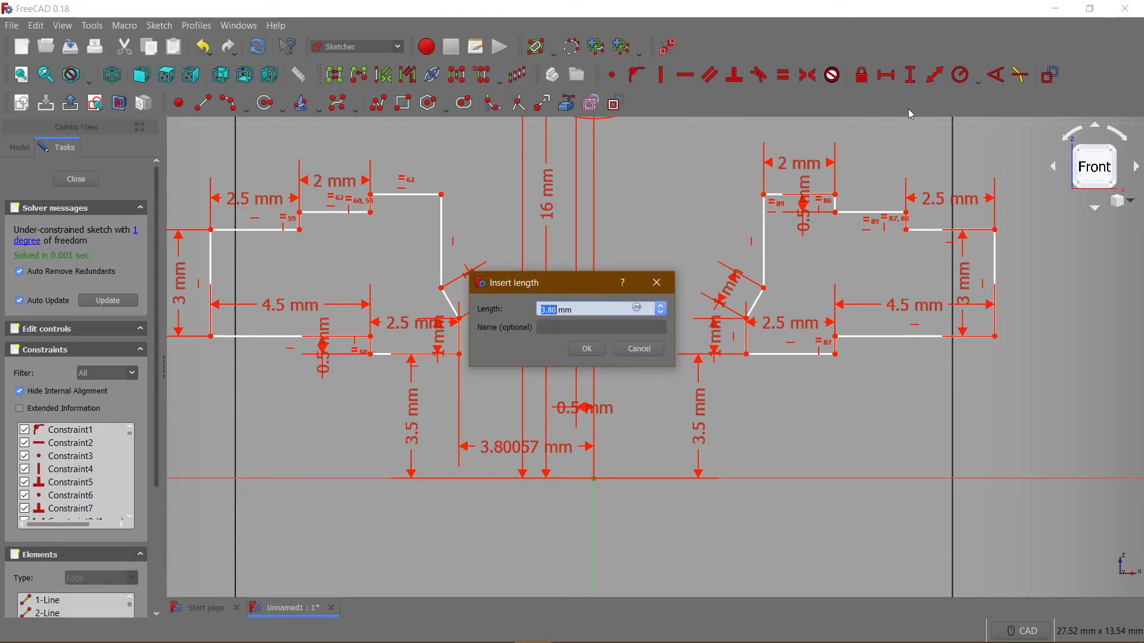
click(659, 291)
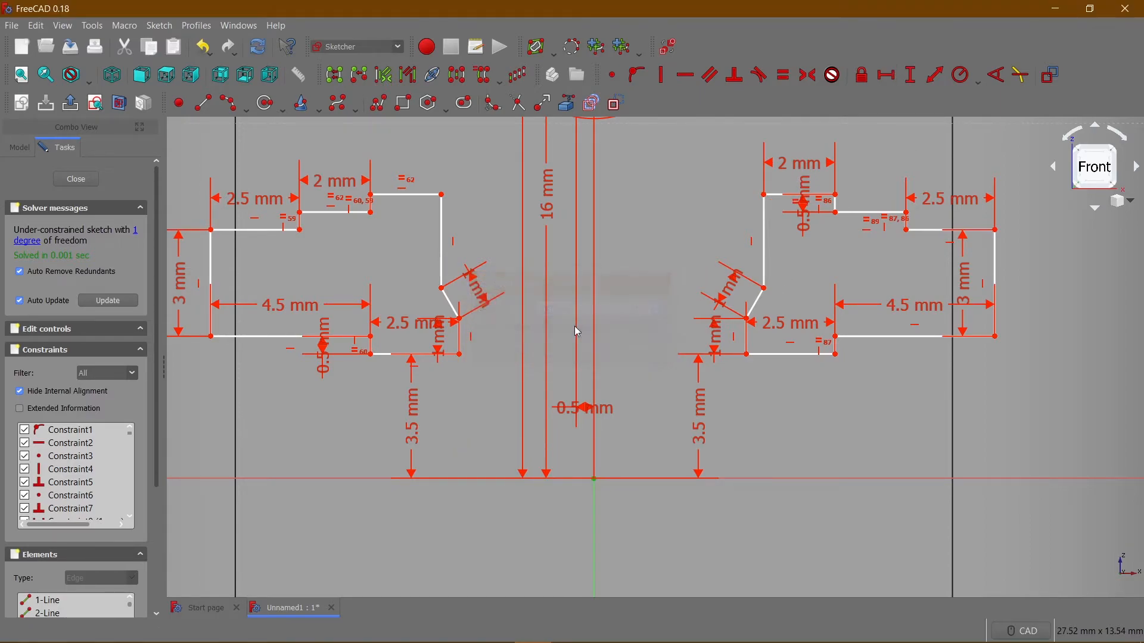
Set the horizontal distance between the left outline's lower-left corner and the origin to 11 mm.
click(212, 337)
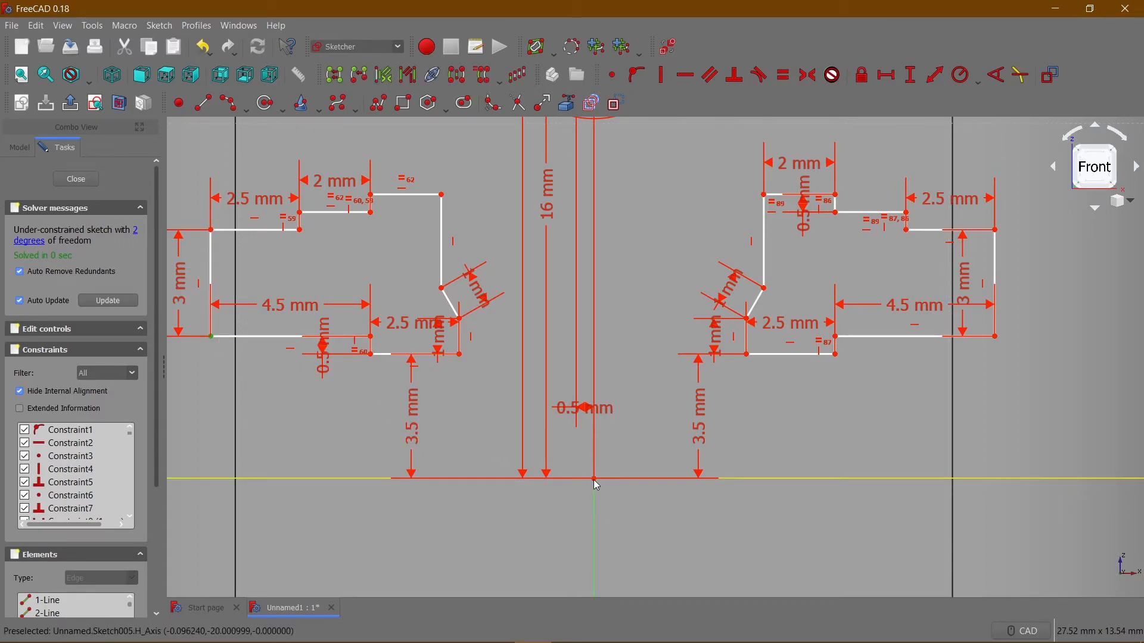
click(887, 75)
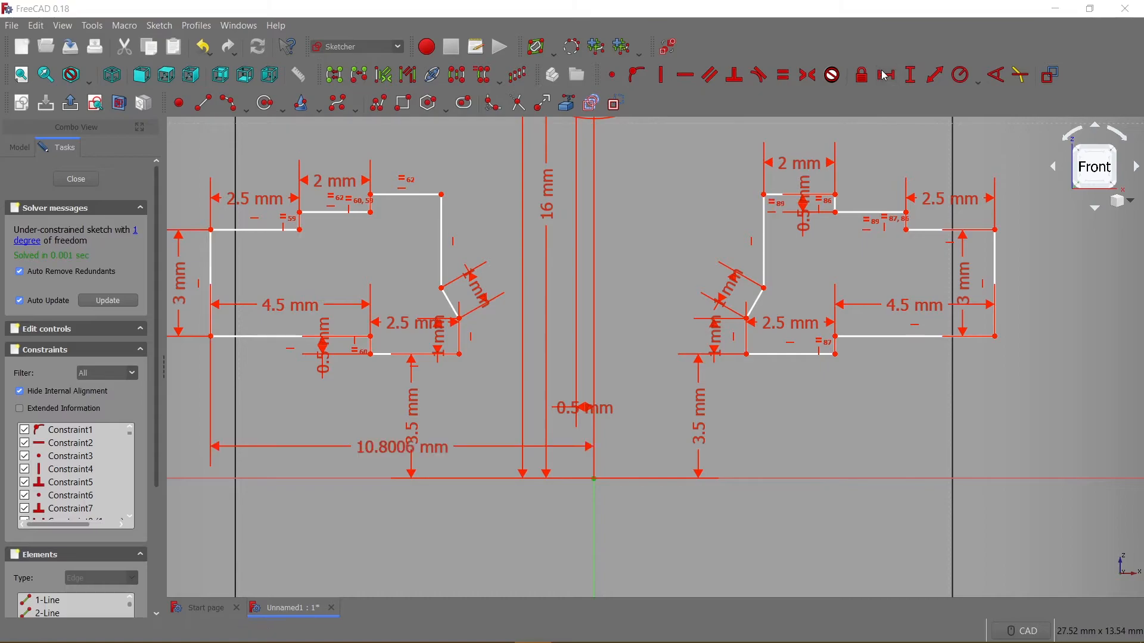
text(11)
key(Return)
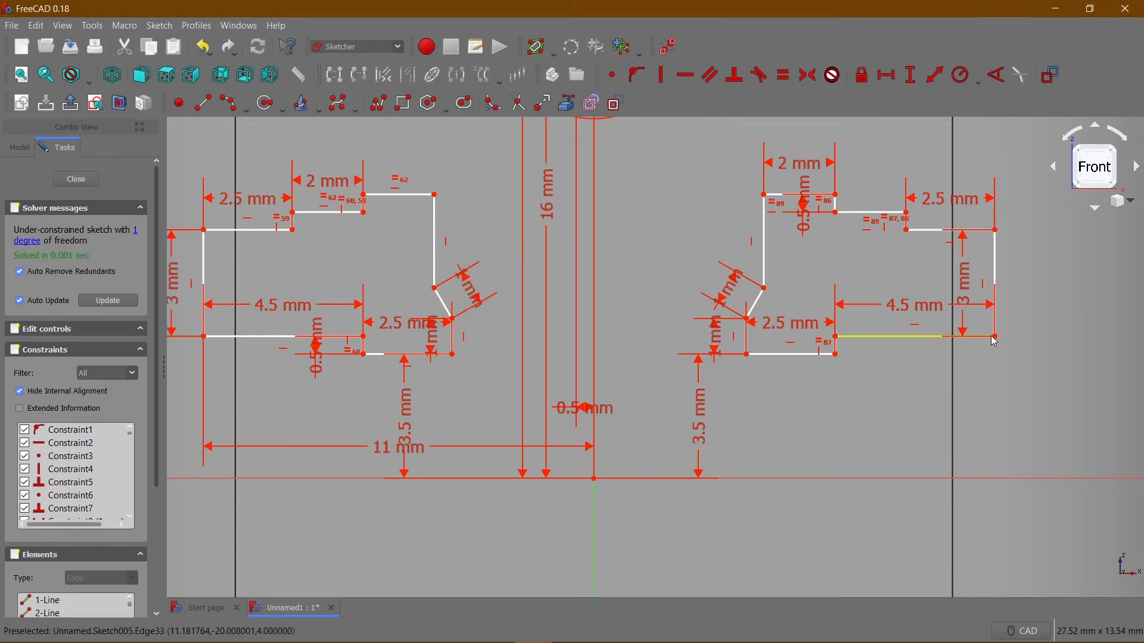
Set the horizontal distance between the right outline's lower-right corner and the origin to 11 mm and close the sketch.
click(996, 337)
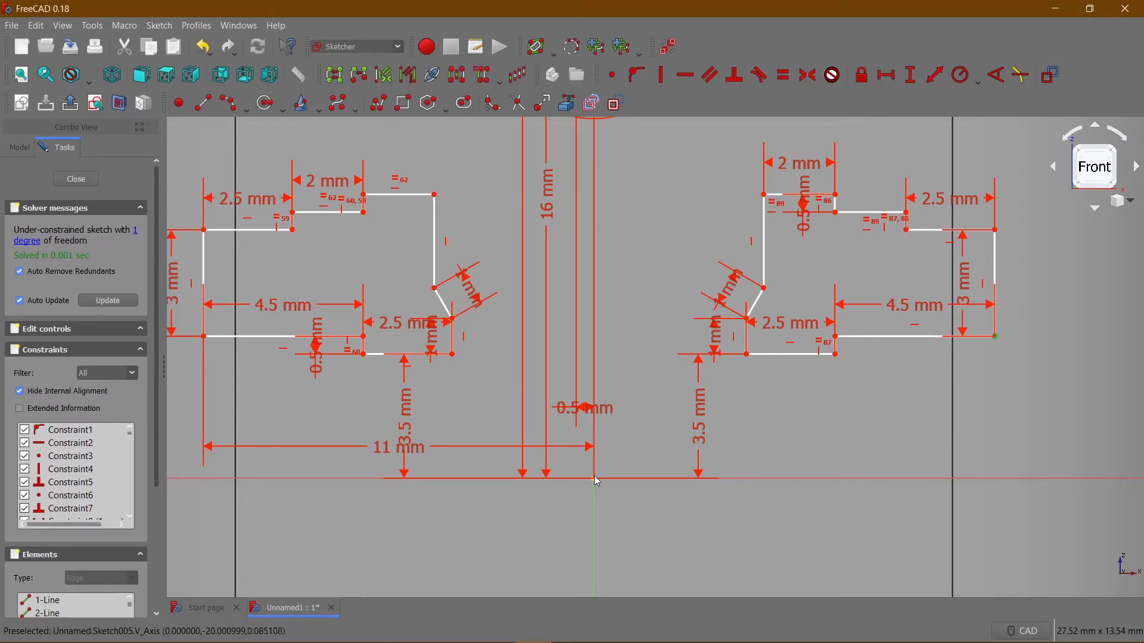
click(887, 74)
text(11)
key(Return)
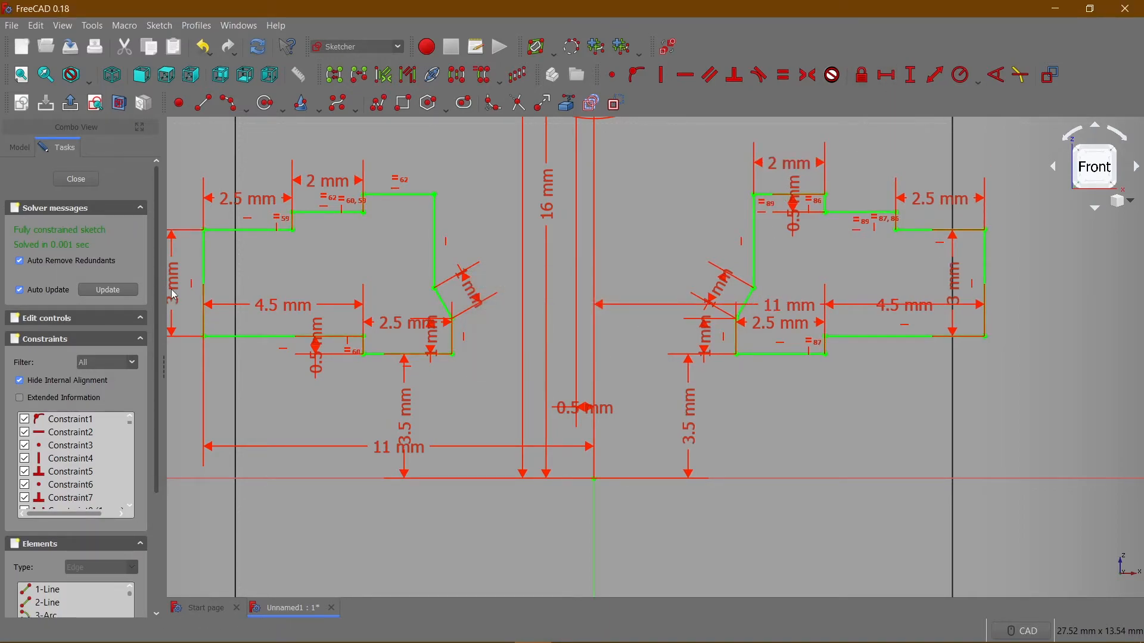
scroll(308, 266, up, 2)
scroll(366, 252, down, 5)
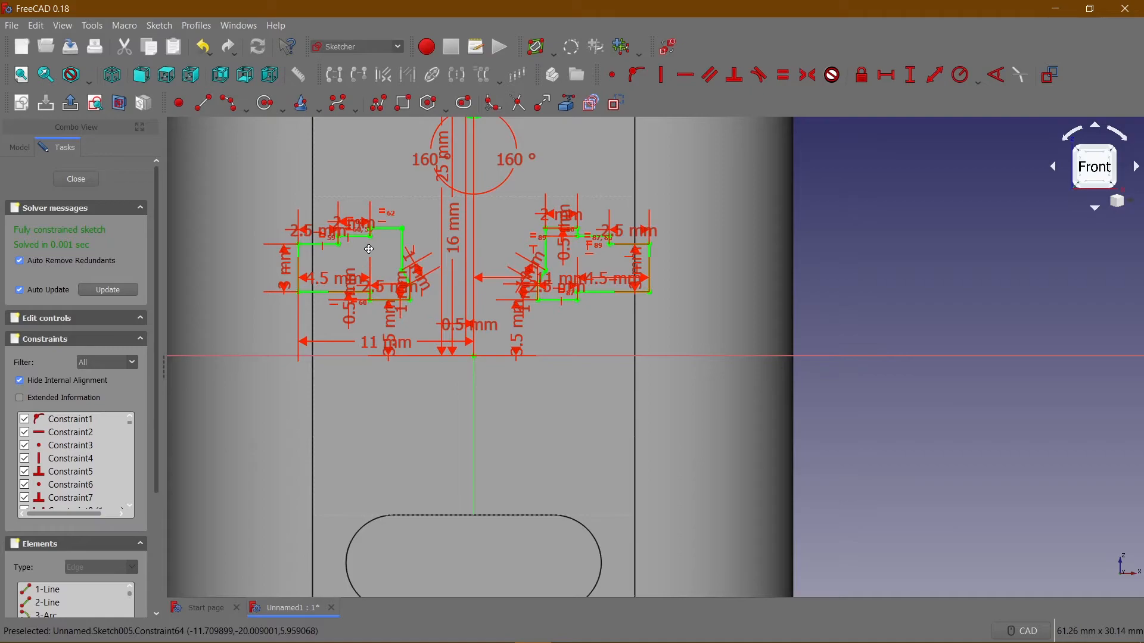
scroll(369, 249, down, 4)
click(78, 179)
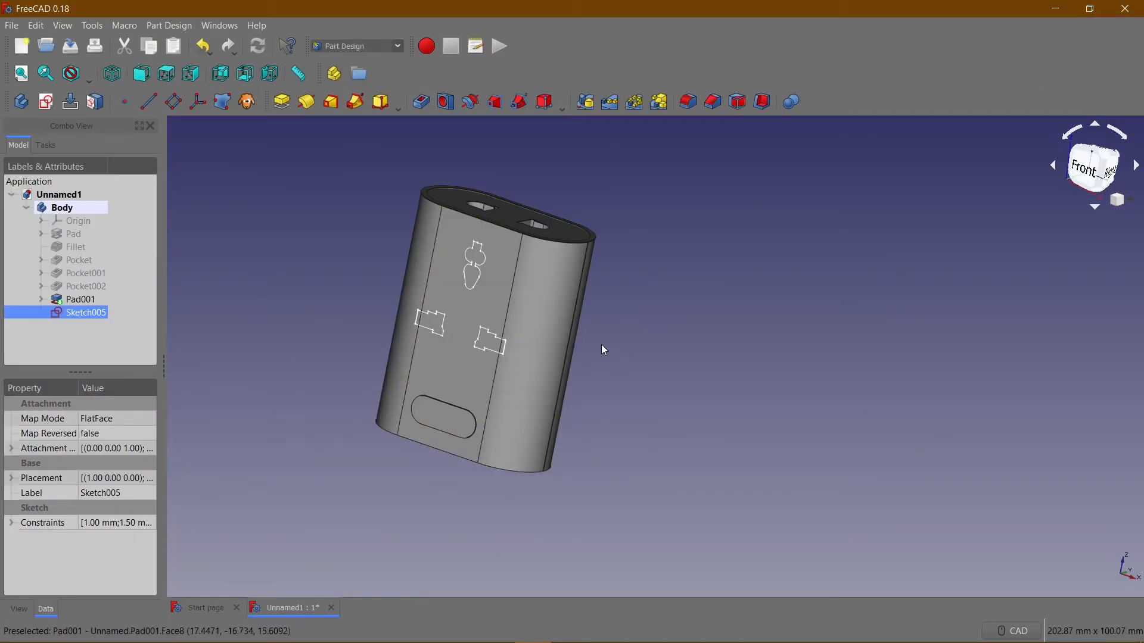
Cut the front-face sketch profiles into the block as a pocket 7 mm deep.
scroll(652, 313, up, 4)
scroll(652, 312, down, 4)
middle_drag(652, 313, 712, 324)
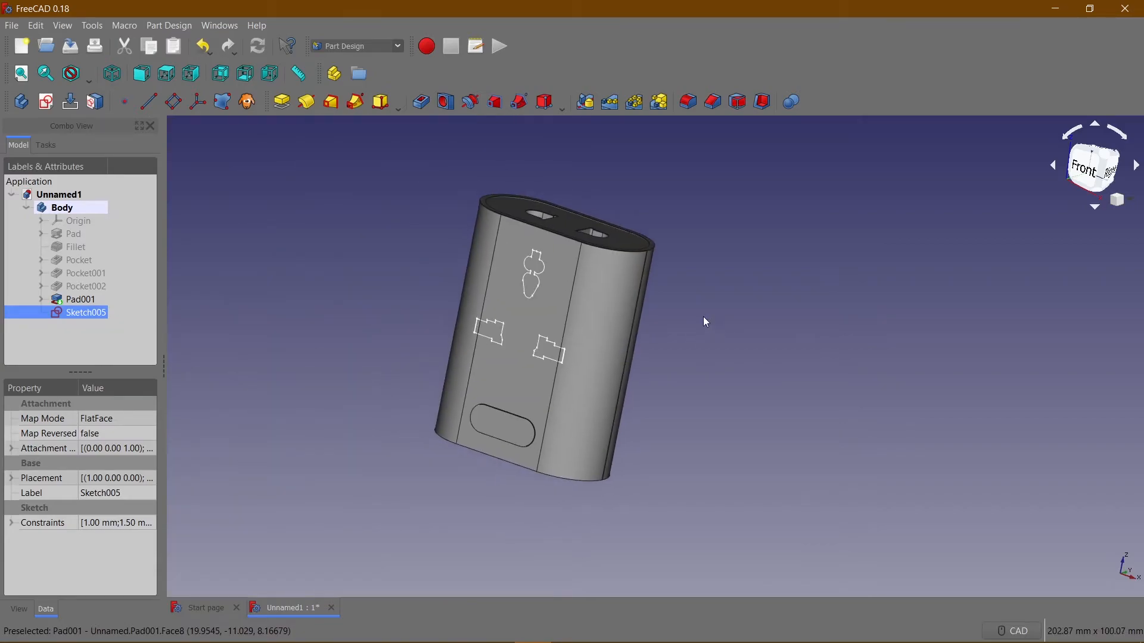
click(421, 101)
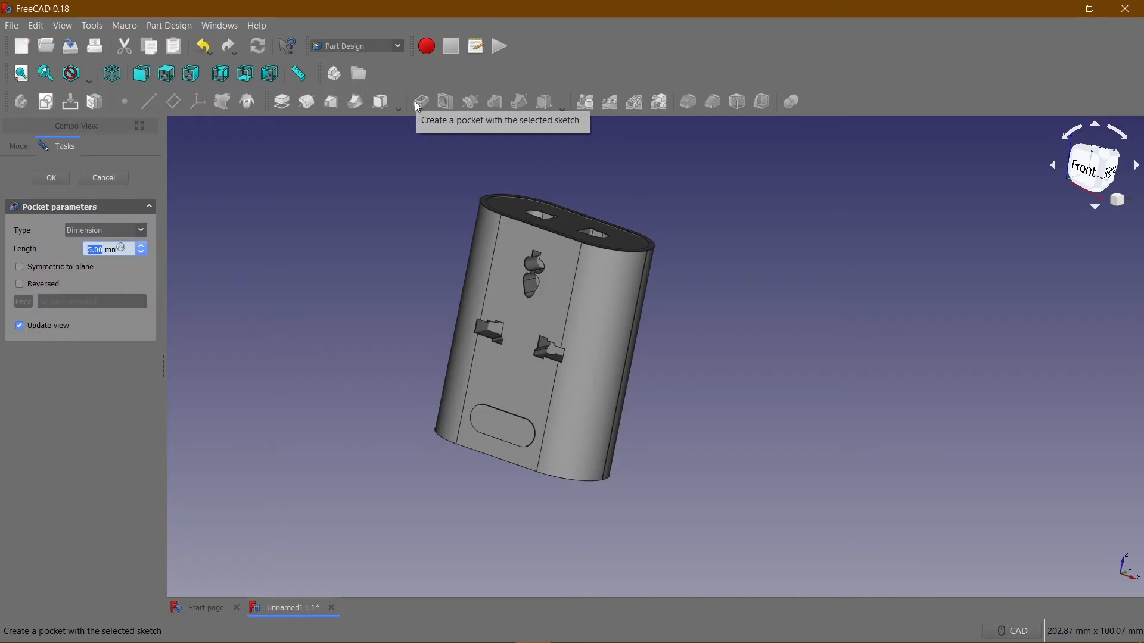
text(7)
click(52, 177)
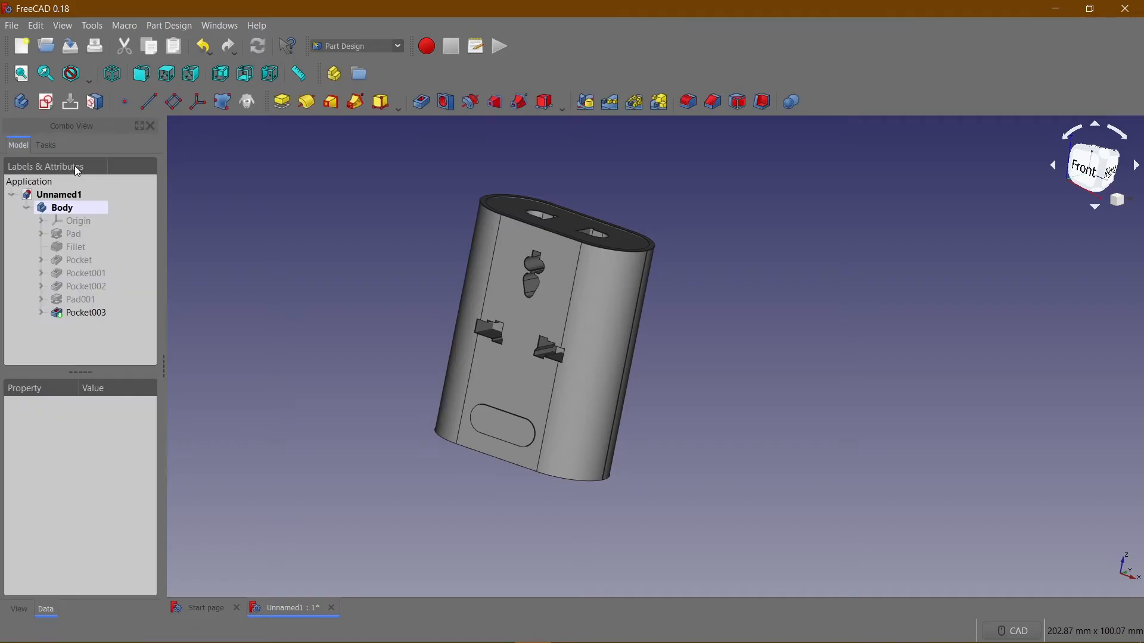
Start a new sketch on the flat rear face of the block.
middle_drag(404, 301, 677, 409)
scroll(481, 213, up, 3)
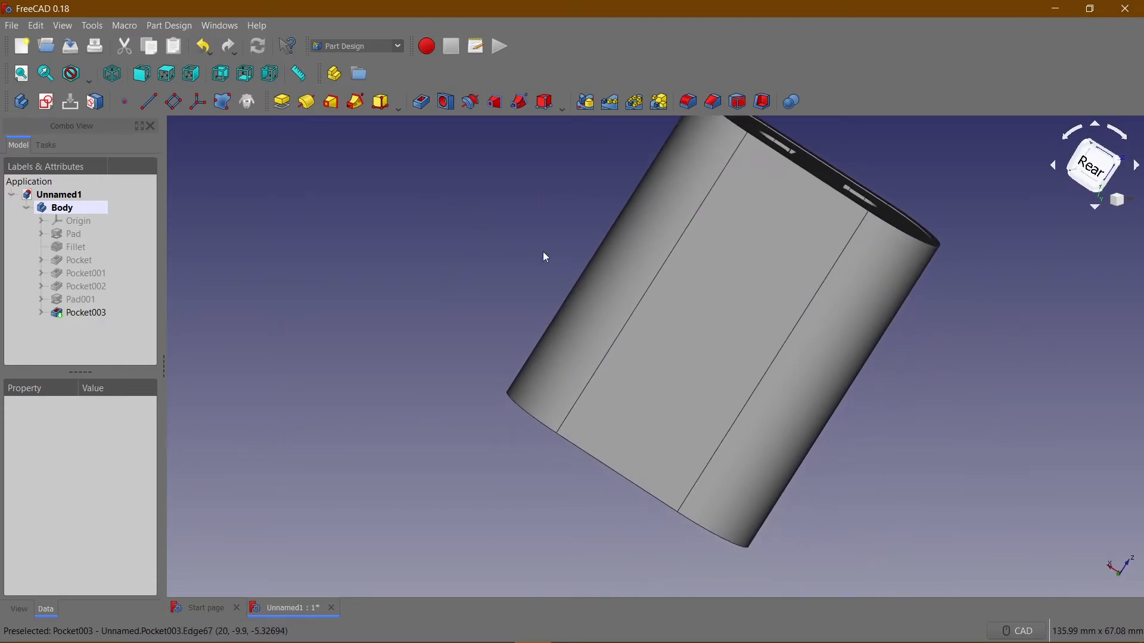
click(698, 307)
middle_drag(513, 284, 388, 336)
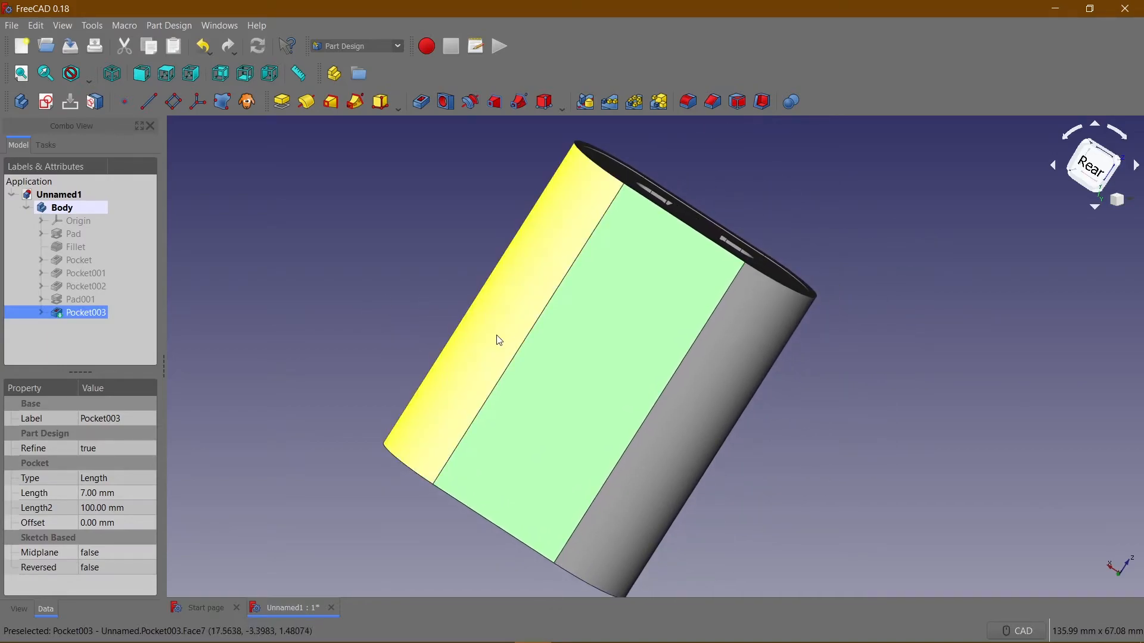
click(45, 101)
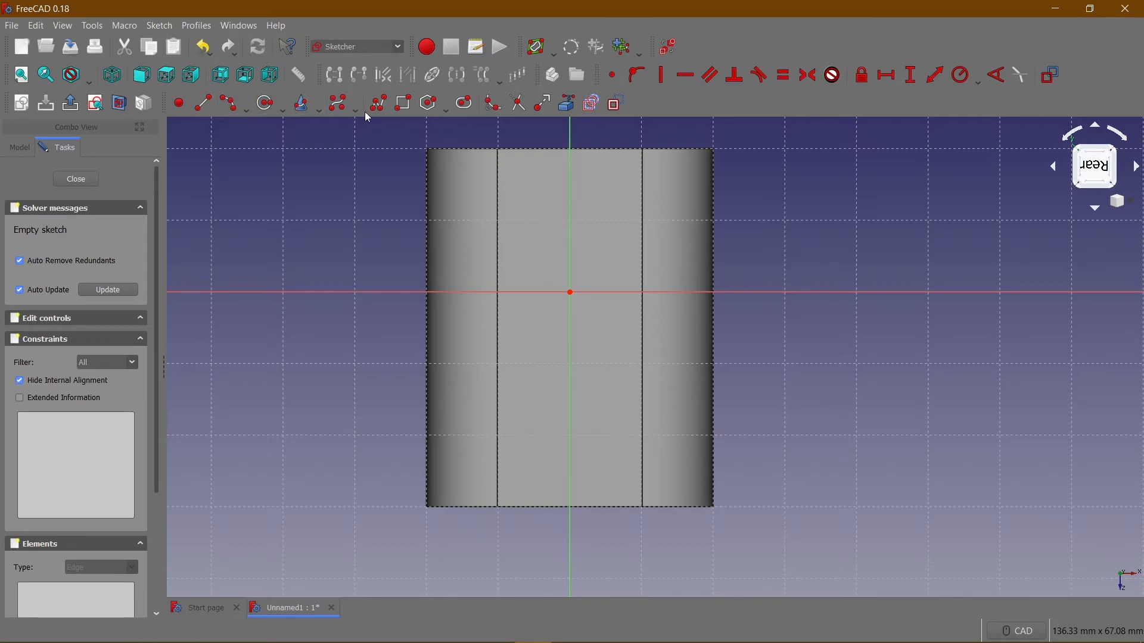
Sketch an upright rectangle about 4 by 7 mm across the vertical axis and a wider one on the other side of the horizontal axis.
click(411, 110)
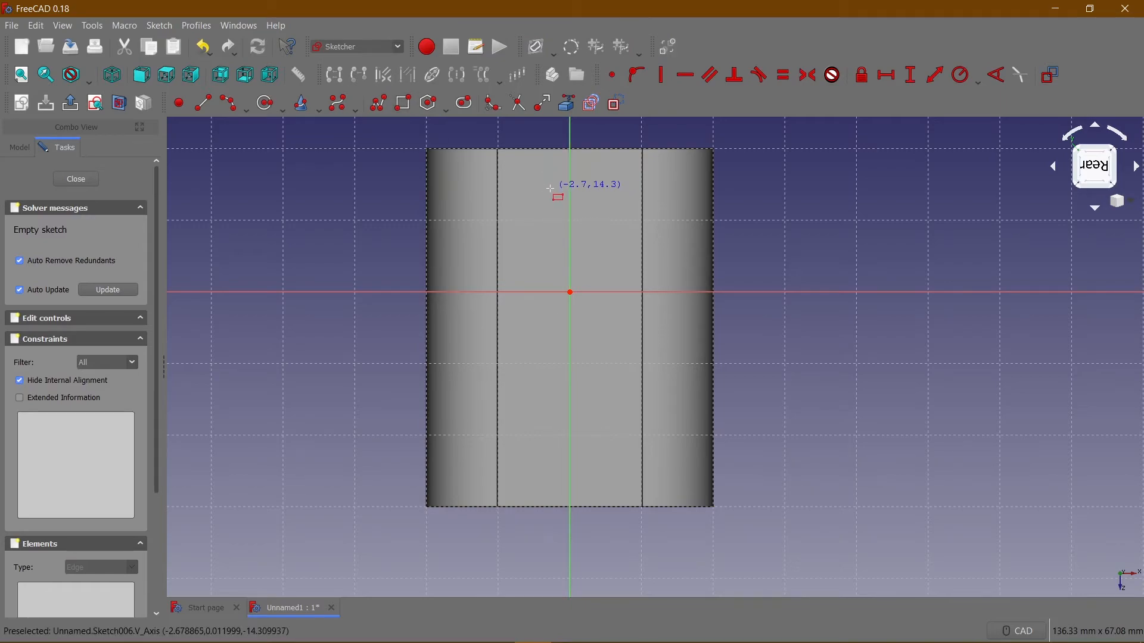
click(551, 188)
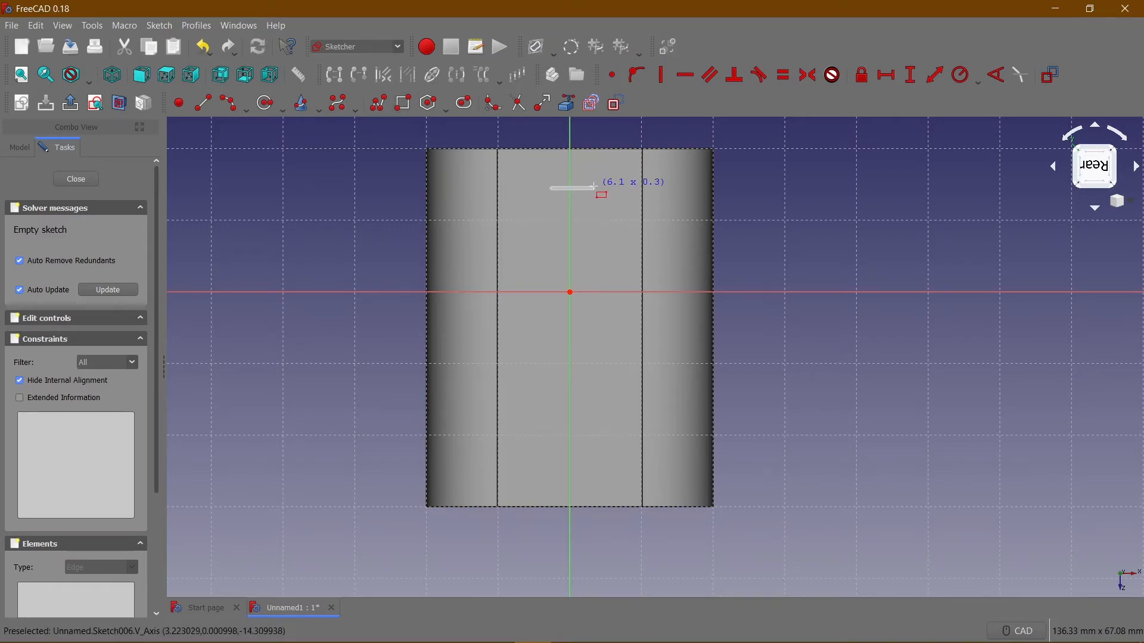
click(582, 240)
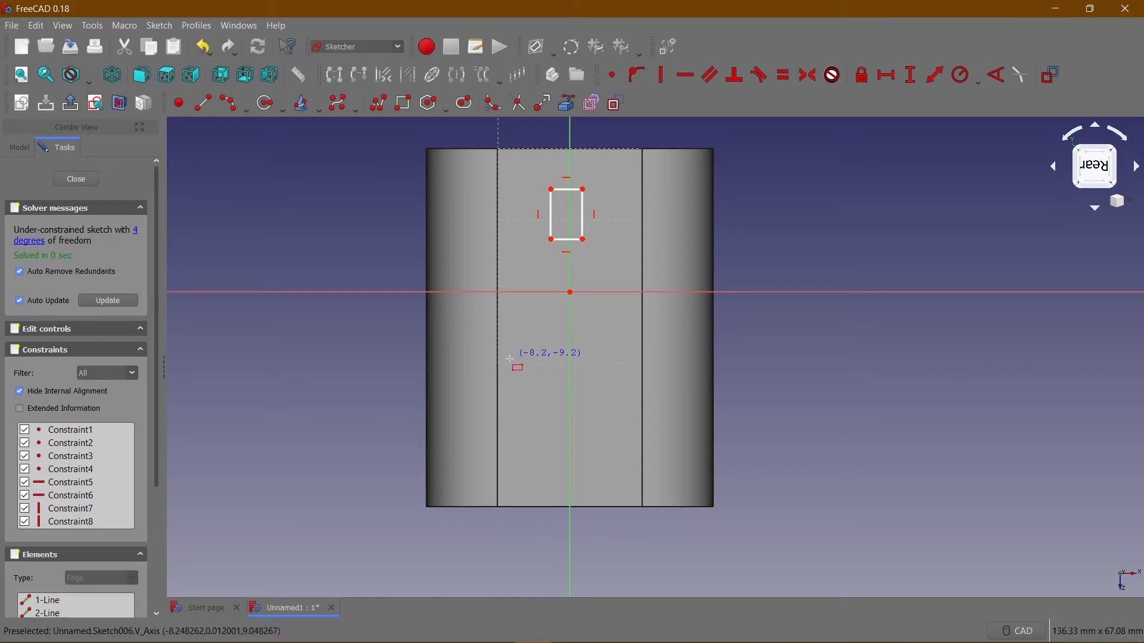
click(487, 319)
click(545, 352)
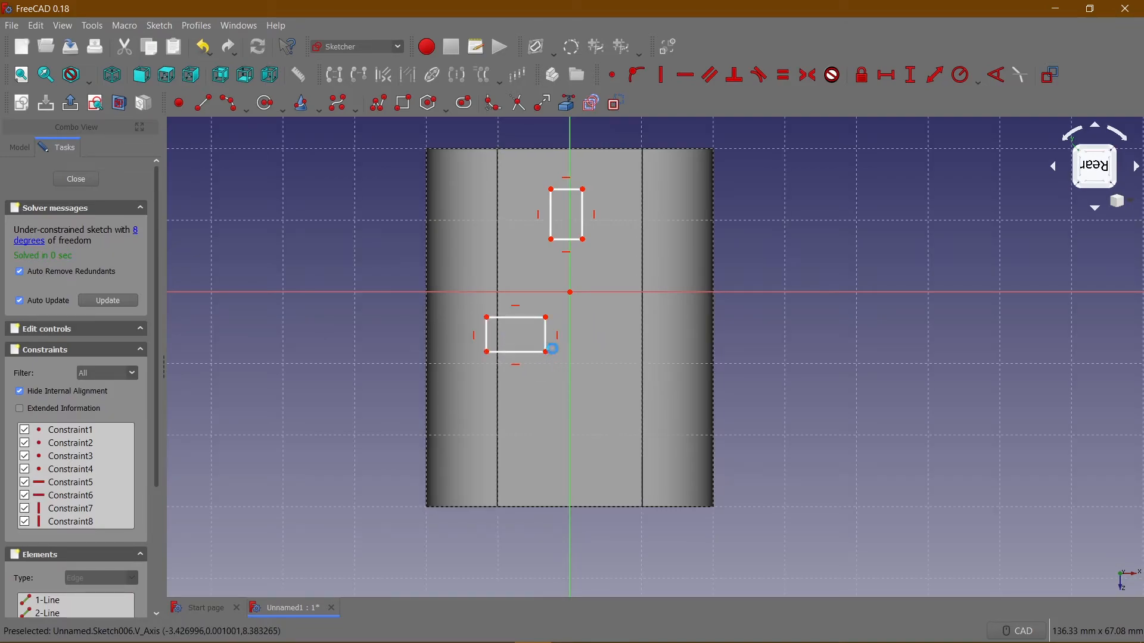
Delete both rectangles from the rear-face sketch.
mouse_move(358, 331)
middle_down()
mouse_move(695, 335)
mouse_move(777, 314)
mouse_move(466, 334)
mouse_move(388, 327)
mouse_move(368, 310)
middle_up()
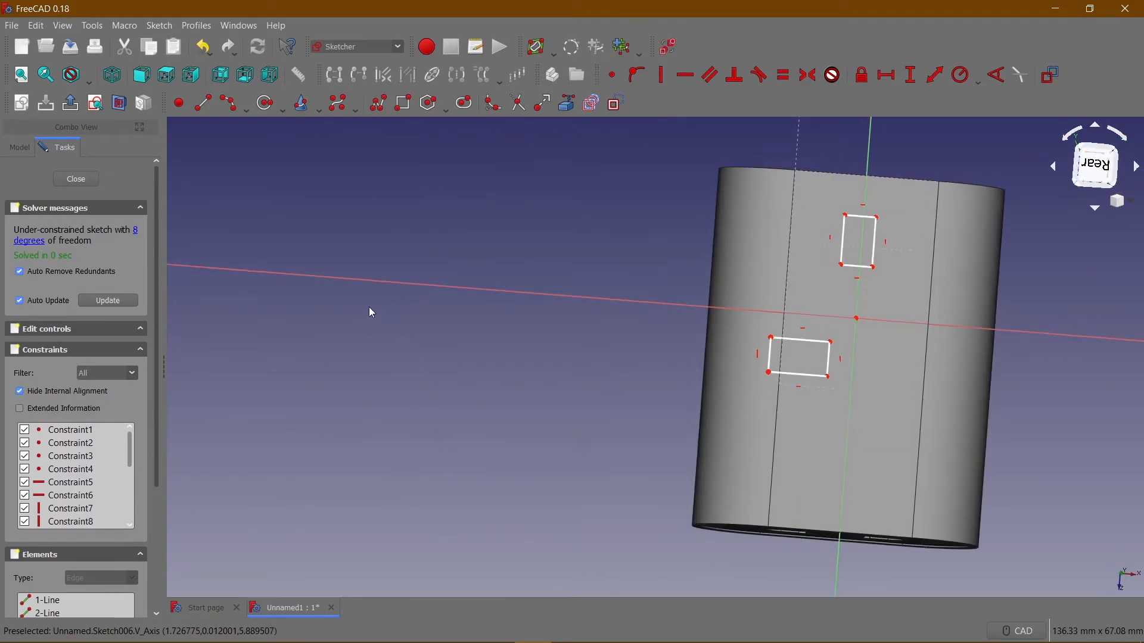
click(843, 238)
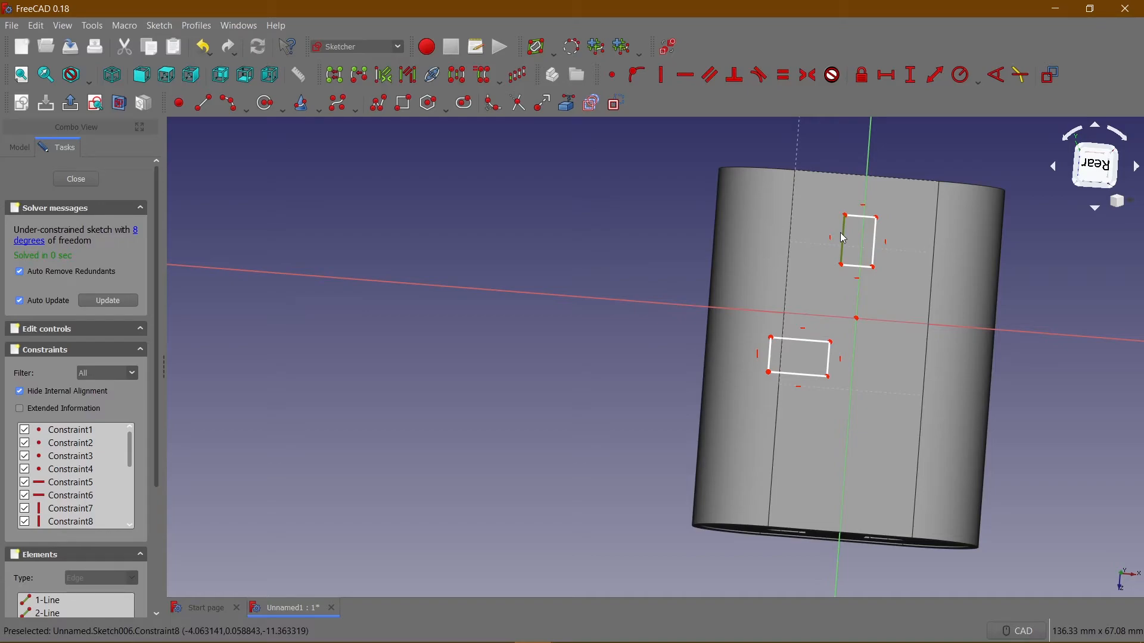
key(Delete)
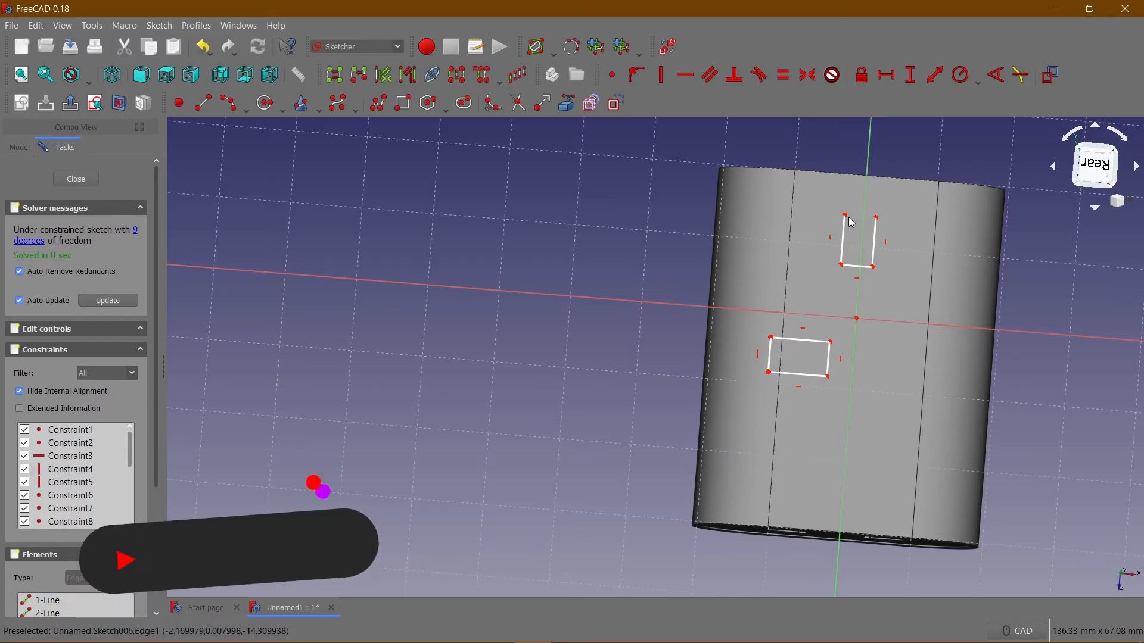
drag(834, 212, 885, 293)
key(Delete)
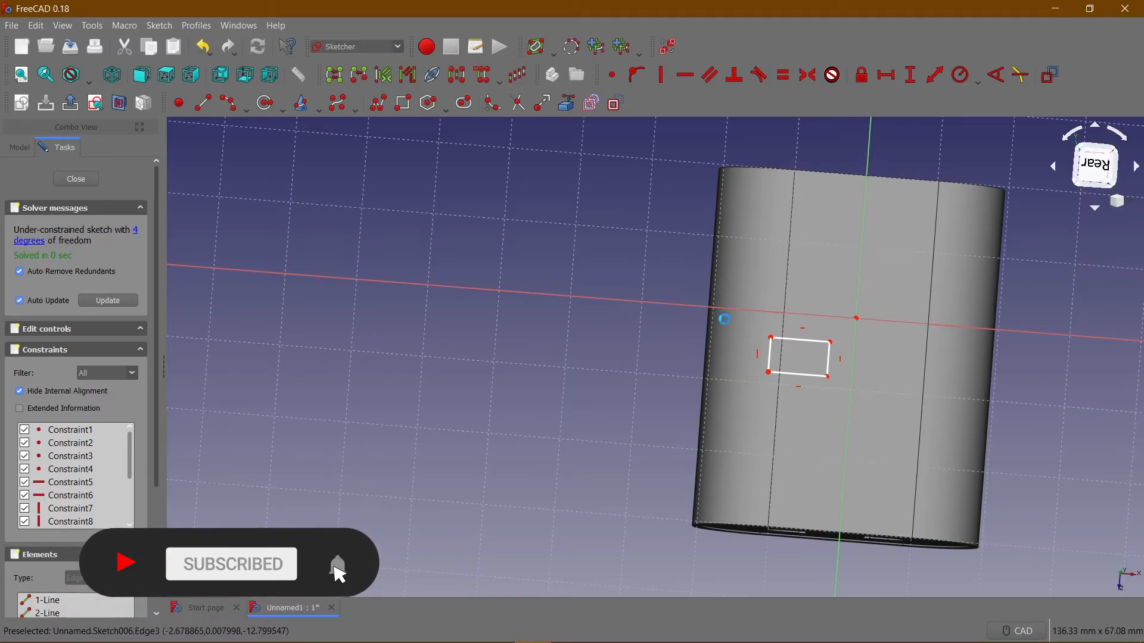
drag(754, 313, 884, 427)
key(Delete)
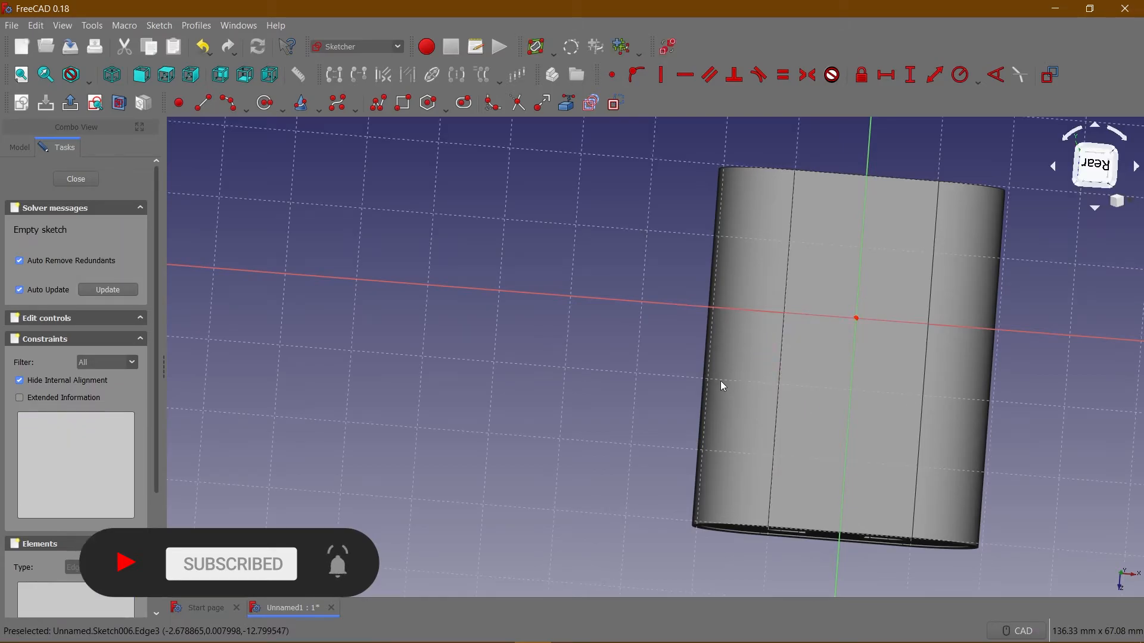
Sketch an upright rectangle about 4.5 by 8.8 mm across the vertical axis and two flat rectangles below it, one on each side.
middle_drag(713, 423, 697, 462)
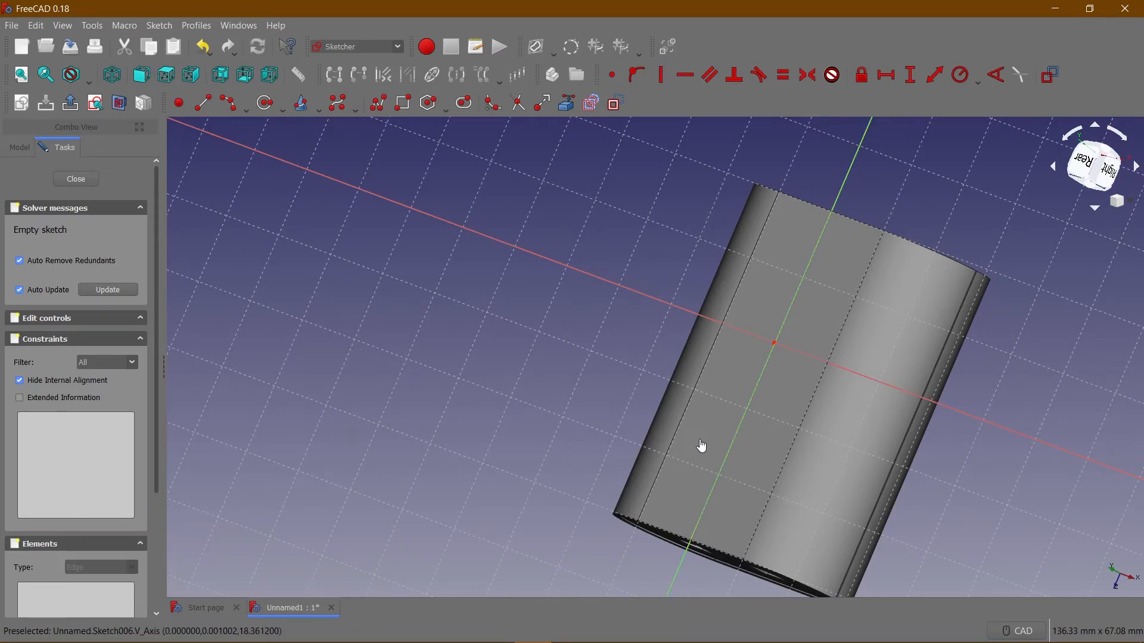
click(221, 82)
middle_drag(409, 273, 484, 230)
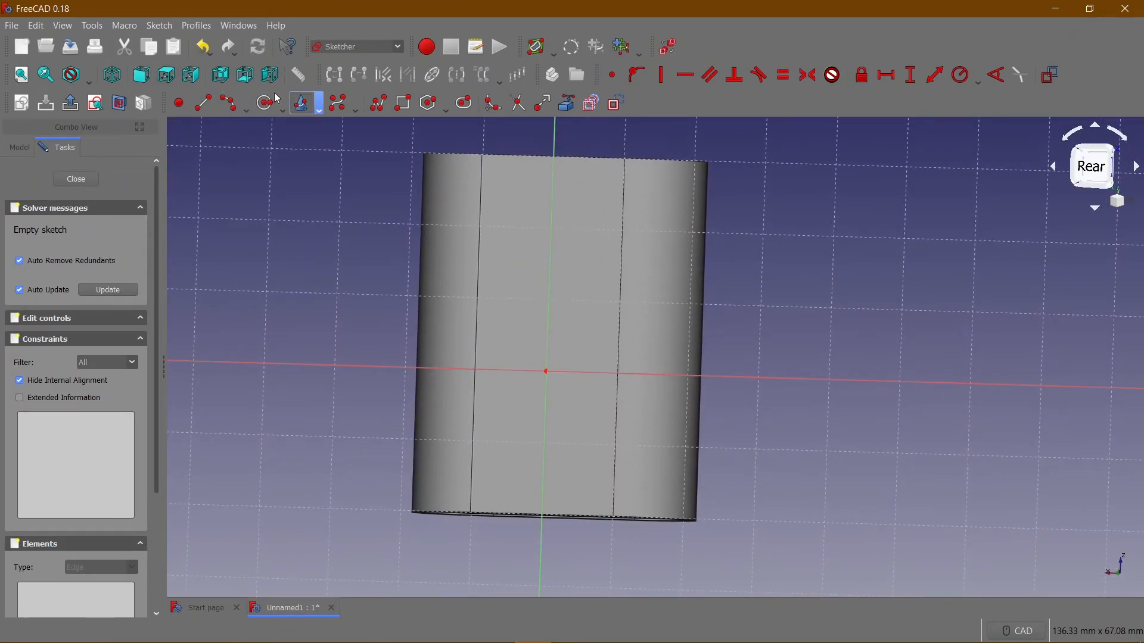
click(221, 75)
click(404, 103)
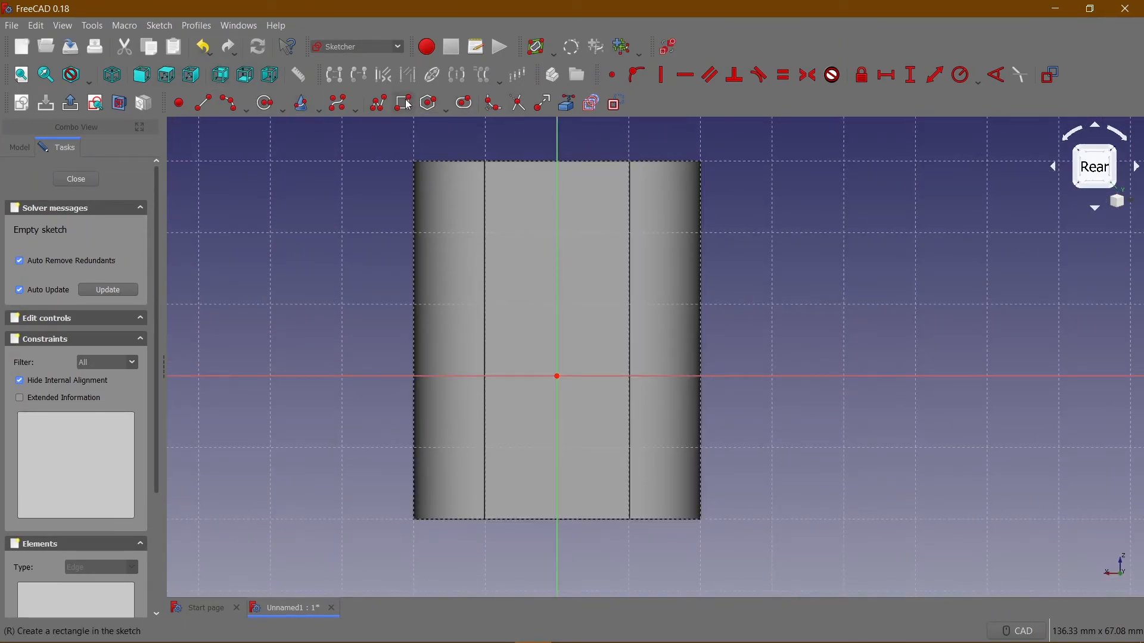
click(539, 193)
click(574, 257)
click(458, 333)
click(526, 362)
click(606, 331)
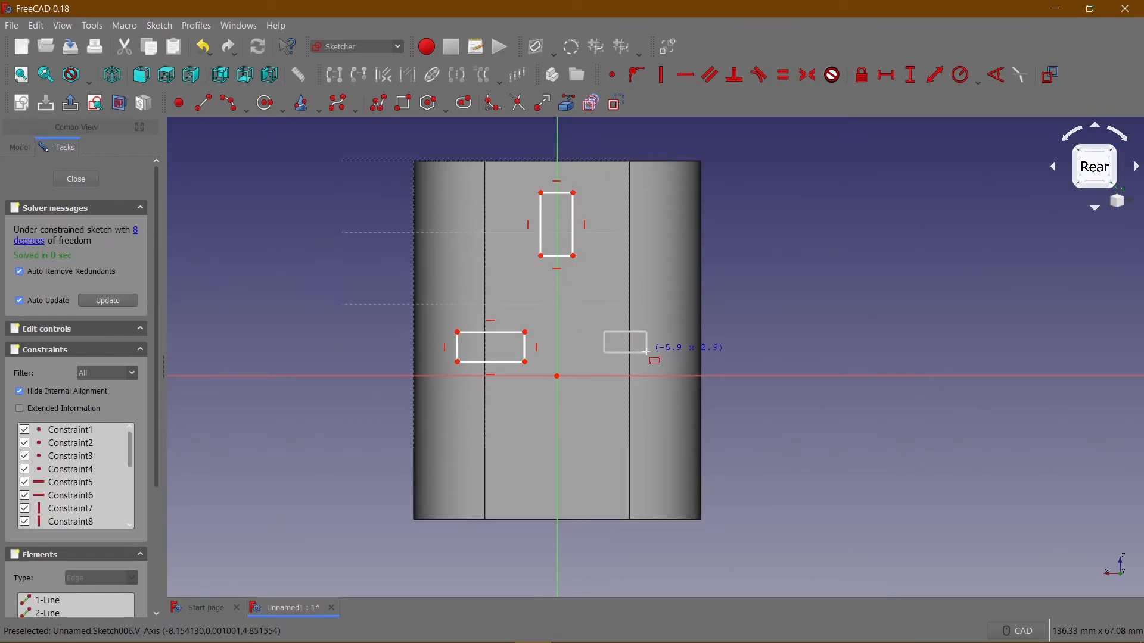
click(653, 360)
right_click(593, 202)
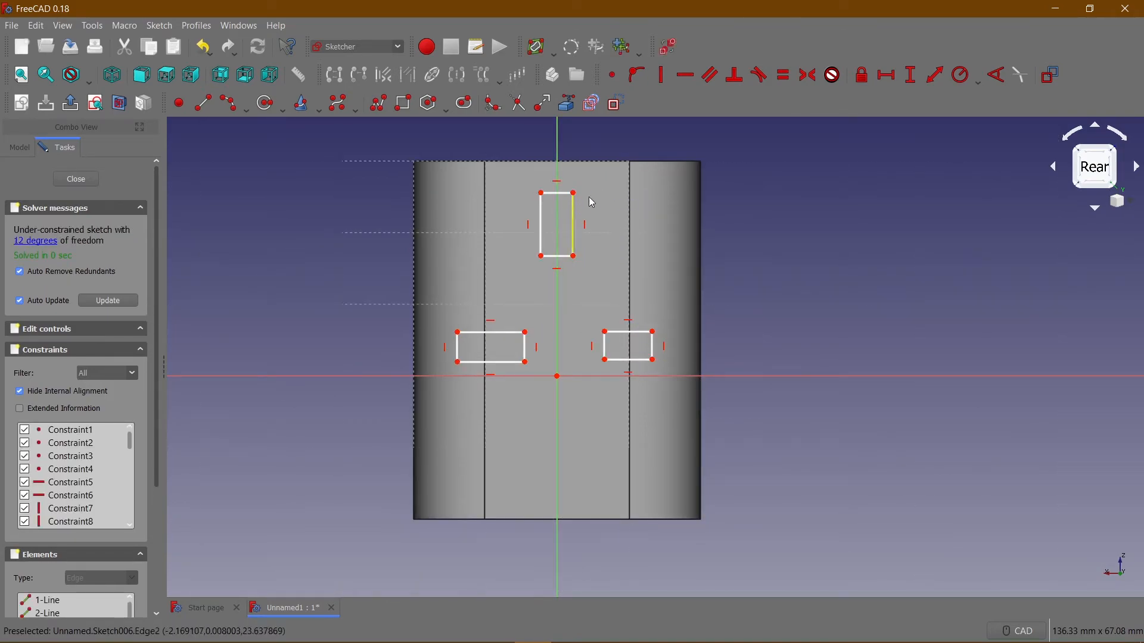
Constrain the upper rectangle to 3 mm wide and 5 mm high, and move its dimension labels clear of the shape.
click(557, 193)
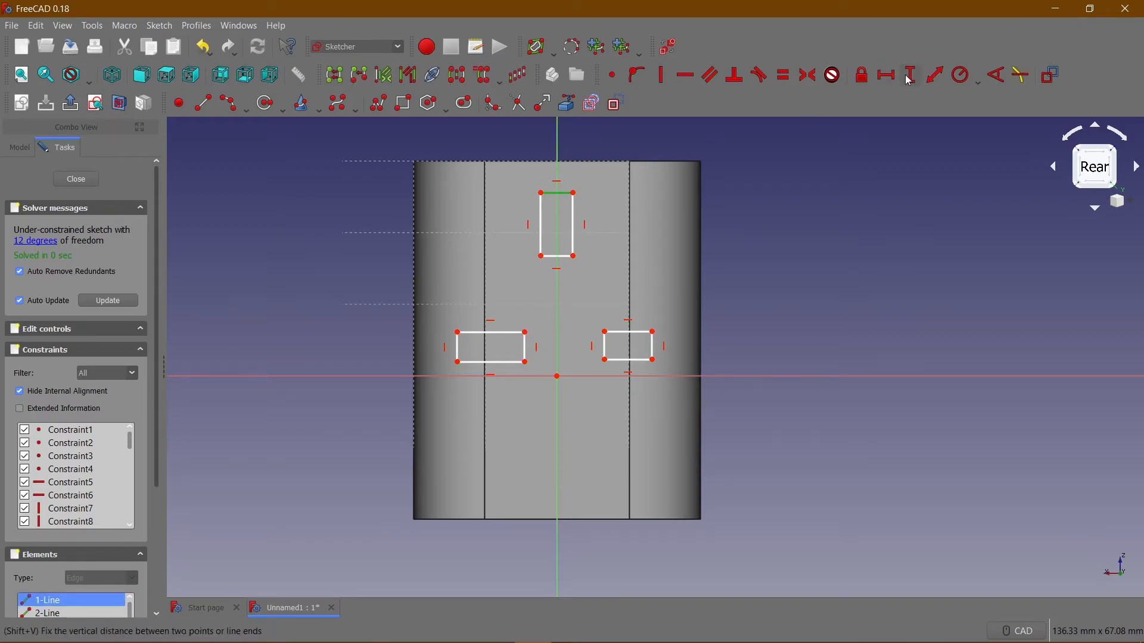
click(887, 75)
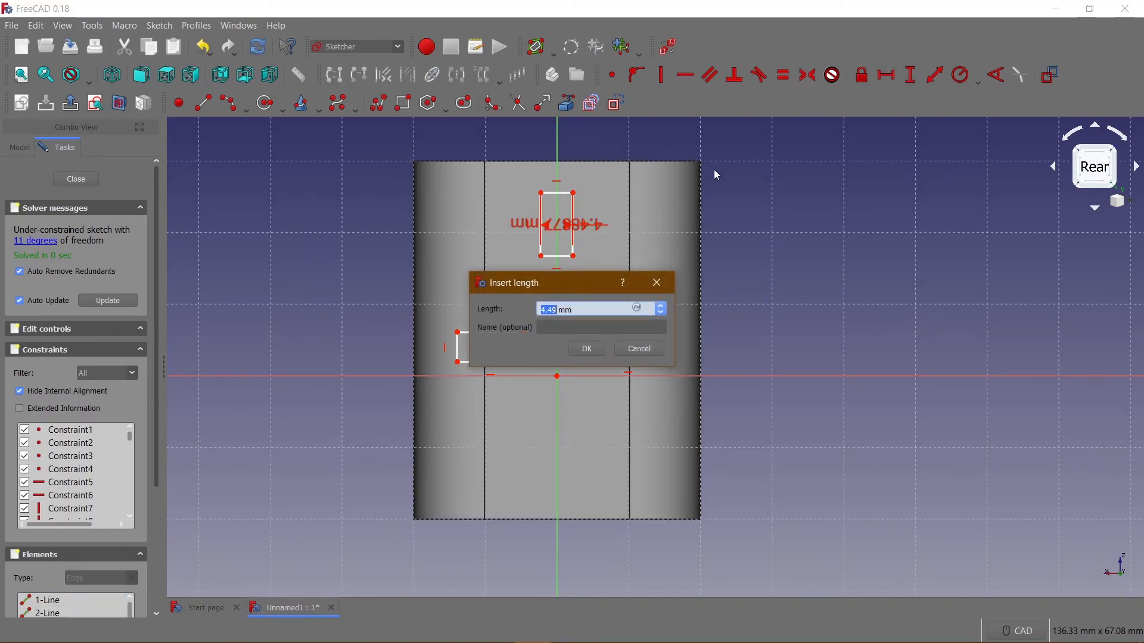
text(3)
key(Return)
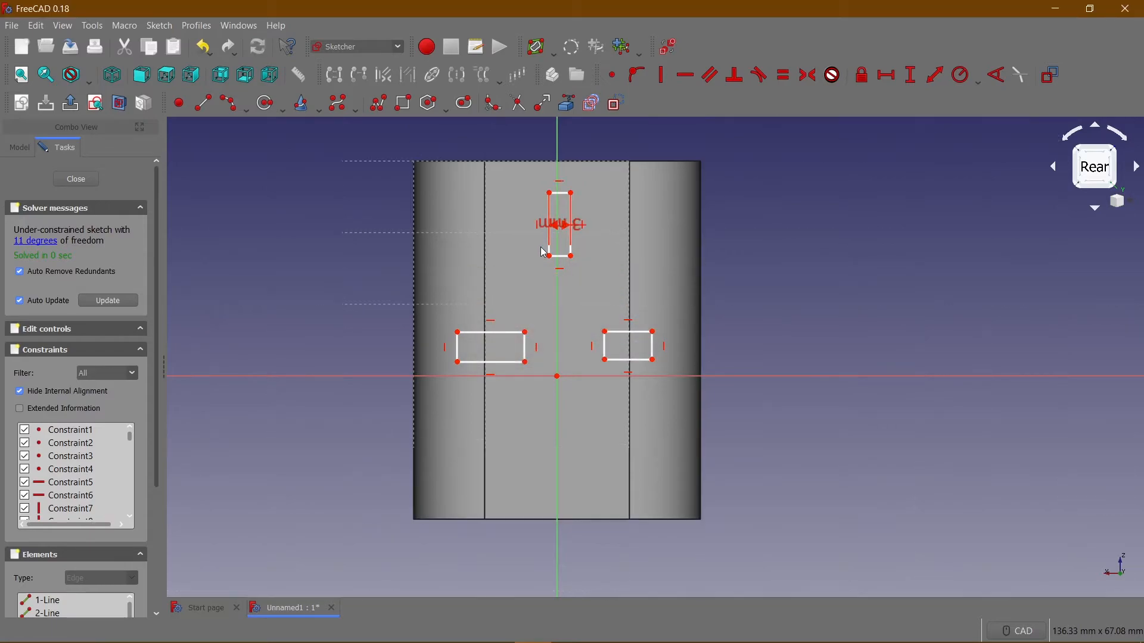
click(909, 75)
text(5)
key(Return)
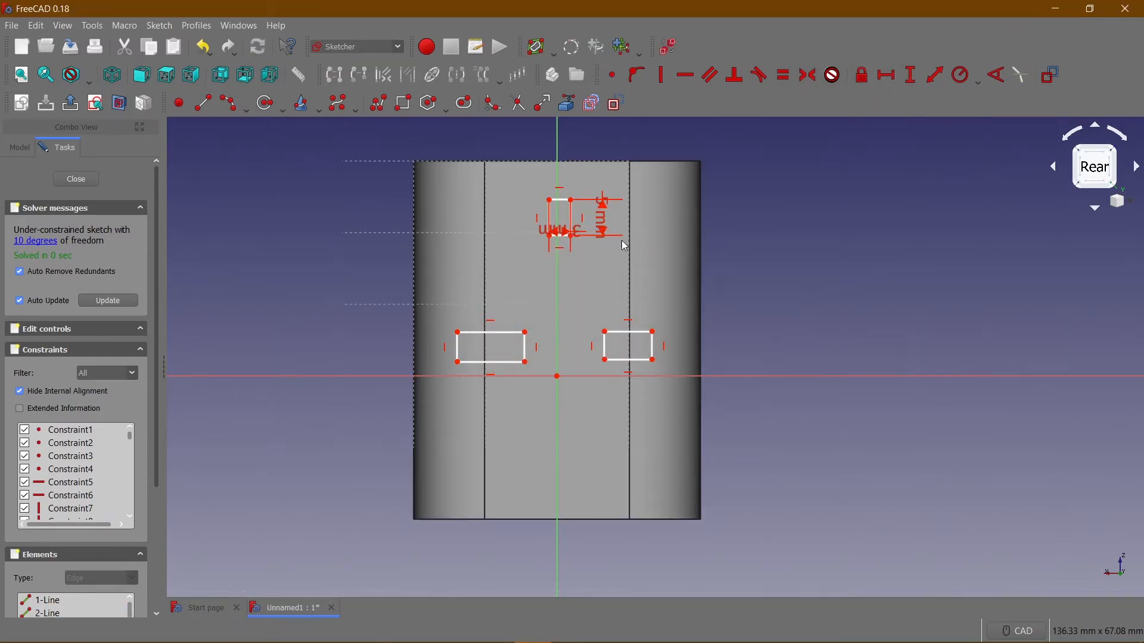
drag(510, 238, 624, 149)
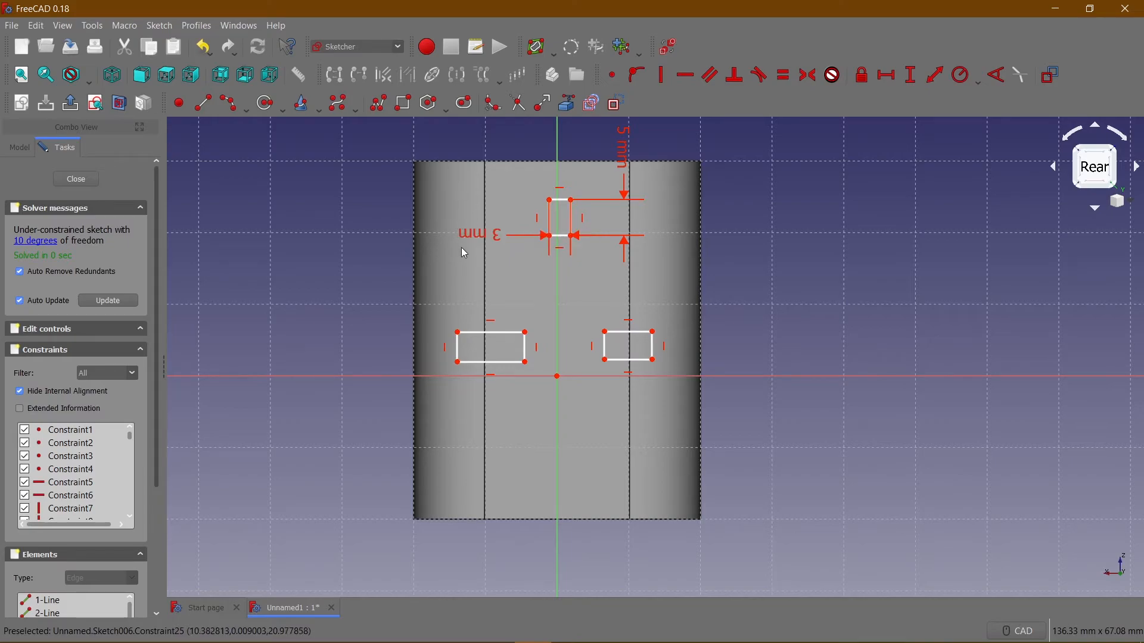
Delete the two flat rectangles above the horizontal axis, keeping only the upright rectangle in the rear-face sketch.
click(493, 333)
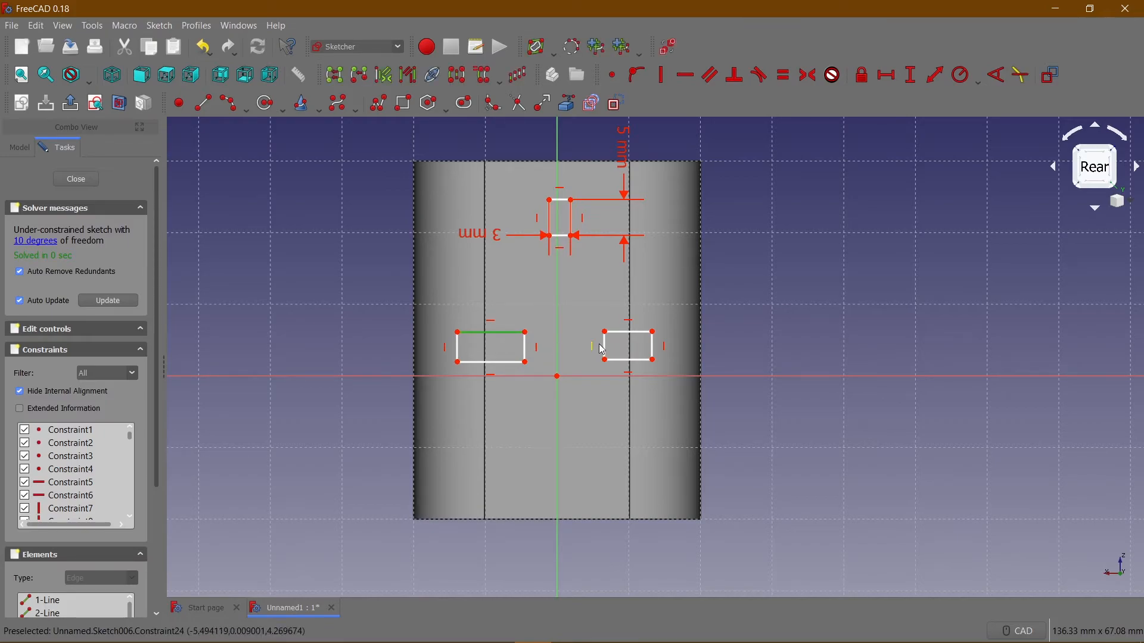
click(591, 296)
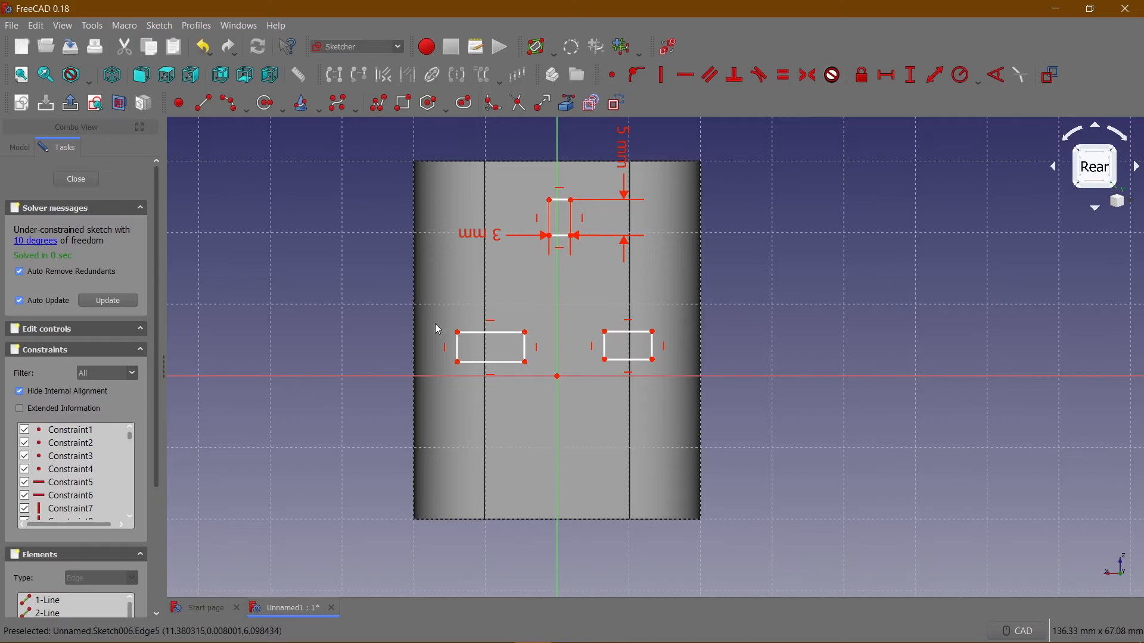
drag(425, 318, 589, 381)
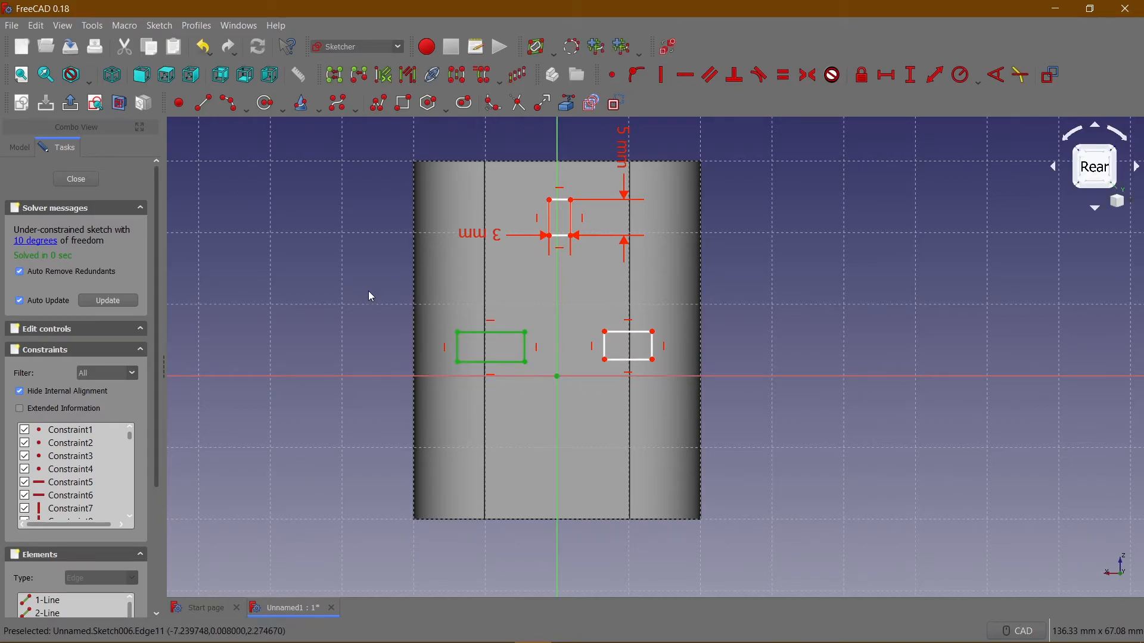
key(Delete)
drag(574, 315, 709, 385)
key(Delete)
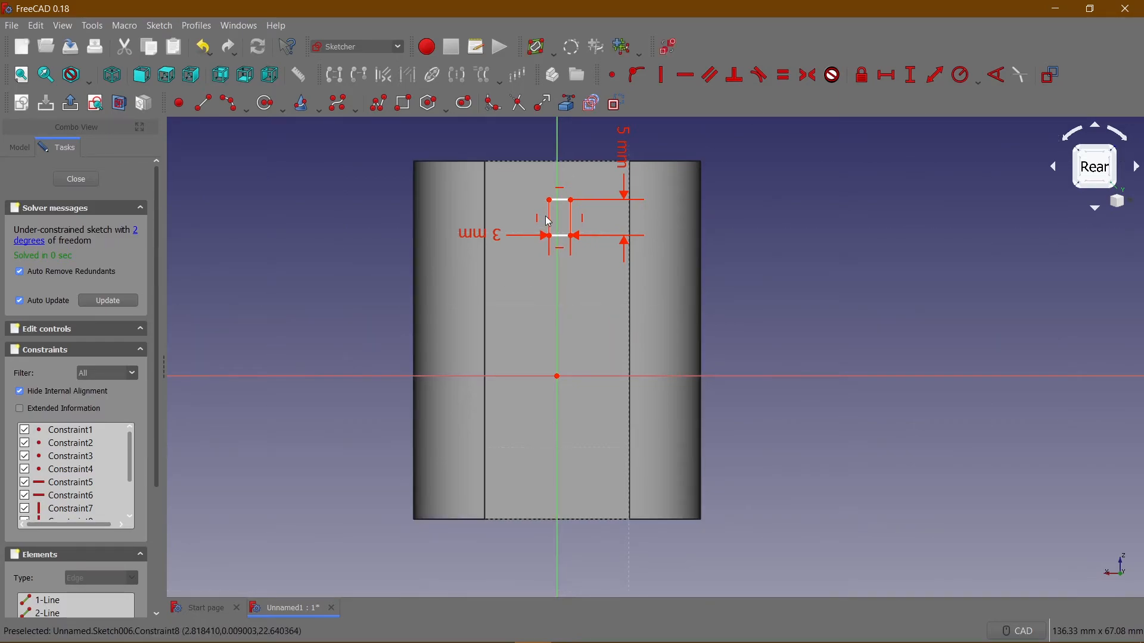
Shift the upright rectangle slightly and constrain its upper corner to a vertical distance of 25 mm from the origin.
drag(547, 221, 551, 204)
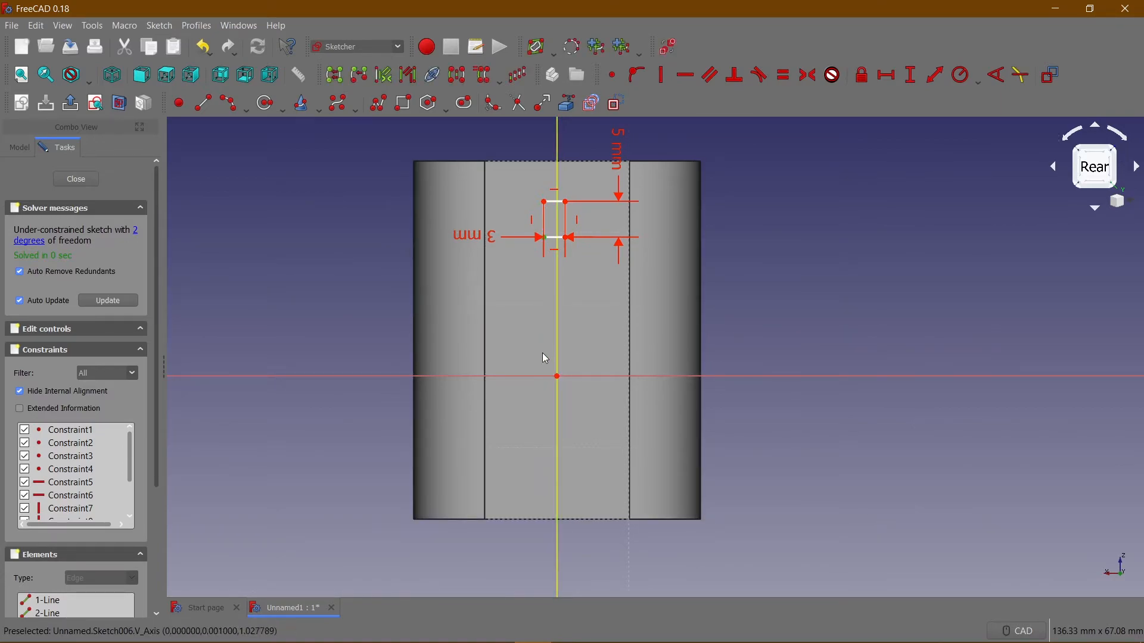
click(565, 202)
click(557, 375)
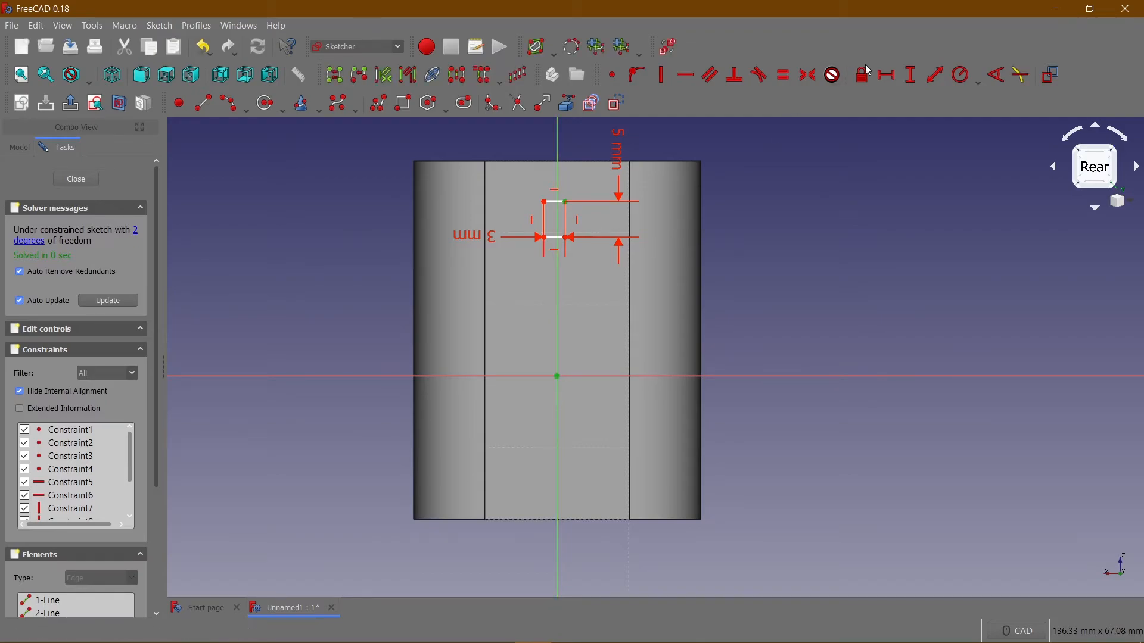
click(911, 75)
text(25)
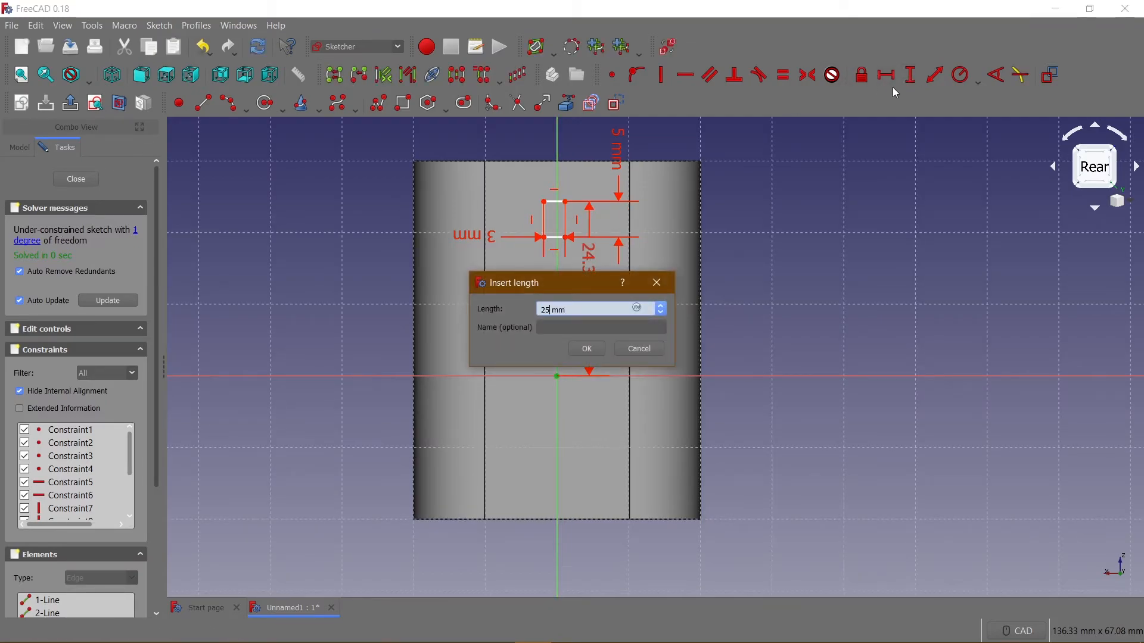
key(Return)
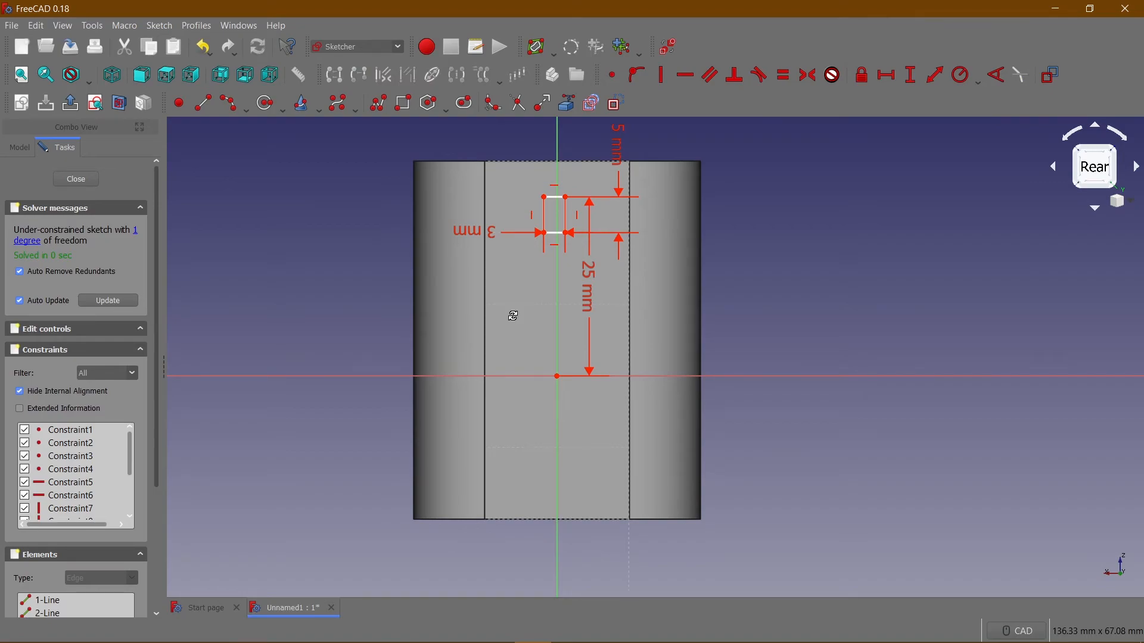
Constrain a lower corner of the upright rectangle to a horizontal distance of 1.5 mm from the origin.
middle_drag(498, 302, 692, 206)
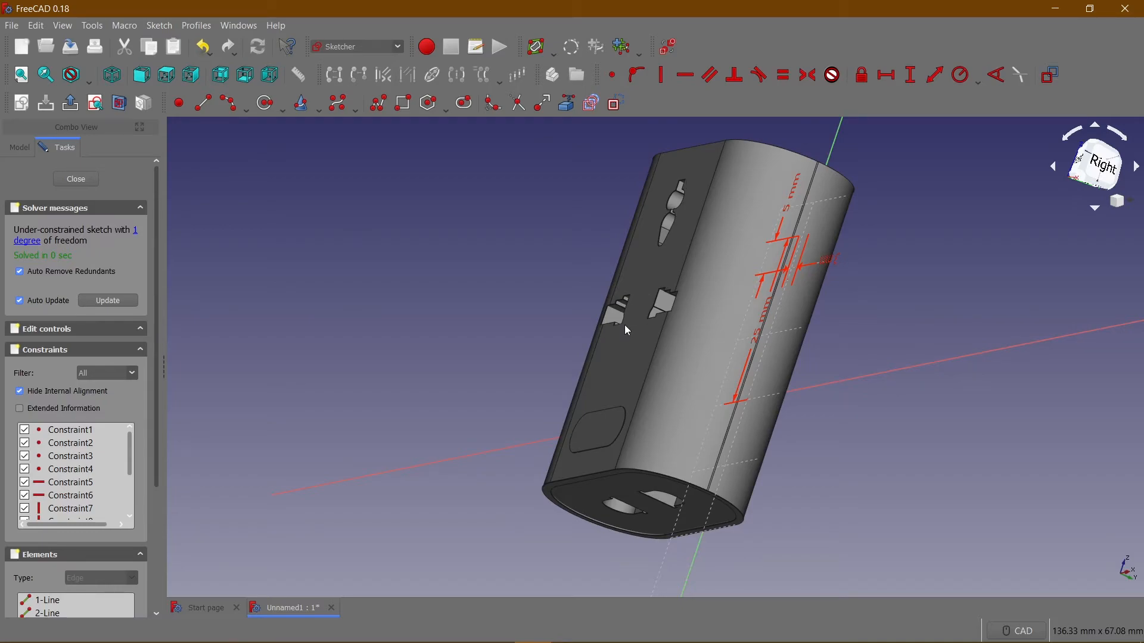
key(4)
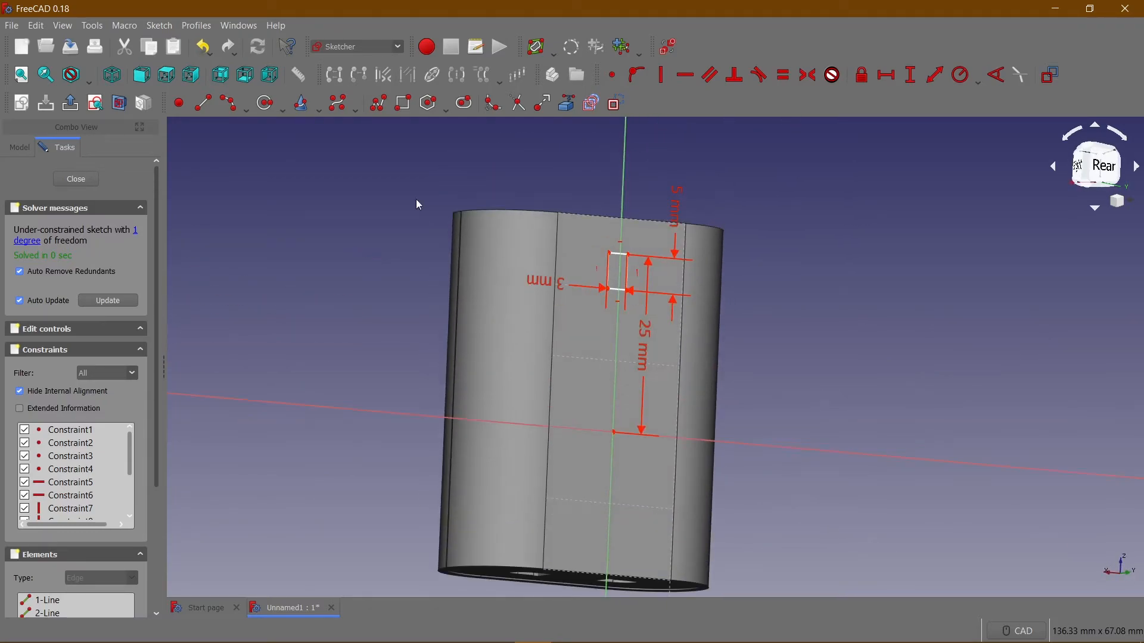
click(230, 78)
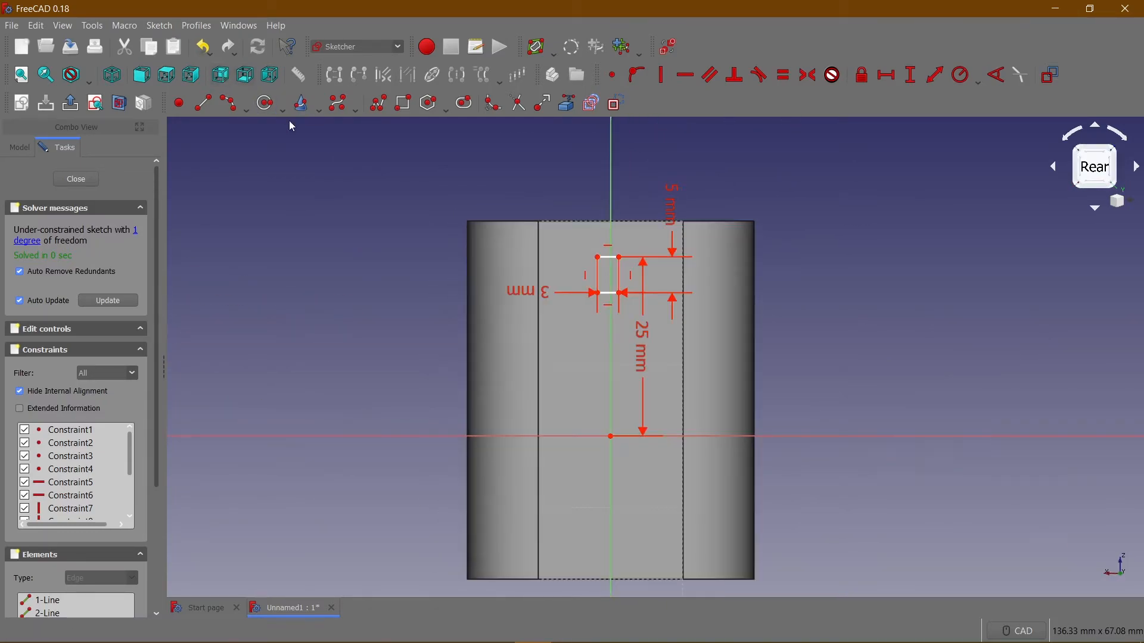
click(600, 295)
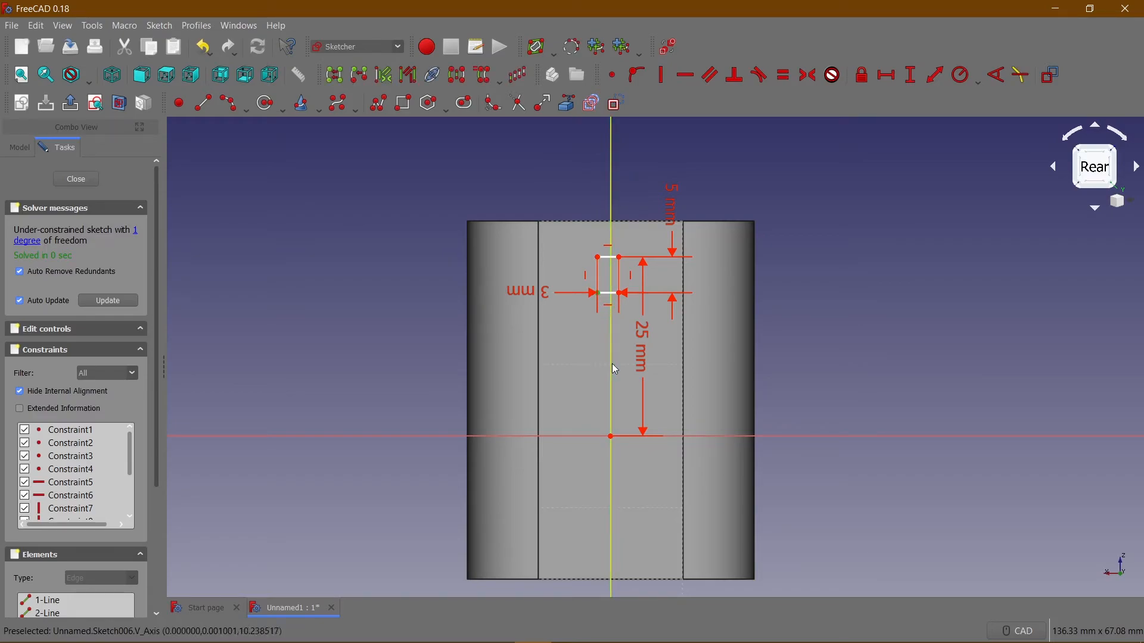
click(614, 441)
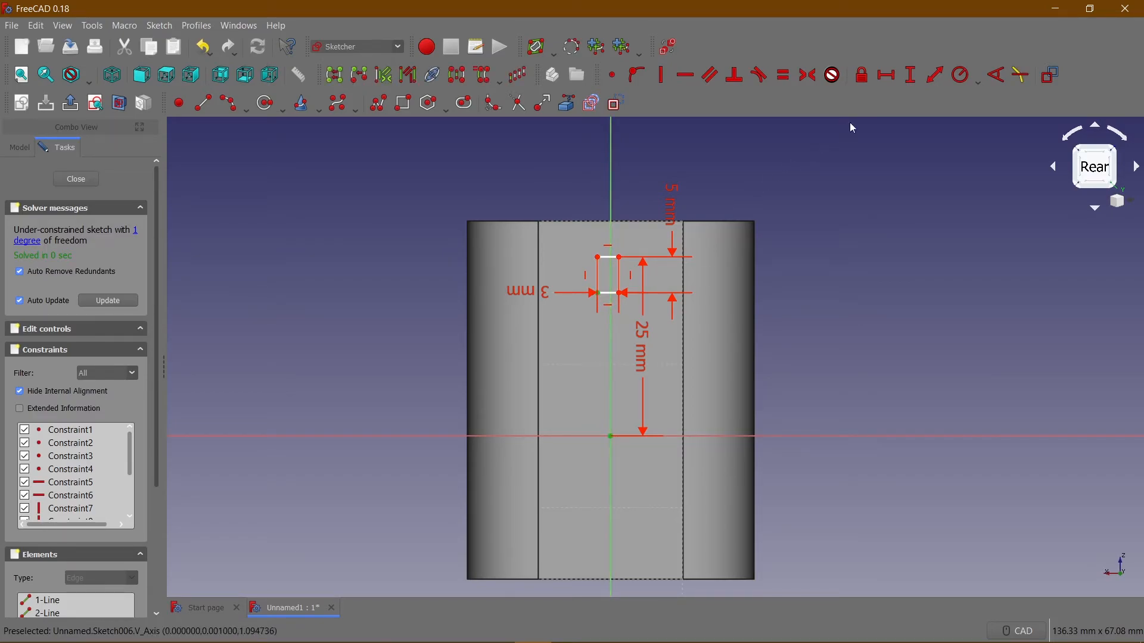
click(888, 75)
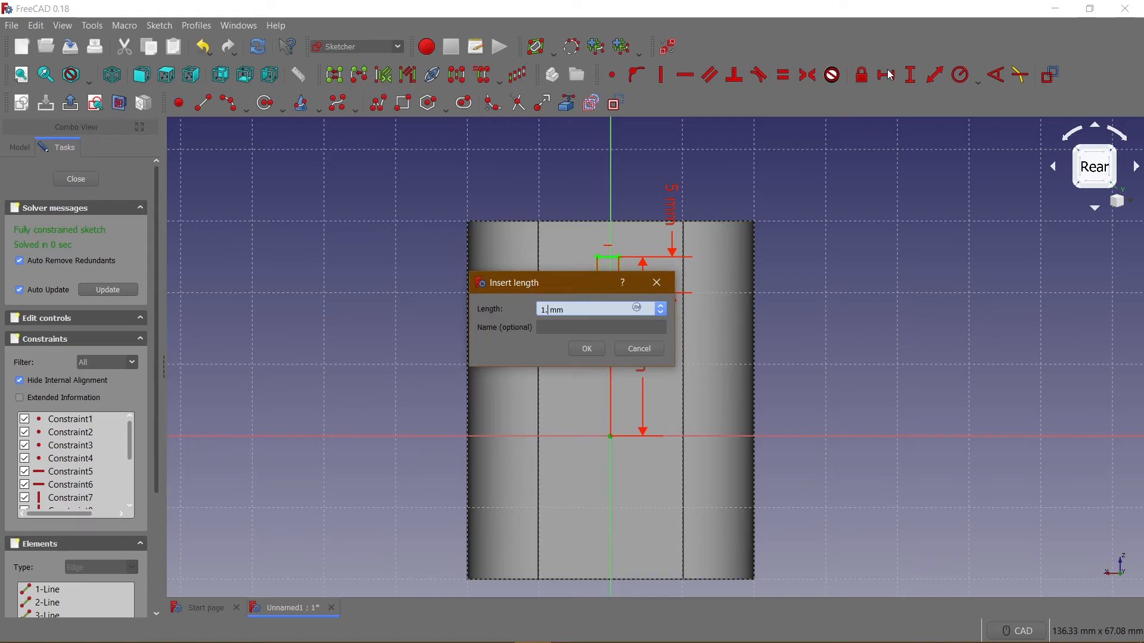
text(1.5)
key(Return)
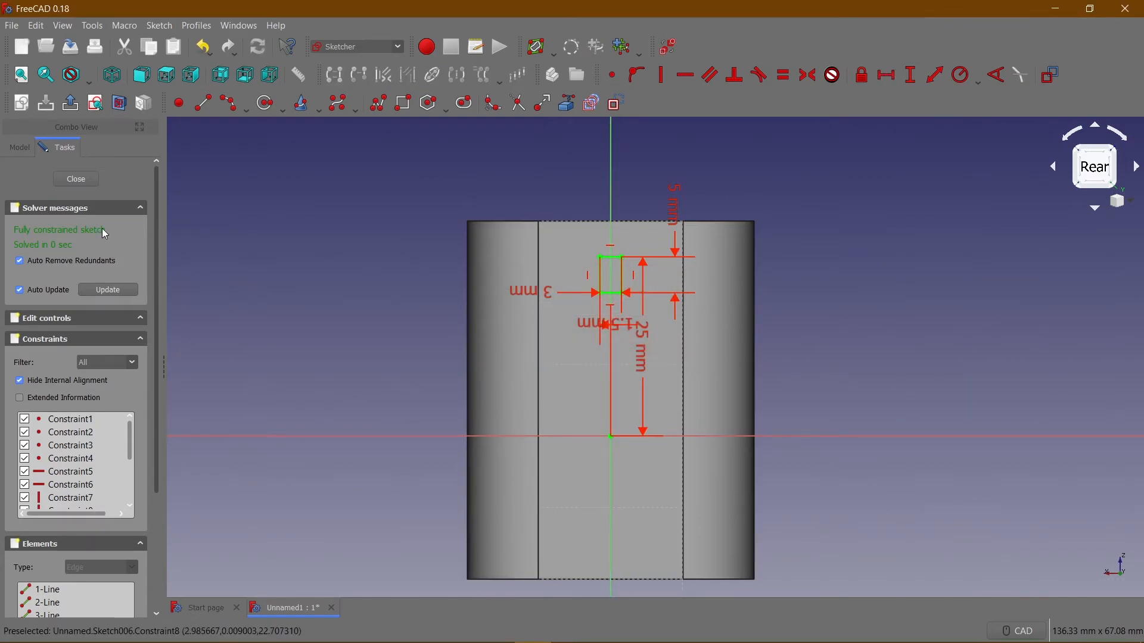
Finish the rear-face sketch and pad the rectangle to a length of 15 mm.
click(88, 181)
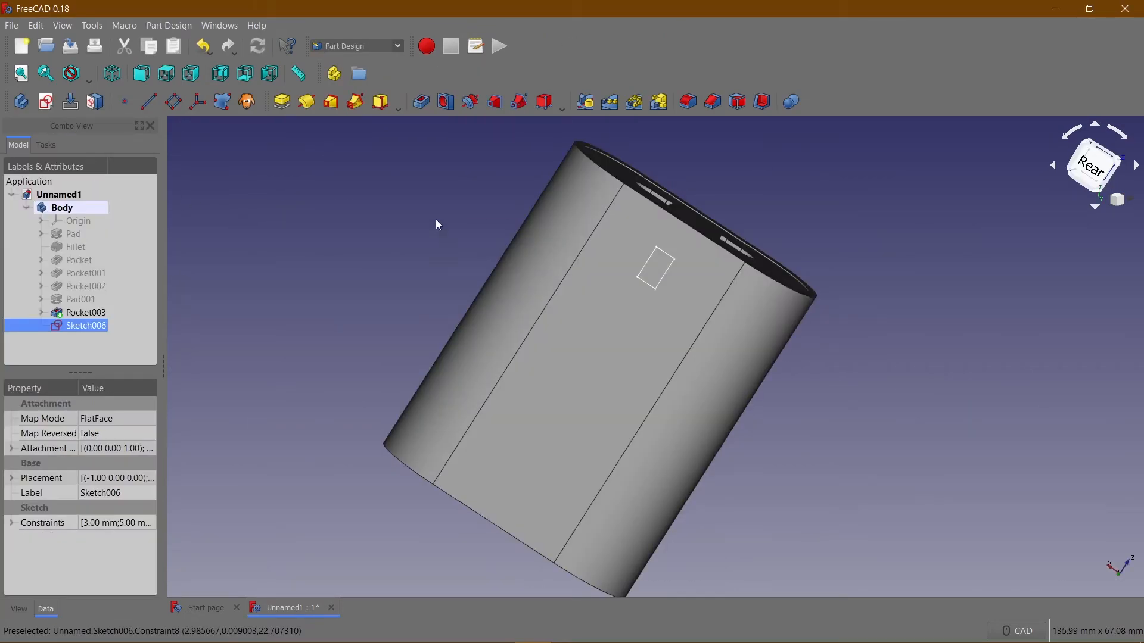
click(282, 102)
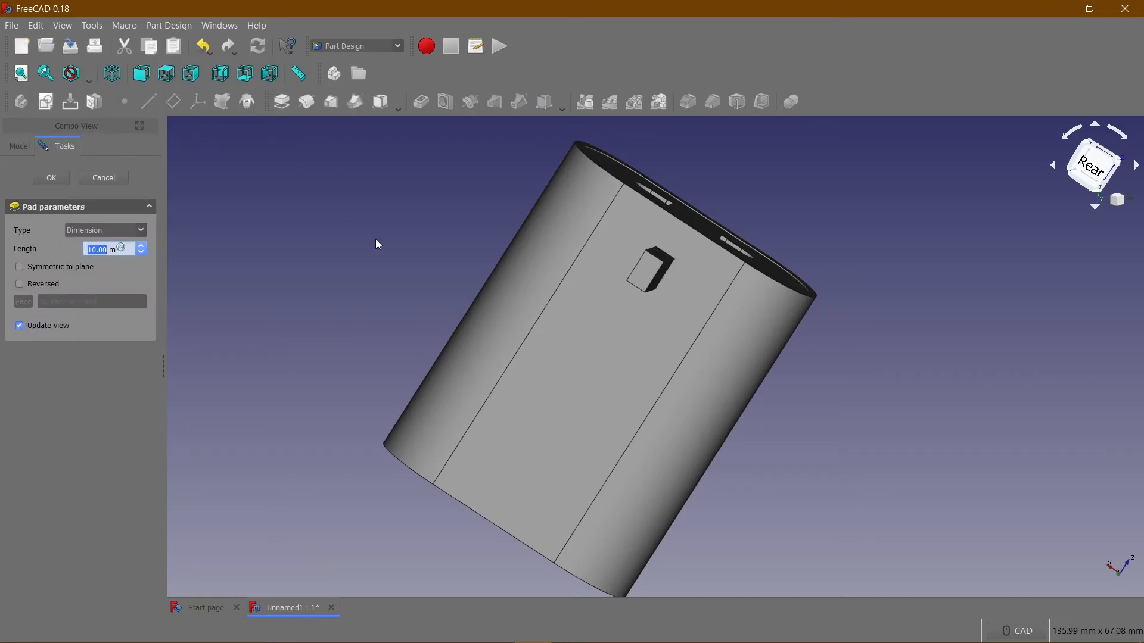
scroll(346, 269, up, 2)
middle_drag(346, 269, 322, 234)
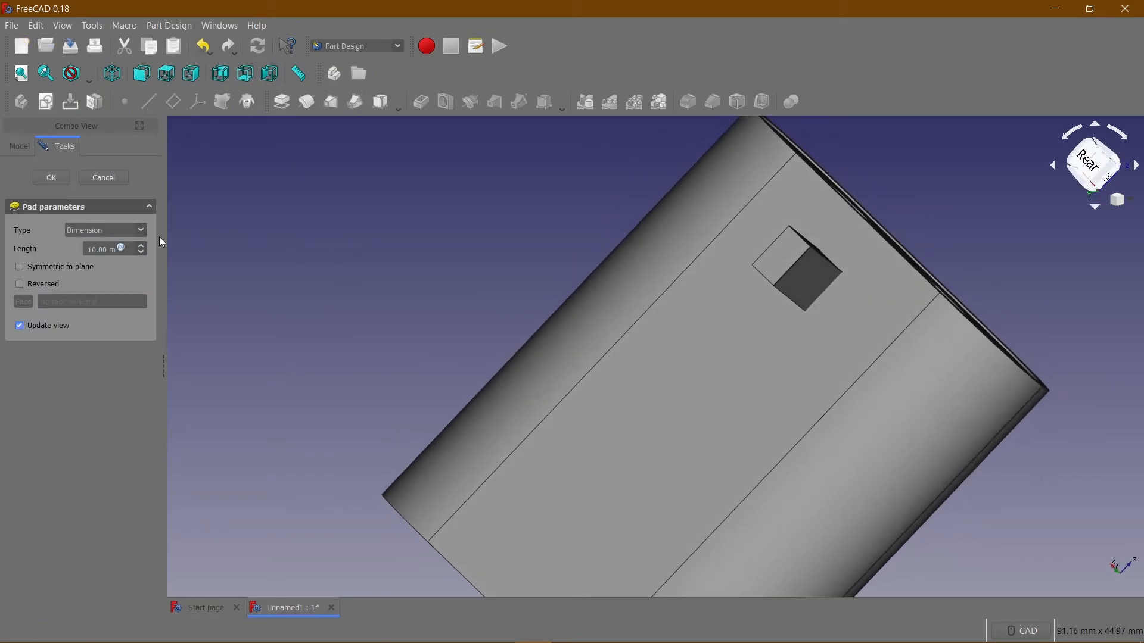
click(96, 250)
key(BackSpace)
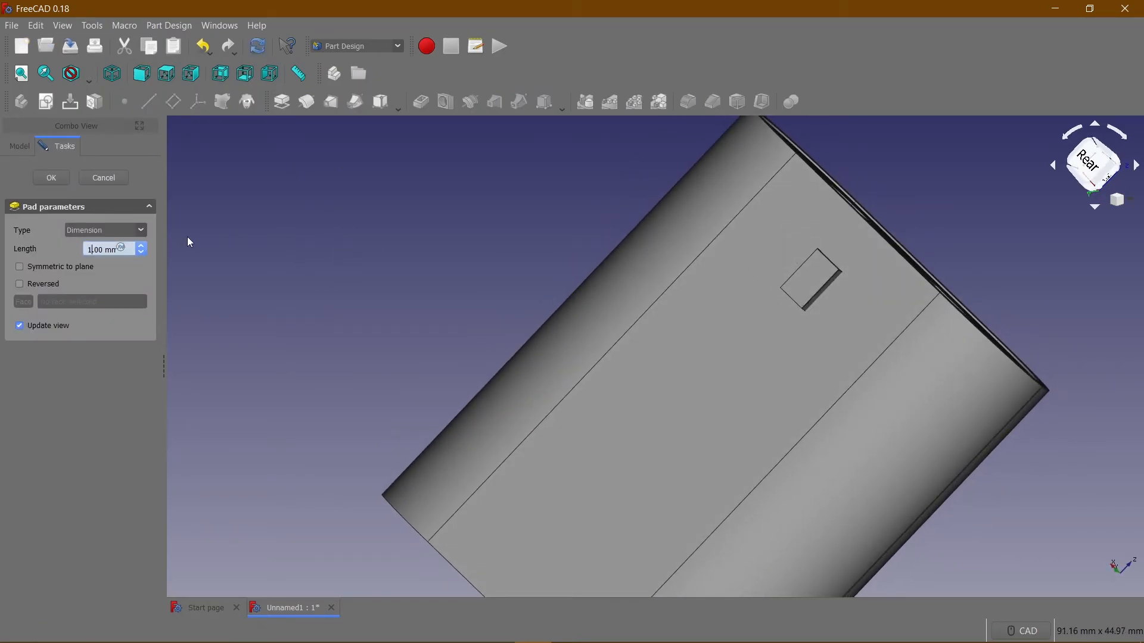
click(45, 179)
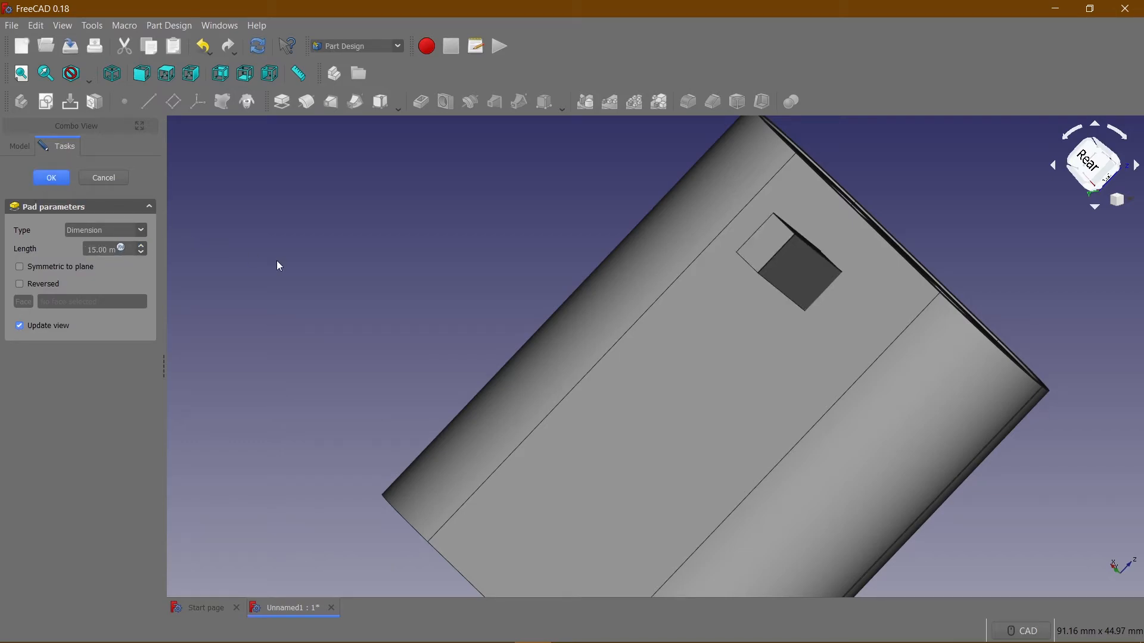
Start a new sketch on the flat rear face around the padded pin and show it upright from the rear.
middle_drag(526, 333, 426, 322)
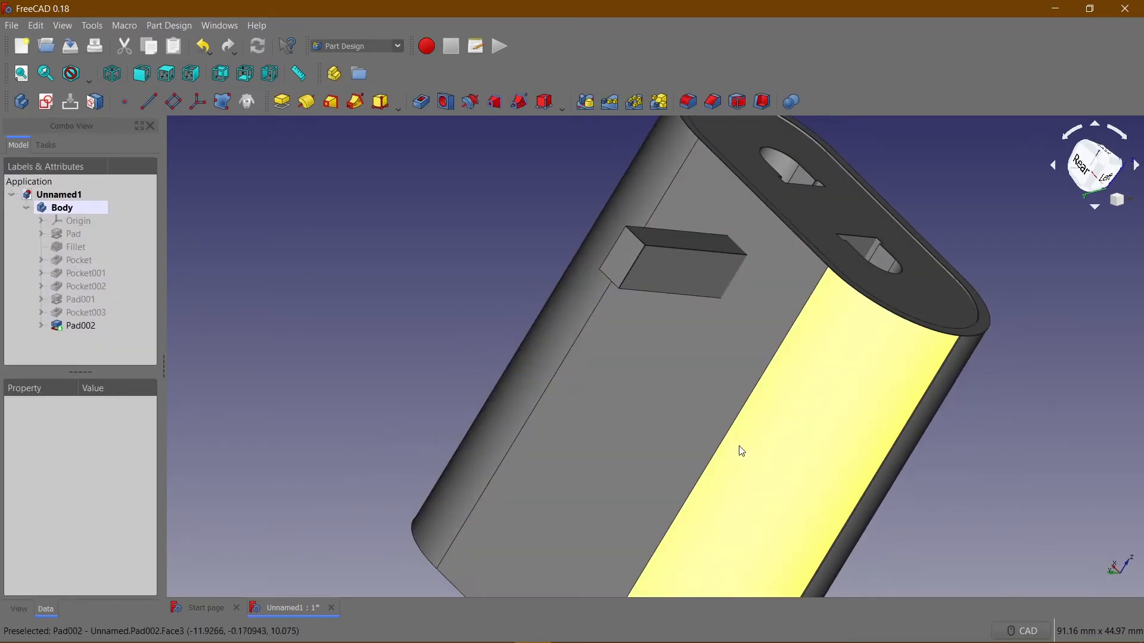
scroll(841, 356, up, 2)
click(733, 383)
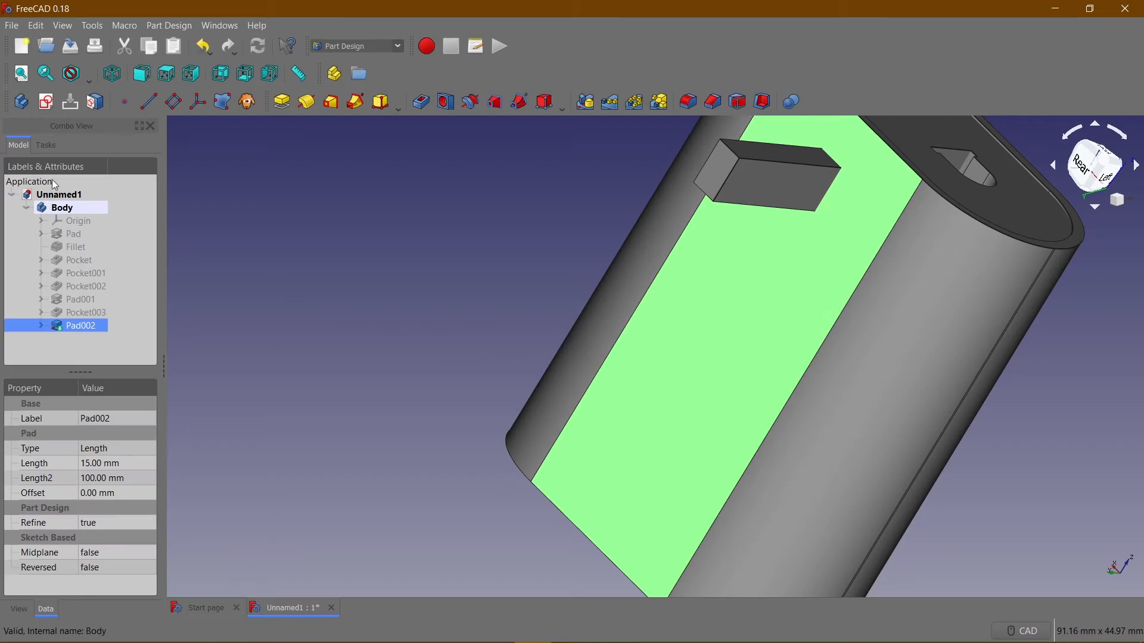
click(48, 109)
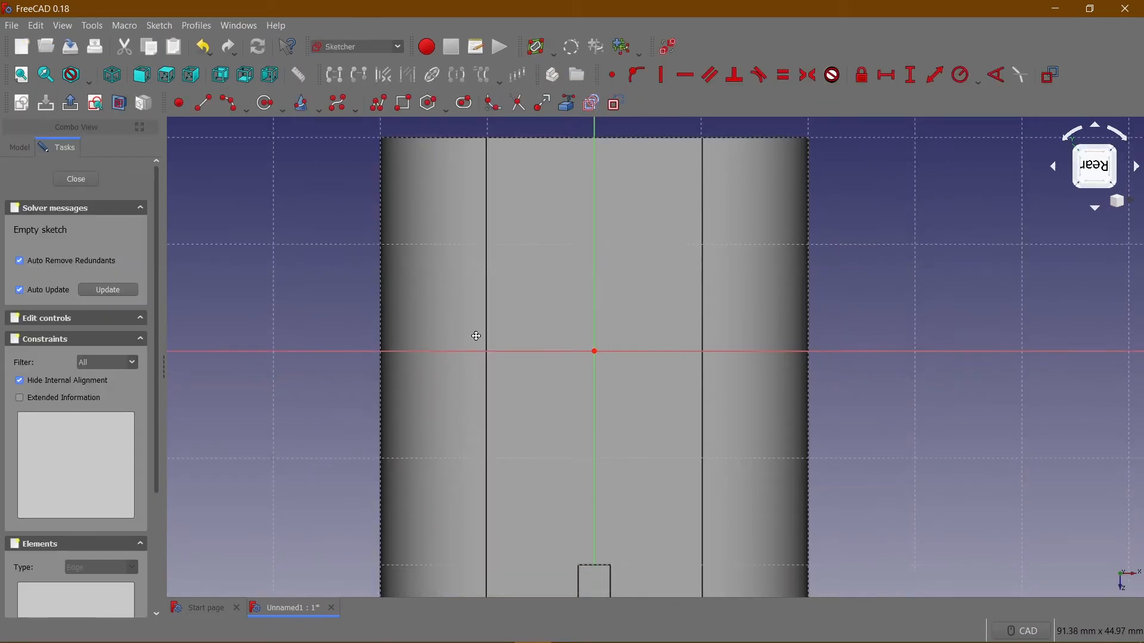
middle_drag(474, 348, 493, 271)
scroll(556, 376, up, 2)
mouse_move(555, 375)
middle_down()
mouse_move(482, 353)
mouse_move(504, 262)
mouse_move(541, 302)
mouse_move(534, 296)
middle_up()
click(221, 75)
scroll(565, 256, down, 3)
Sketch two flat rectangles below the pin and just above the horizontal axis, one on each side of the vertical axis.
click(405, 104)
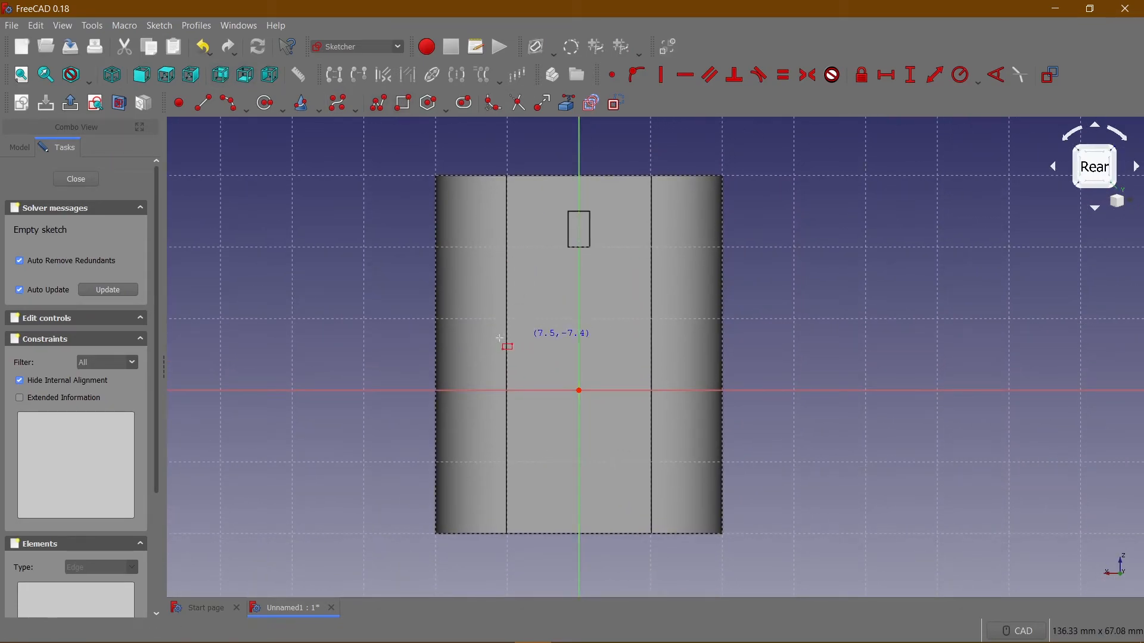
click(498, 339)
click(554, 363)
click(623, 341)
click(671, 368)
right_click(643, 351)
Make the two rectangles equal in width and equal in height with equality constraints.
click(646, 340)
click(527, 339)
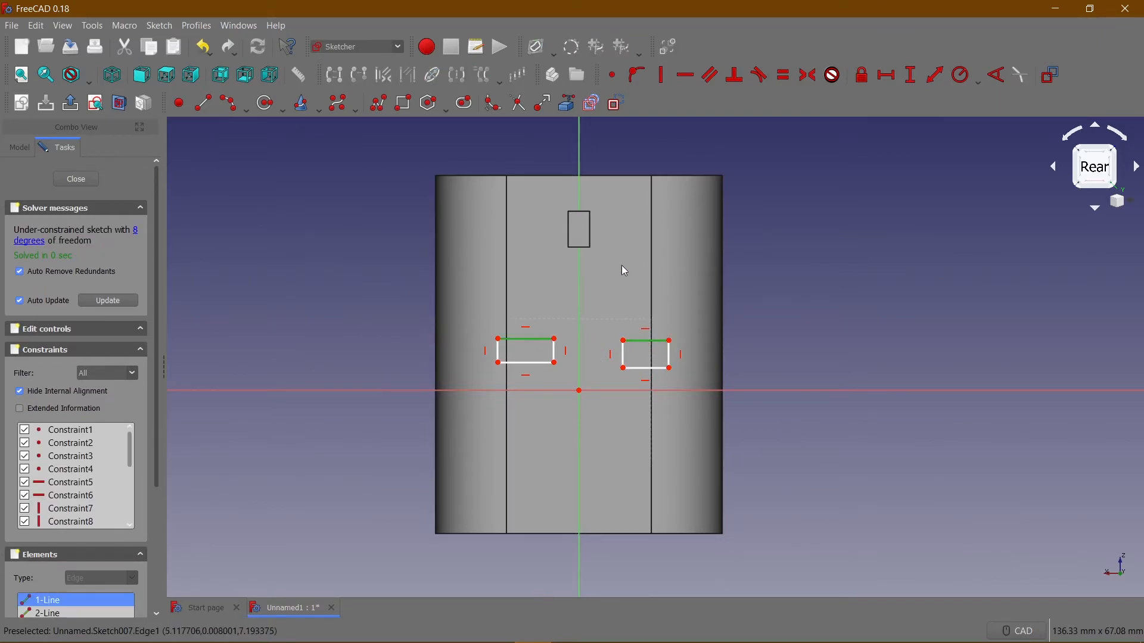
click(784, 75)
click(505, 356)
click(622, 354)
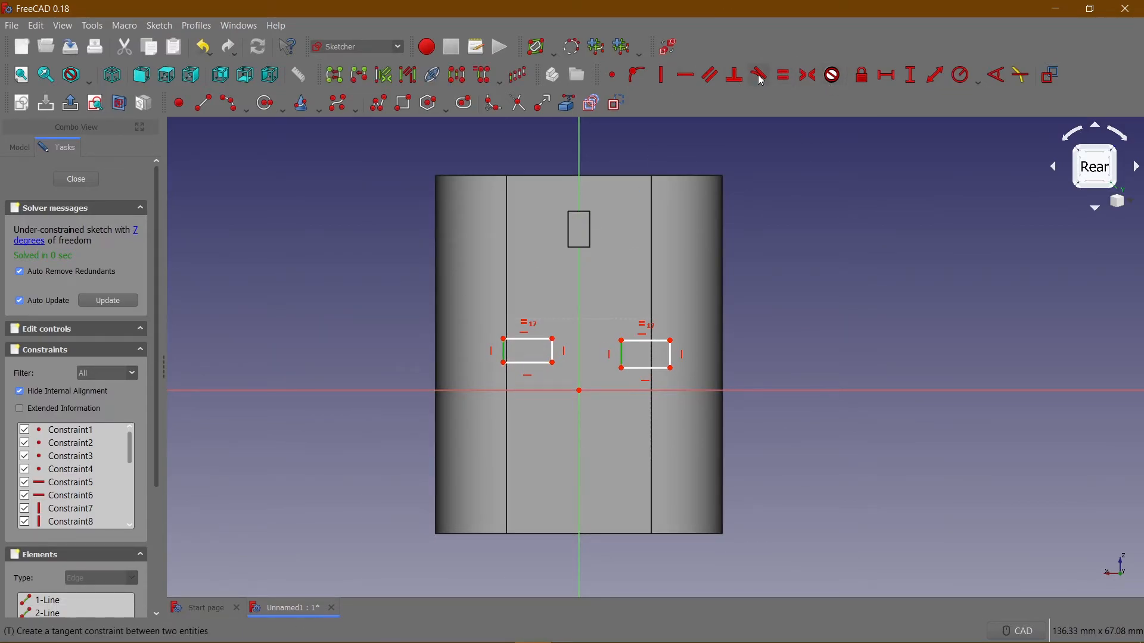
click(784, 75)
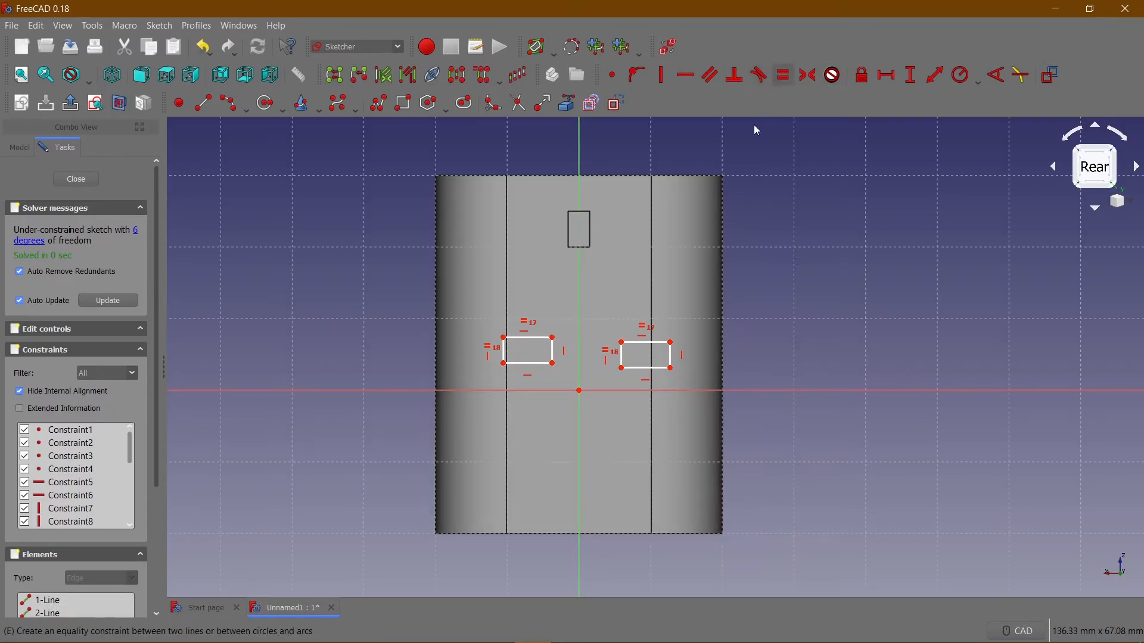
Constrain the two equal rectangles to 5 mm wide and 3 mm high.
click(536, 338)
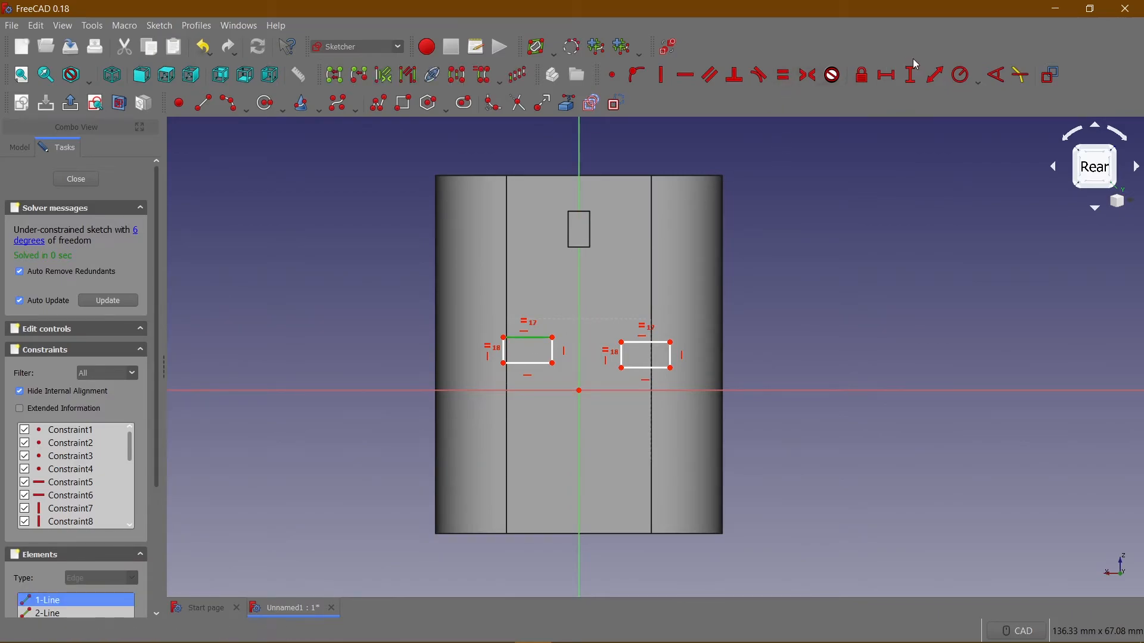
click(890, 74)
text(5)
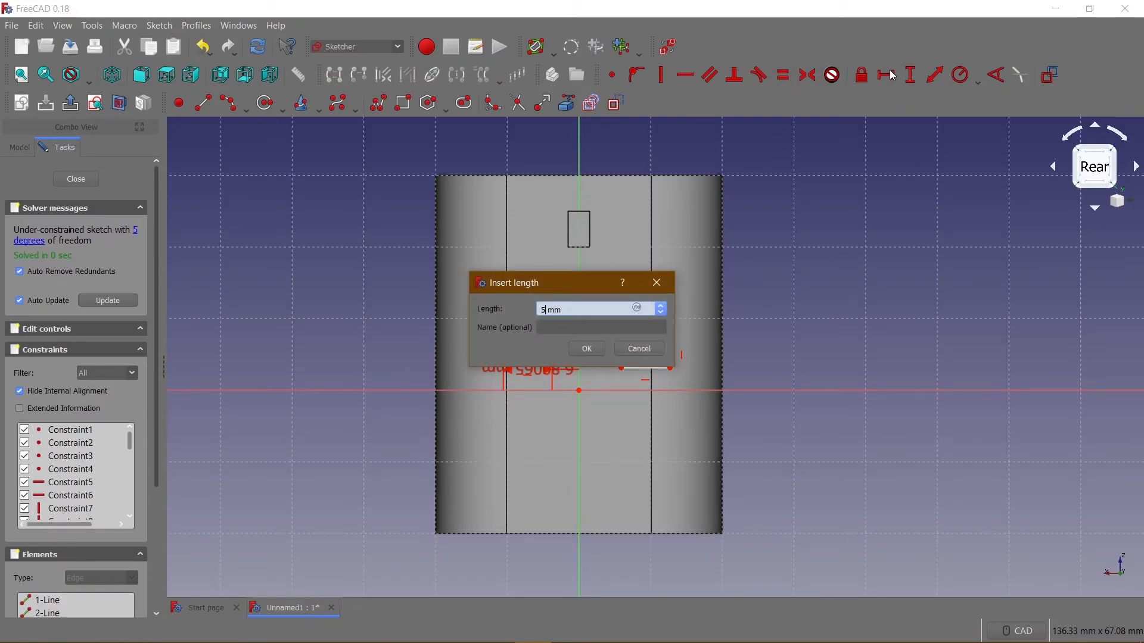
key(Return)
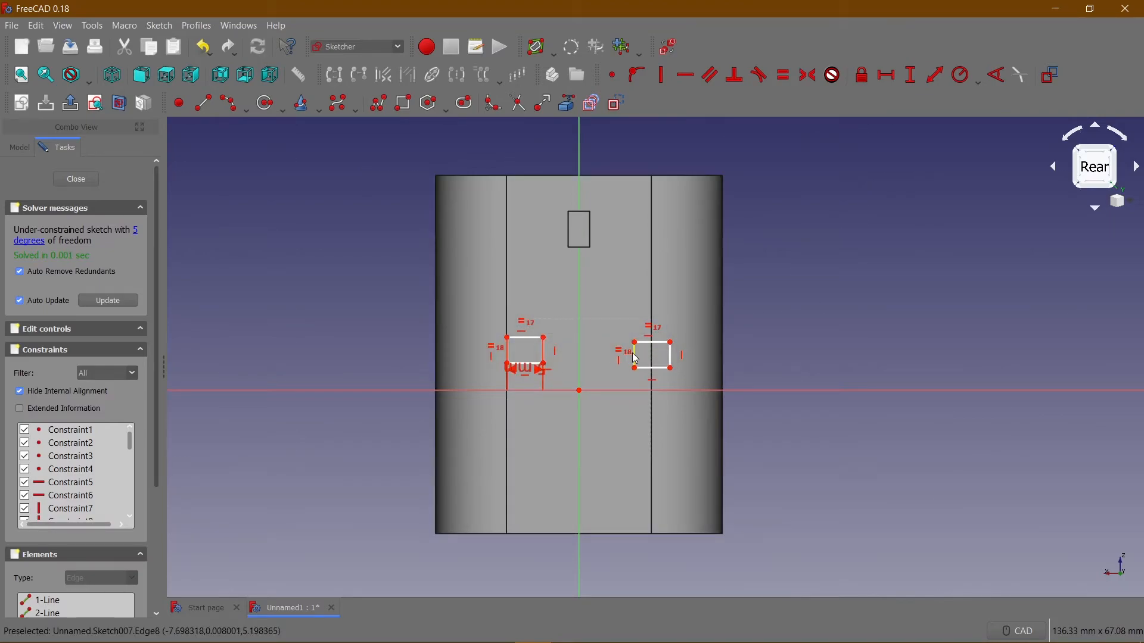
click(635, 355)
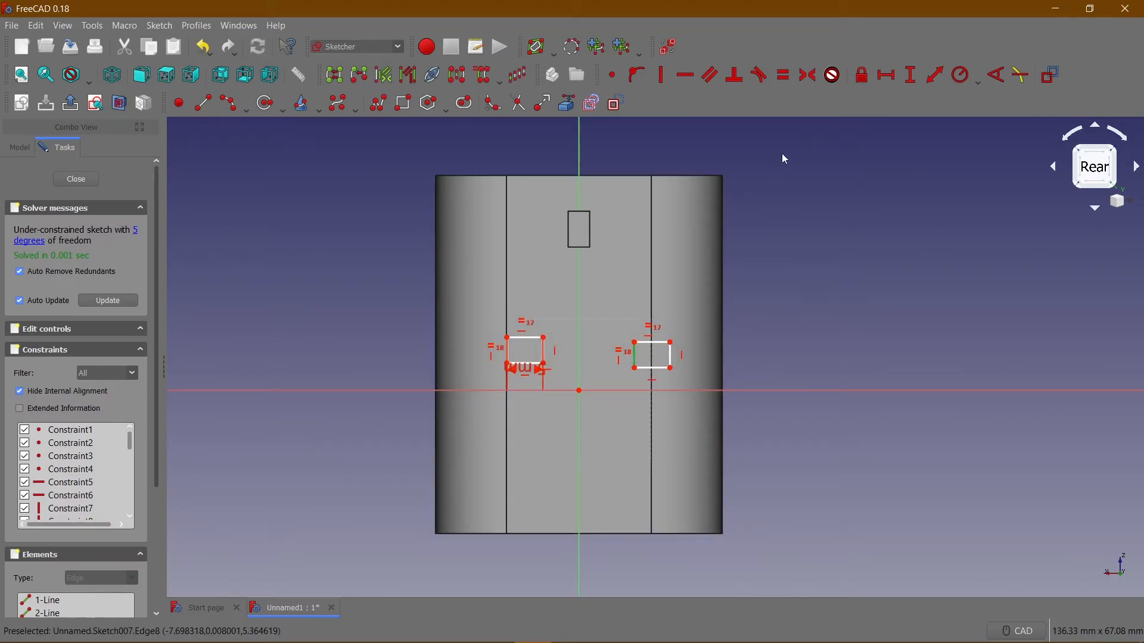
click(913, 75)
text(3)
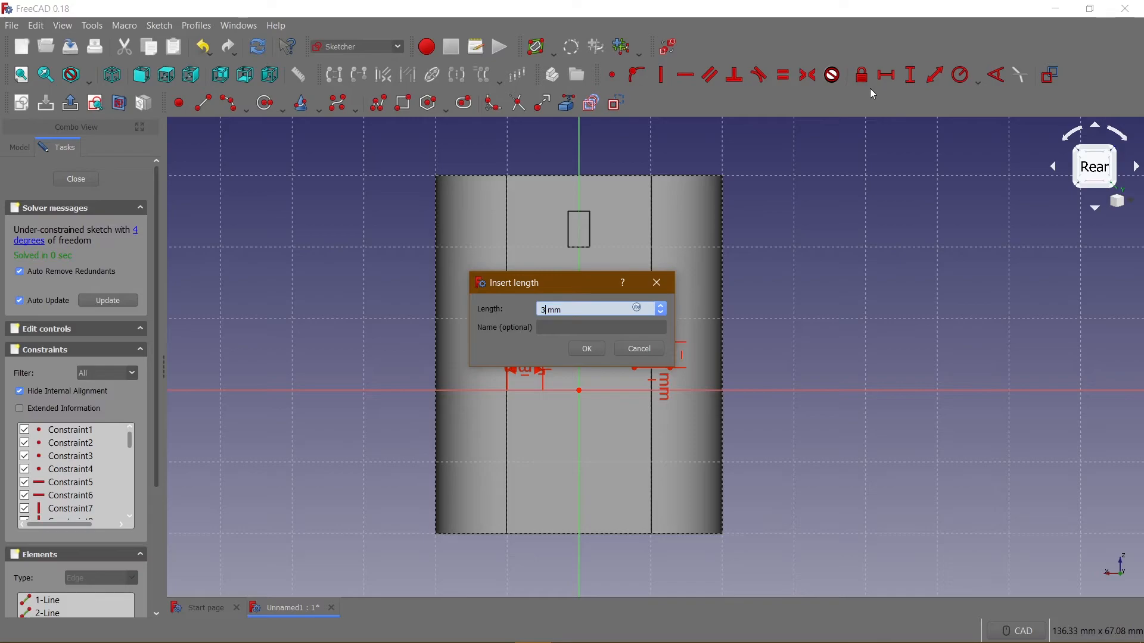
key(Return)
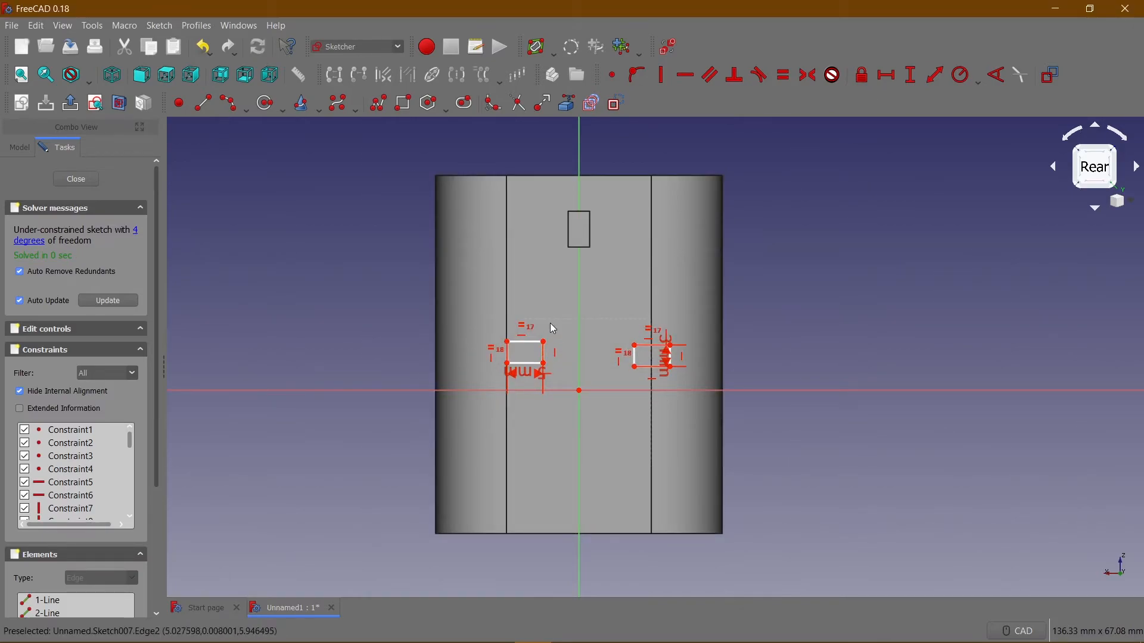
Move the 5 mm label clear of its rectangle and constrain that rectangle's inner lower corner 8 mm horizontally from the origin.
scroll(549, 291, down, 2)
drag(524, 325, 416, 299)
scroll(568, 340, up, 2)
click(530, 302)
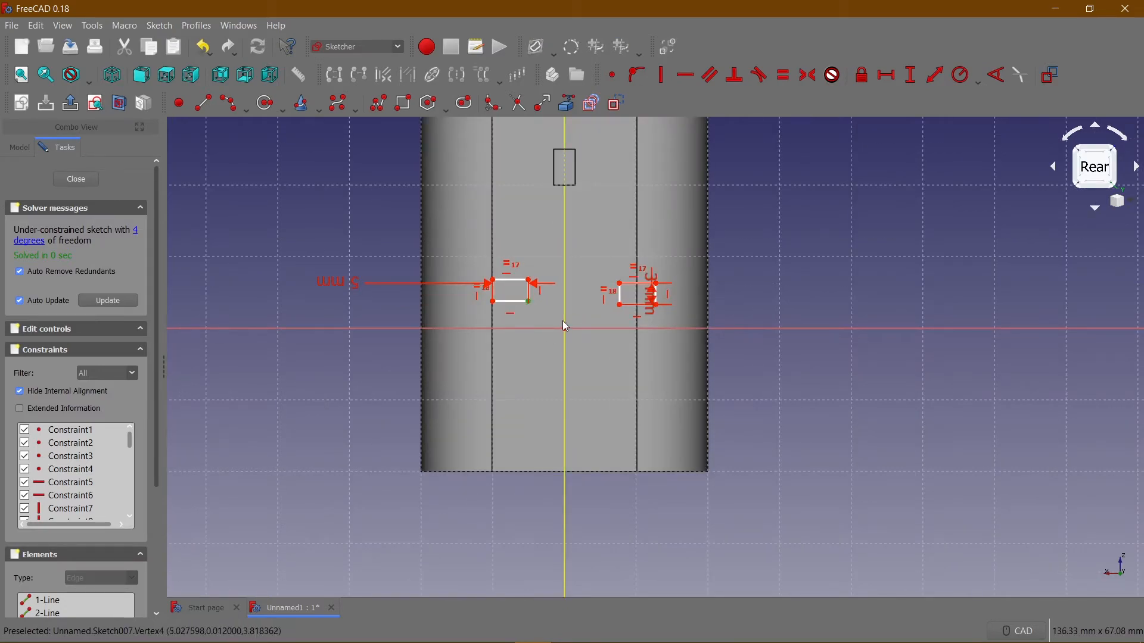
click(886, 75)
text(8)
key(Return)
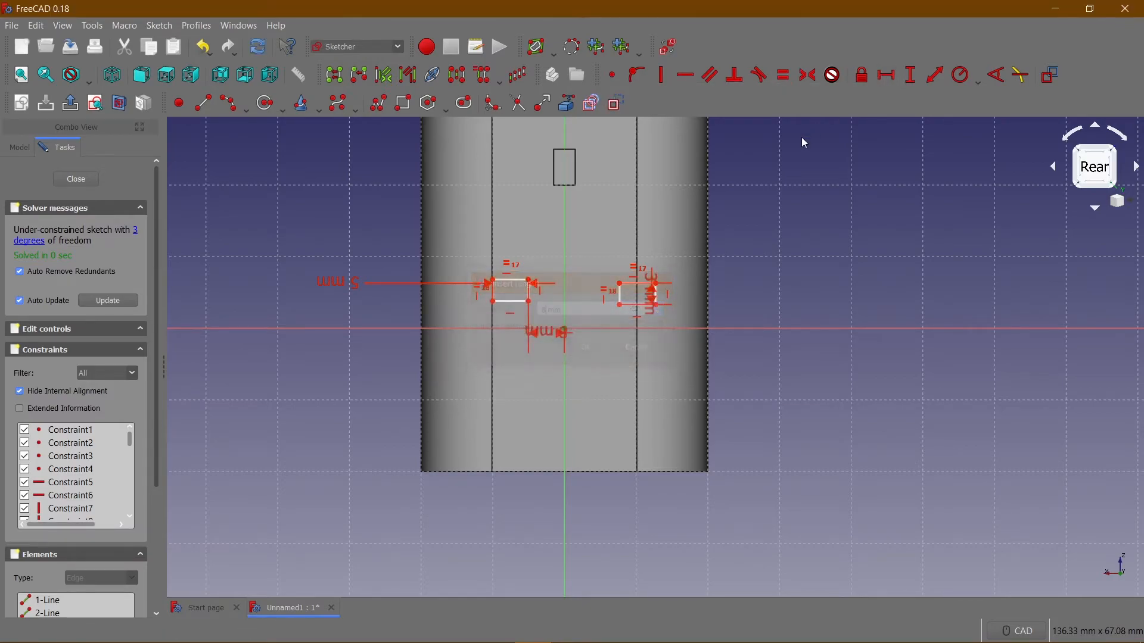
Constrain the other rectangle's inner lower corner 8 mm horizontally from the origin.
click(621, 306)
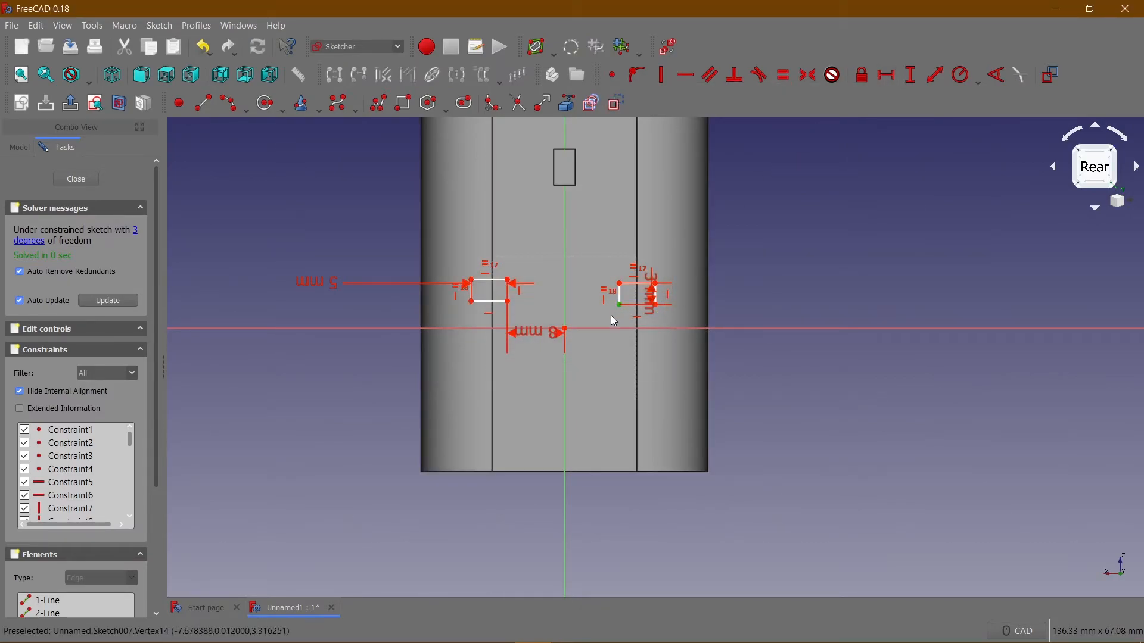
click(568, 336)
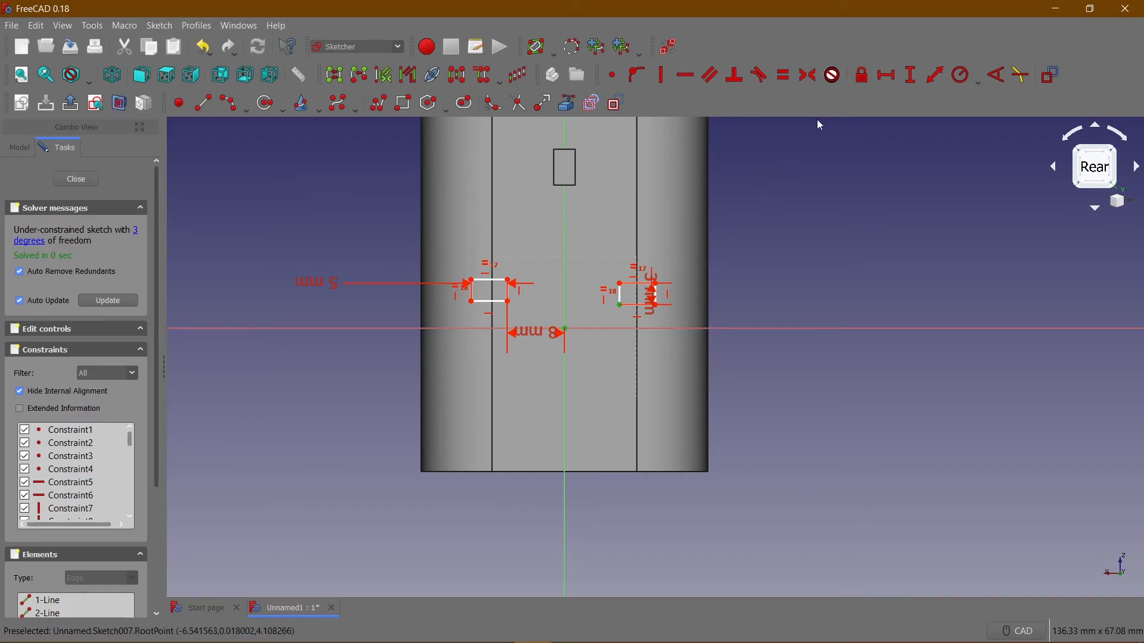
click(886, 76)
key(Return)
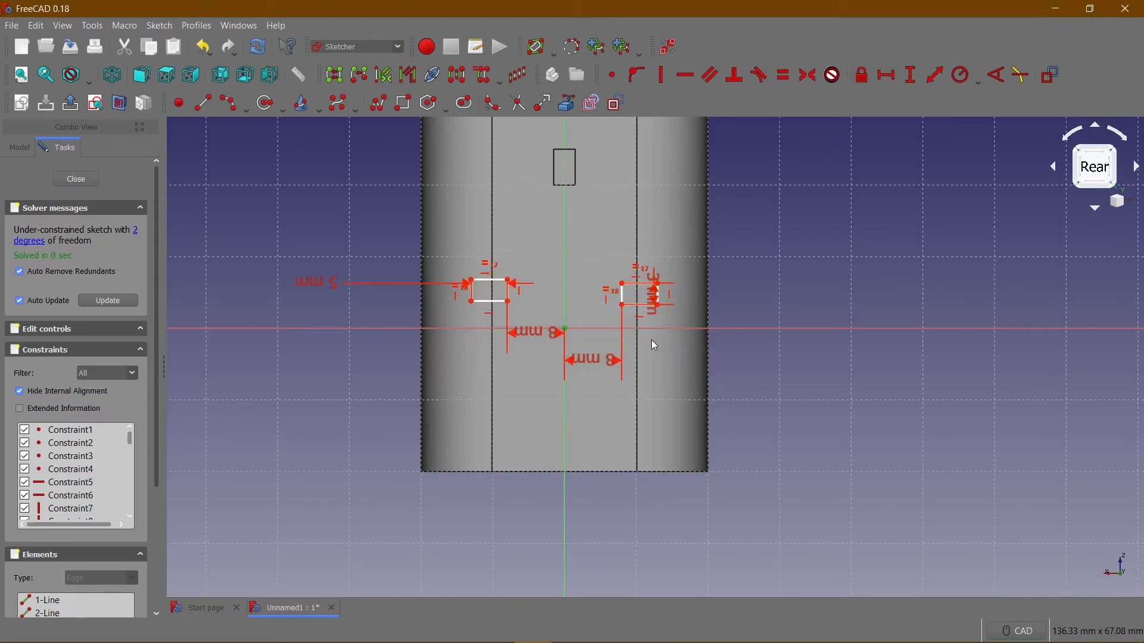
Constrain the inner lower corners of both rectangles 3.5 mm vertically from the origin.
click(508, 301)
click(566, 328)
click(906, 84)
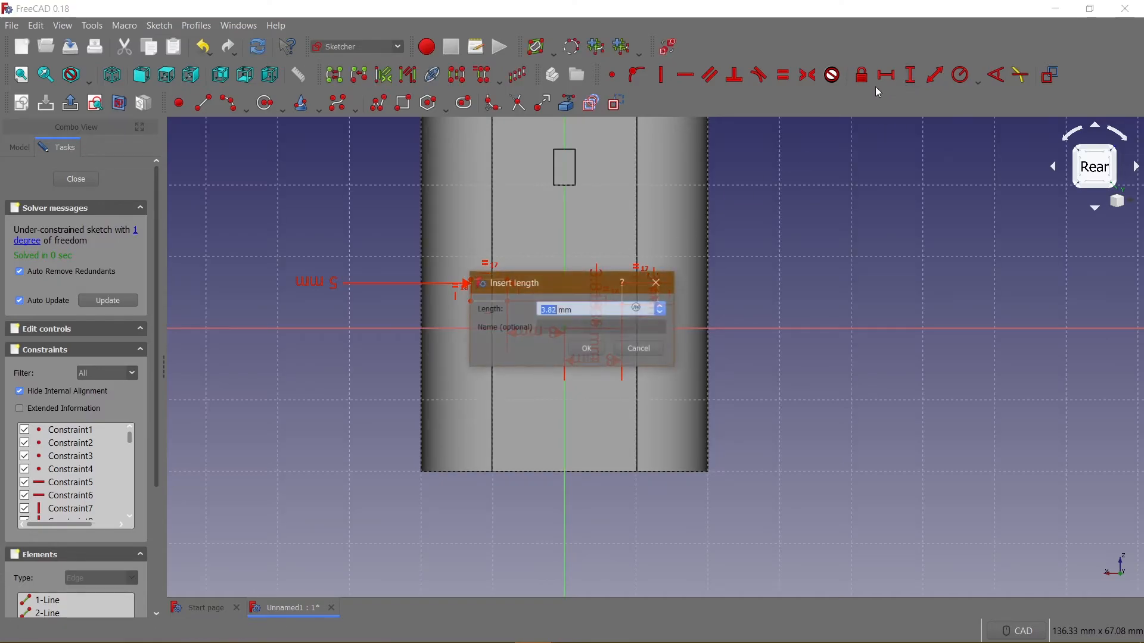
text(3)
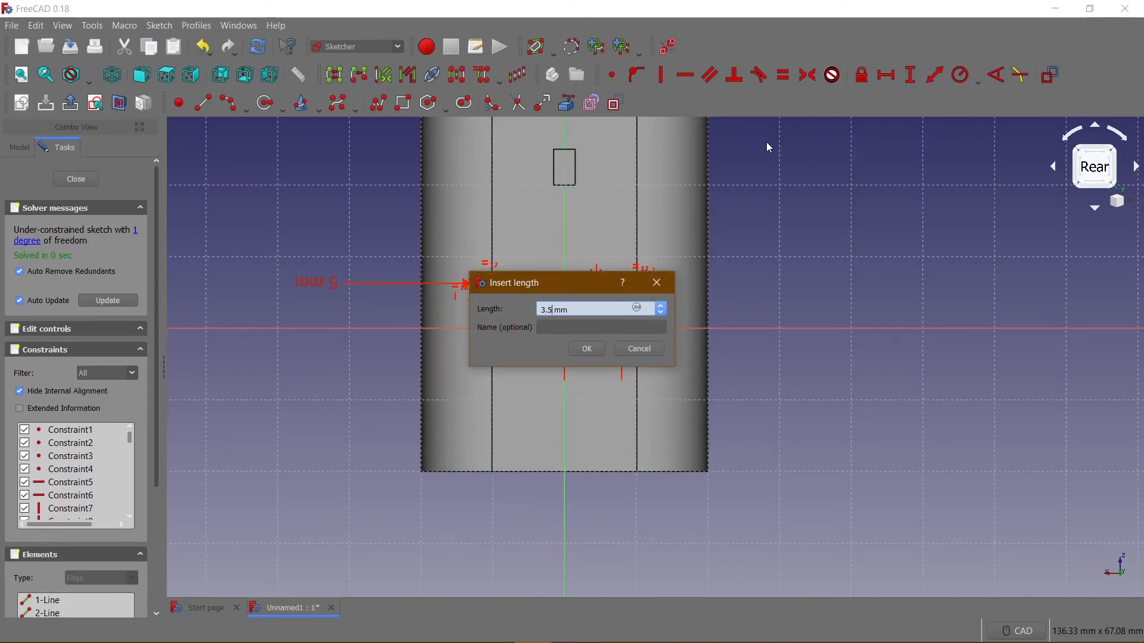
key(Return)
click(624, 305)
click(564, 327)
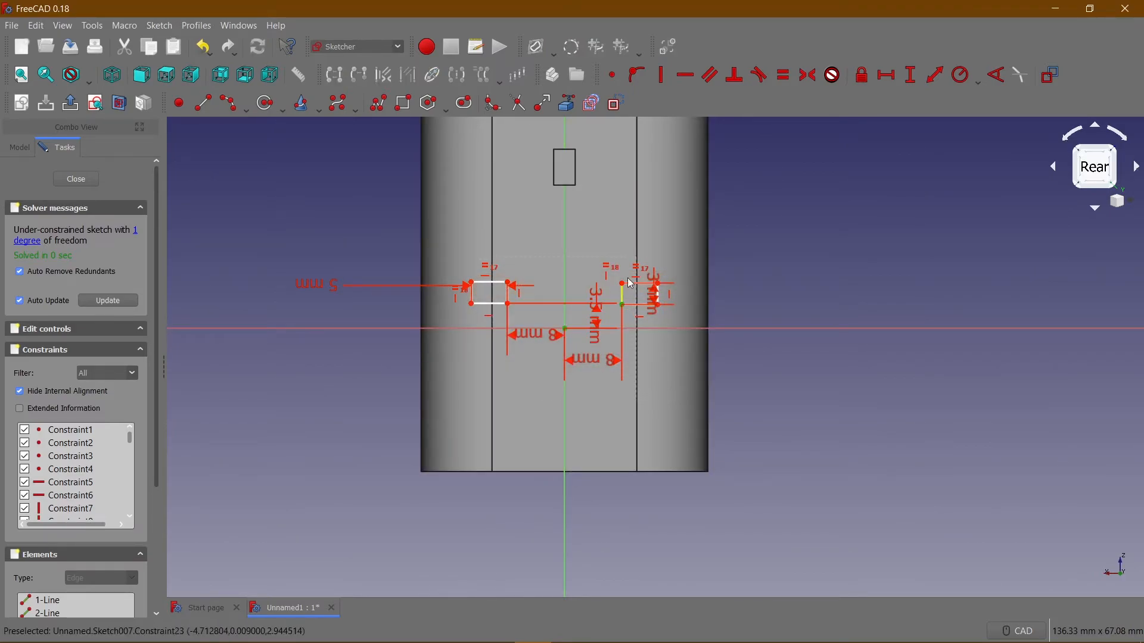
click(912, 76)
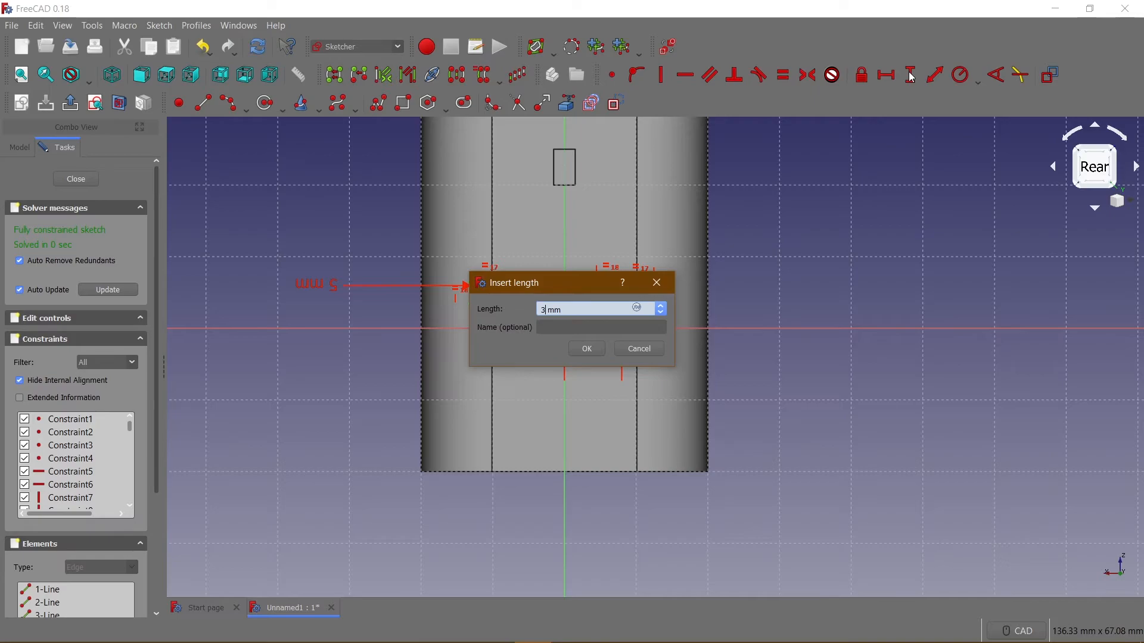
text(3.5)
key(Return)
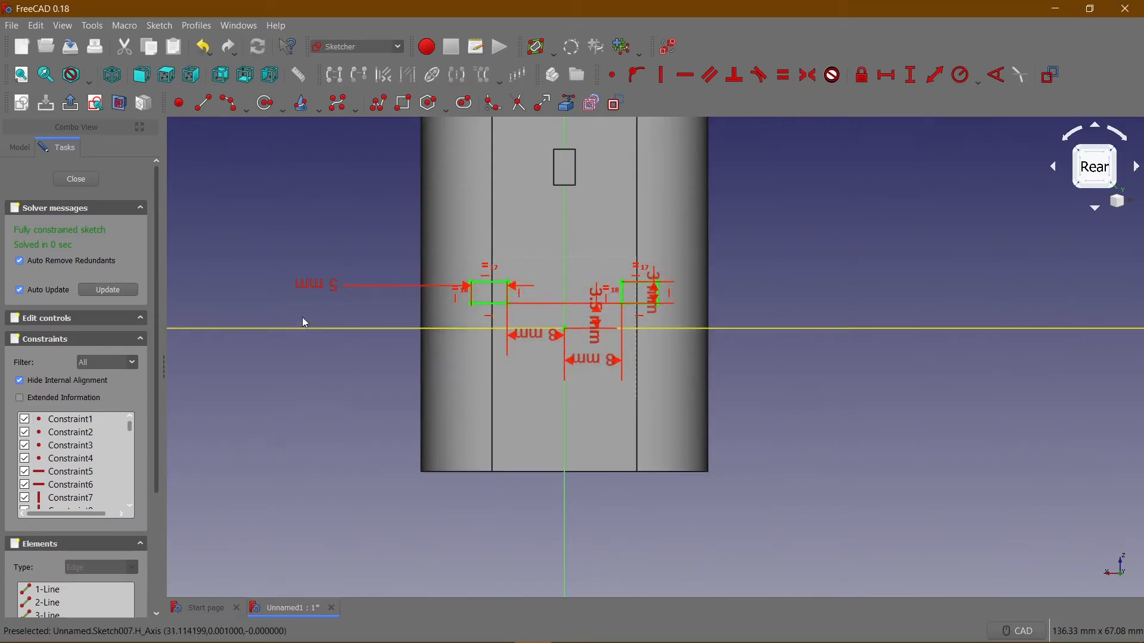
Finish the sketch and pad its two rectangles 10 mm outward from the rear face.
click(76, 180)
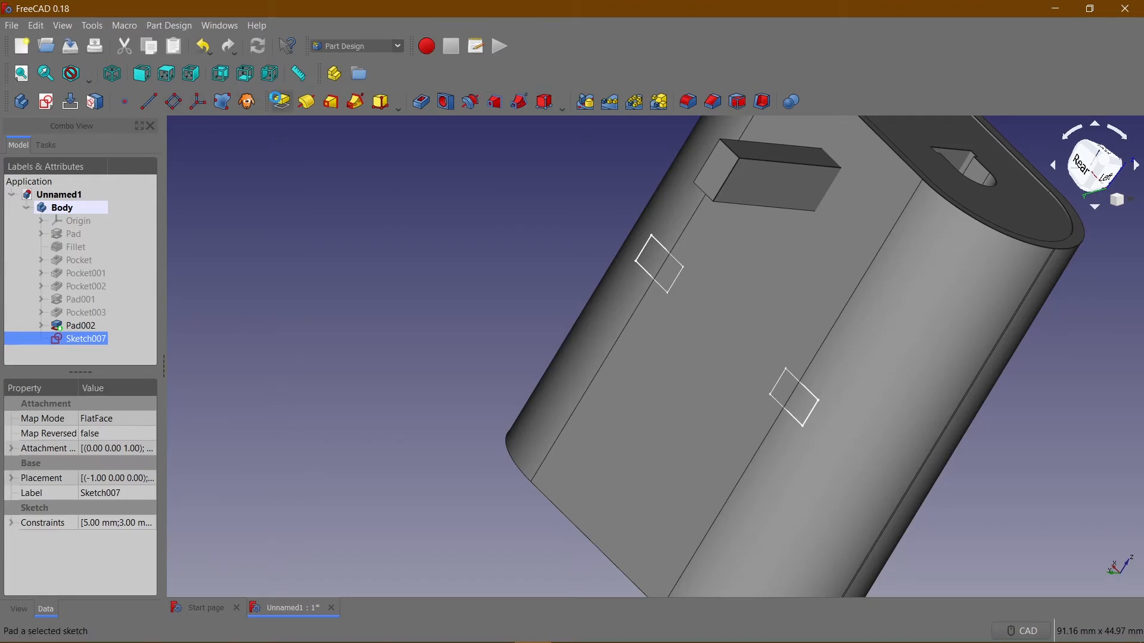
click(280, 102)
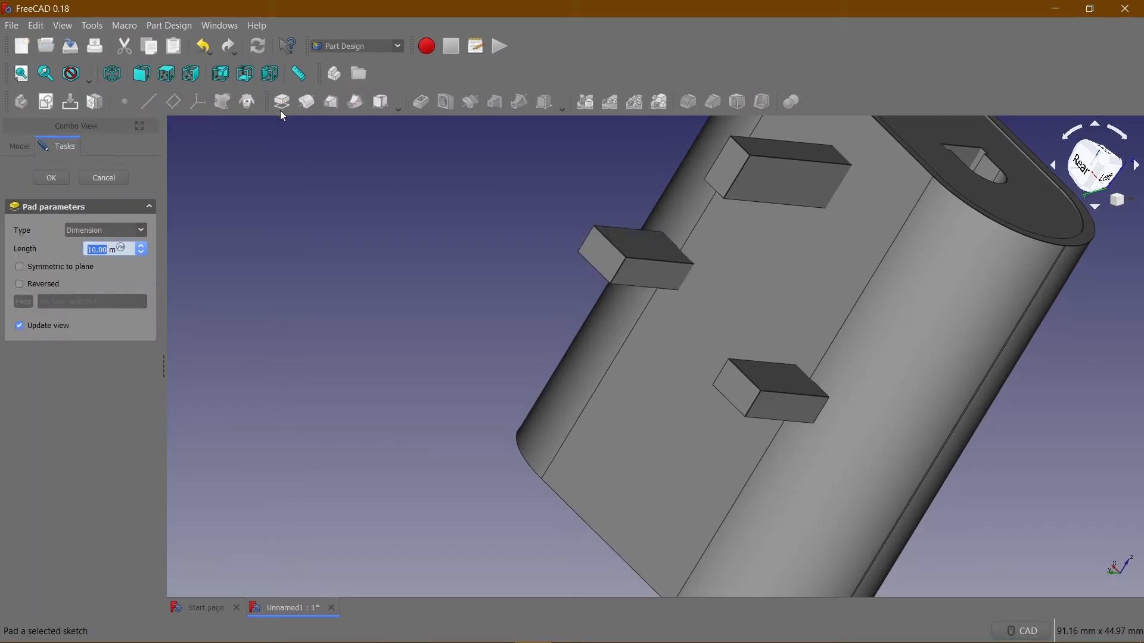
click(52, 177)
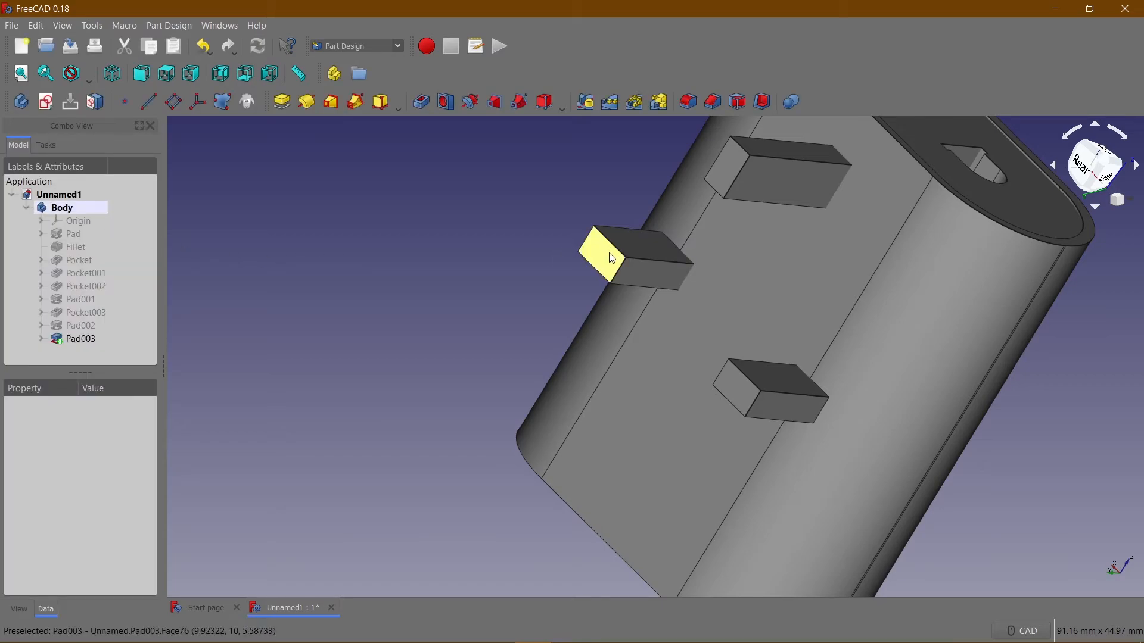
Examine from several angles how the two short pins meet the curved edges of the rear face.
click(612, 260)
click(651, 350)
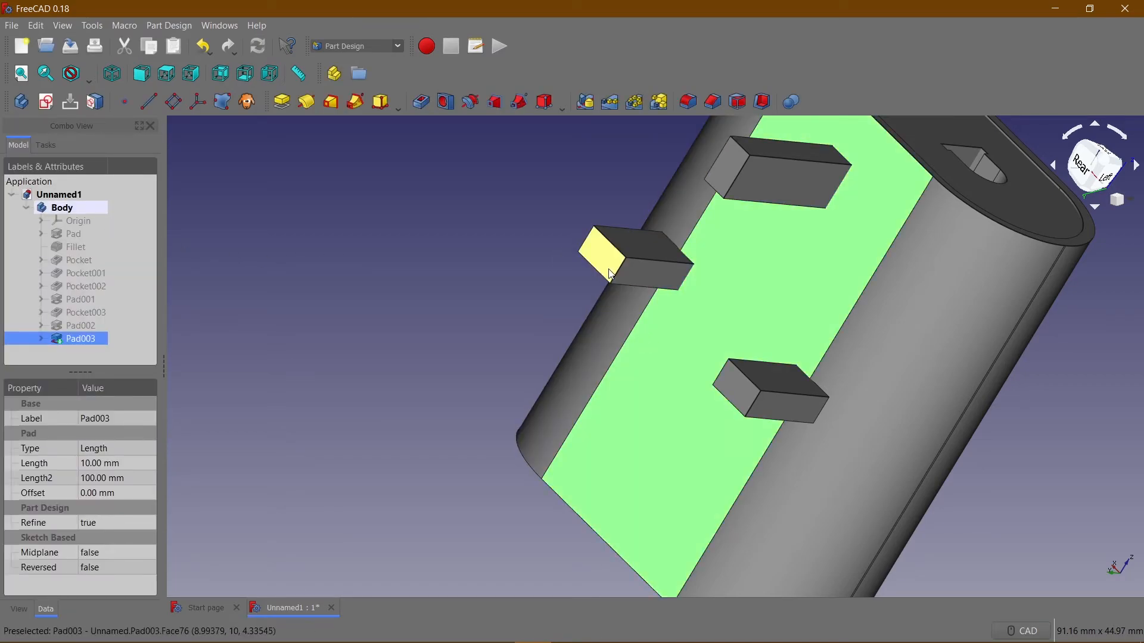
click(610, 272)
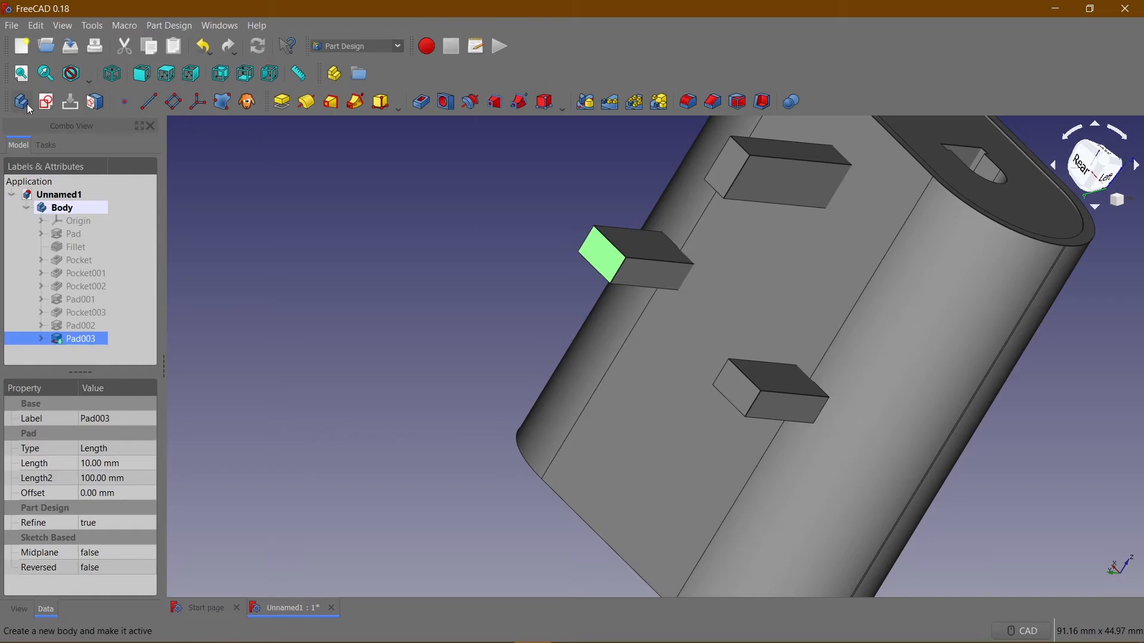
click(414, 248)
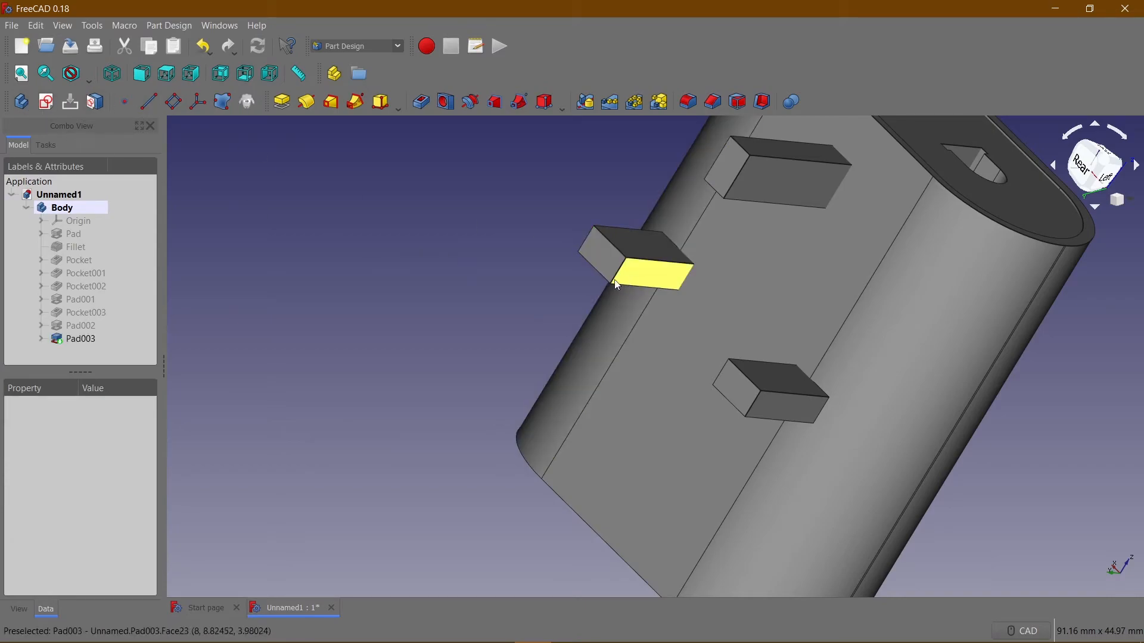
middle_drag(523, 280, 949, 281)
middle_drag(675, 290, 813, 294)
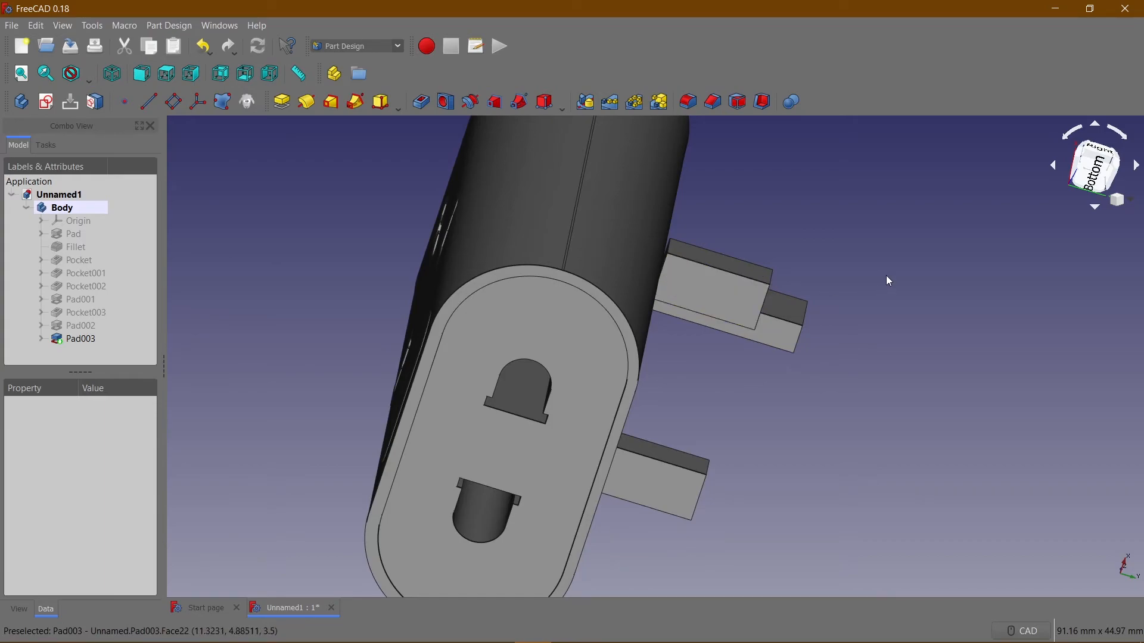
right_click(802, 240)
middle_drag(743, 196, 531, 173)
Edit the pad of the two short pins to use two dimensions, with a second length of 3 mm into the body.
double_click(74, 338)
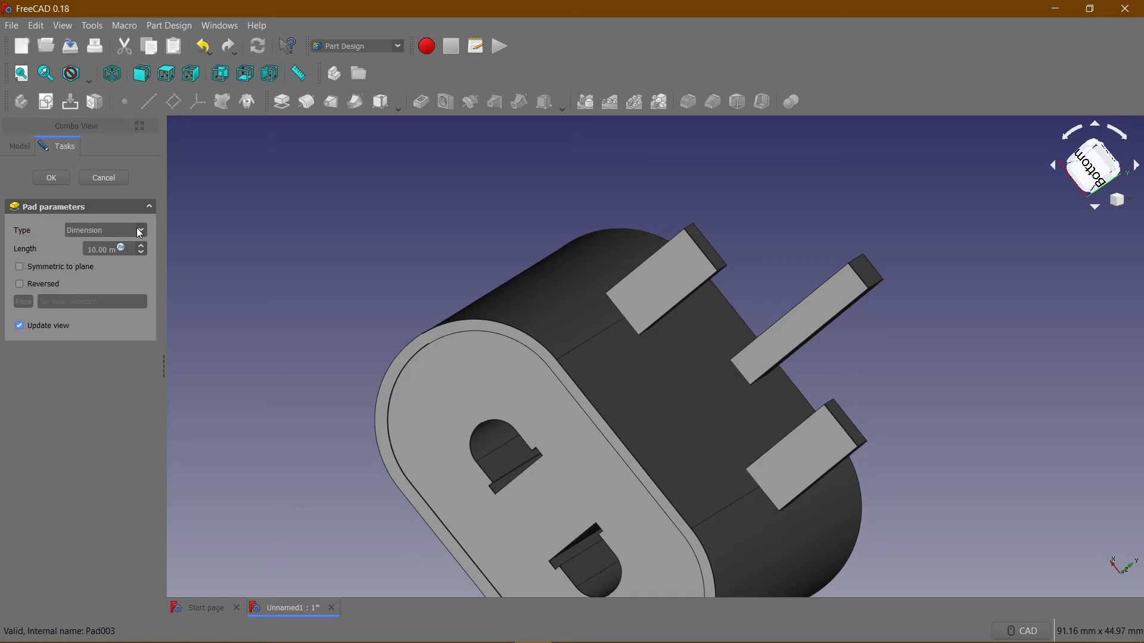
click(140, 232)
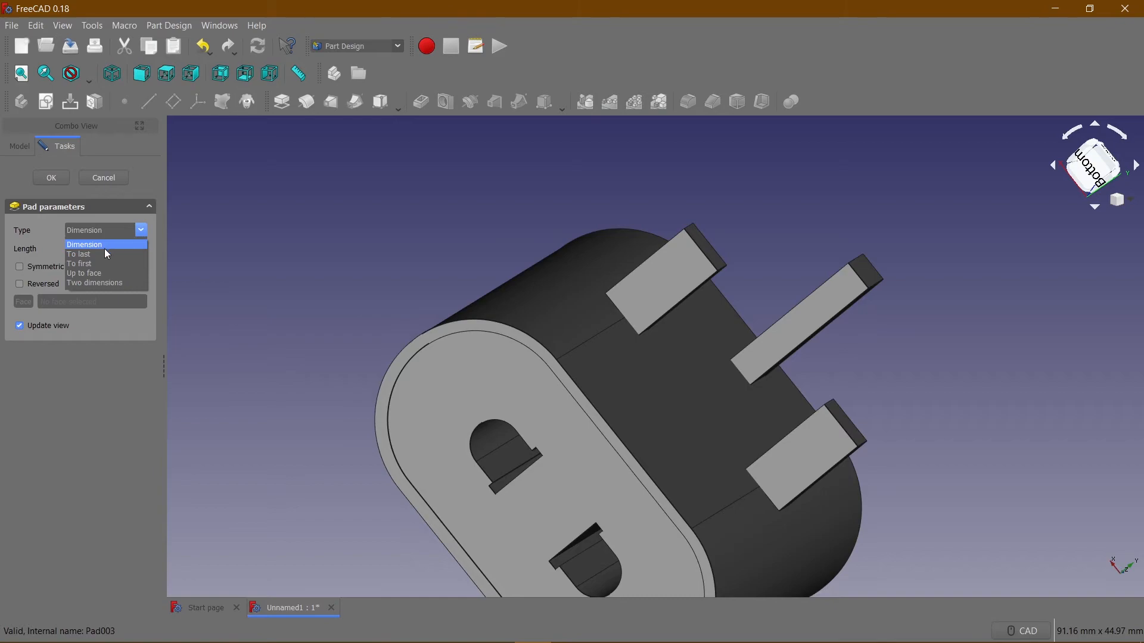
click(88, 283)
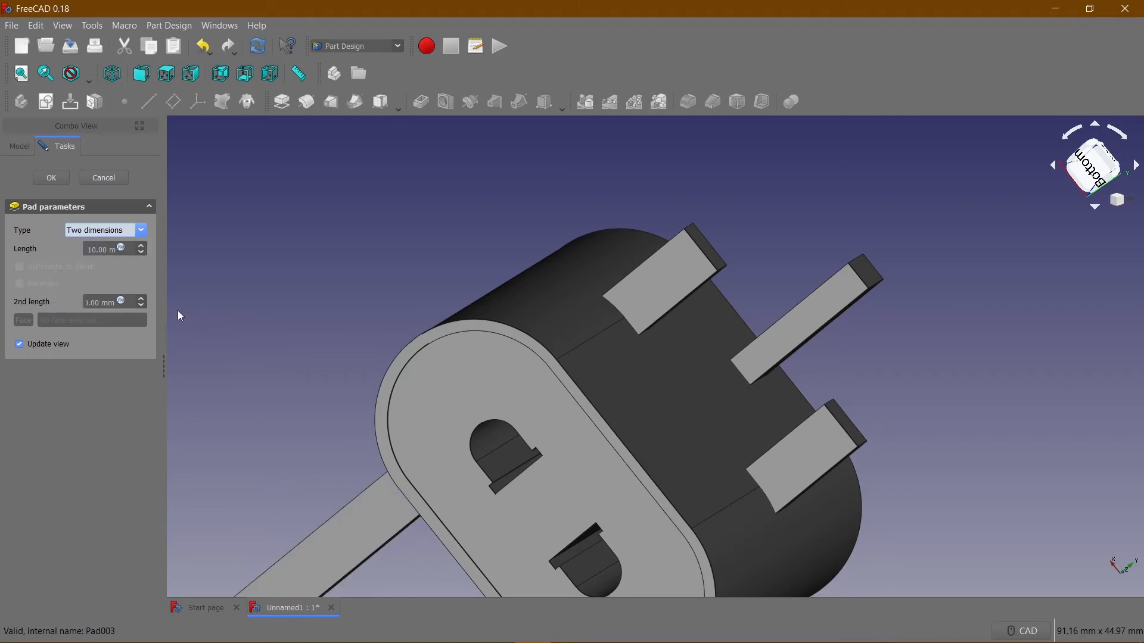
middle_drag(363, 295, 86, 280)
click(96, 301)
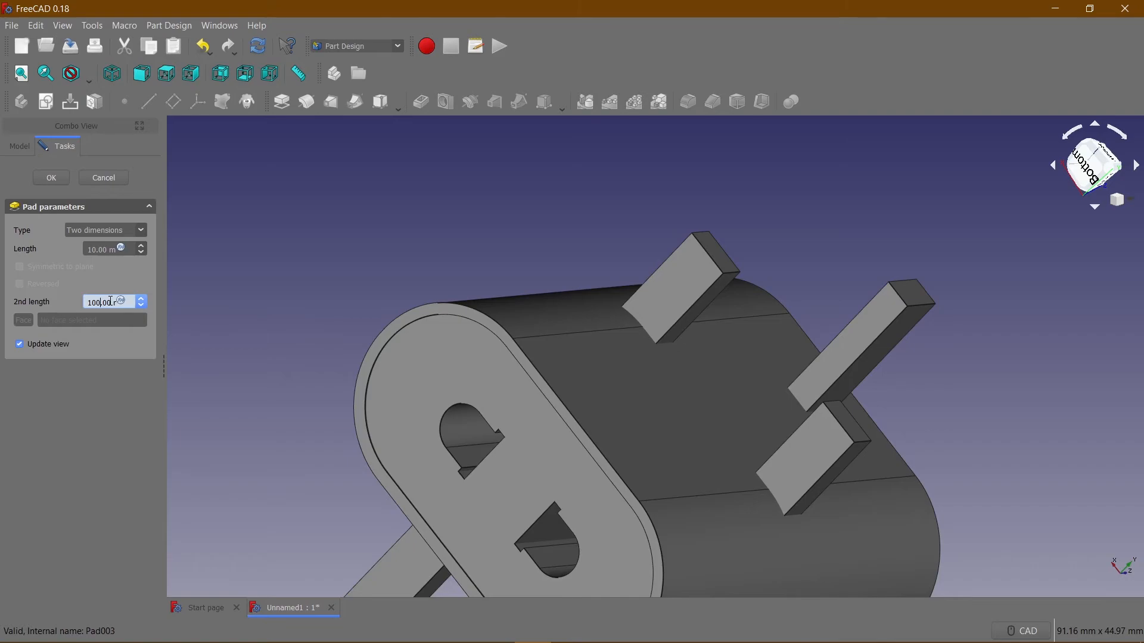
key(BackSpace)
key(BackSpace)
key(BackSpace)
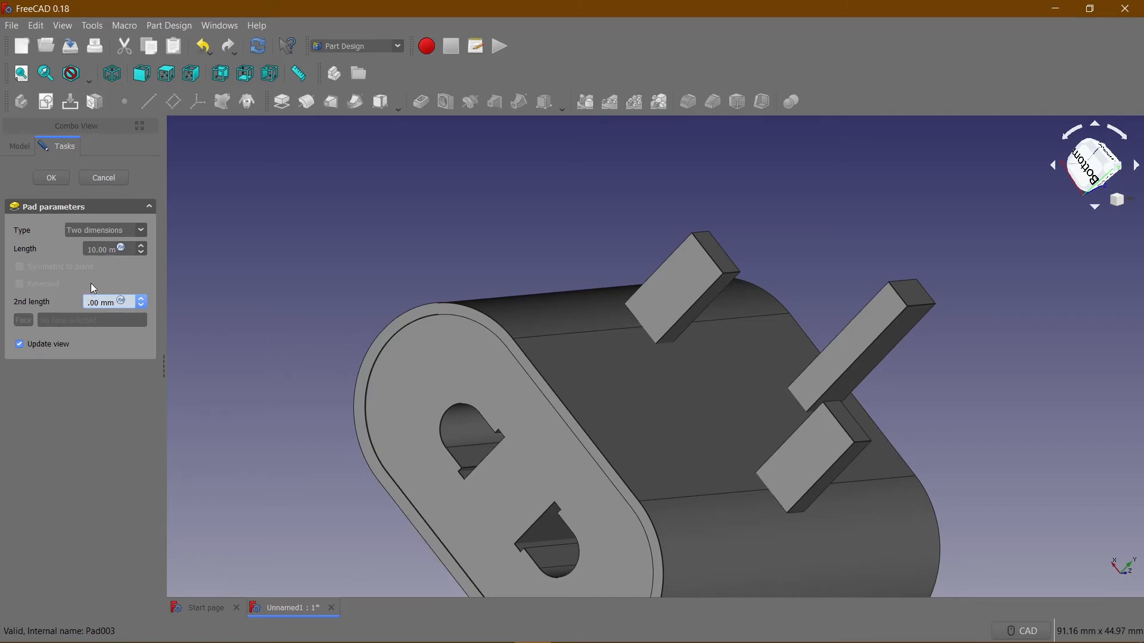
text(3)
middle_drag(536, 280, 667, 301)
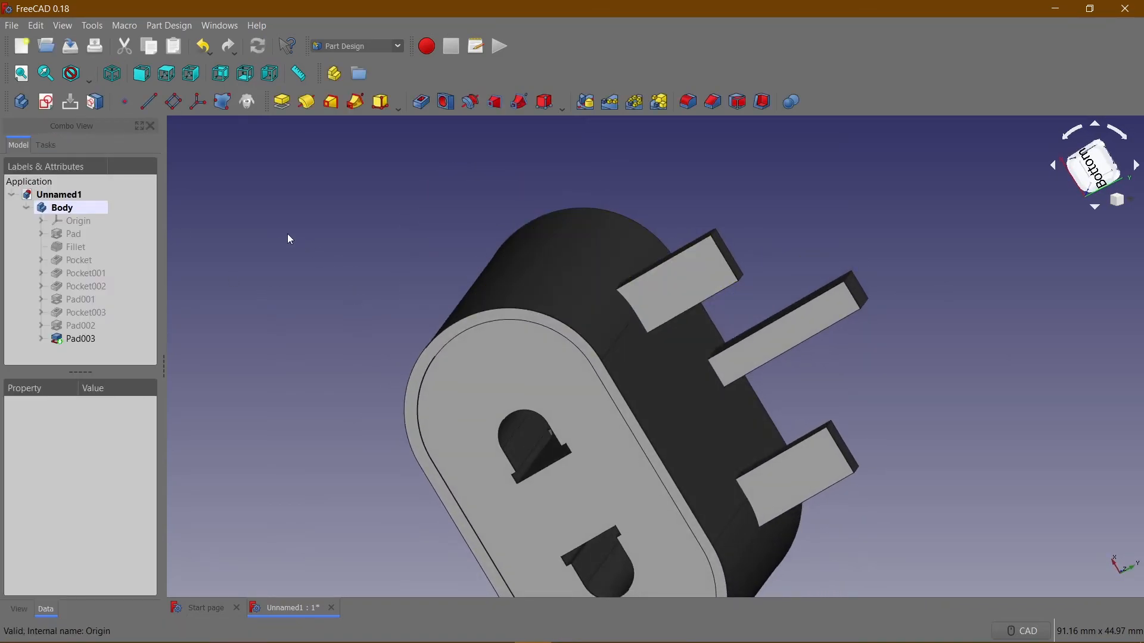
Start a new sketch on the end face of one of the two short pins.
middle_drag(379, 240, 202, 353)
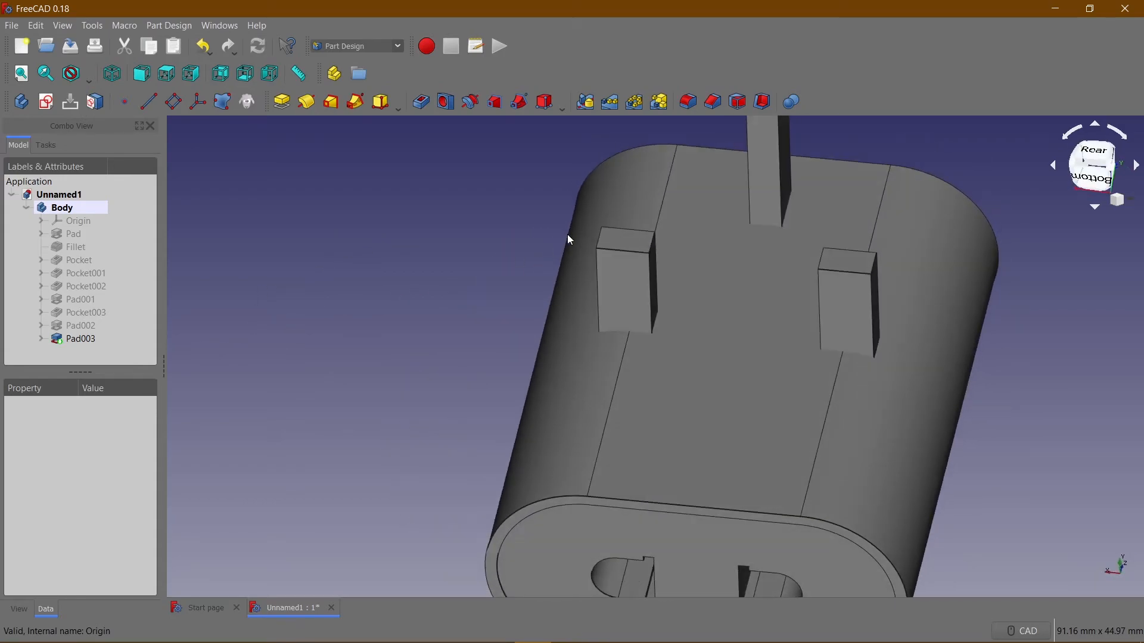
click(630, 250)
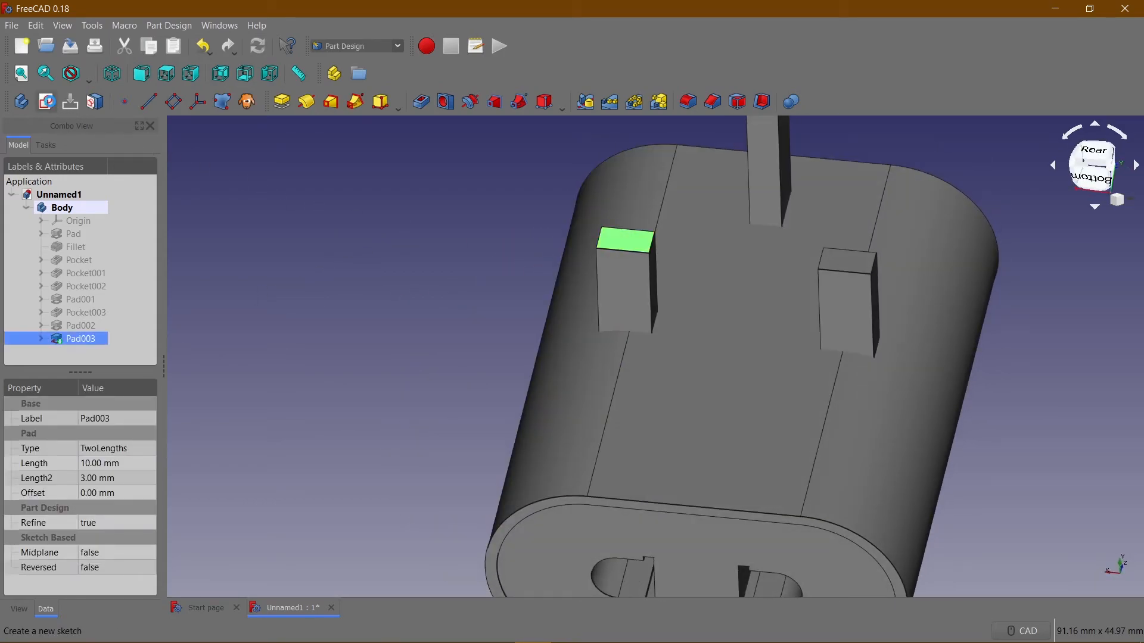
click(46, 101)
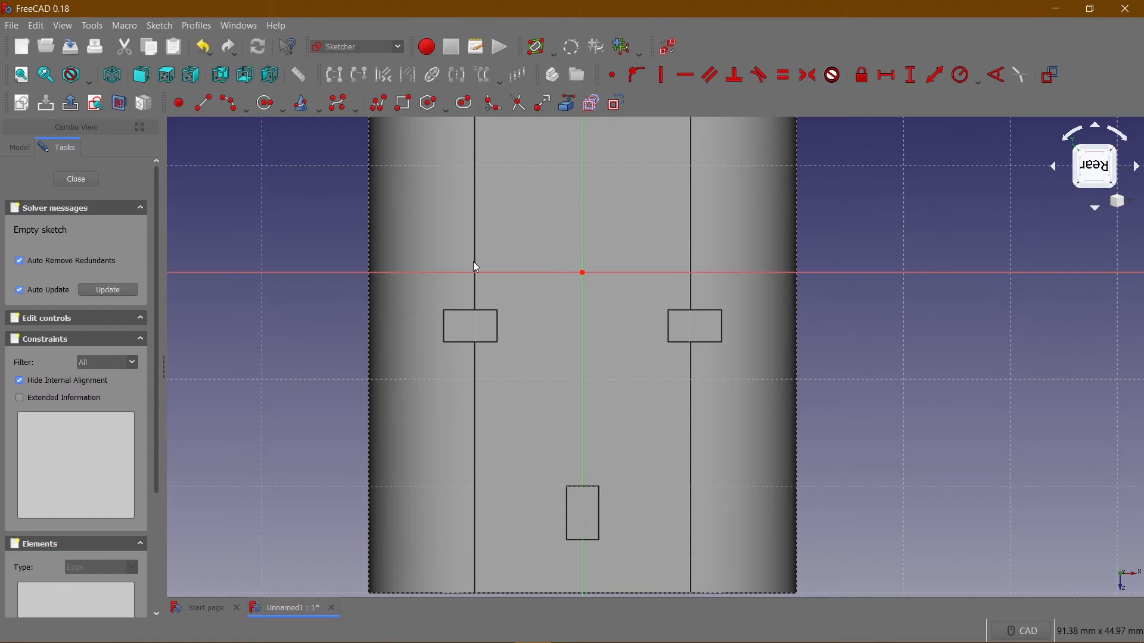
right_click(660, 302)
click(553, 330)
mouse_move(553, 330)
middle_down()
mouse_move(605, 301)
mouse_move(541, 363)
mouse_move(520, 324)
mouse_move(536, 340)
mouse_move(486, 330)
middle_up()
scroll(452, 336, up, 3)
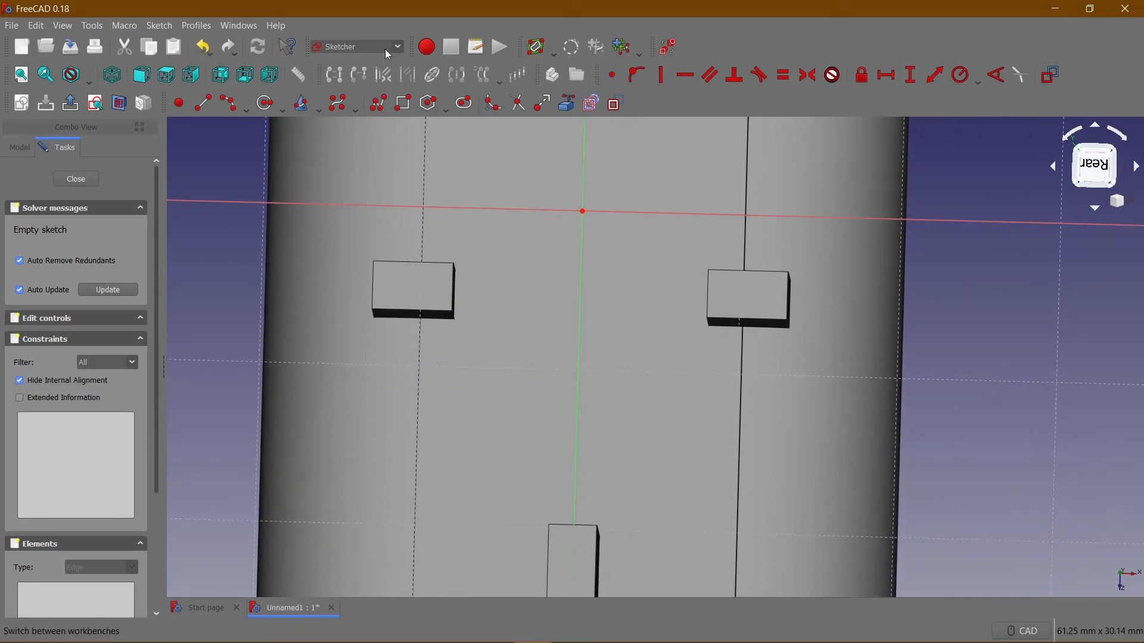
middle_drag(467, 211, 495, 156)
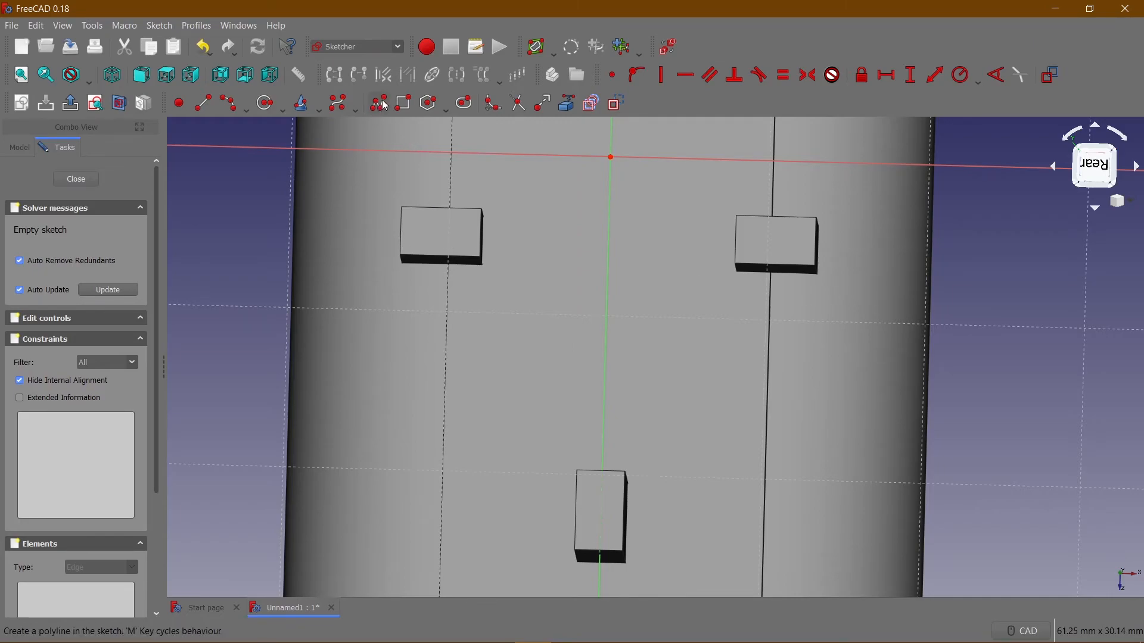
Sketch a rectangle about 4.4 mm wide just inside the end face outline of each of the two short pins.
click(405, 102)
click(405, 211)
click(475, 249)
click(740, 224)
click(810, 259)
right_click(566, 198)
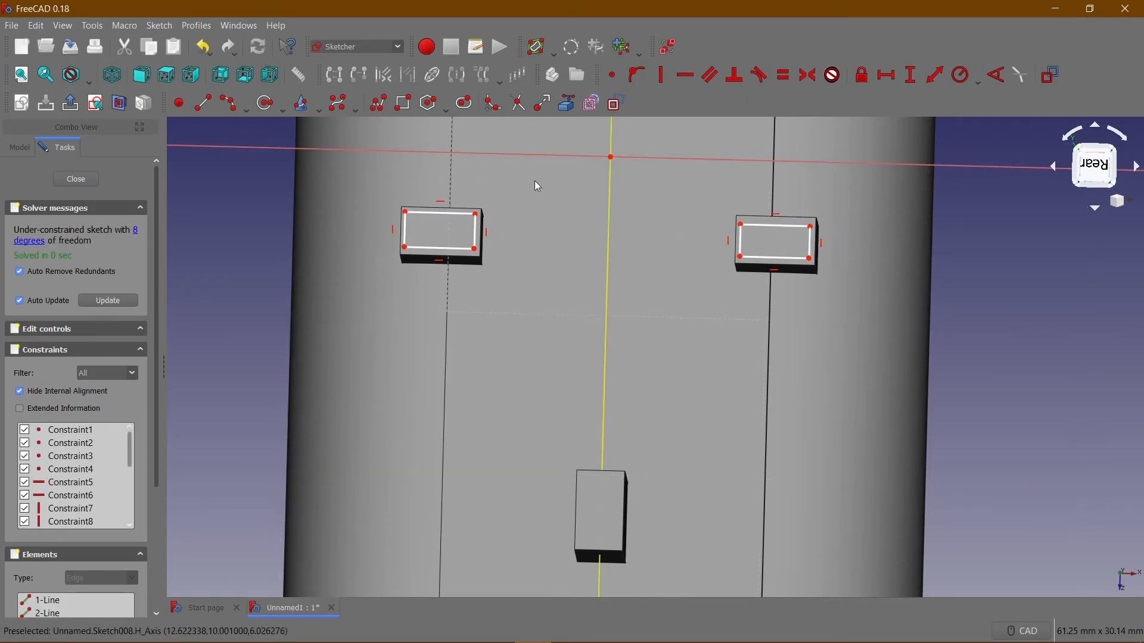
Apply equality constraints to the widths and to the heights of the two rectangles on the pin ends.
key(4)
middle_drag(727, 308, 567, 220)
middle_drag(595, 316, 620, 257)
click(398, 335)
click(424, 304)
click(530, 302)
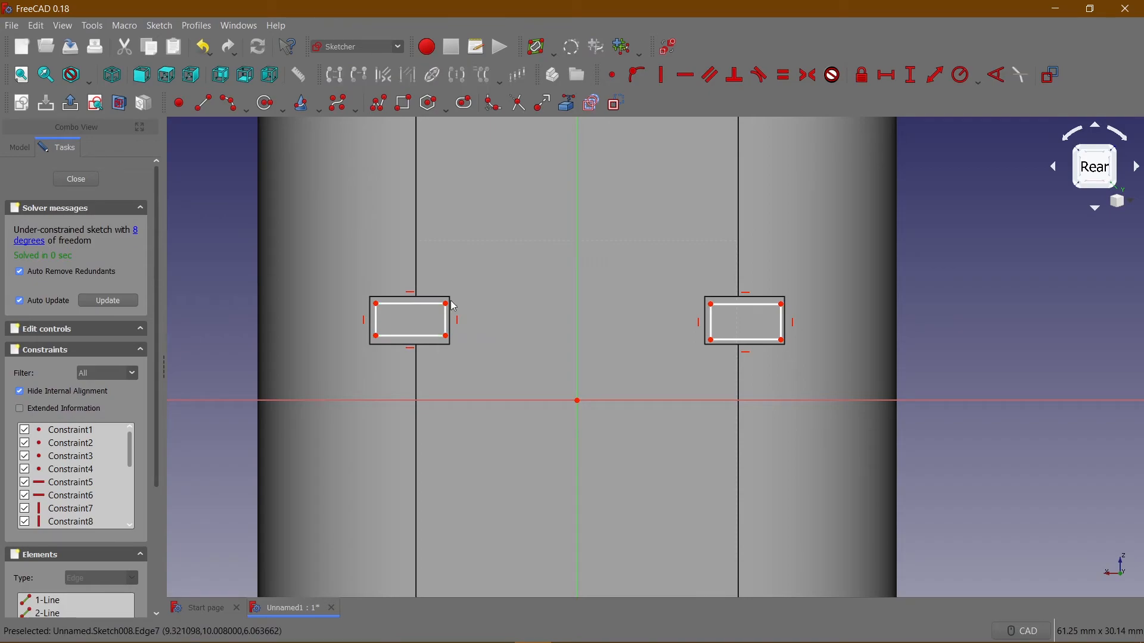
click(420, 304)
click(737, 305)
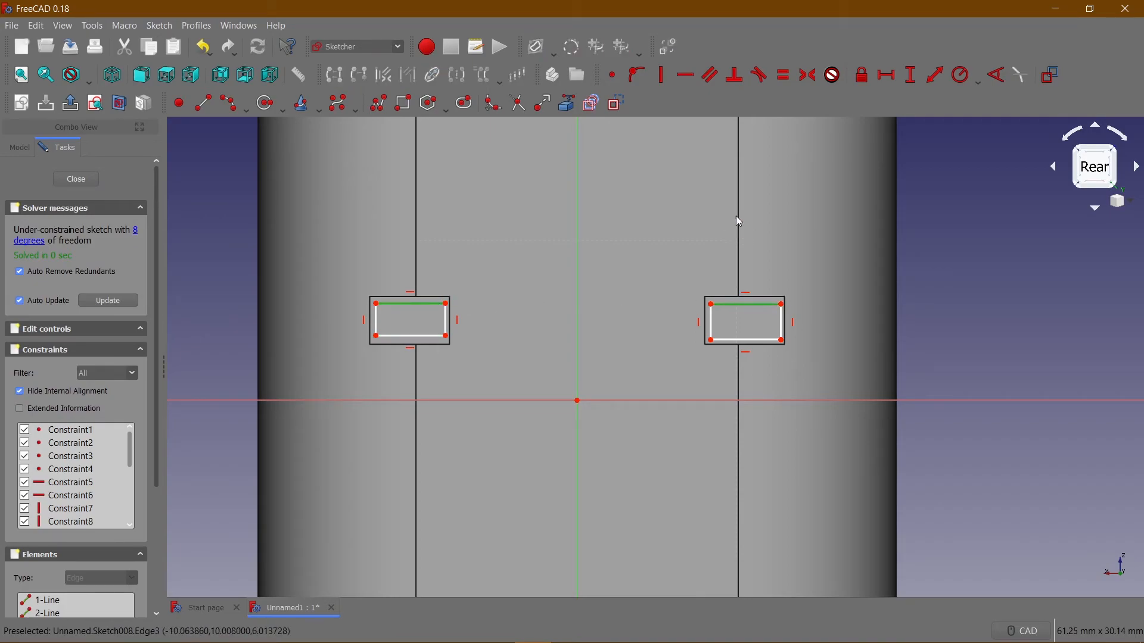
click(784, 75)
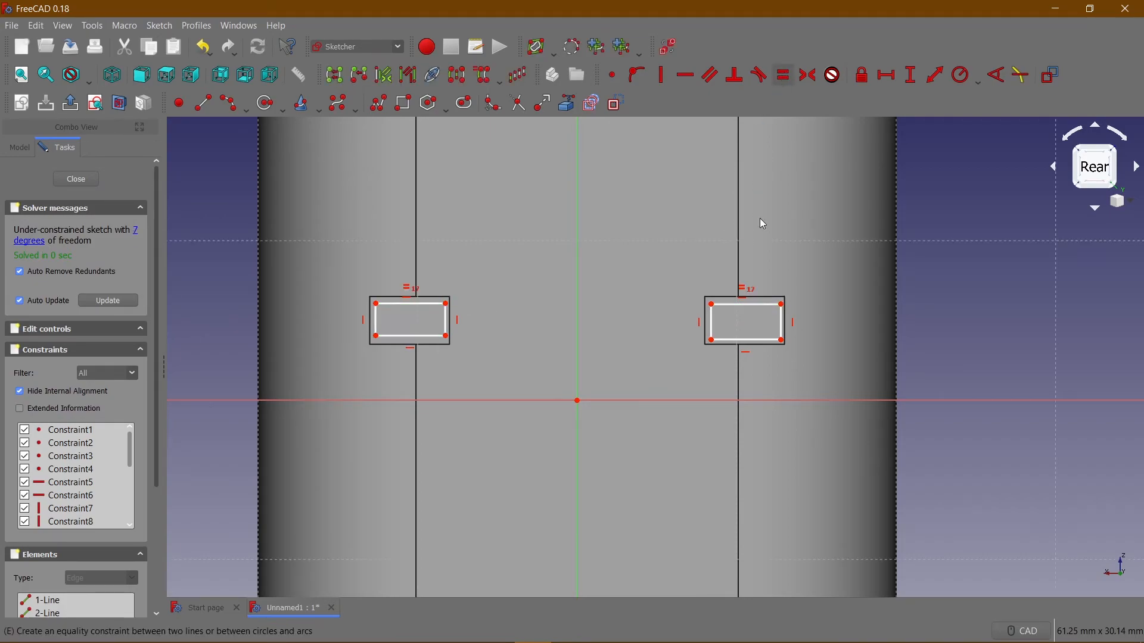
click(711, 322)
click(449, 325)
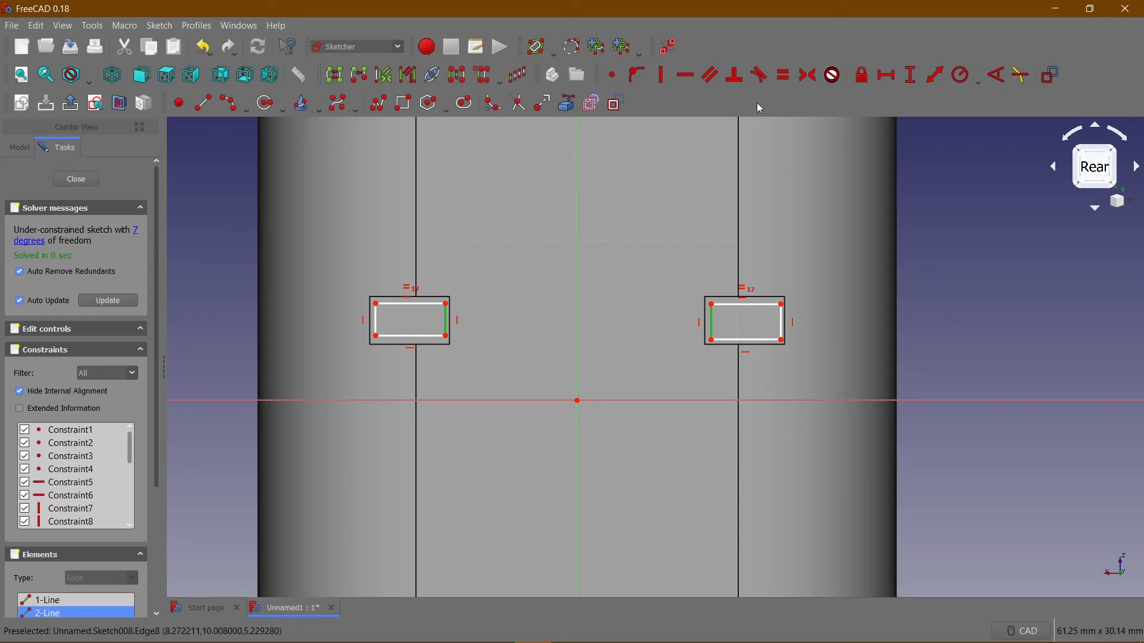
click(781, 76)
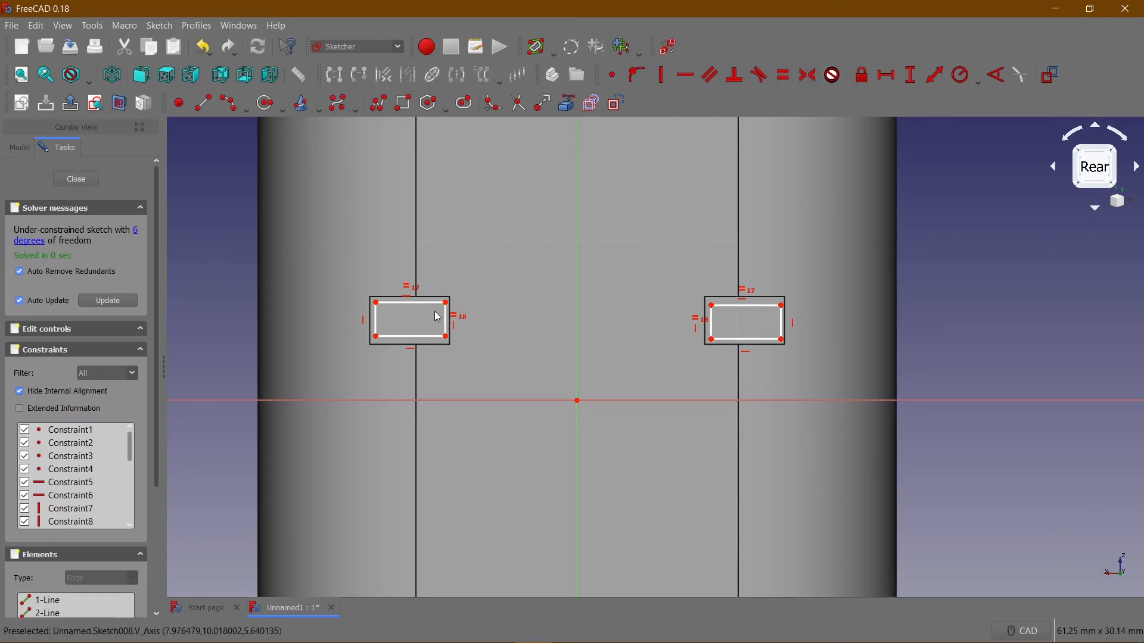
Constrain the width of the equal pin-end rectangles to 4.75 mm.
drag(426, 304, 430, 309)
click(429, 307)
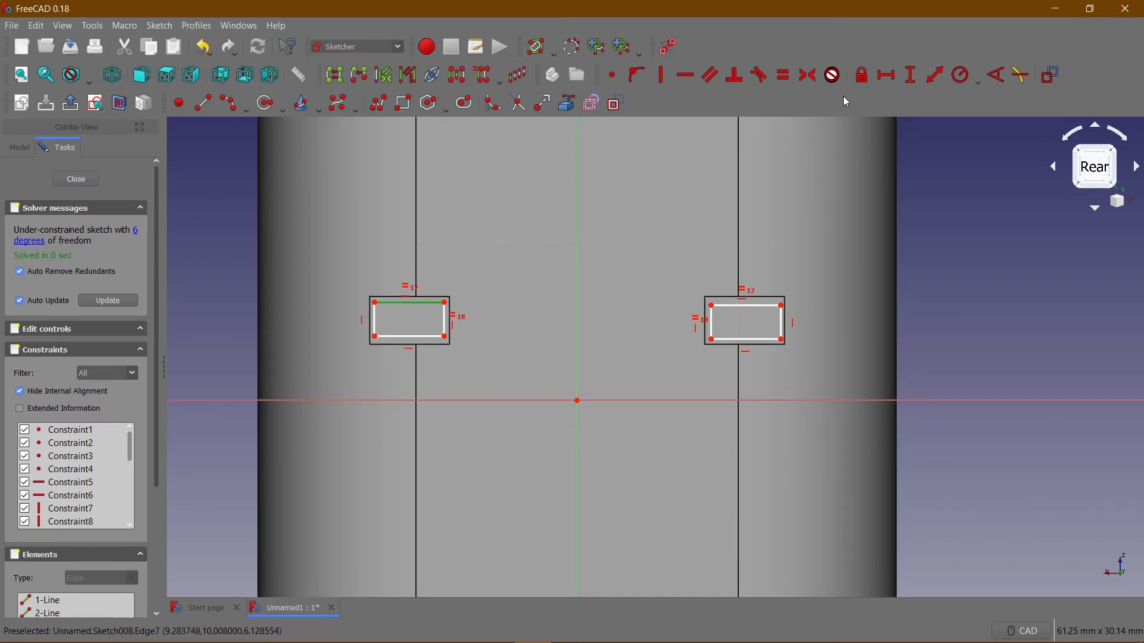
click(888, 75)
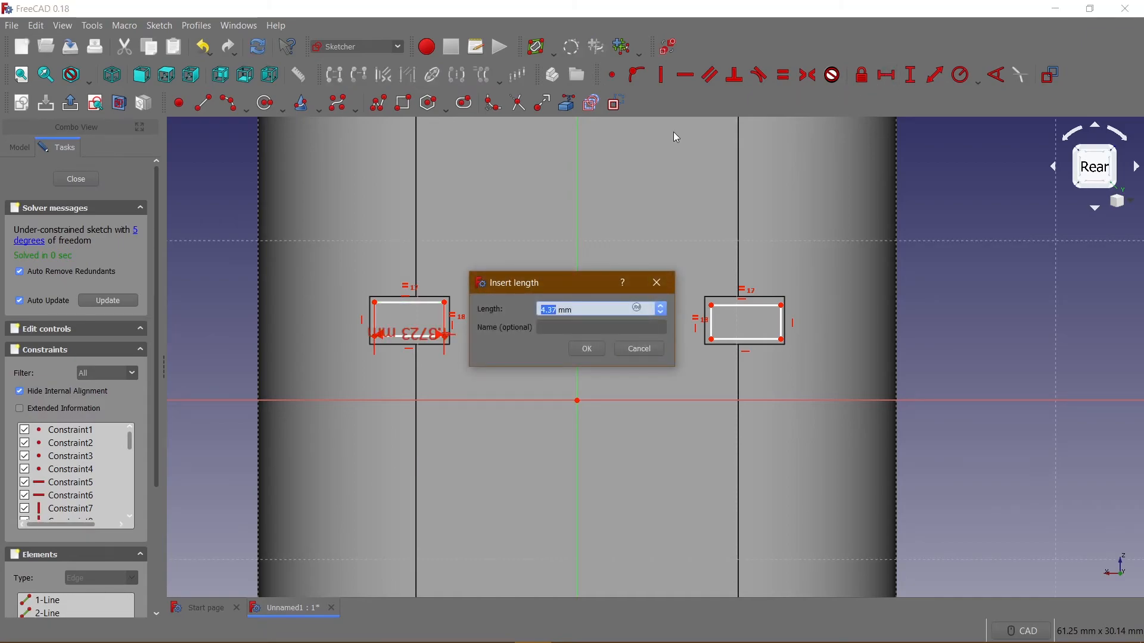
text(4.75)
key(Return)
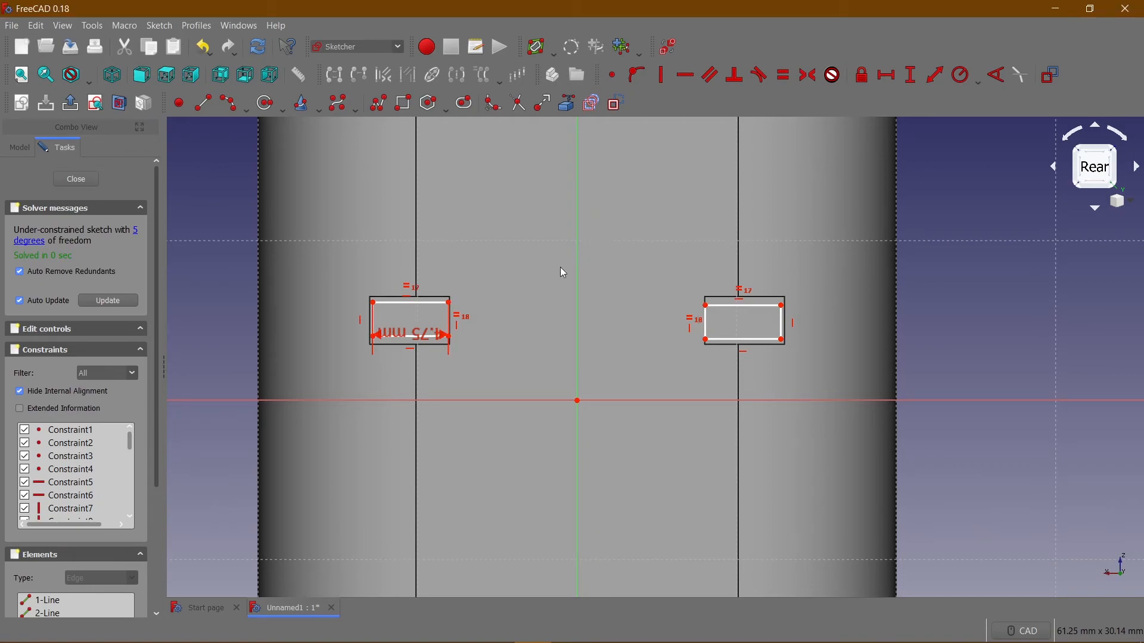
Constrain the height of the equal pin-end rectangles to 2.75 mm and reposition both rectangles roughly over the pin outlines.
mouse_move(431, 305)
mouse_down()
mouse_move(422, 302)
mouse_move(435, 312)
mouse_up()
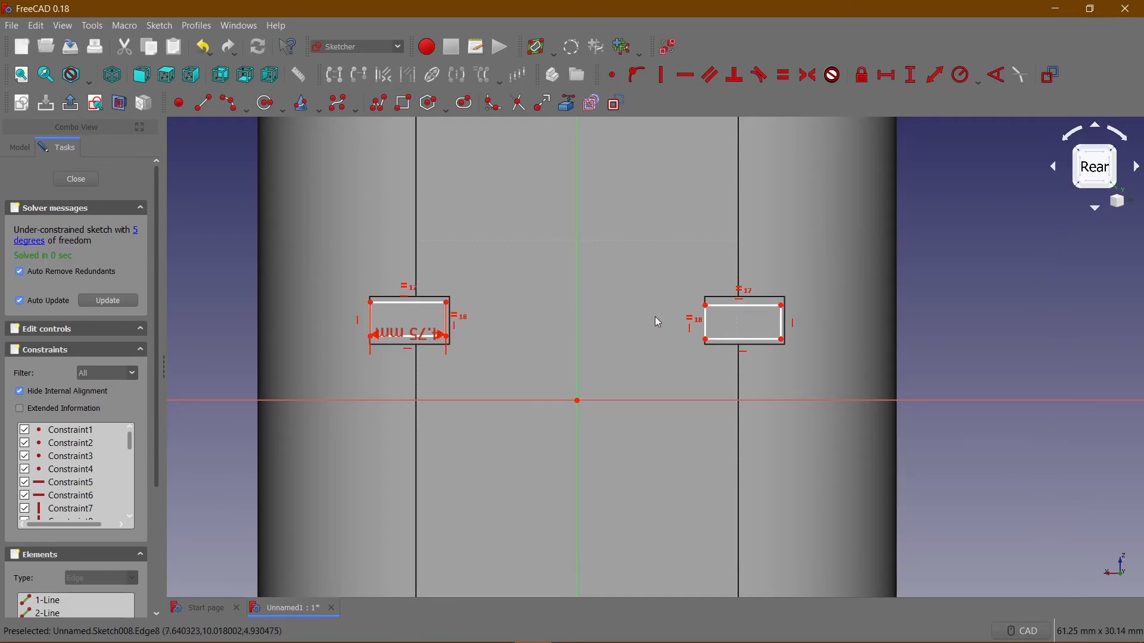
click(708, 321)
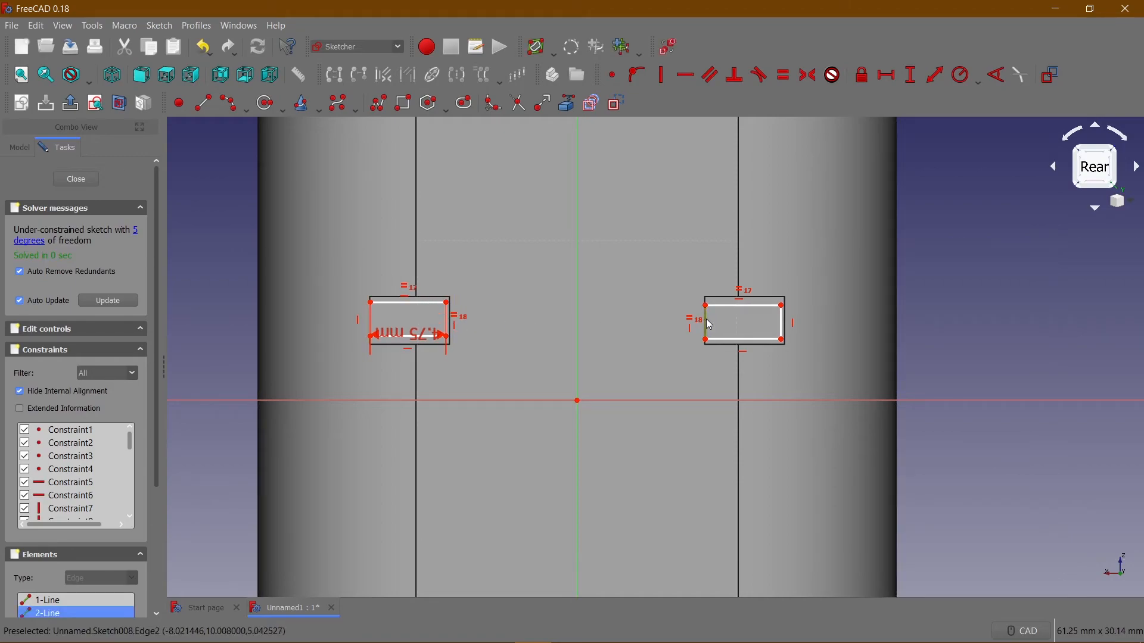
click(910, 76)
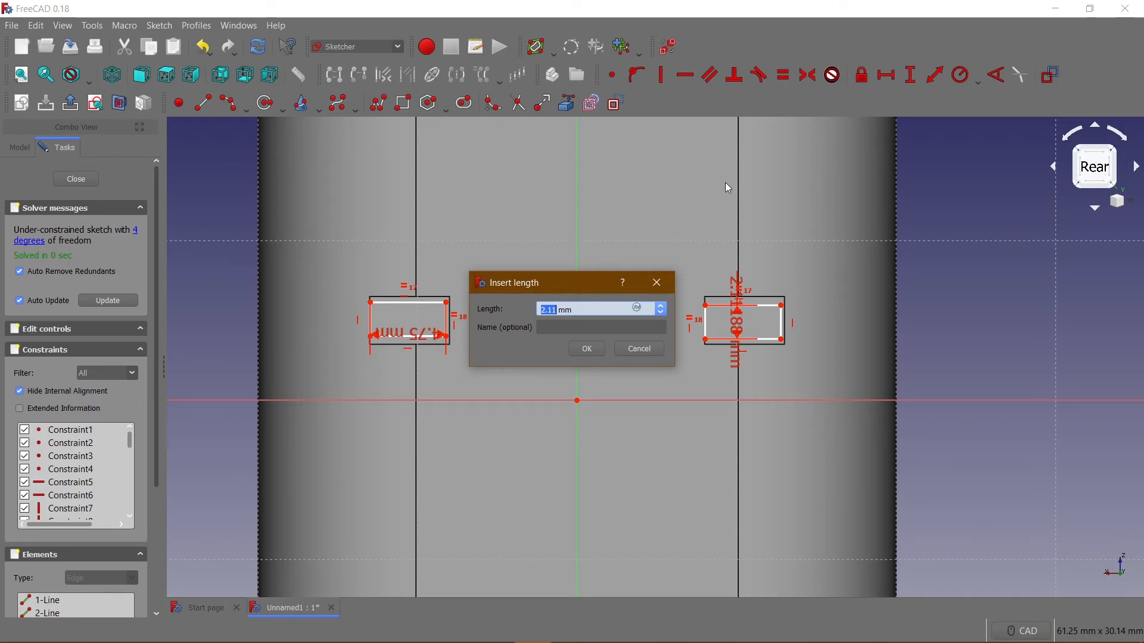
text(2)
key(Return)
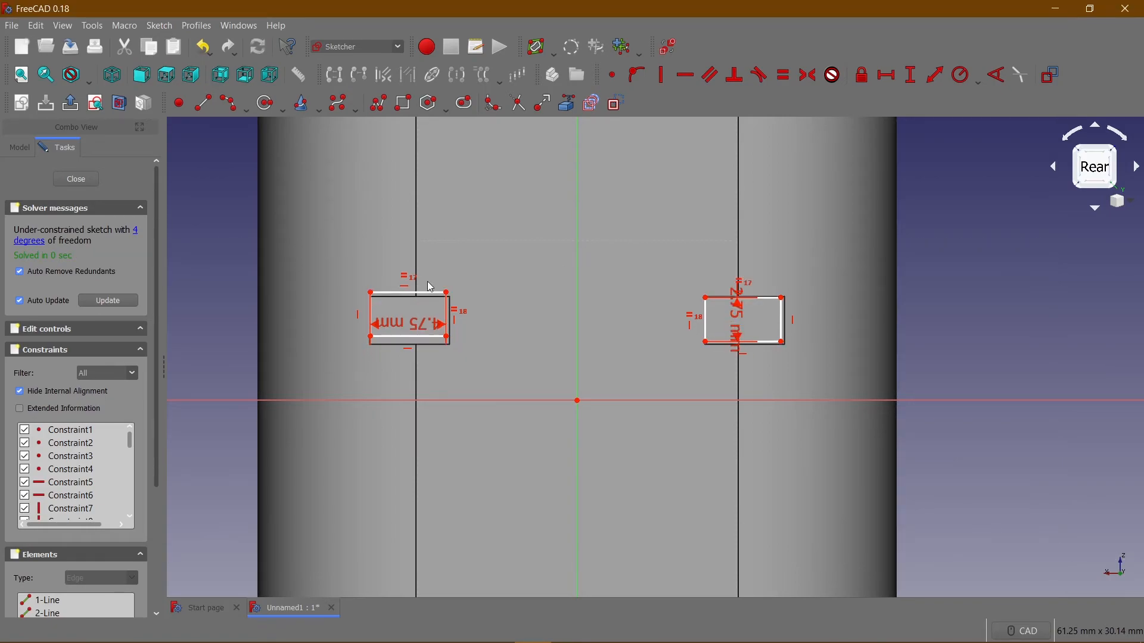
mouse_move(427, 300)
mouse_down()
mouse_move(434, 323)
mouse_move(427, 311)
mouse_up()
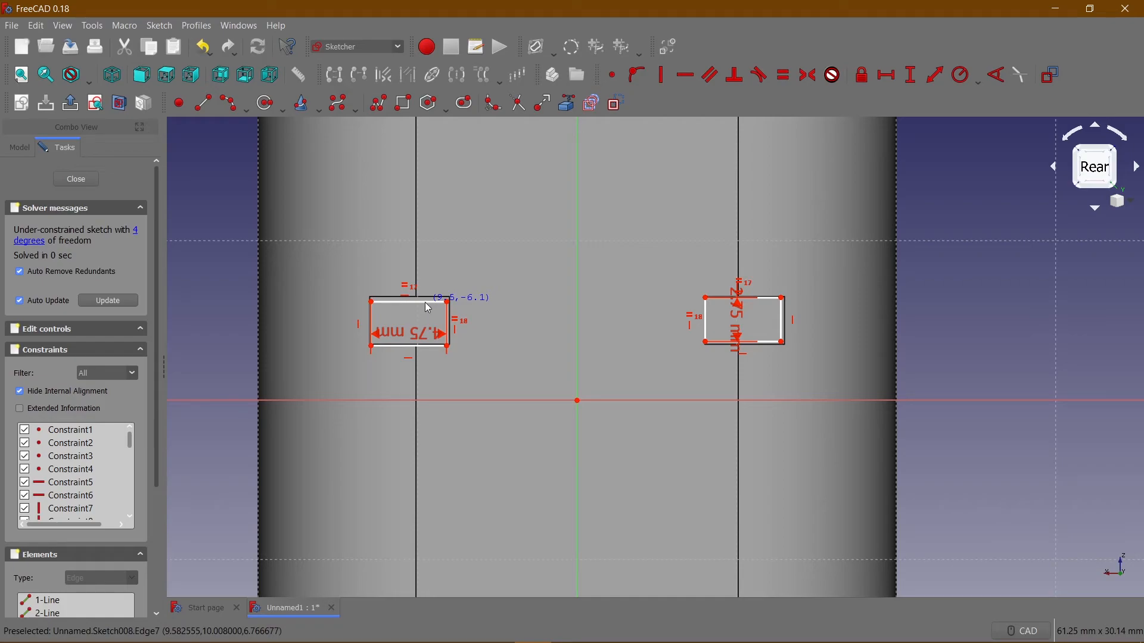
drag(413, 302, 416, 309)
drag(714, 313, 719, 309)
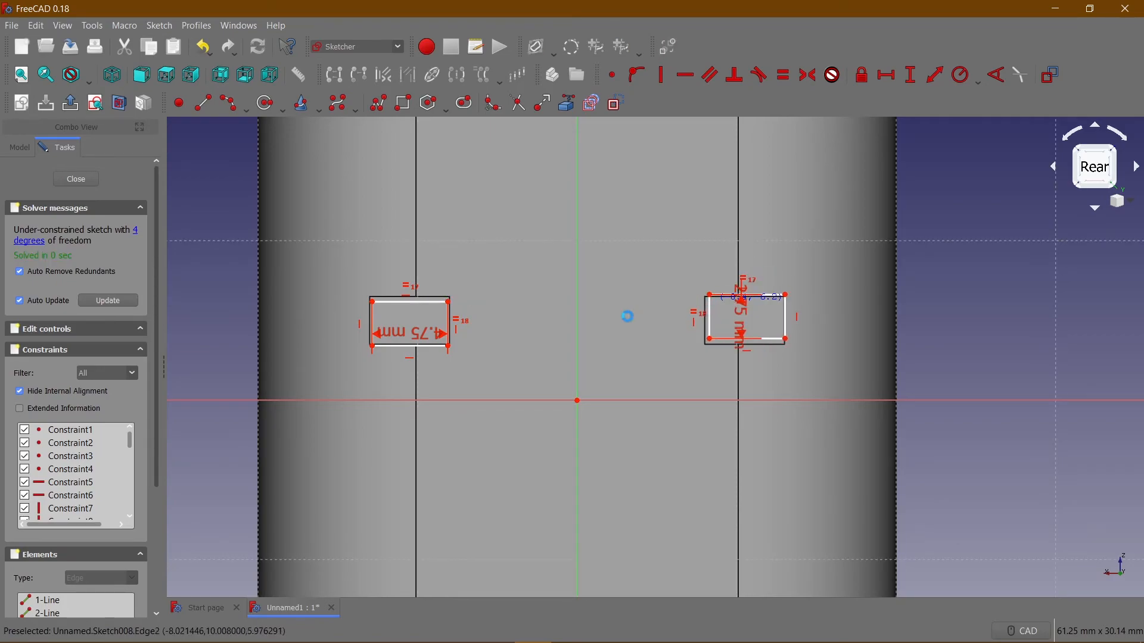
Constrain the horizontal distance from the origin to the lower inner corner of the rectangle left of the vertical axis to 8.125 mm.
click(449, 345)
click(578, 401)
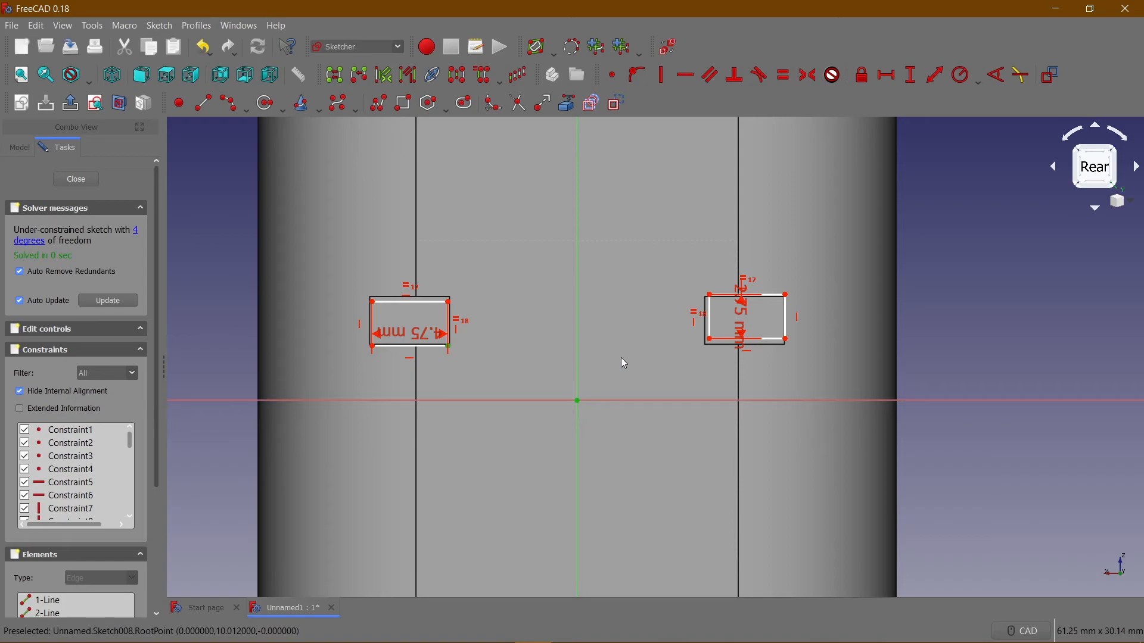
click(886, 75)
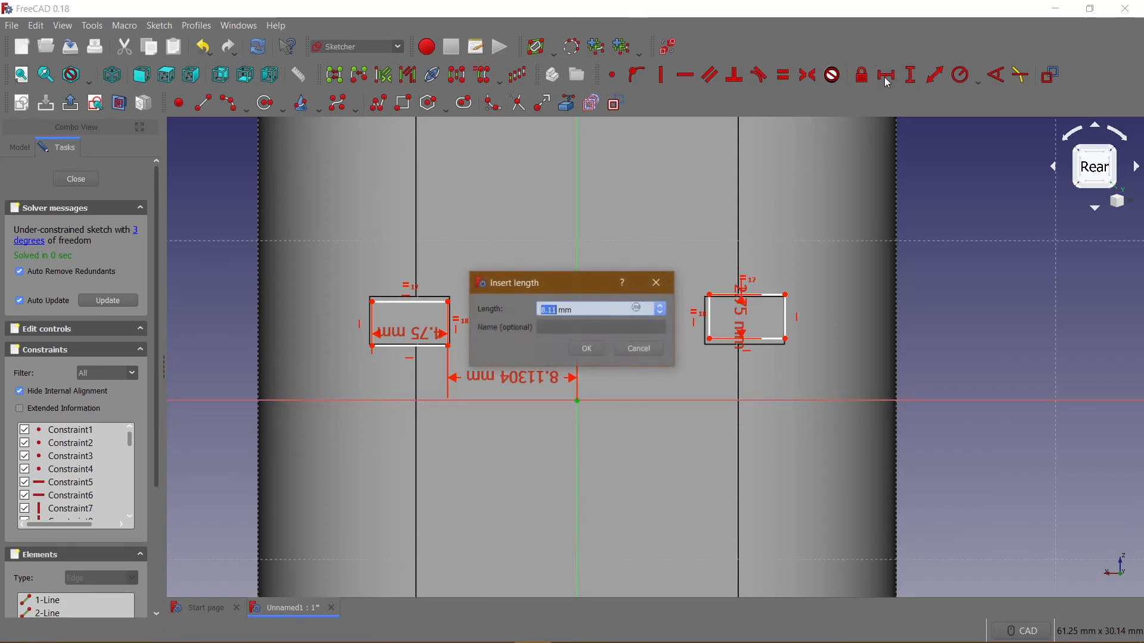
text(8.125)
key(Return)
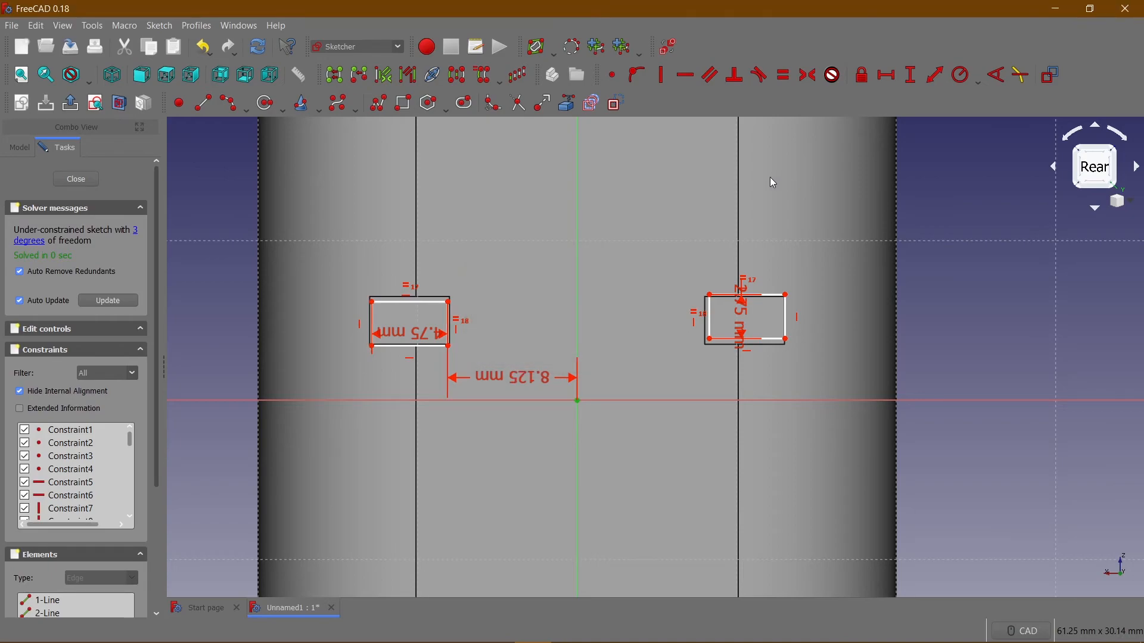
Constrain the horizontal distance from the origin to the lower inner corner of the rectangle right of the vertical axis to 8.125 mm.
click(710, 341)
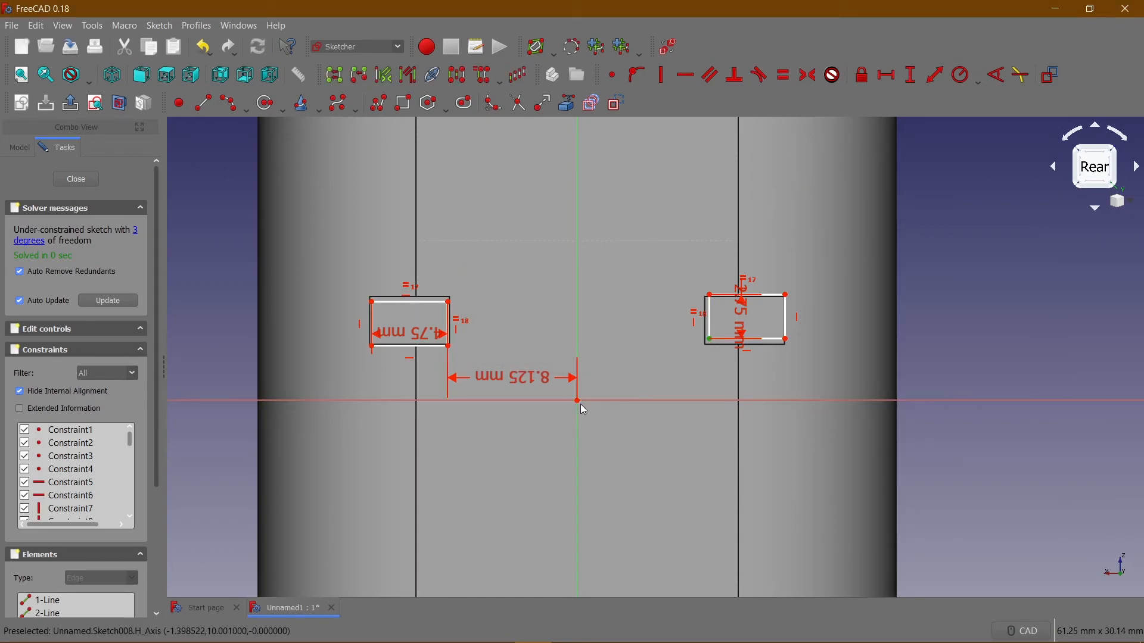
click(889, 85)
text(8.12)
key(BackSpace)
text(12)
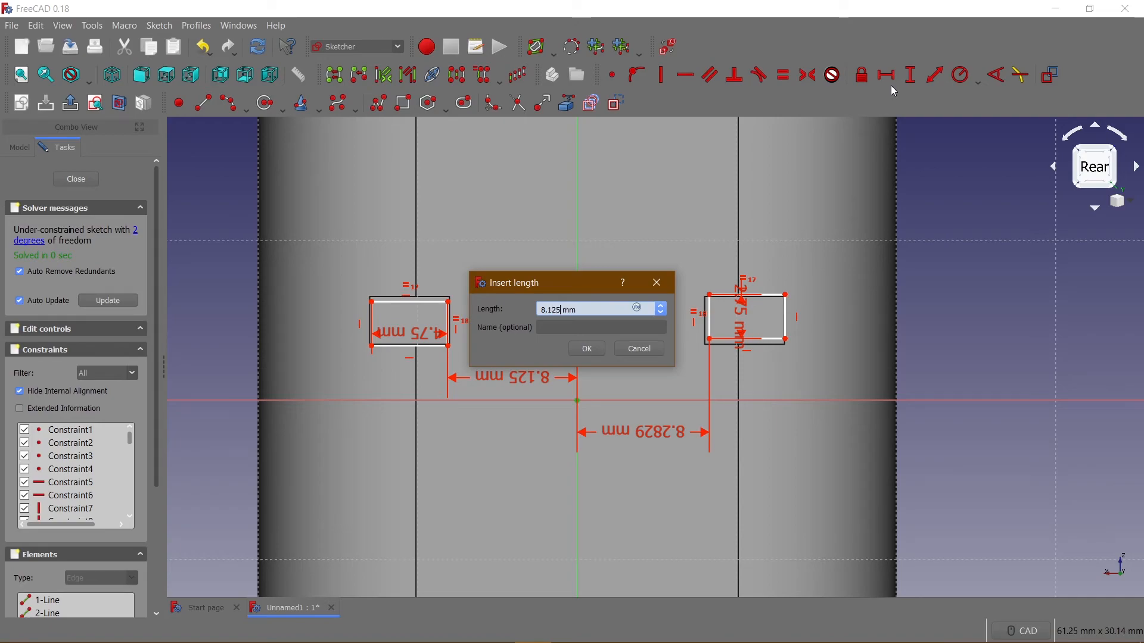
key(Return)
Set the vertical distance between the origin and the right rectangle's lower inner corner to 3.625 mm.
click(709, 340)
click(577, 400)
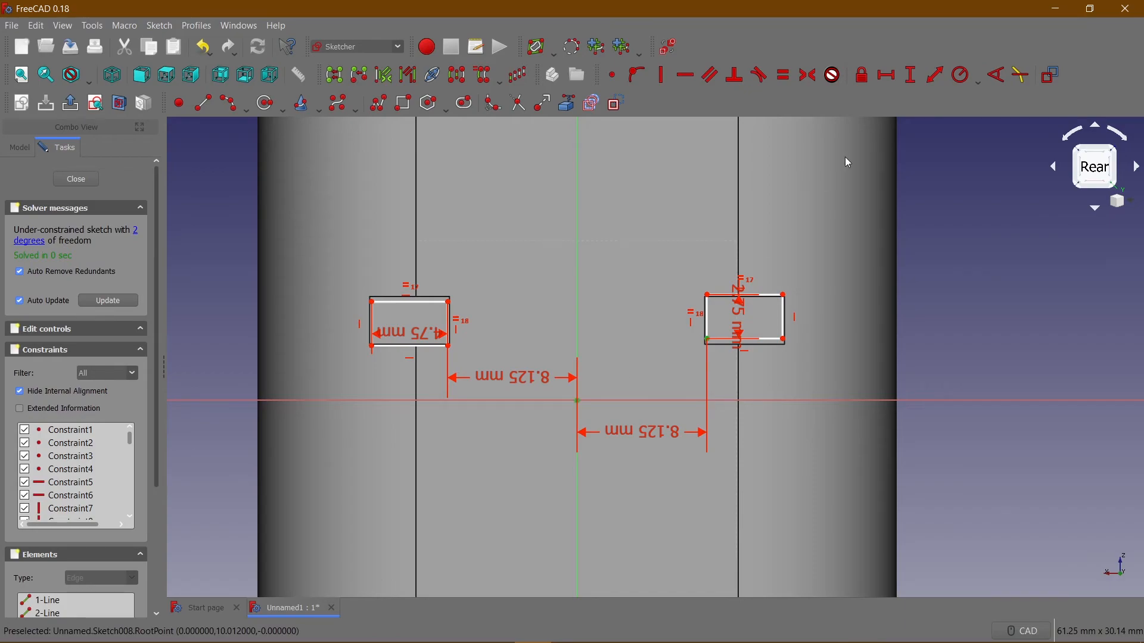
click(912, 85)
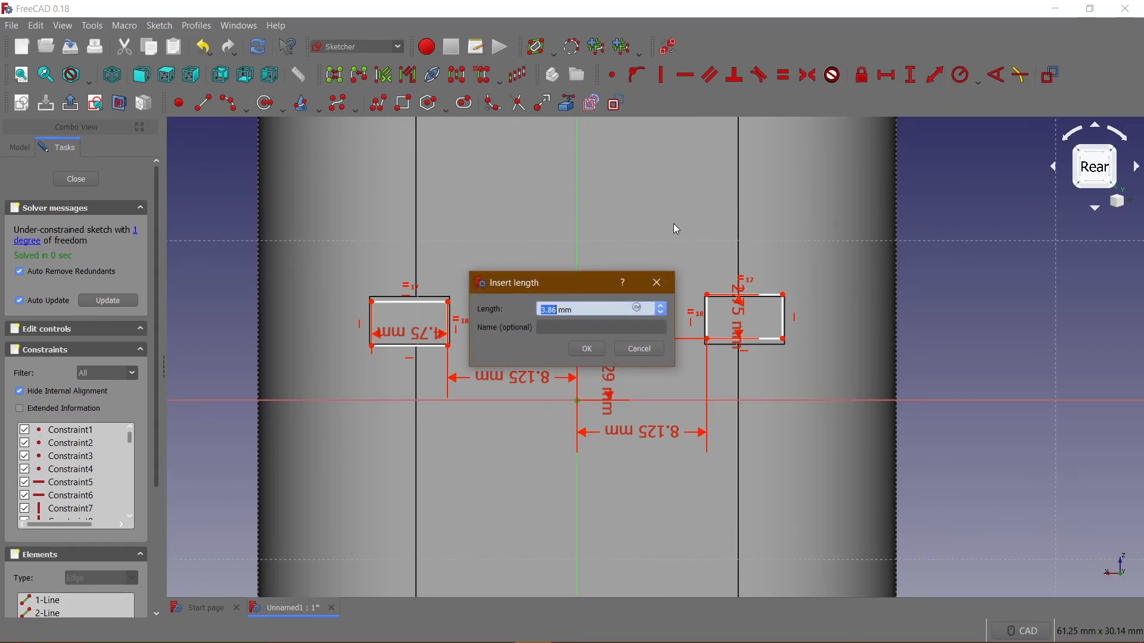
text(3.6)
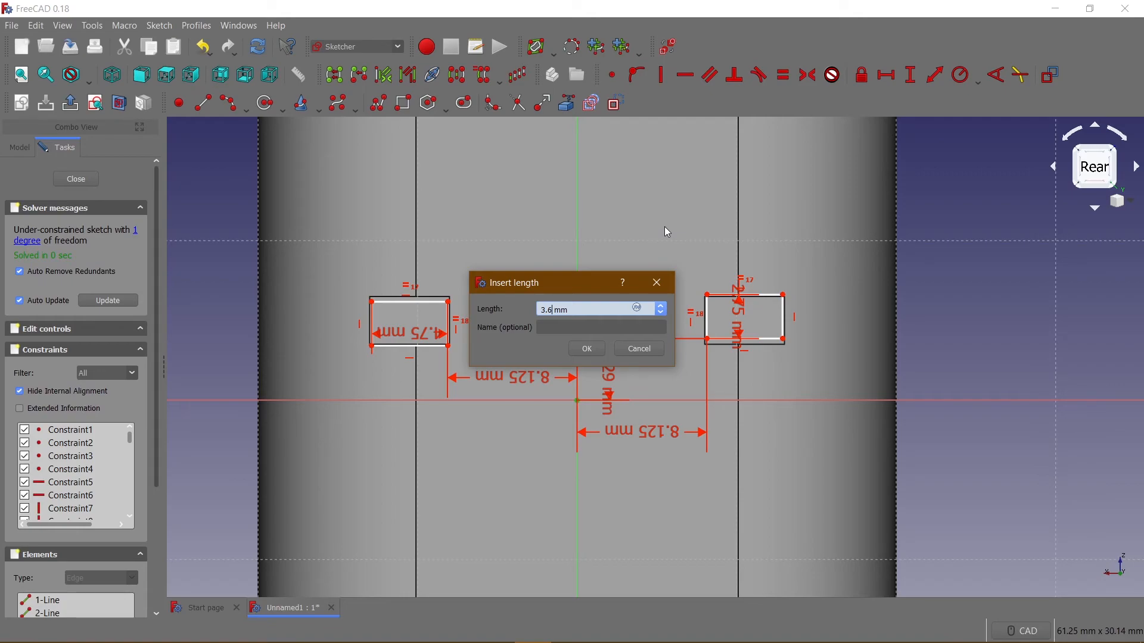
text(25)
key(Return)
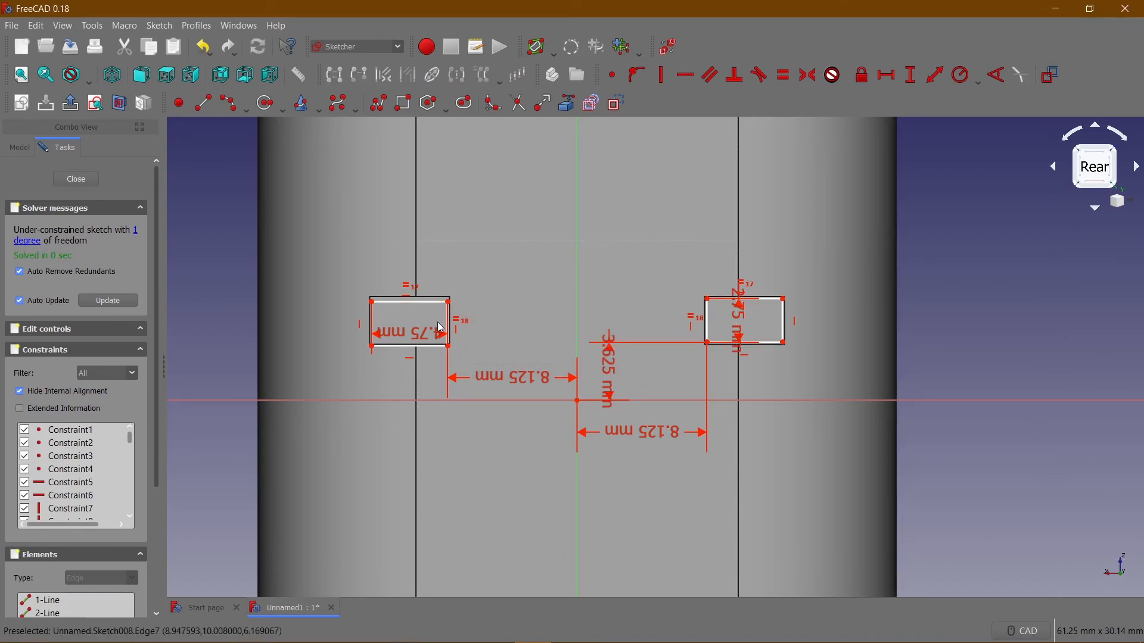
Set the vertical distance between the origin and the left rectangle's lower inner corner to 3.625 mm.
click(450, 346)
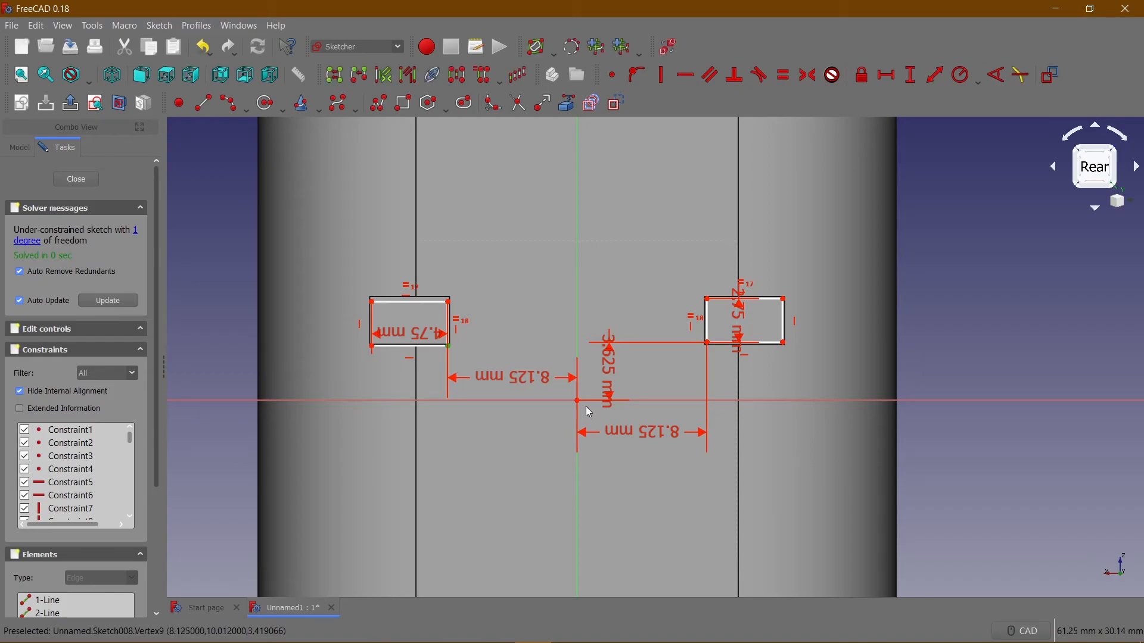
click(578, 401)
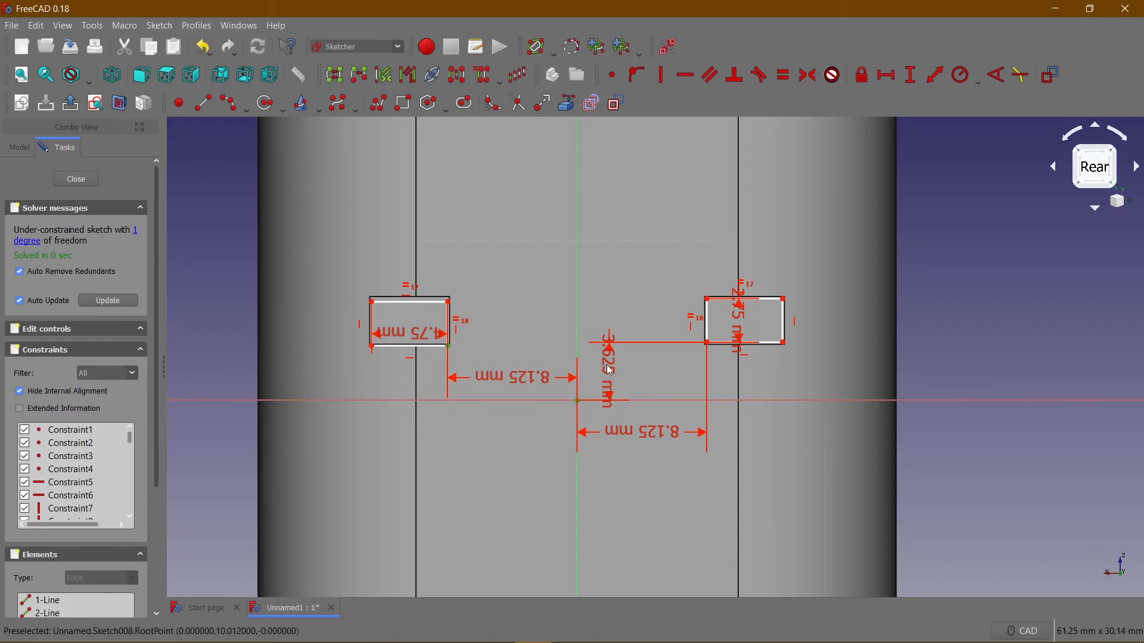
click(911, 75)
text(3.625)
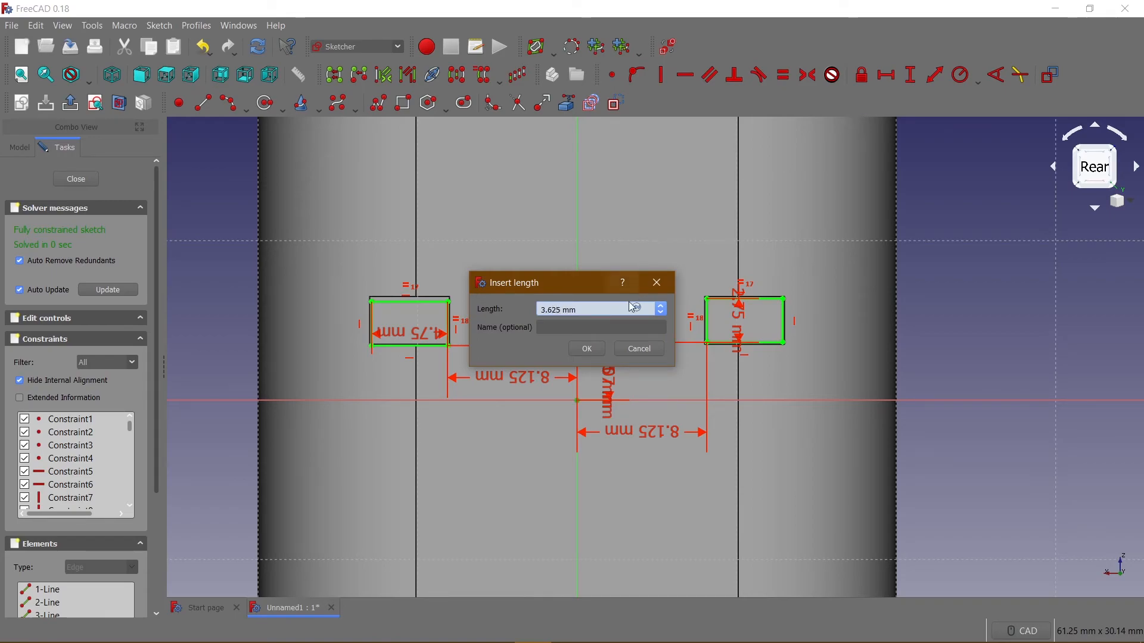
key(Return)
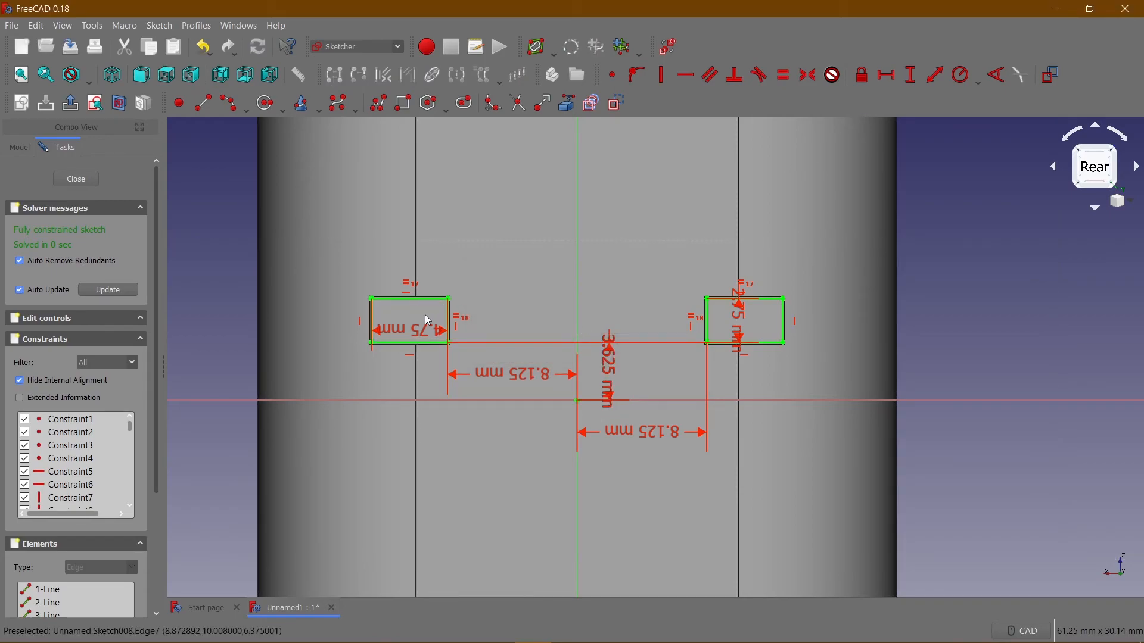
Close the pin-end sketch and pad its two rectangles by 5 mm to extend the short pins.
scroll(643, 301, up, 5)
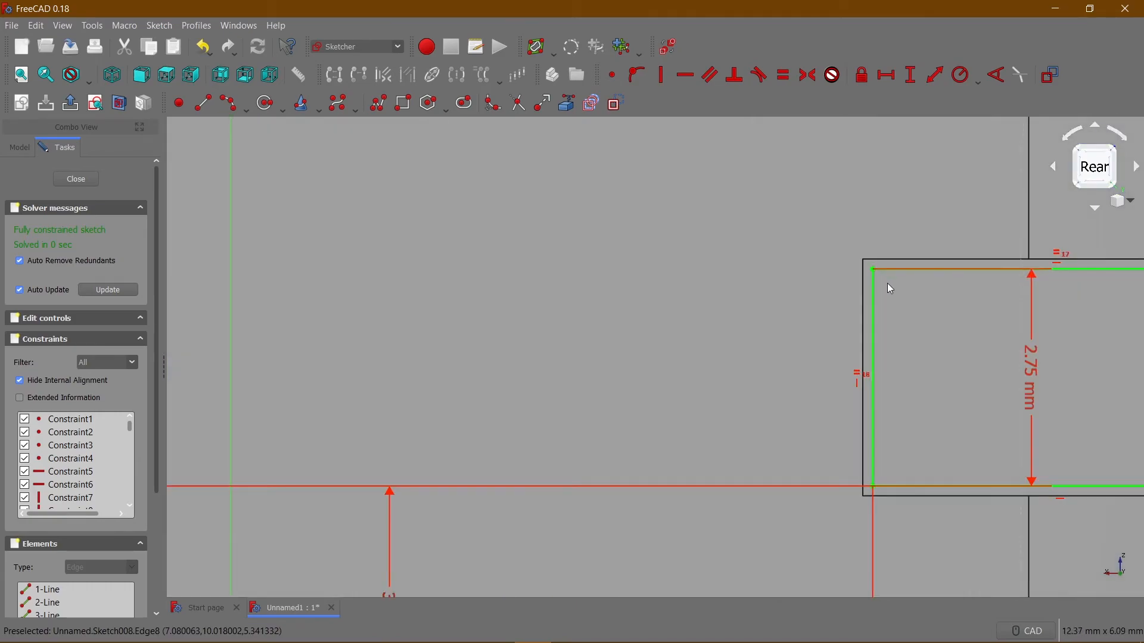
scroll(873, 307, up, 3)
scroll(873, 294, down, 6)
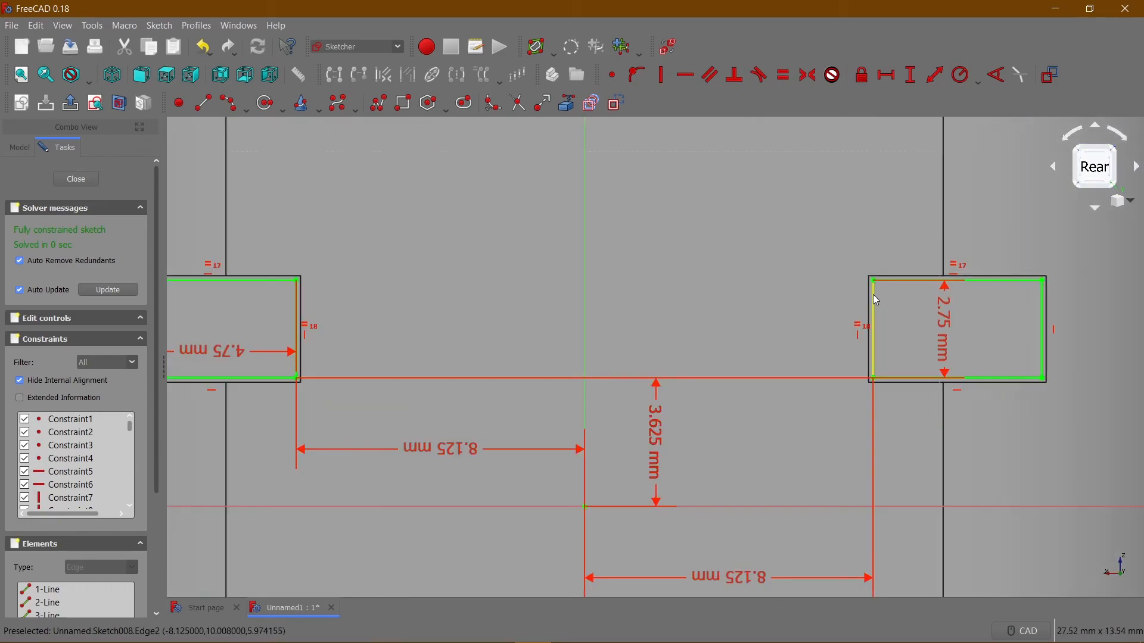
click(76, 179)
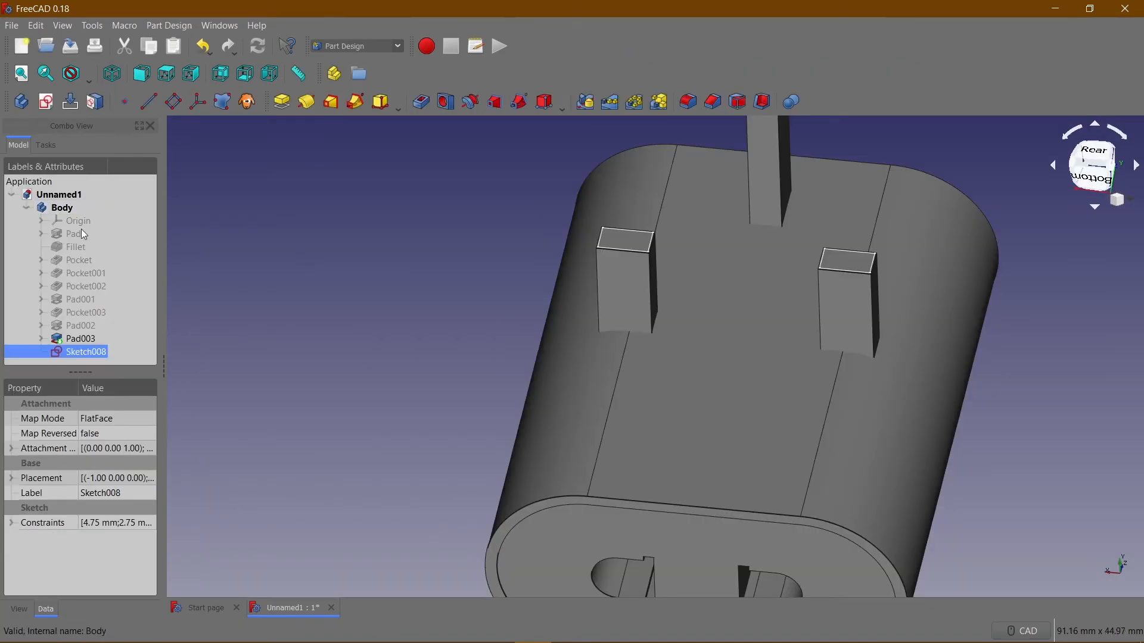
click(280, 103)
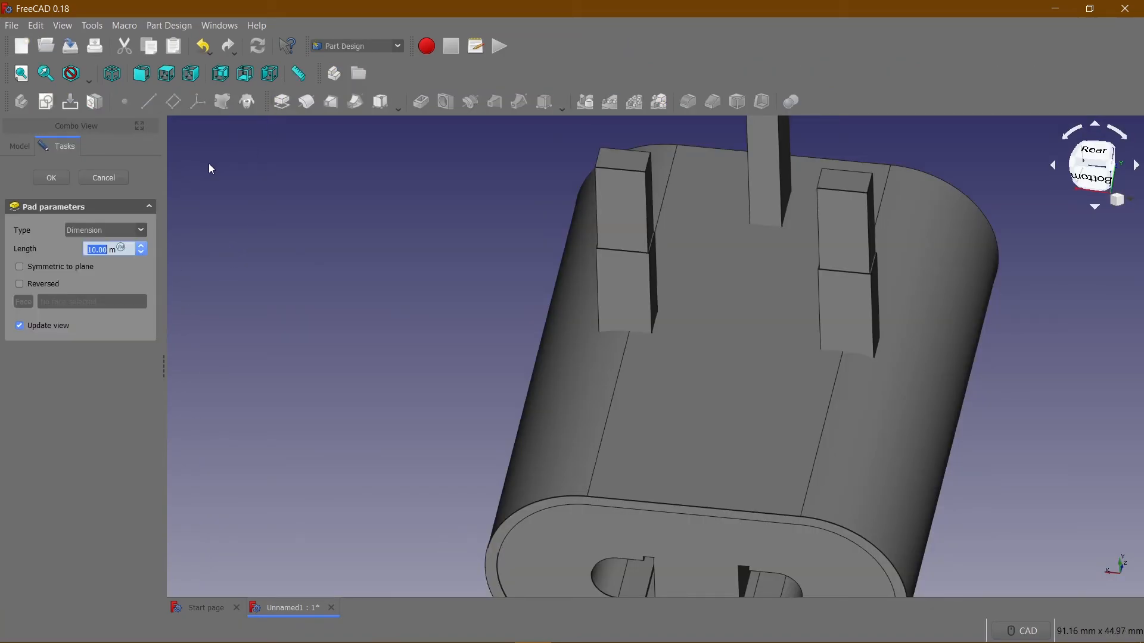
text(5)
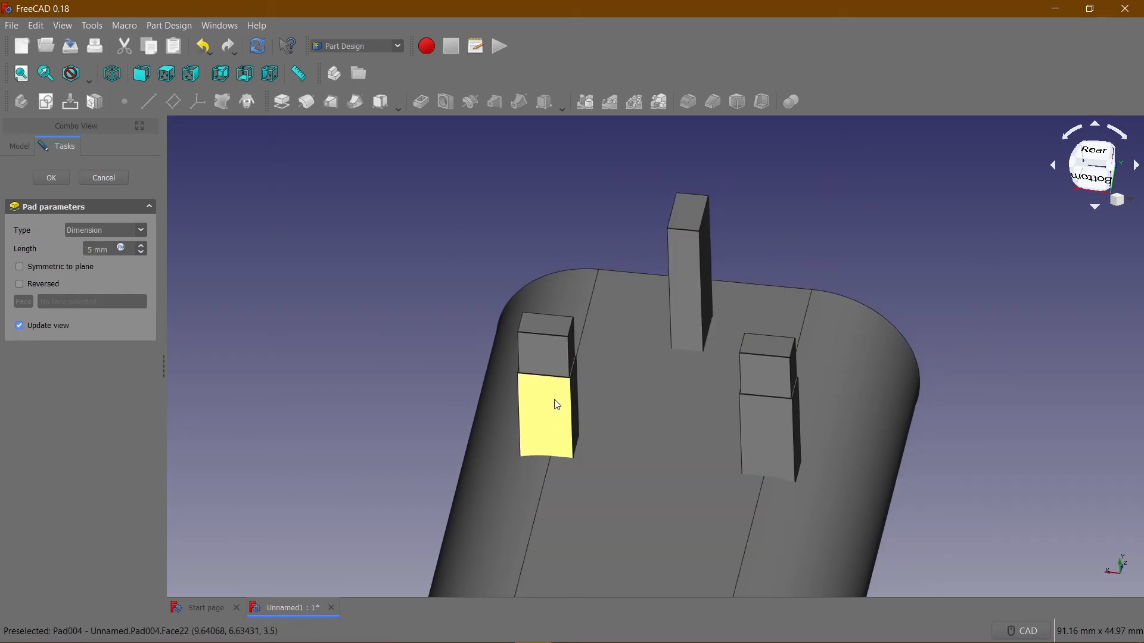
click(56, 179)
Chamfer all four end edges of the long pin and the two longer end edges of each short pin by 1 mm.
middle_drag(330, 285, 682, 238)
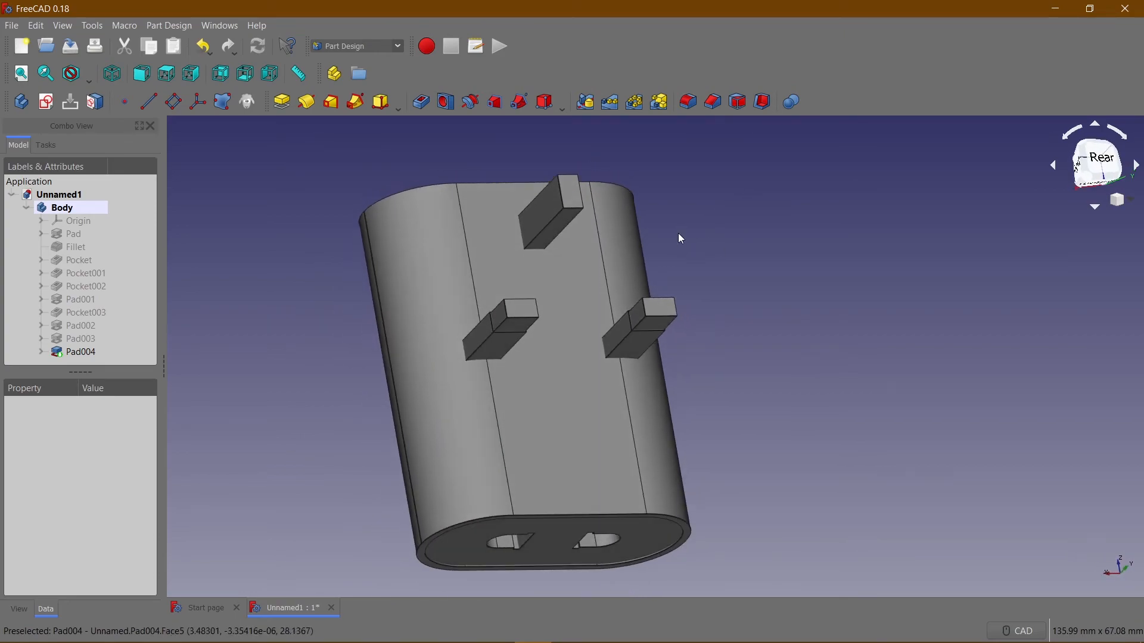
click(560, 191)
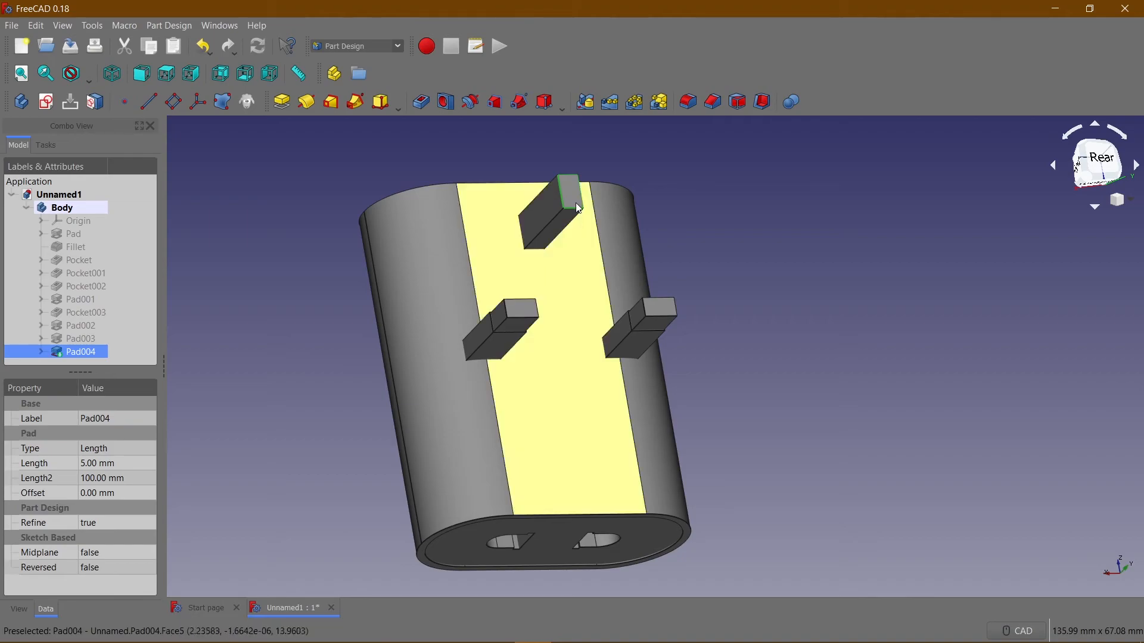
ctrl+click(524, 310)
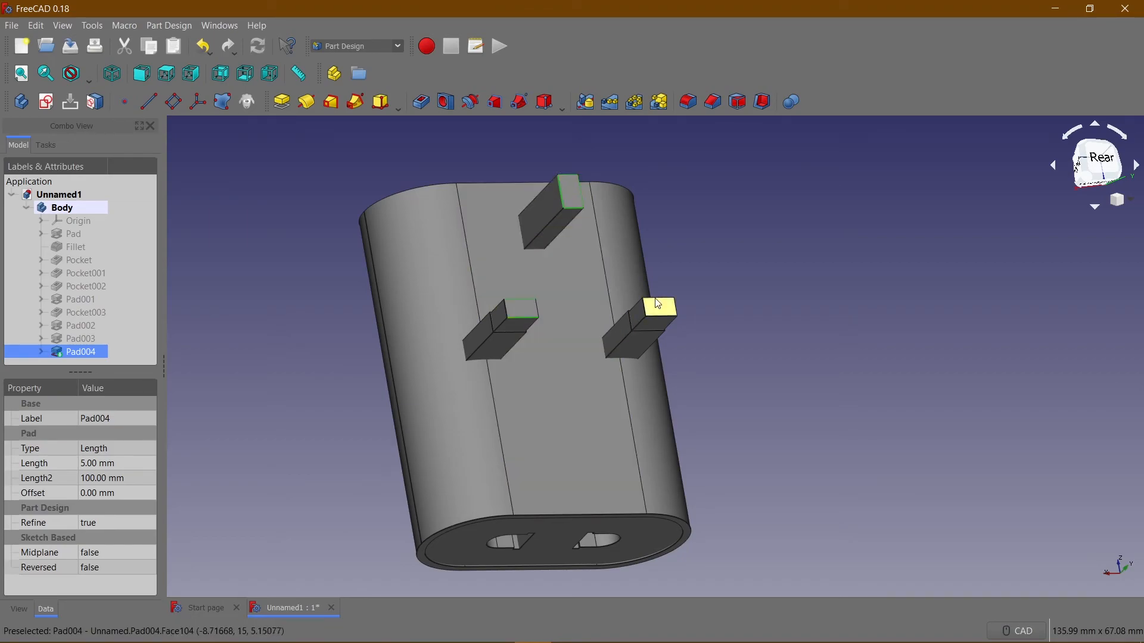
ctrl+click(660, 315)
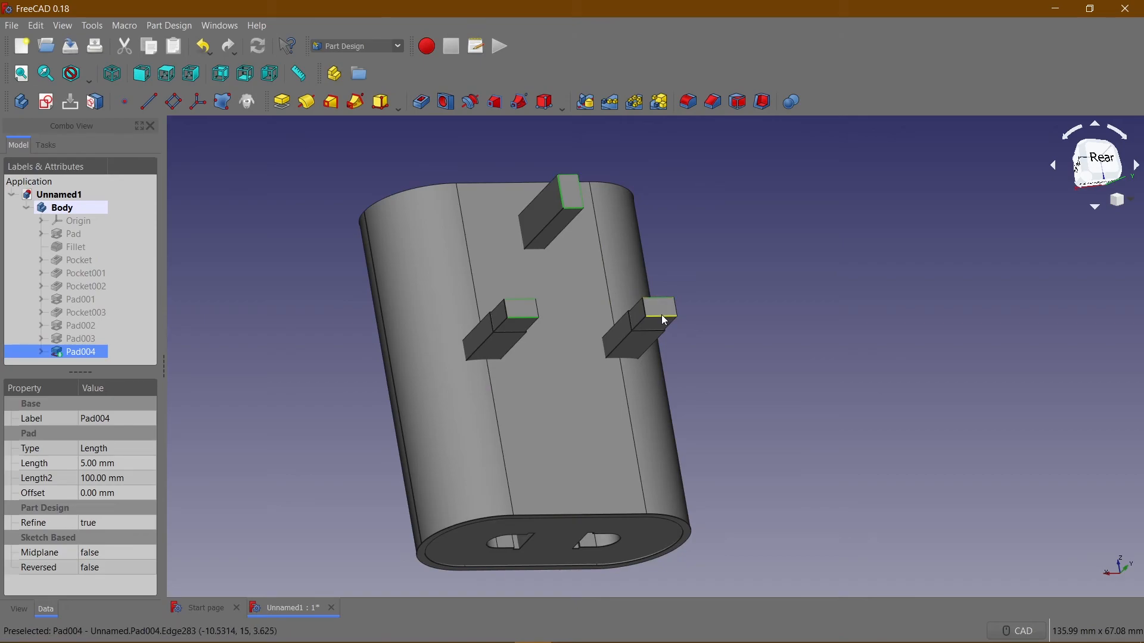
click(714, 103)
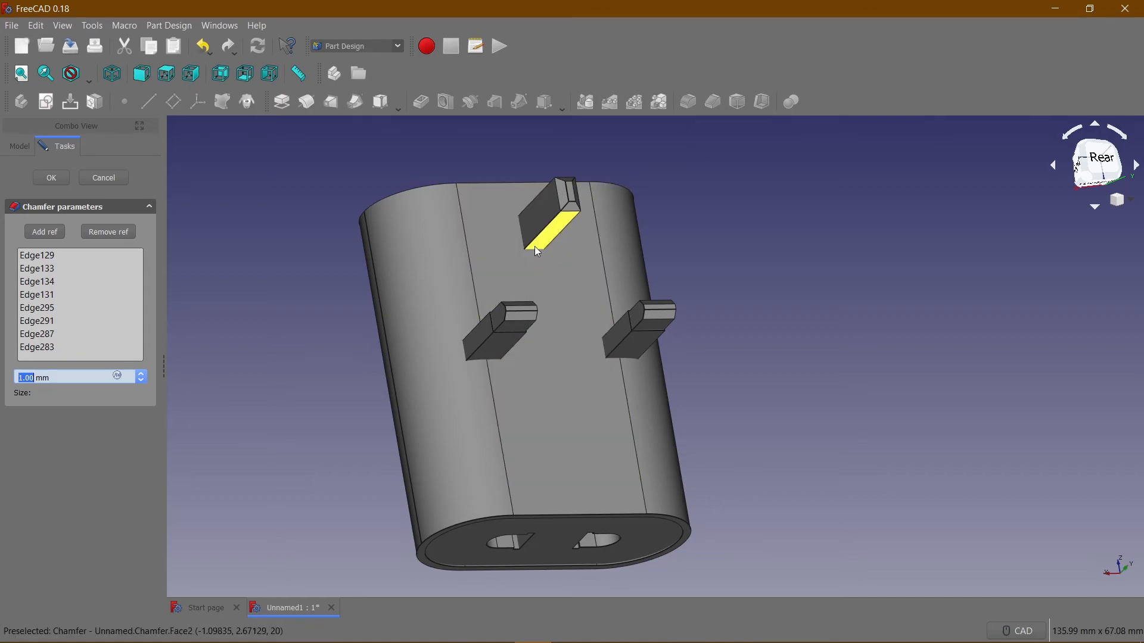
click(53, 178)
Apply the Shiny plastic material to the Chamfer feature in its display properties.
middle_drag(294, 242, 674, 298)
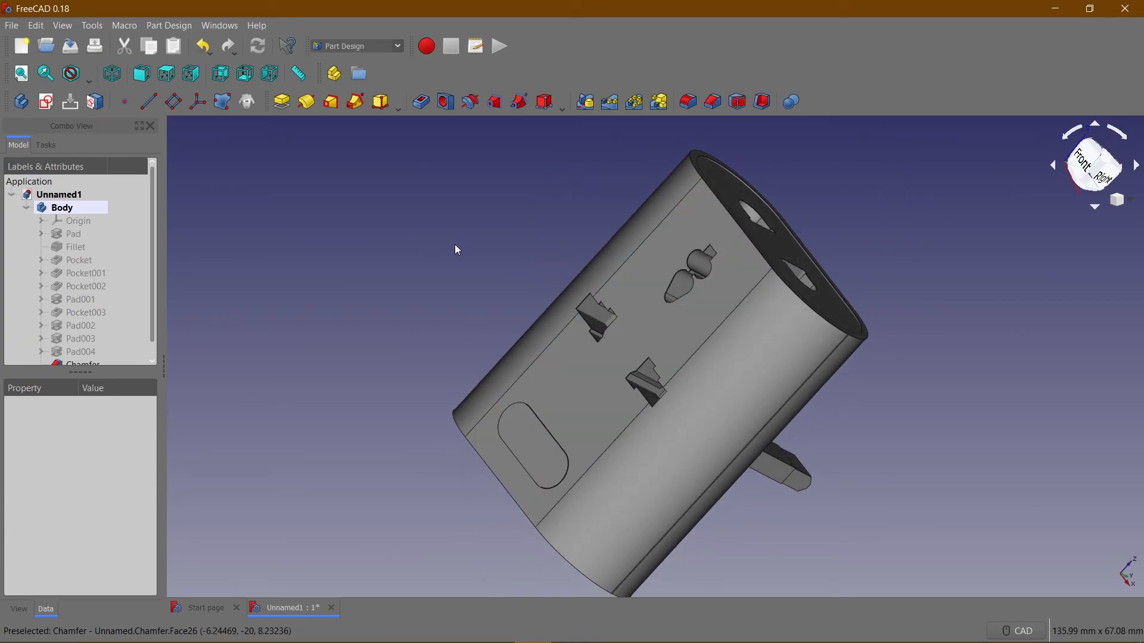
middle_drag(442, 266, 396, 184)
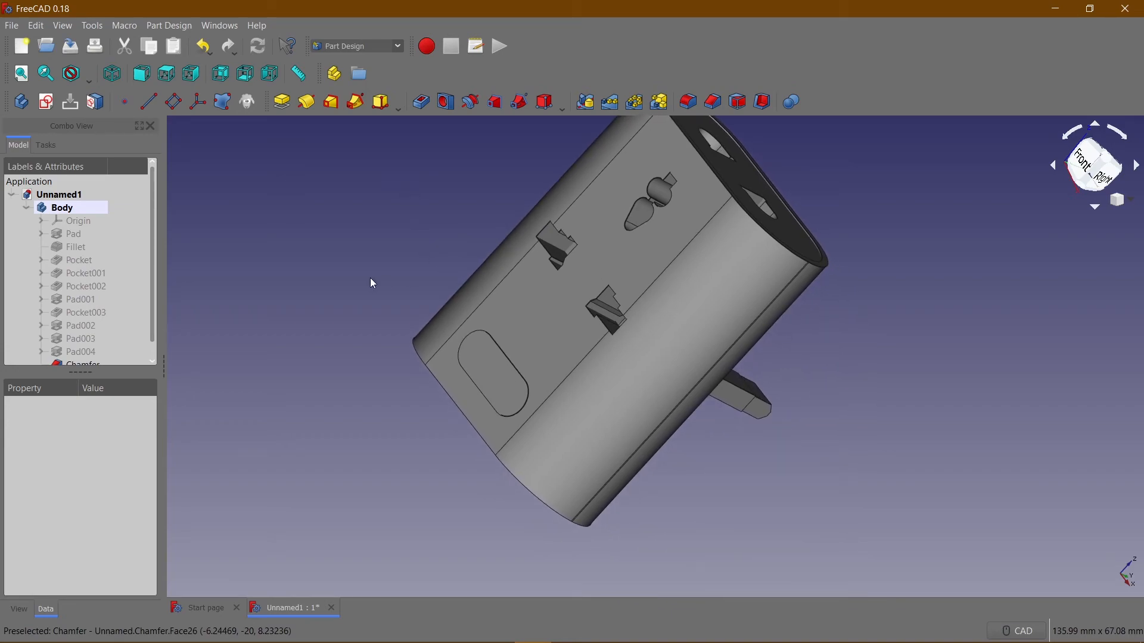
scroll(94, 252, down, 1)
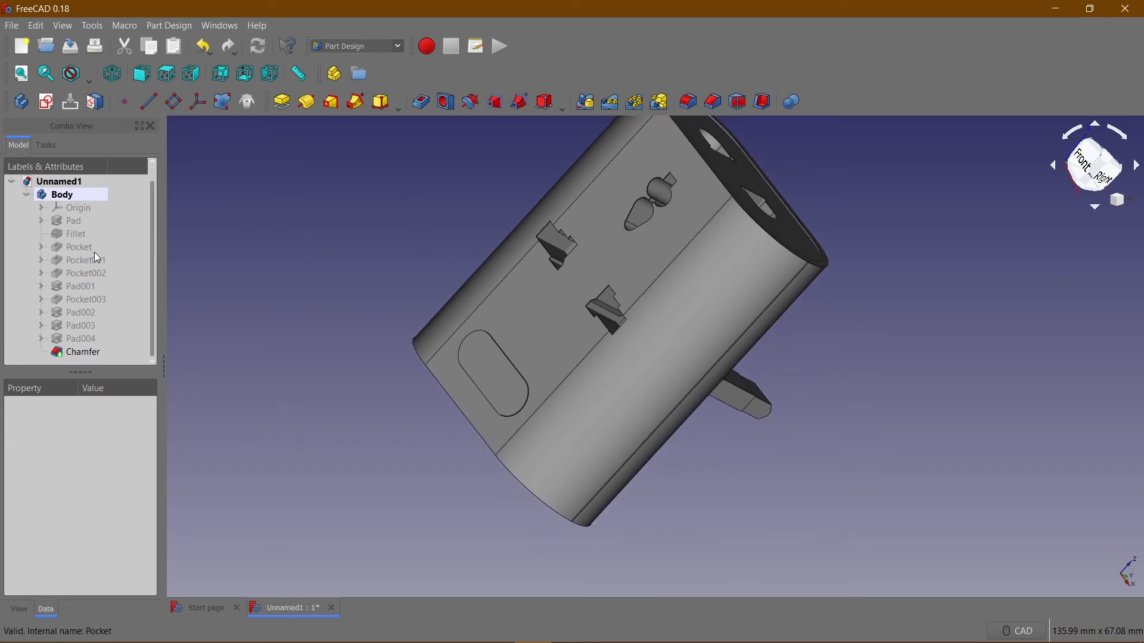
click(81, 353)
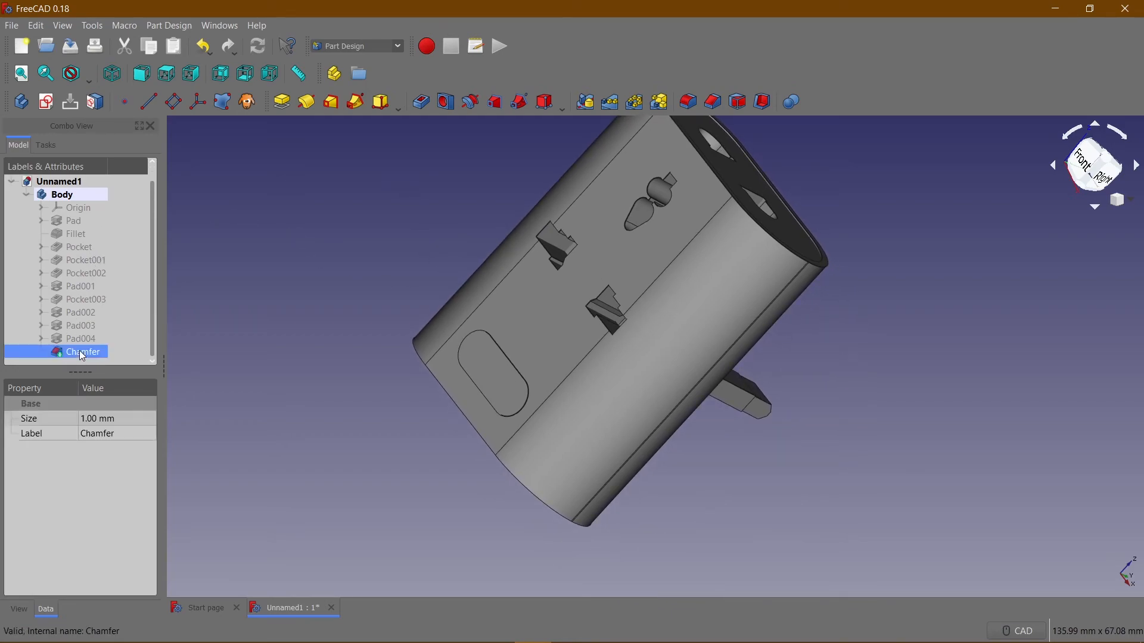
click(69, 27)
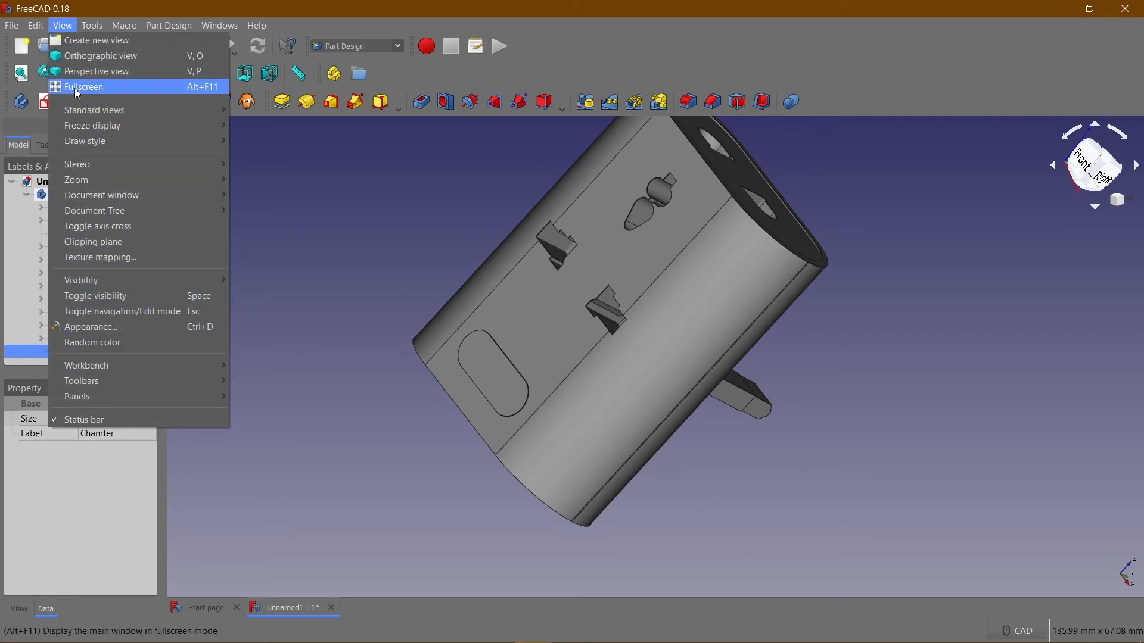
click(99, 326)
drag(649, 318, 574, 228)
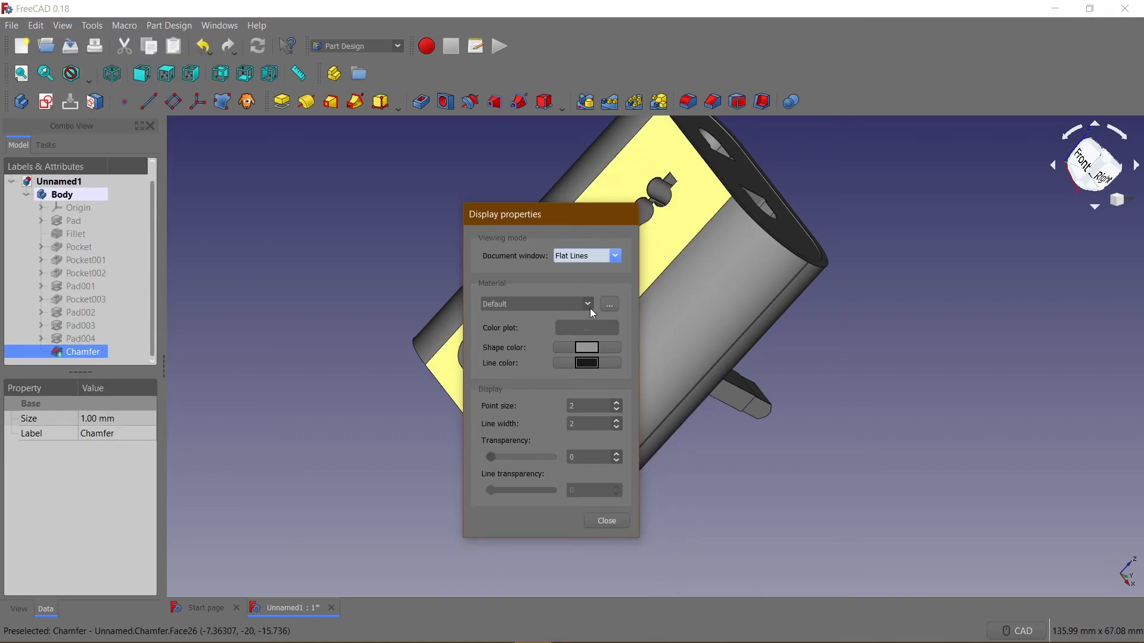
click(589, 305)
scroll(538, 345, down, 4)
click(537, 378)
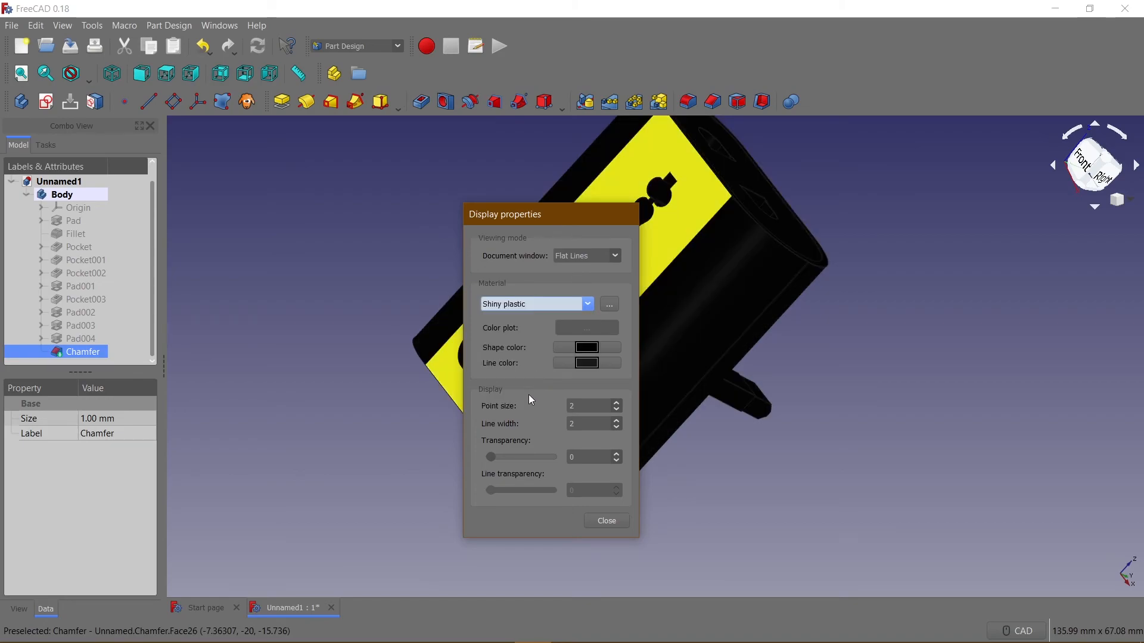
click(603, 521)
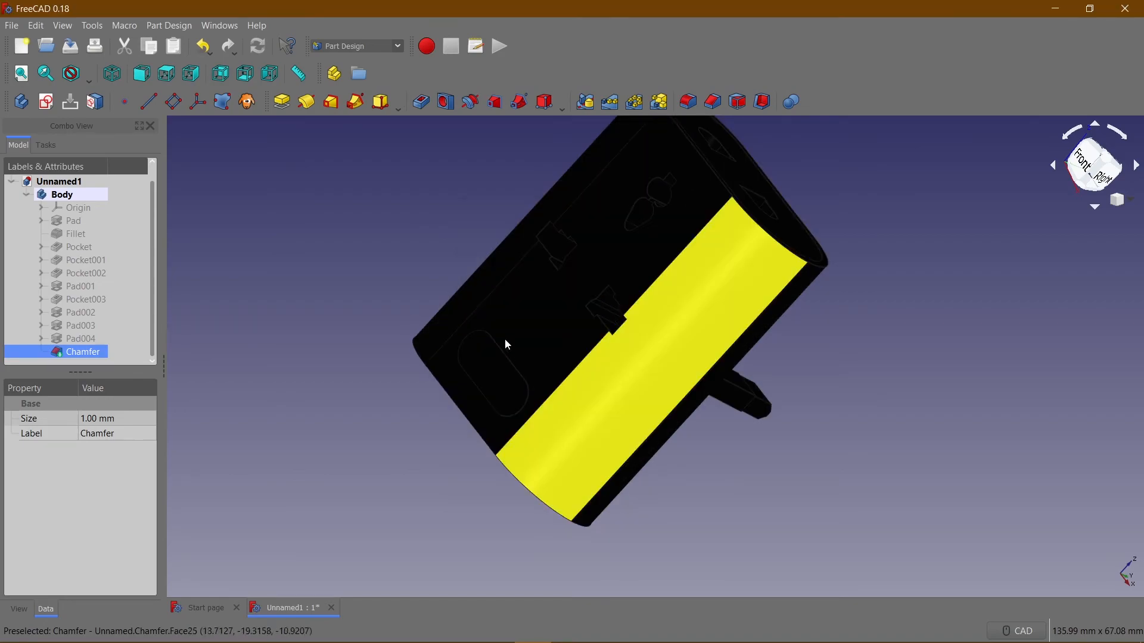
click(374, 246)
Start per-face colouring of the Chamfer feature and select the front flat face and both adjoining rounded faces.
click(83, 354)
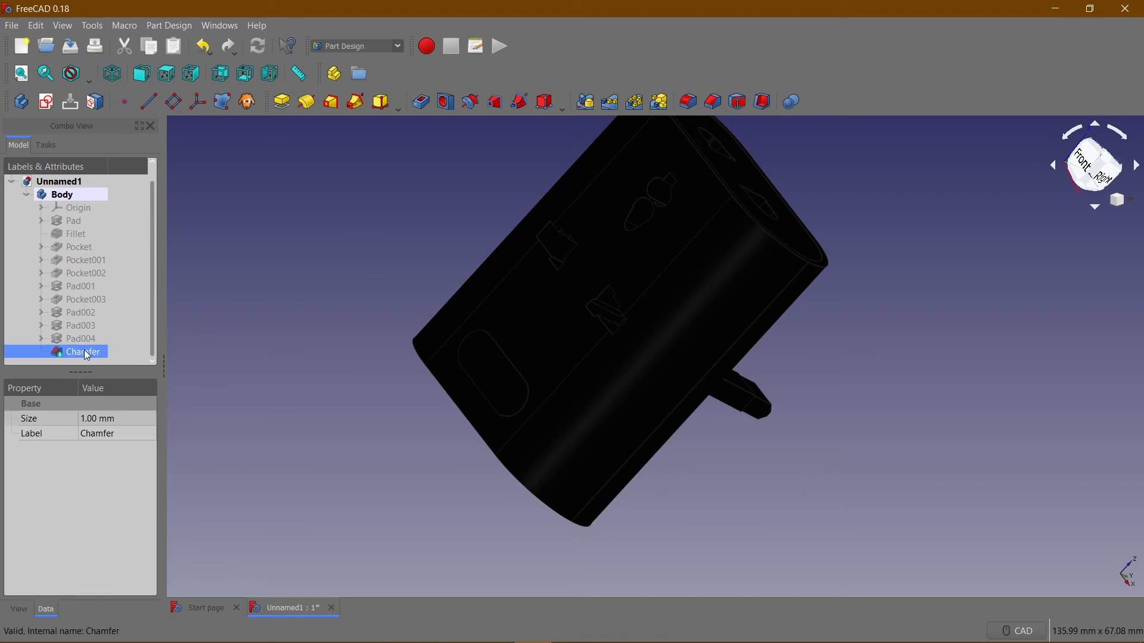
right_click(82, 356)
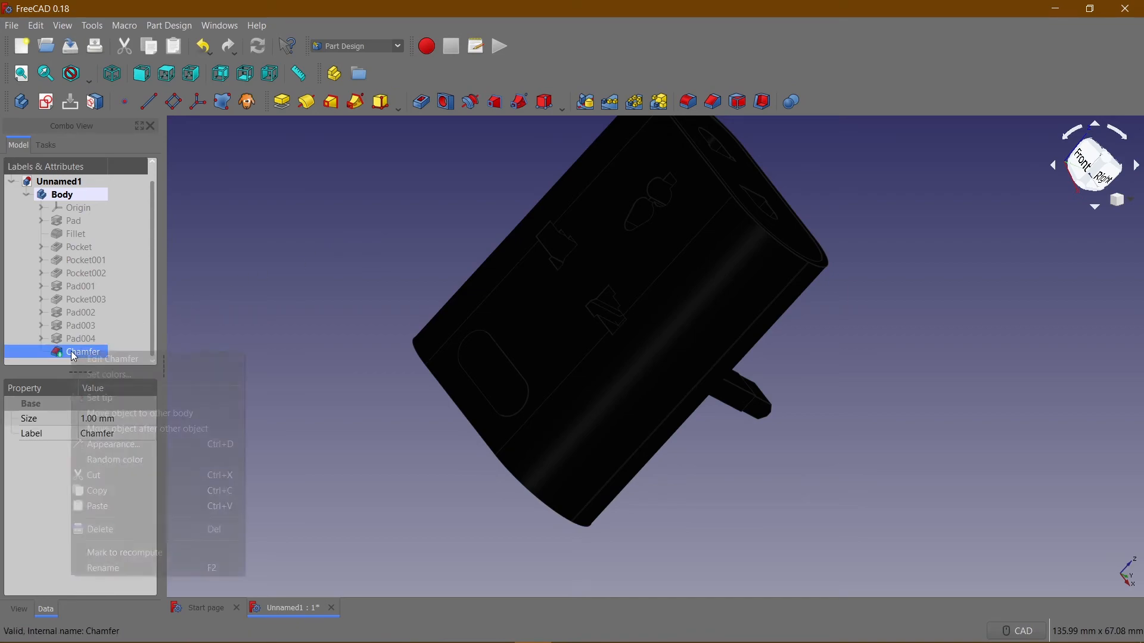
click(108, 378)
scroll(367, 233, down, 1)
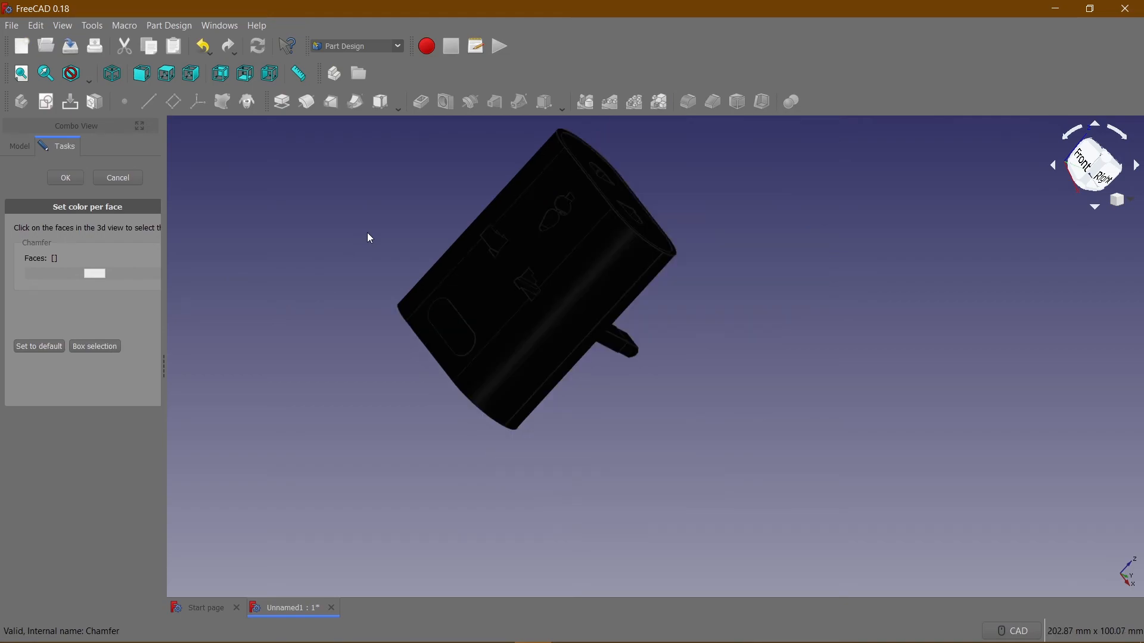
scroll(369, 233, up, 3)
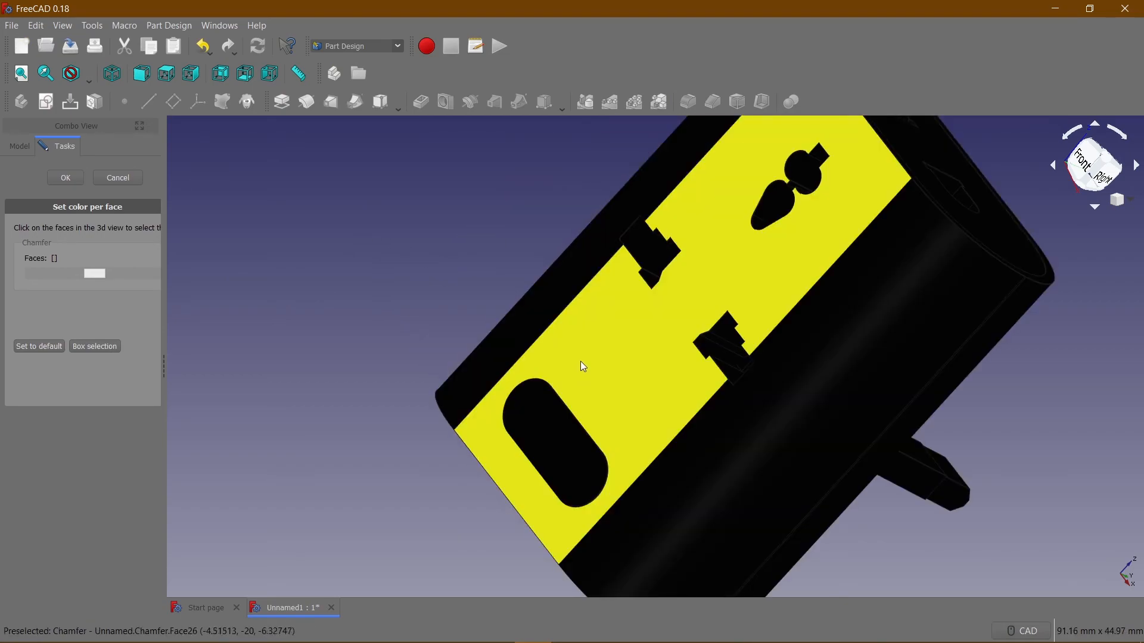
click(581, 361)
click(558, 287)
click(800, 448)
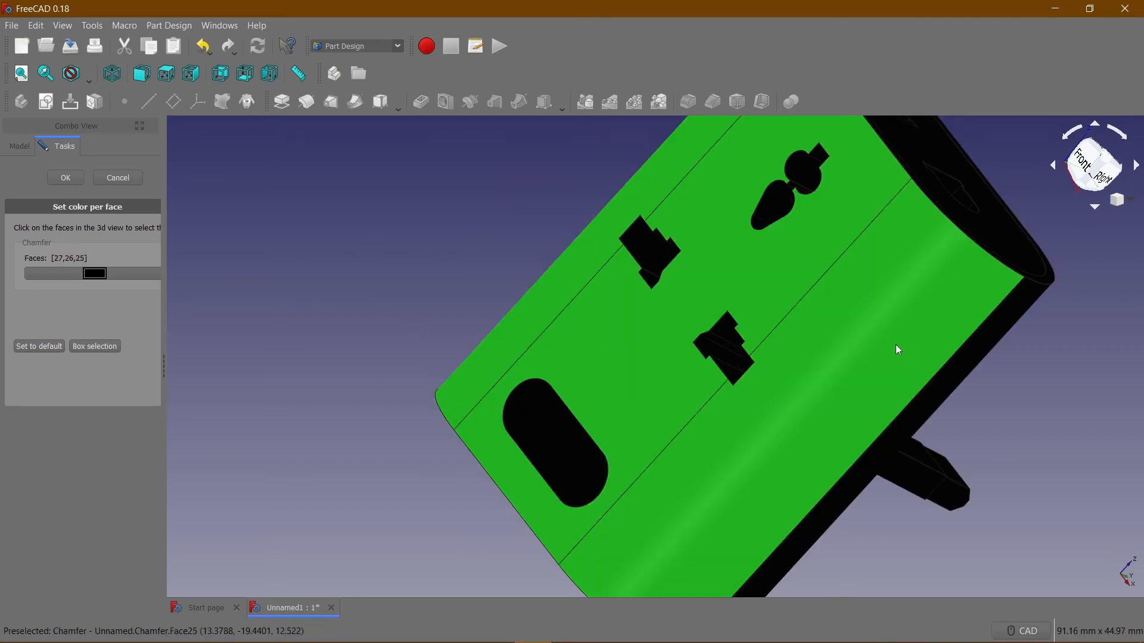
Add the right side's rear rounded face and narrow flat strip to the face selection.
key(3)
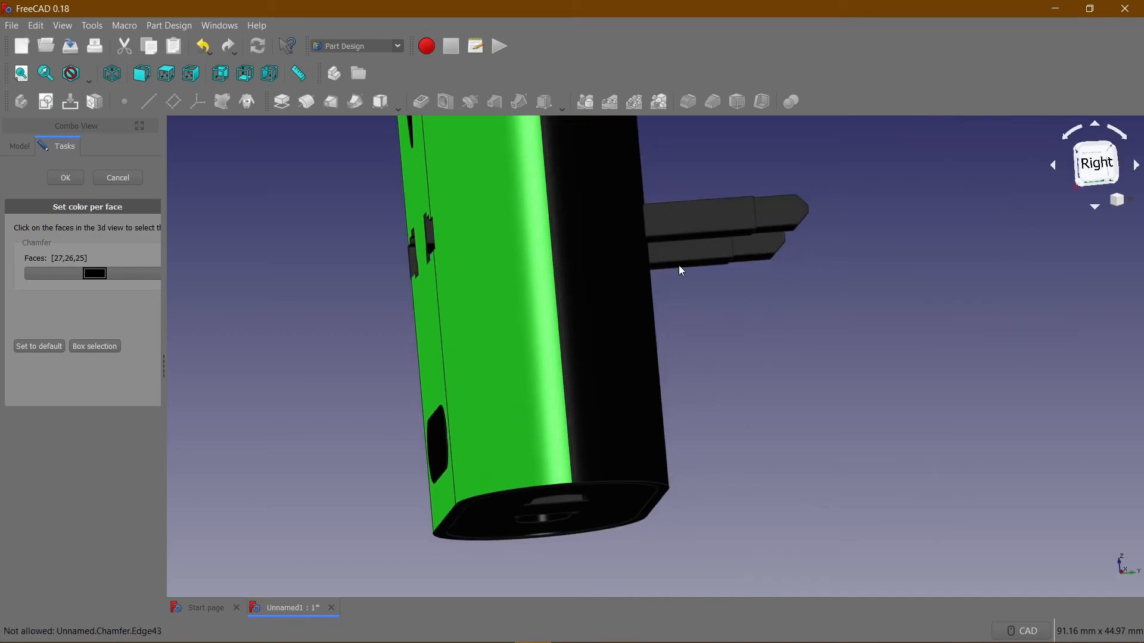
click(552, 266)
scroll(553, 265, up, 5)
click(620, 242)
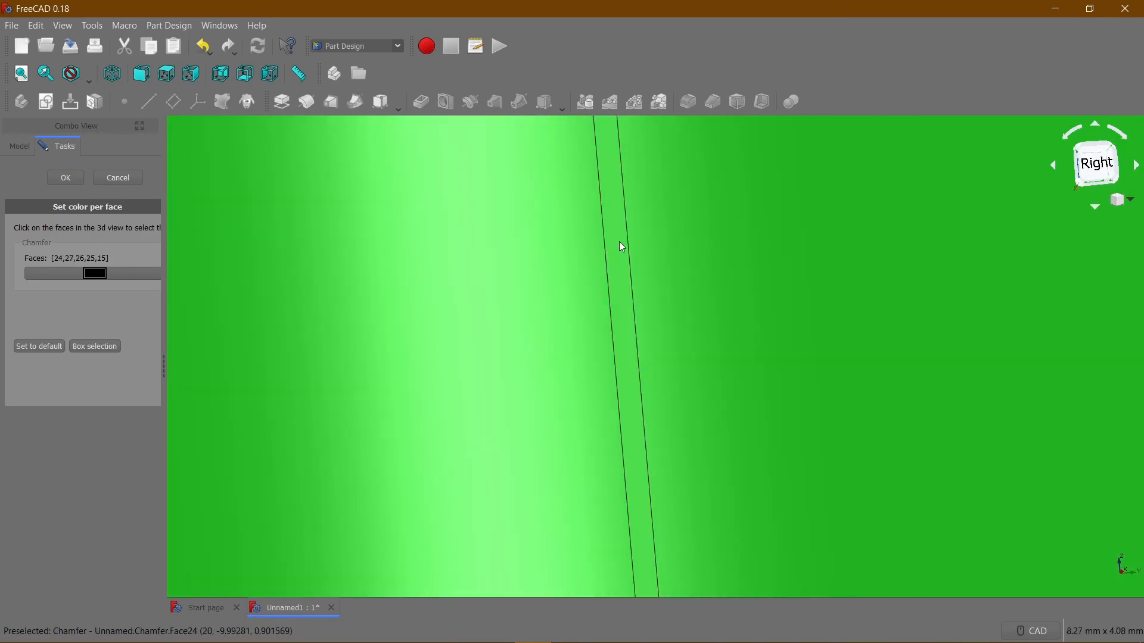
scroll(623, 242, down, 5)
scroll(623, 242, down, 2)
Add the rear flat face and the opposite side's rear rounded face and narrow strip to the face selection.
middle_drag(707, 237, 535, 356)
click(536, 357)
click(547, 238)
middle_drag(624, 217, 497, 388)
scroll(491, 375, up, 6)
scroll(491, 374, down, 2)
click(508, 368)
scroll(510, 365, down, 5)
Add the block's top rim and the recessed top face to the face selection.
middle_drag(516, 359, 401, 355)
scroll(486, 361, up, 5)
click(487, 362)
click(467, 327)
Add the top recess's front straight inner wall and one adjoining rounded inner wall to the face selection.
middle_drag(544, 339, 491, 222)
scroll(530, 235, up, 4)
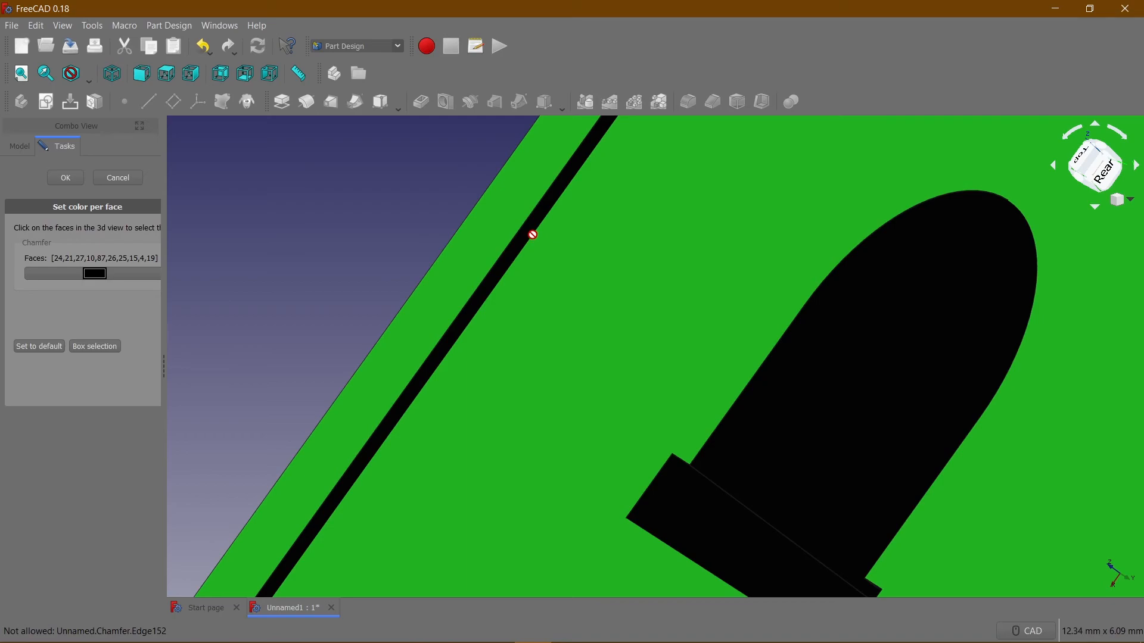
click(534, 227)
scroll(605, 245, down, 5)
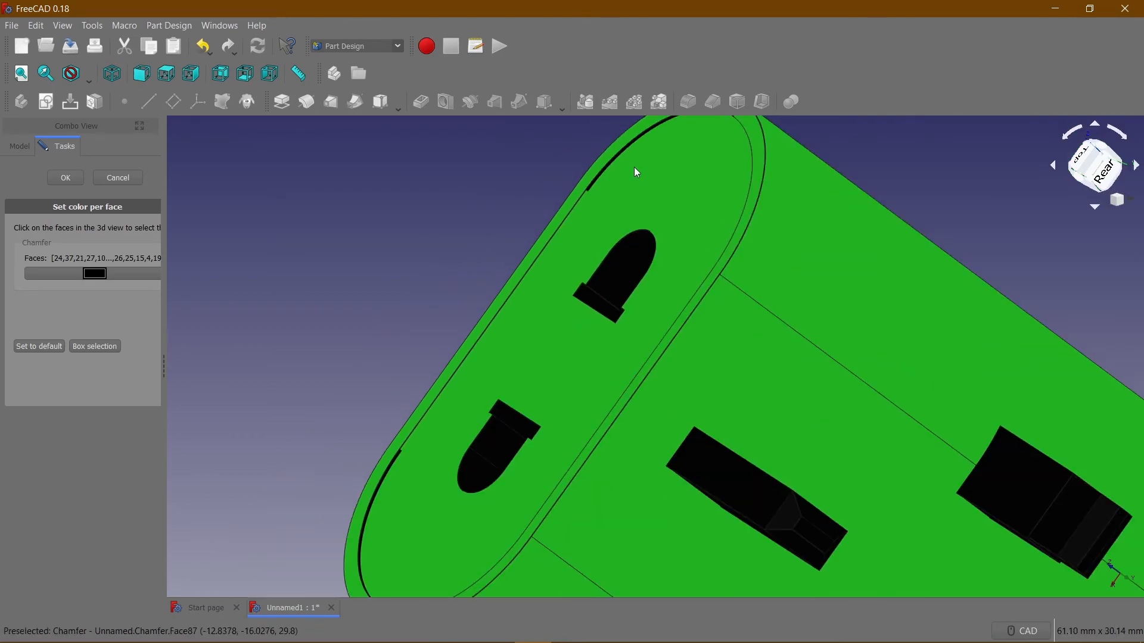
scroll(635, 171, up, 5)
scroll(531, 198, down, 2)
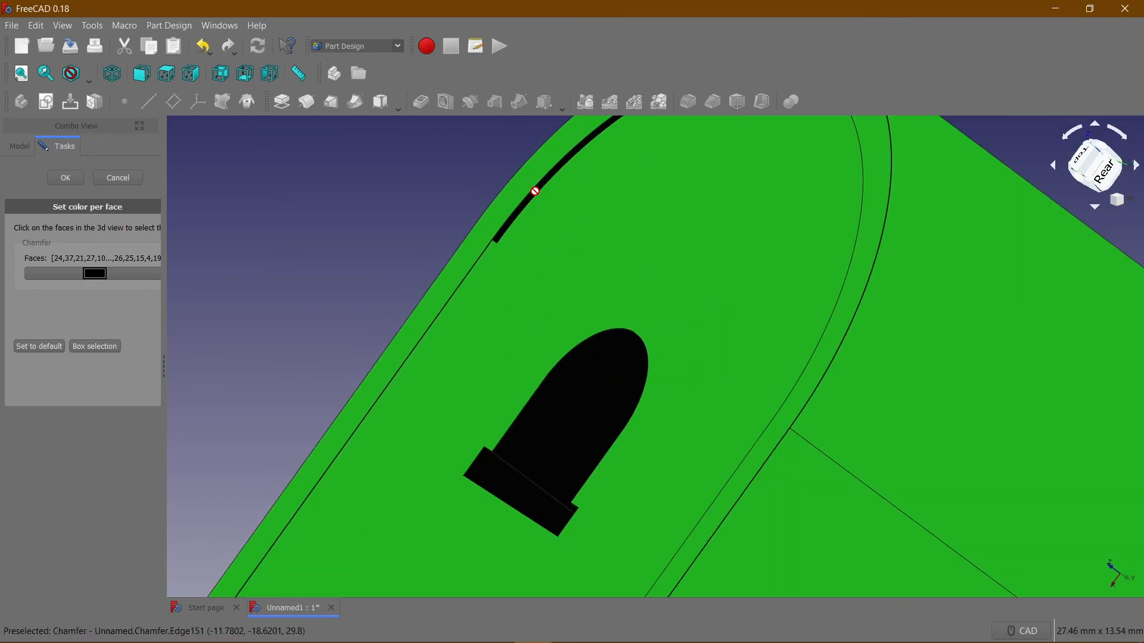
scroll(537, 191, up, 5)
click(541, 193)
scroll(540, 194, down, 5)
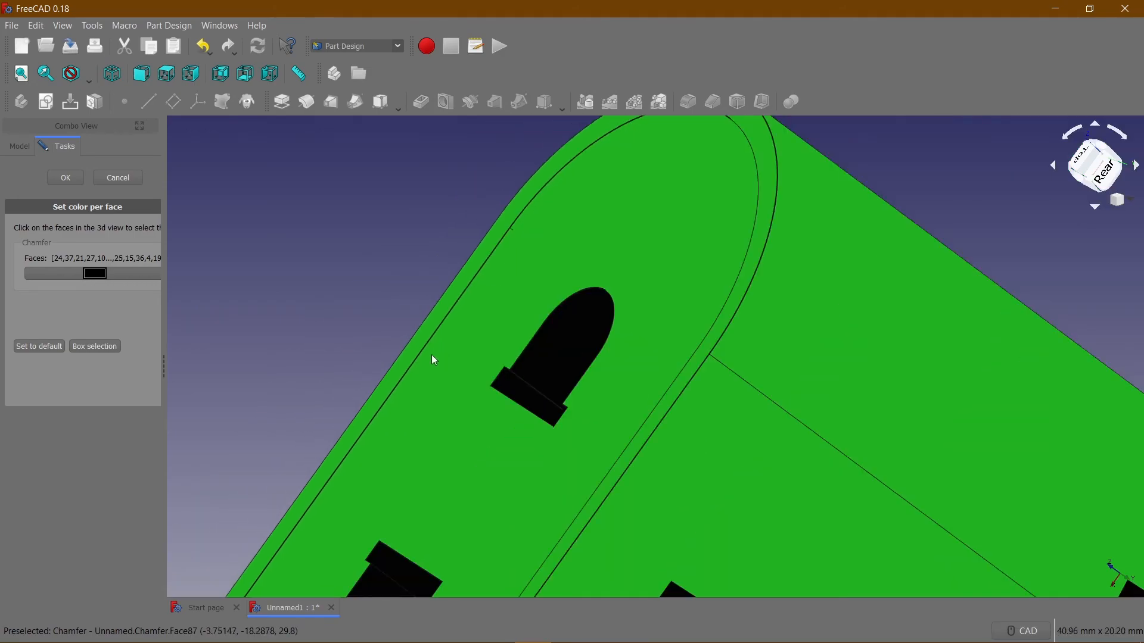
Add the top recess's other rounded inner wall and remaining straight inner wall to the face selection.
scroll(427, 354, down, 3)
middle_drag(423, 347, 352, 416)
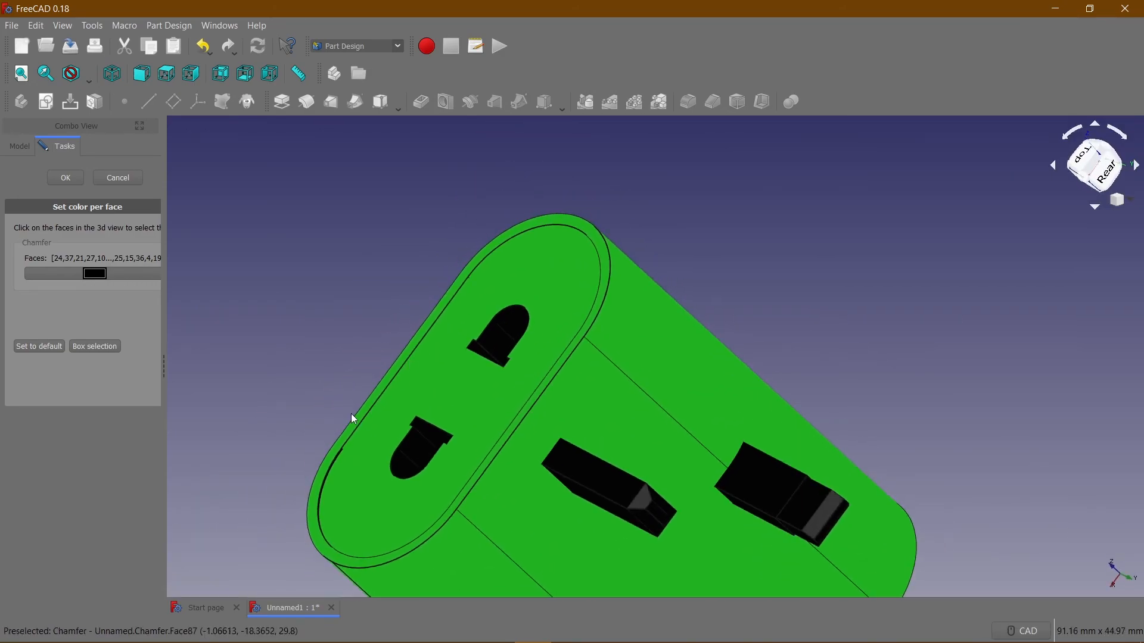
scroll(385, 305, up, 5)
scroll(384, 318, up, 3)
click(395, 290)
middle_drag(456, 293, 728, 361)
scroll(542, 314, down, 5)
scroll(544, 319, down, 5)
scroll(712, 324, up, 5)
scroll(748, 262, up, 8)
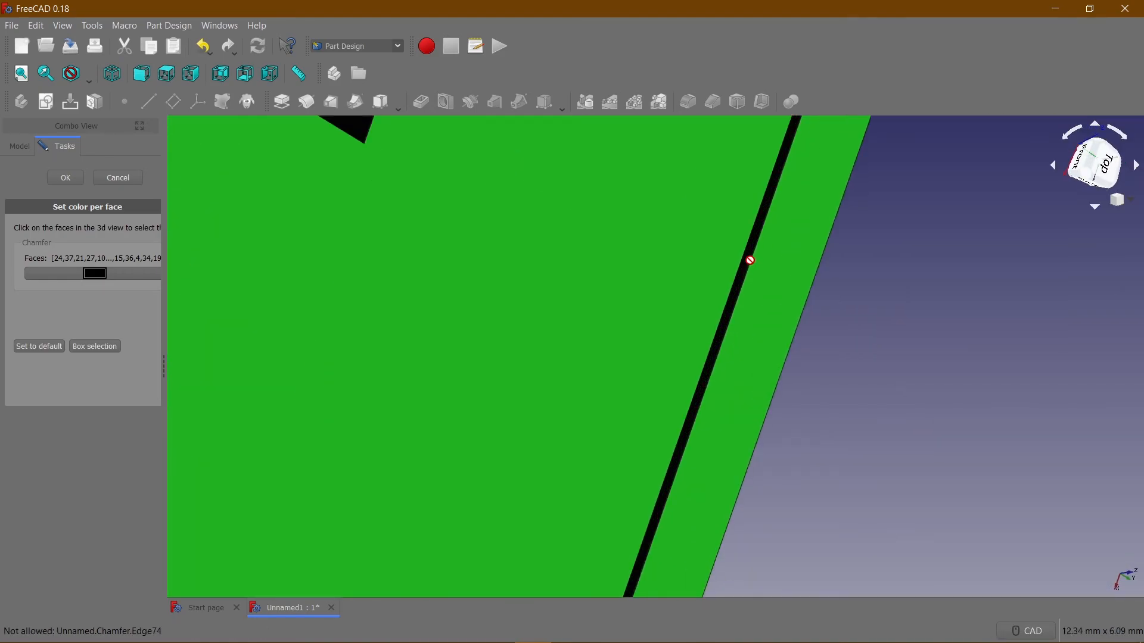
click(766, 270)
scroll(731, 293, down, 6)
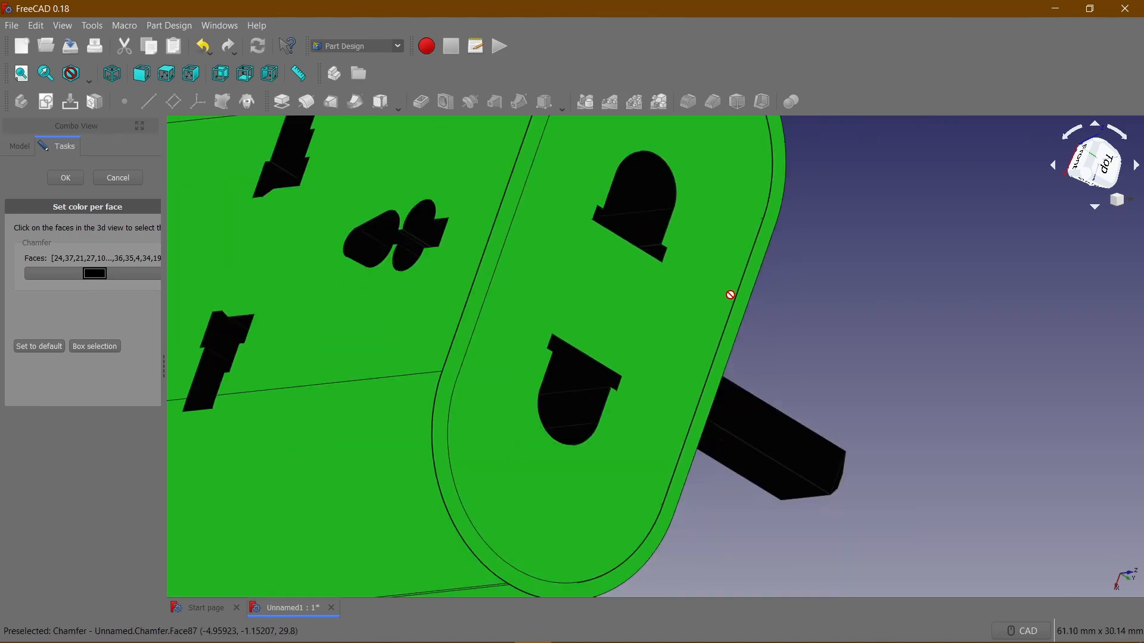
Add the block's recessed bottom face and bottom rim to the face selection.
middle_drag(730, 293, 583, 307)
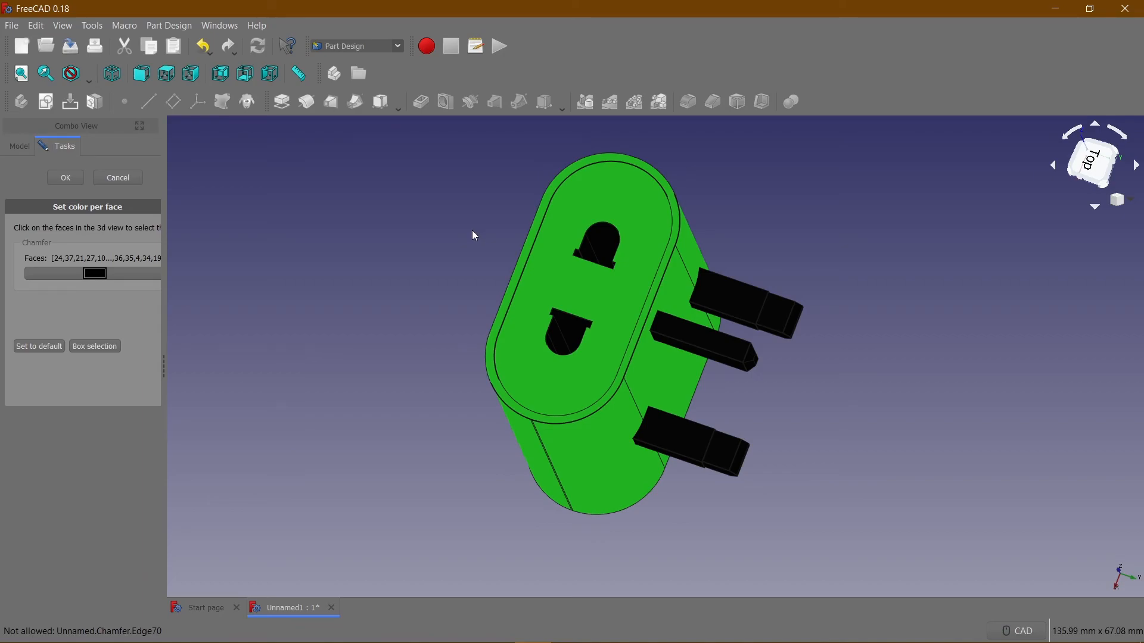
scroll(588, 176, up, 6)
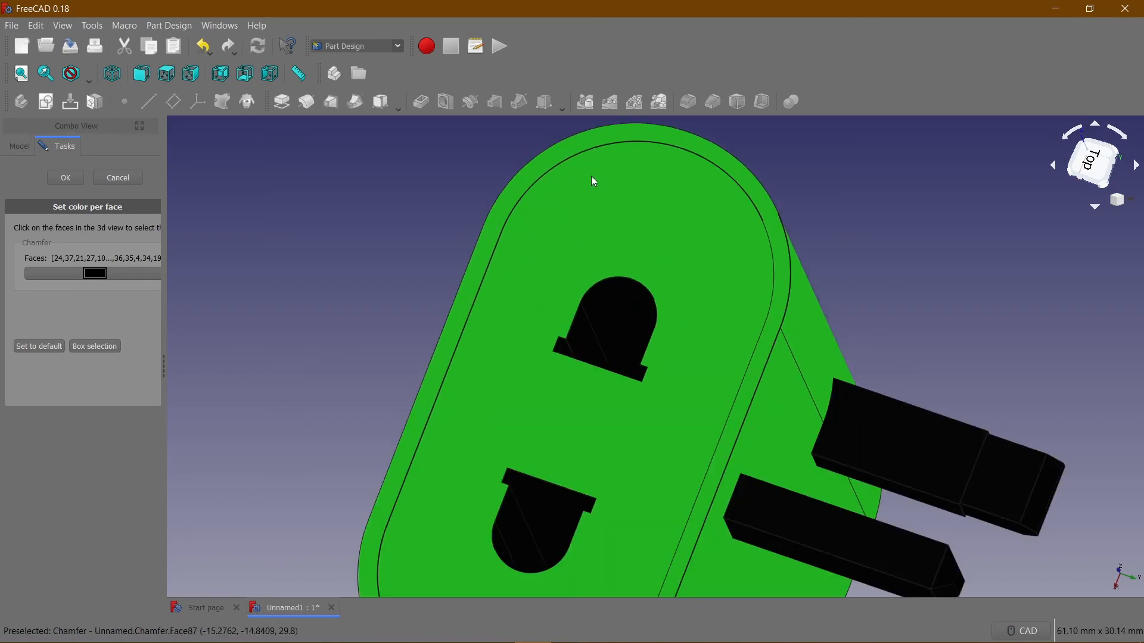
middle_drag(594, 160, 489, 235)
scroll(490, 235, down, 4)
middle_drag(506, 334, 1047, 256)
click(416, 189)
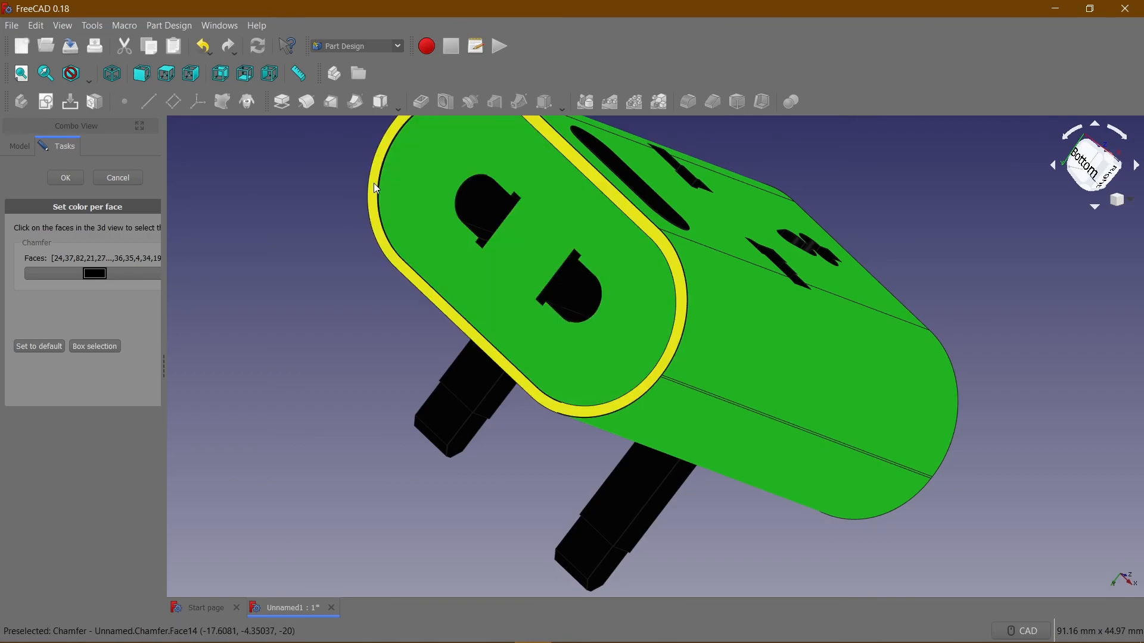
Add the first rounded inner wall of the bottom recess to the face selection.
scroll(430, 188, up, 5)
scroll(363, 210, up, 4)
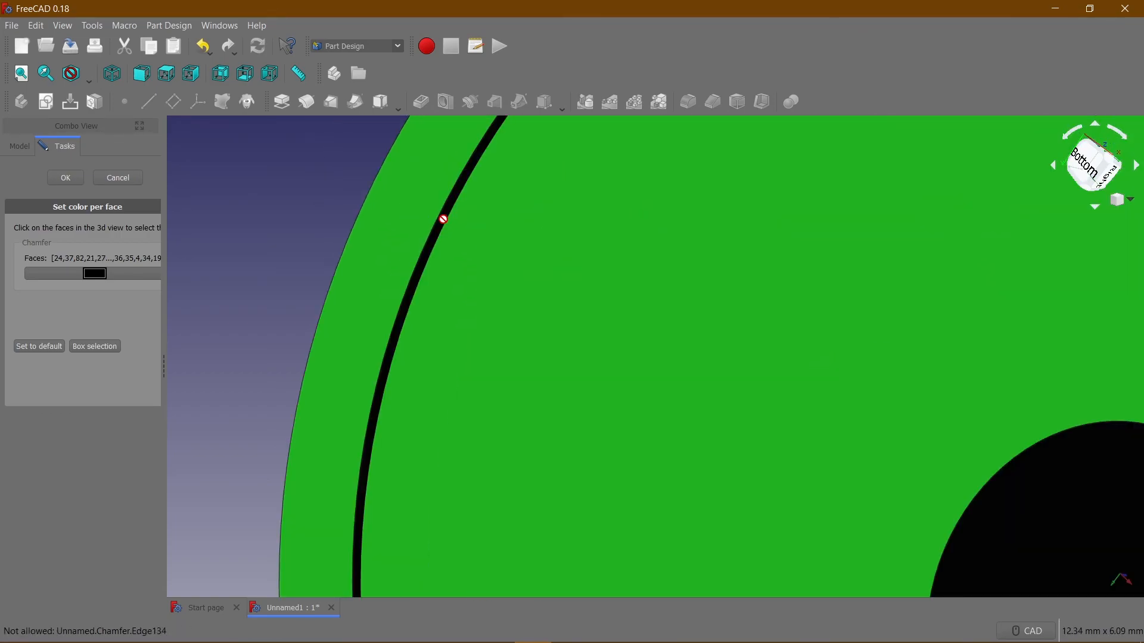
scroll(470, 230, down, 6)
scroll(644, 178, up, 4)
scroll(651, 262, up, 2)
middle_drag(647, 286, 562, 357)
scroll(531, 377, down, 6)
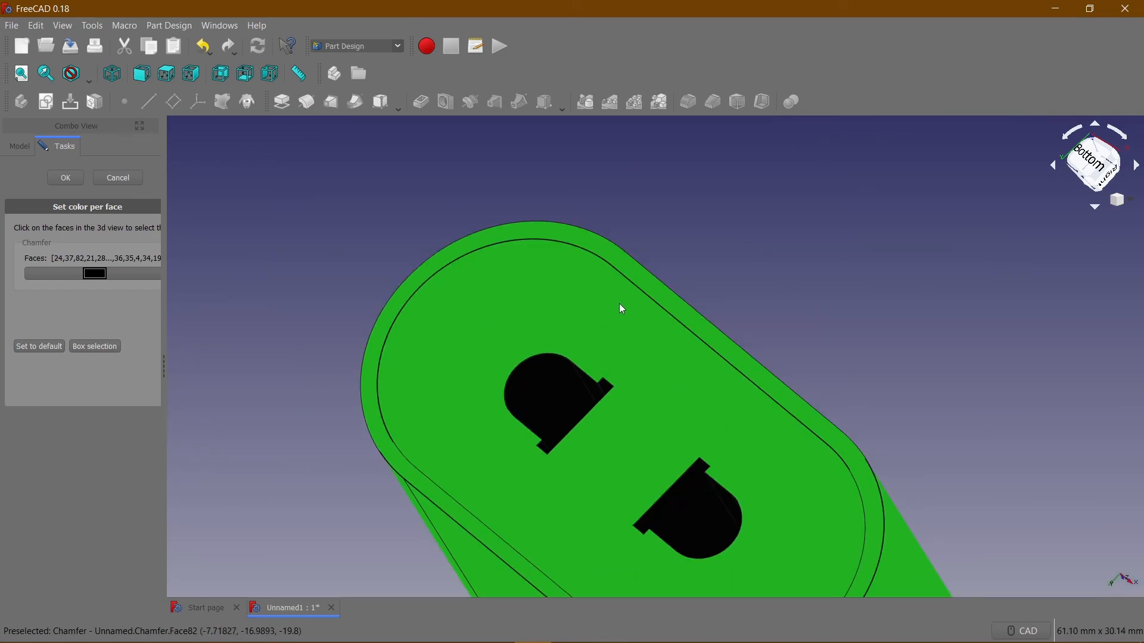
Add the bottom recess's front straight inner wall and second rounded inner wall to the face selection.
middle_drag(576, 298, 696, 279)
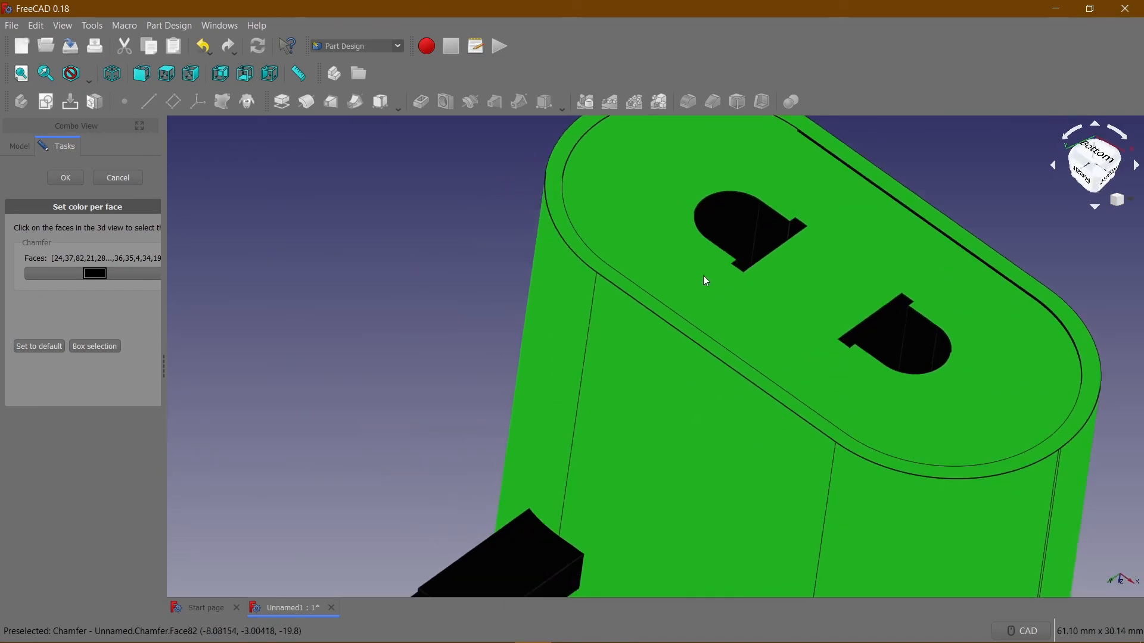
middle_drag(674, 364, 524, 343)
scroll(620, 317, down, 1)
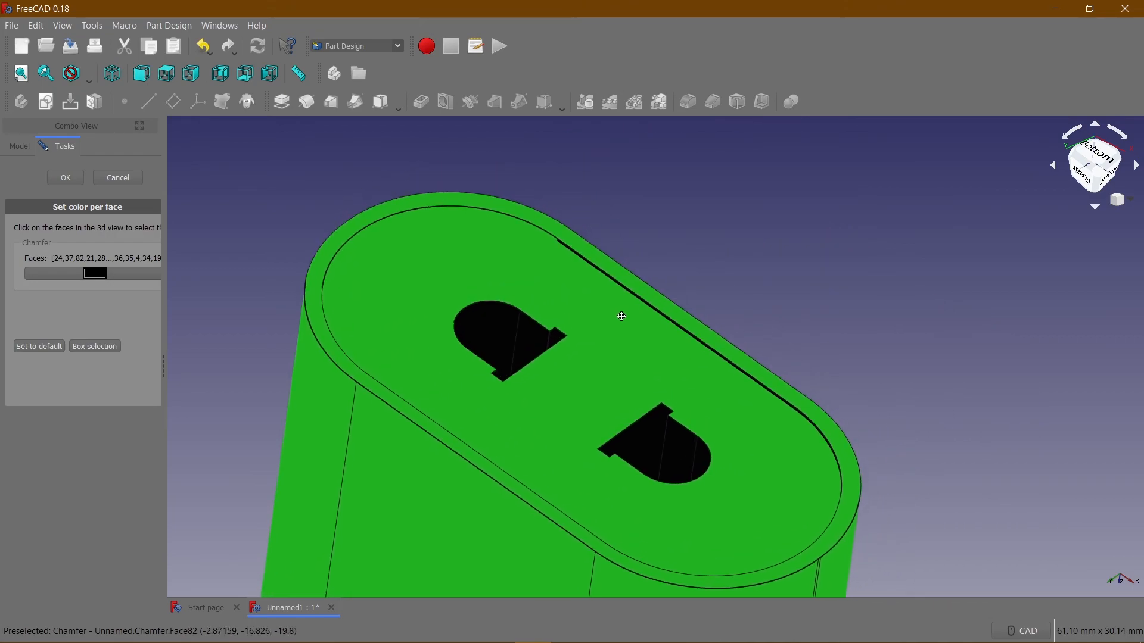
scroll(619, 271, up, 6)
scroll(621, 276, down, 5)
scroll(627, 420, up, 8)
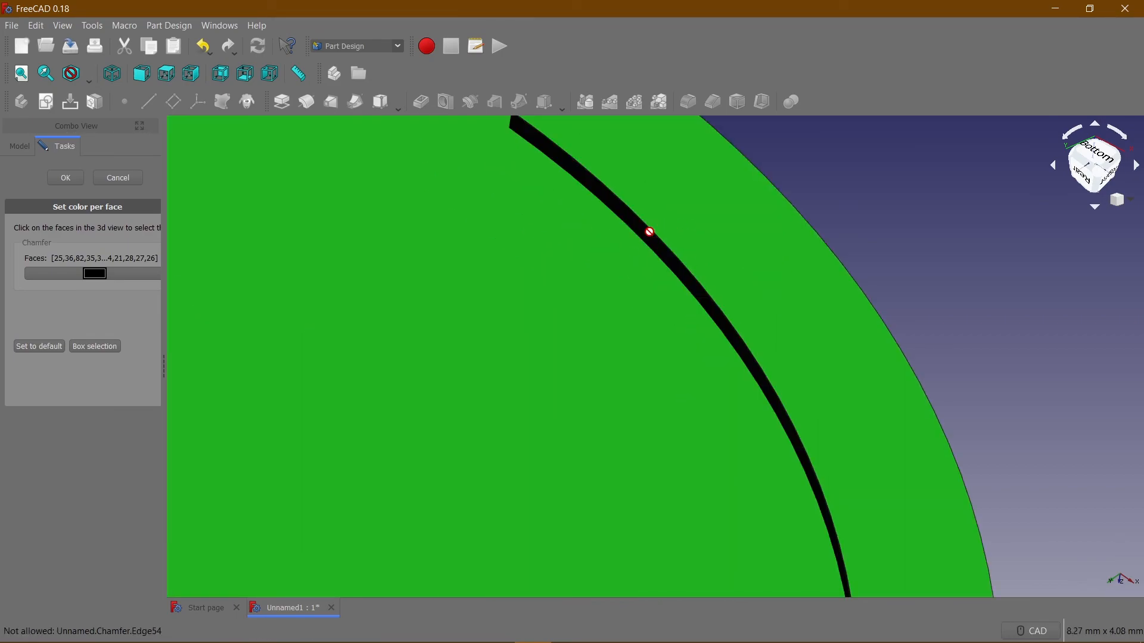
click(647, 234)
scroll(513, 278, down, 4)
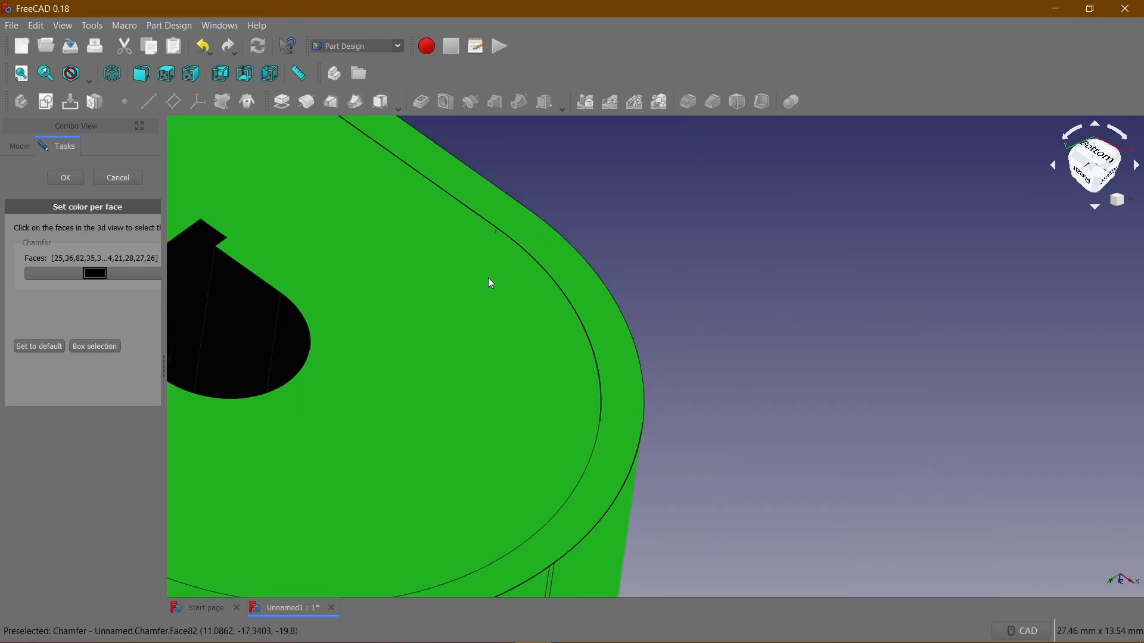
Examine the block's bottom, front and rounded side faces to check that all outer faces are in the selection.
middle_drag(392, 312, 790, 312)
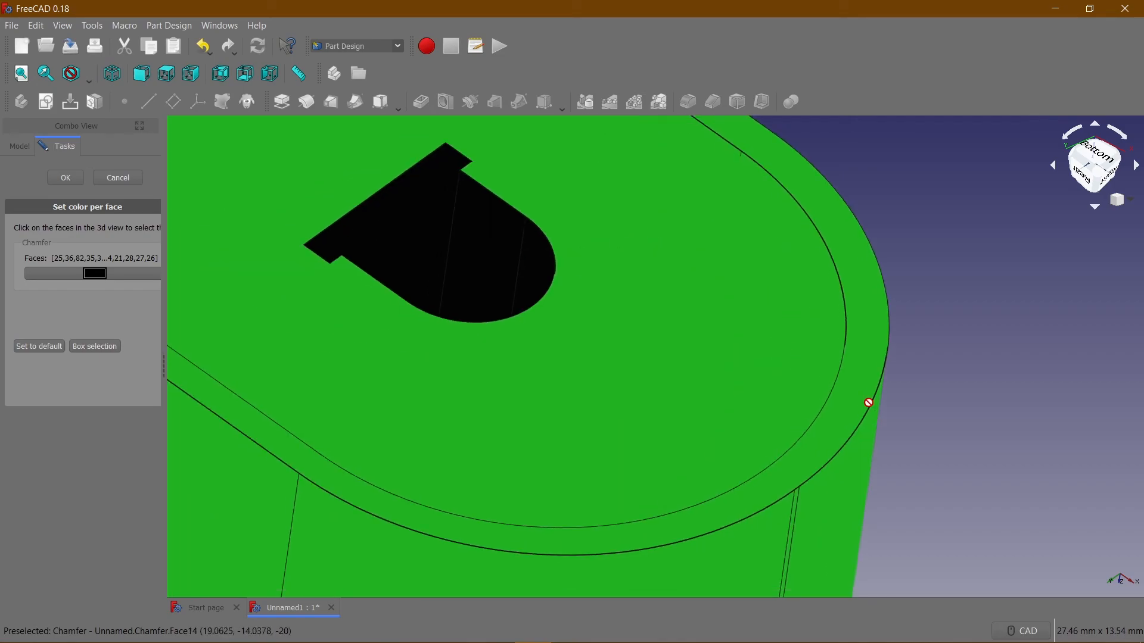
middle_drag(958, 431, 1040, 470)
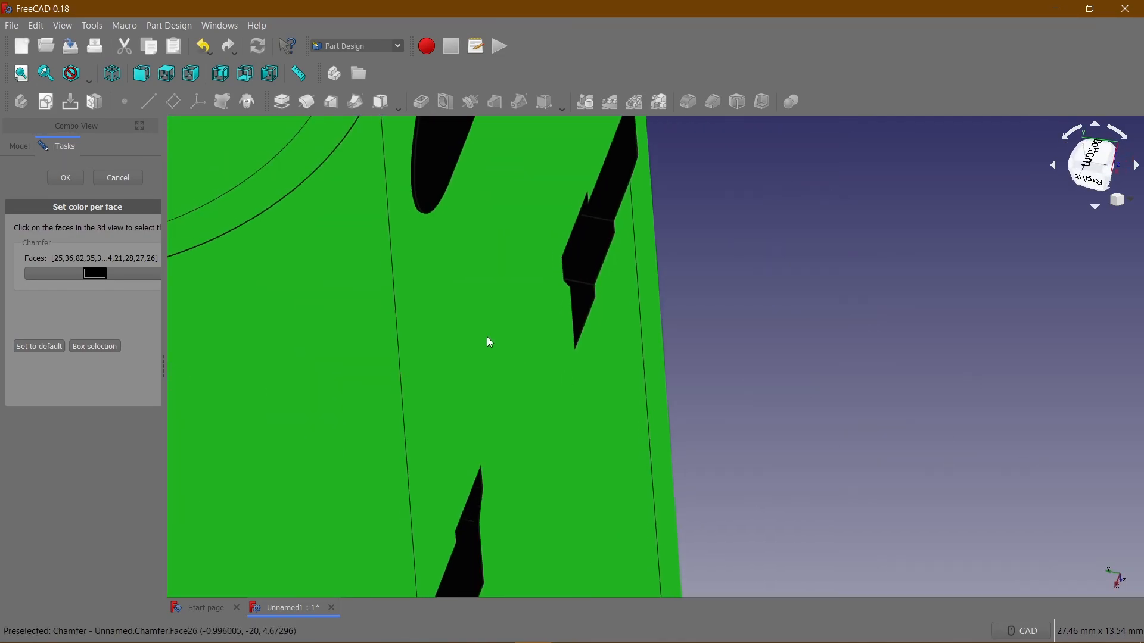
scroll(483, 313, down, 6)
scroll(560, 197, up, 2)
middle_drag(598, 207, 706, 399)
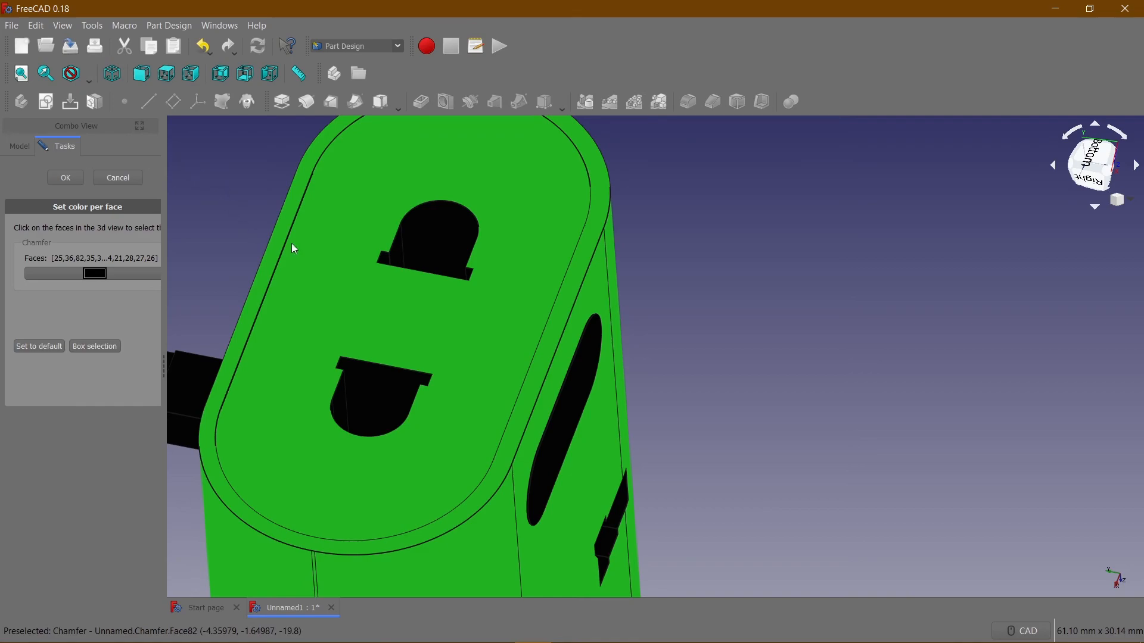
scroll(286, 232, up, 14)
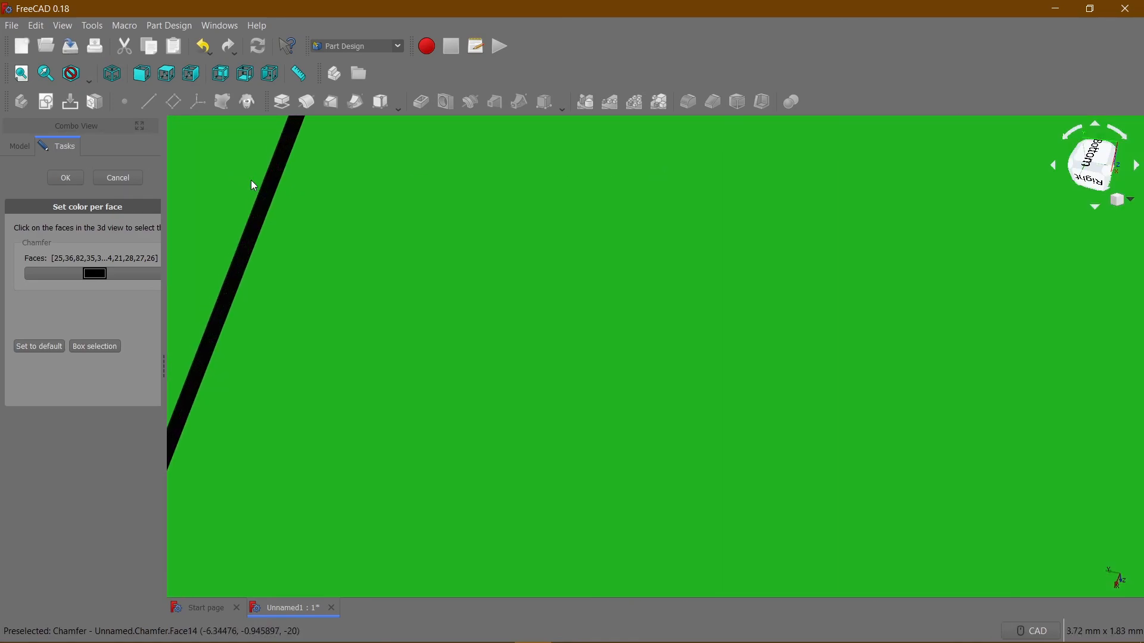
scroll(325, 227, down, 16)
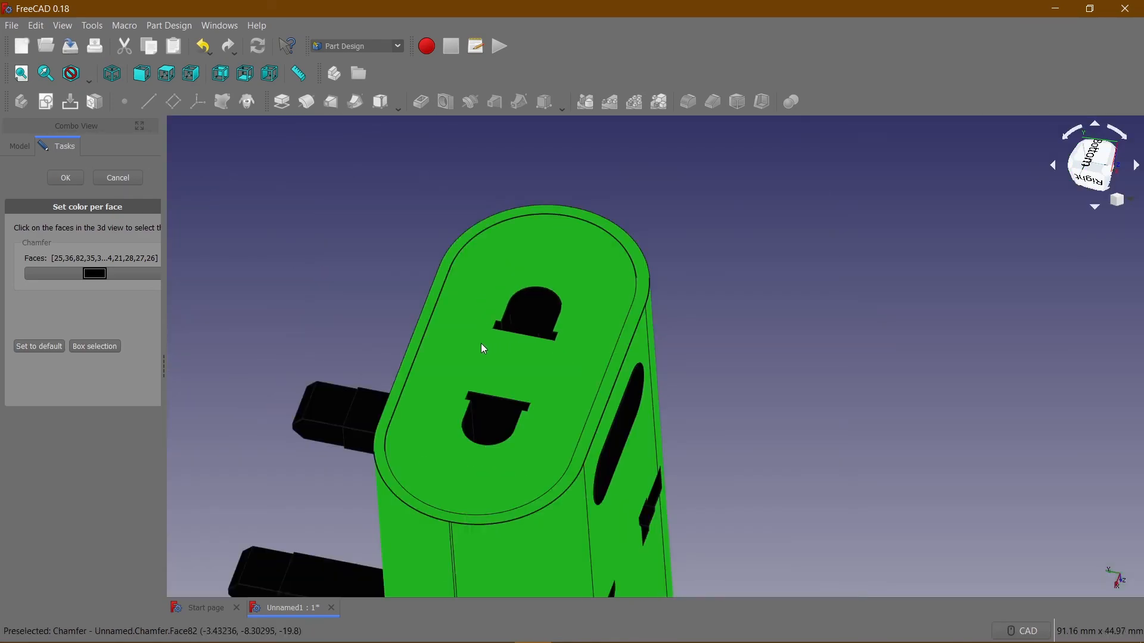
middle_drag(783, 355, 596, 393)
scroll(314, 225, up, 5)
scroll(331, 275, down, 3)
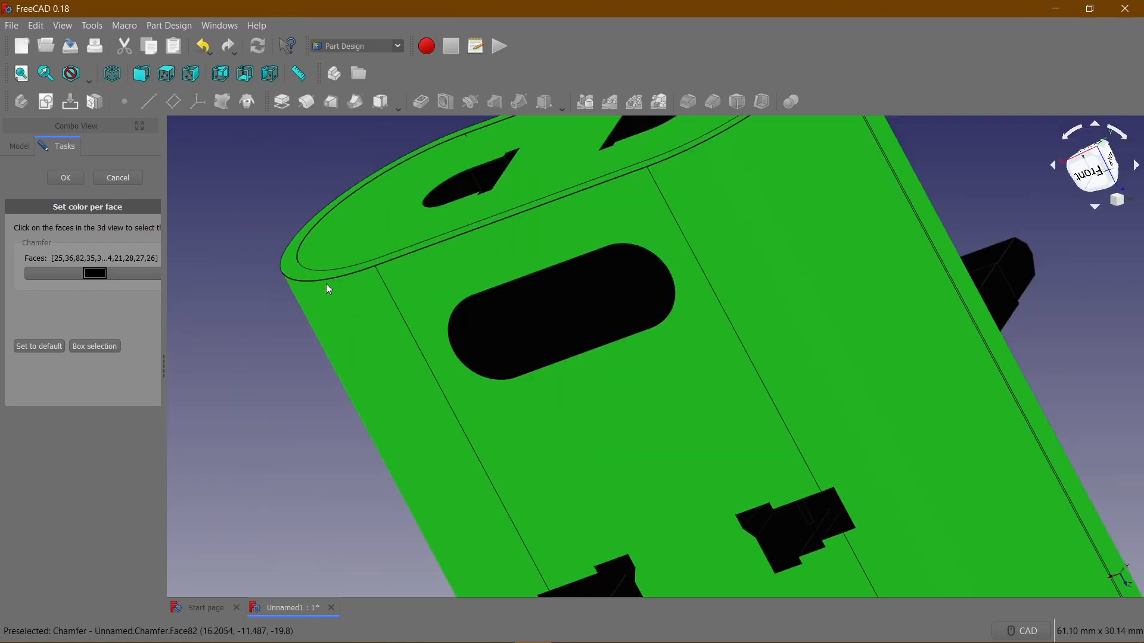
scroll(258, 386, up, 2)
middle_drag(257, 386, 580, 338)
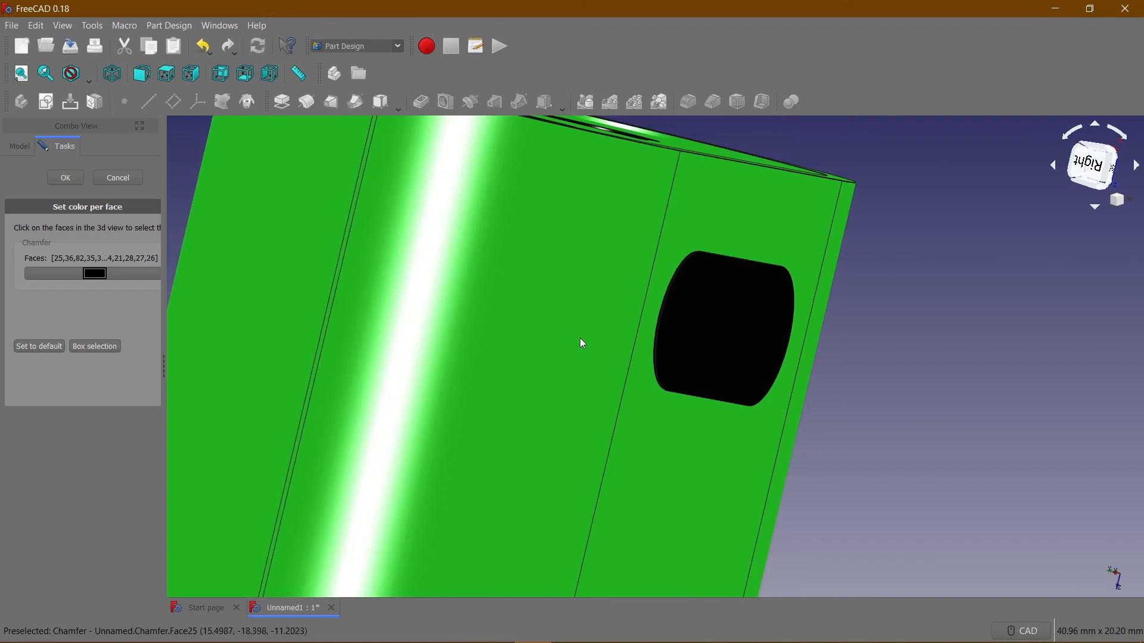
middle_drag(1008, 329, 782, 408)
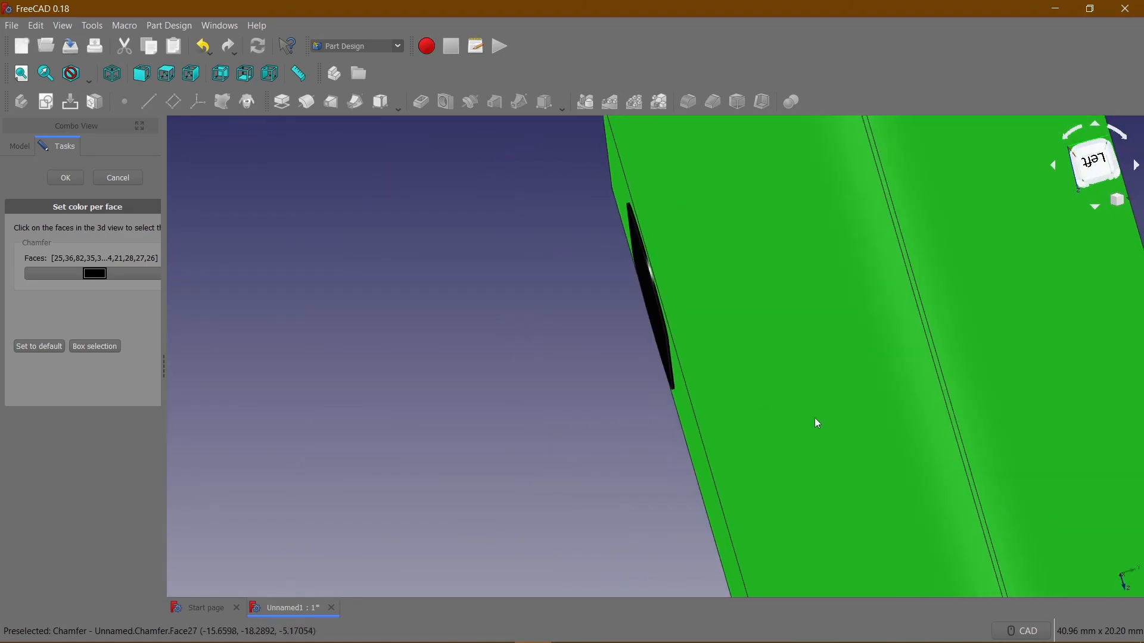
Colour the selected block faces orange-red, using the orange basic colour with its green value set to 60.
click(95, 274)
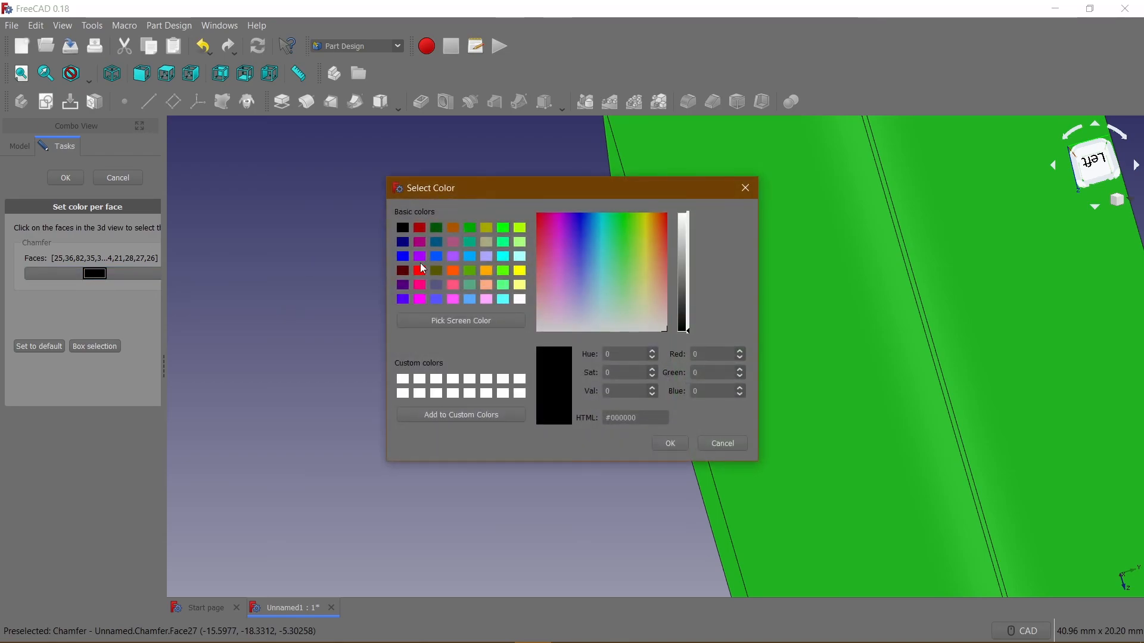
click(454, 273)
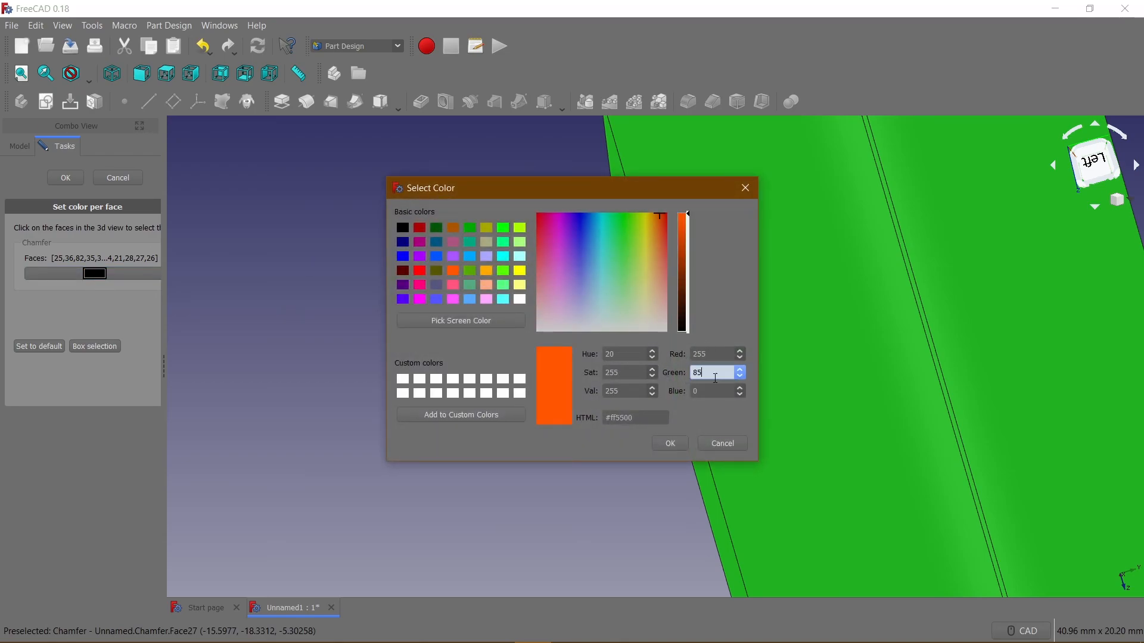
text(60)
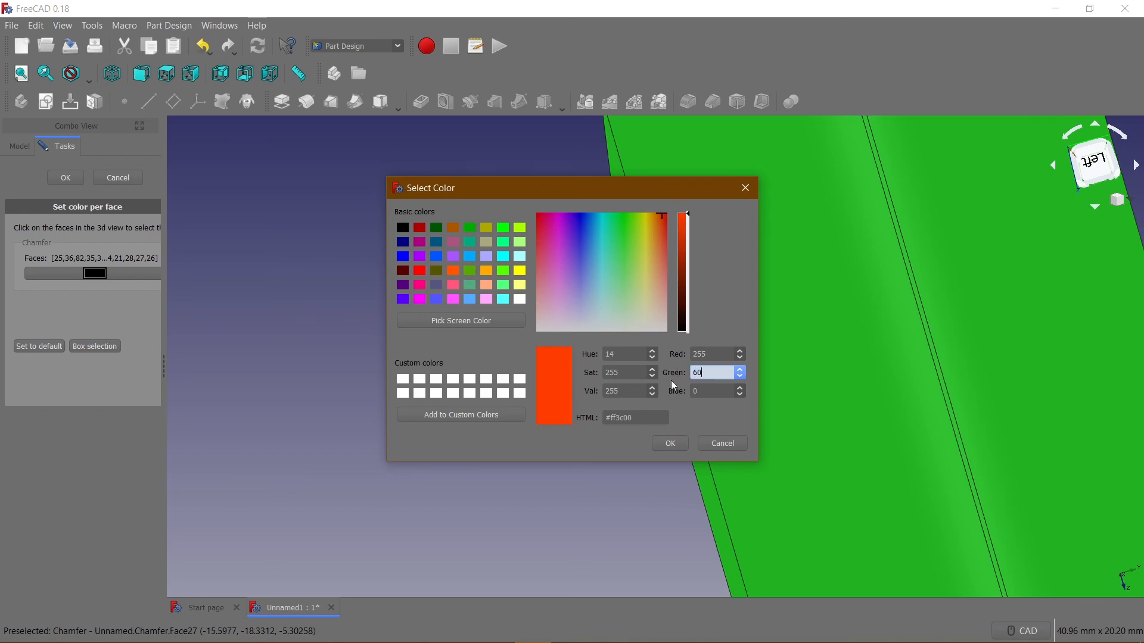
click(670, 444)
Select the front slot's floor and add the straight inner wall nearest the block's bottom end.
scroll(569, 394, down, 5)
middle_drag(423, 366, 648, 334)
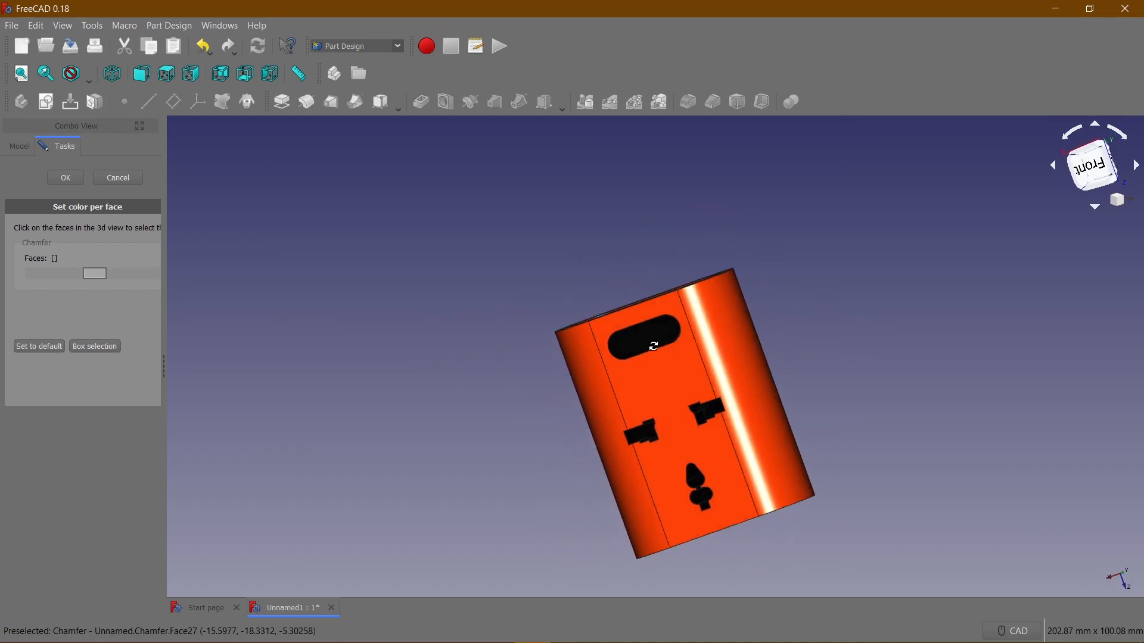
scroll(649, 335, up, 5)
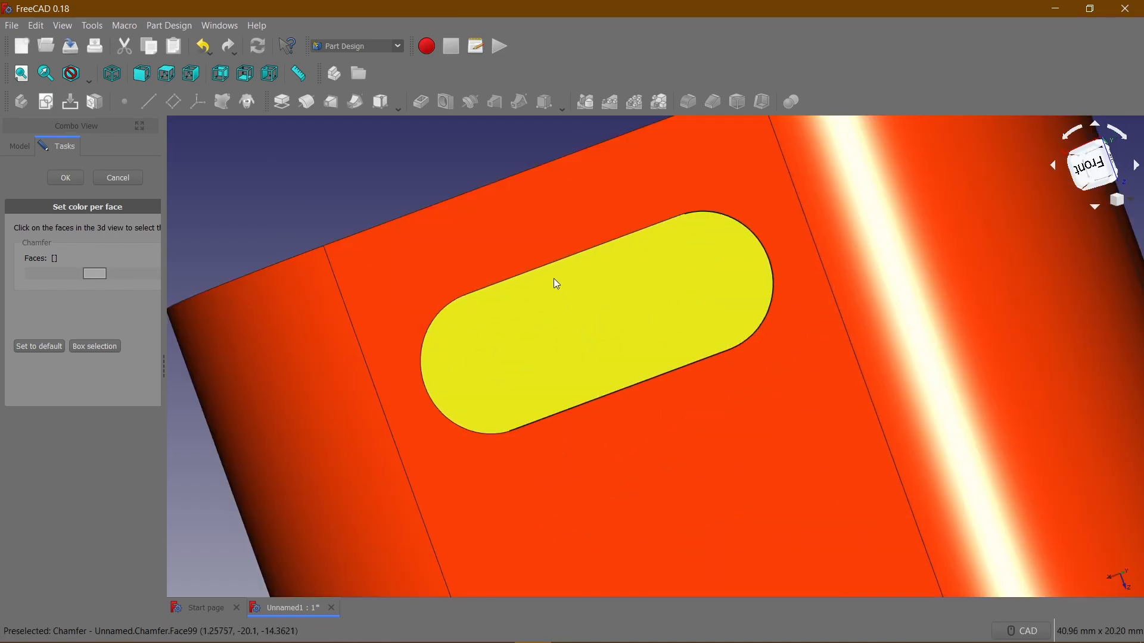
click(552, 298)
middle_drag(473, 156, 654, 292)
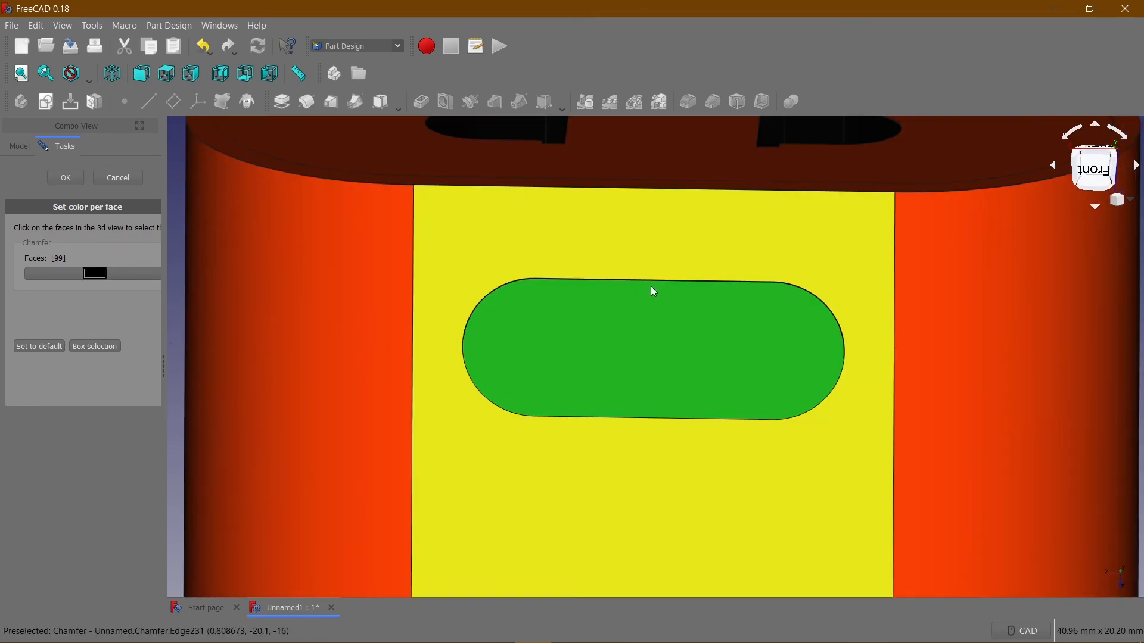
scroll(597, 278, up, 10)
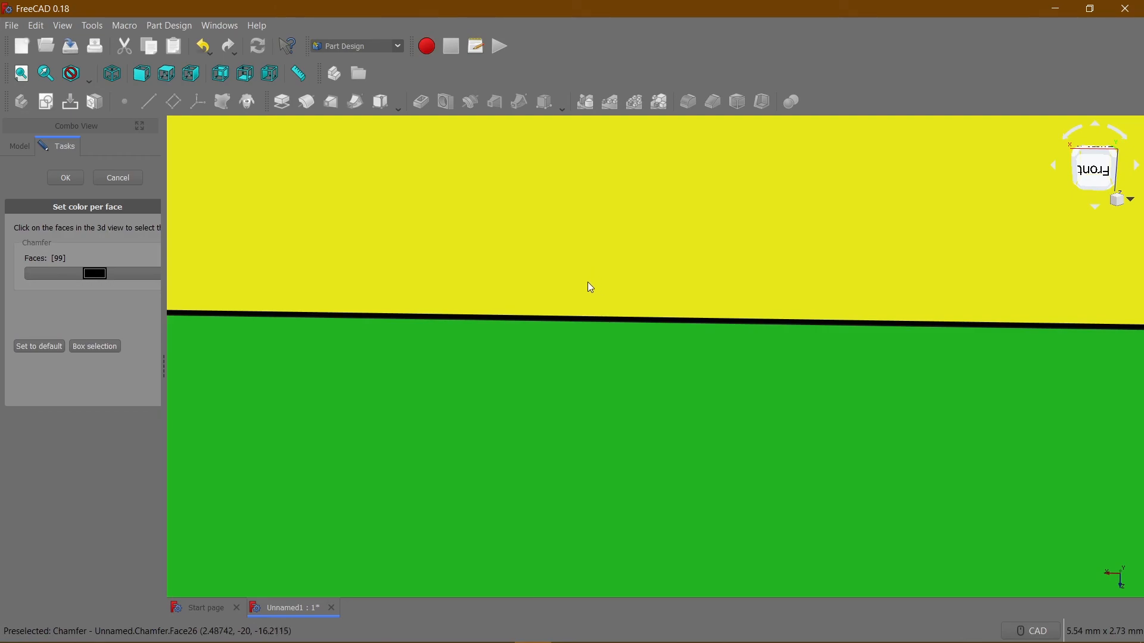
click(534, 393)
scroll(534, 403, down, 10)
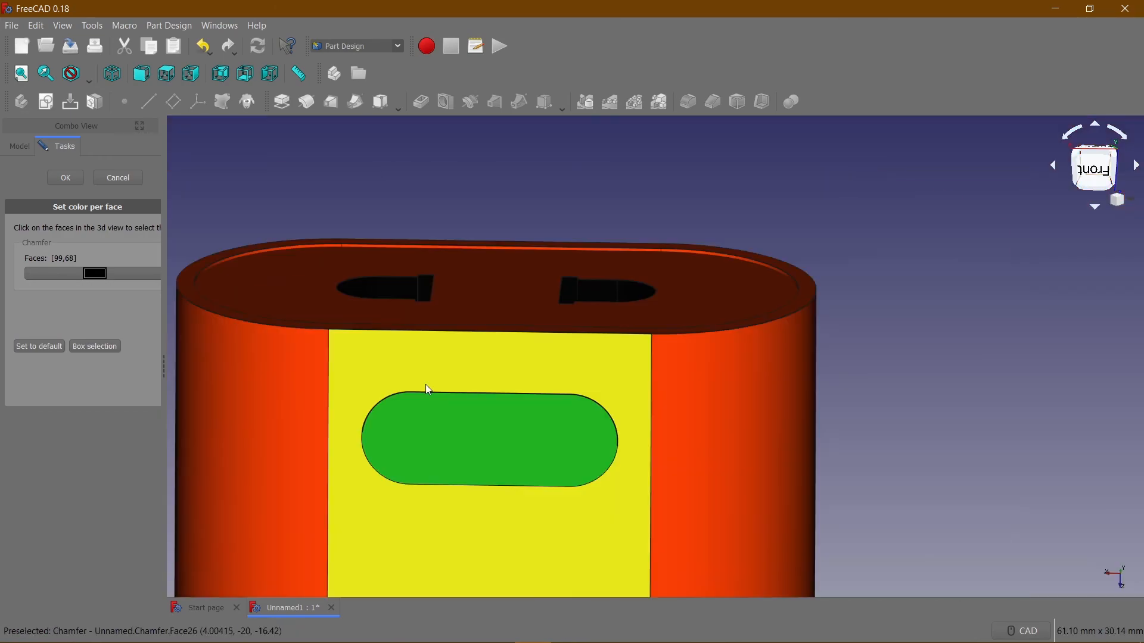
Add the first rounded end wall of the front slot to the face selection.
scroll(378, 416, up, 9)
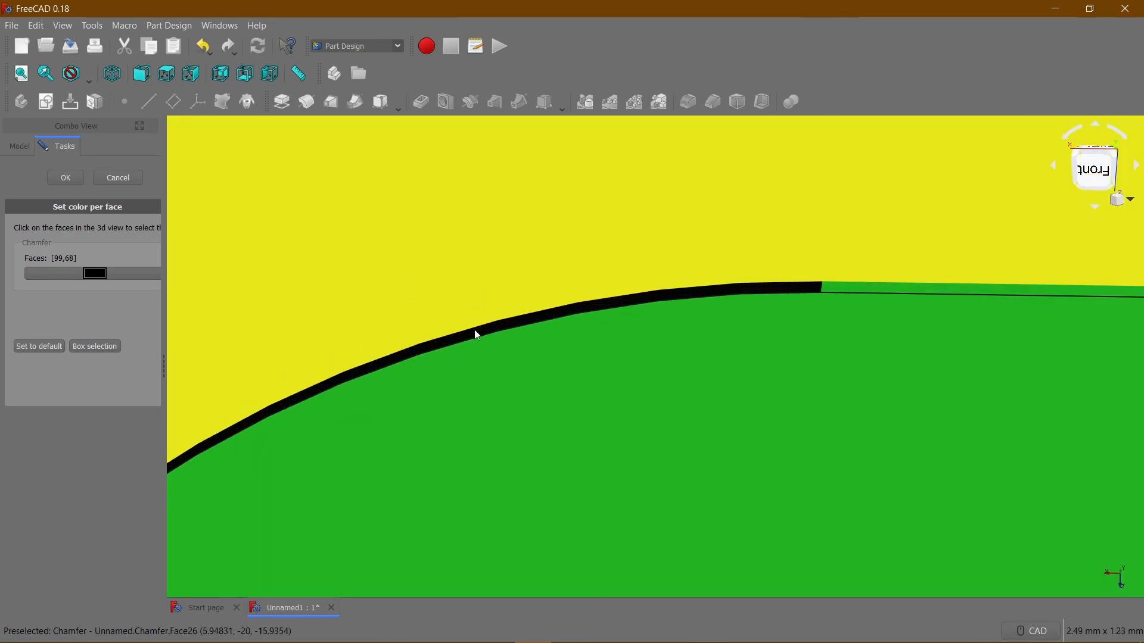
click(502, 323)
scroll(512, 323, down, 9)
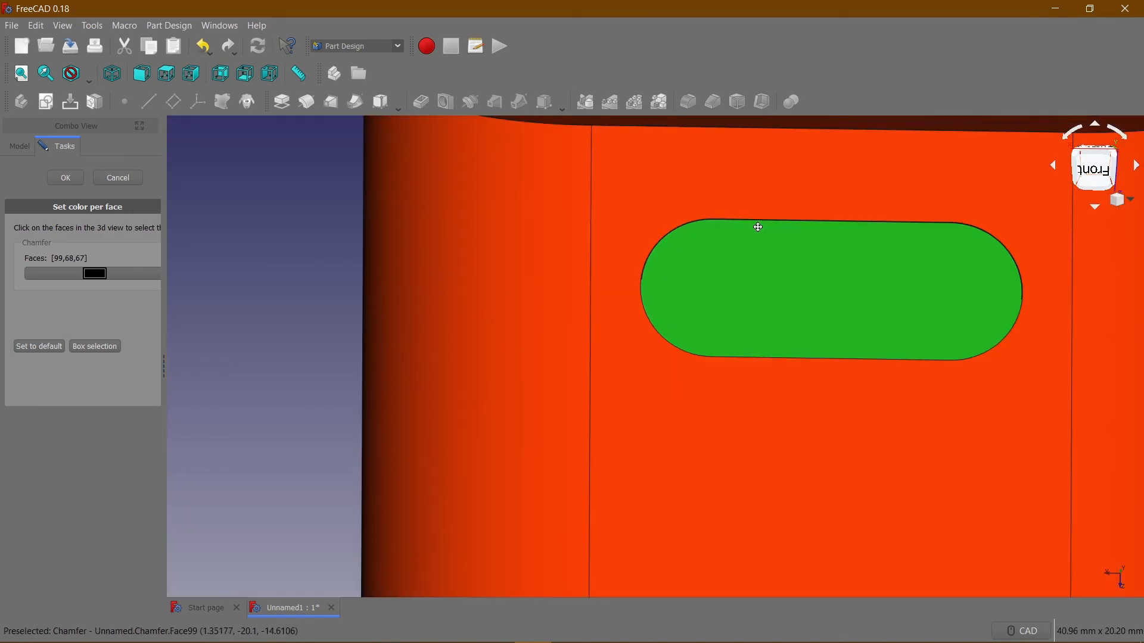
Add the front slot's remaining straight inner wall and its other rounded end wall to the face selection.
middle_drag(758, 227, 713, 199)
scroll(975, 290, up, 10)
middle_drag(985, 273, 906, 224)
scroll(719, 373, down, 10)
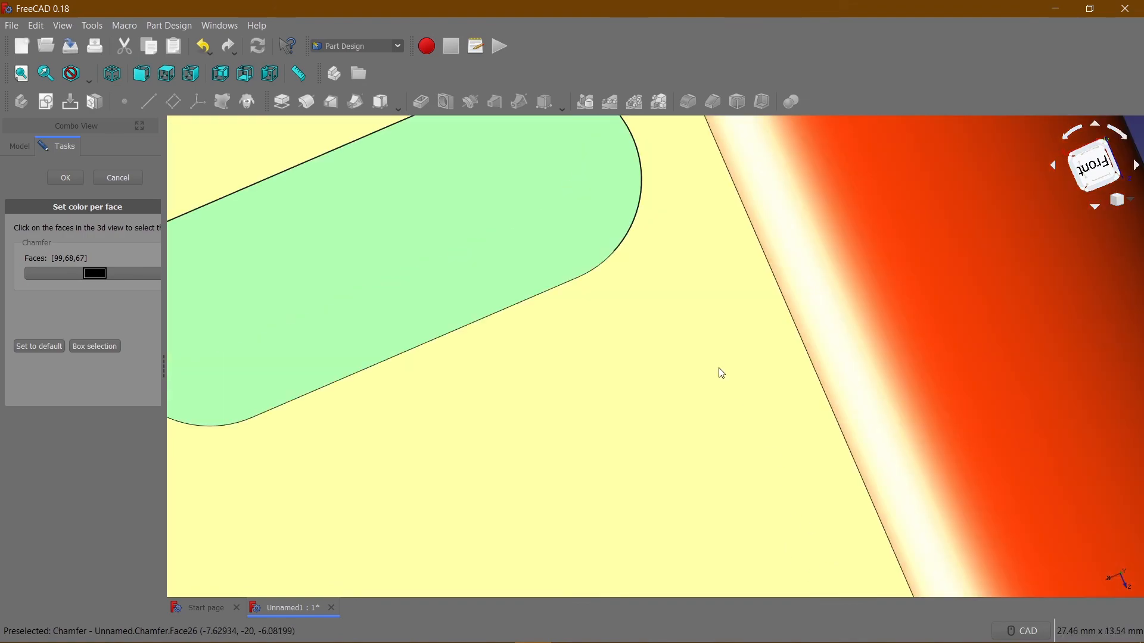
middle_drag(617, 342, 585, 334)
scroll(634, 394, down, 6)
scroll(598, 316, up, 15)
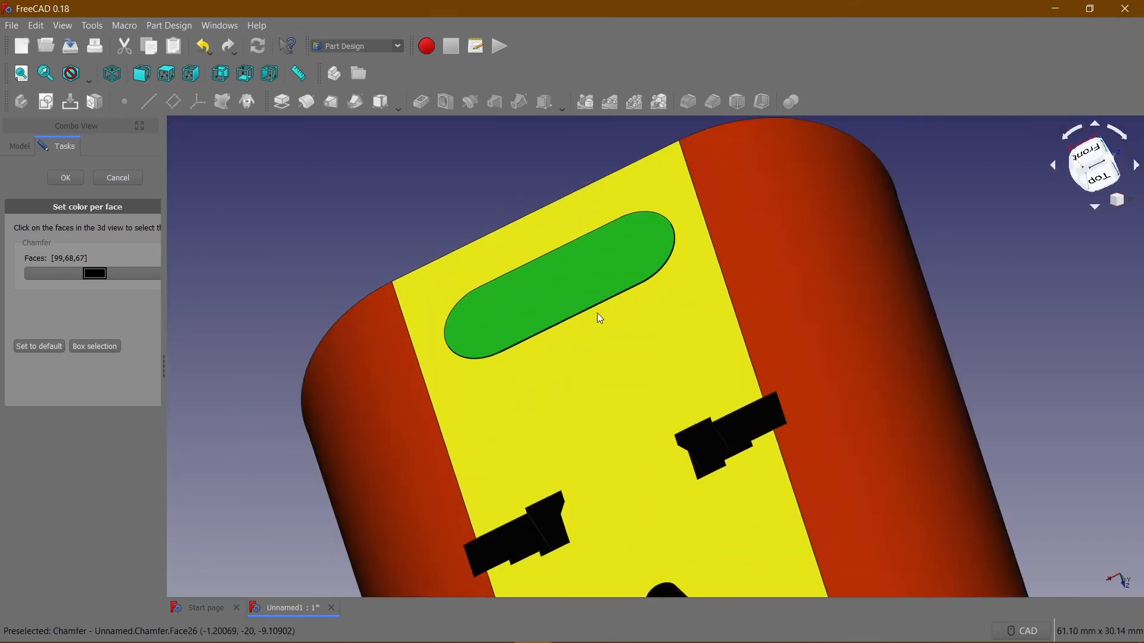
click(610, 262)
scroll(720, 276, down, 8)
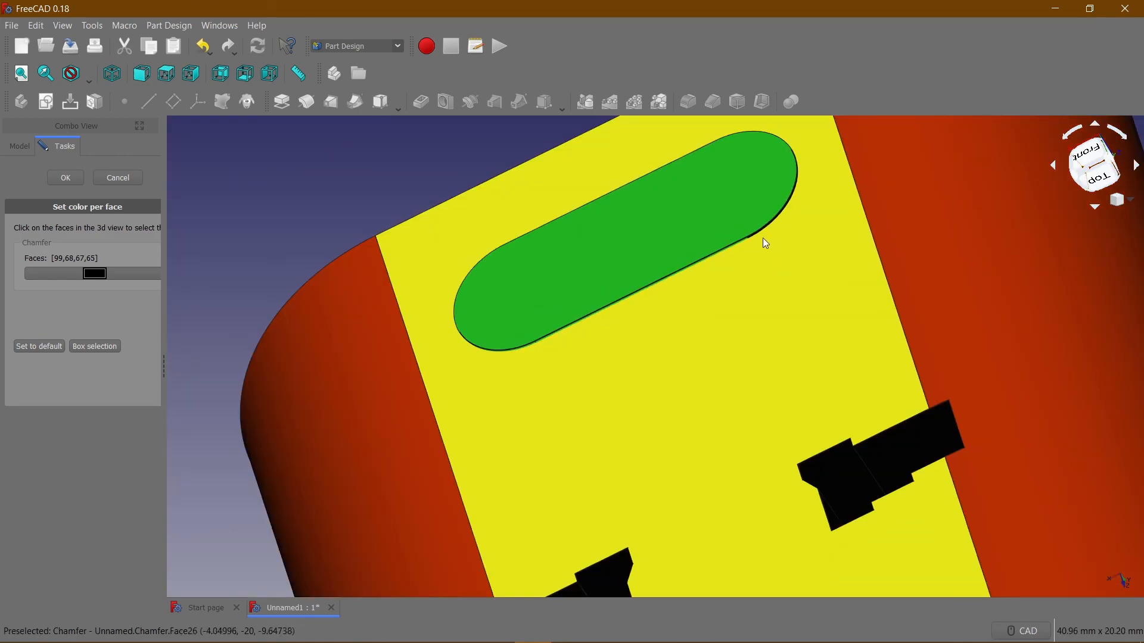
scroll(799, 208, up, 5)
click(725, 202)
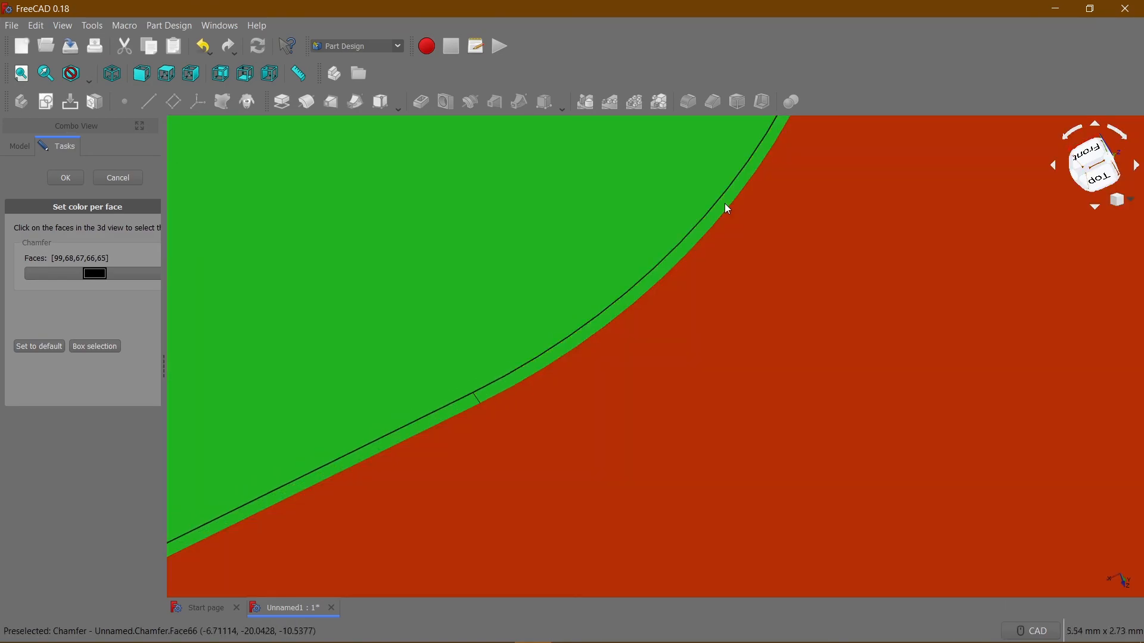
Colour the selected front slot faces dark red, #9c0000.
scroll(550, 284, down, 10)
scroll(501, 357, up, 10)
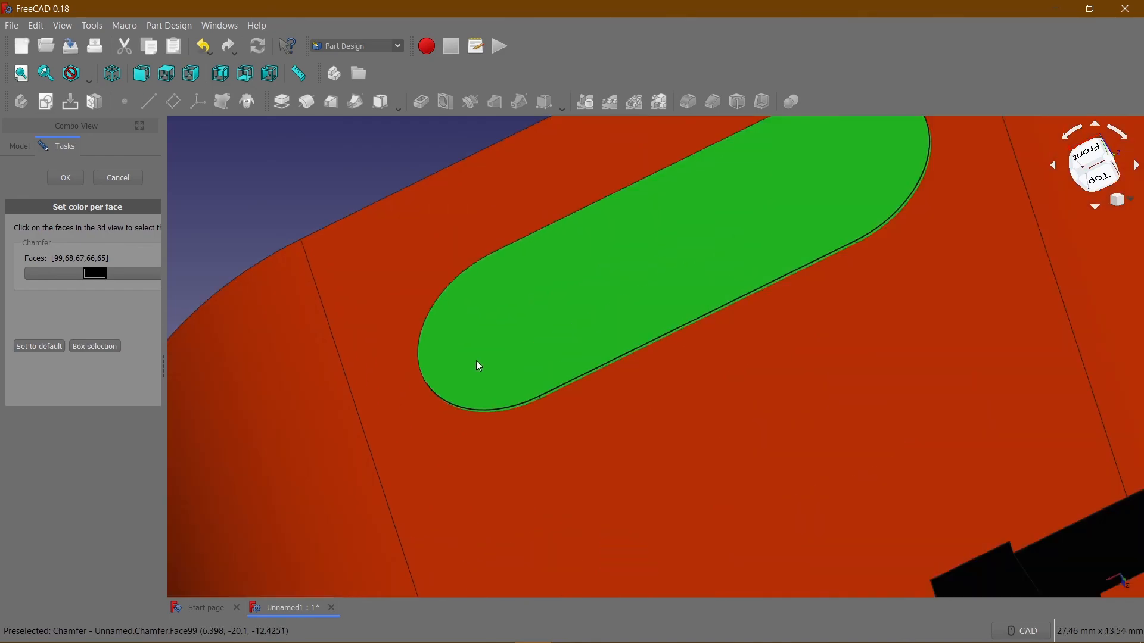
scroll(449, 411, down, 12)
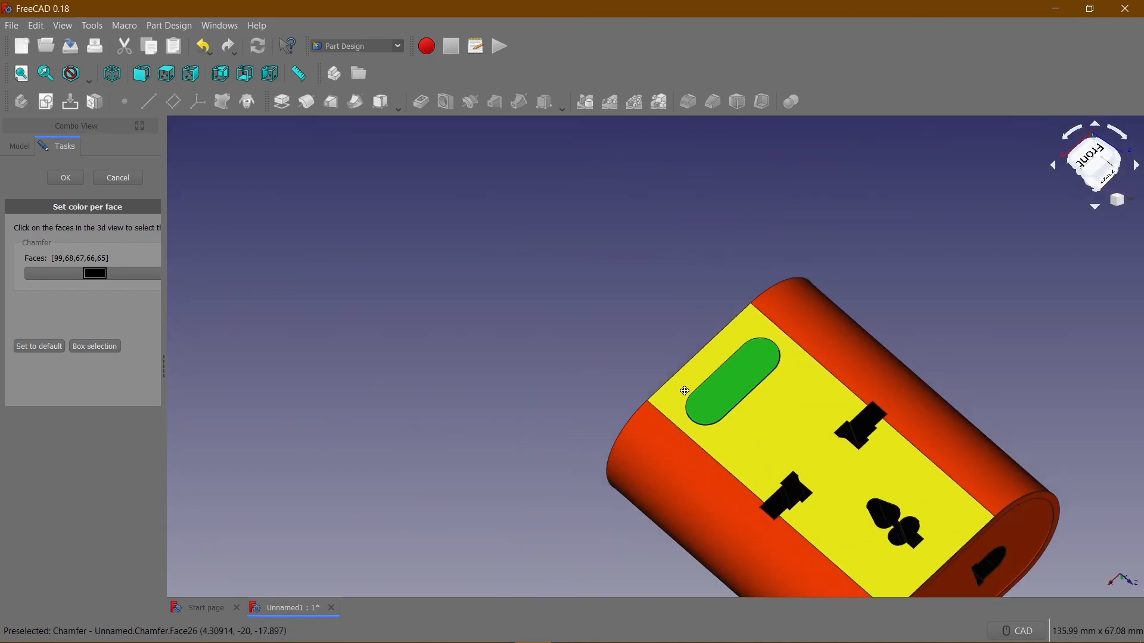
middle_drag(686, 391, 255, 318)
scroll(596, 346, up, 10)
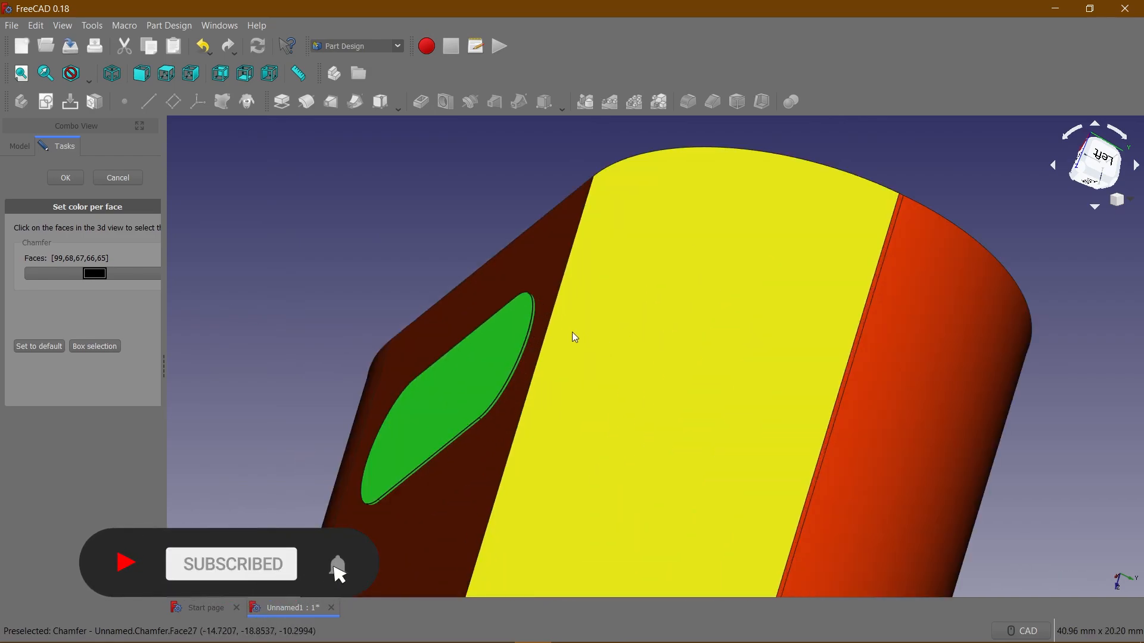
scroll(476, 312, down, 4)
click(95, 273)
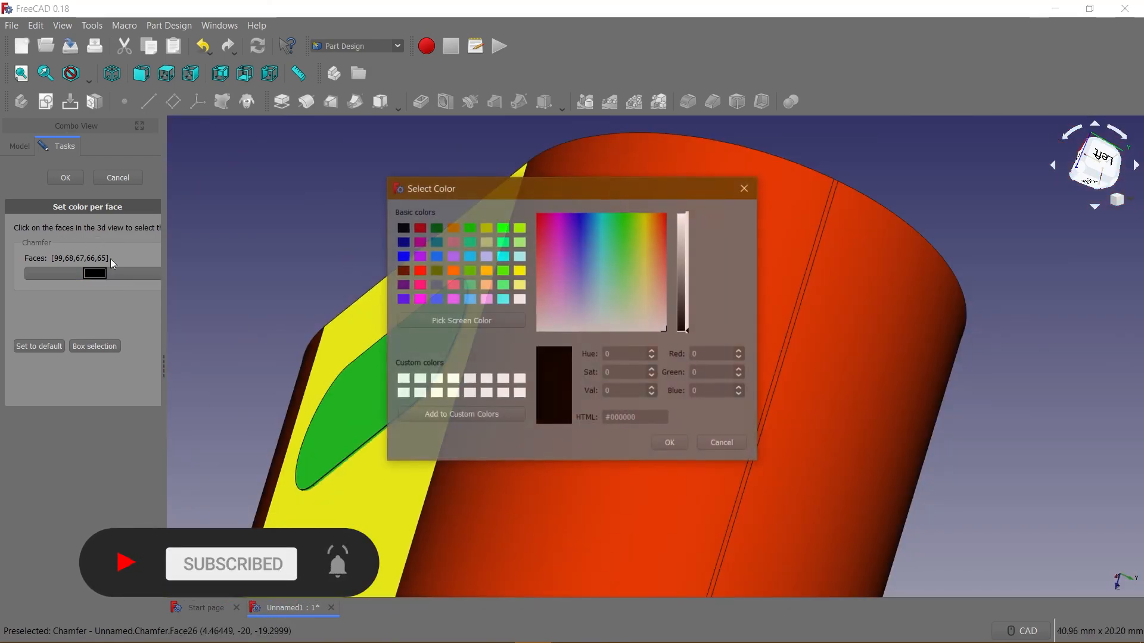
click(420, 227)
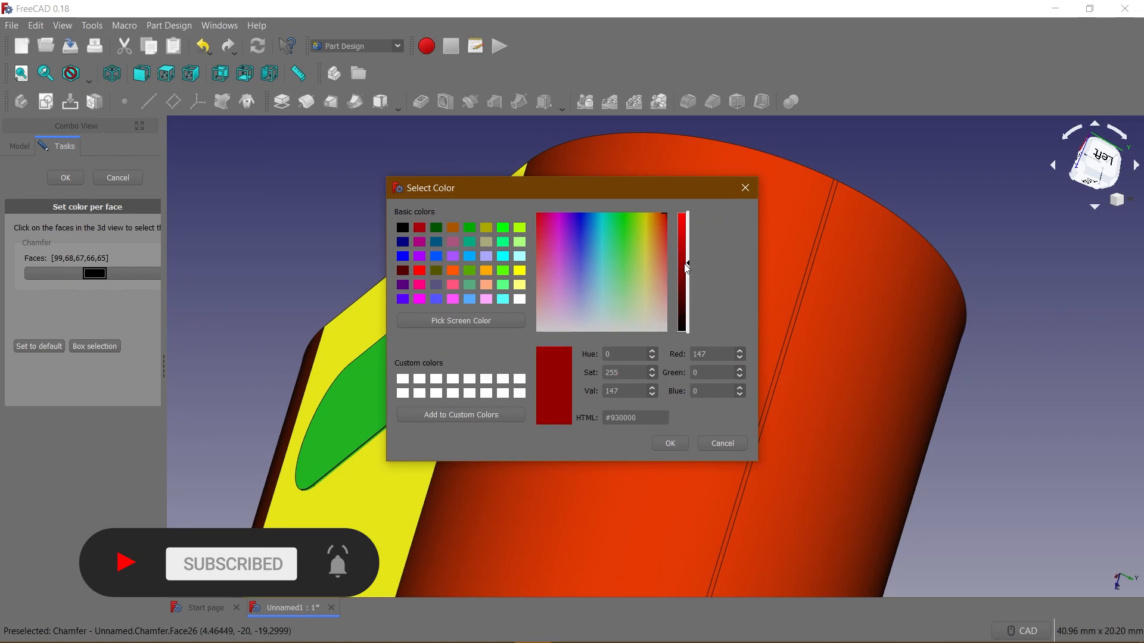
drag(688, 266, 688, 263)
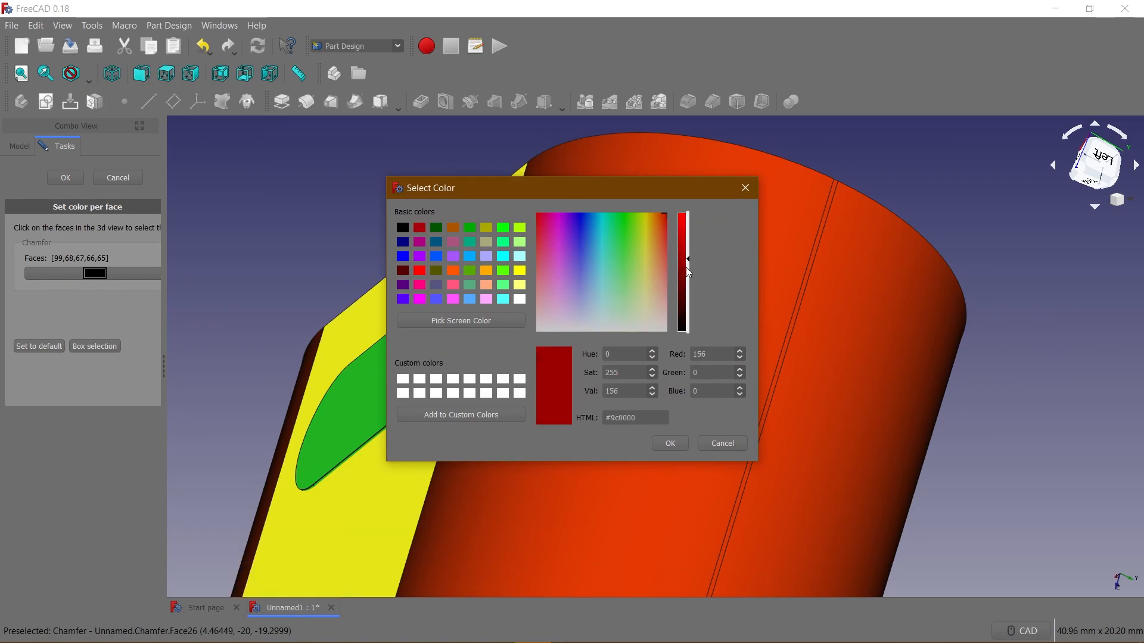
click(671, 443)
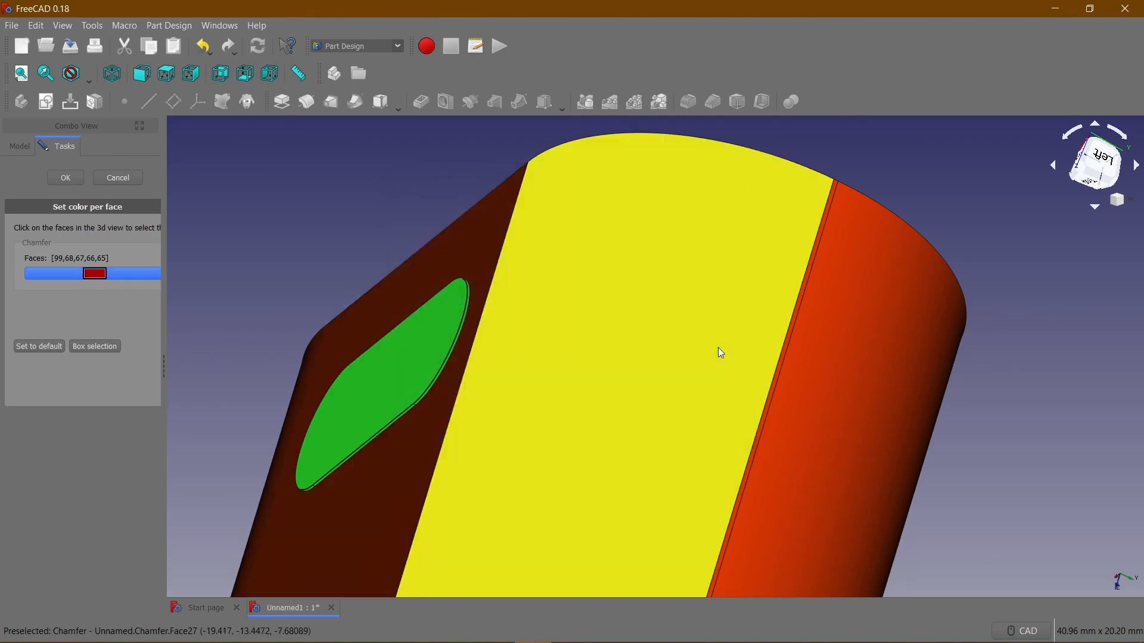
Select the upper rear pin's flat side, the adjoining chamfer and the end face.
middle_drag(562, 367, 635, 345)
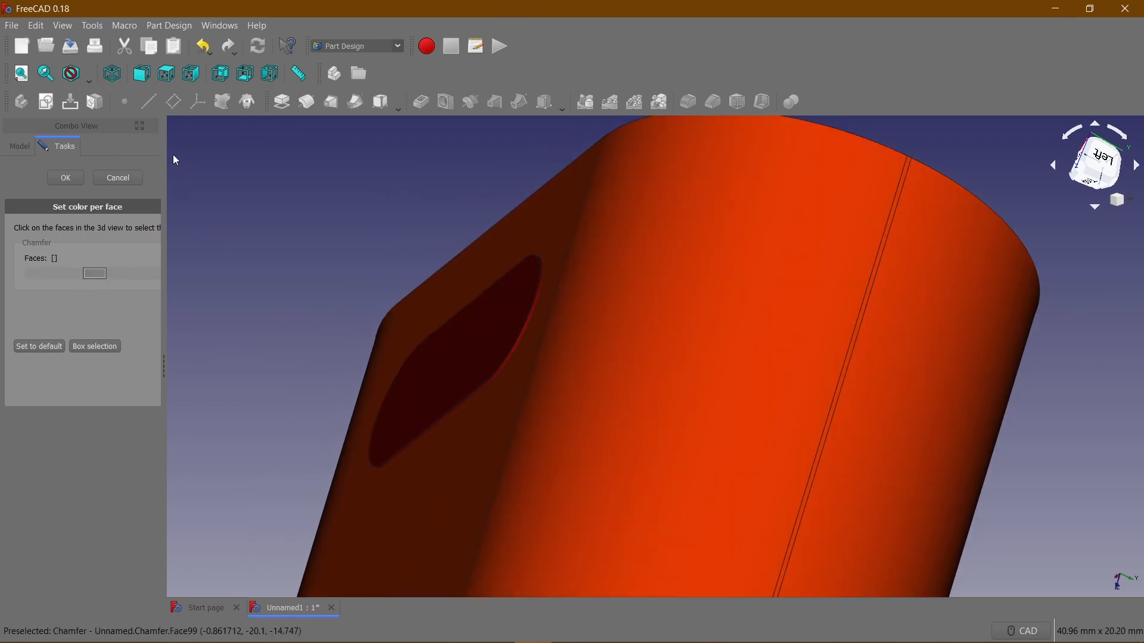
click(111, 75)
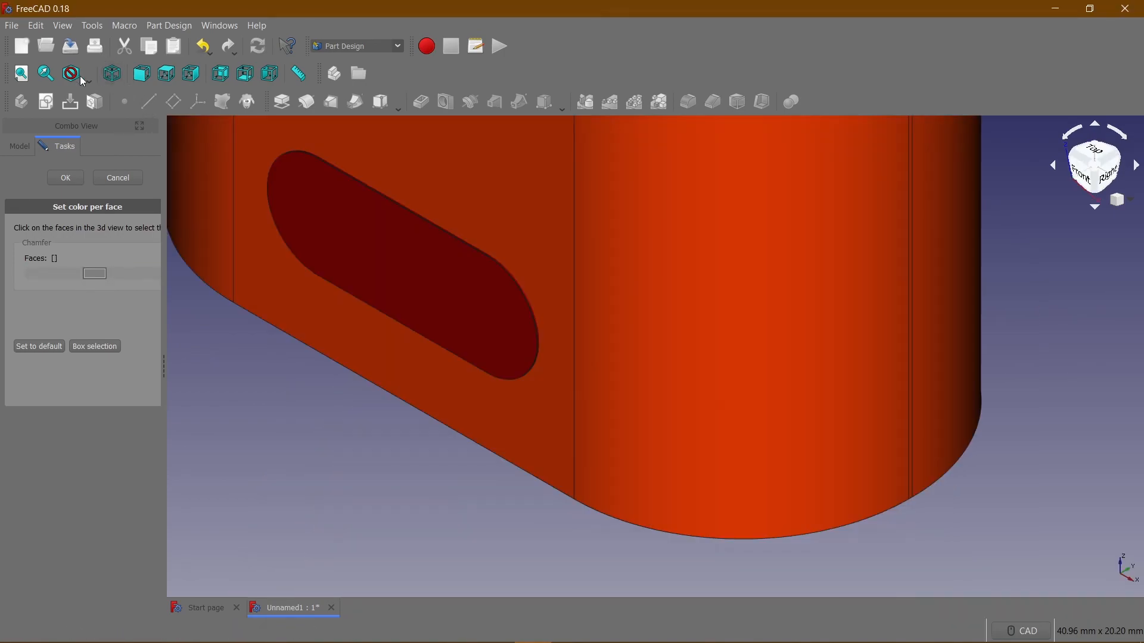
click(28, 76)
middle_drag(859, 442, 670, 381)
scroll(698, 266, up, 3)
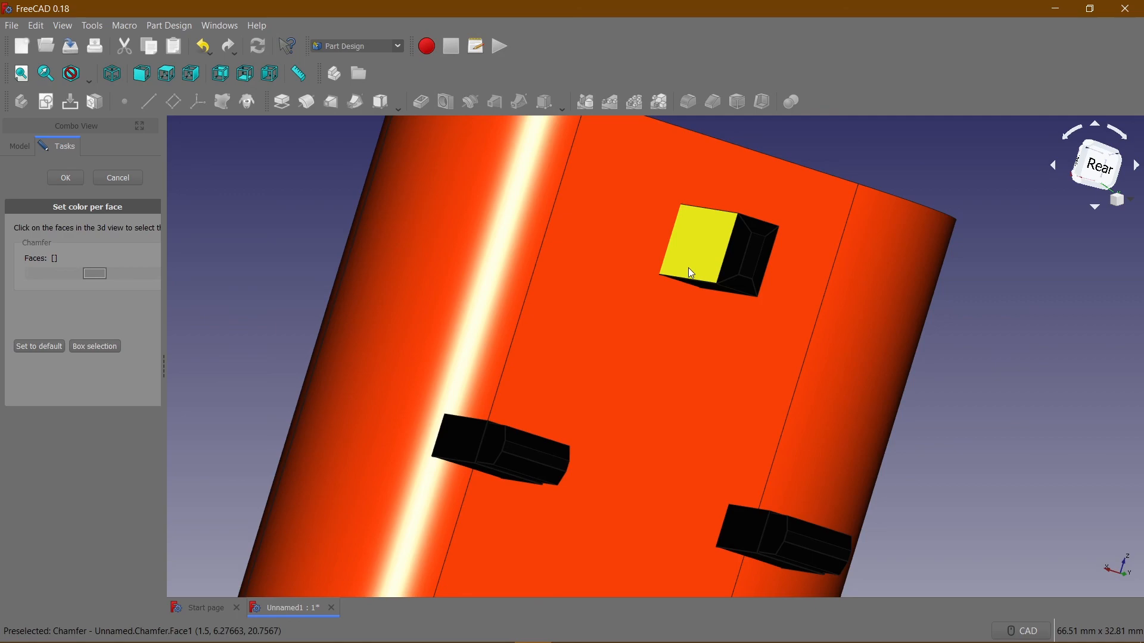
click(719, 242)
click(732, 248)
click(753, 253)
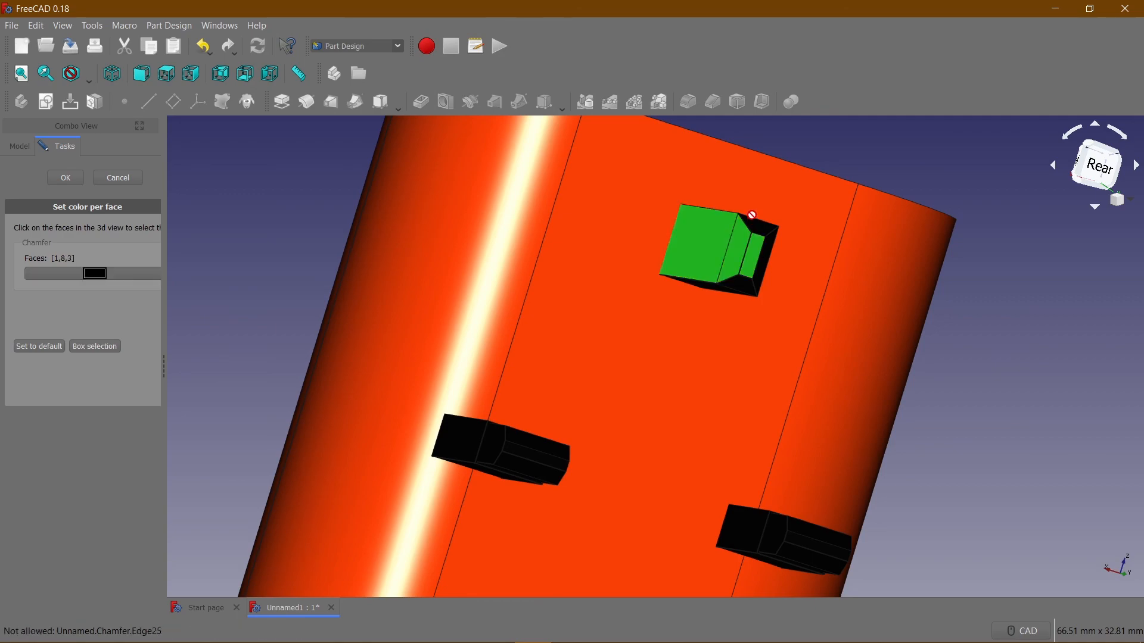
Add the first visible tip faces and chamfers of both lower rear pins and the upper pin's remaining tip and side faces to the selection.
click(525, 445)
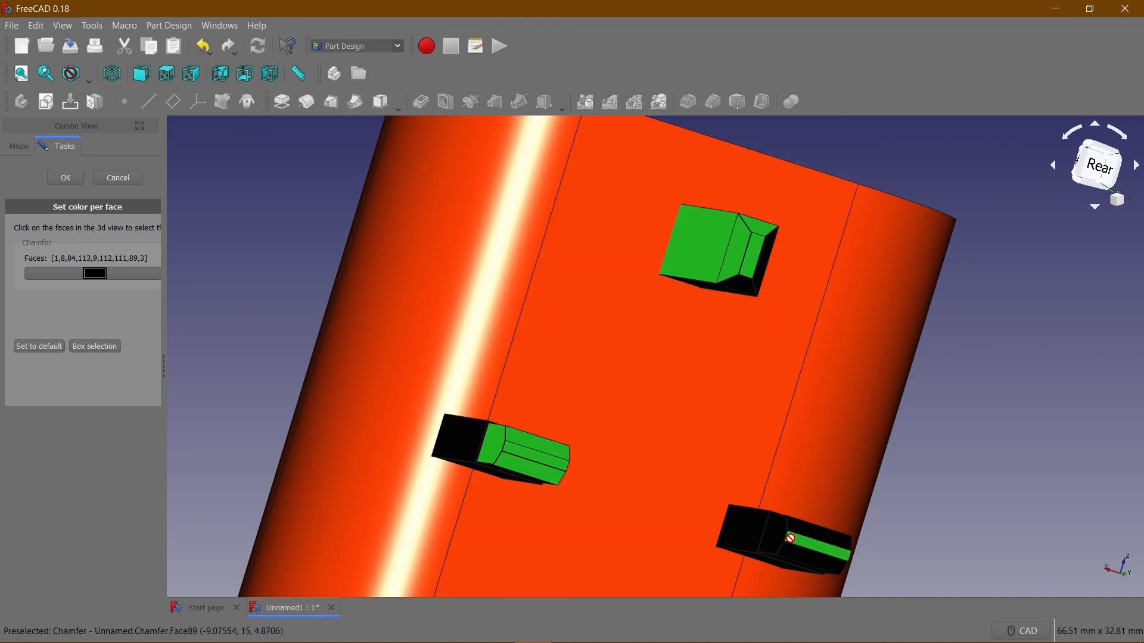
click(806, 529)
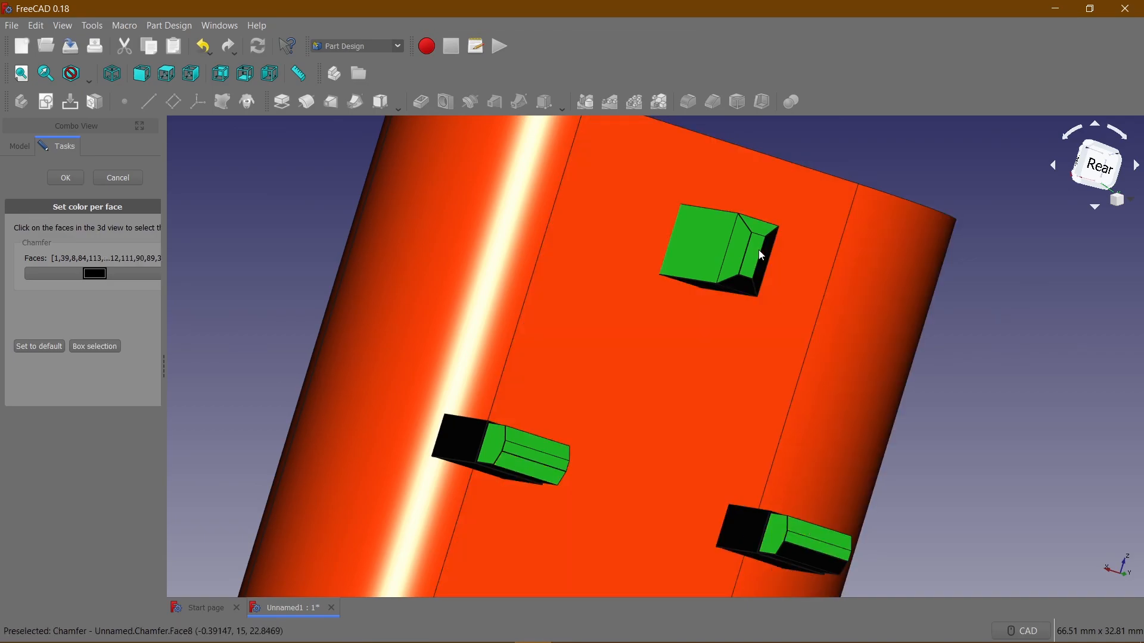
click(749, 288)
middle_drag(804, 284, 577, 189)
click(543, 209)
Add the remaining tip side faces of both lower rear pins and the upper pin's last uncoloured side to the selection.
click(693, 385)
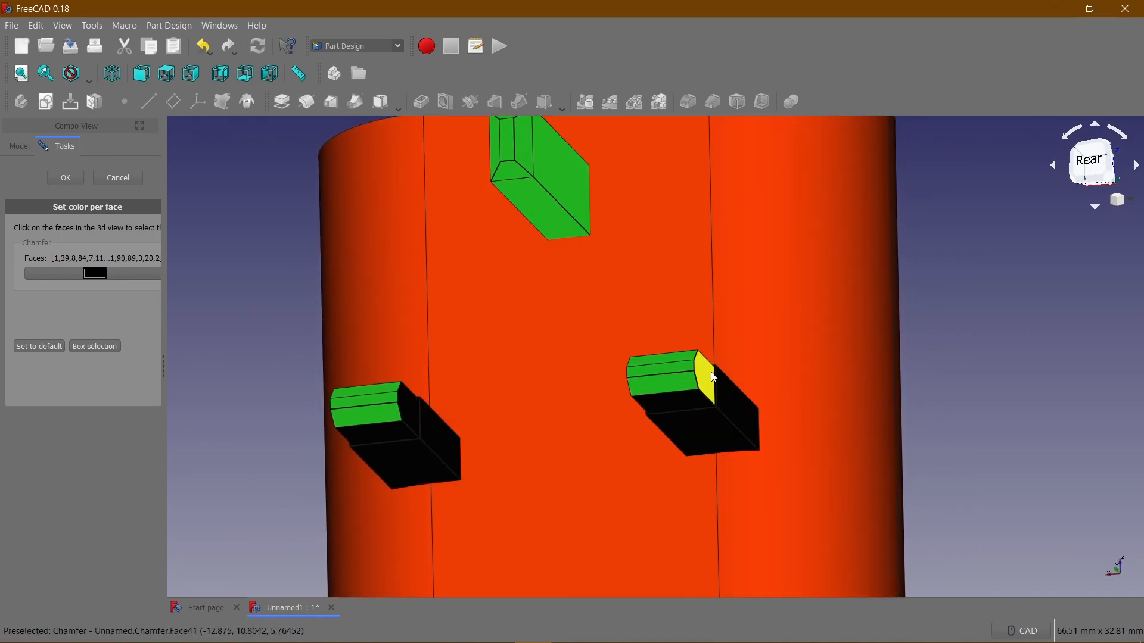
click(411, 419)
middle_drag(411, 419, 832, 467)
click(916, 483)
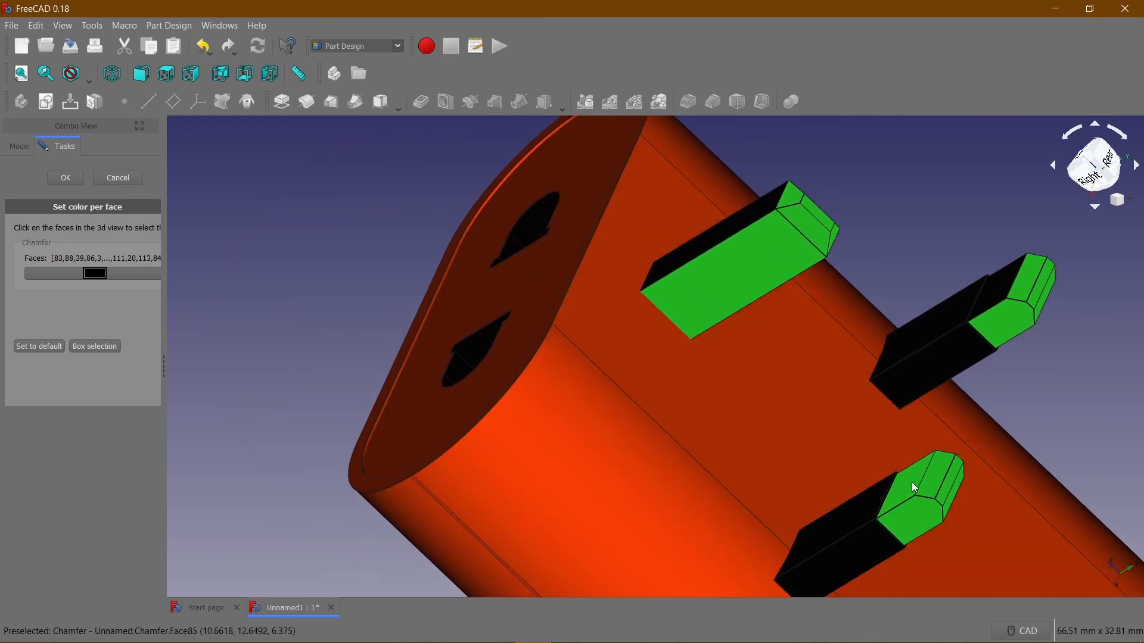
click(1005, 278)
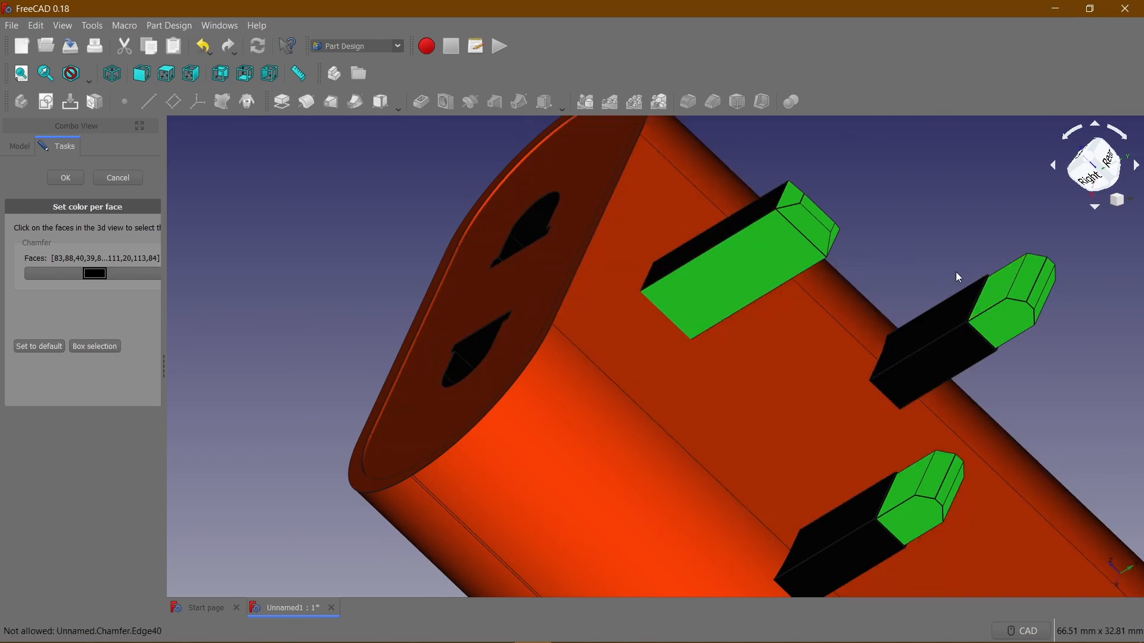
click(748, 220)
Colour the selected pin faces dark yellow, #8e8e00, and accept the per-face colours.
middle_drag(881, 261, 682, 278)
scroll(669, 293, down, 6)
middle_drag(725, 326, 602, 232)
click(94, 273)
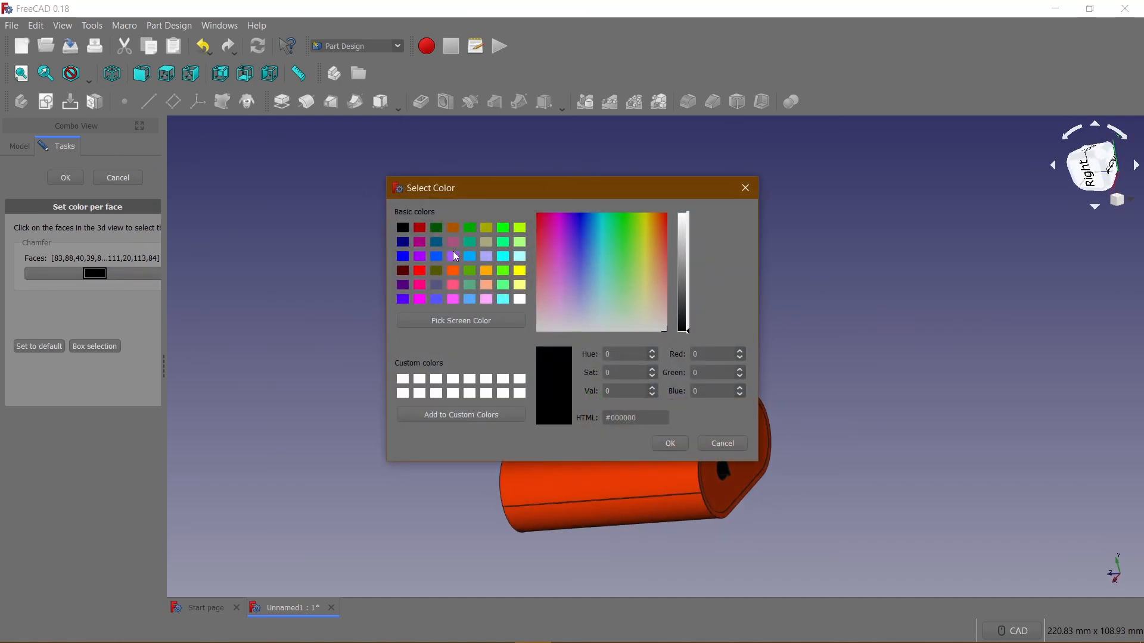
click(486, 228)
mouse_move(681, 266)
mouse_down()
mouse_move(684, 245)
mouse_move(684, 267)
mouse_up()
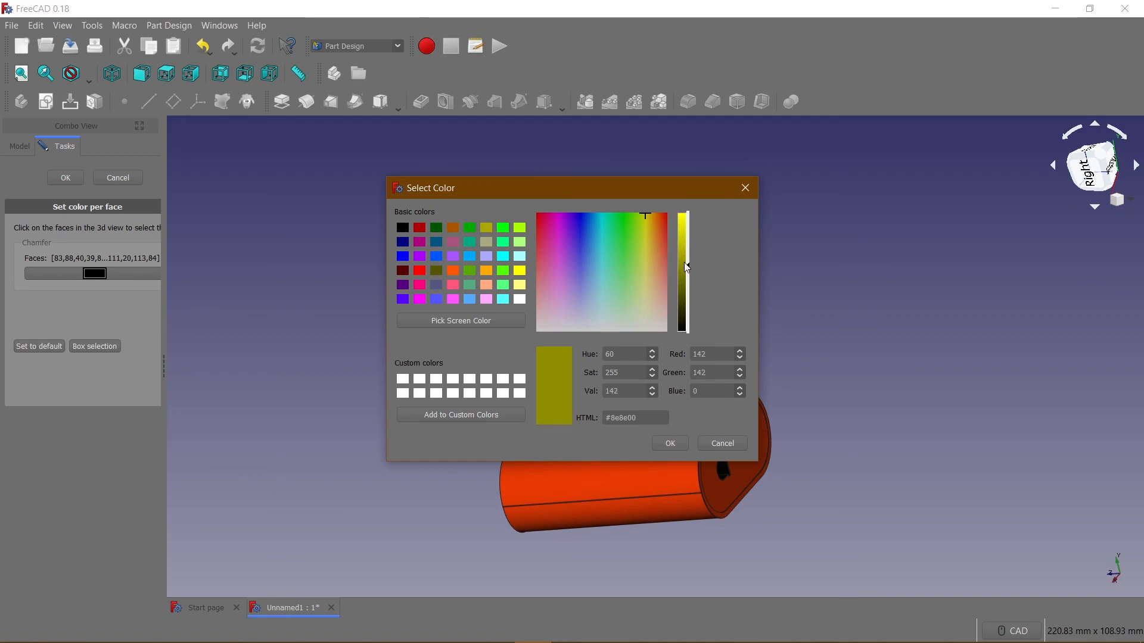
click(670, 442)
click(481, 317)
middle_drag(464, 324, 699, 303)
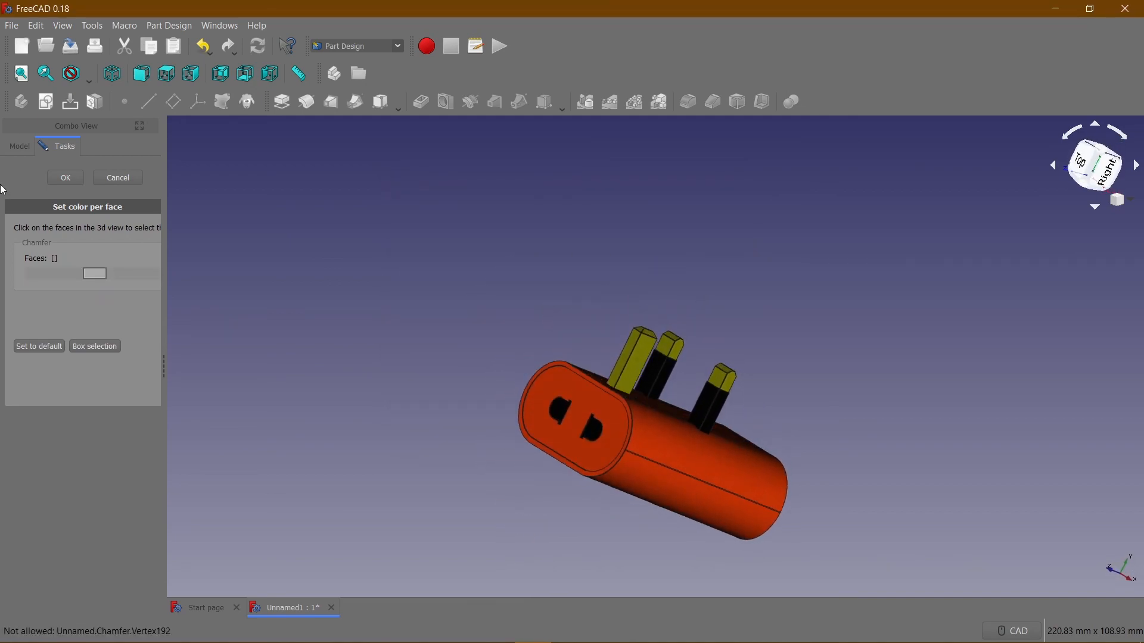
click(62, 178)
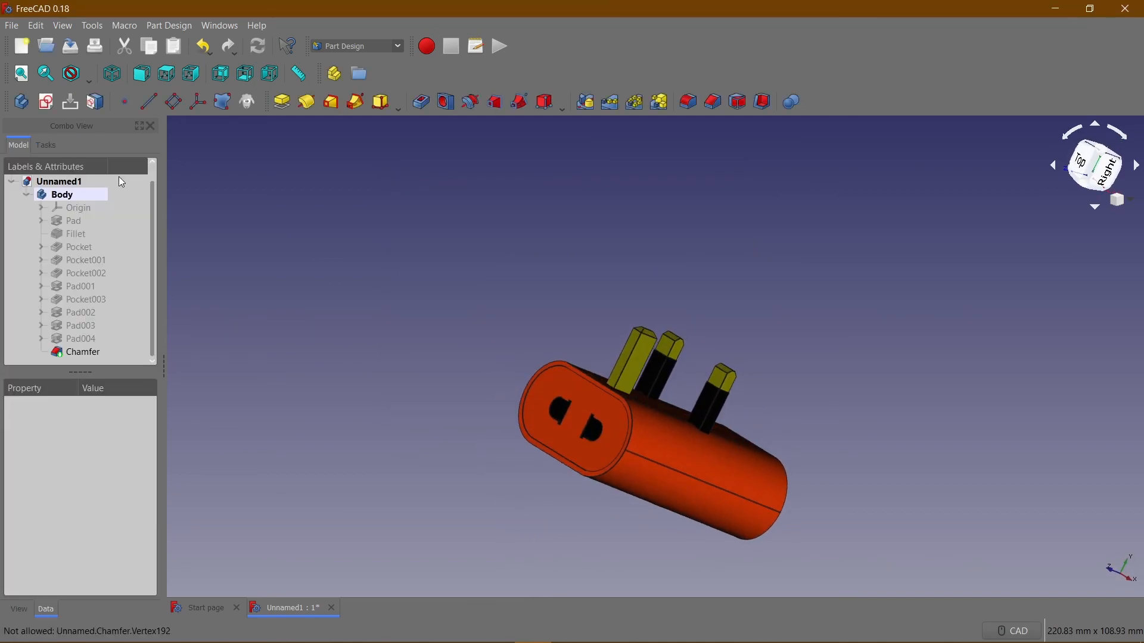
Show the whole coloured adapter in isometric view, fitted to the window, and inspect it from the front.
click(112, 74)
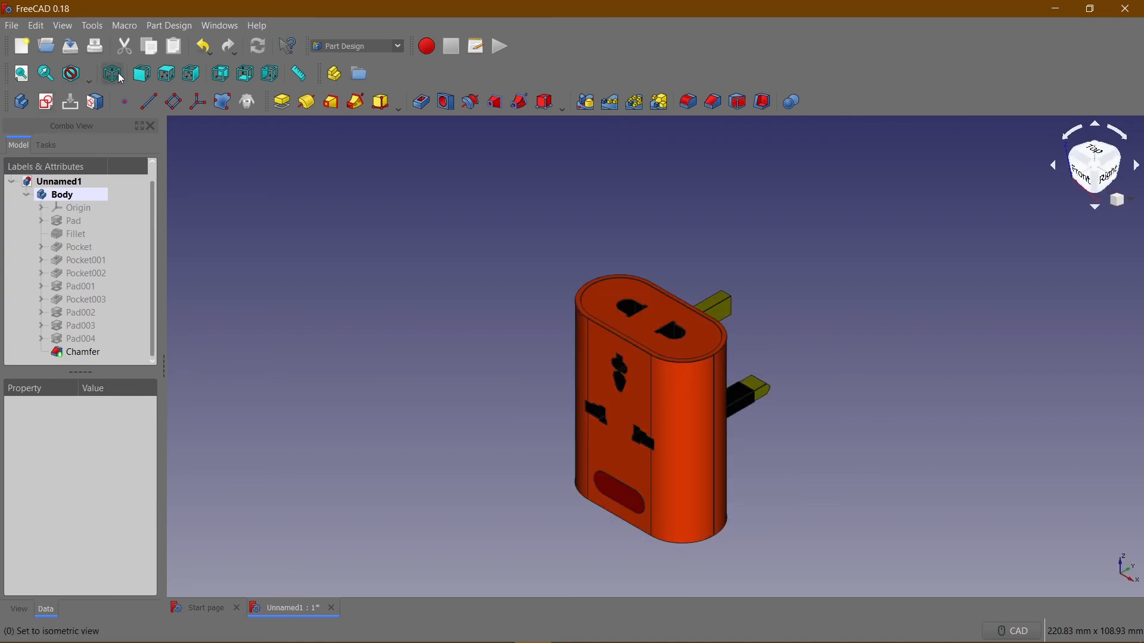
click(27, 76)
middle_drag(926, 309, 898, 228)
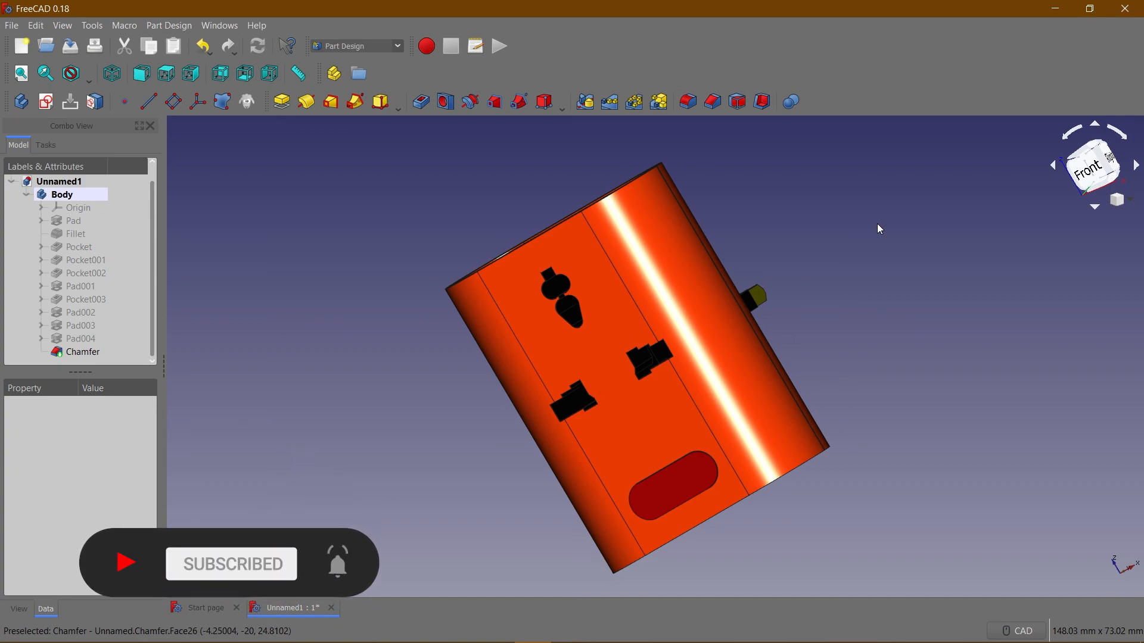
middle_drag(348, 362, 334, 309)
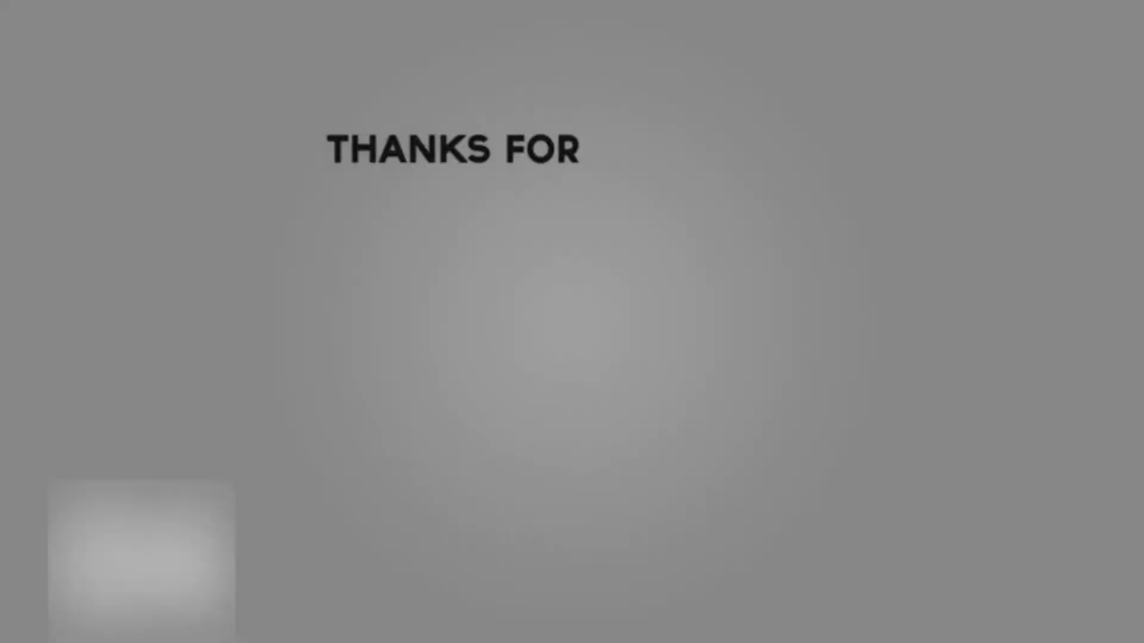